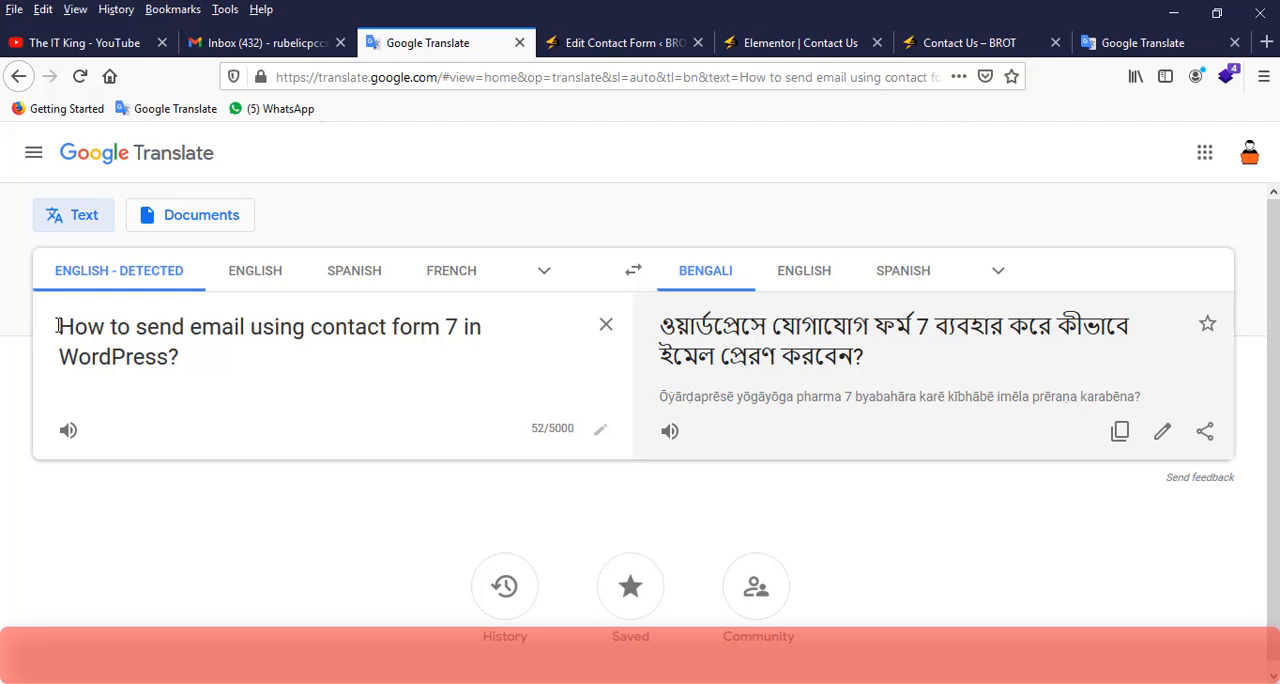
drag(58, 326, 227, 363)
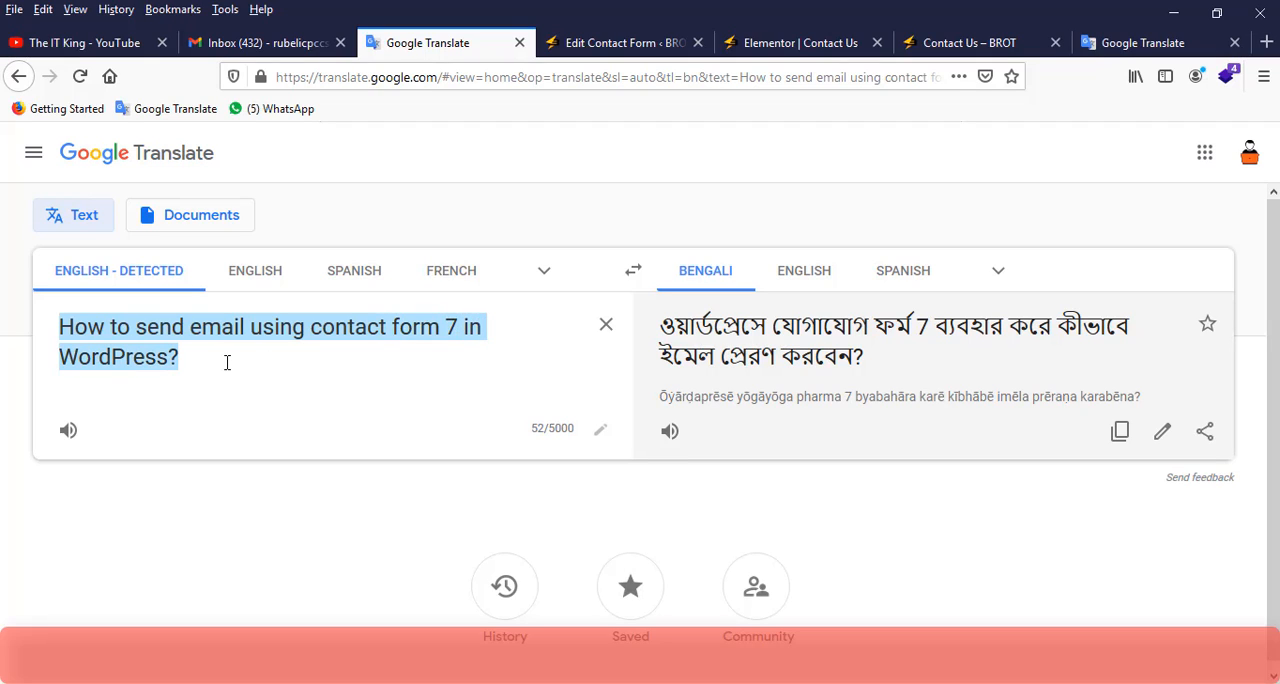
click(227, 363)
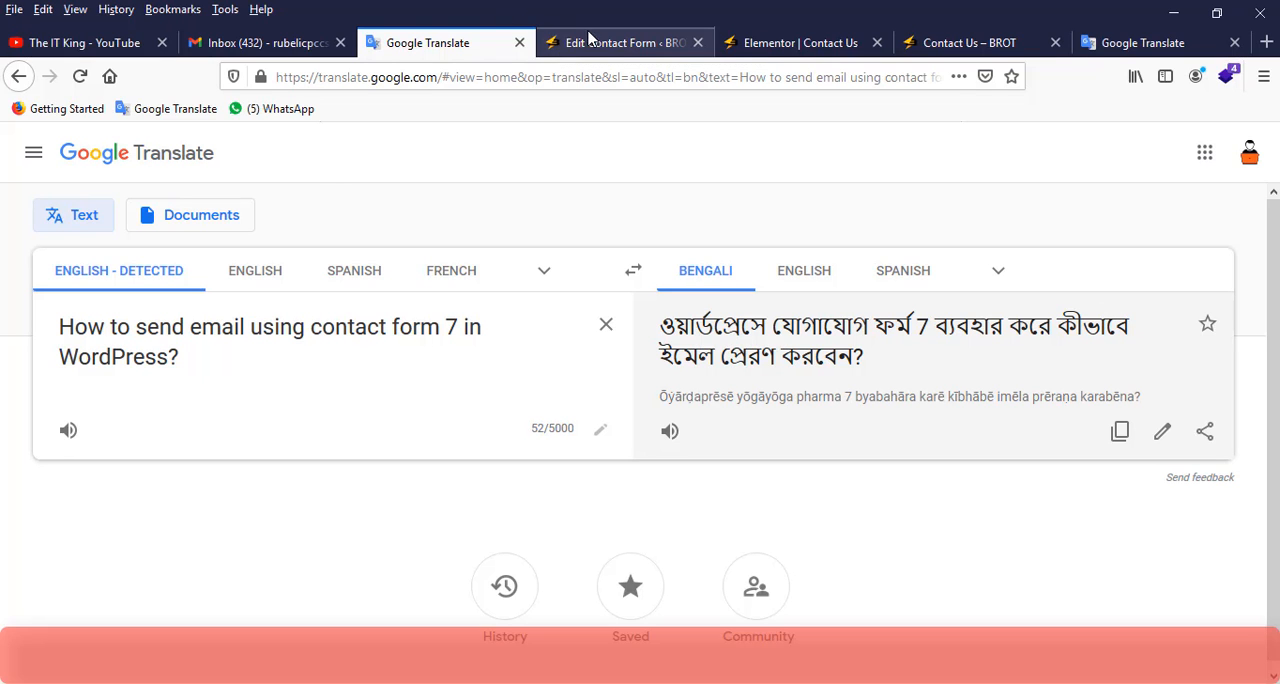
Switch to the BROT site's WordPress admin and open the dashboard home page.
click(619, 45)
scroll(183, 241, up, 8)
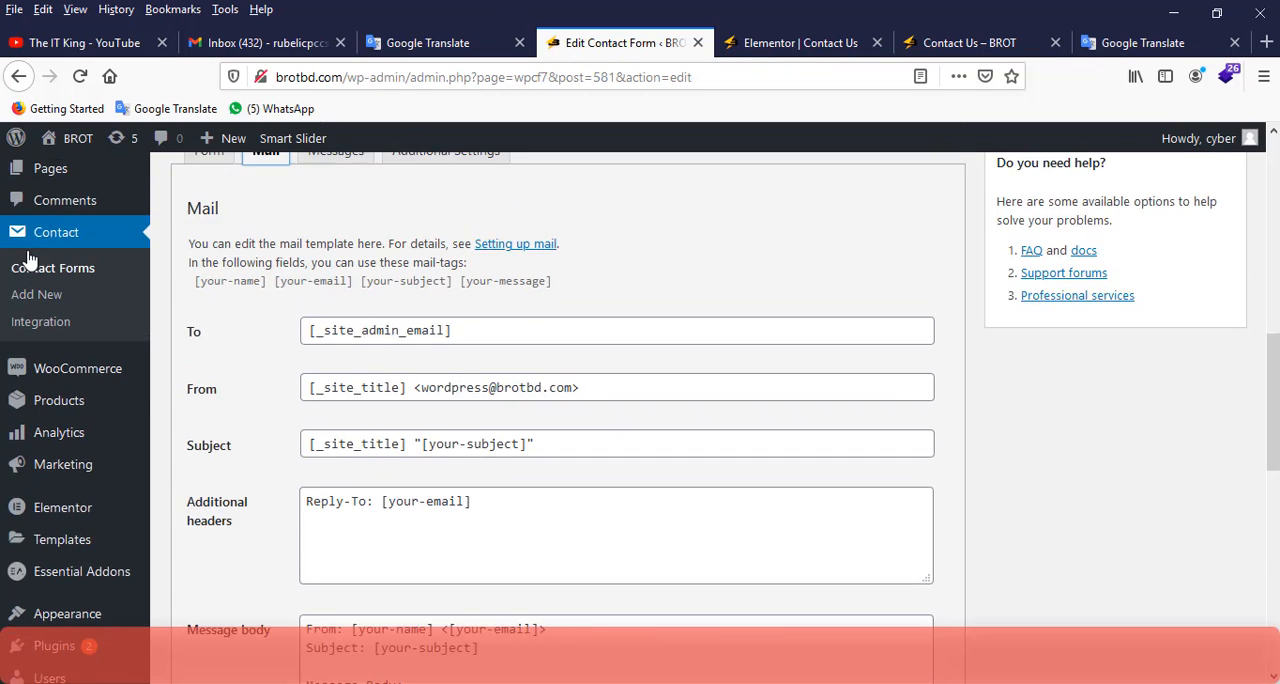
mouse_move(51, 182)
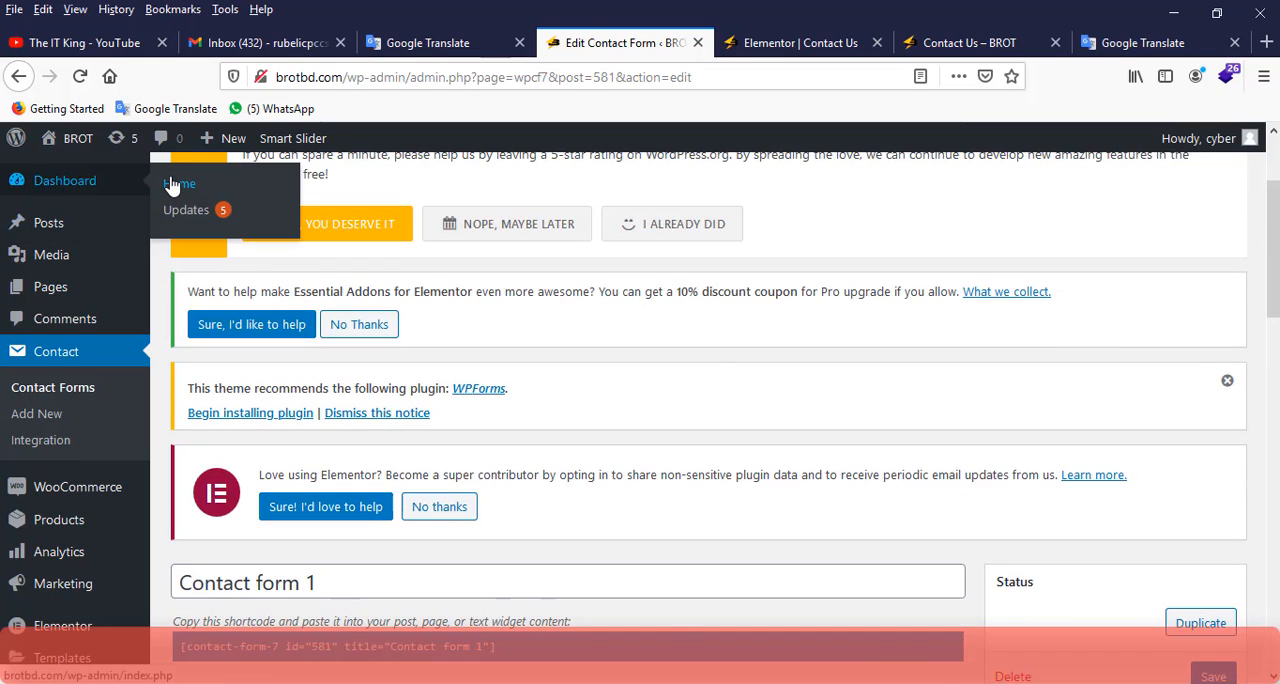
click(174, 184)
click(773, 378)
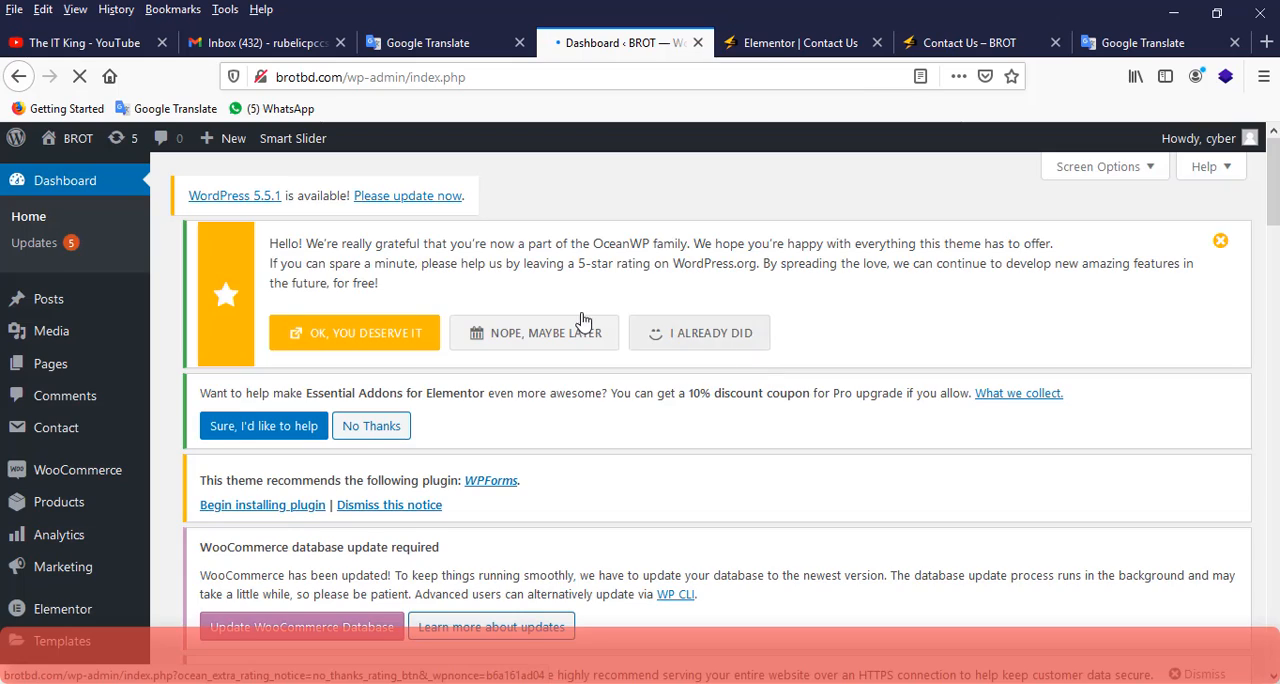
Open the WordPress page for adding new plugins.
scroll(80, 345, down, 5)
mouse_move(86, 452)
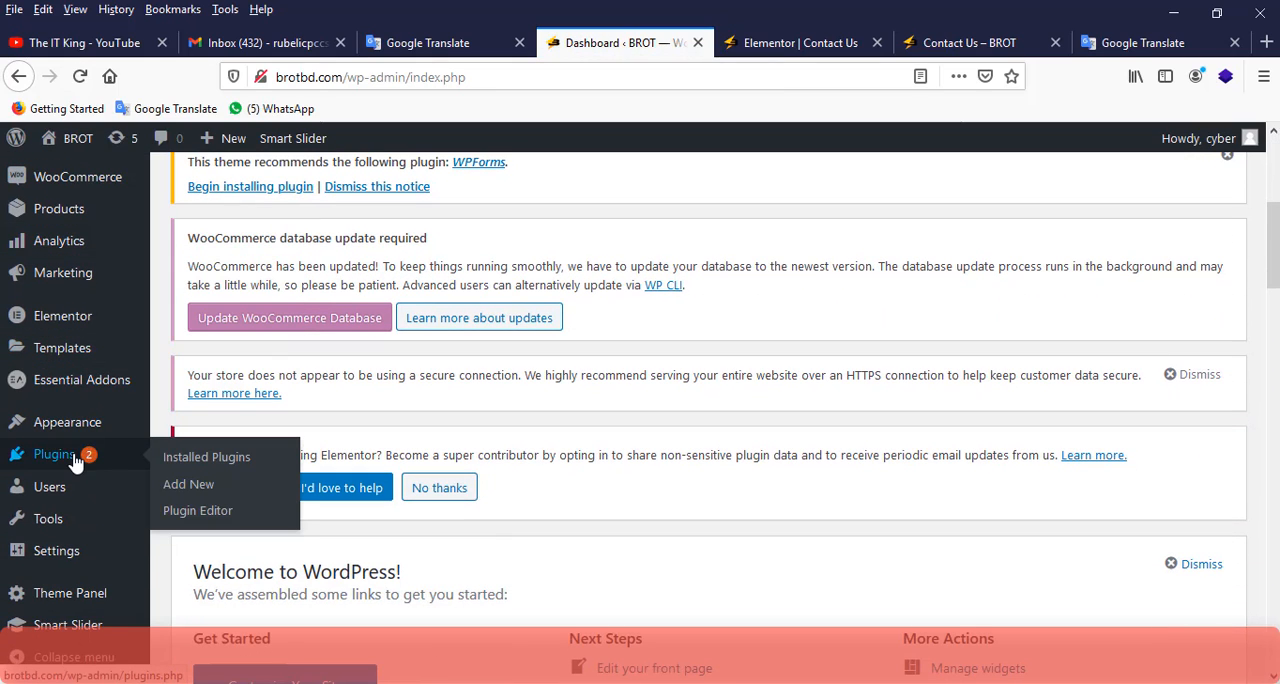
click(194, 490)
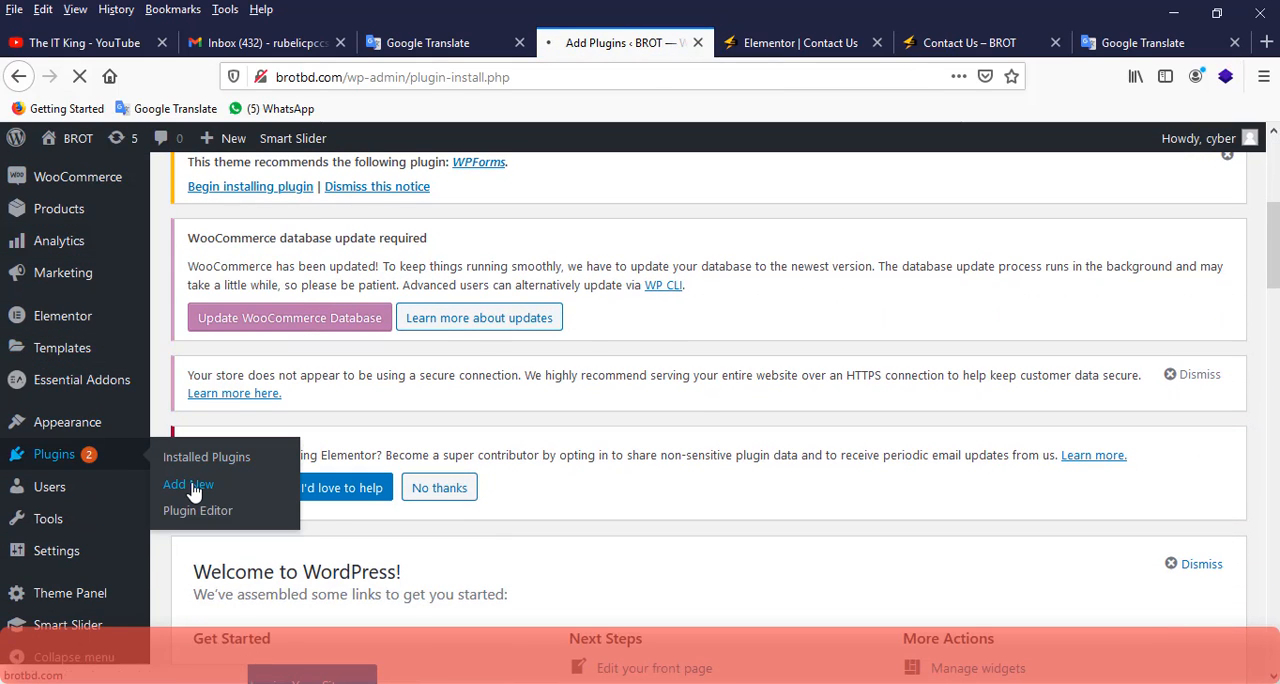
scroll(1060, 418, down, 3)
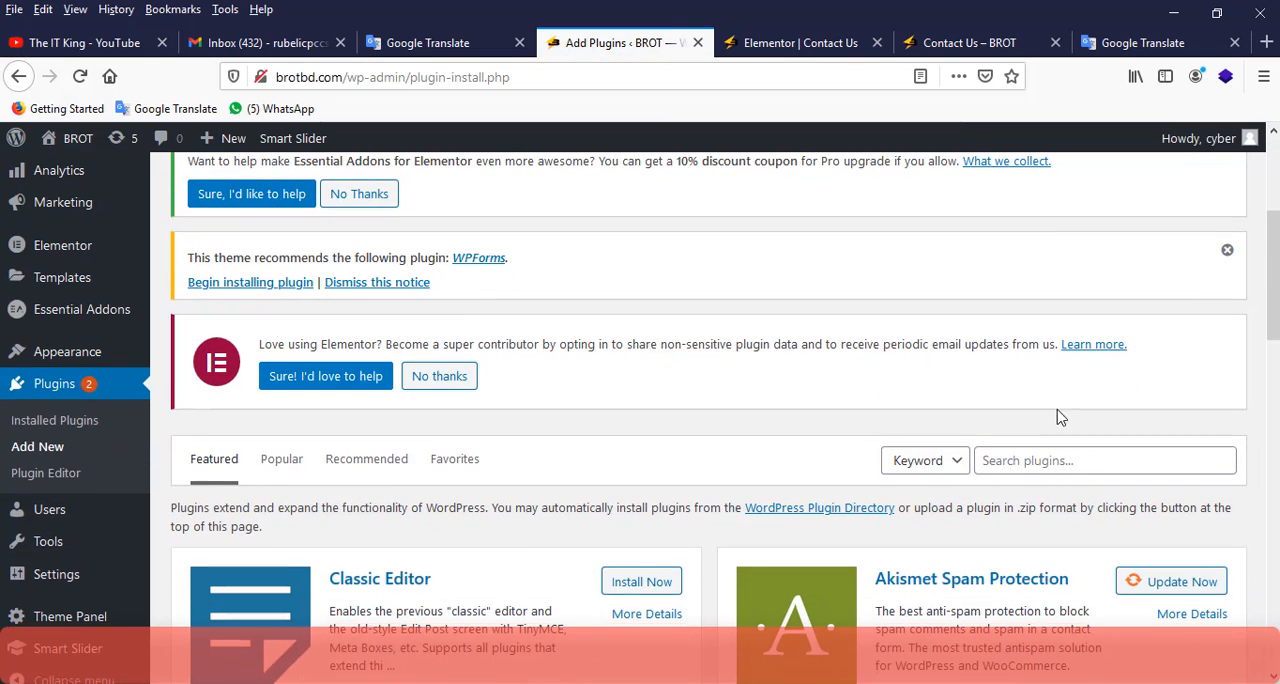
Search the plugin directory for "contact form 7" and locate the Contact Form 7 plugin.
click(1033, 463)
text(c)
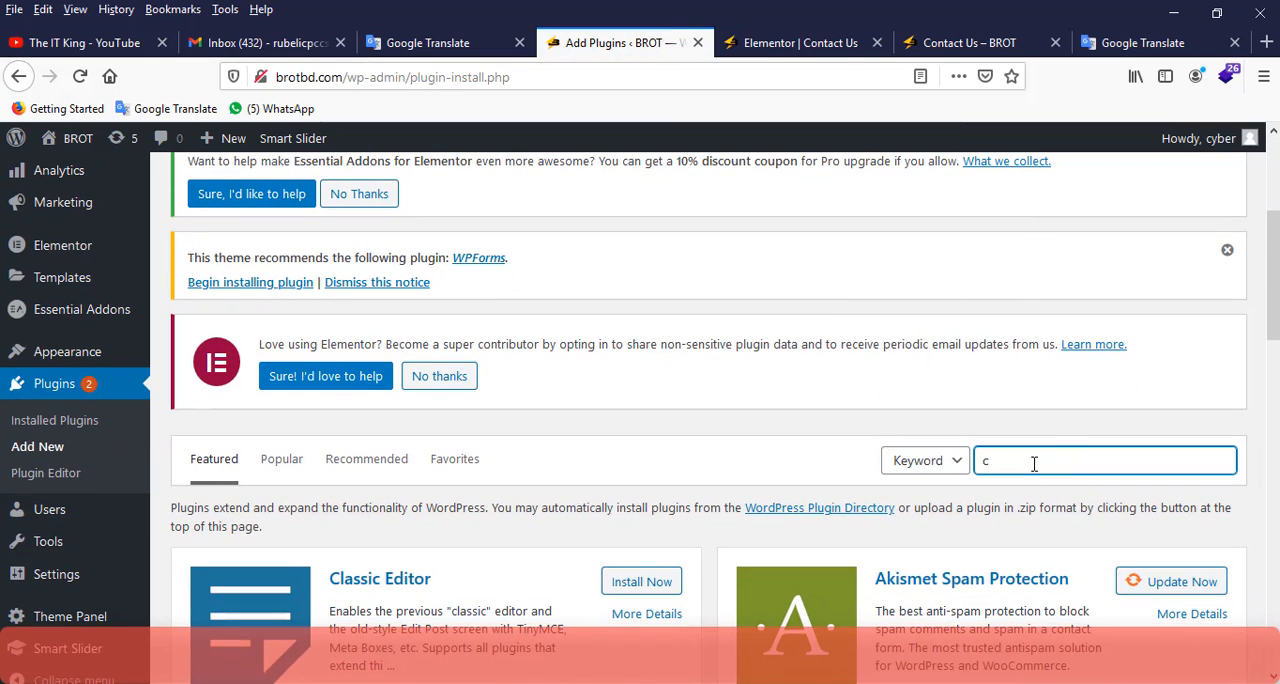
text(ont)
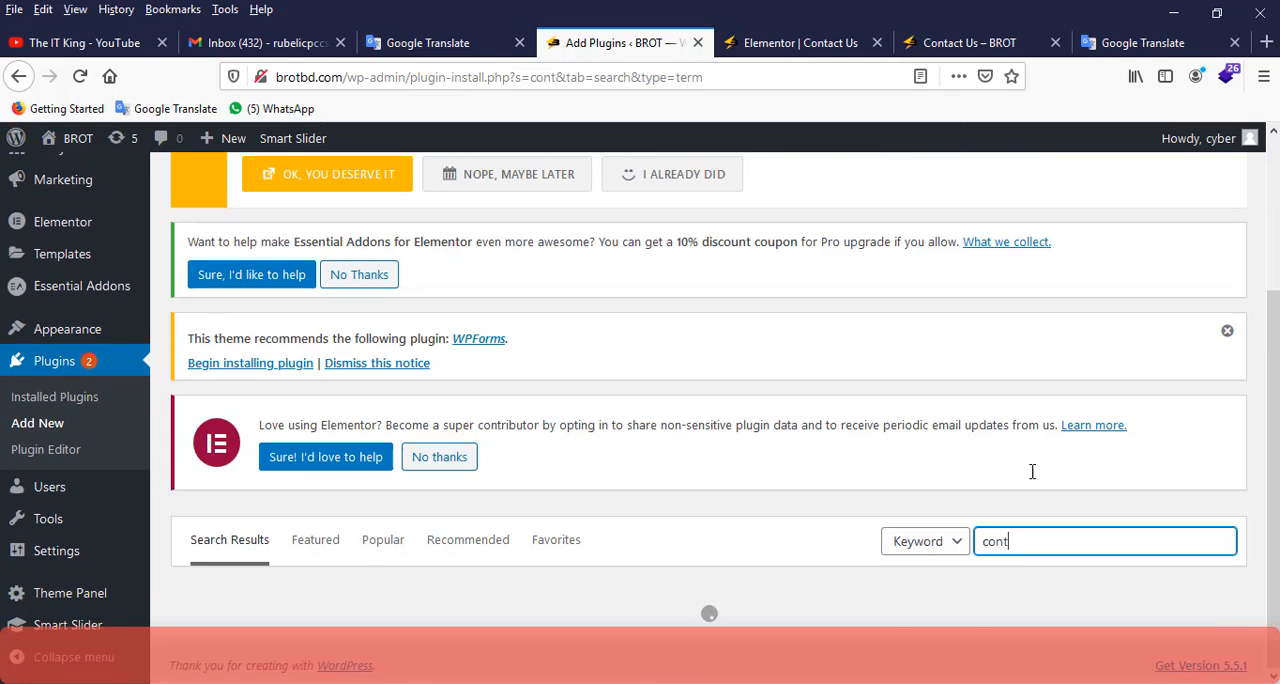
scroll(840, 570, down, 3)
scroll(772, 474, down, 3)
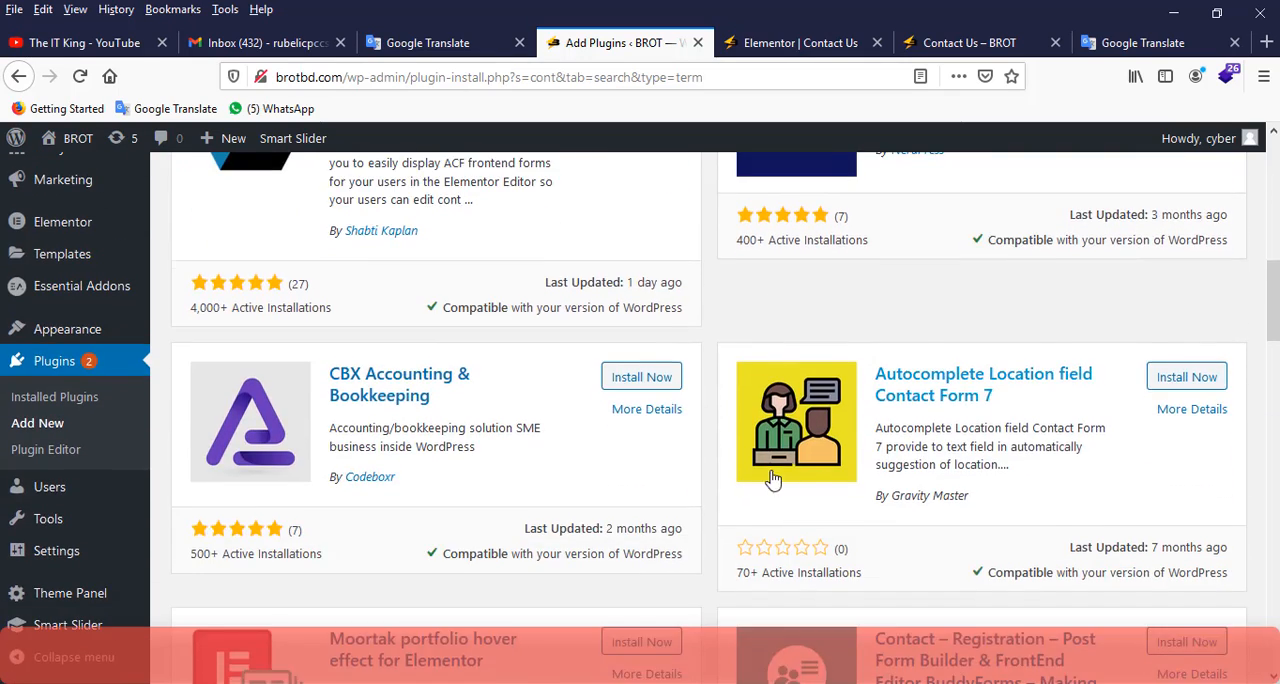
scroll(1063, 449, up, 5)
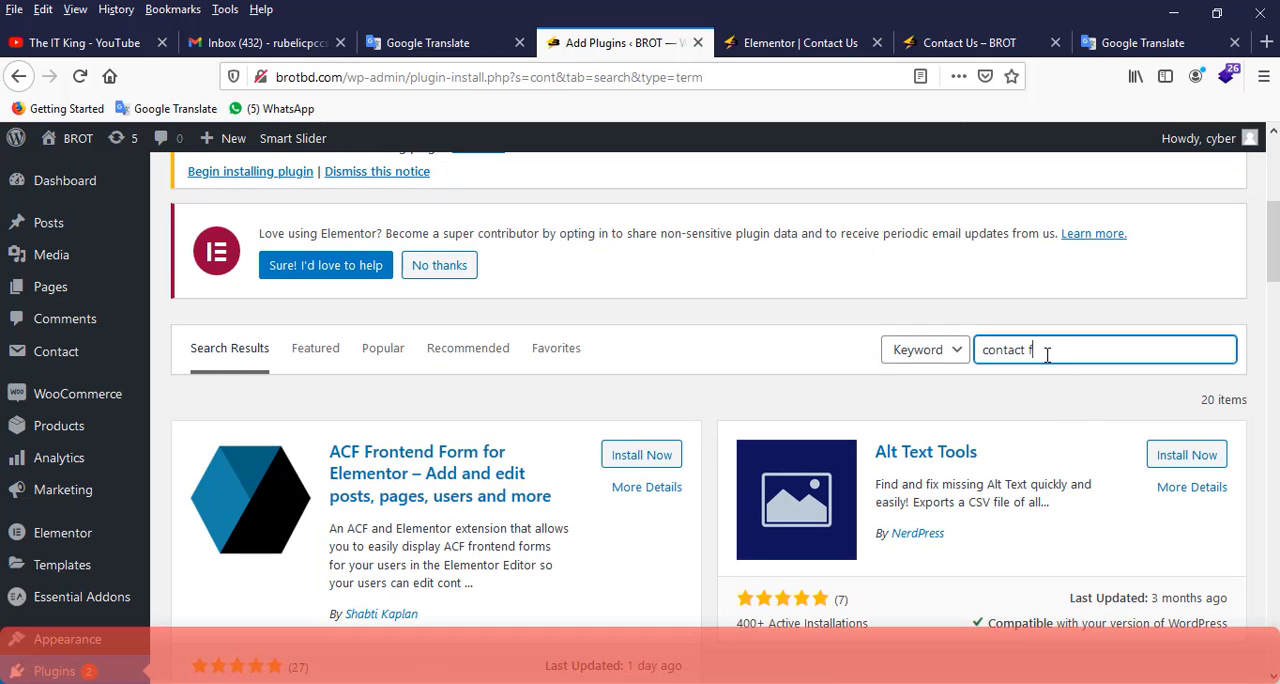
text(7)
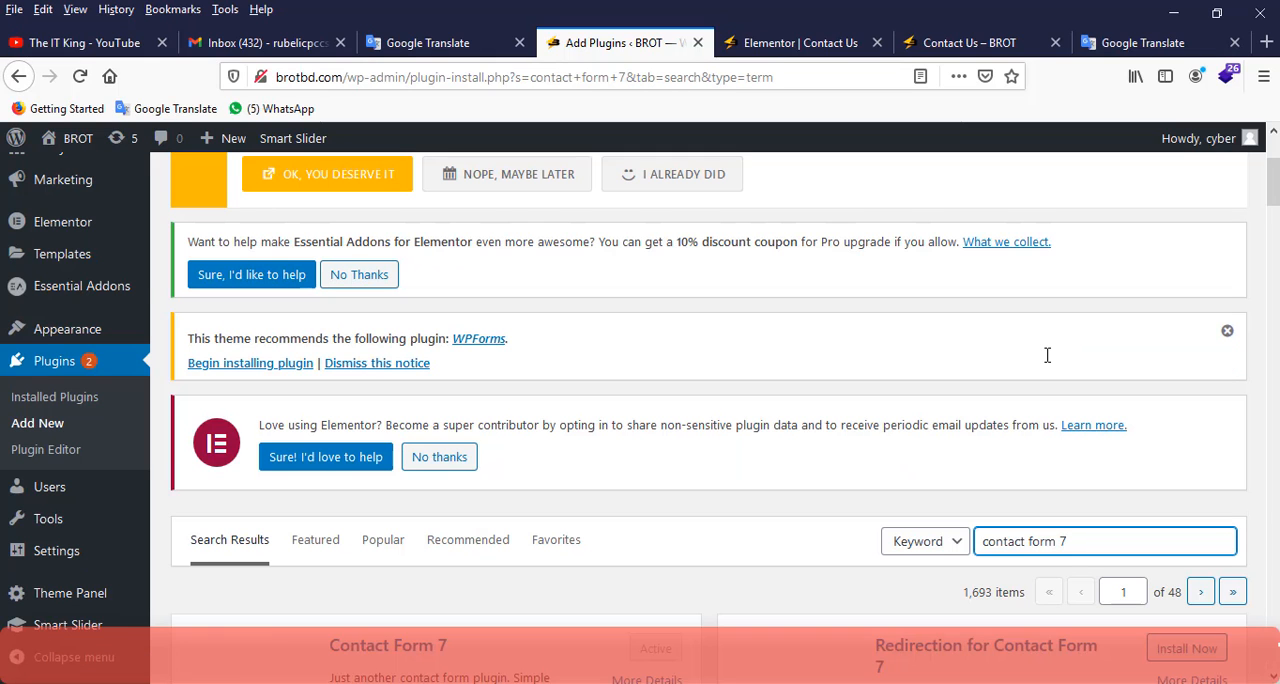
scroll(757, 349, down, 2)
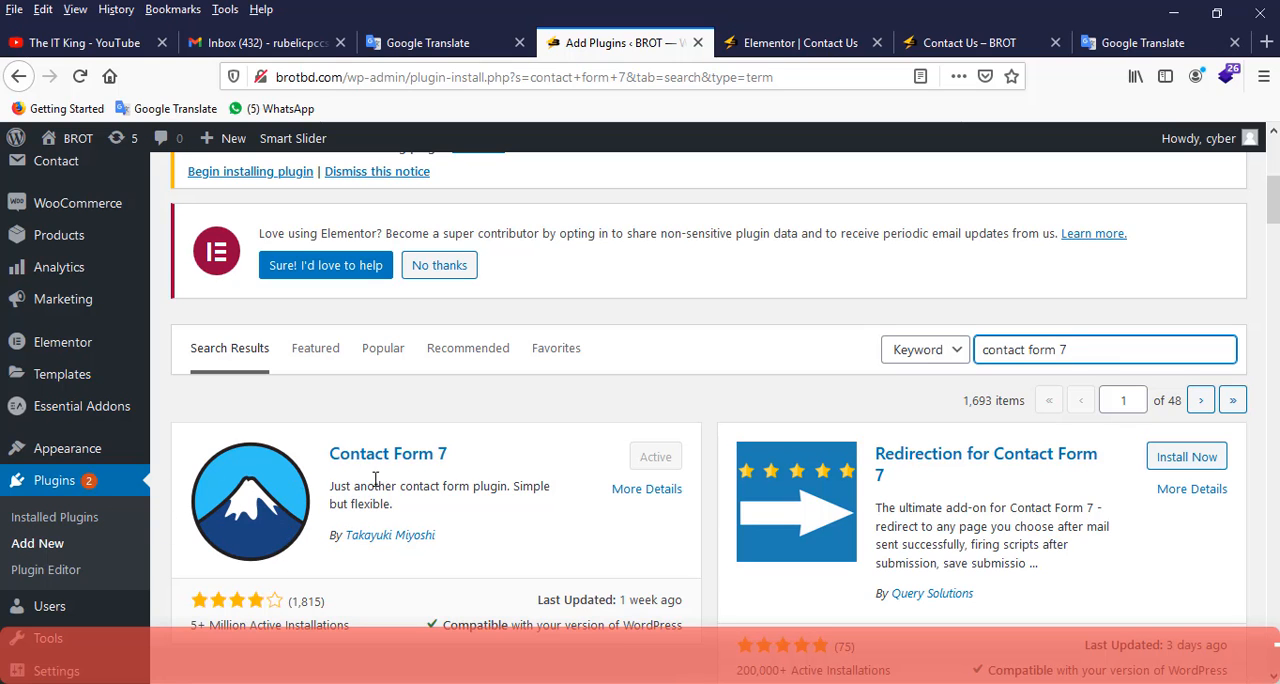
Open the list of contact forms in the WordPress admin.
scroll(393, 473, up, 1)
scroll(393, 473, up, 5)
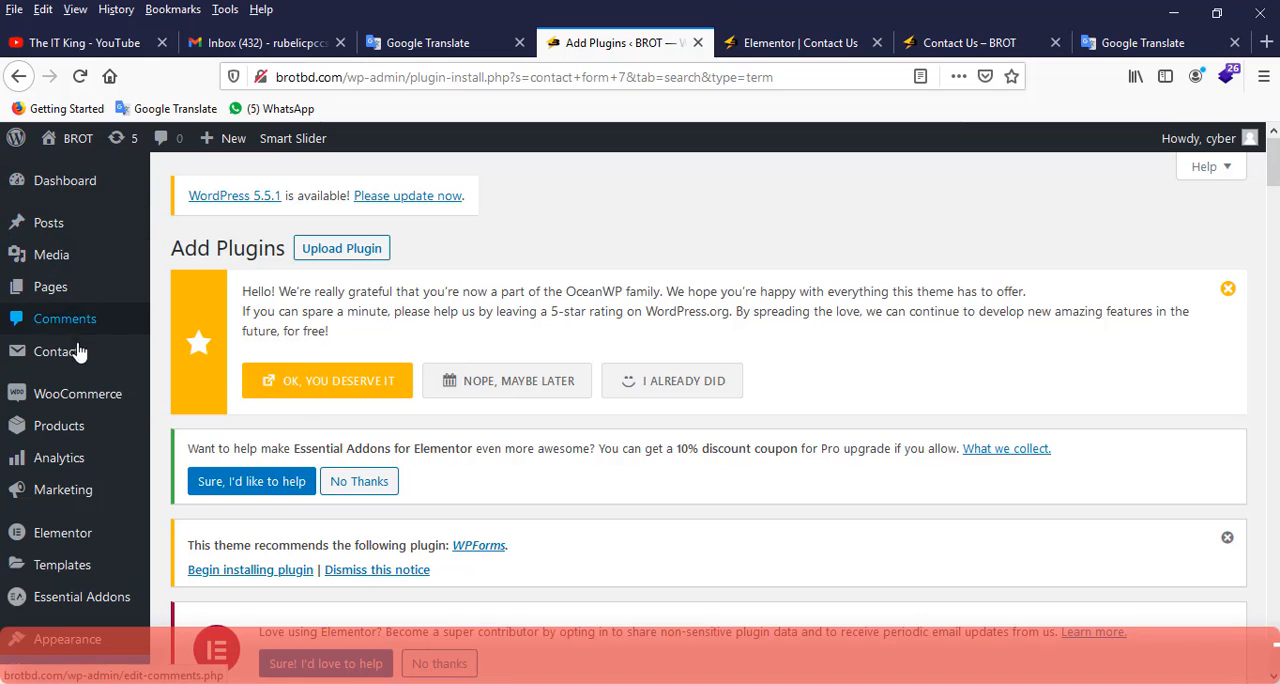
scroll(60, 330, down, 2)
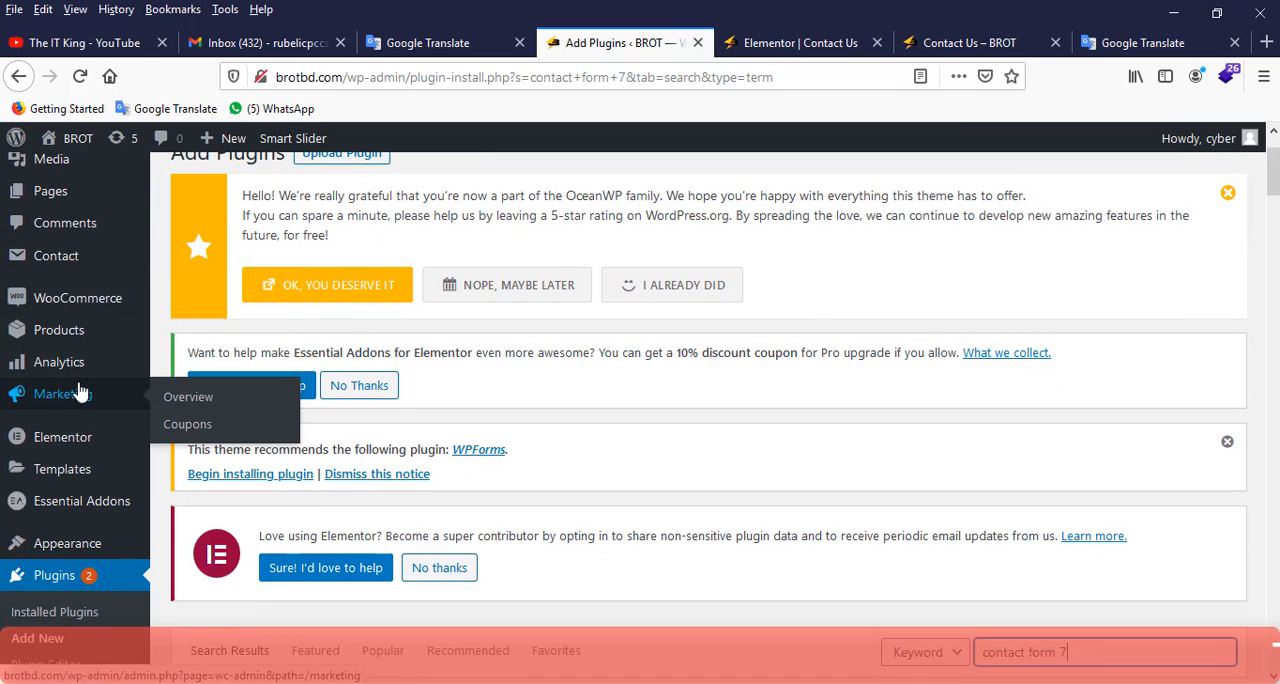
mouse_move(46, 258)
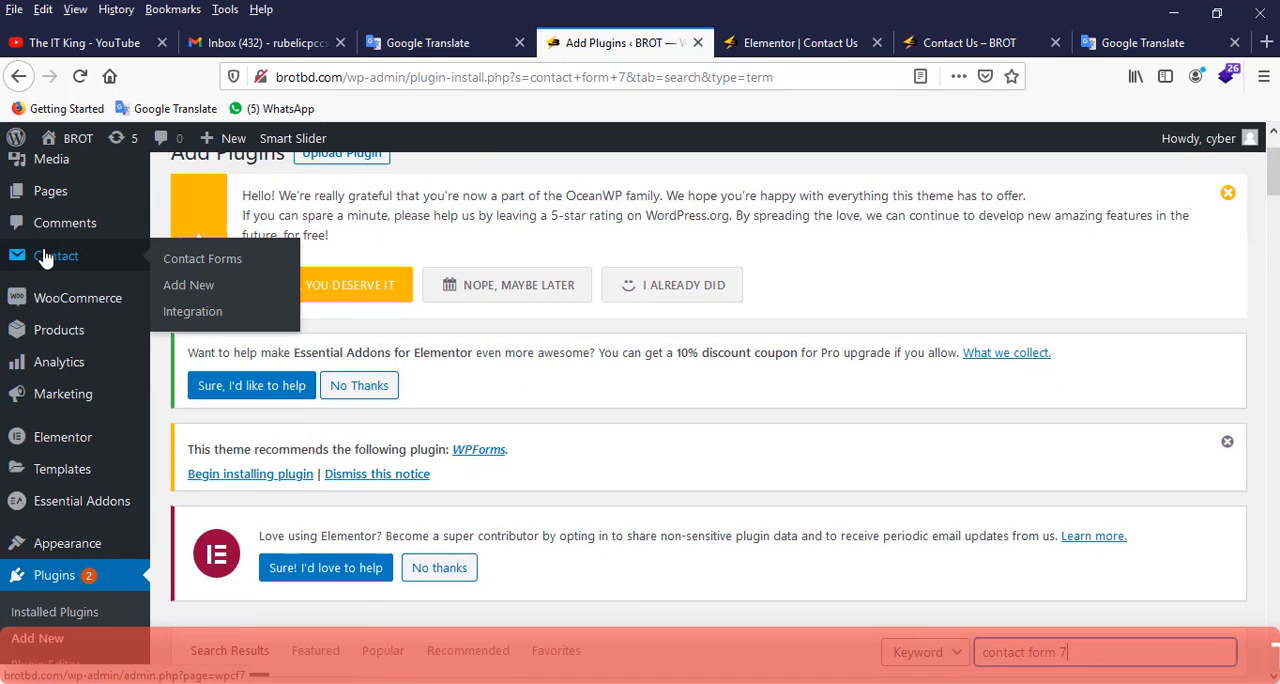
click(40, 256)
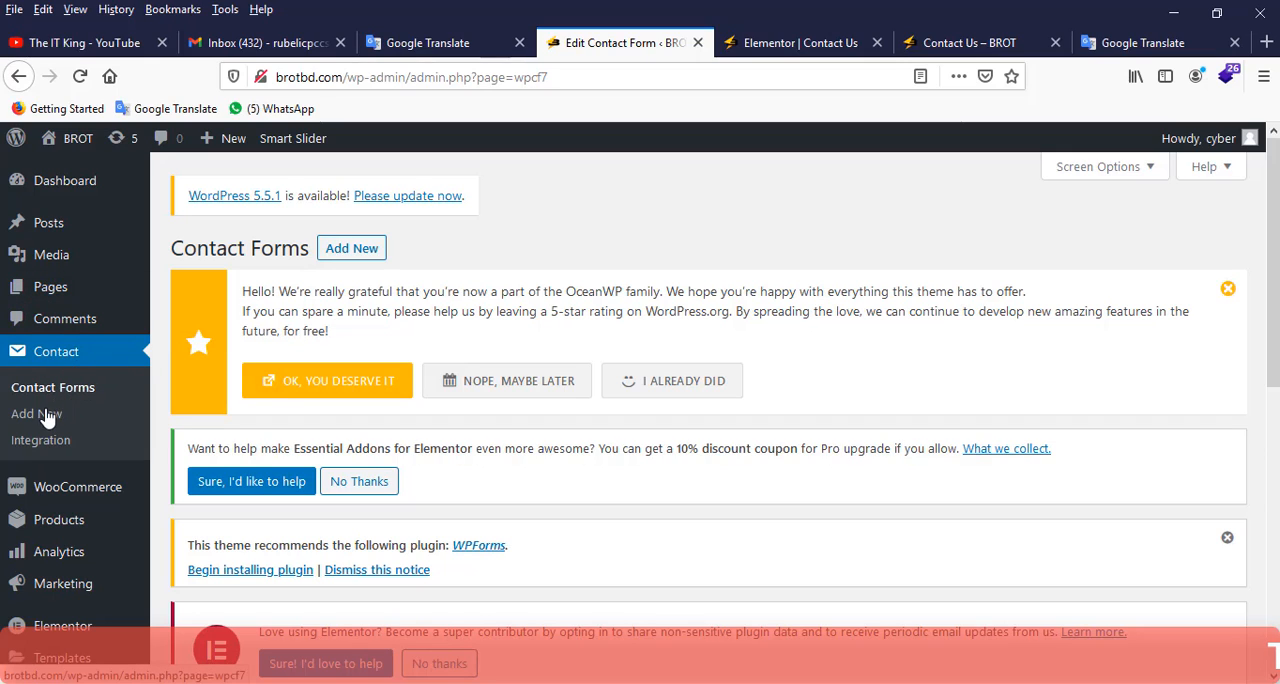
Open "Contact form 1" from the contact forms list for editing.
scroll(30, 355, down, 2)
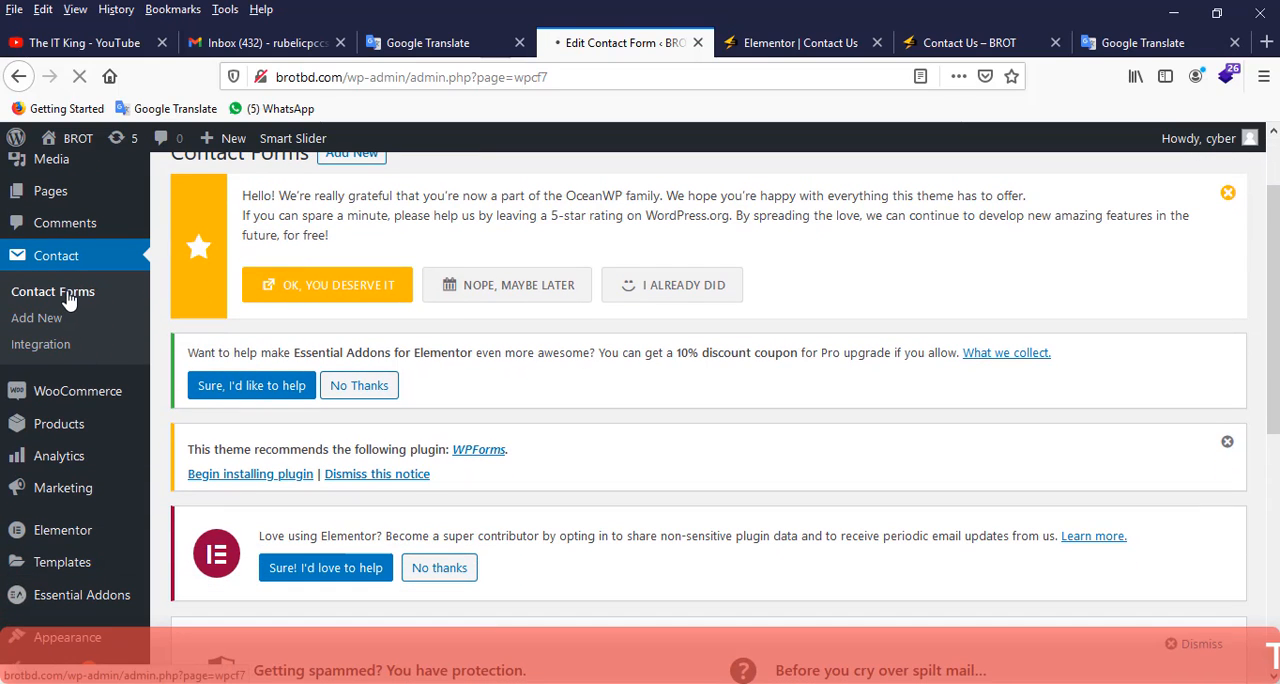
scroll(495, 280, down, 8)
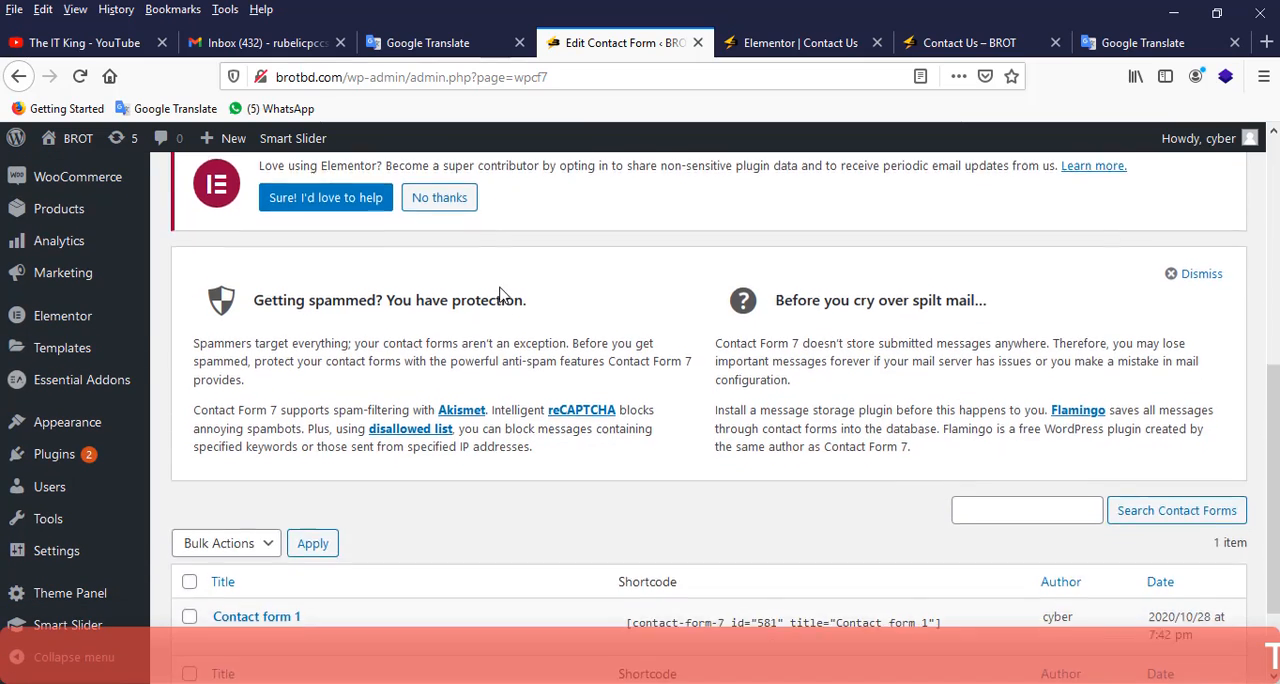
scroll(500, 295, down, 2)
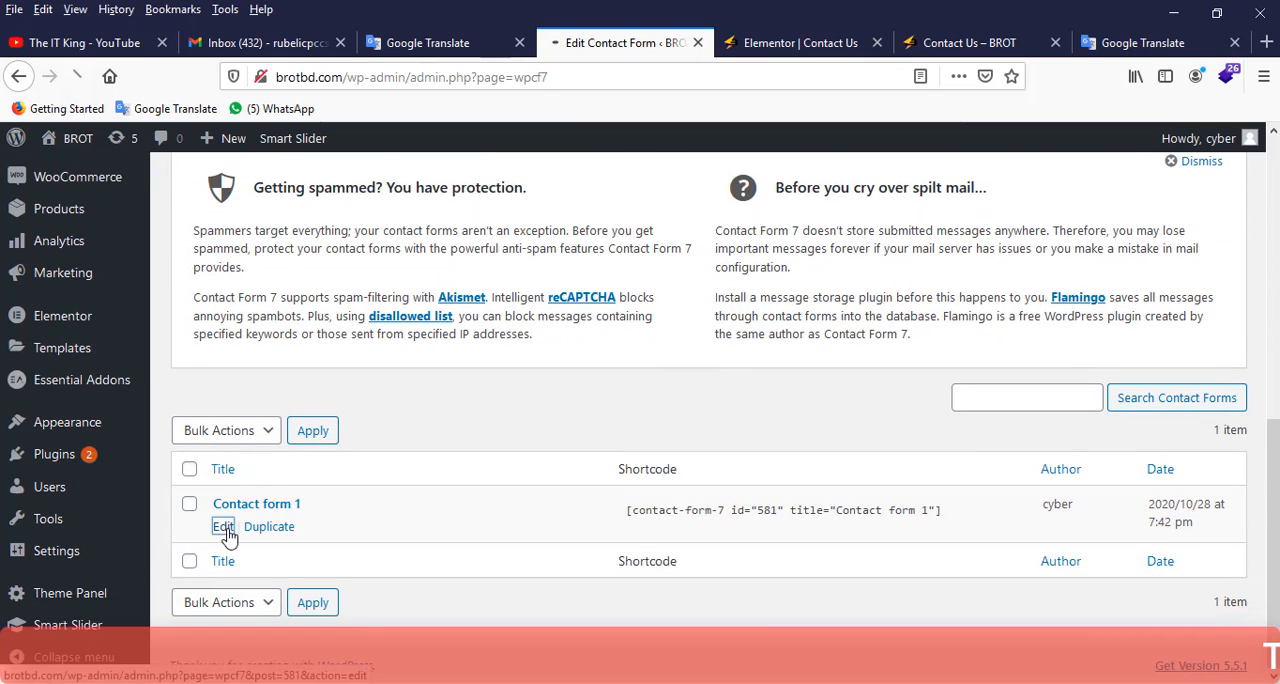
Review the form template of Contact form 1 and select its shortcode.
scroll(398, 428, down, 6)
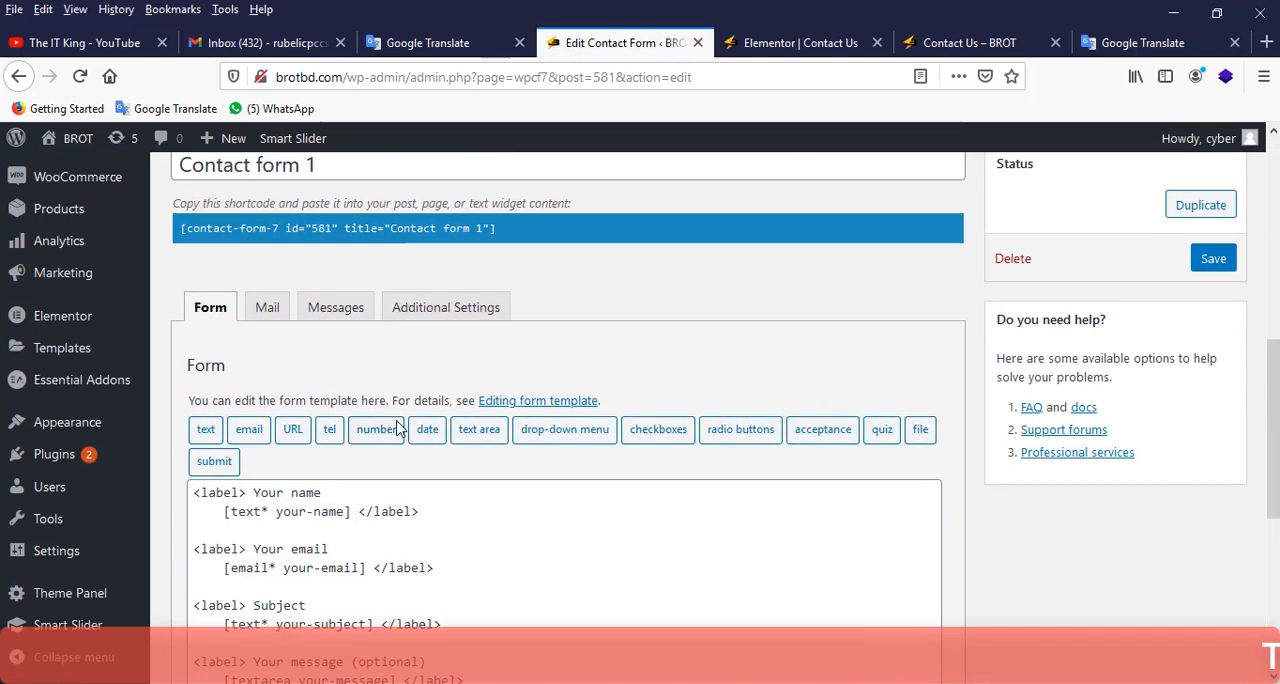
scroll(398, 428, down, 3)
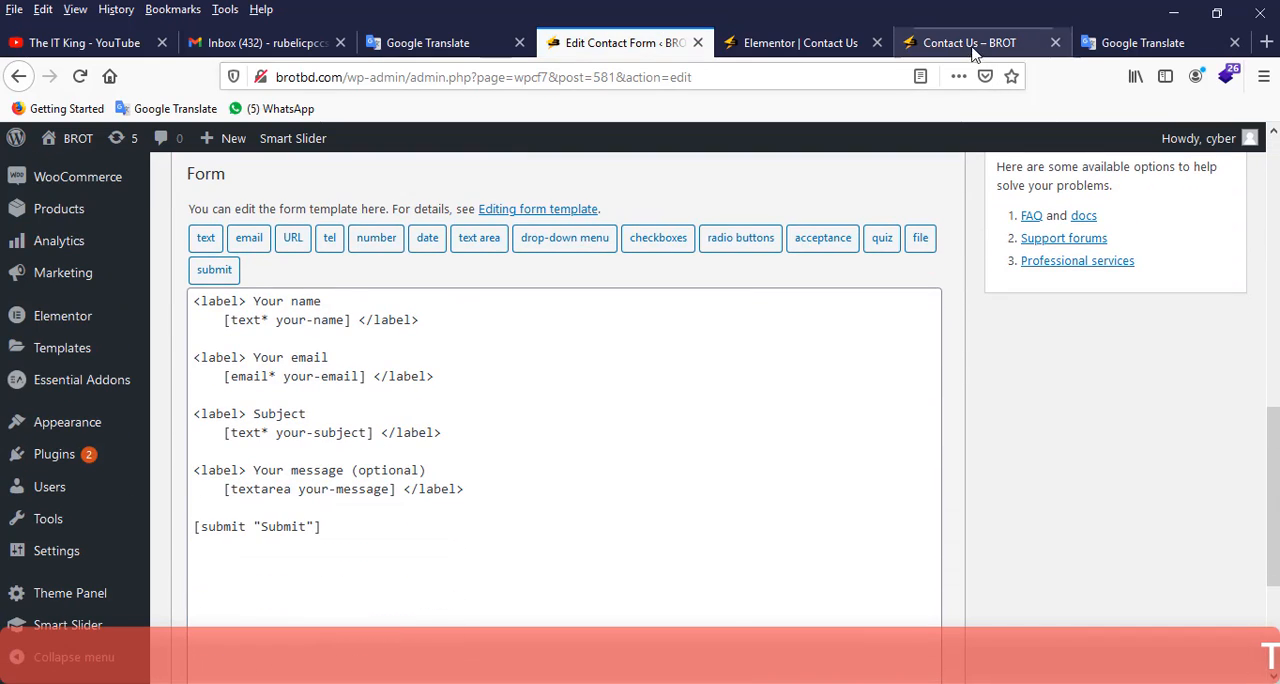
scroll(509, 329, up, 3)
scroll(509, 337, up, 2)
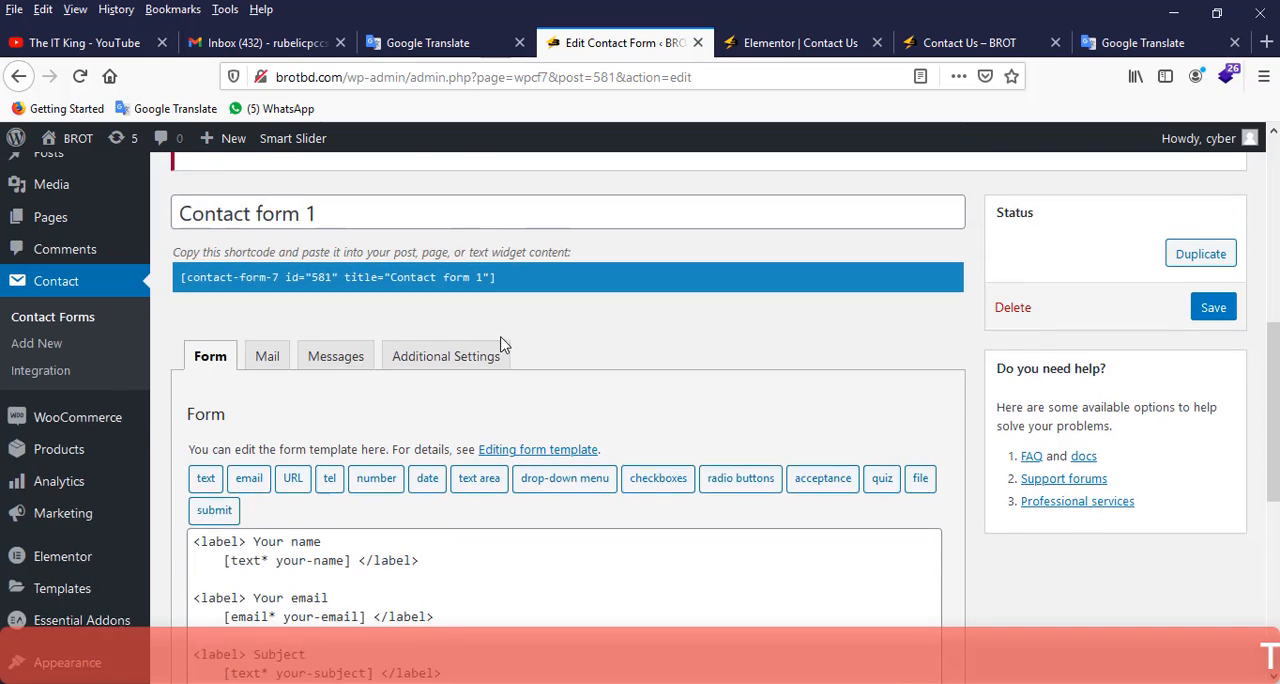
click(527, 328)
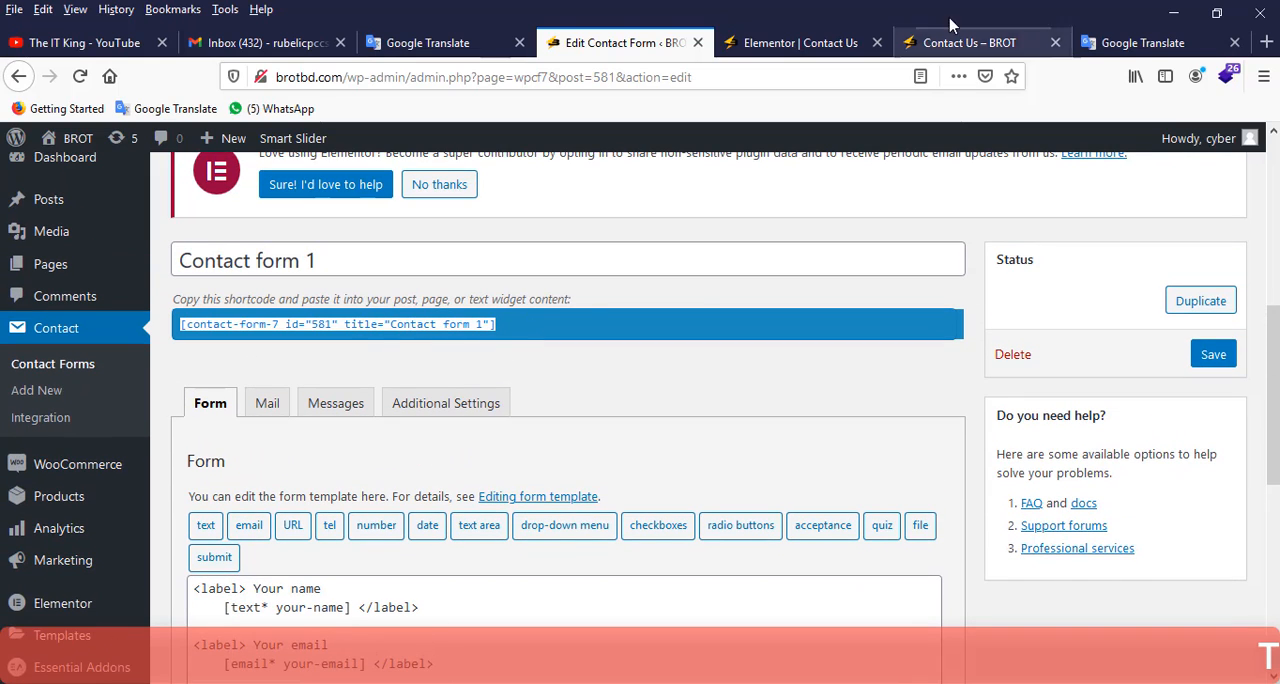
Examine the name, email, subject and message fields and the submit button of the Get a Quote form on the Contact Us page.
click(960, 42)
scroll(897, 232, up, 6)
scroll(894, 240, up, 5)
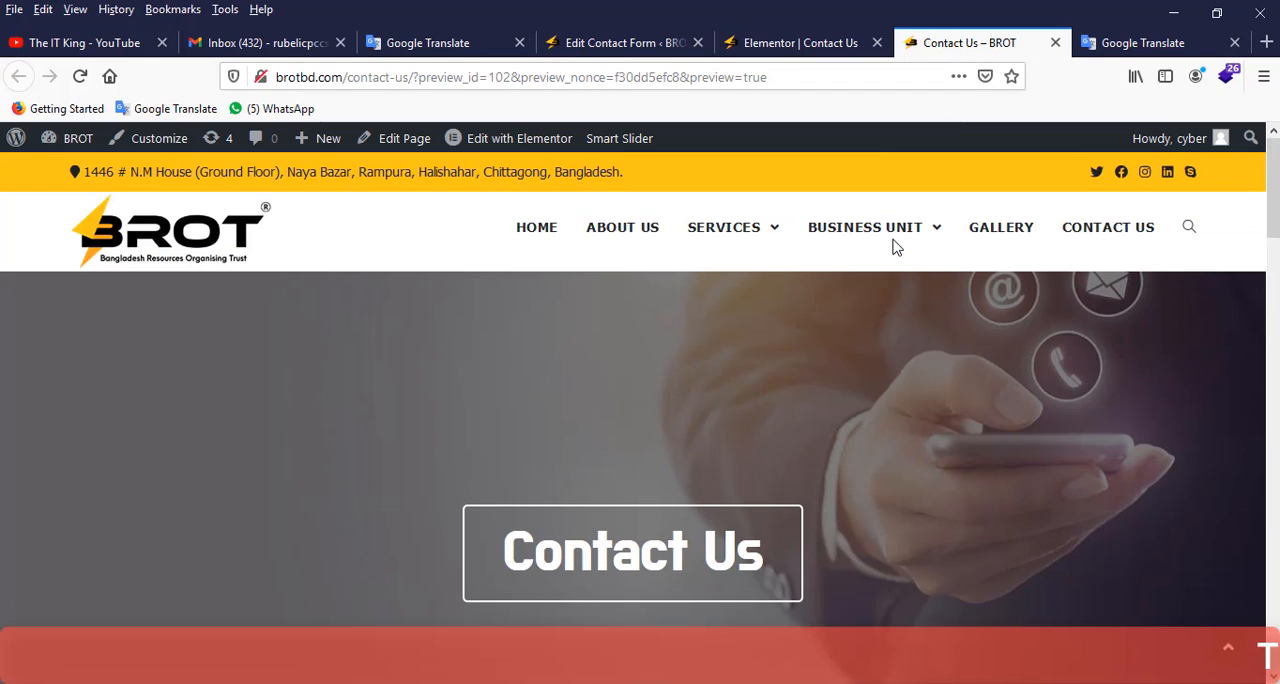
scroll(529, 283, down, 3)
scroll(529, 283, down, 5)
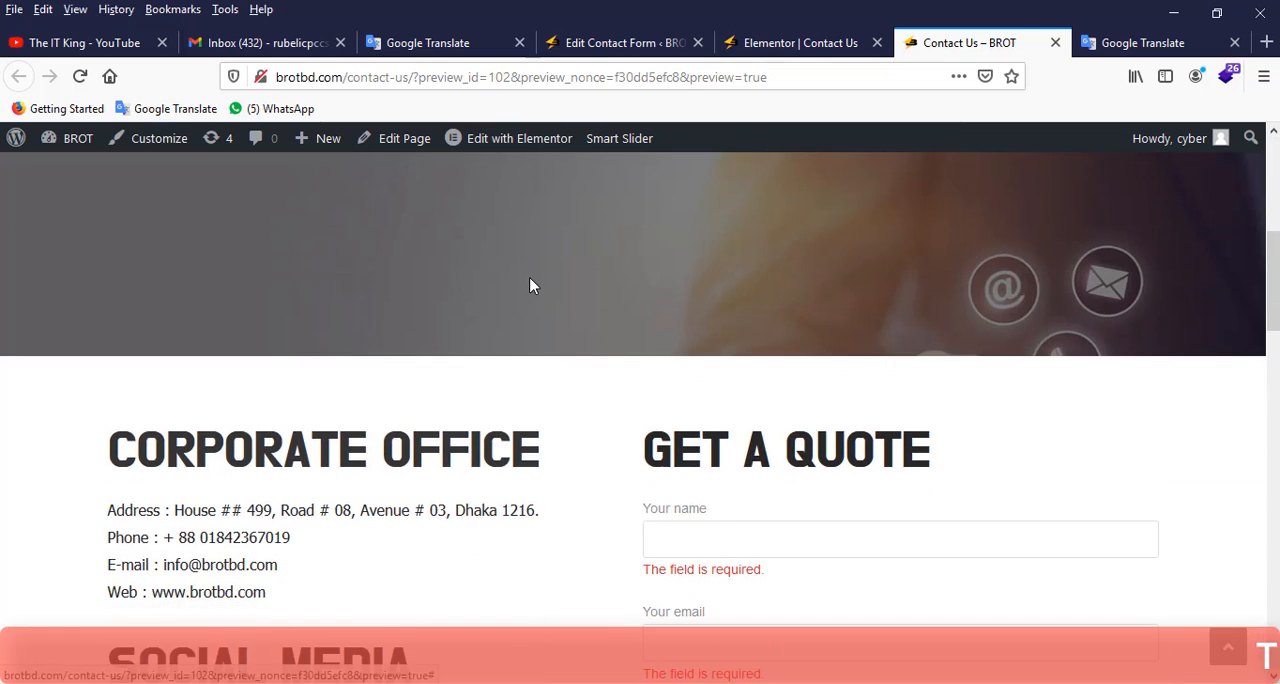
click(680, 243)
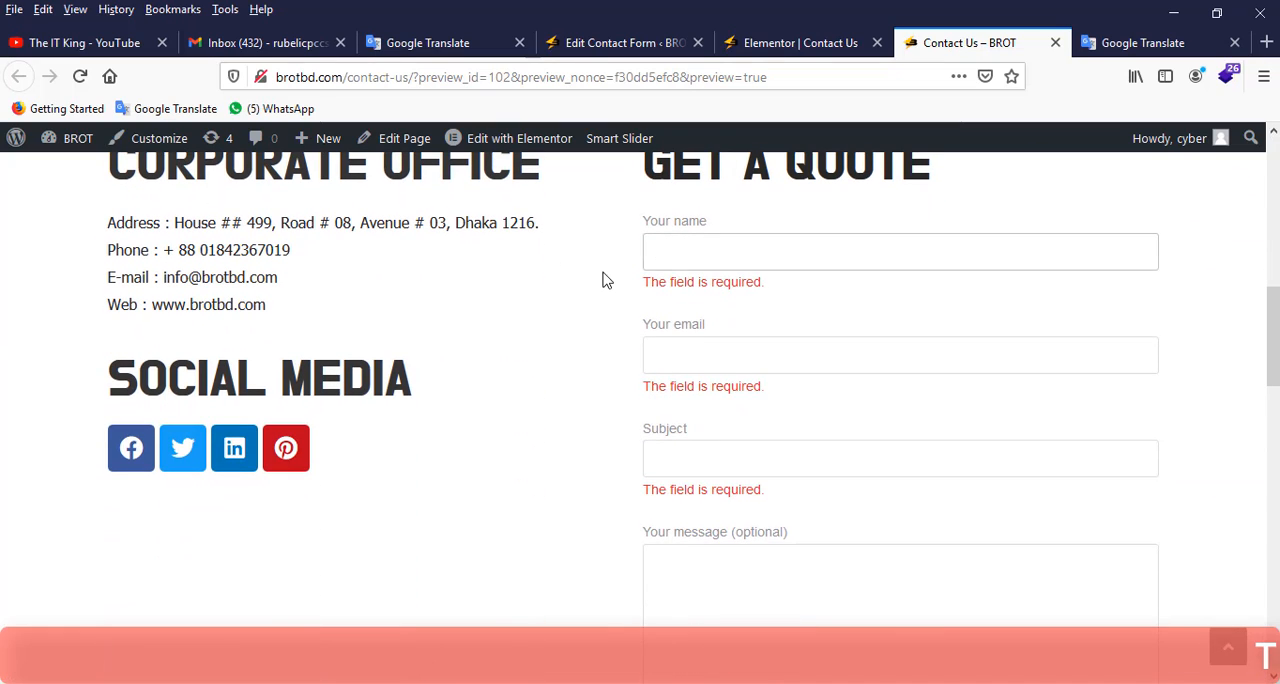
click(667, 356)
click(688, 456)
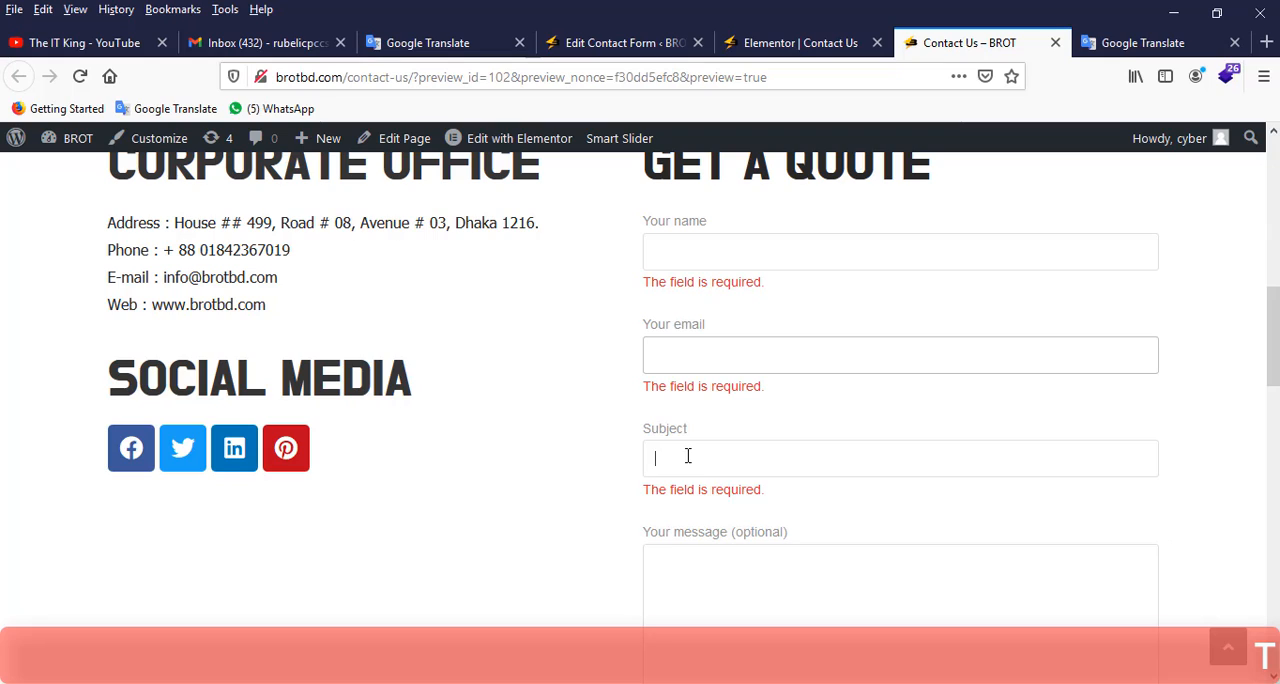
click(666, 583)
scroll(646, 520, down, 4)
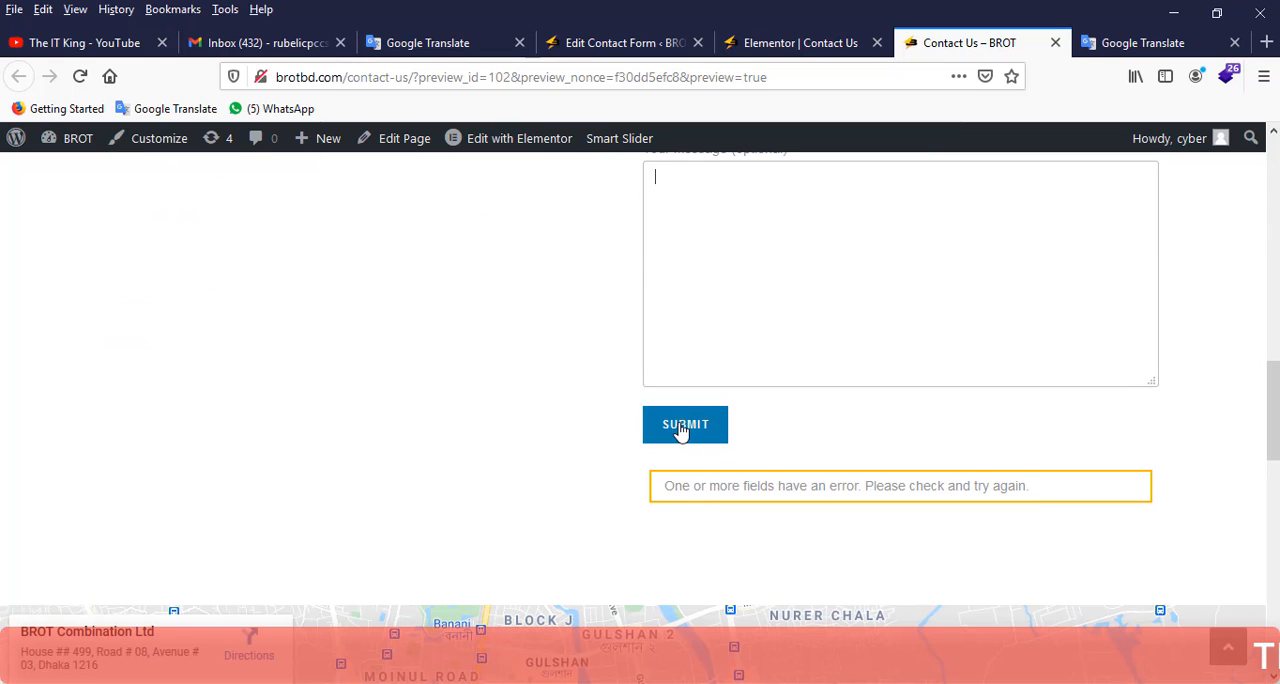
click(565, 368)
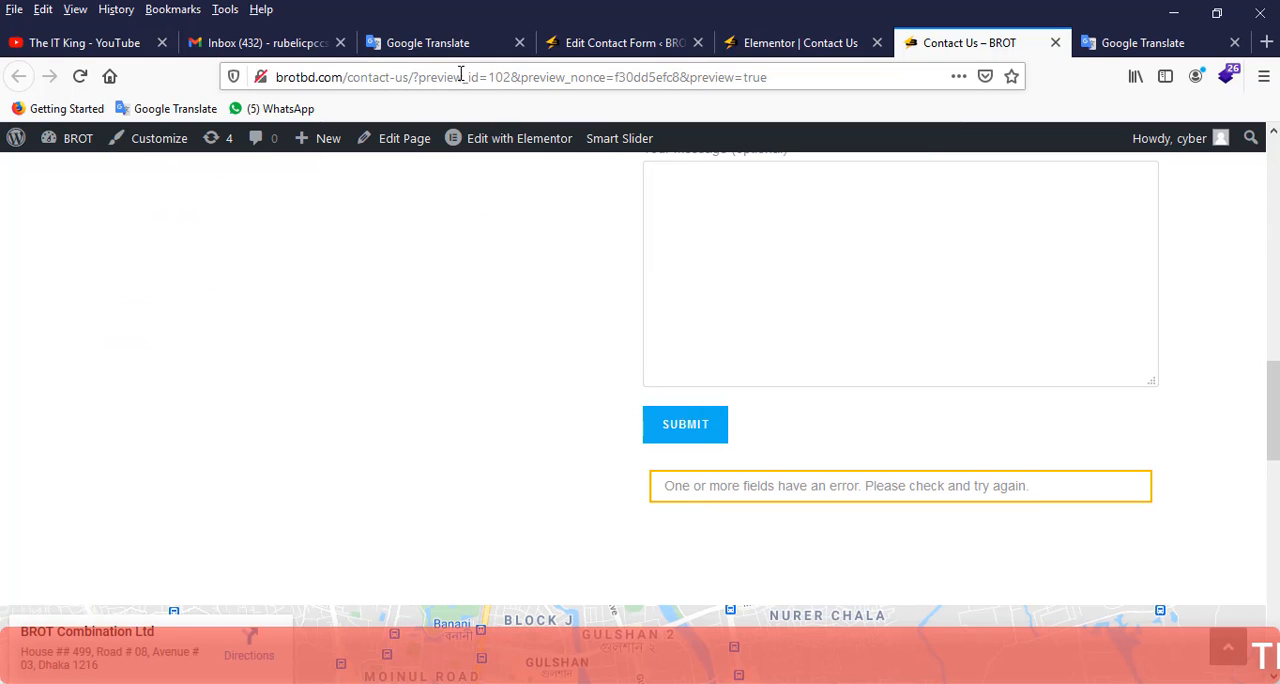
Return to the contact form editor and open the page for adding a new contact form in a new browser tab.
click(630, 45)
scroll(510, 184, down, 3)
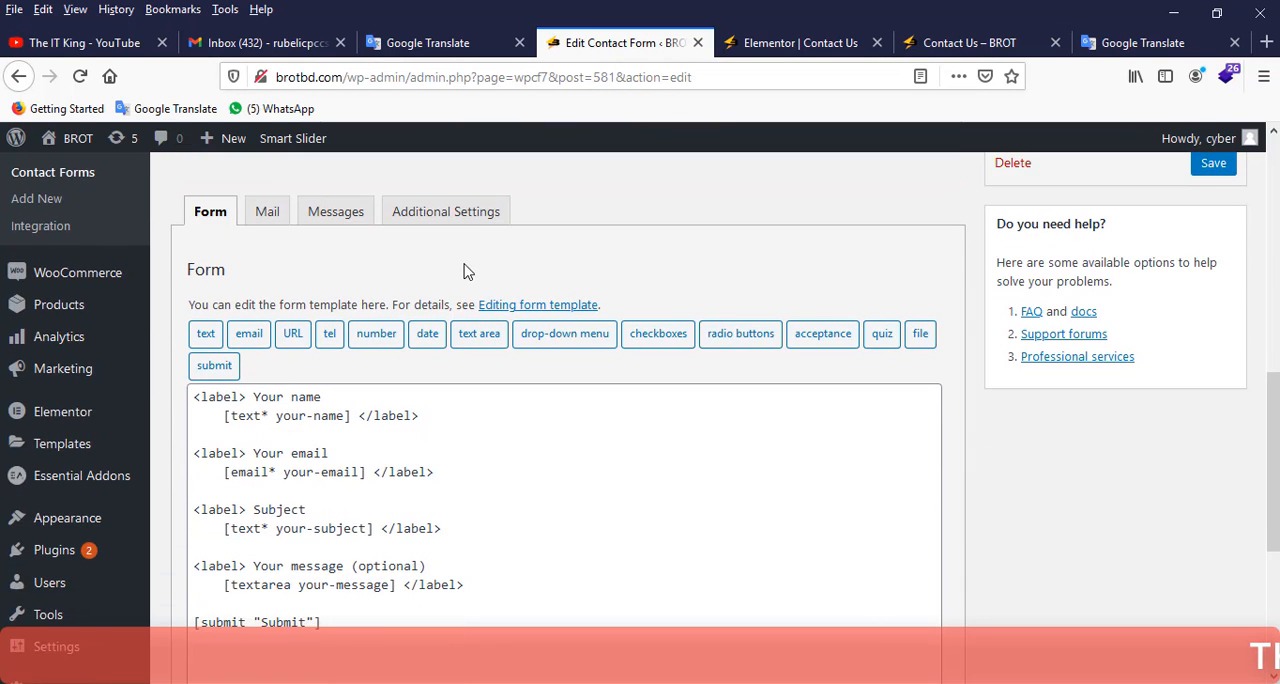
scroll(366, 300, up, 5)
scroll(366, 310, up, 4)
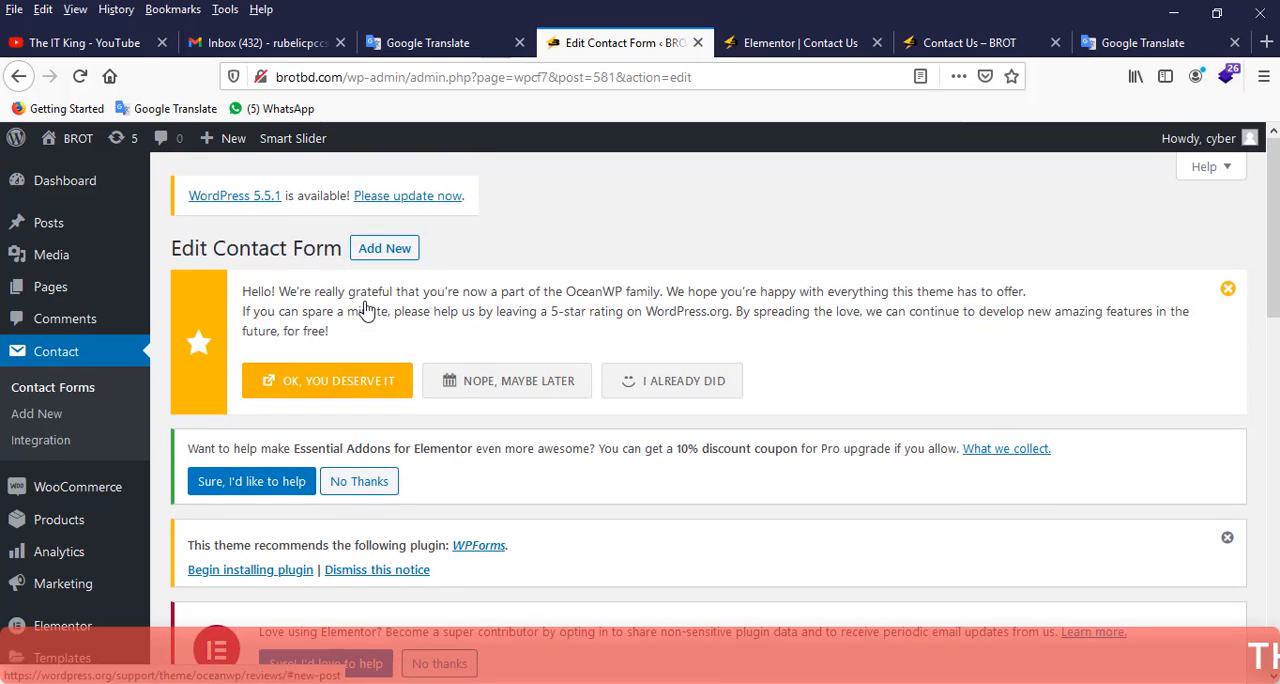
scroll(55, 235, down, 2)
right_click(49, 223)
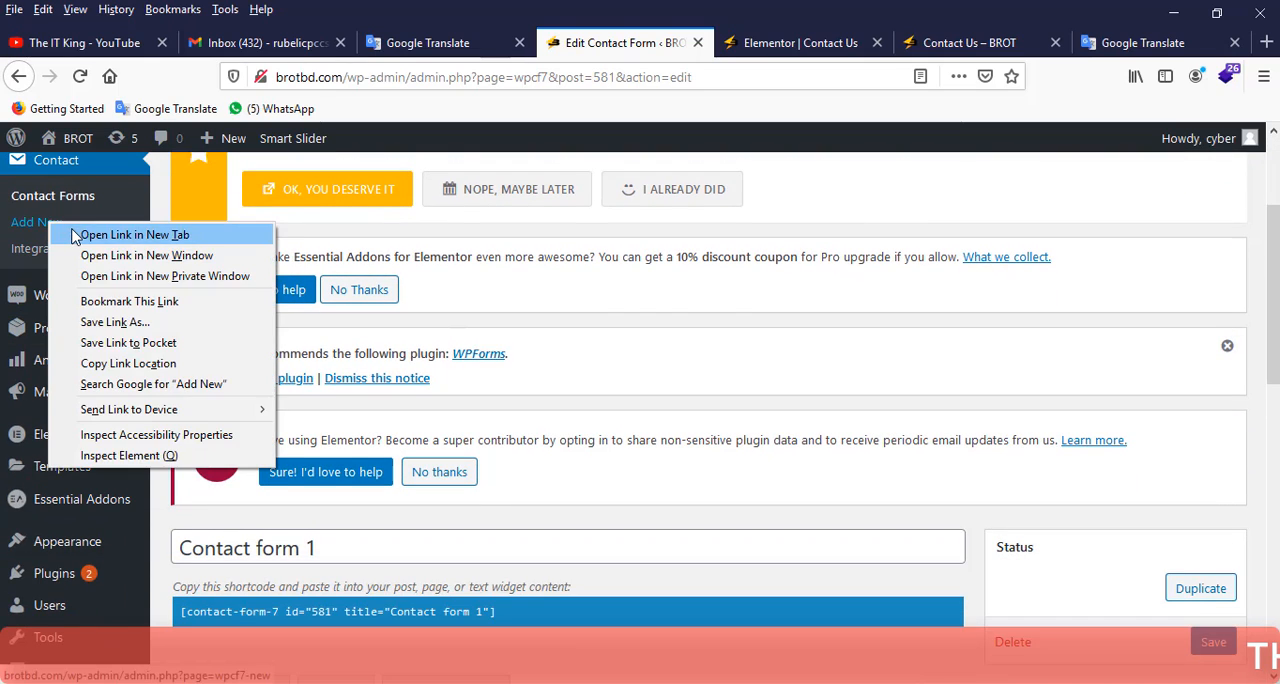
click(80, 233)
click(656, 54)
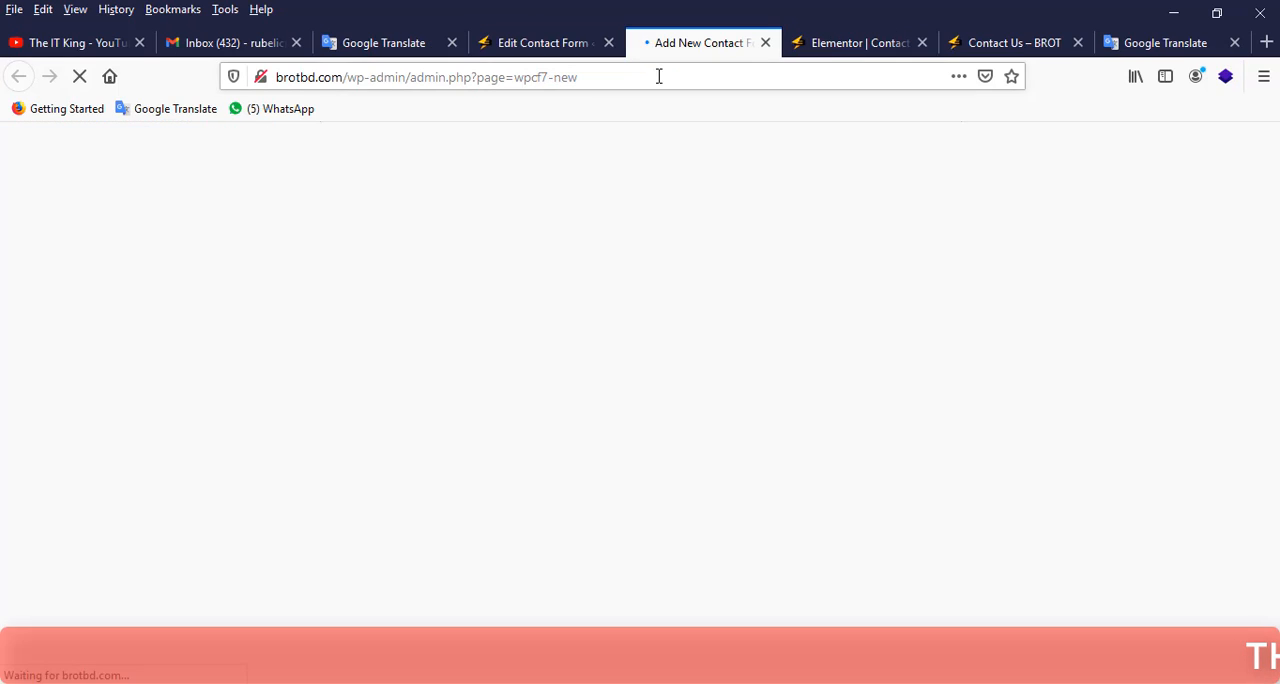
Title the new contact form "Test".
scroll(420, 330, down, 3)
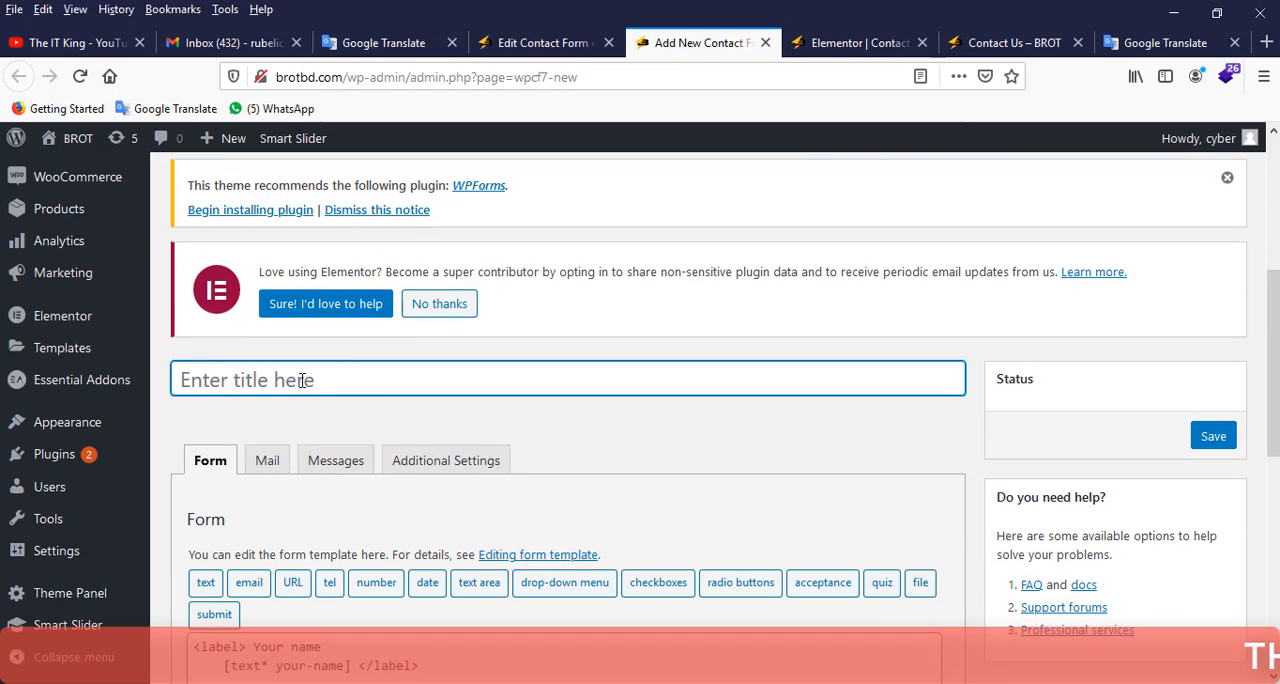
text(Test)
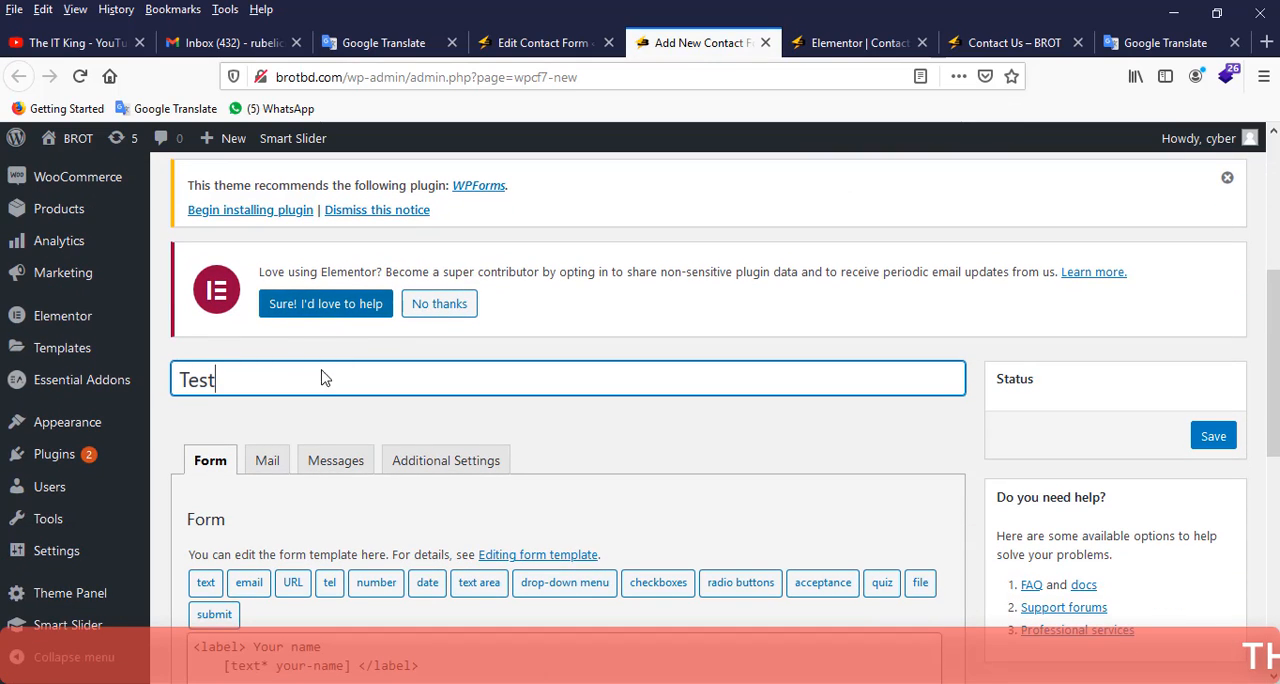
scroll(357, 474, down, 2)
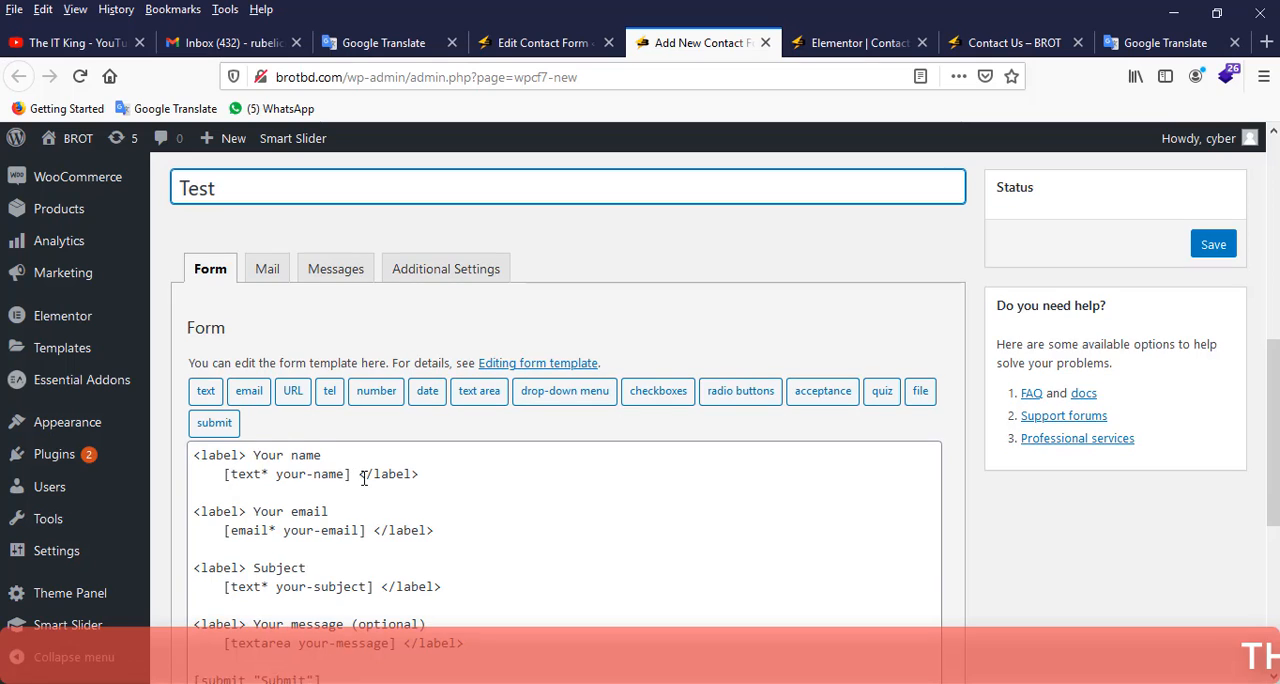
scroll(375, 460, down, 1)
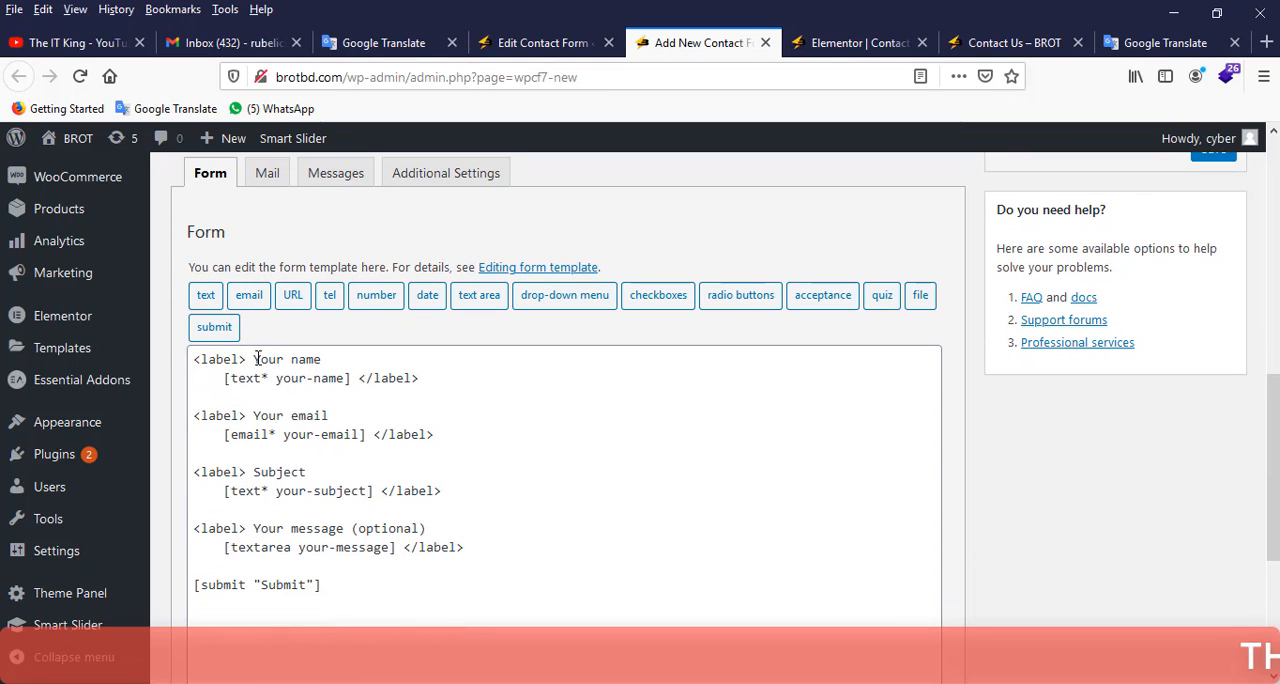
Start a text form-tag for the name field, mark it as required and name it "Your Name".
drag(256, 359, 351, 378)
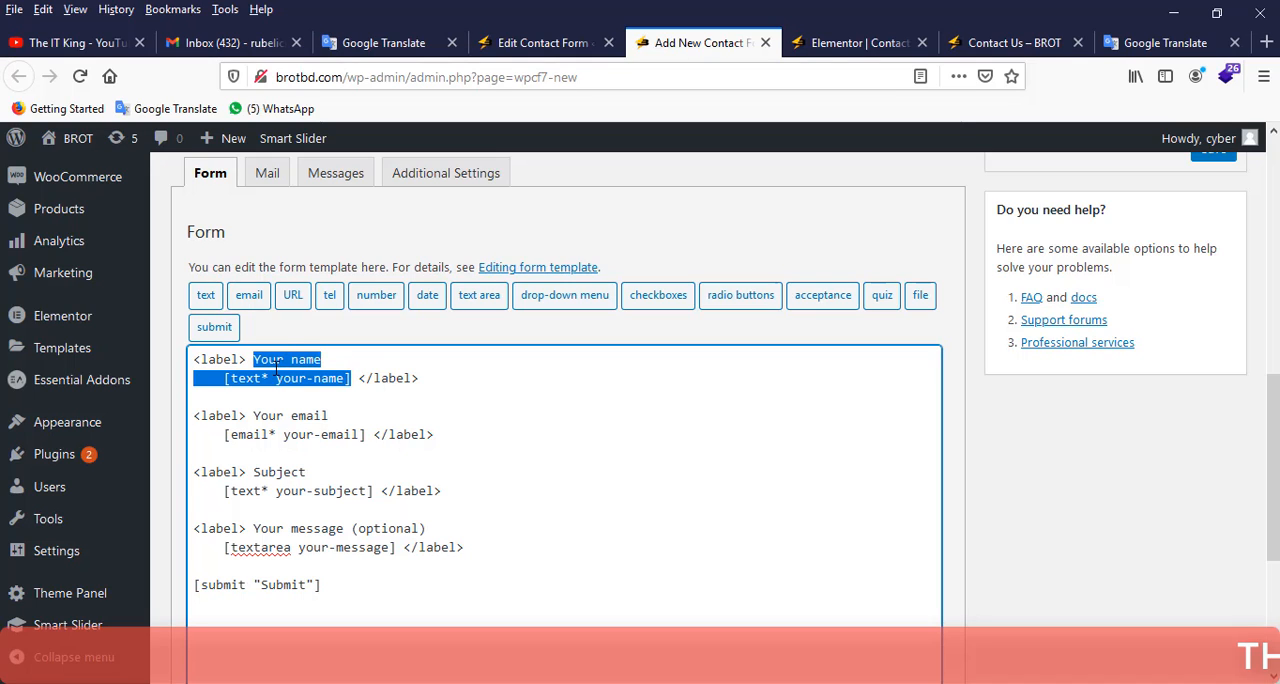
click(207, 298)
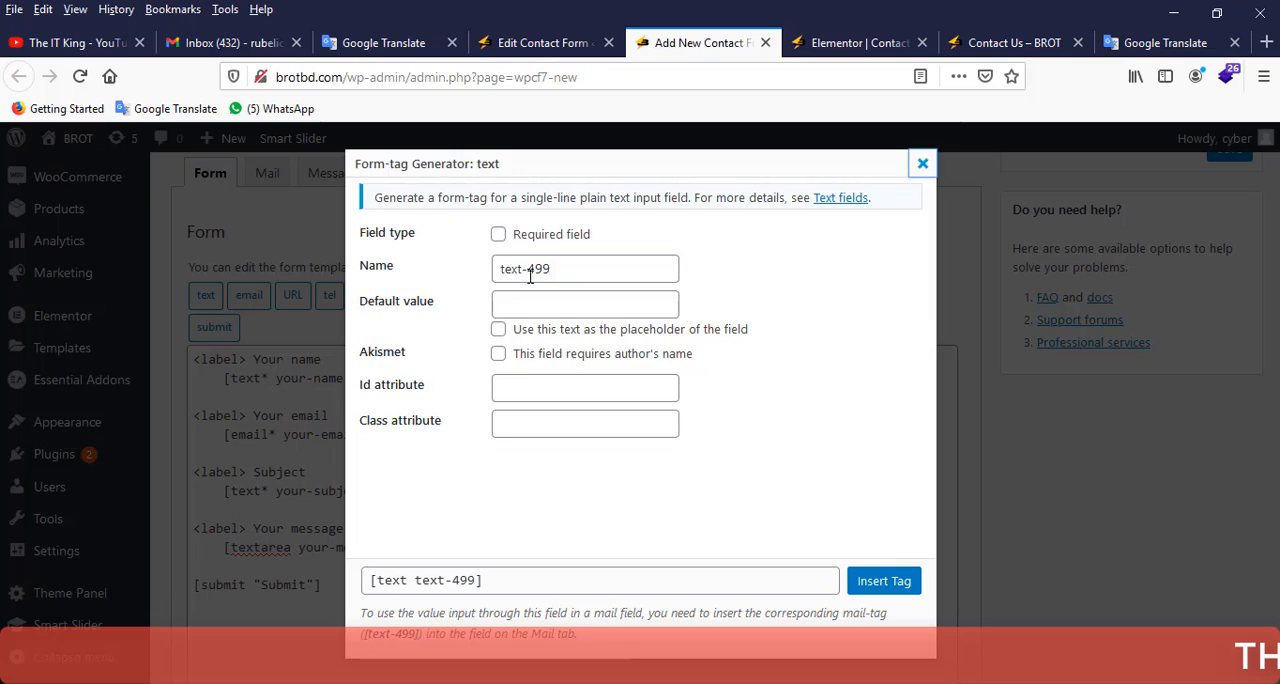
click(499, 236)
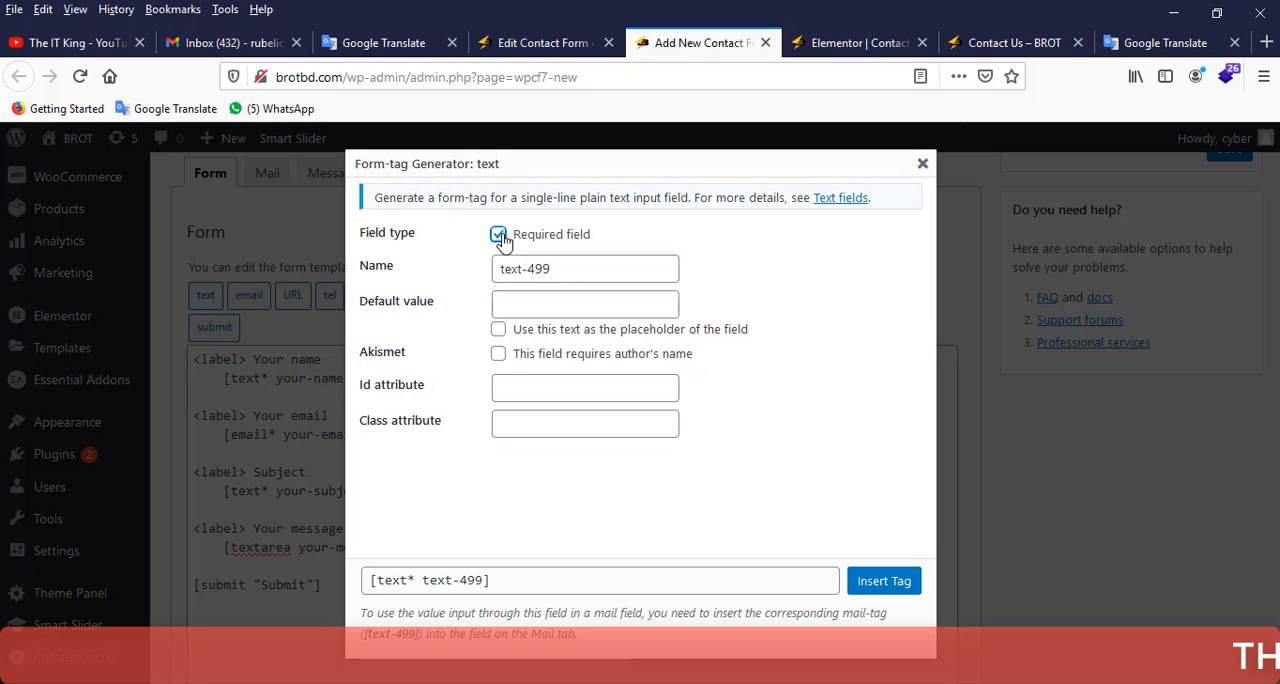
drag(566, 270, 497, 270)
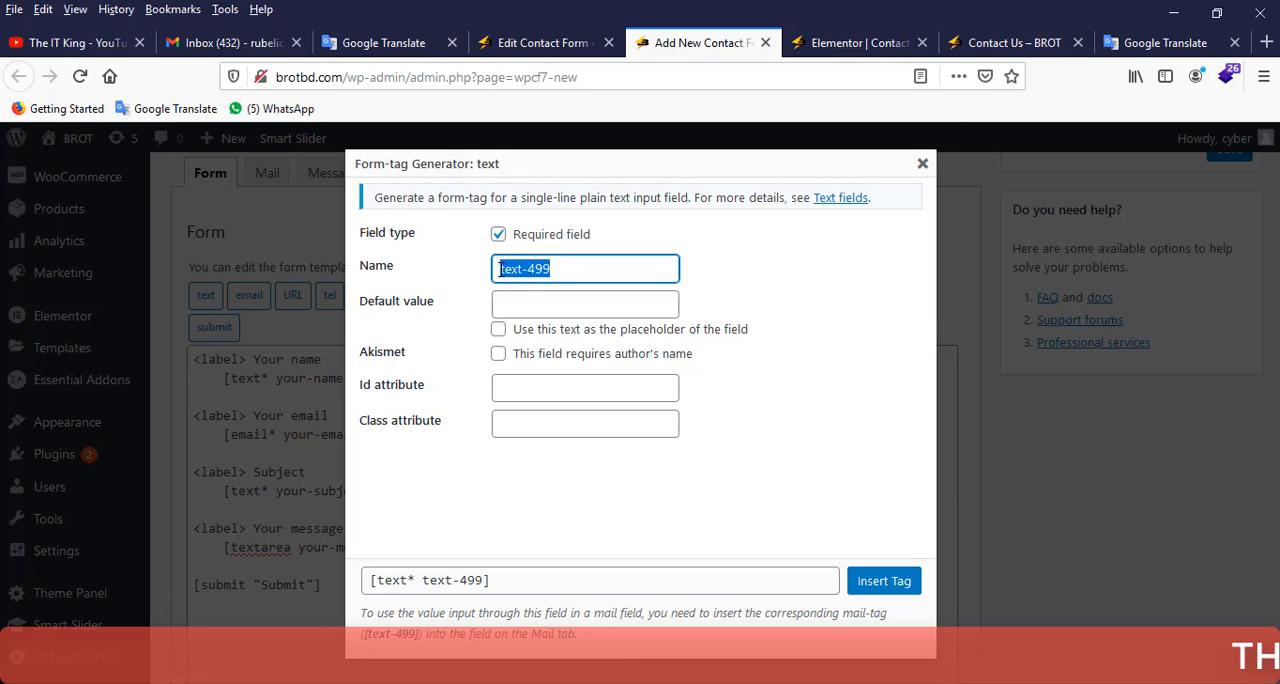
text(JY)
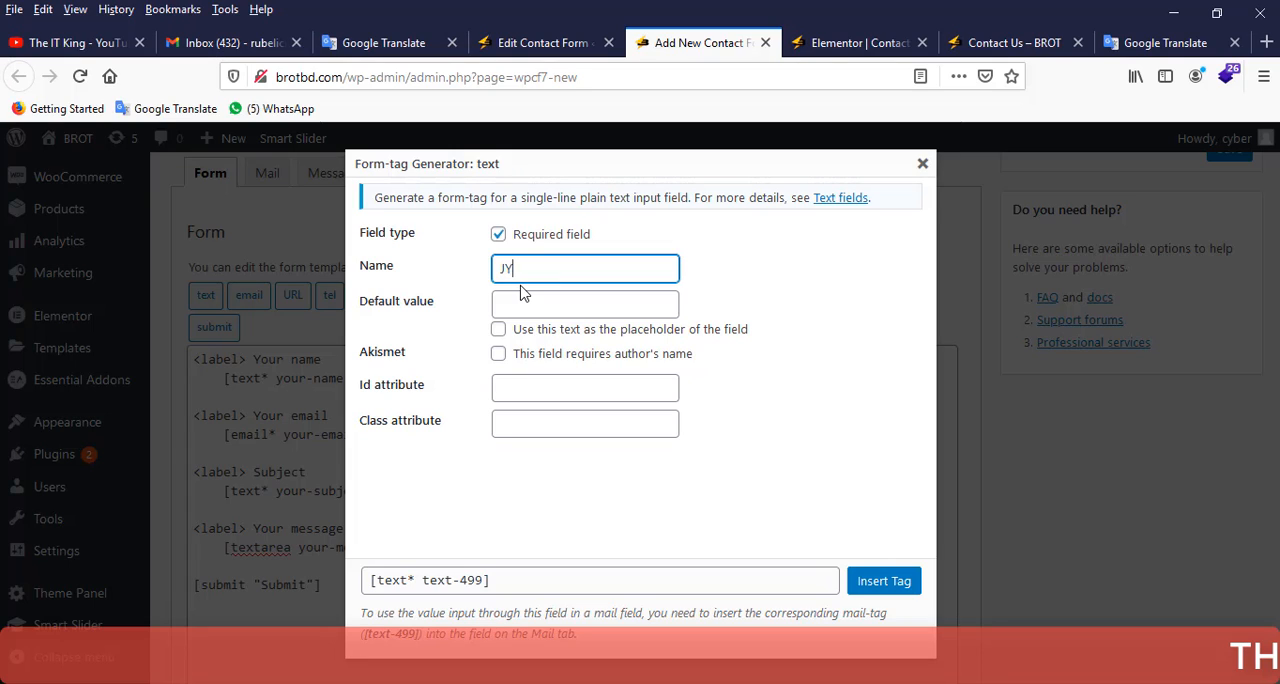
text(out)
text( Name)
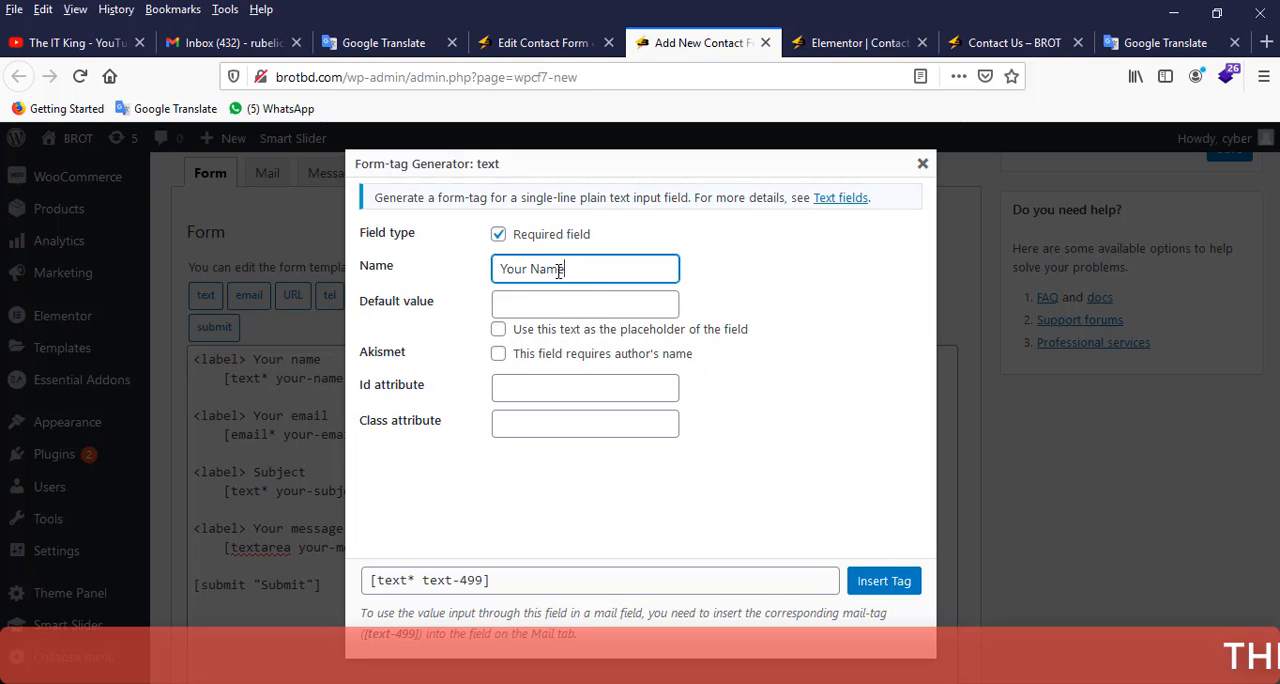
Copy the text tag's name "Your Name" into its default value.
drag(565, 268, 498, 268)
right_click(530, 270)
click(567, 330)
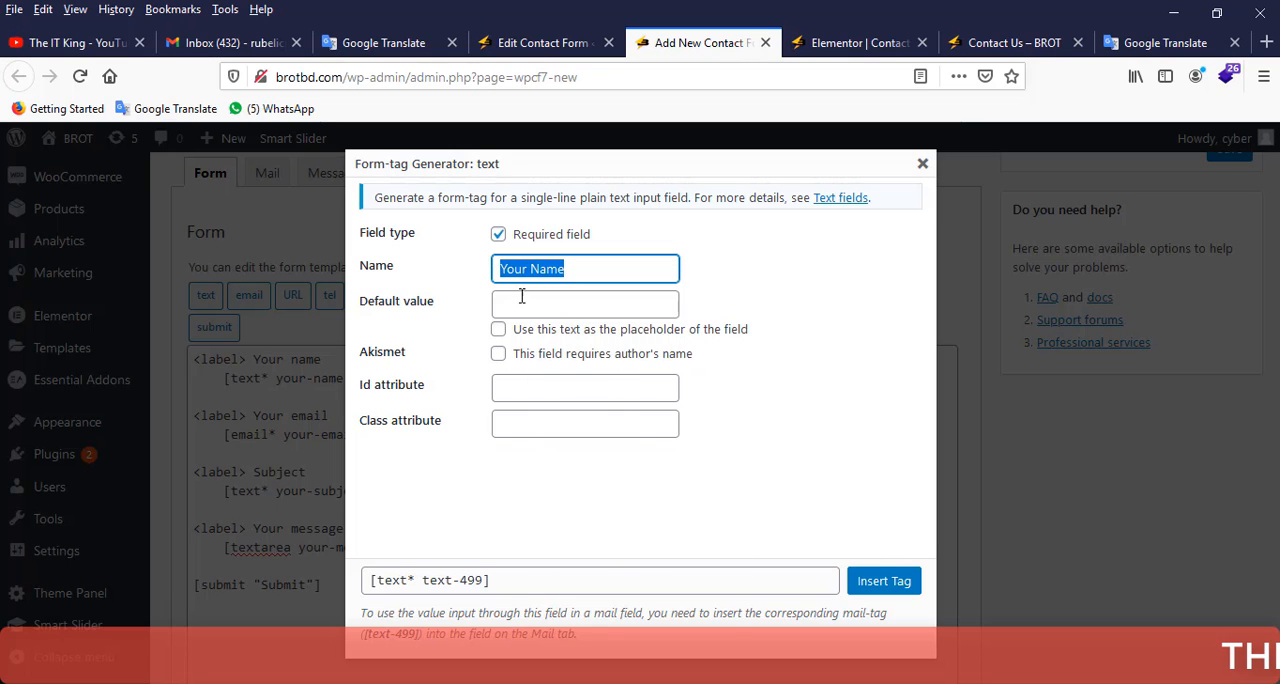
click(523, 302)
right_click(523, 302)
click(576, 373)
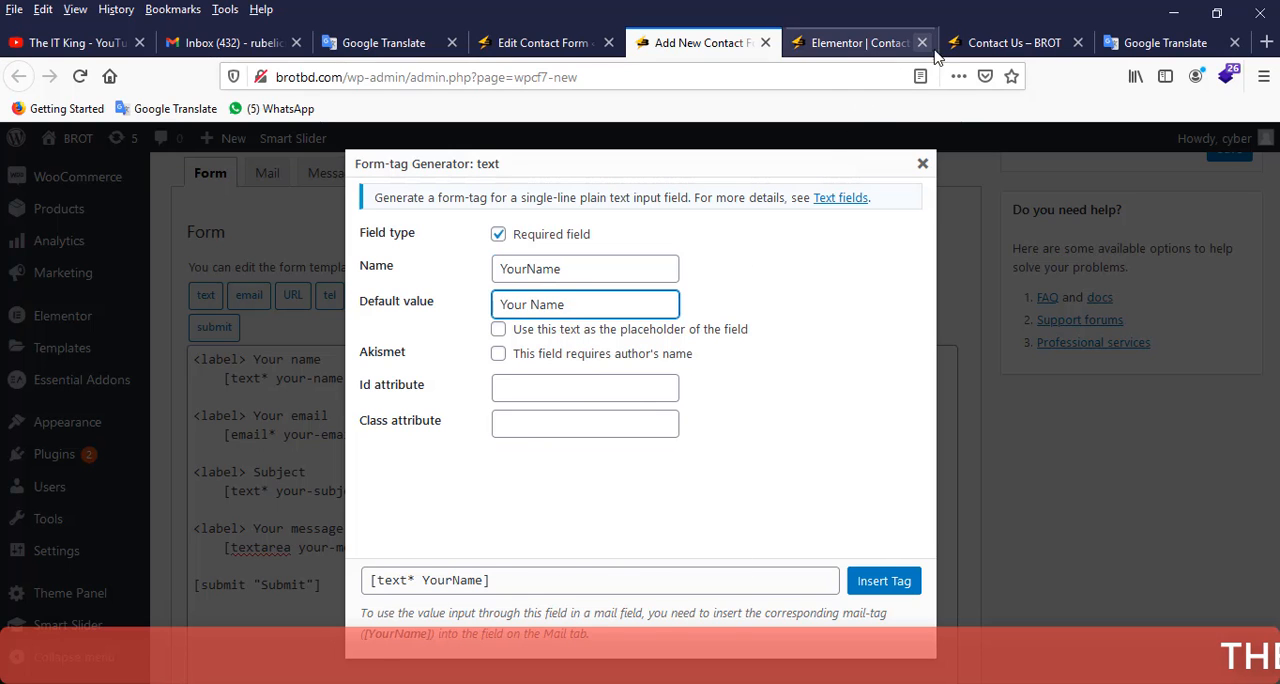
Examine the "Your name" label and input on the Contact Us page, and return to the text form-tag settings.
click(1010, 42)
scroll(798, 320, up, 8)
scroll(793, 335, down, 3)
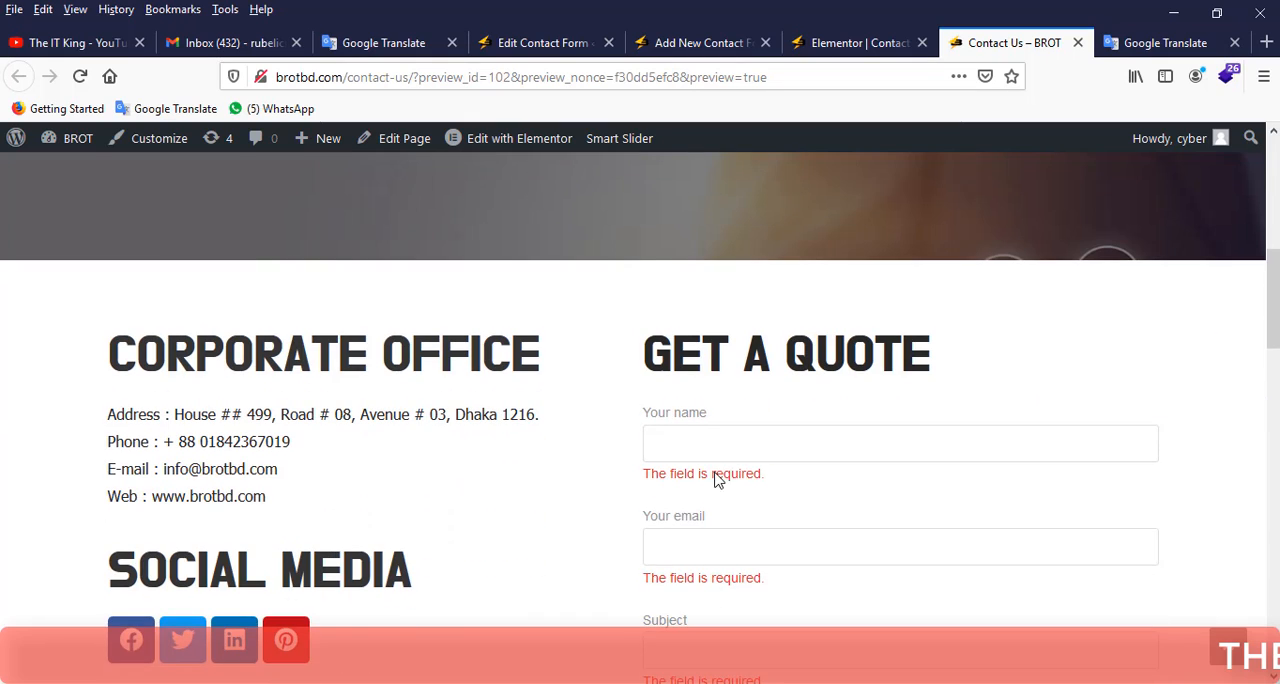
click(705, 443)
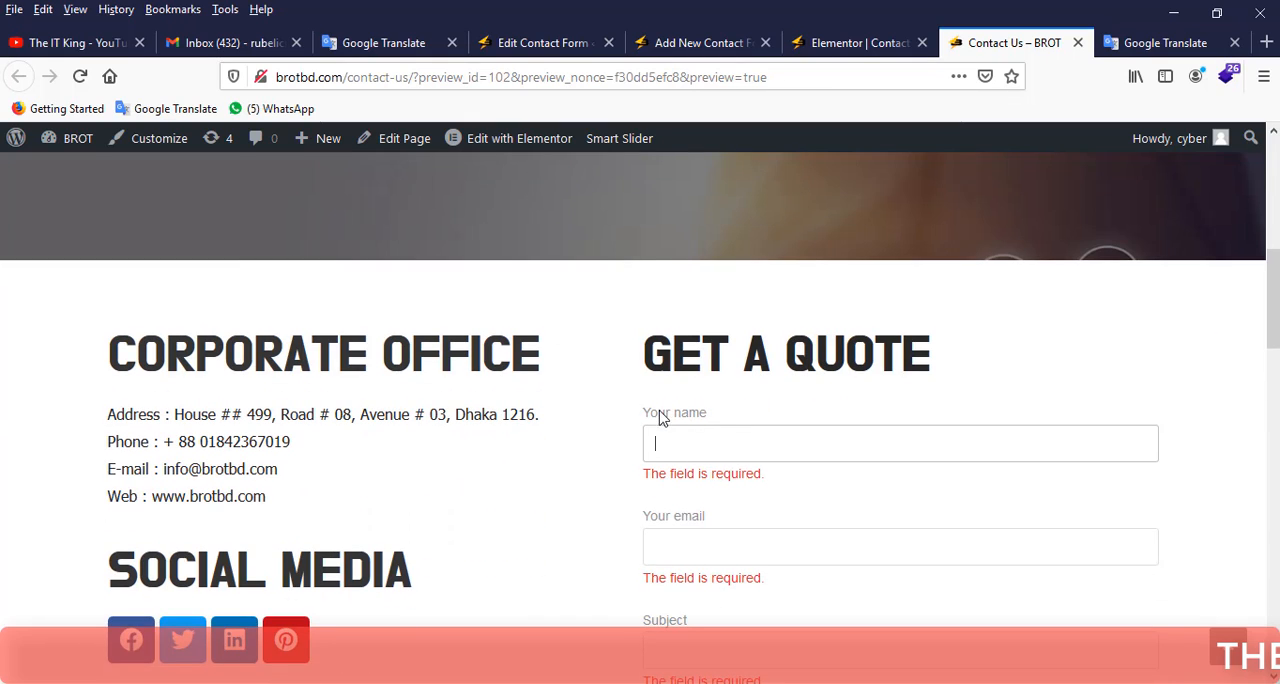
drag(647, 416, 703, 418)
click(690, 443)
click(829, 45)
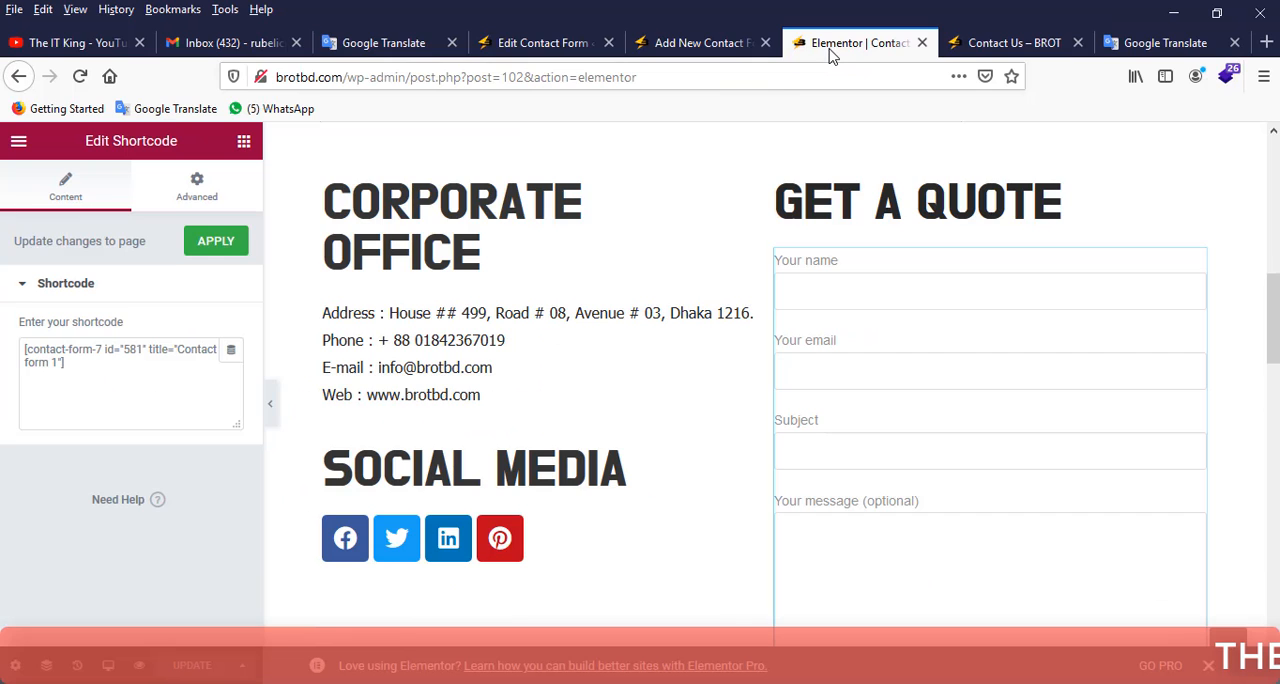
click(714, 45)
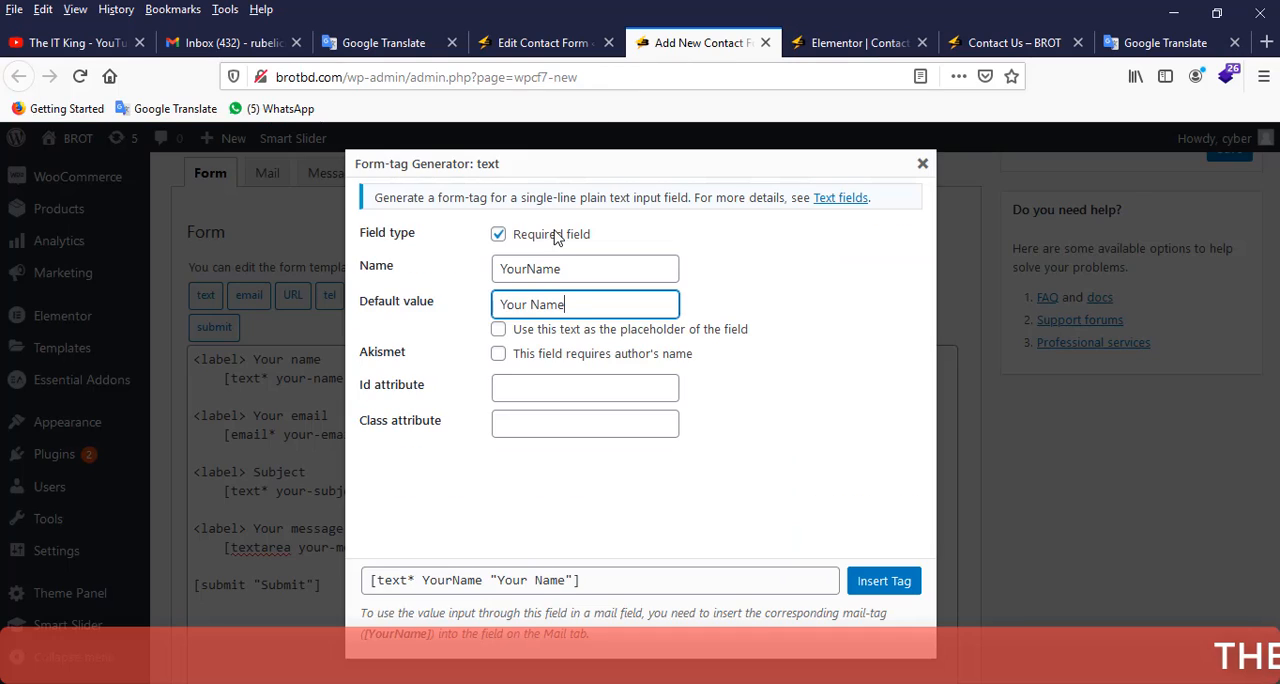
Use the default value "Your Name" as the field's placeholder and insert the text tag into the form template.
click(499, 330)
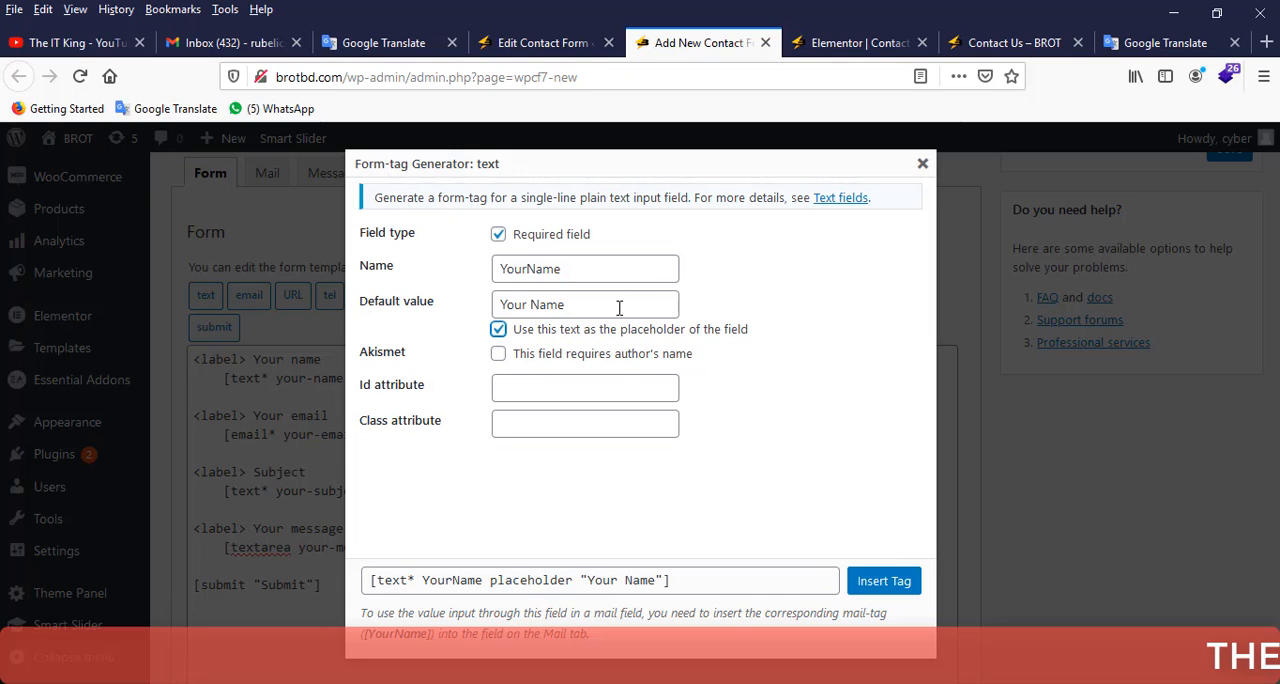
drag(594, 272, 496, 270)
drag(580, 304, 499, 307)
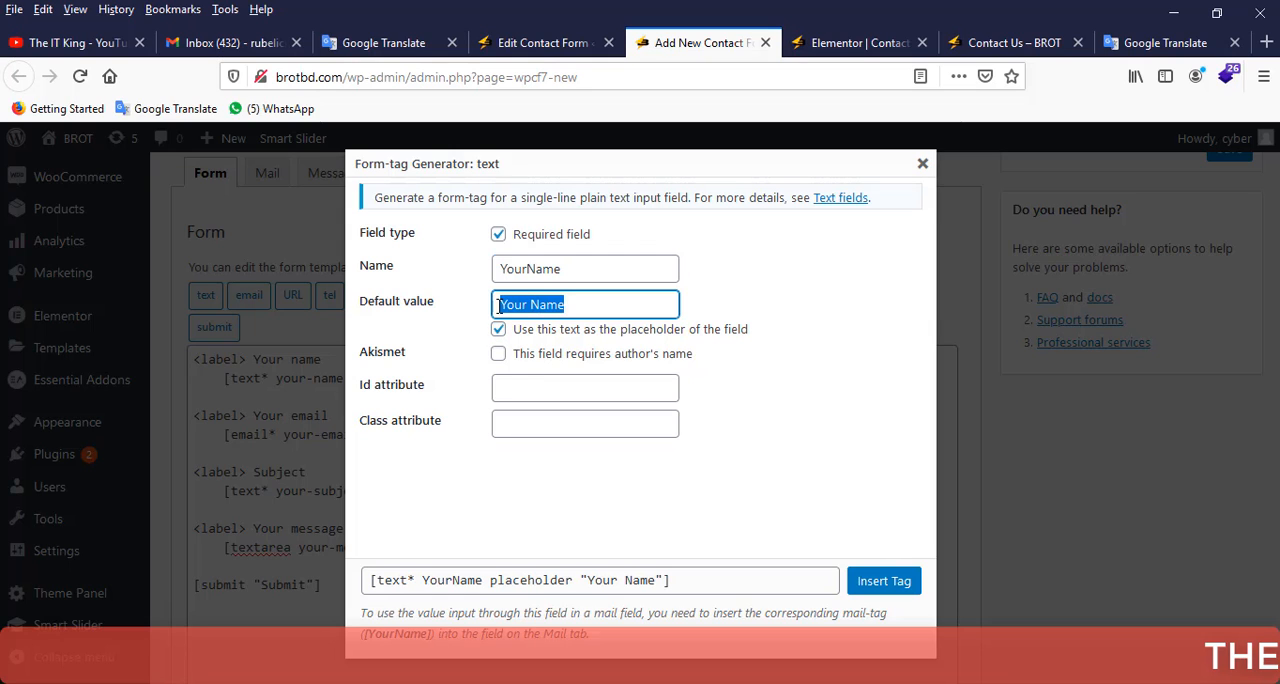
click(882, 580)
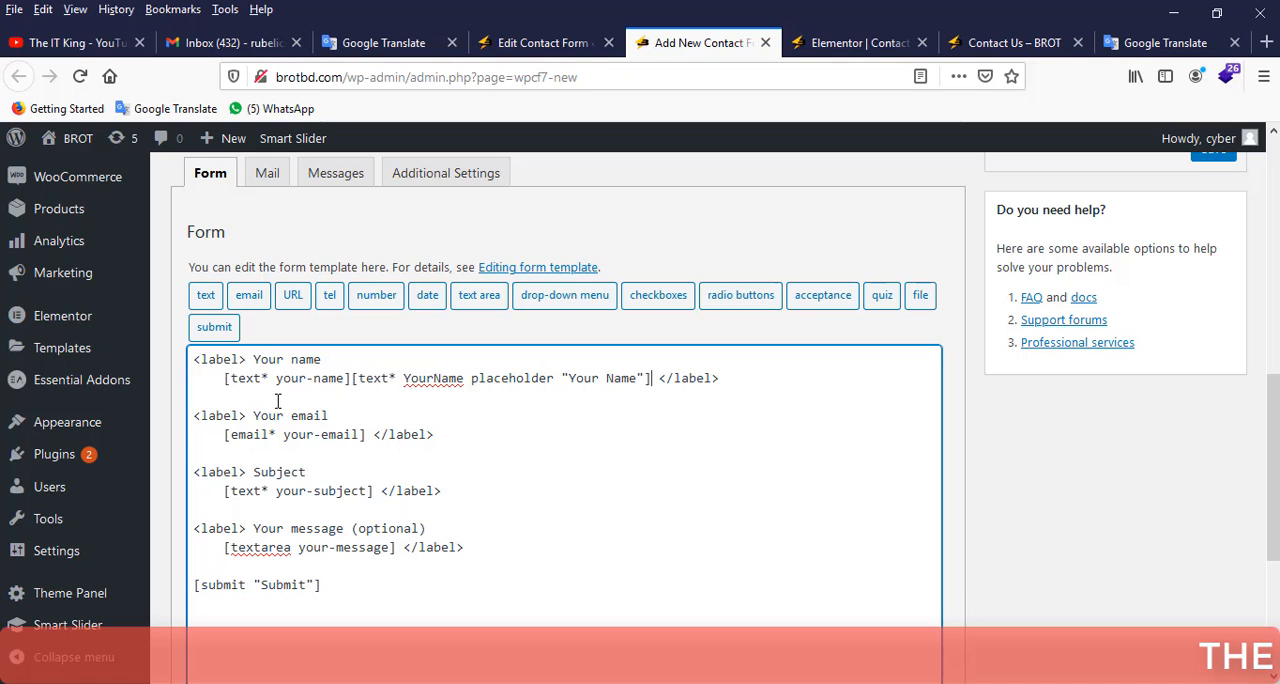
Replace everything inside the first label with only the tag [text* YourName placeholder "Your Name"].
drag(247, 359, 660, 379)
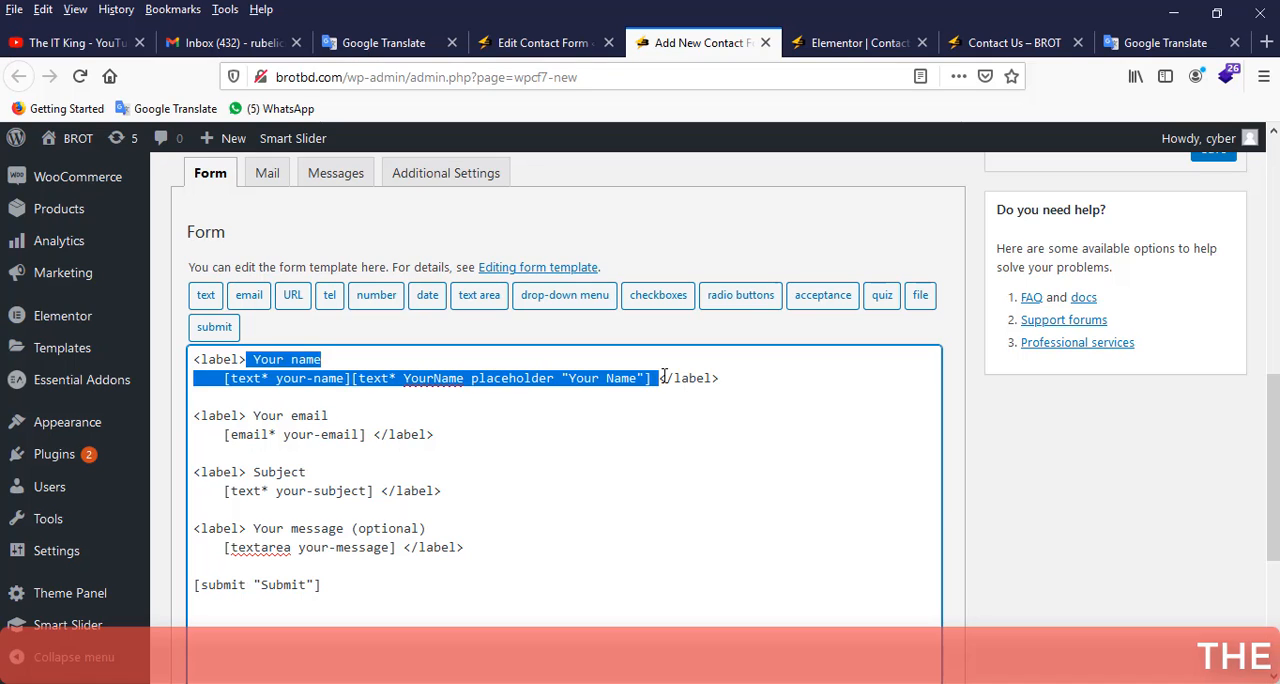
key(BackSpace)
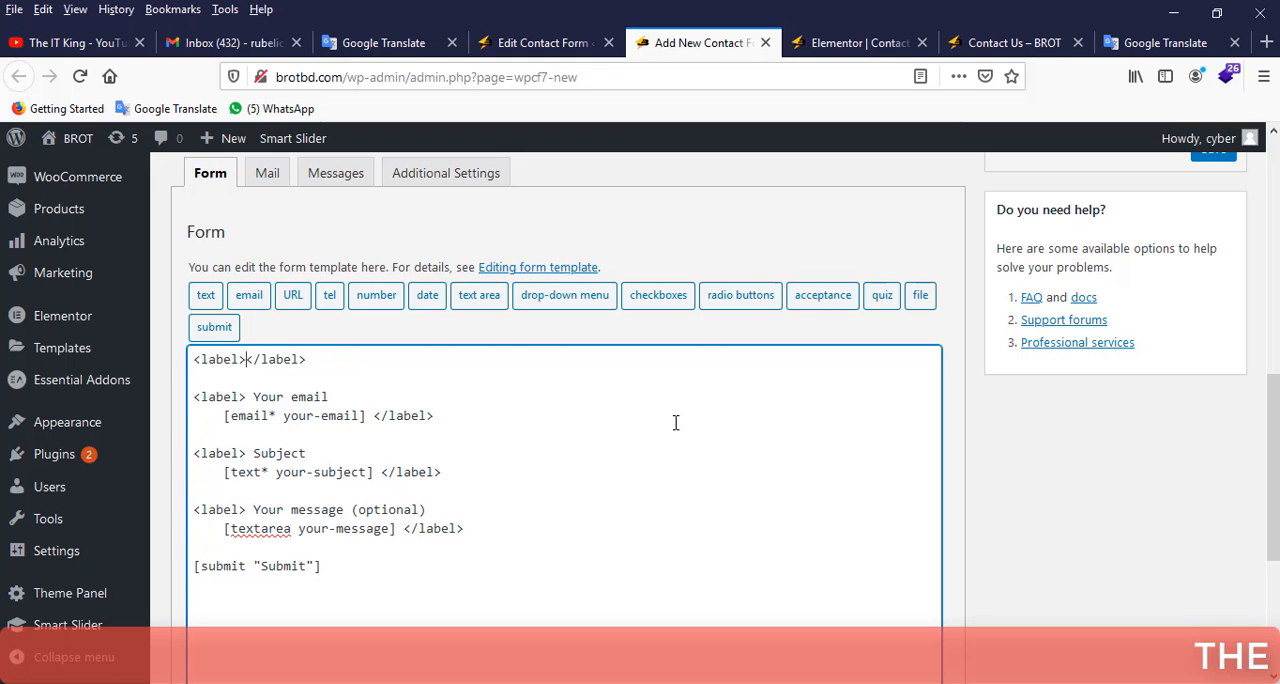
click(208, 298)
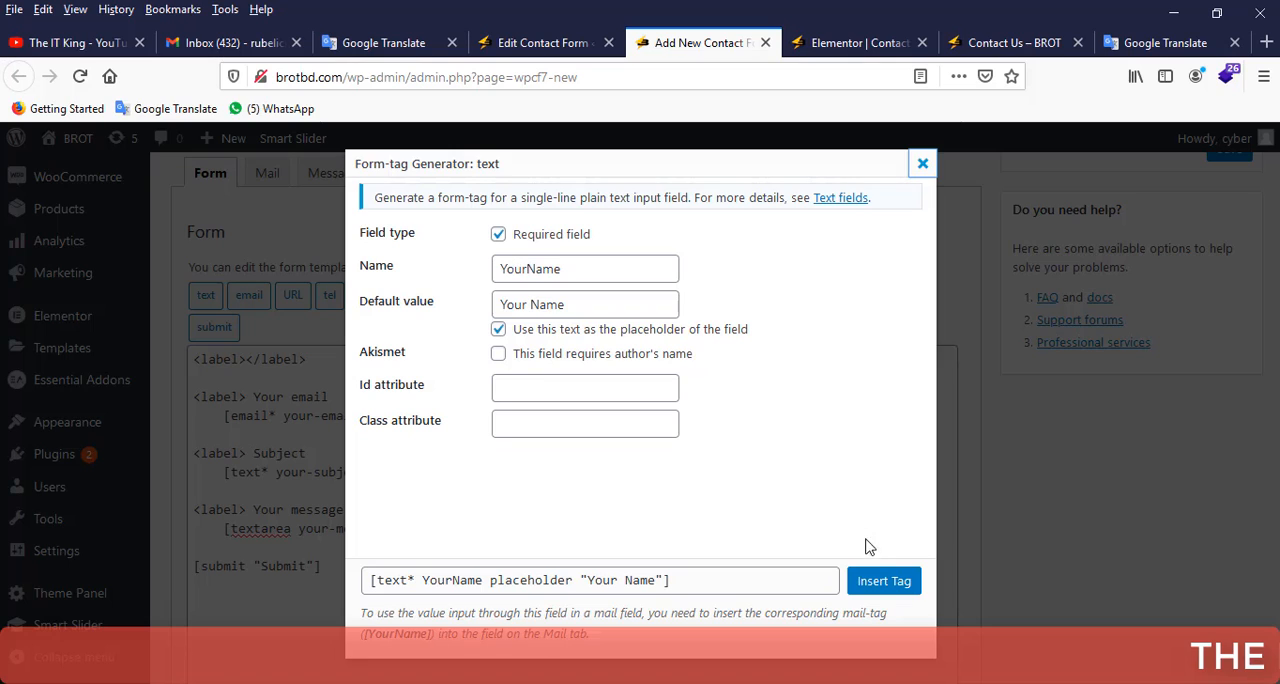
click(882, 582)
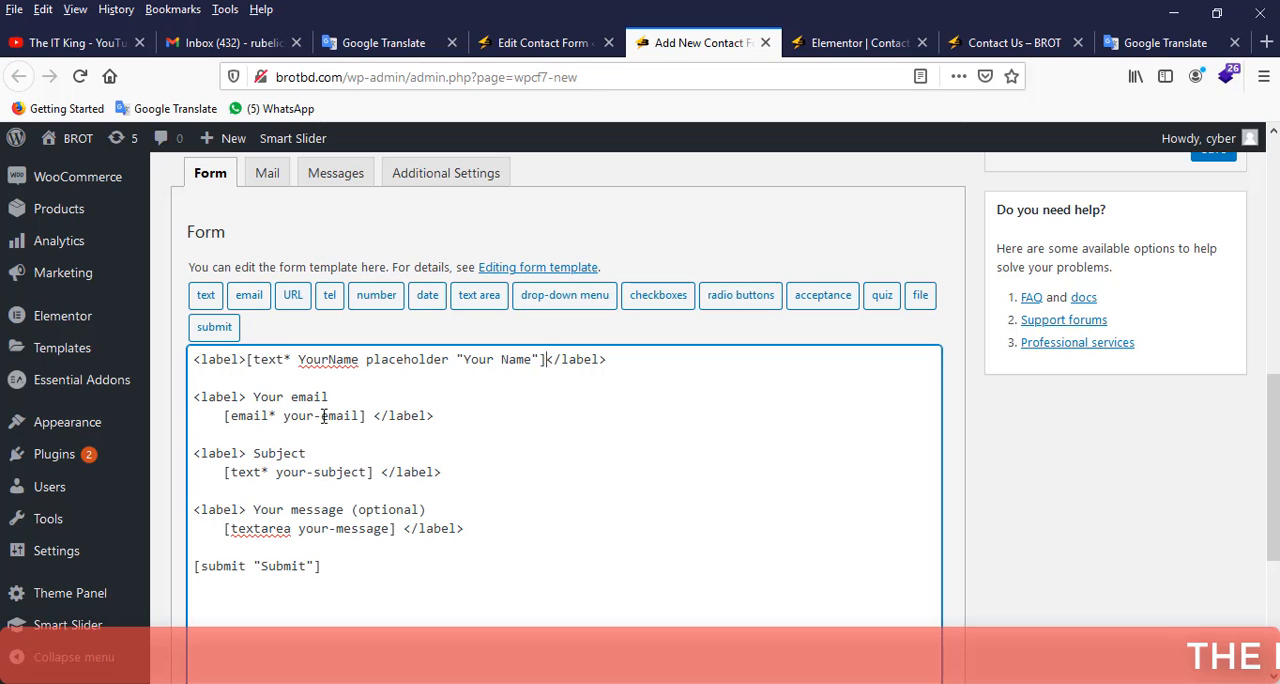
Clear the "Your email" label's contents and start a required email form-tag named "Your Email" in its place.
drag(376, 416, 246, 397)
key(BackSpace)
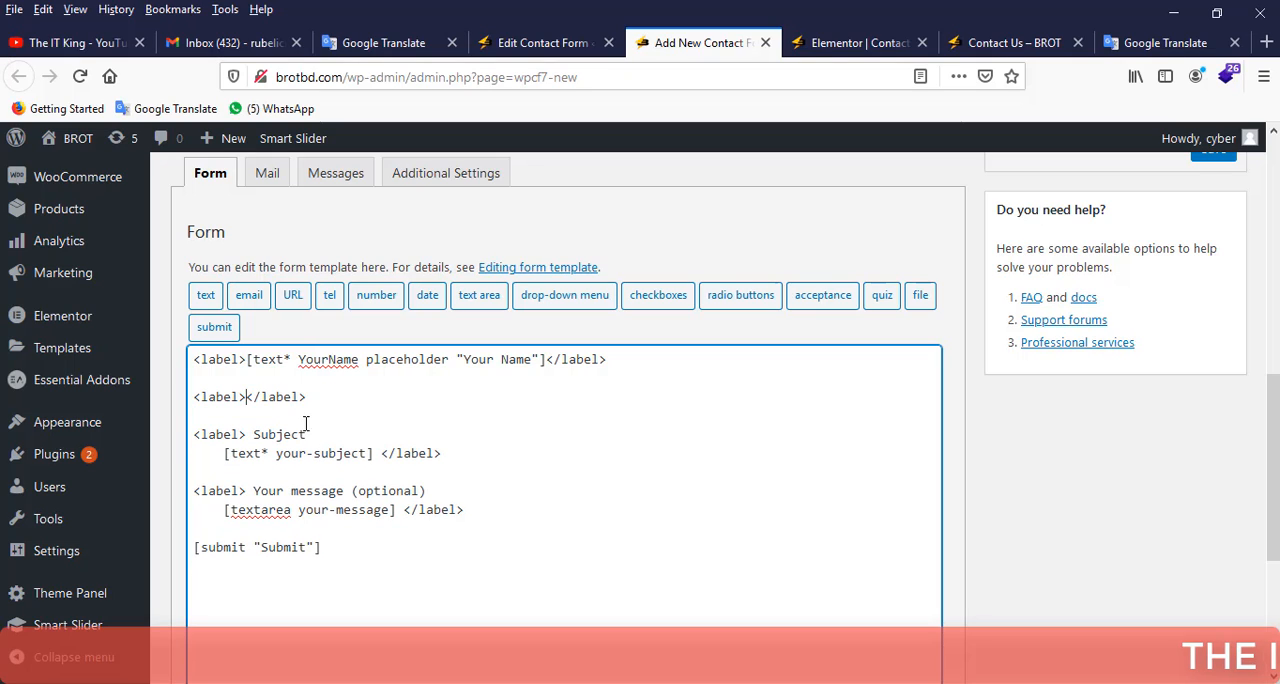
click(251, 296)
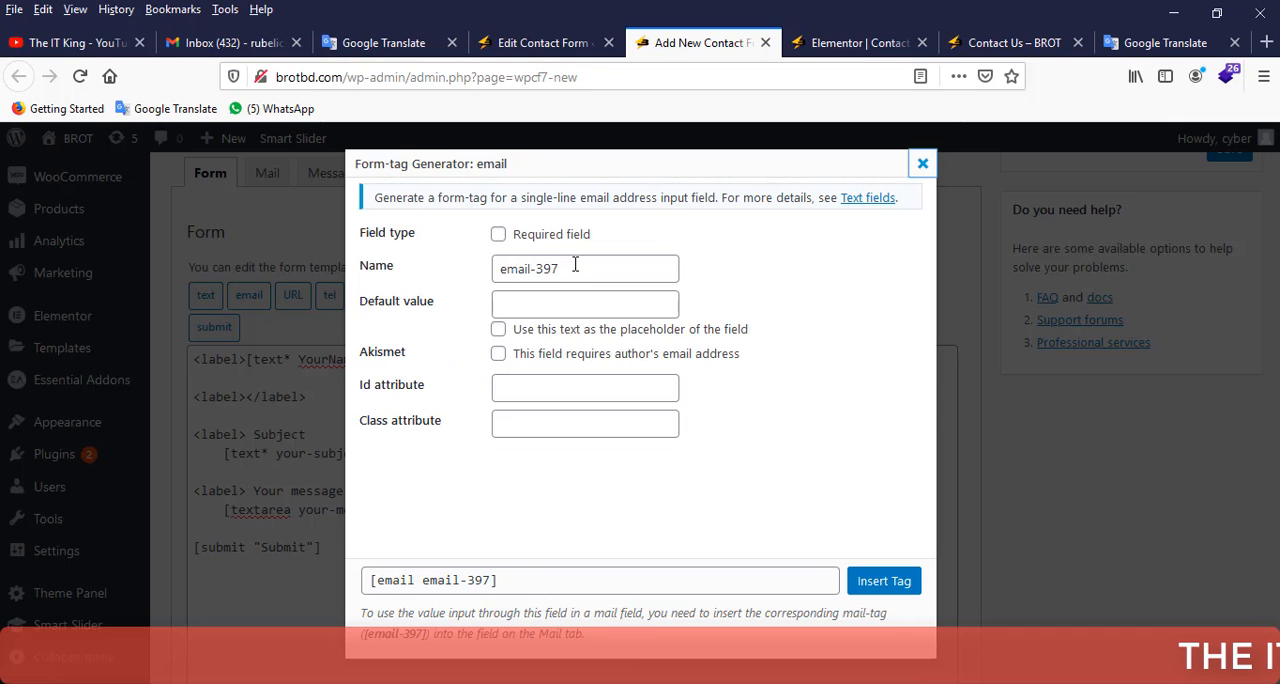
drag(575, 265, 503, 266)
click(498, 234)
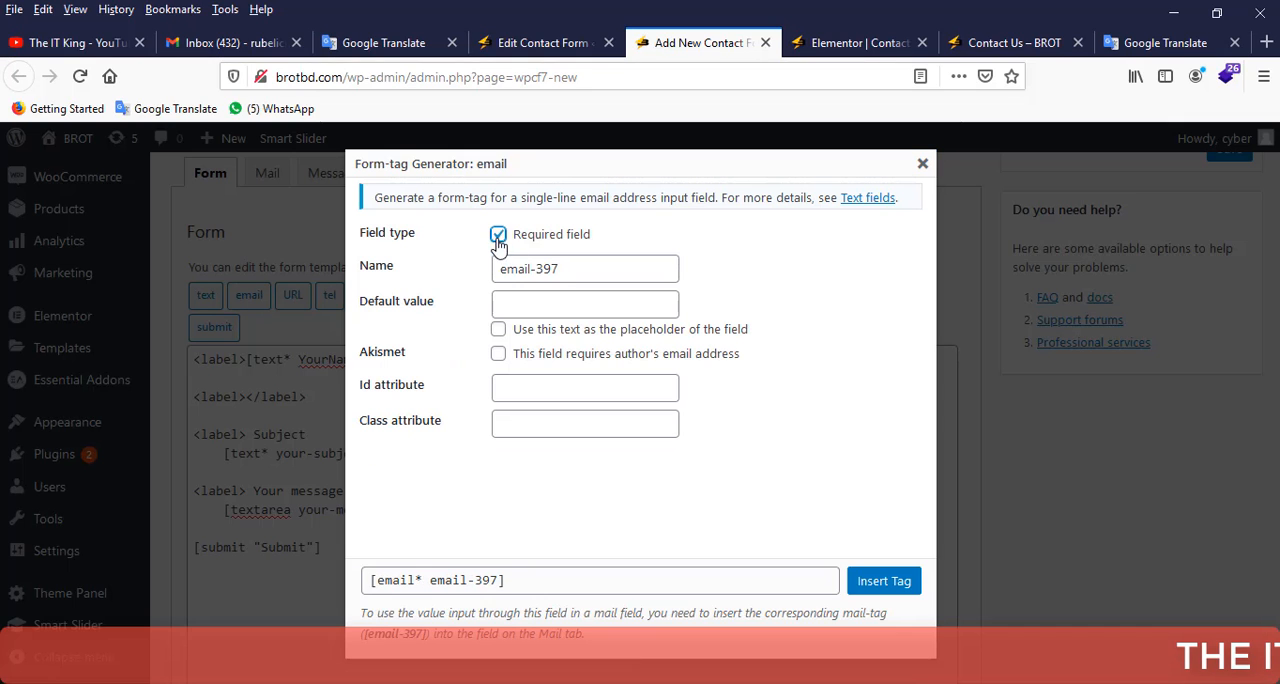
drag(583, 269, 490, 268)
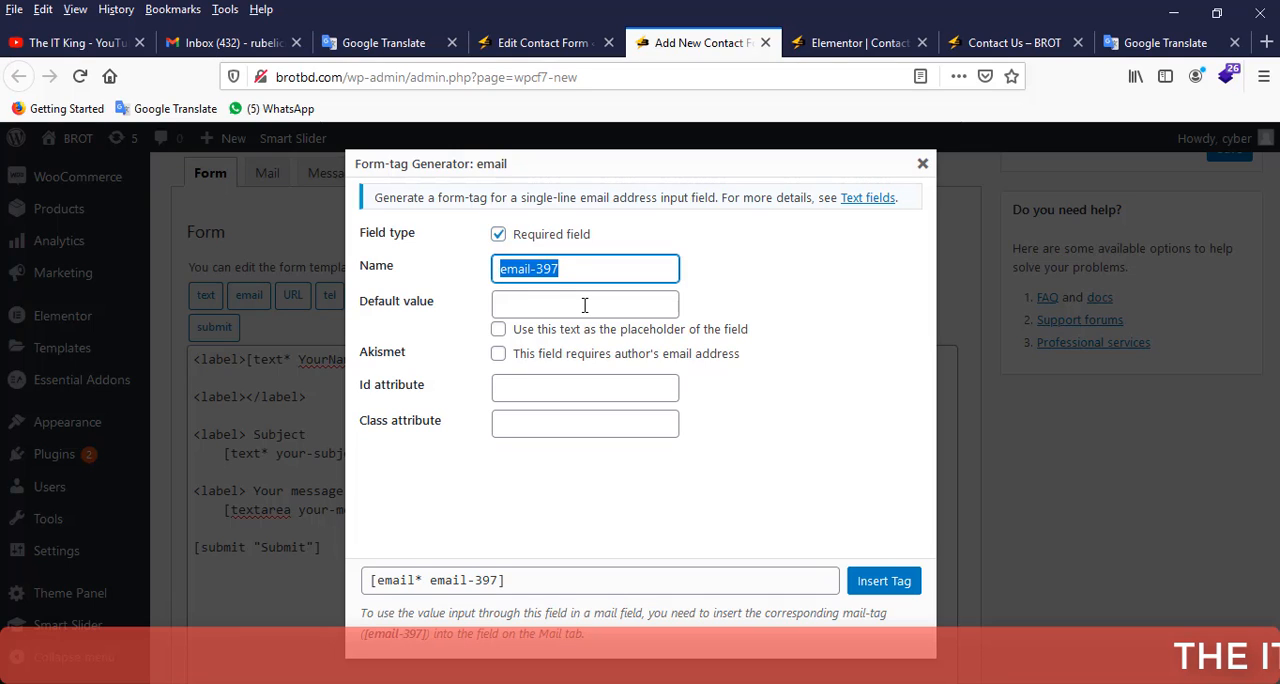
text(Y)
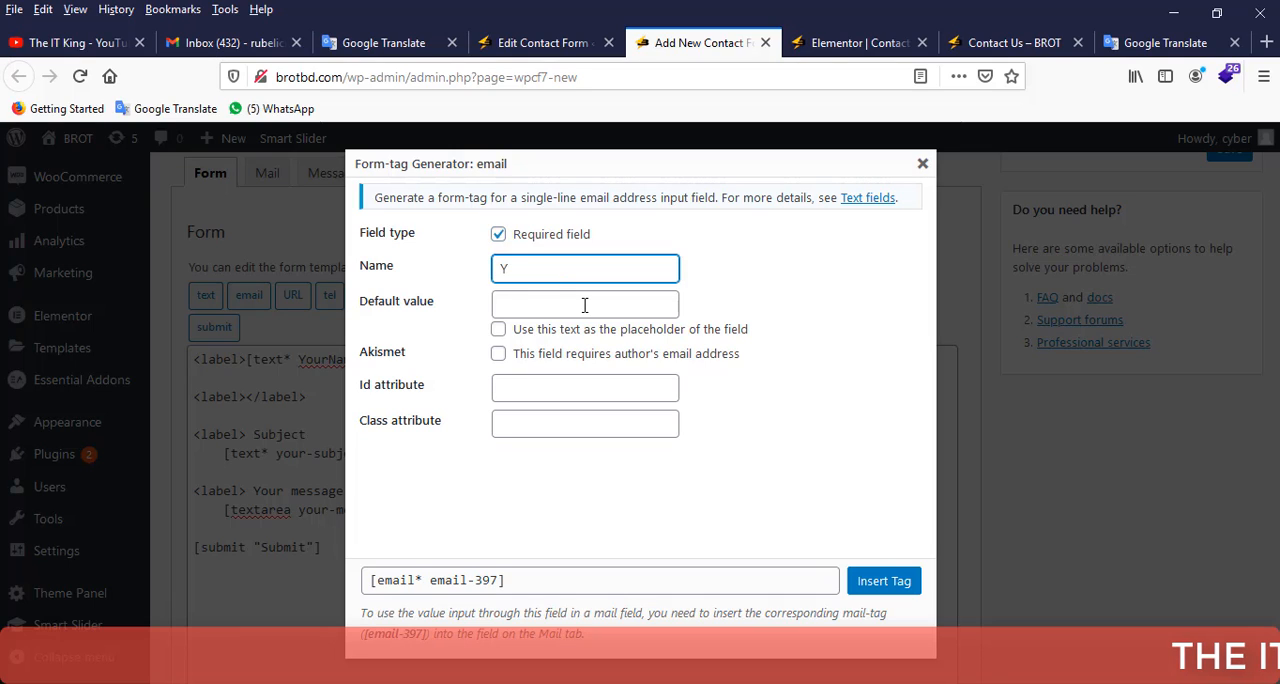
text(our Email)
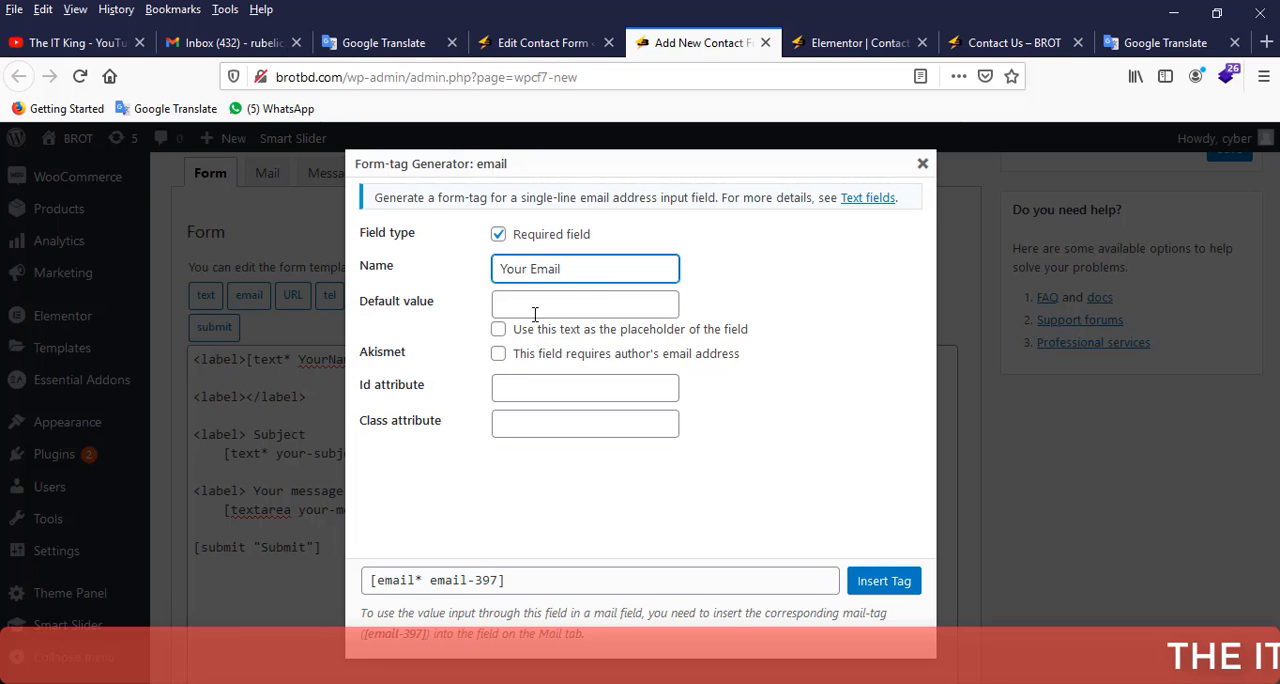
Copy "Your Email" into the email tag's default value, use it as the placeholder and insert the tag.
drag(586, 270, 484, 268)
right_click(537, 262)
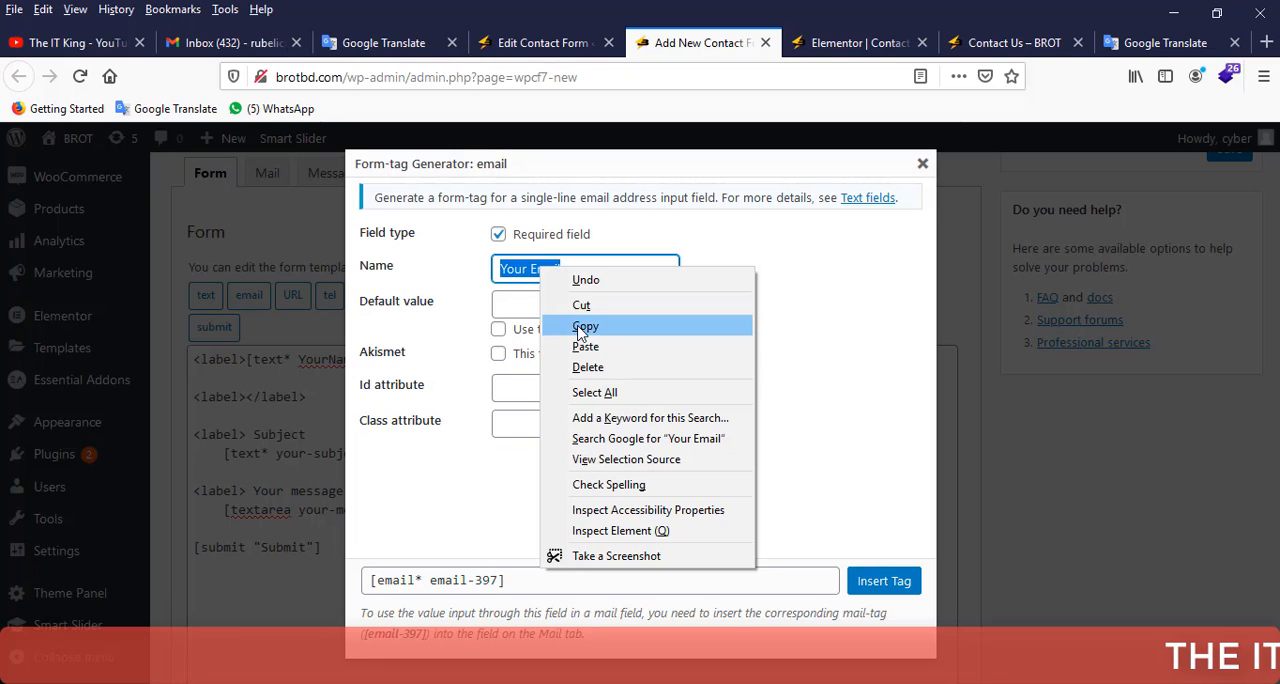
click(556, 326)
click(547, 312)
right_click(527, 302)
click(574, 385)
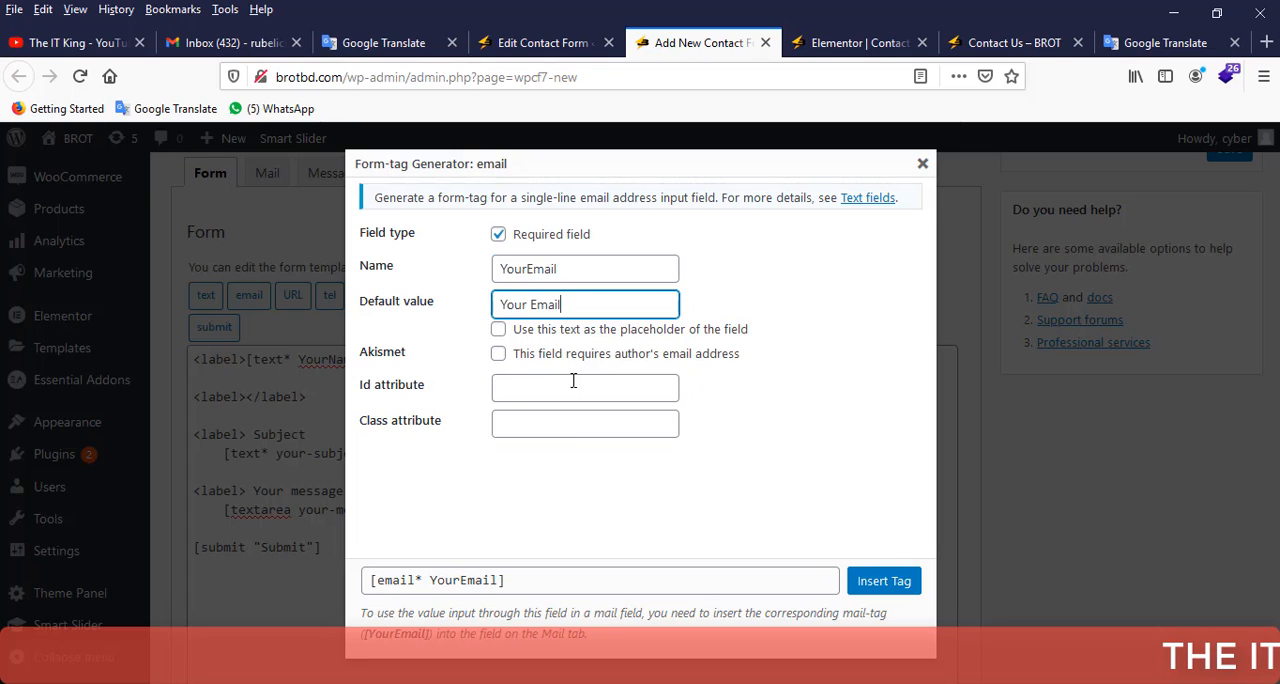
click(498, 329)
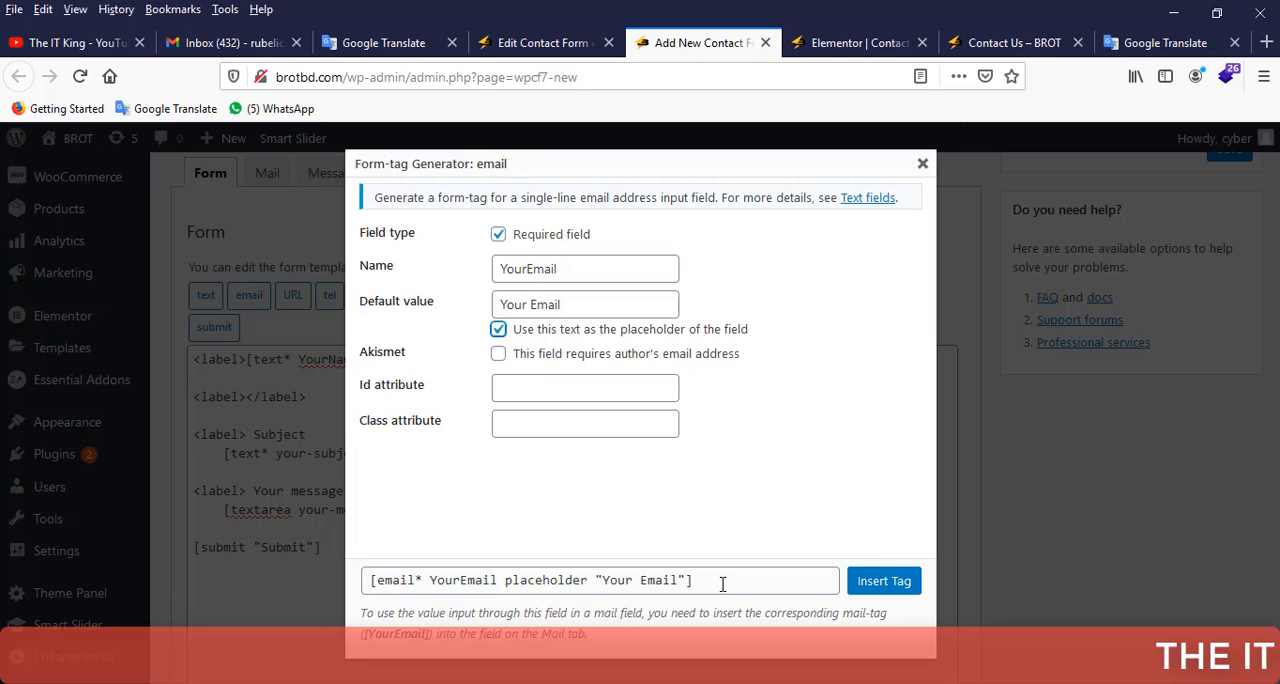
click(884, 582)
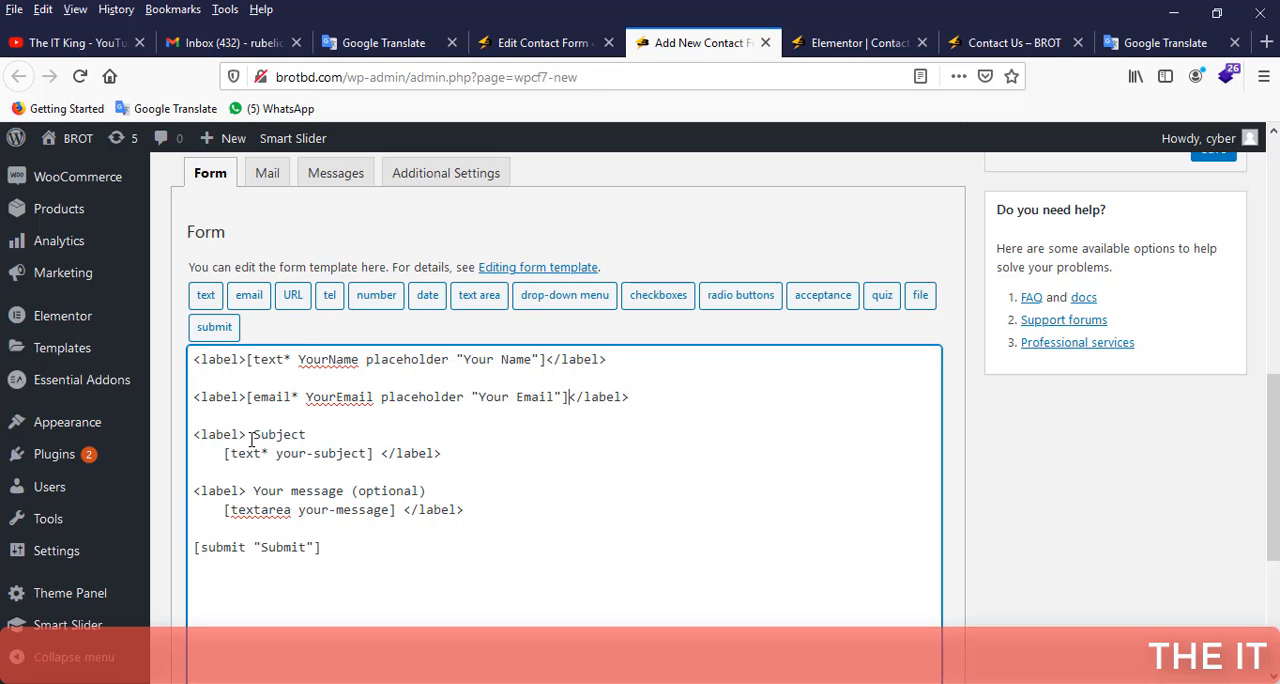
Clear the Subject label's contents and start a required tel form-tag named "Phone No." in its place.
drag(248, 434, 372, 453)
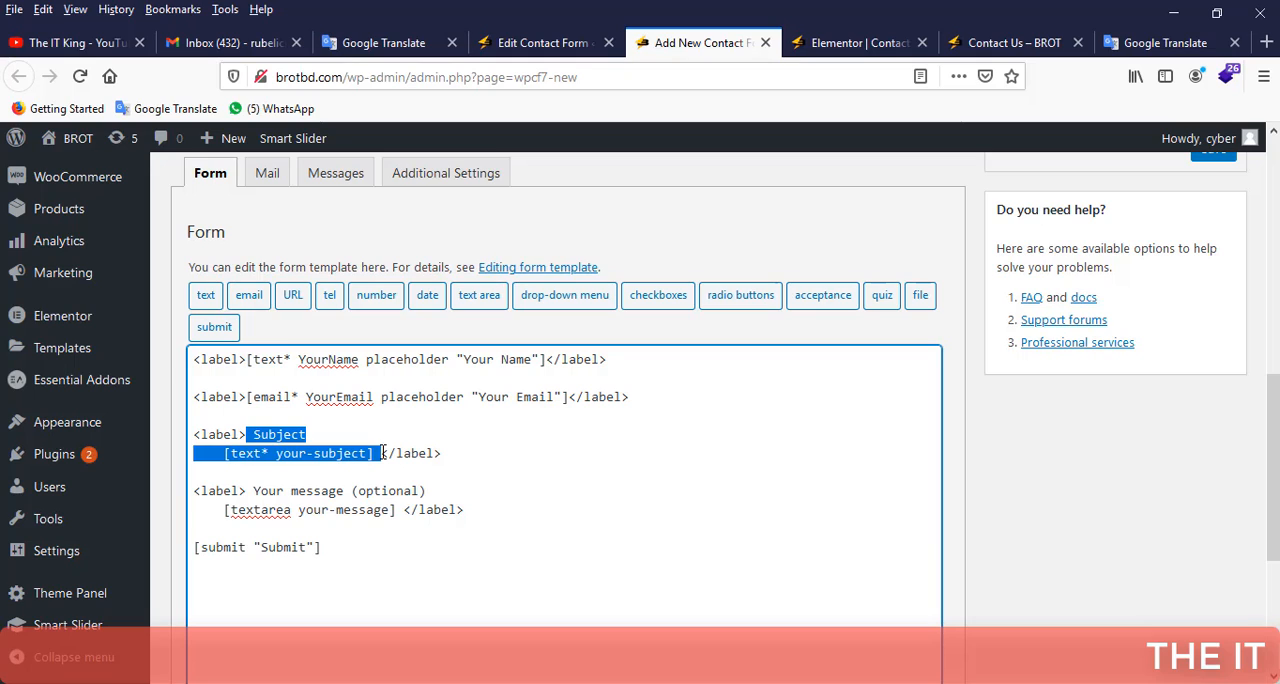
key(BackSpace)
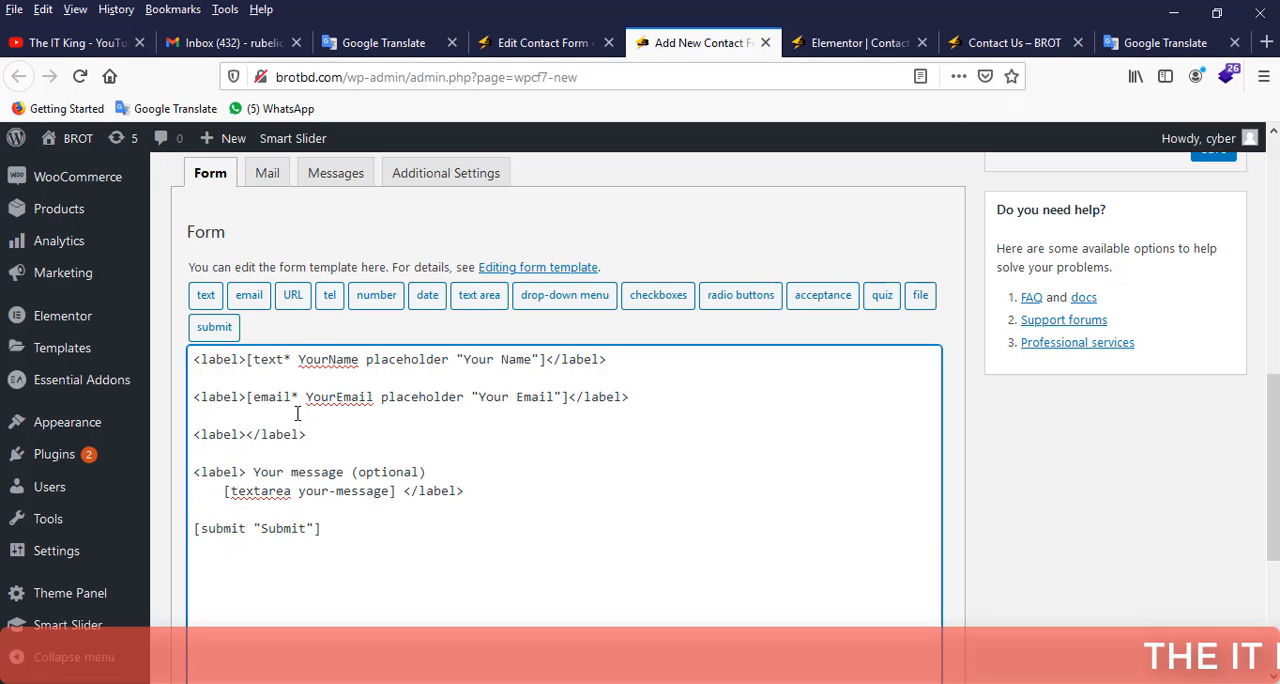
click(330, 295)
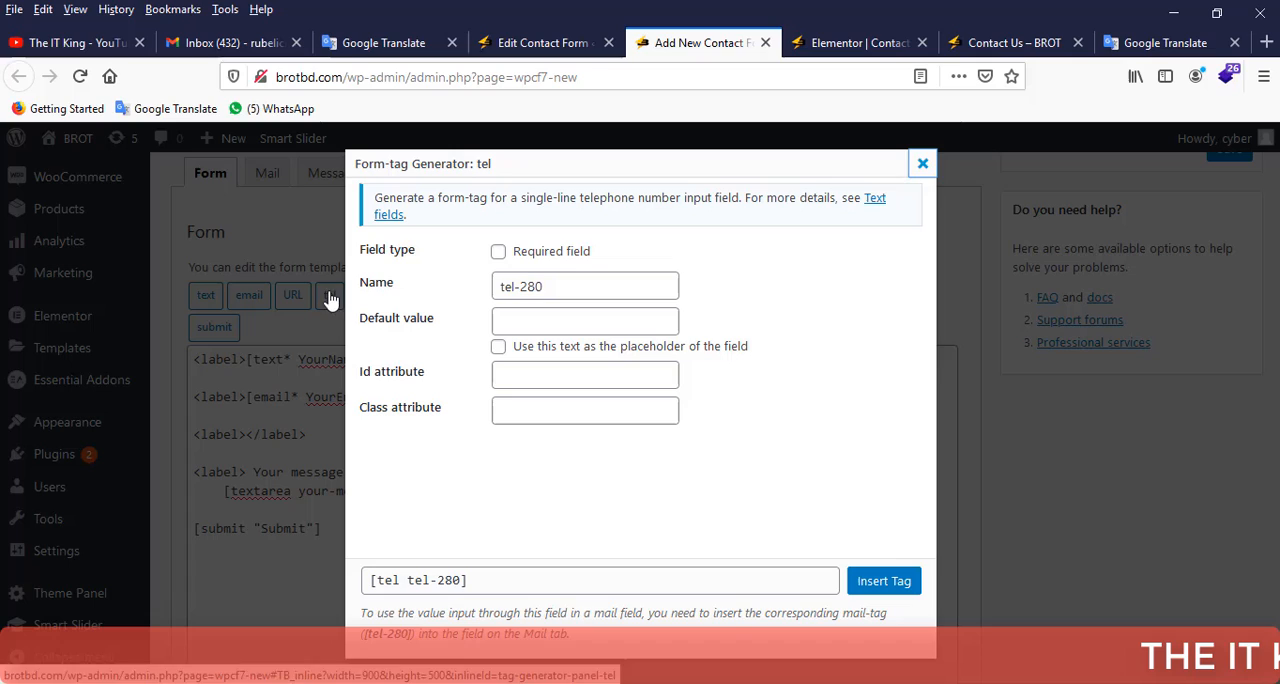
click(498, 252)
triple_click(534, 284)
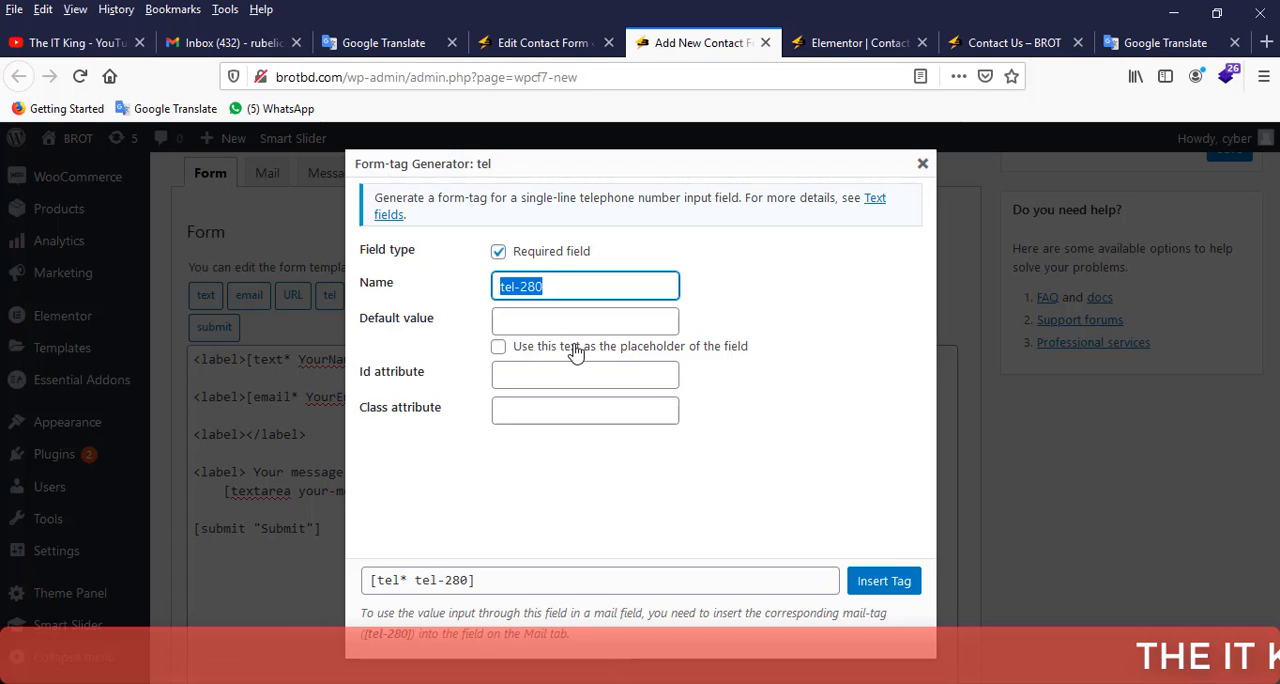
text(Phone)
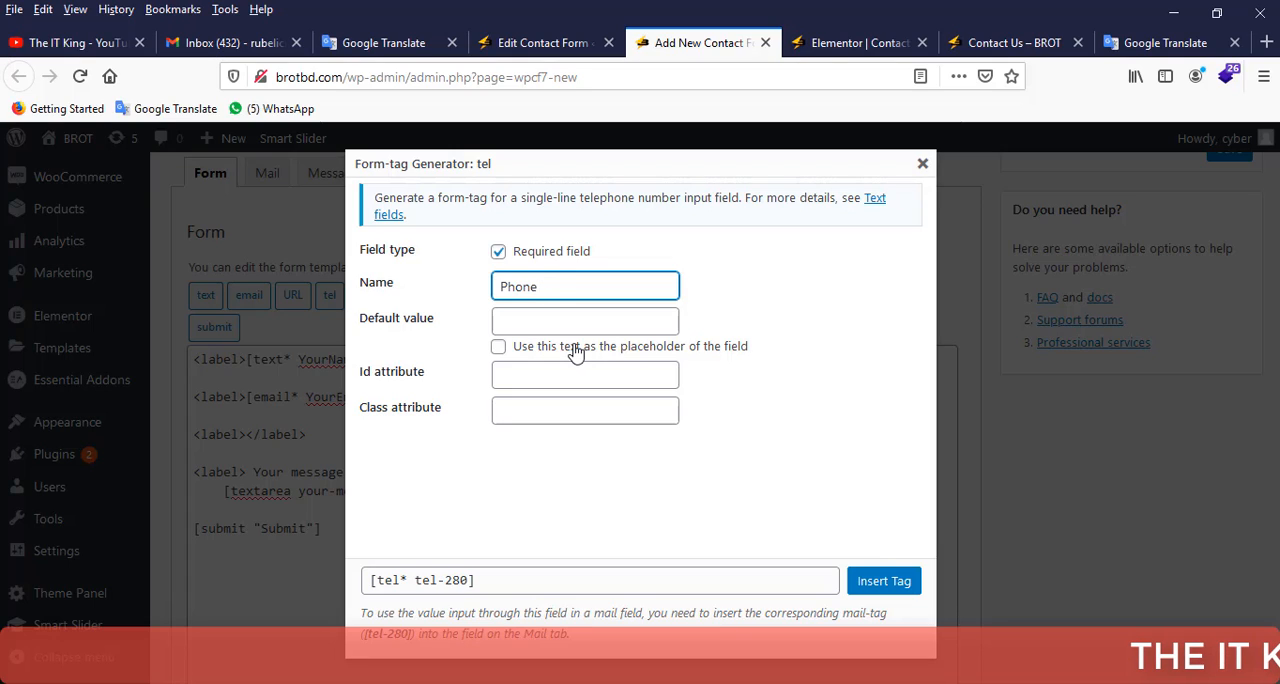
text( No)
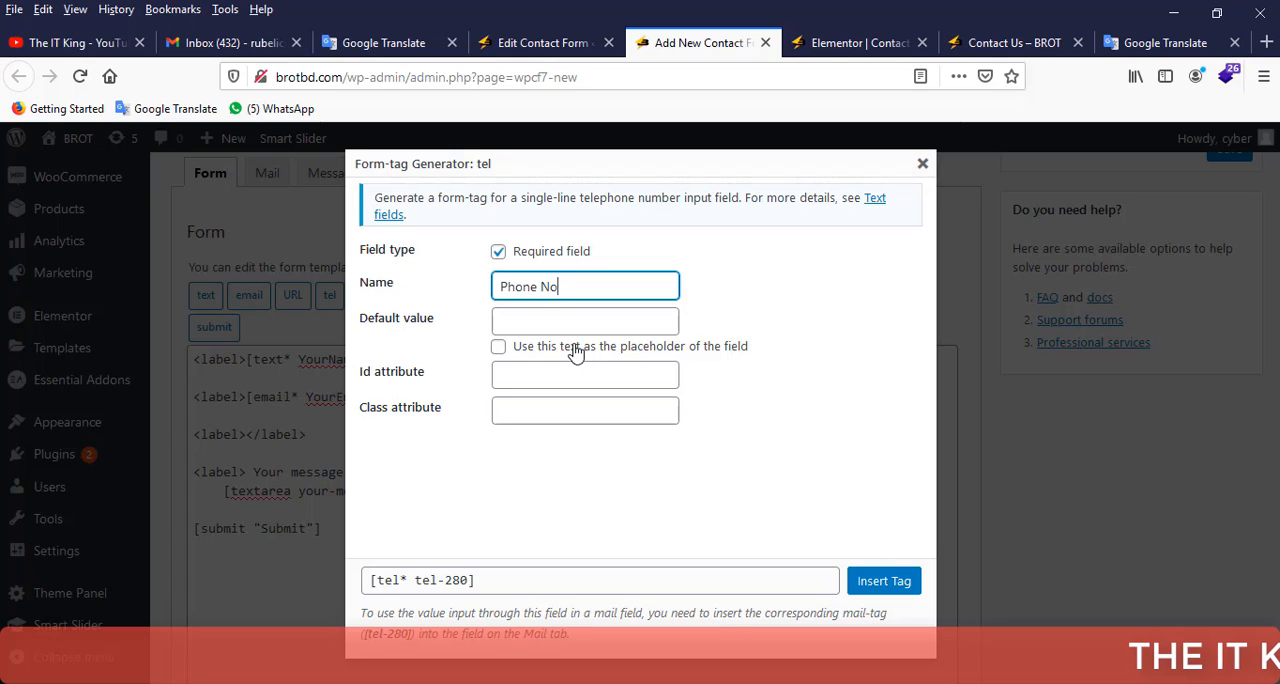
text(.)
Copy "Phone No." into the tel tag's default value, use it as the placeholder and insert the tag.
key(ctrl+a)
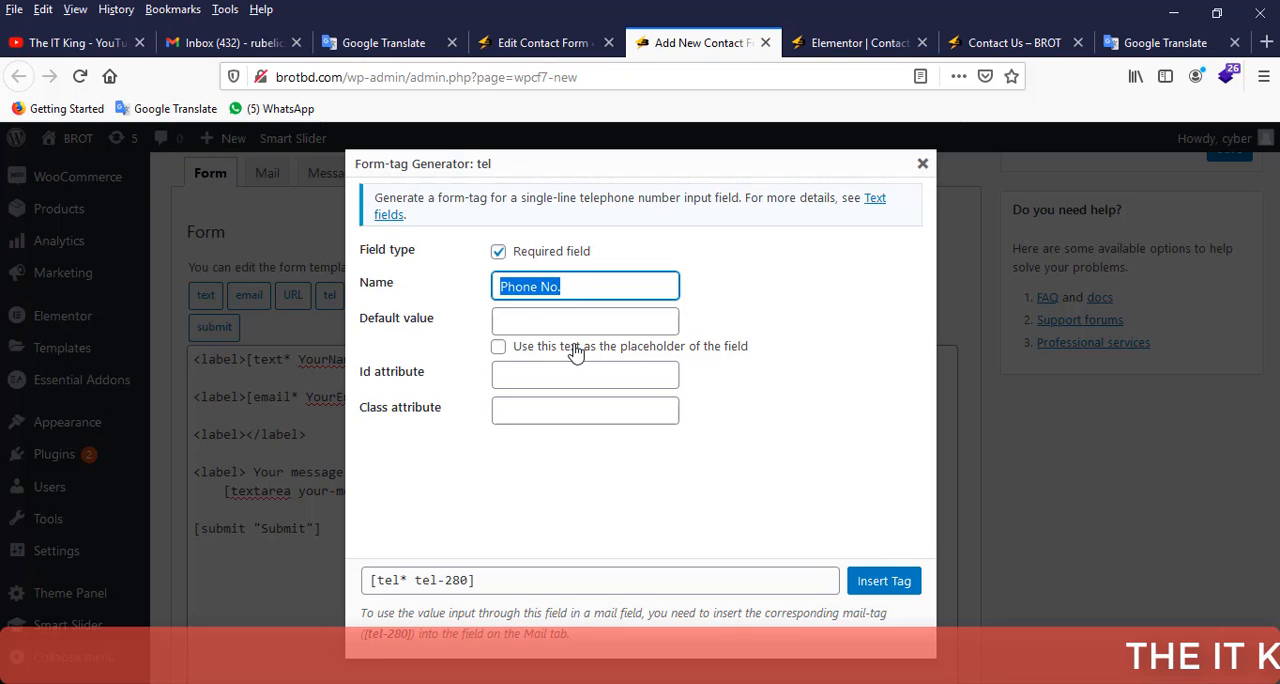
key(ctrl+c)
click(534, 321)
key(ctrl+v)
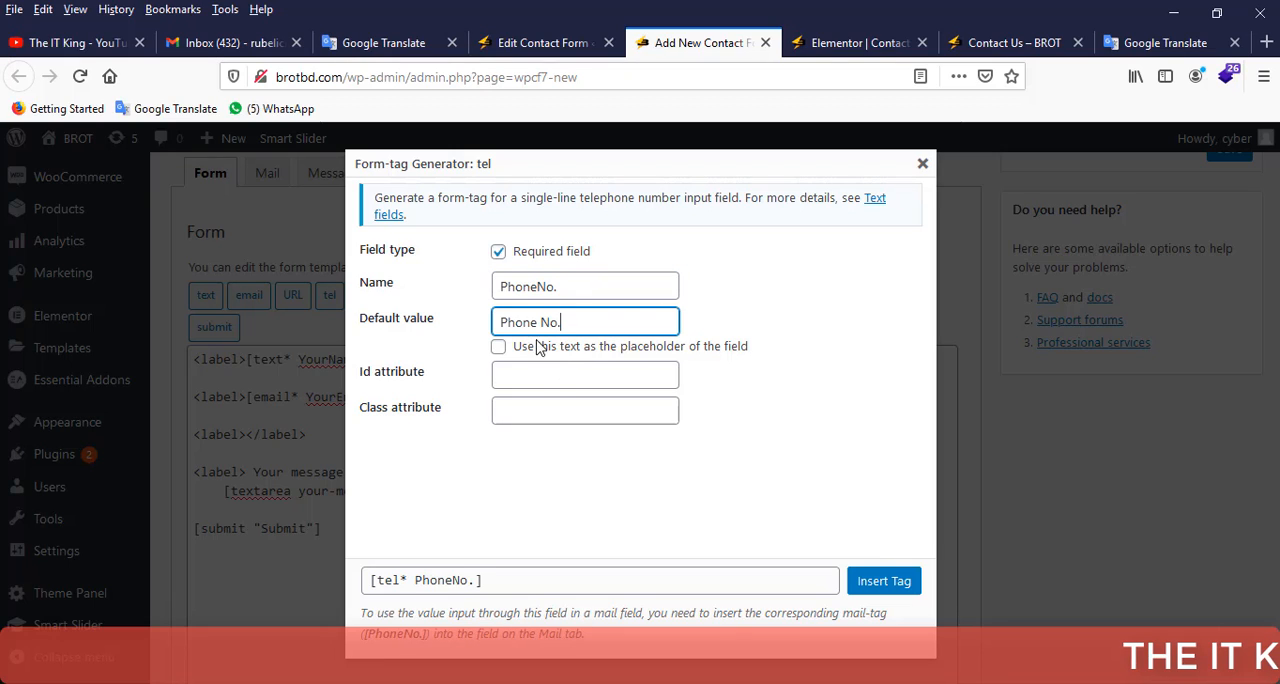
click(499, 347)
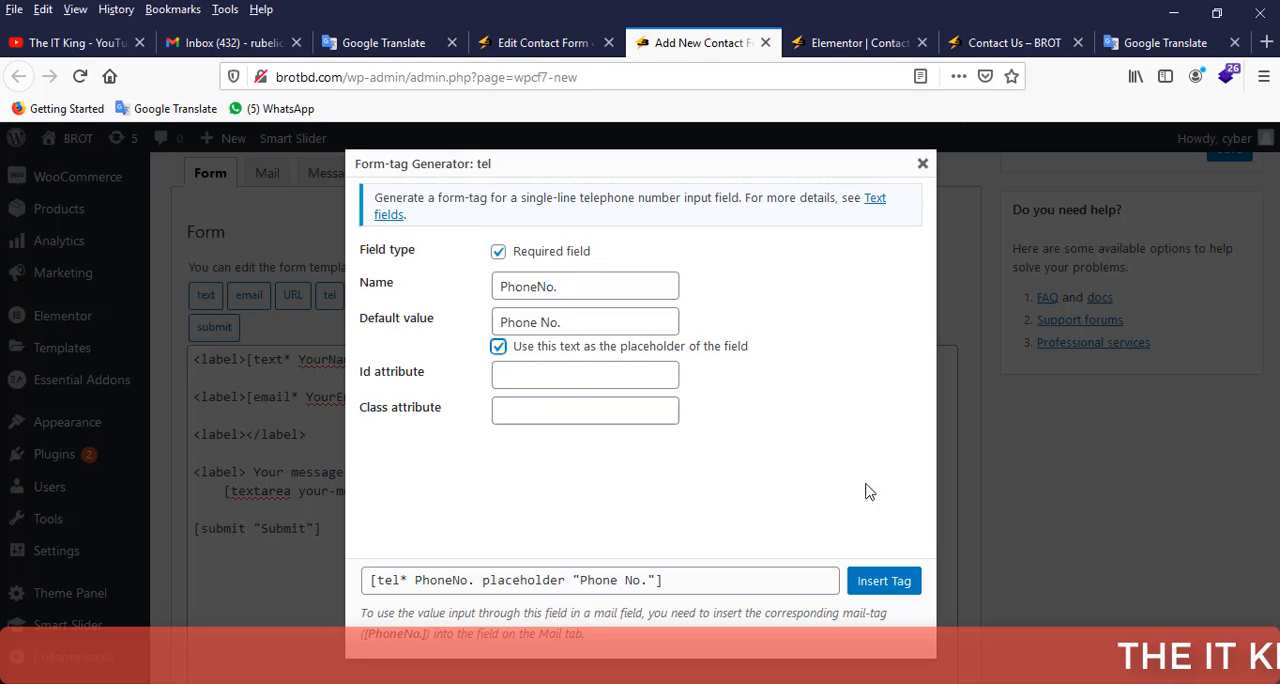
click(884, 582)
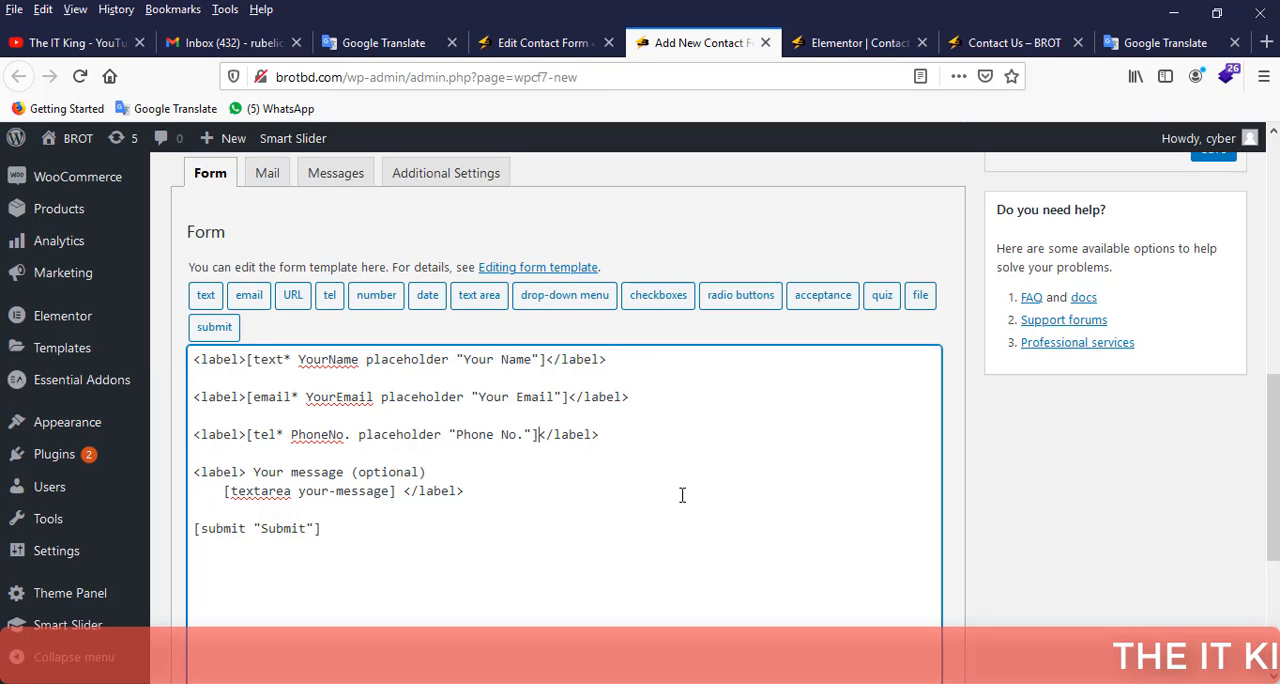
Duplicate the phone label line below itself and delete the tel tag inside the copy, leaving an empty label pair.
click(616, 434)
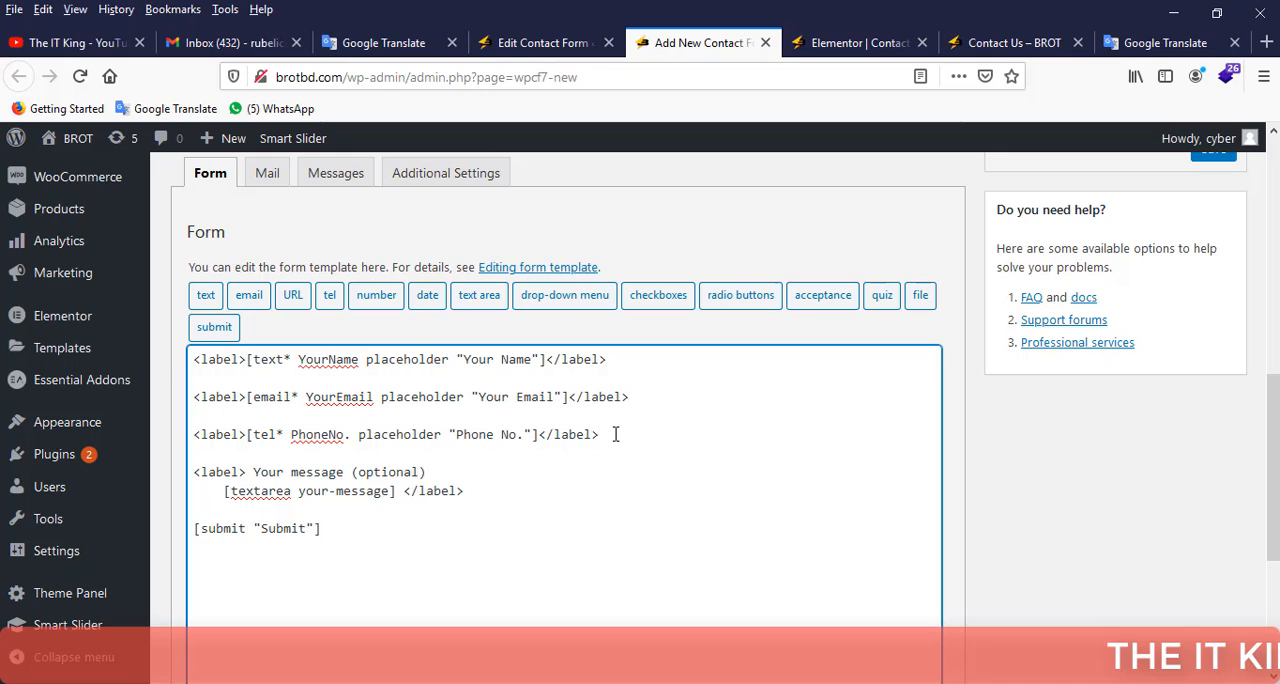
key(Return)
key(Return)
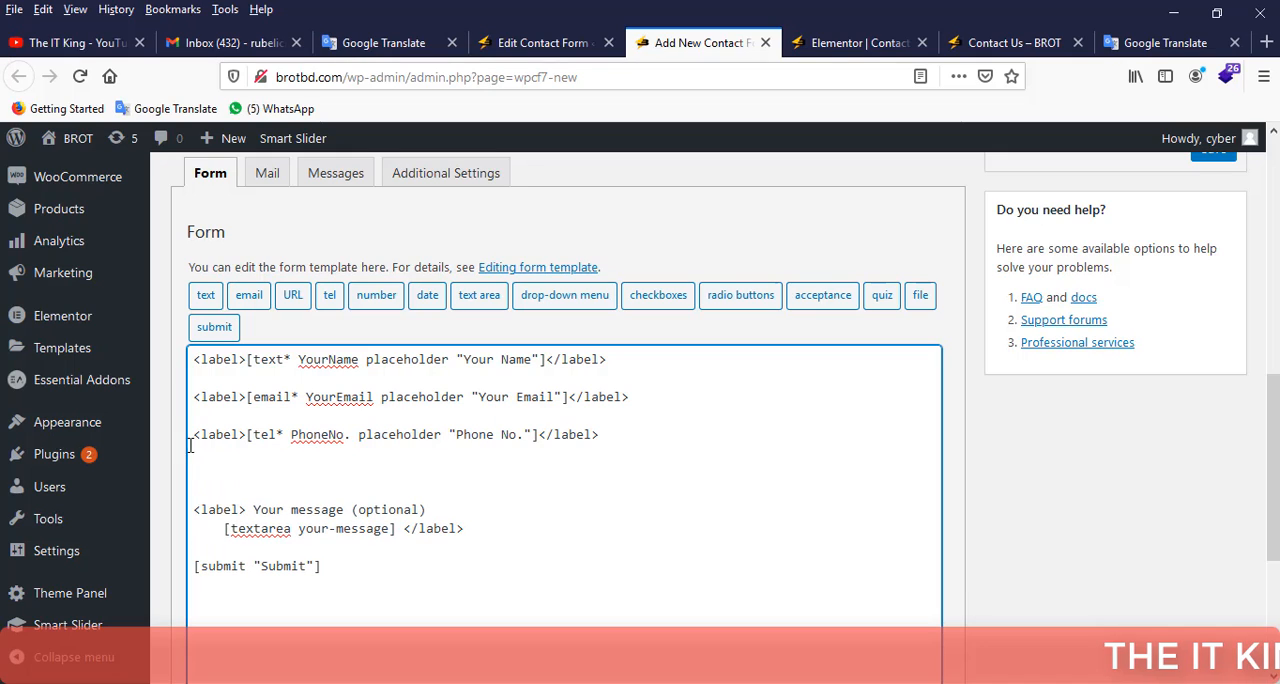
triple_click(190, 437)
click(212, 471)
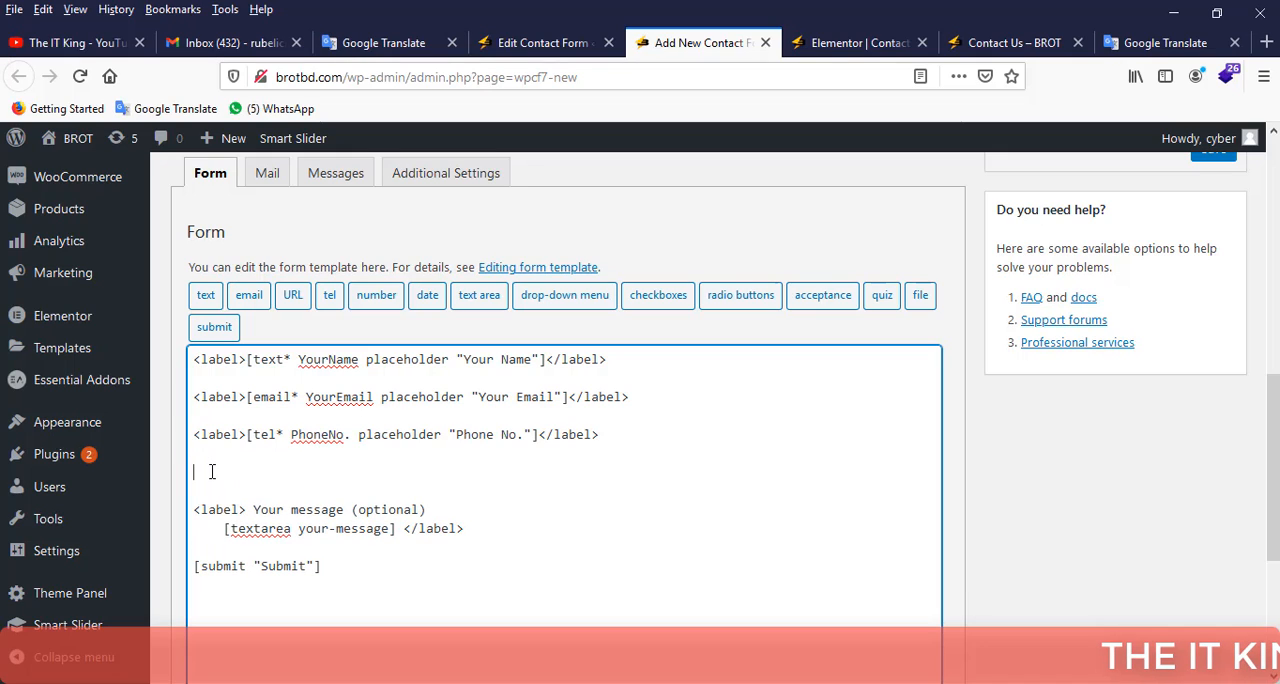
key(ctrl+v)
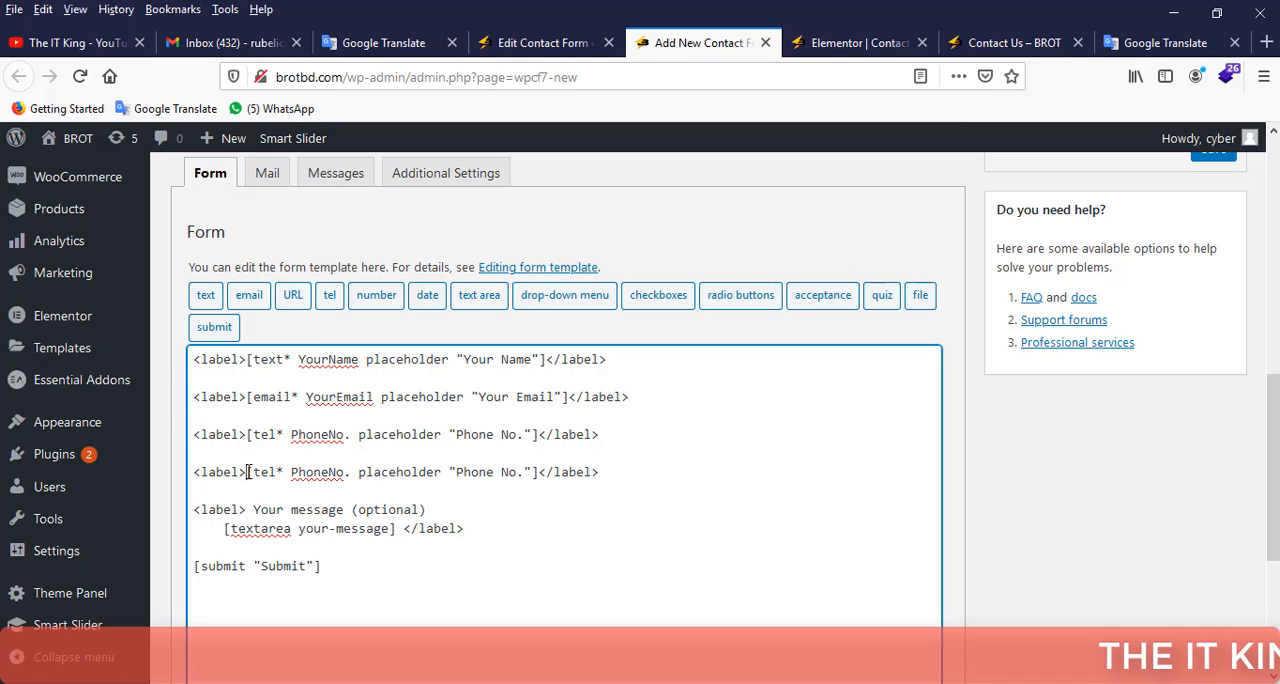
drag(248, 472, 538, 472)
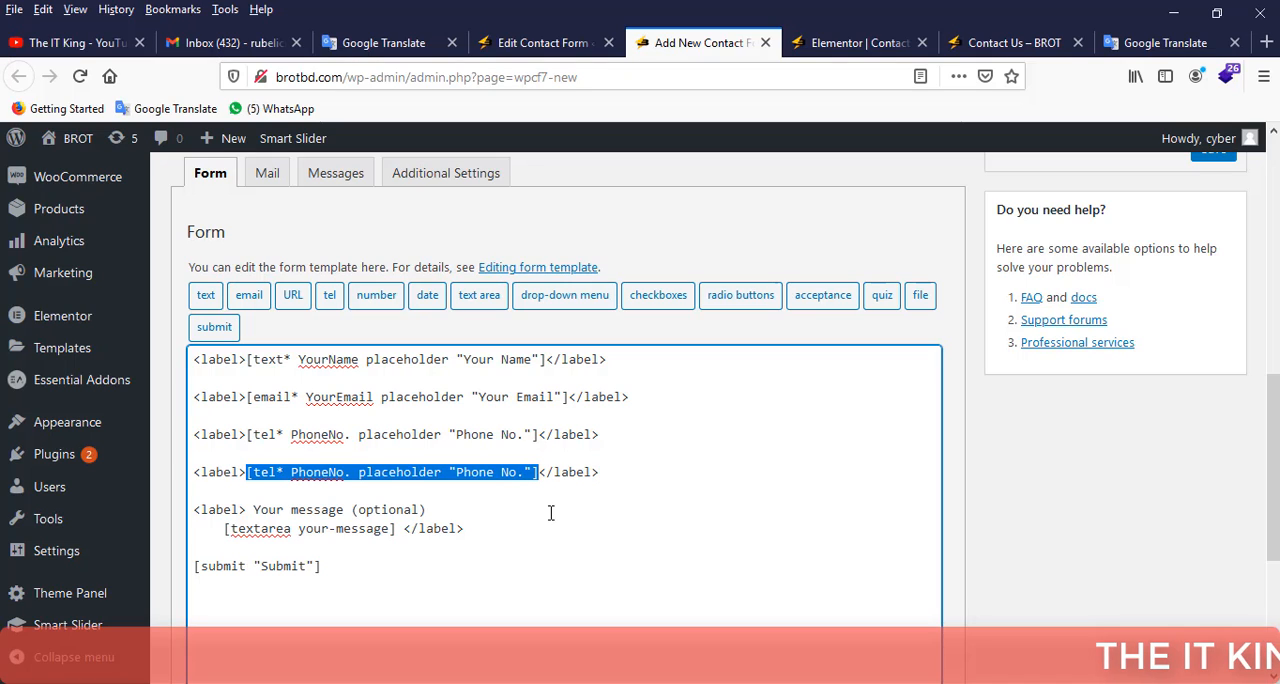
key(BackSpace)
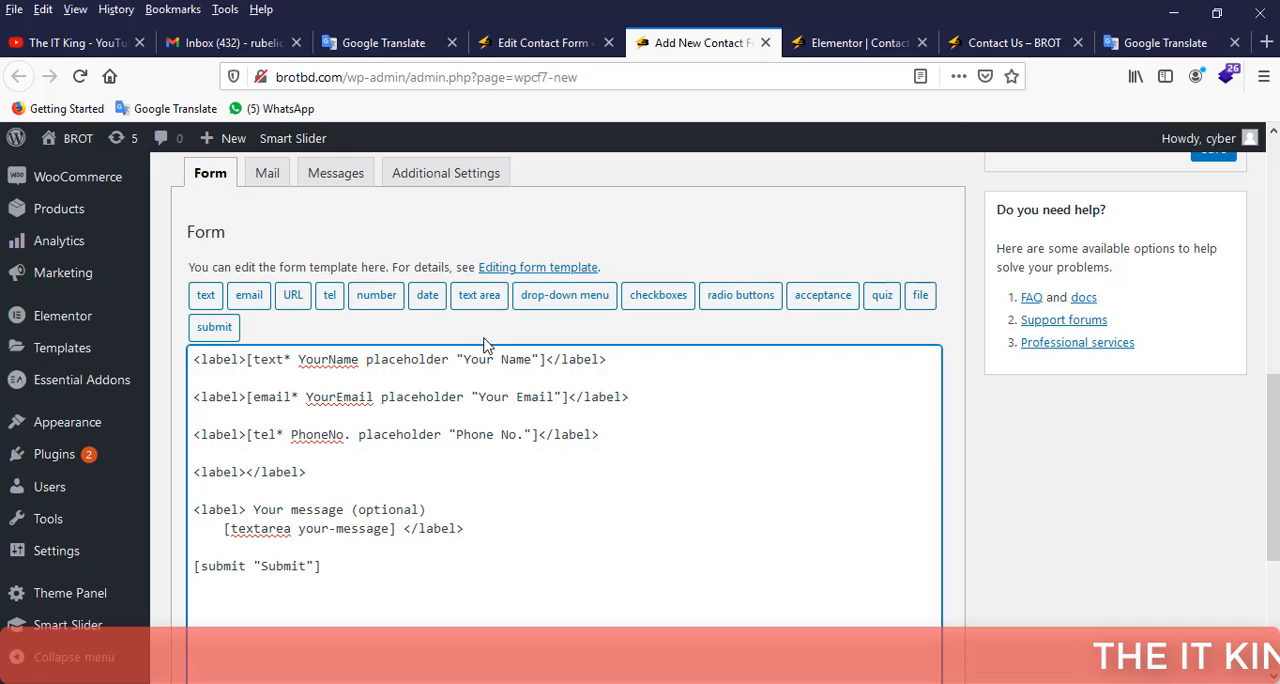
Start a required drop-down menu form-tag in the empty label and name it "Select Option".
click(565, 300)
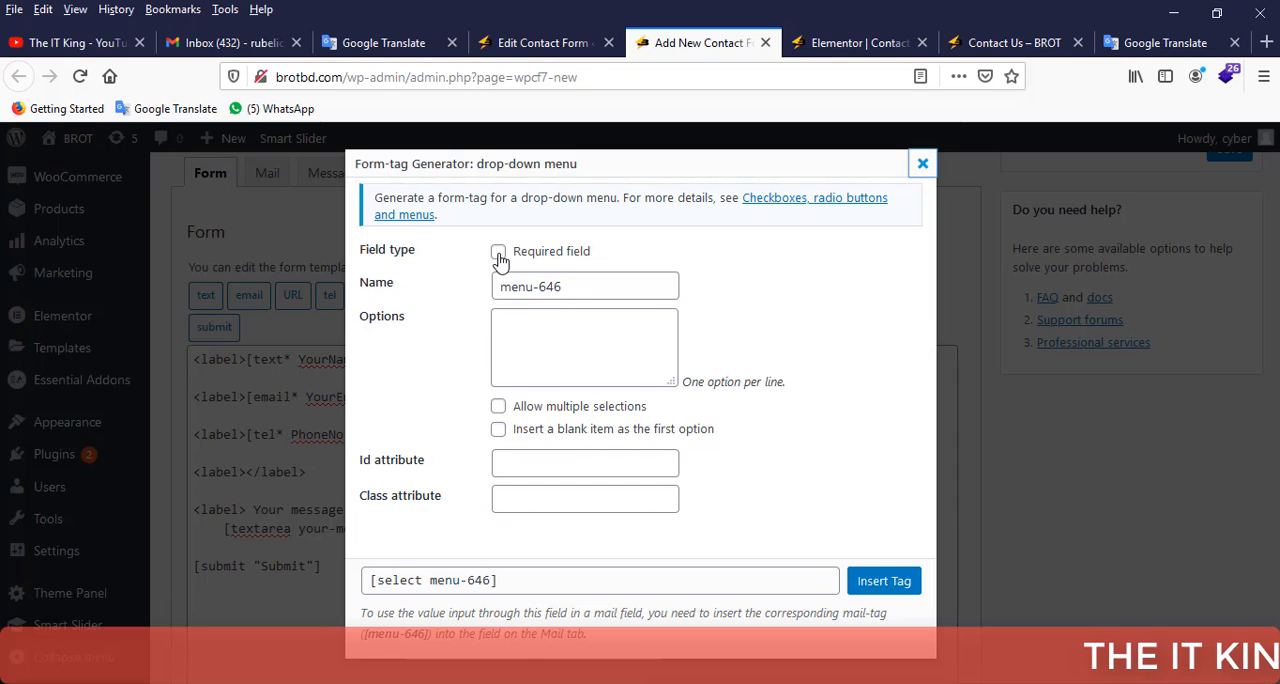
click(498, 252)
triple_click(564, 286)
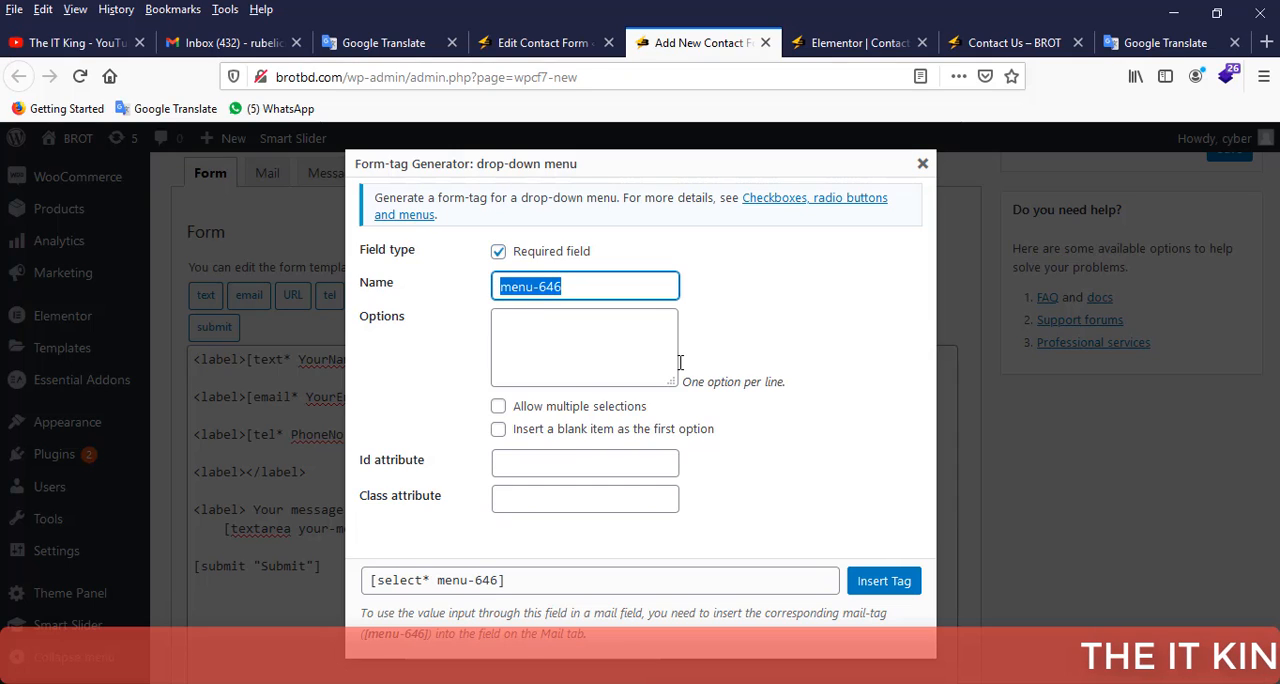
text(D)
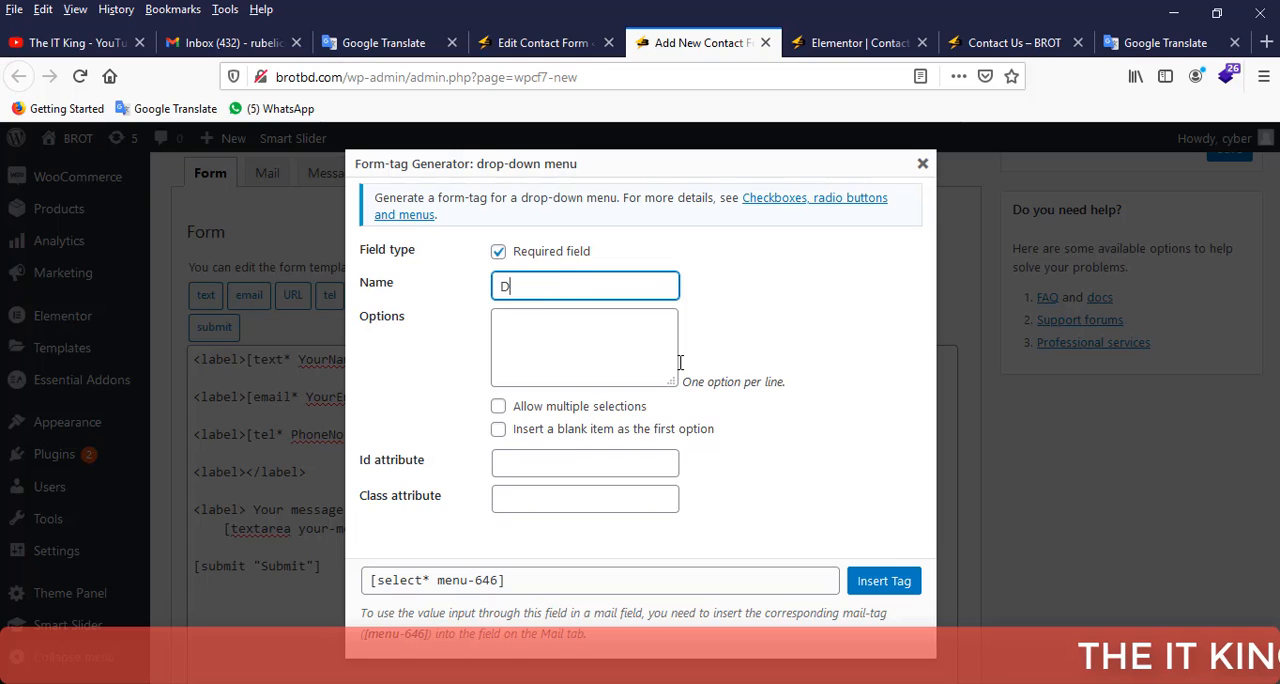
key(BackSpace)
text(Se)
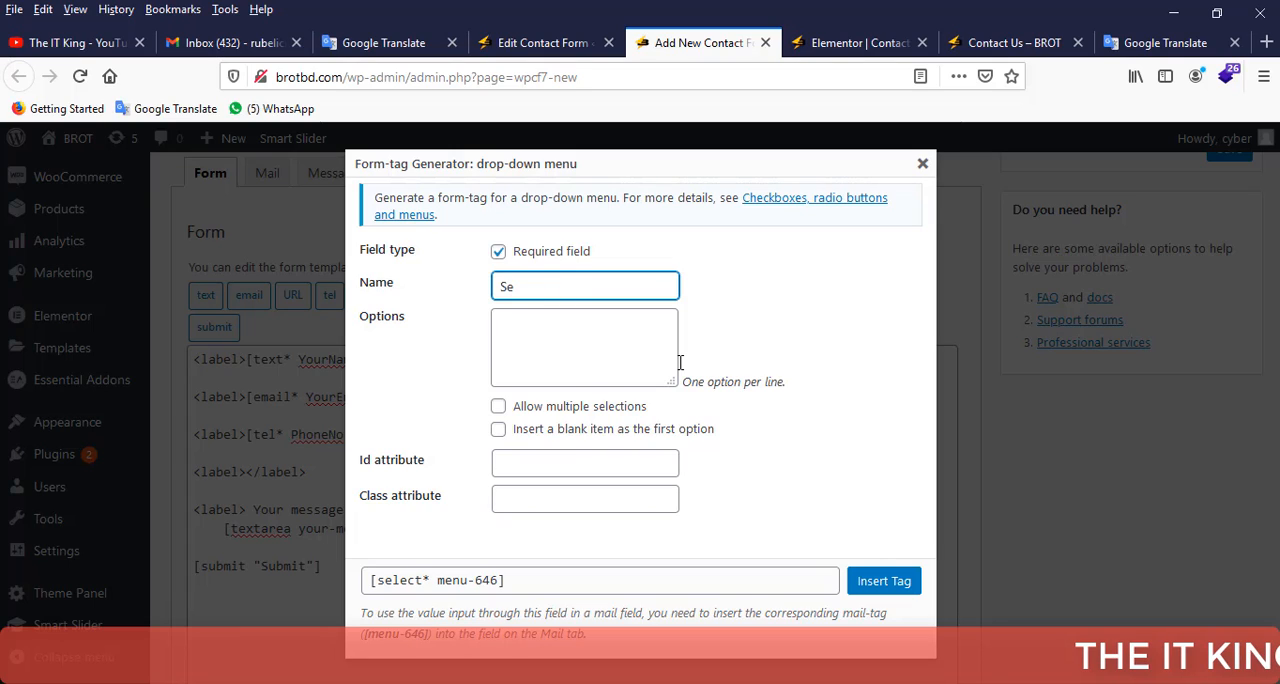
text(lect O)
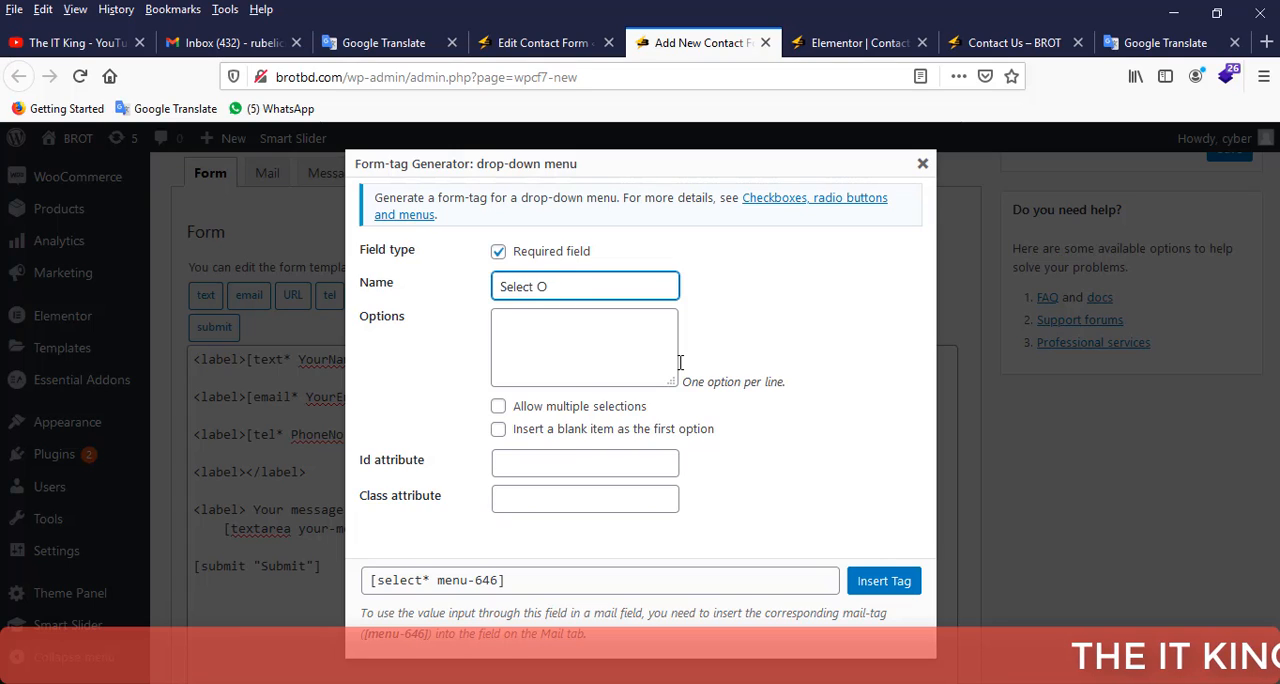
text(ption)
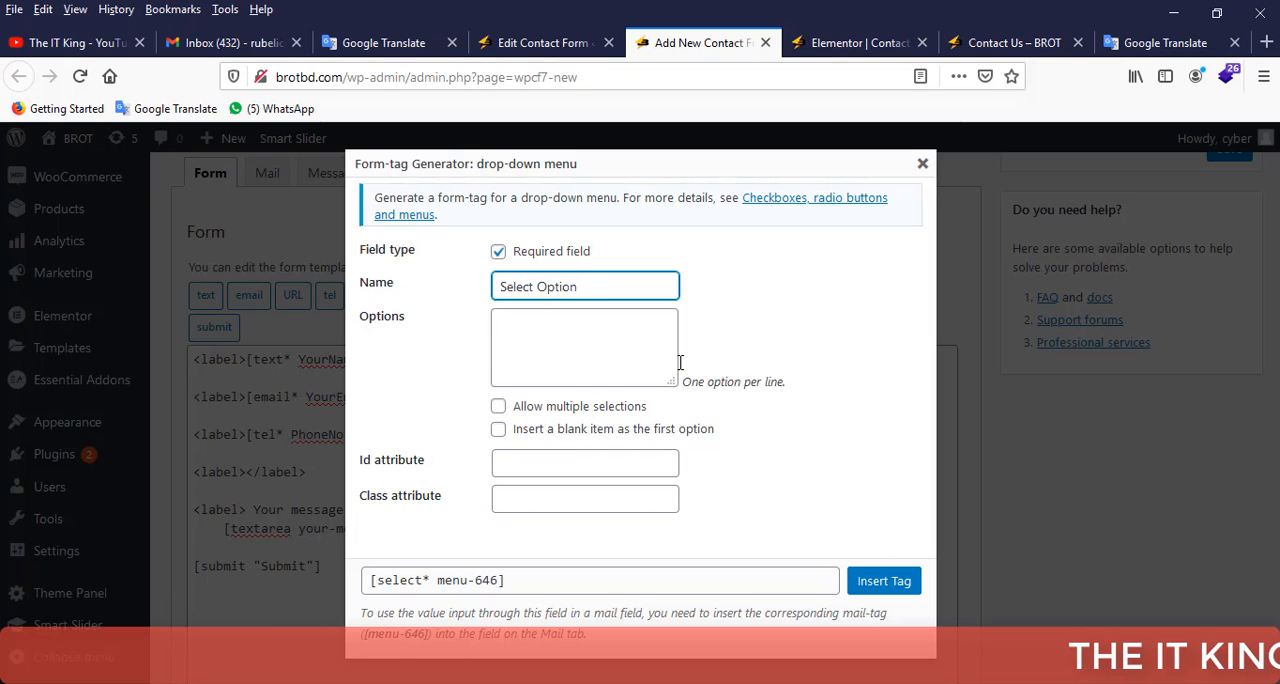
Enter the drop-down options Test 1, Test 2, Test 3 and Test 4, one per line.
click(579, 344)
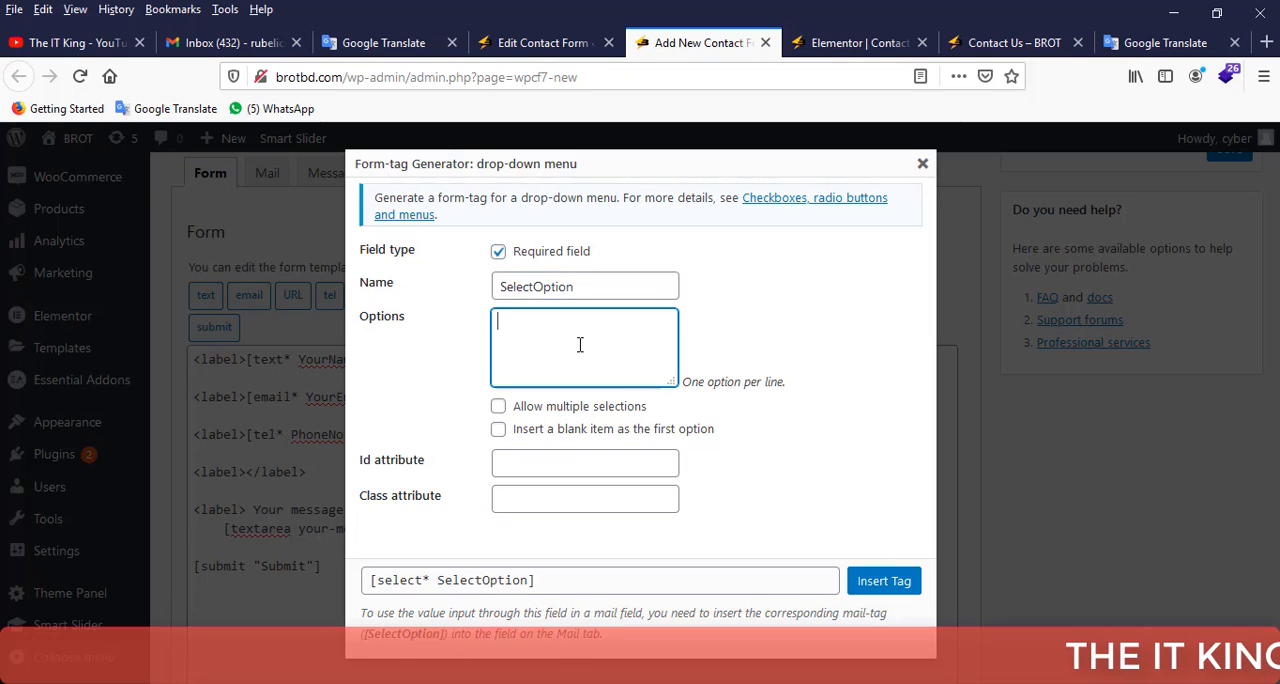
text(Test 1)
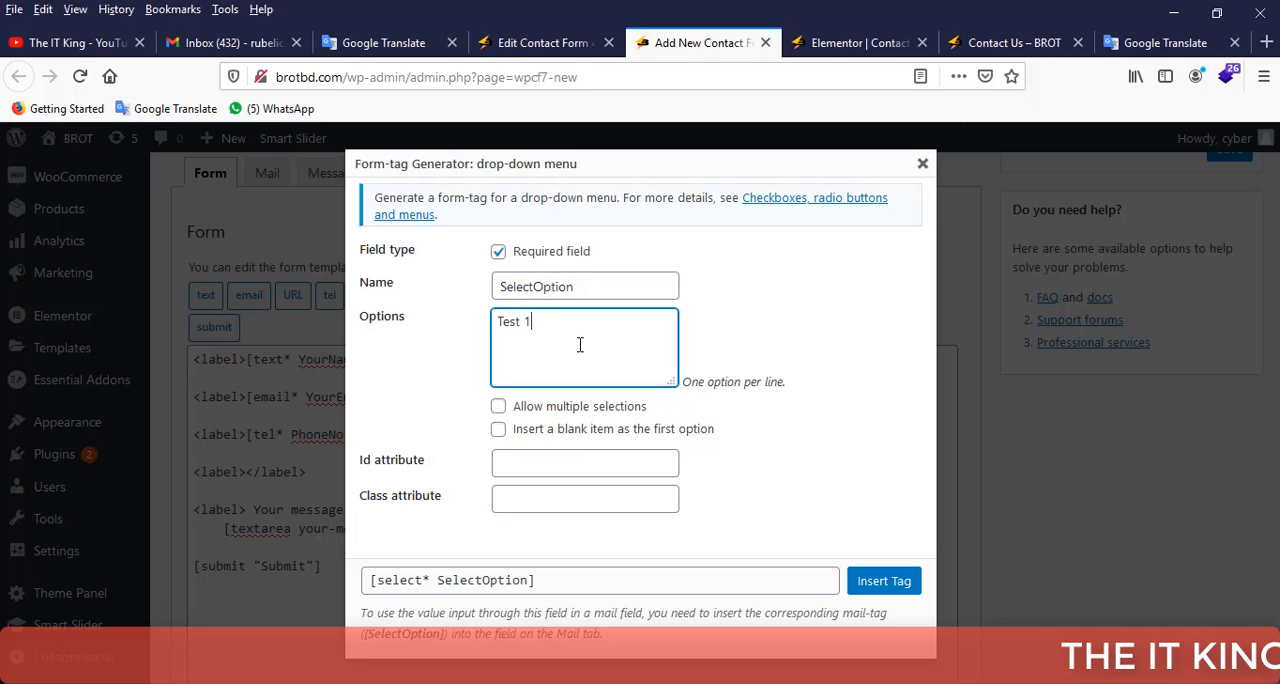
key(Return)
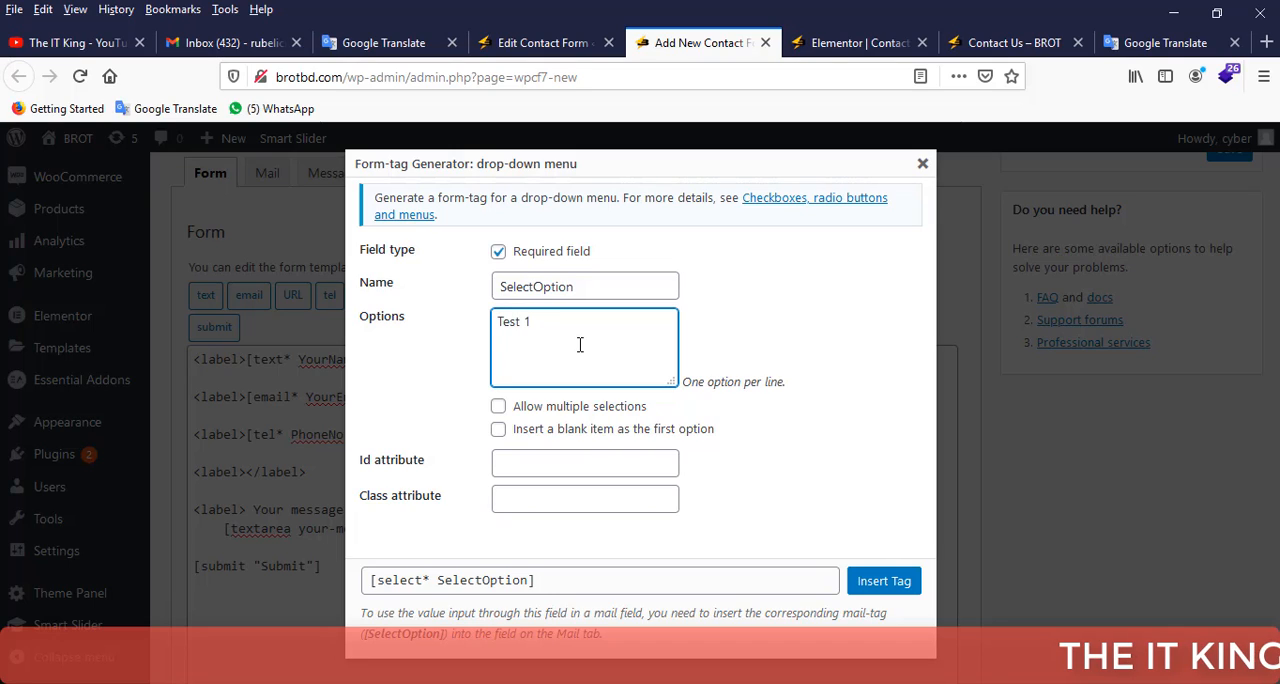
text(Test 2)
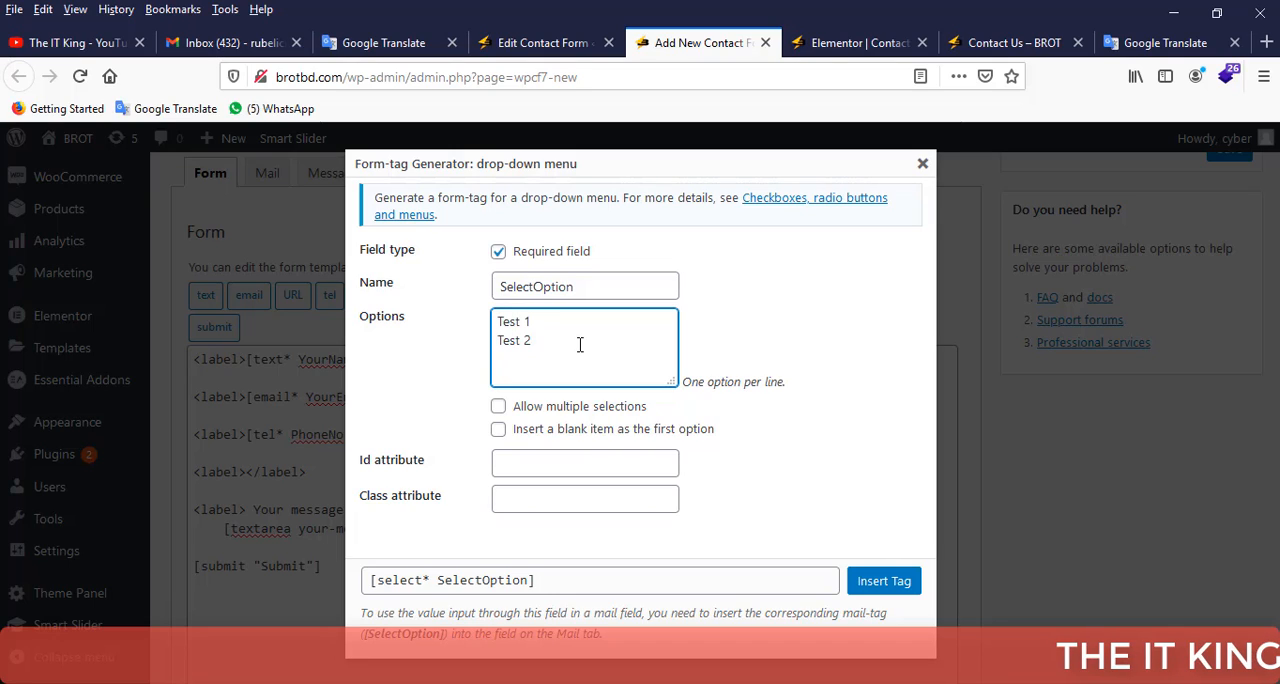
key(Return)
text(Test )
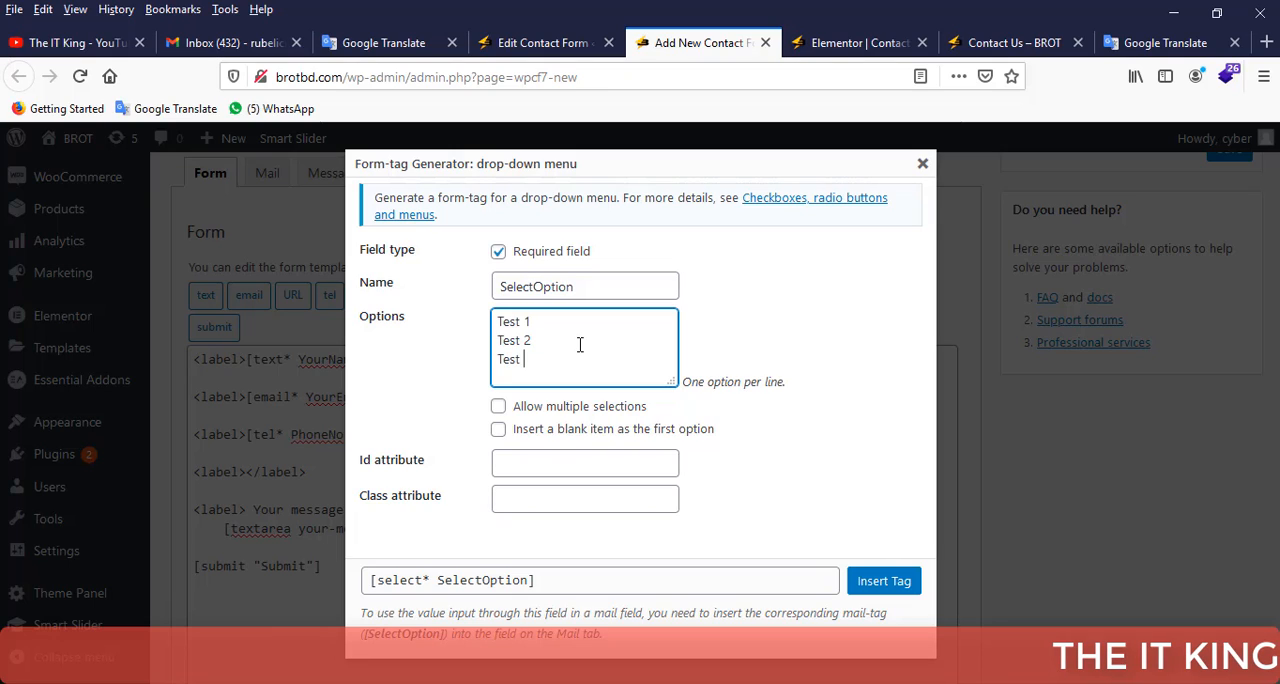
text(3)
key(Return)
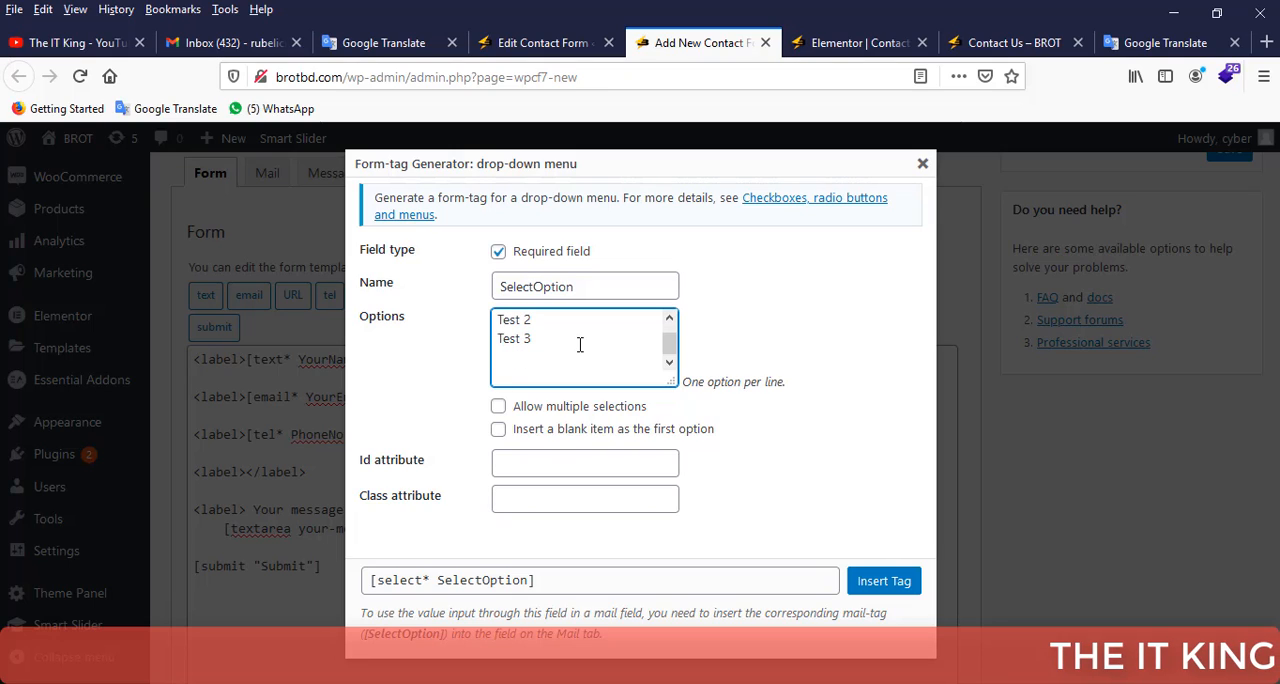
text(Test )
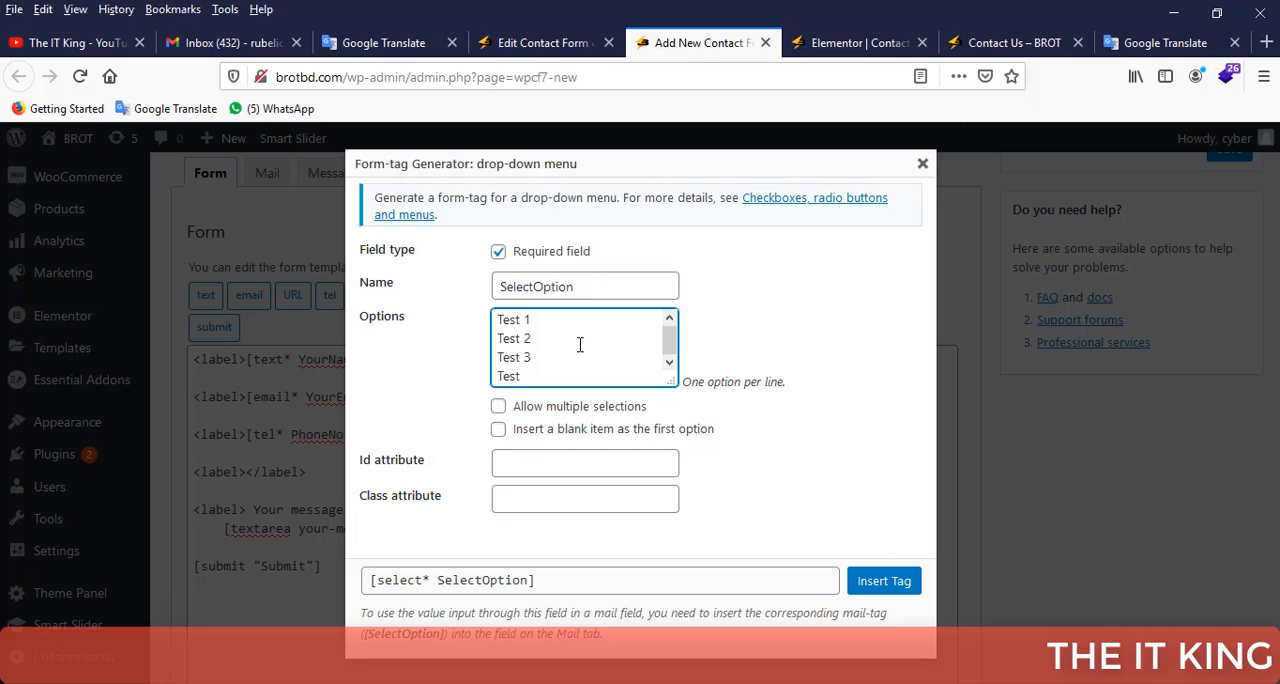
text(4)
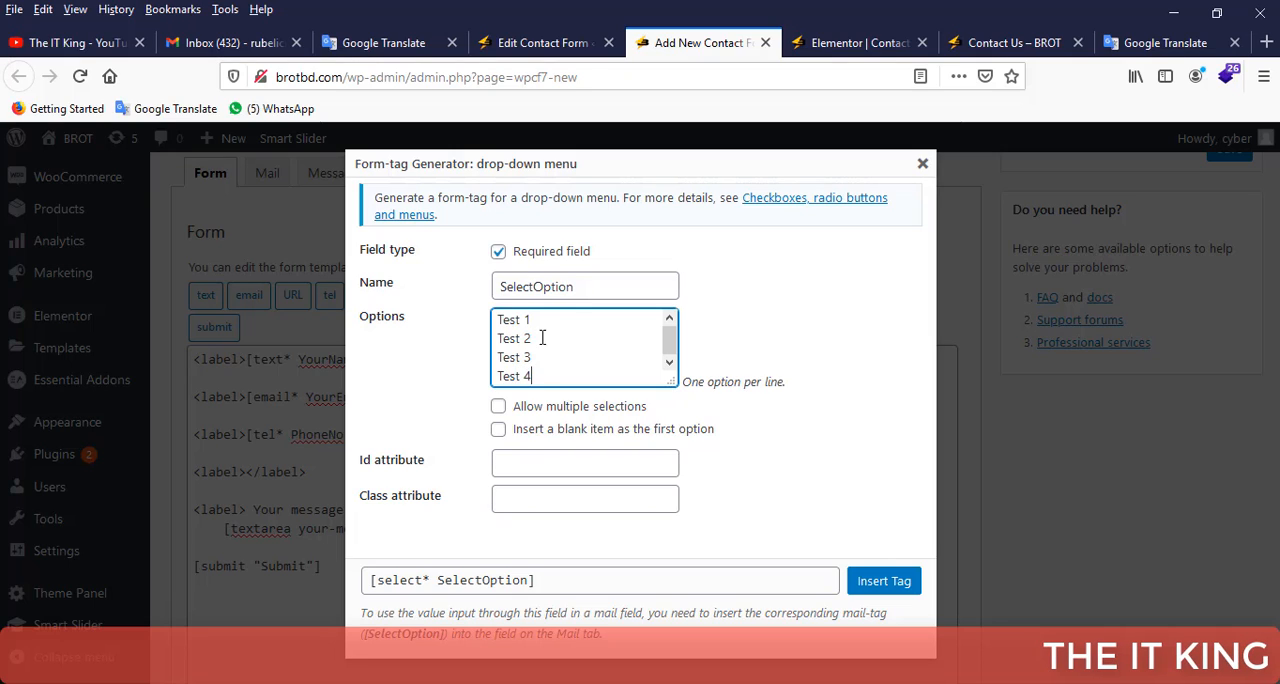
Shorten the drop-down menu tag's name to "Select".
click(535, 287)
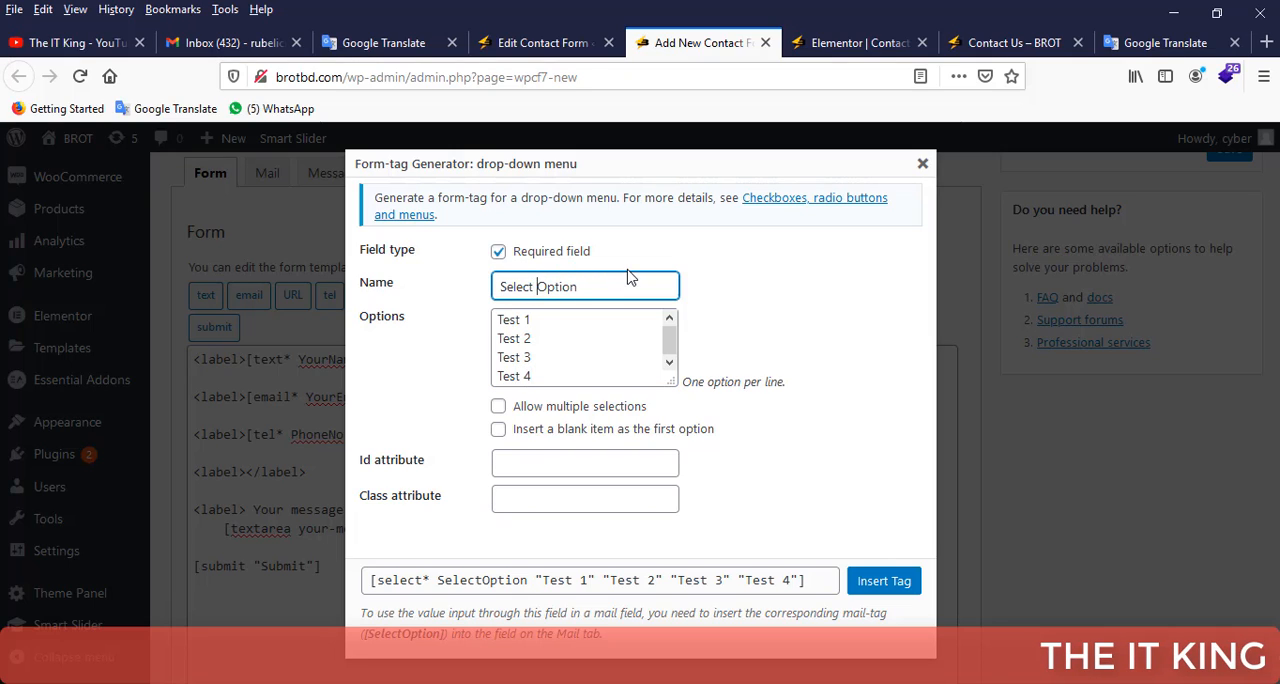
click(712, 277)
click(535, 287)
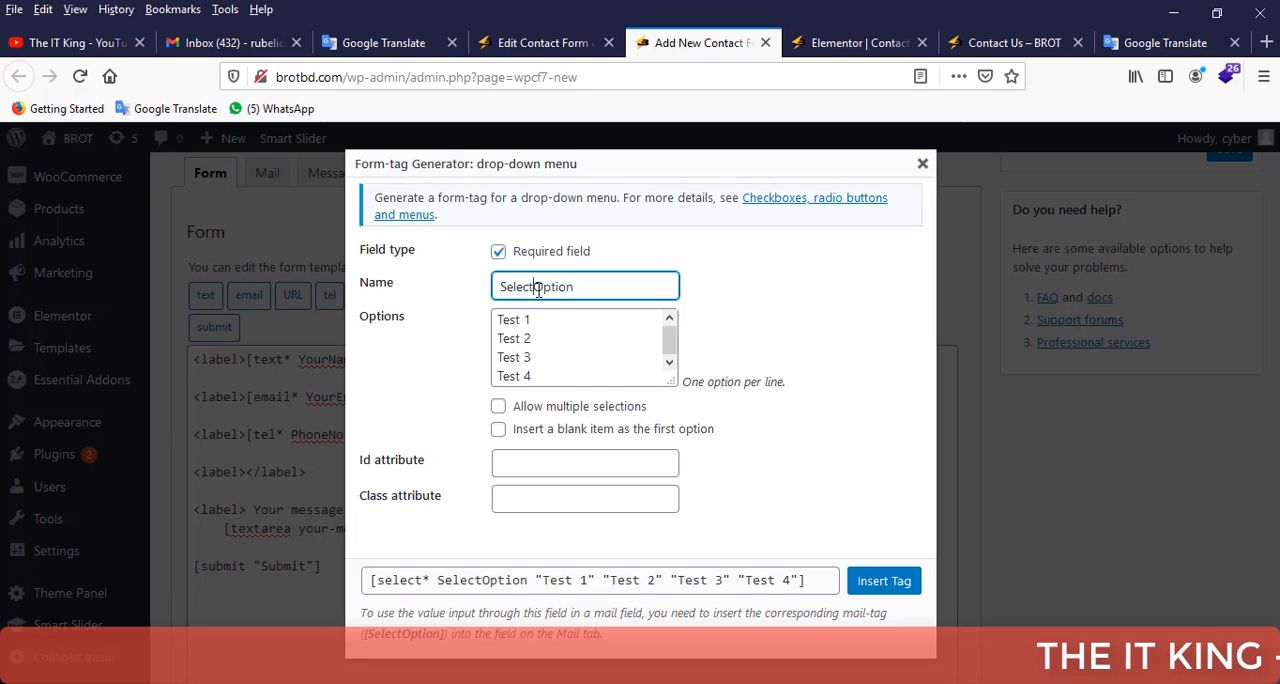
drag(534, 287, 585, 287)
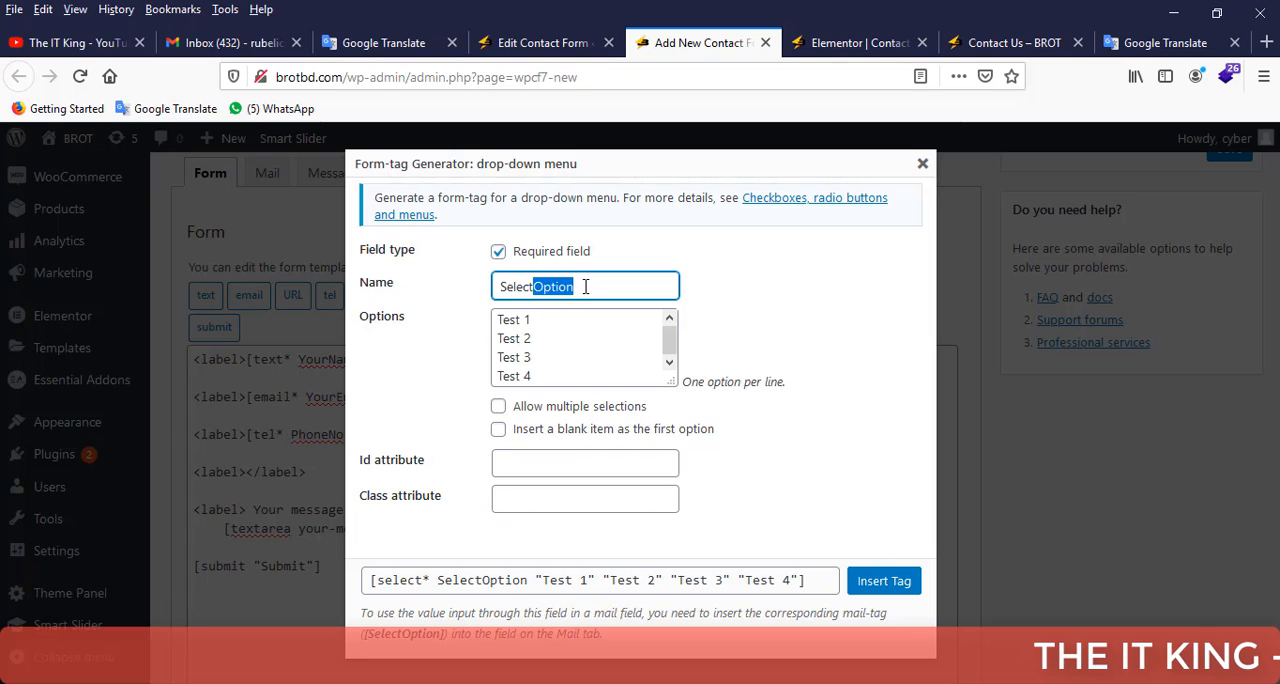
key(BackSpace)
click(749, 293)
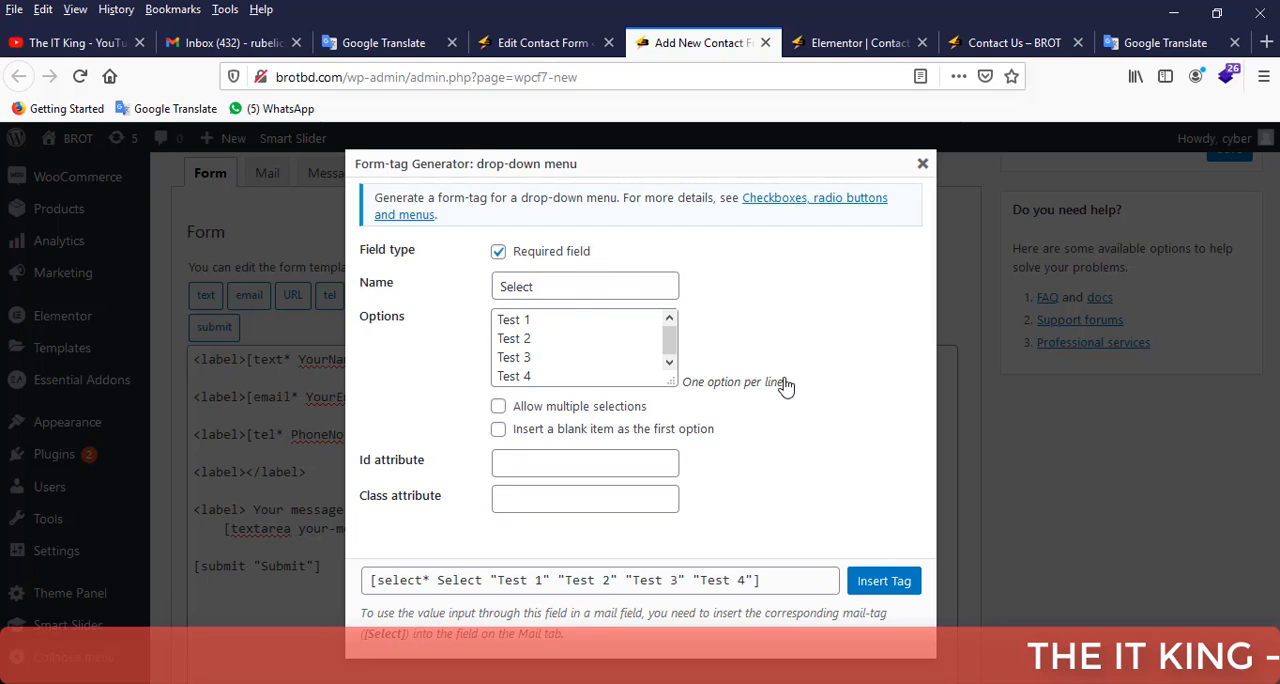
Allow multiple selections in the drop-down menu tag and insert it into the empty label.
drag(796, 389, 689, 400)
drag(548, 321, 499, 322)
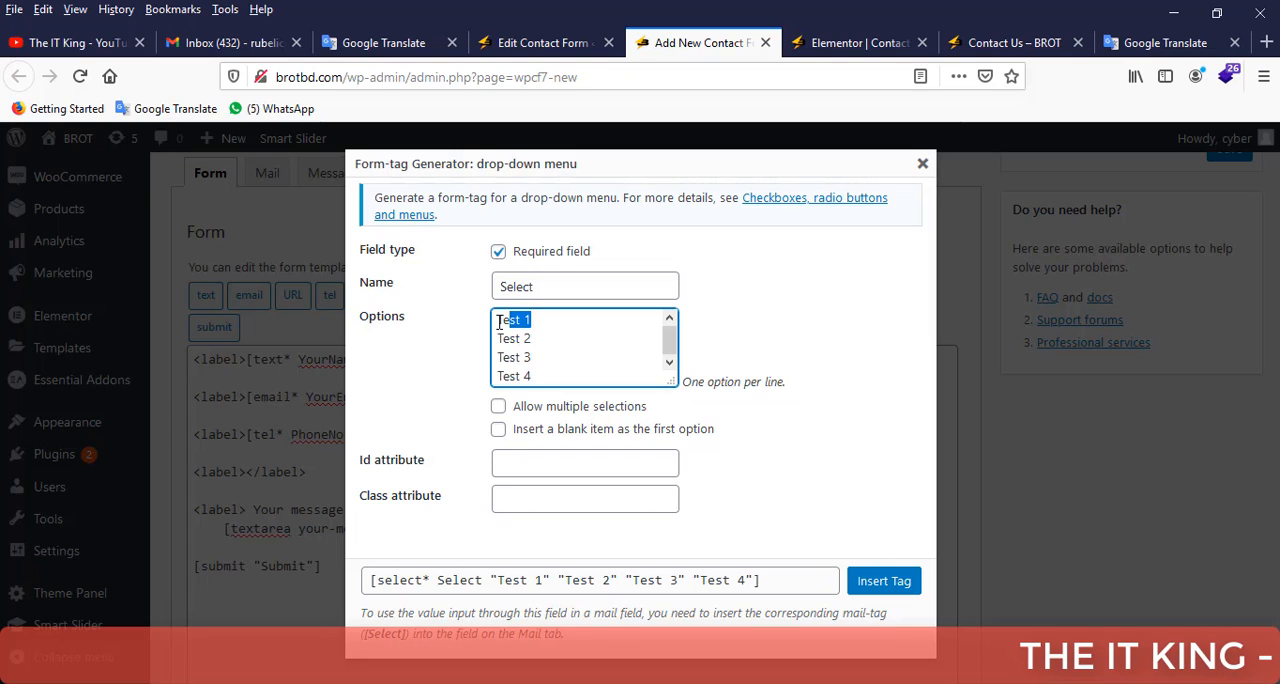
click(564, 319)
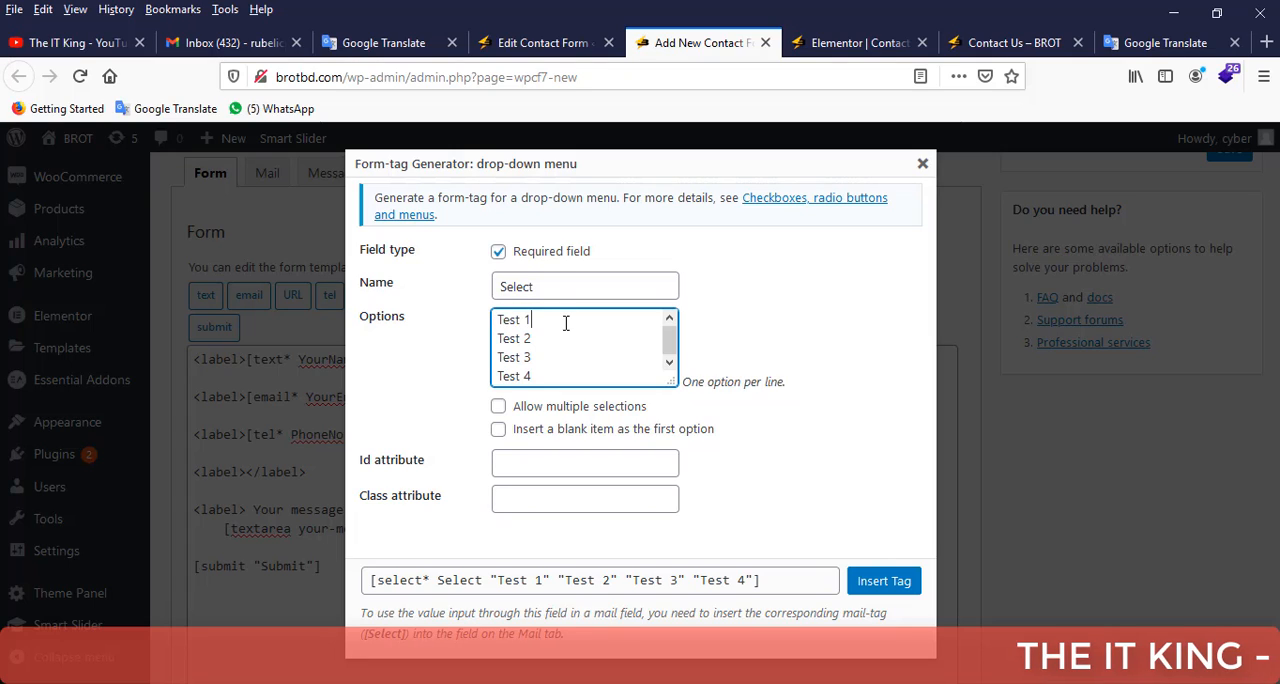
click(498, 408)
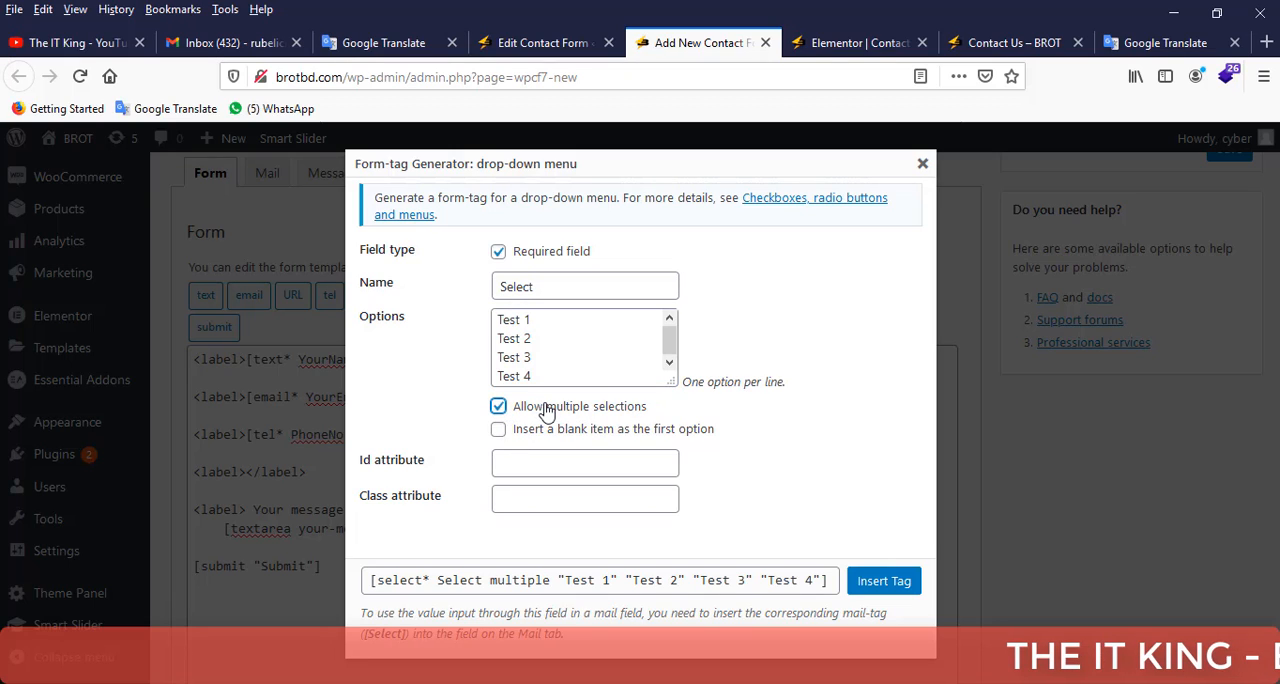
click(884, 581)
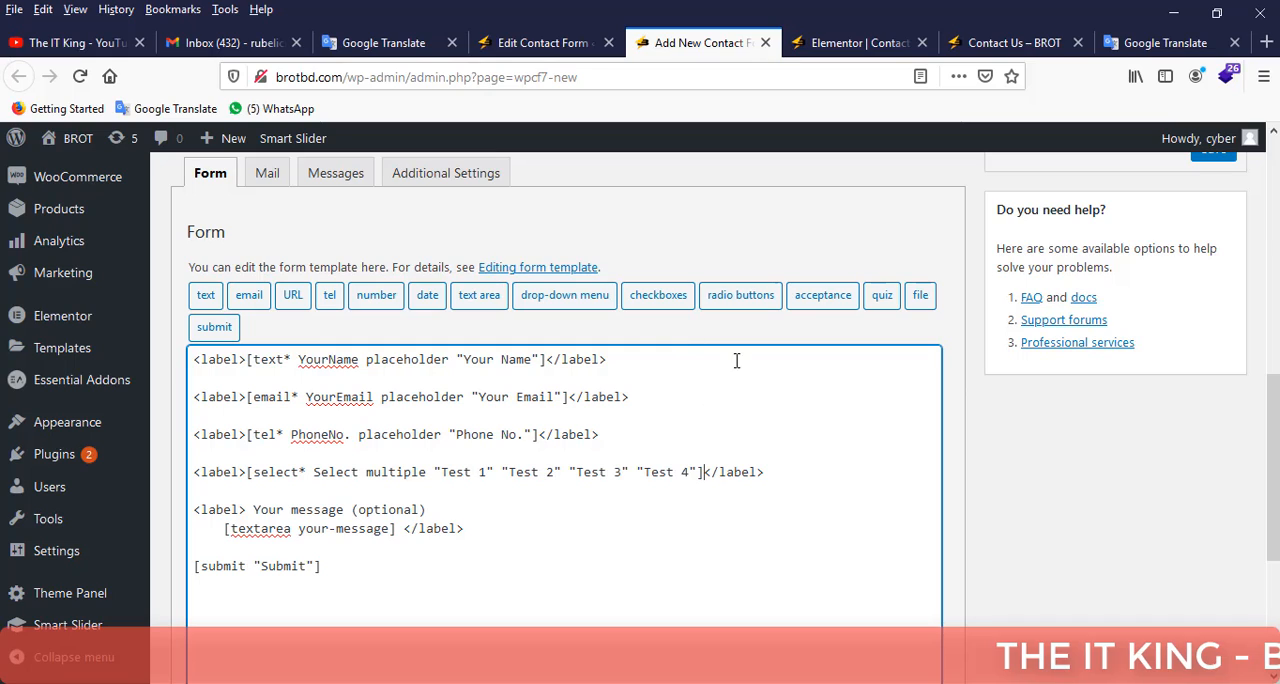
Duplicate the drop-down label line below itself and delete the select tag inside the copy, leaving an empty label pair.
click(775, 472)
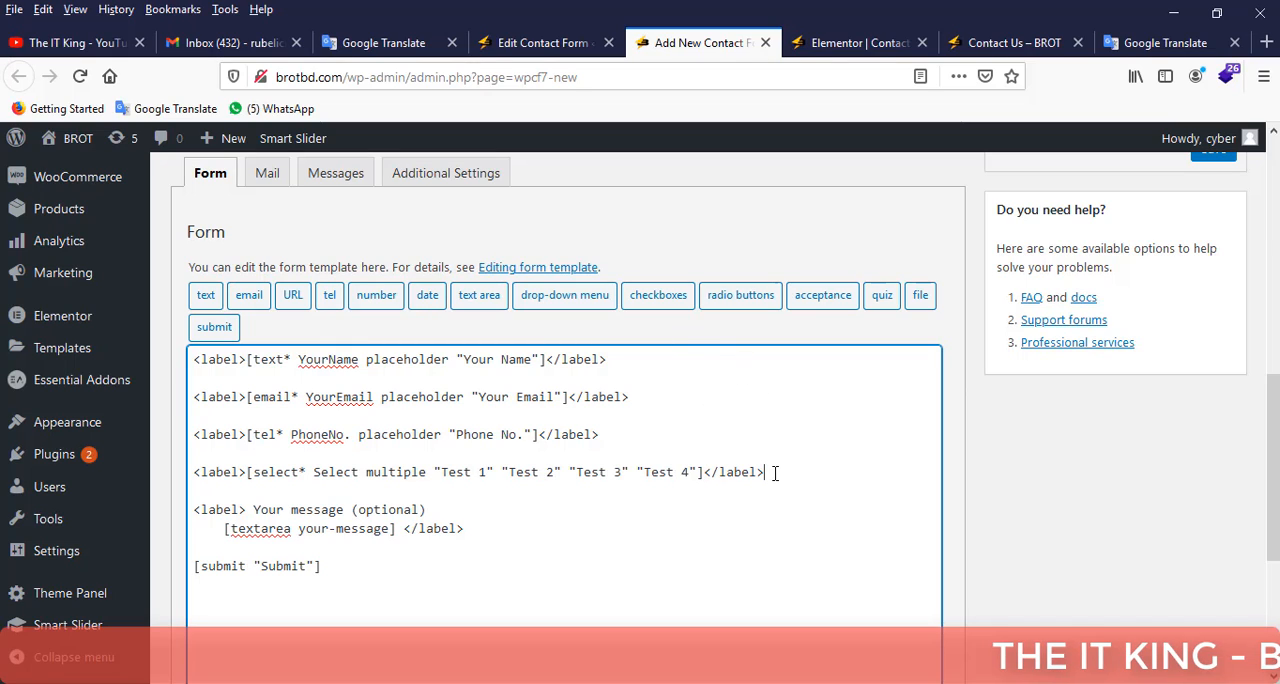
key(Return)
key(Return)
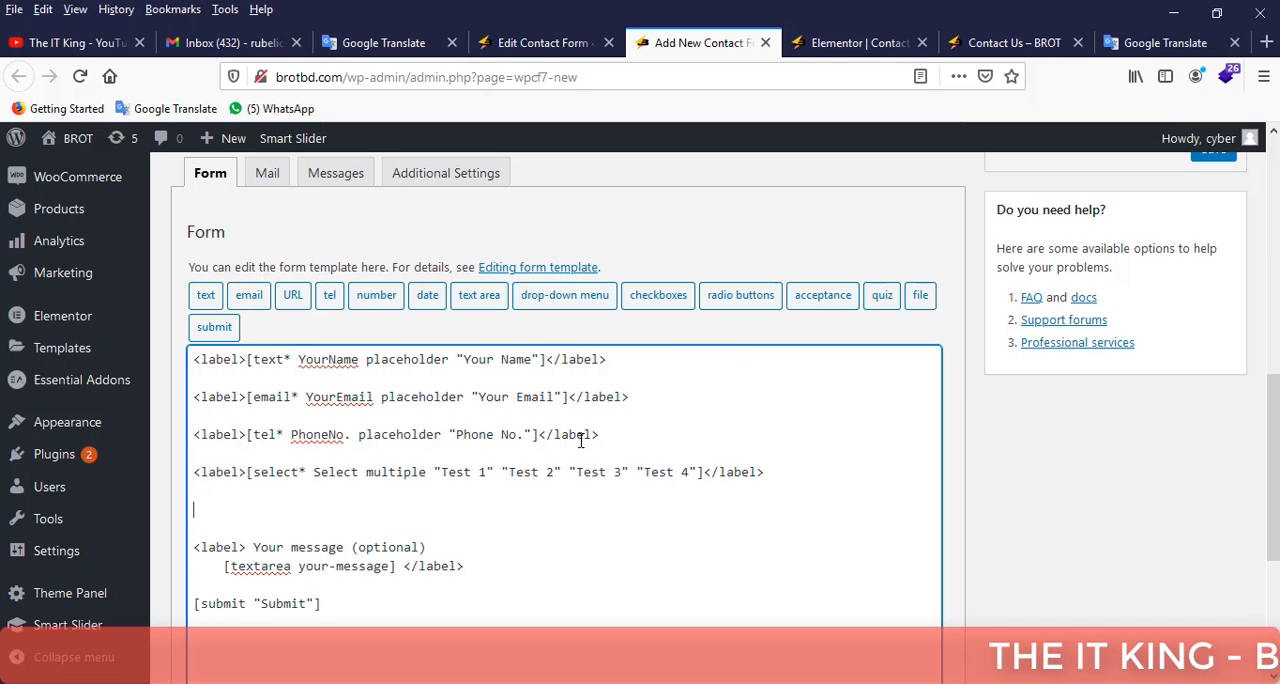
drag(764, 472, 194, 472)
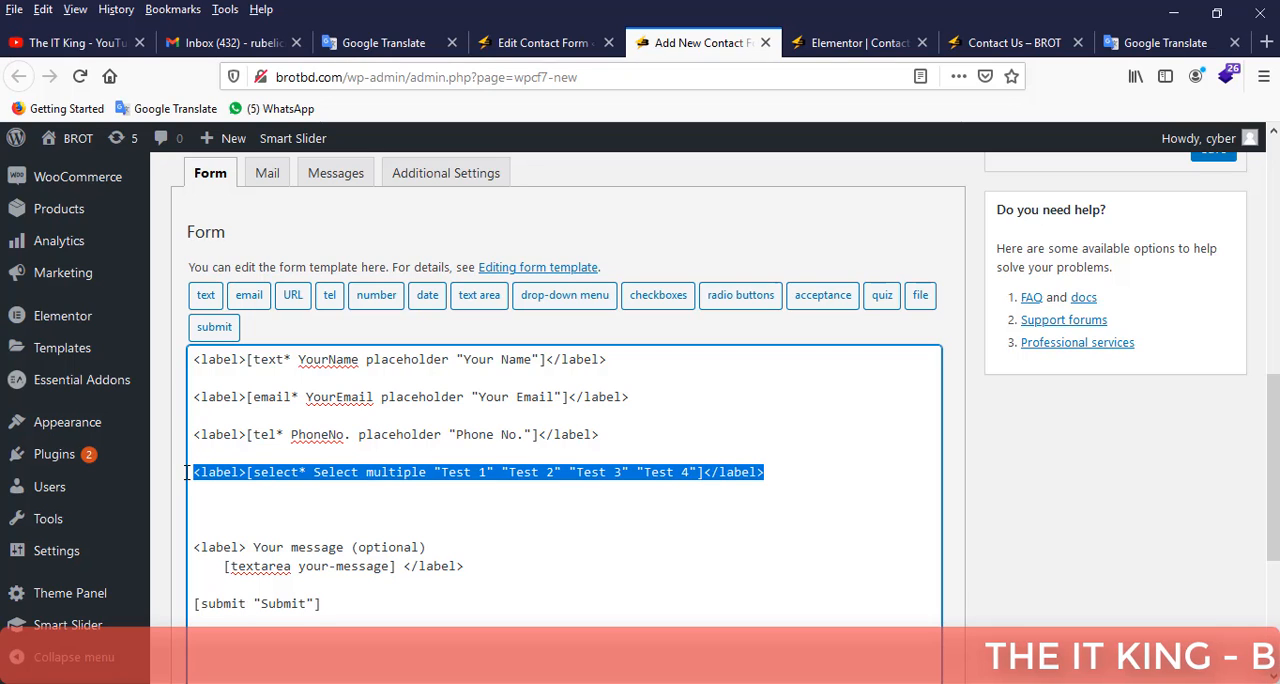
key(ctrl+c)
click(207, 500)
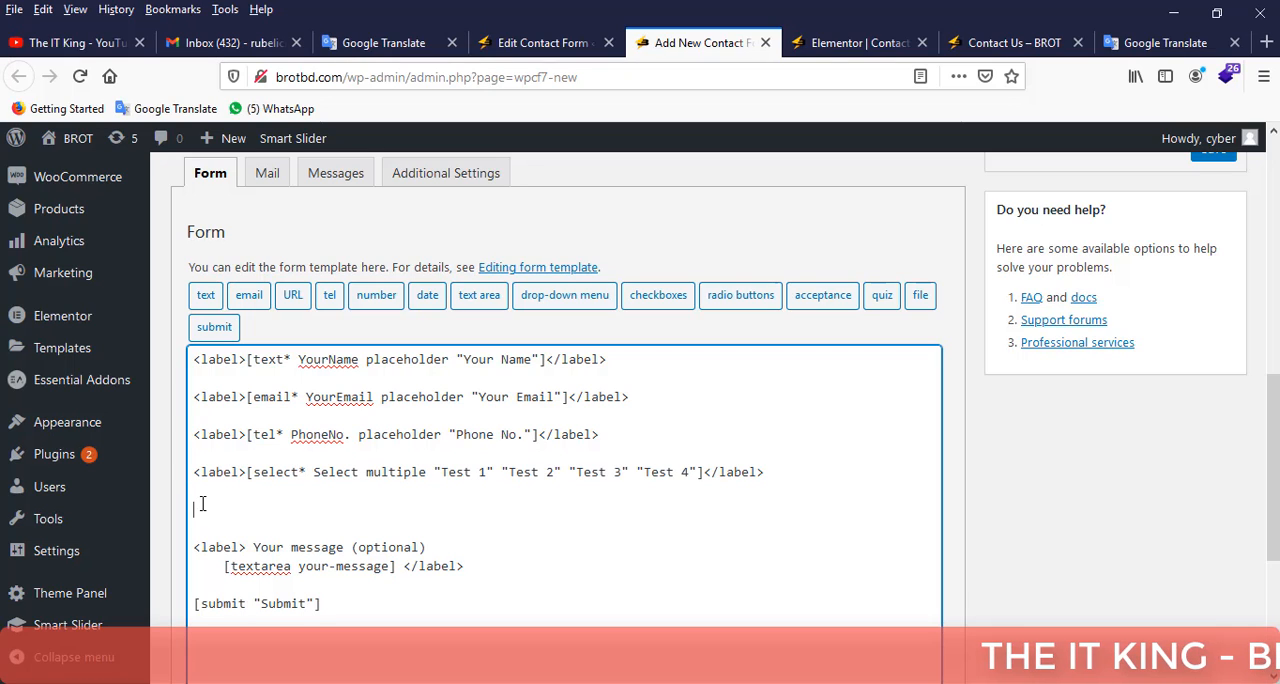
key(ctrl+v)
drag(246, 509, 707, 505)
key(Delete)
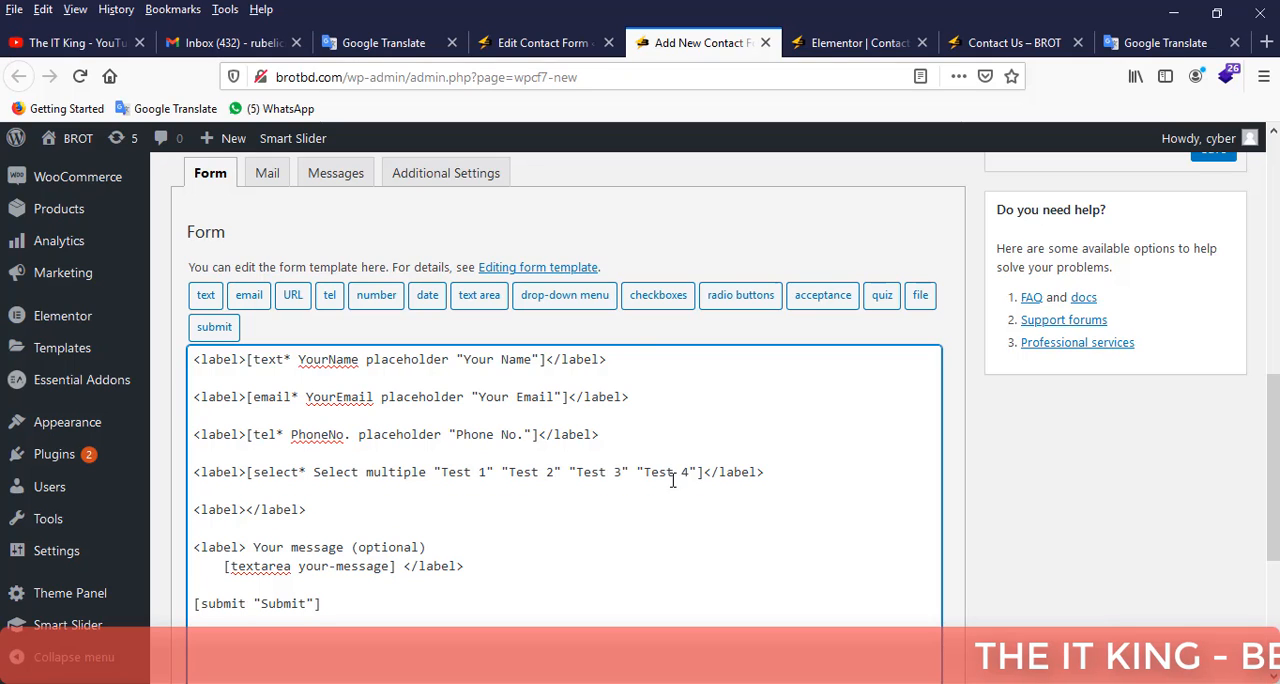
Mark the checkboxes form-tag as a required field and close its generator without inserting the tag.
click(665, 300)
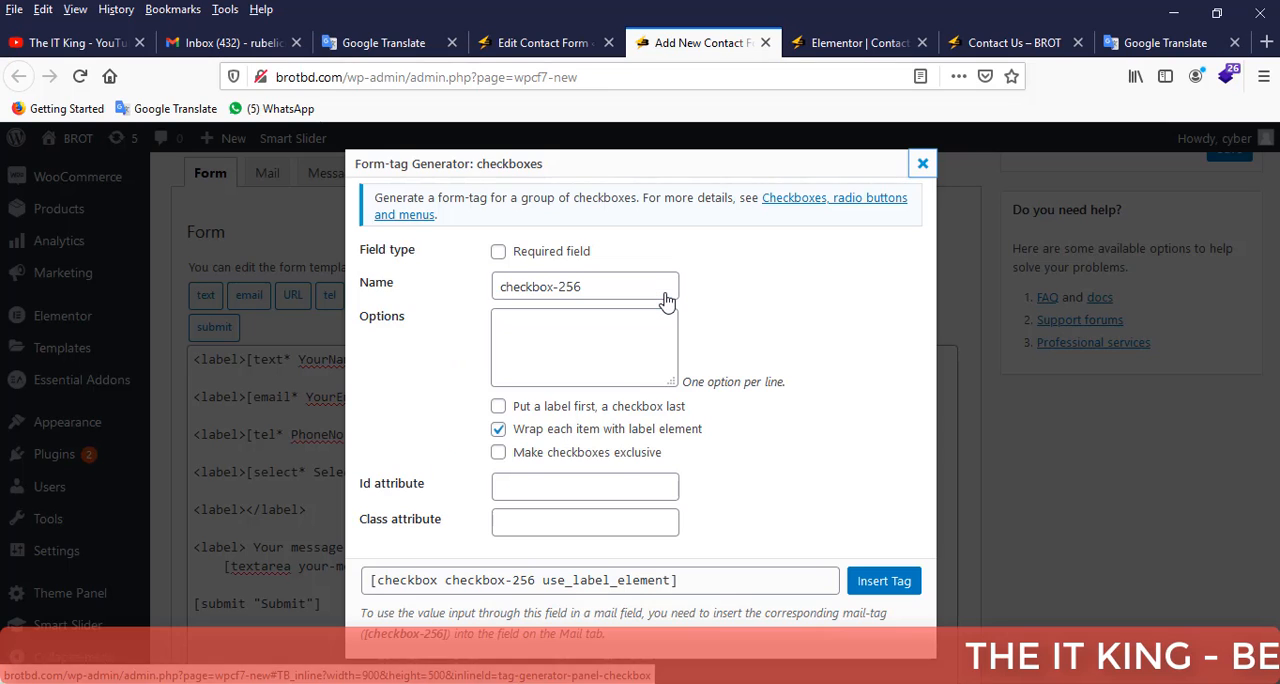
click(505, 258)
drag(578, 288, 491, 287)
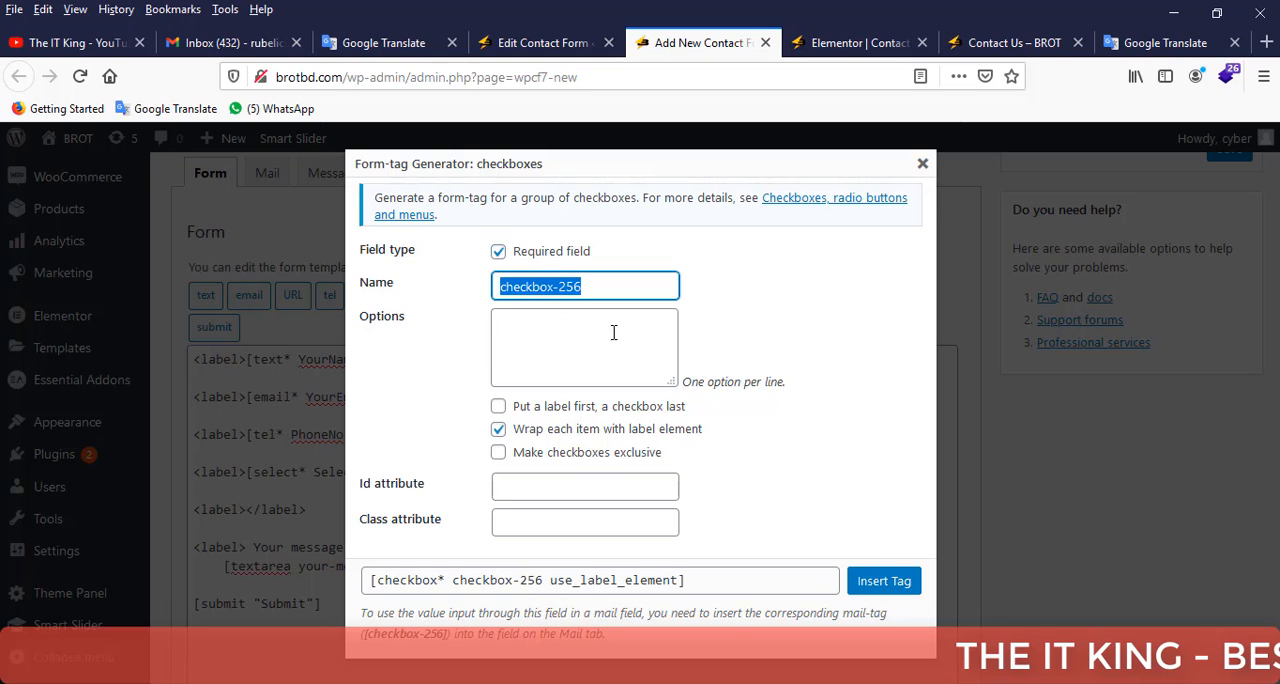
click(921, 160)
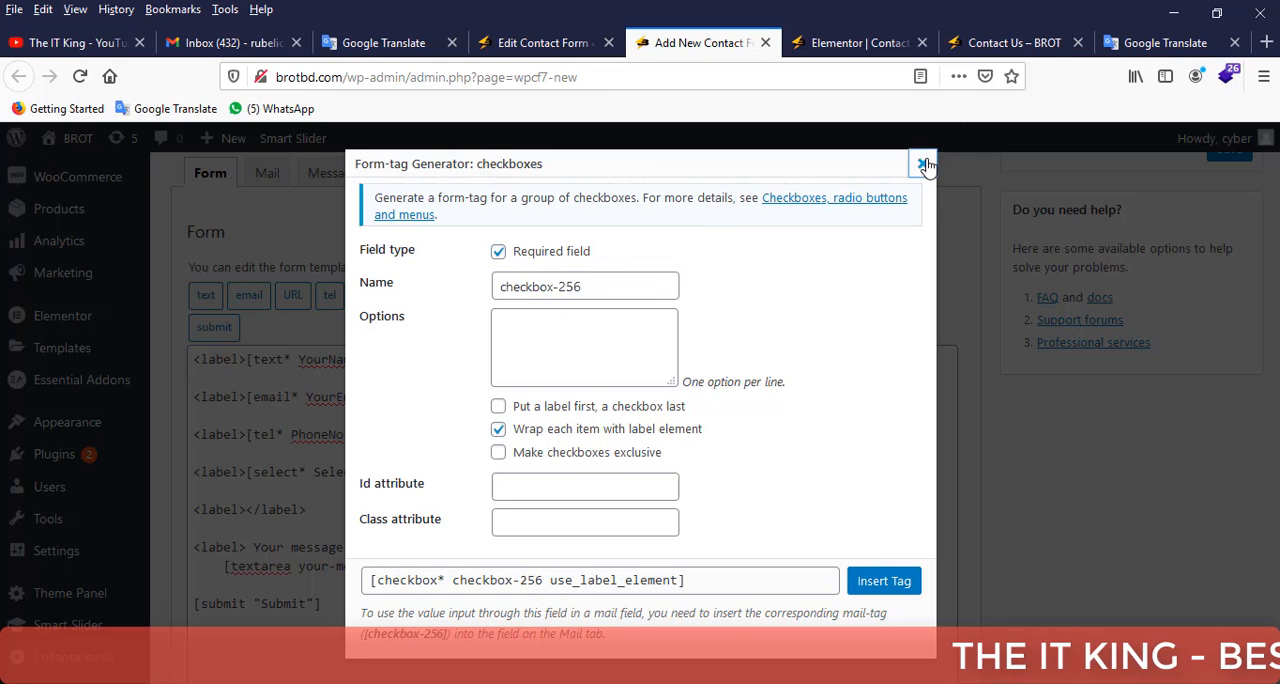
Replace the empty label pair below the drop-down line with the text "Gender:".
drag(316, 509, 193, 509)
text(G)
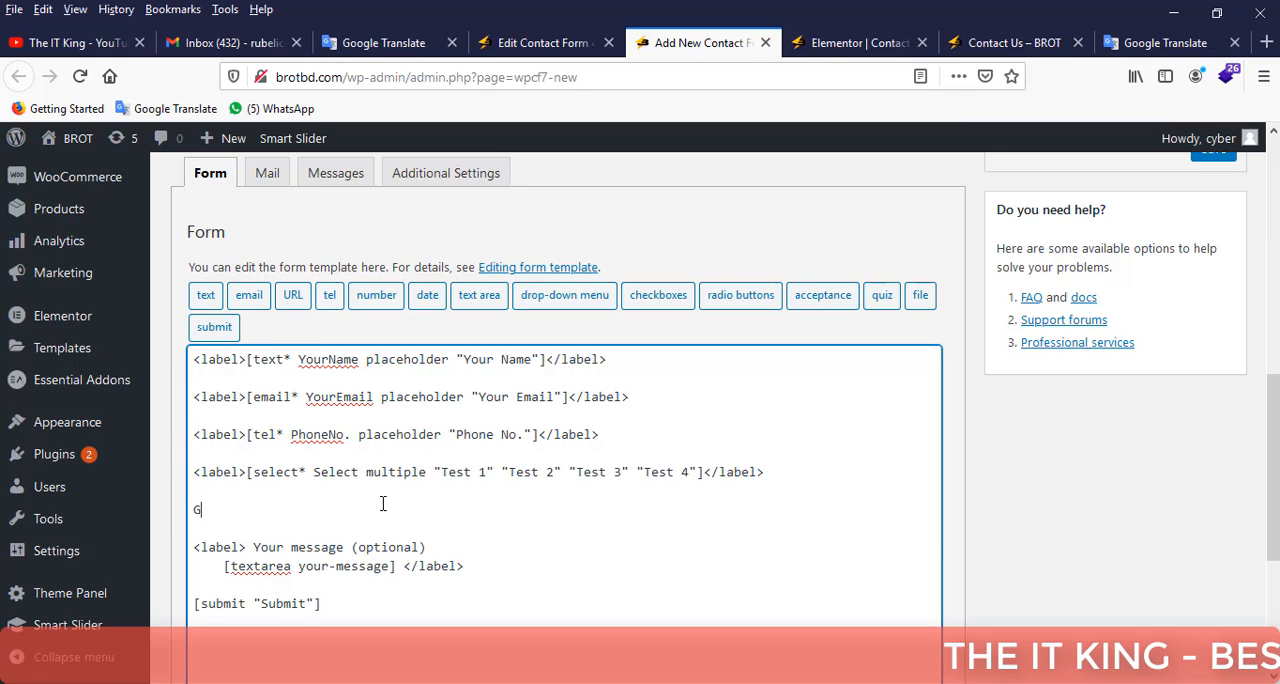
text(ender:)
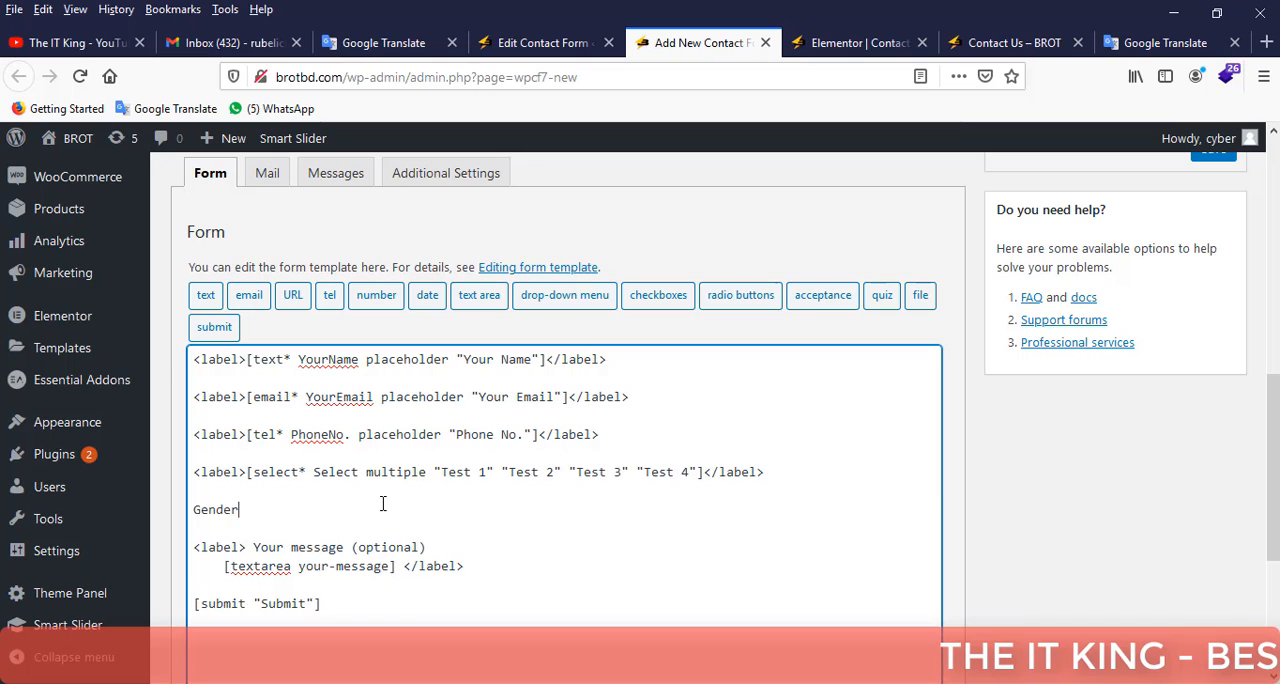
Reopen the checkboxes form-tag generator and enter "Male/Female" as the tag's name.
click(676, 305)
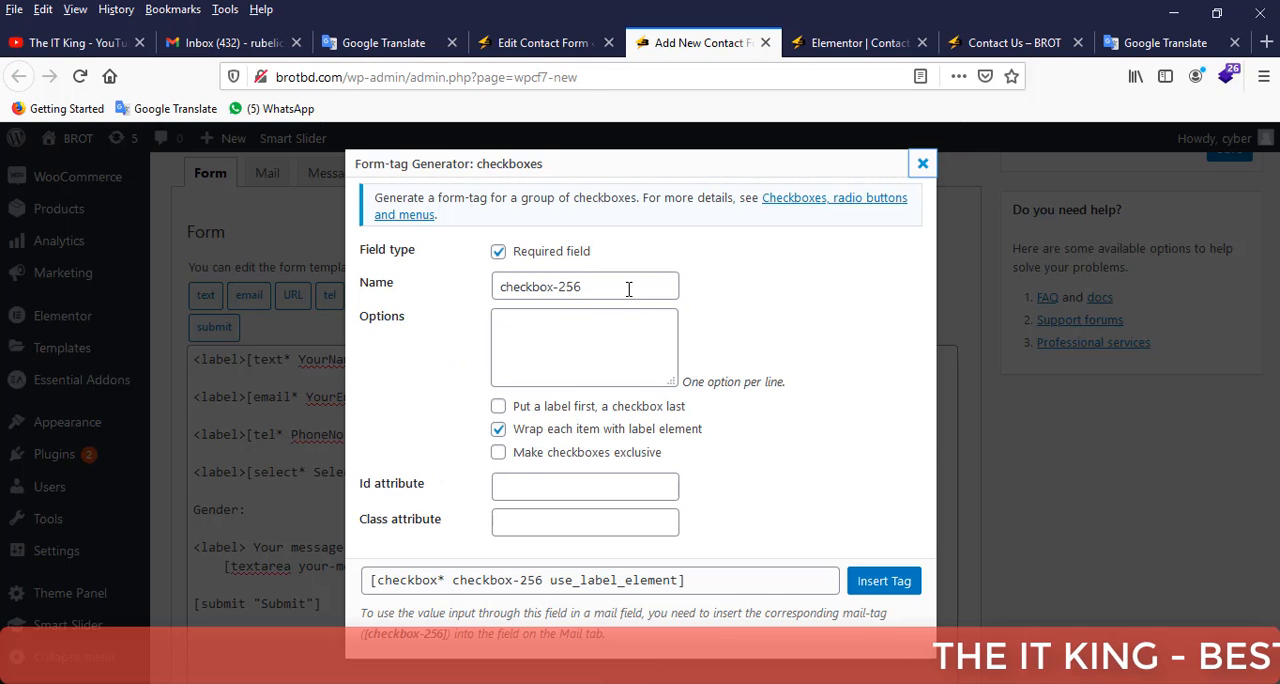
triple_click(629, 287)
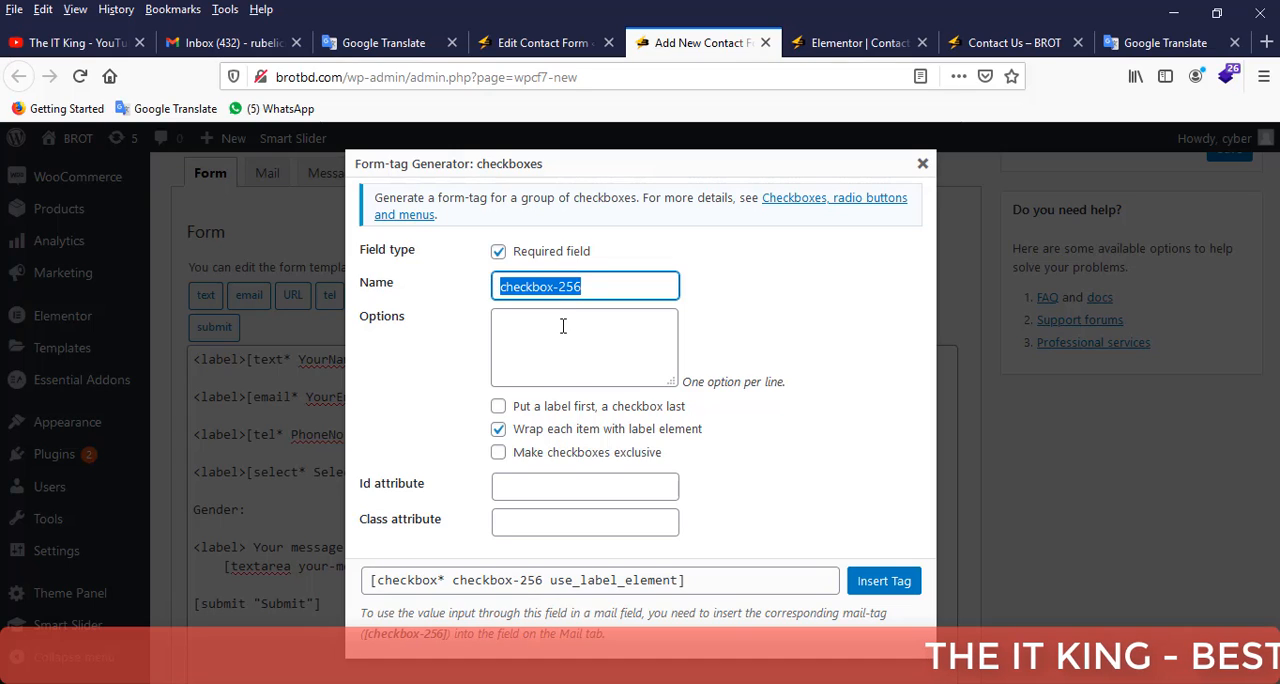
text(Gend)
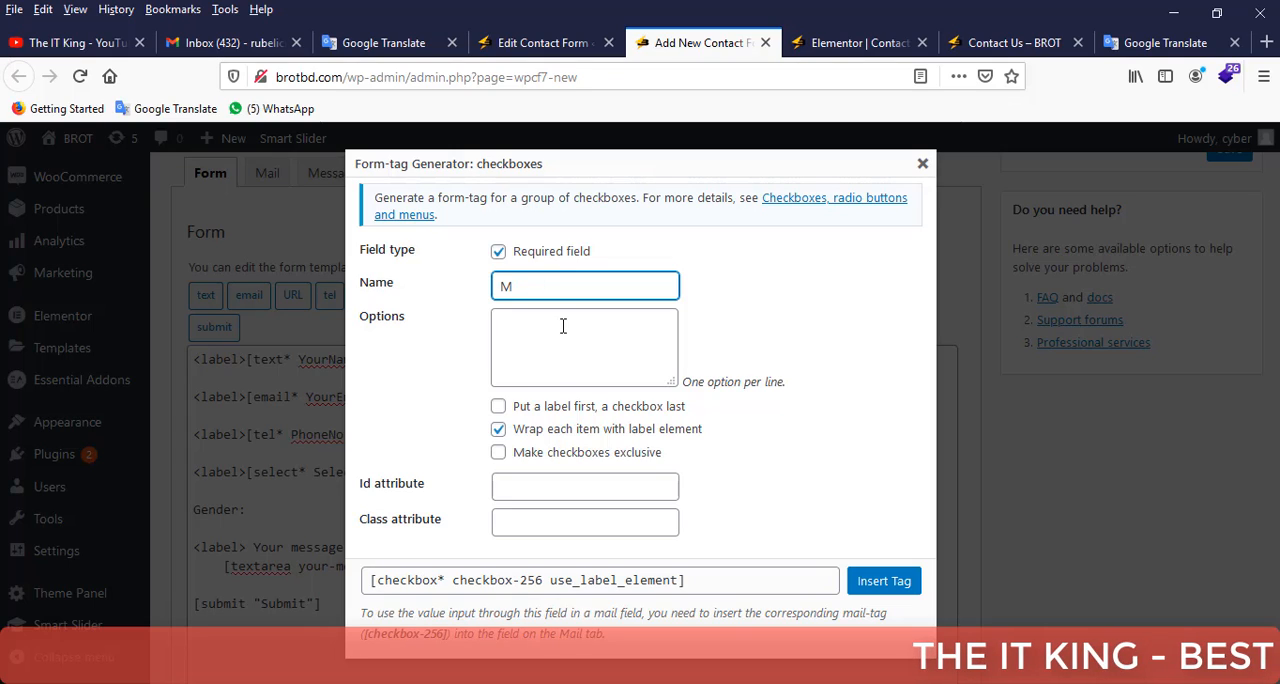
text(ale/Female)
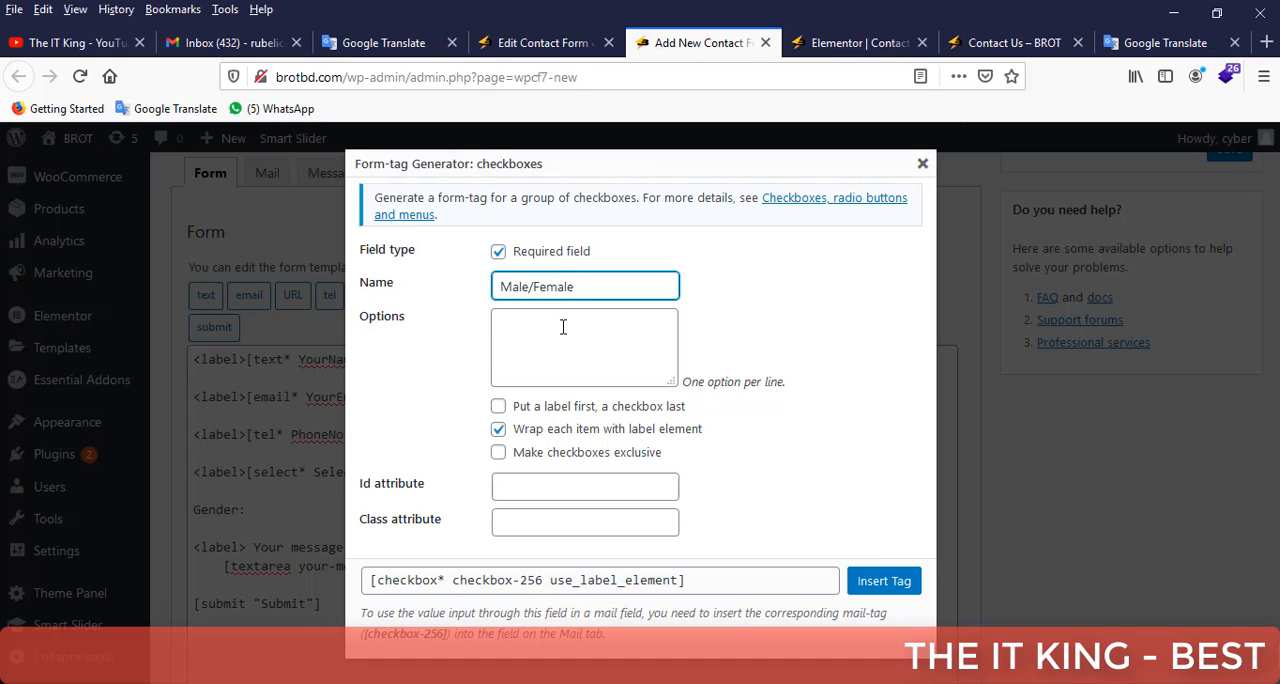
Enter the checkbox options Boys, Girls, Mens and Womens, one per line.
click(564, 328)
text(Boys)
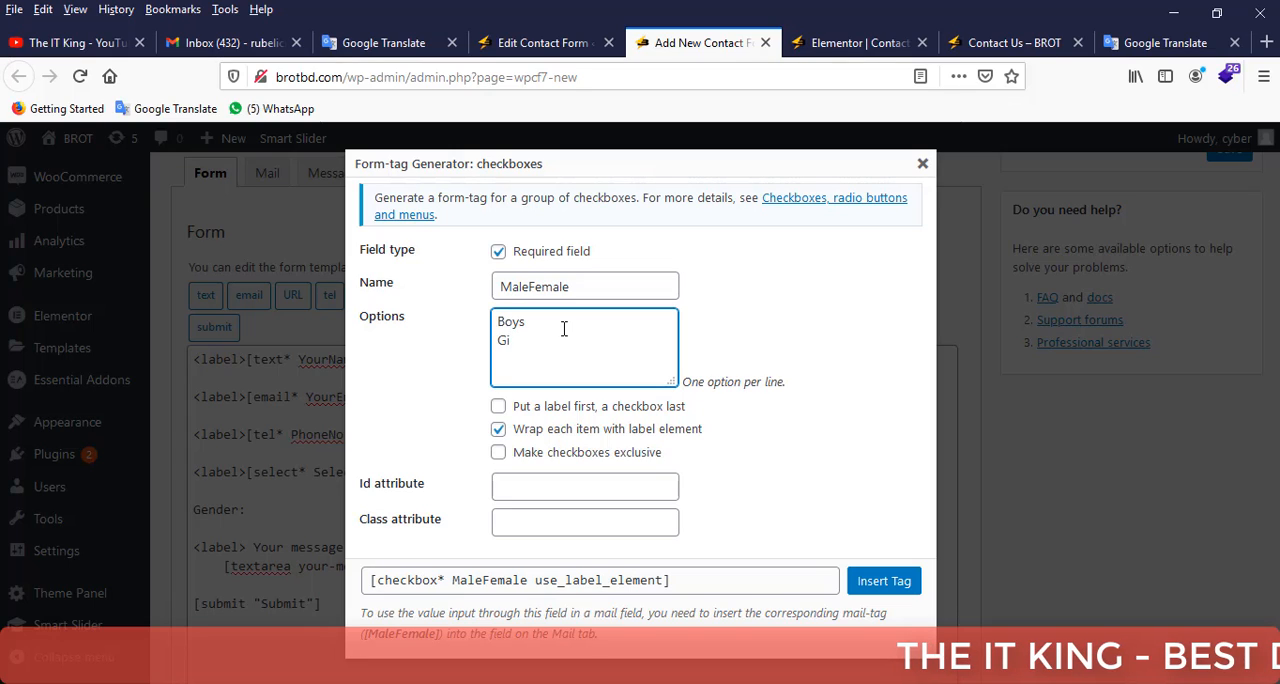
text( Girls )
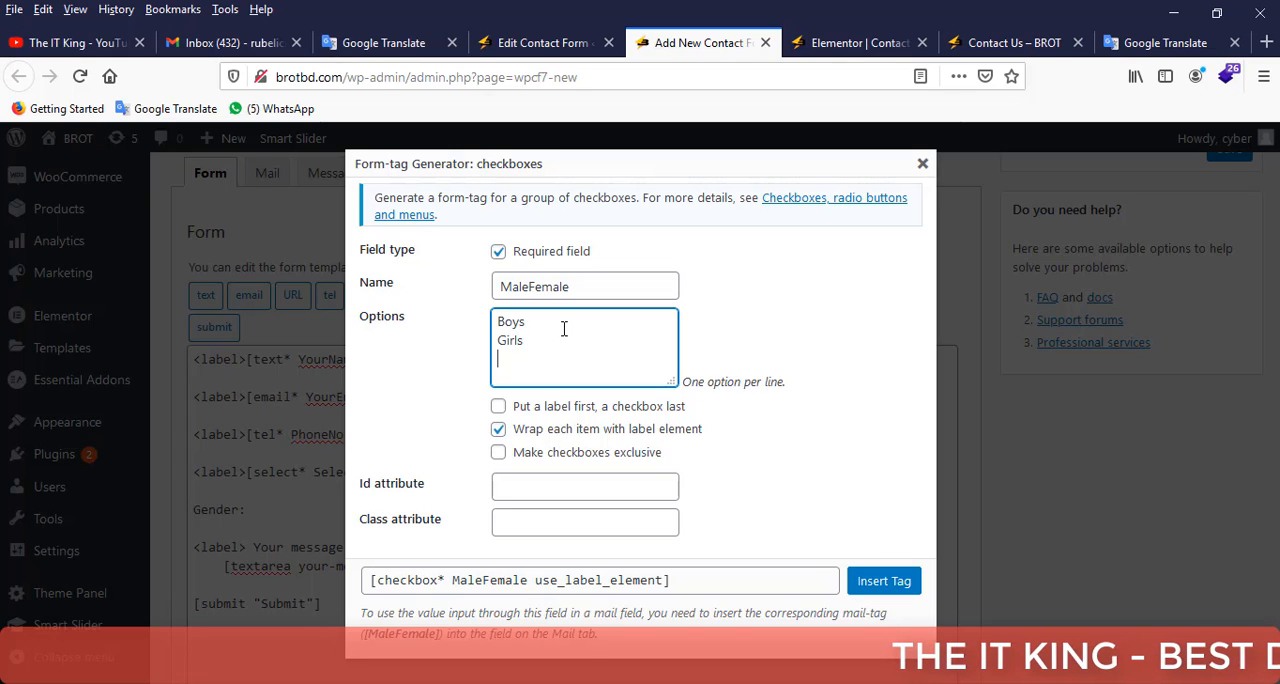
text(Mens)
key(Return)
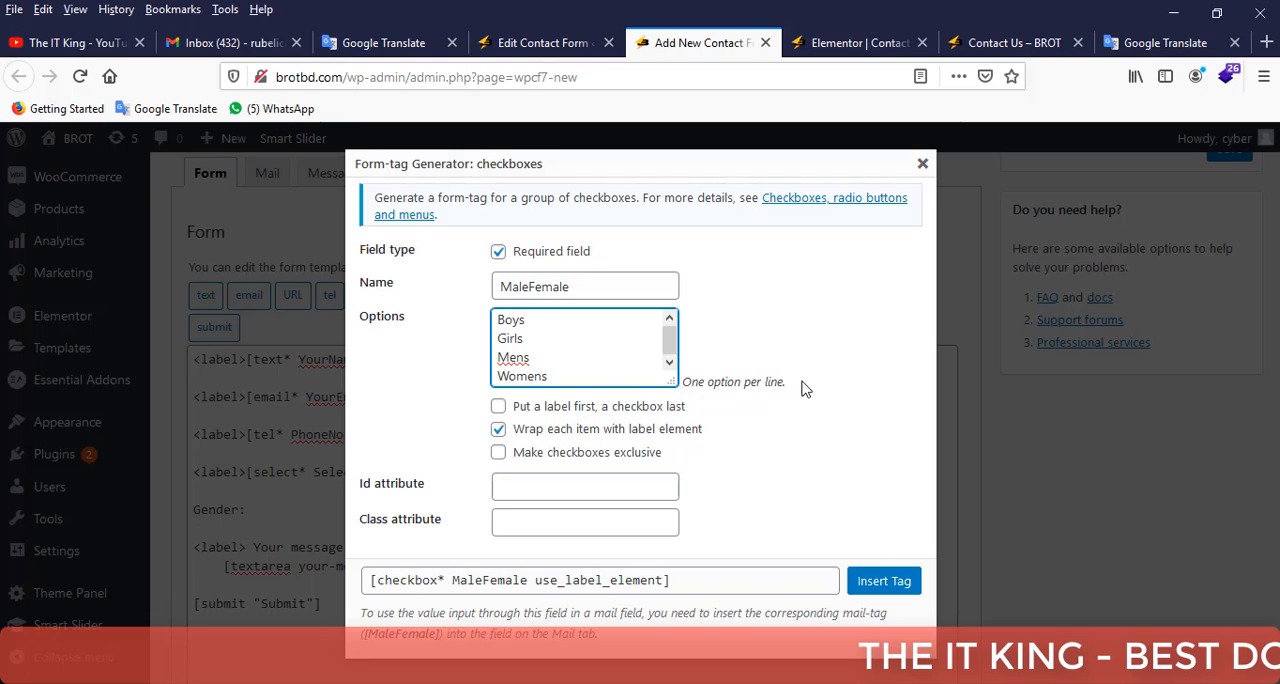
Try the label-first setting, leave it off, and insert the checkbox tag after "Gender:".
drag(790, 384, 689, 392)
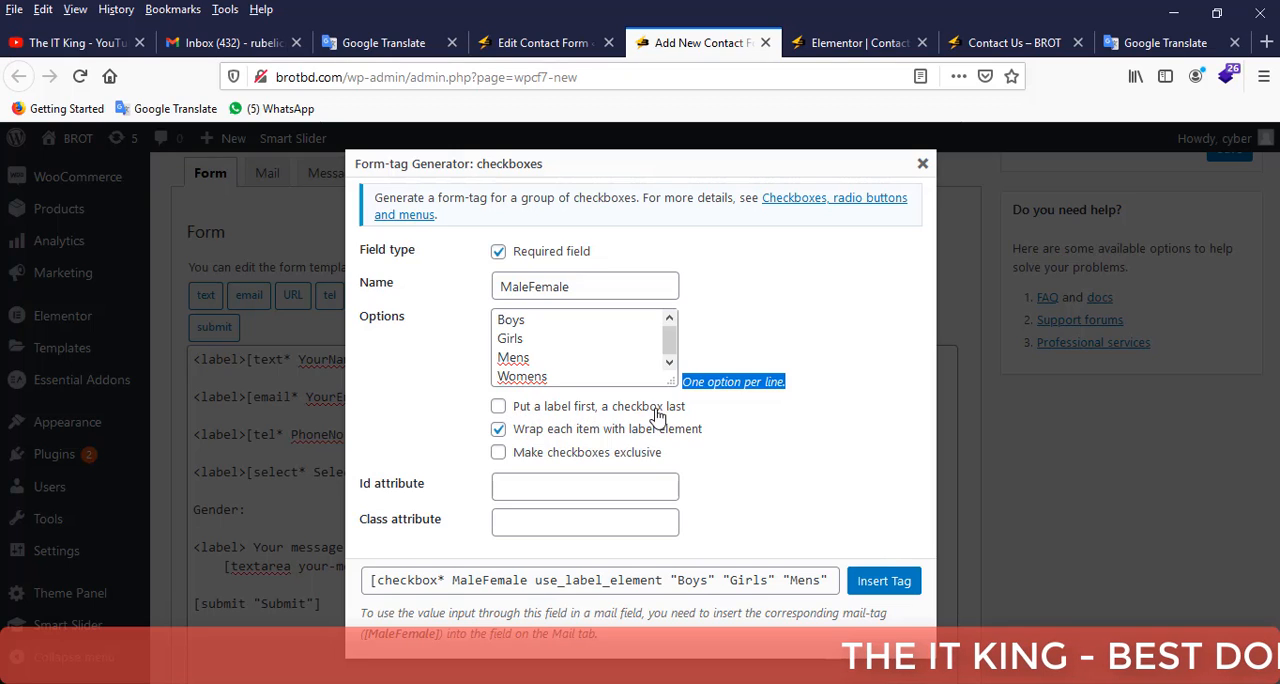
click(498, 407)
click(498, 407)
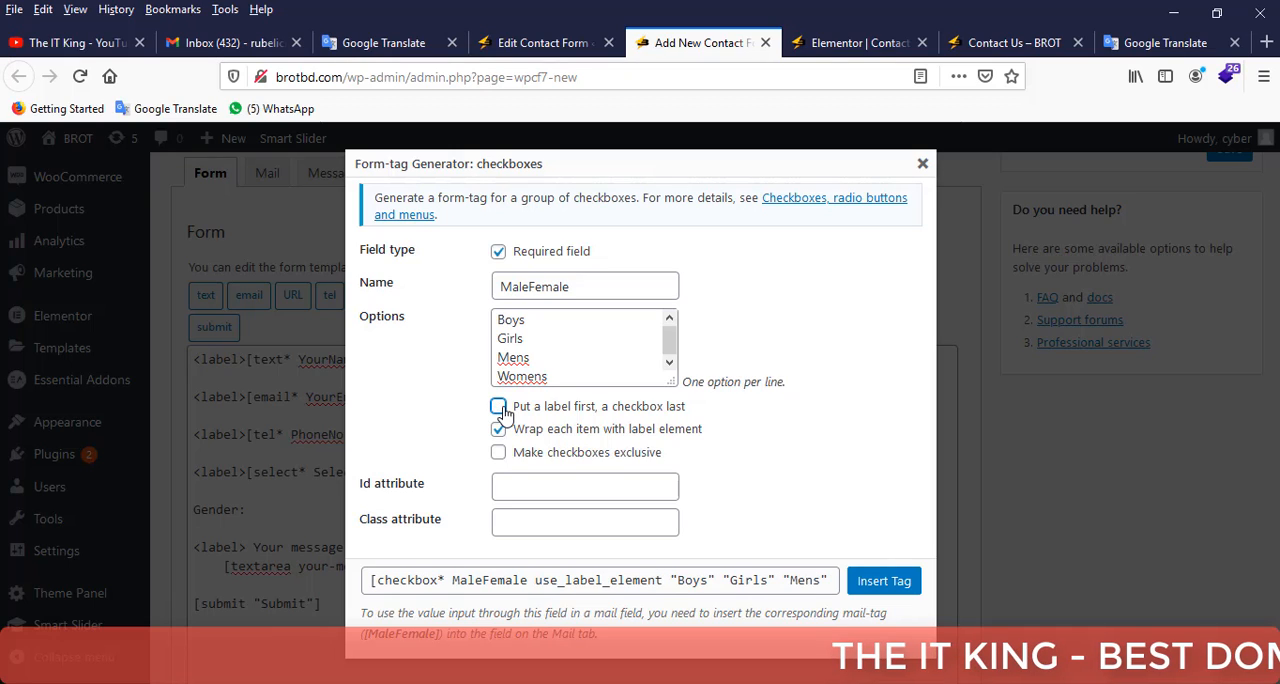
click(498, 407)
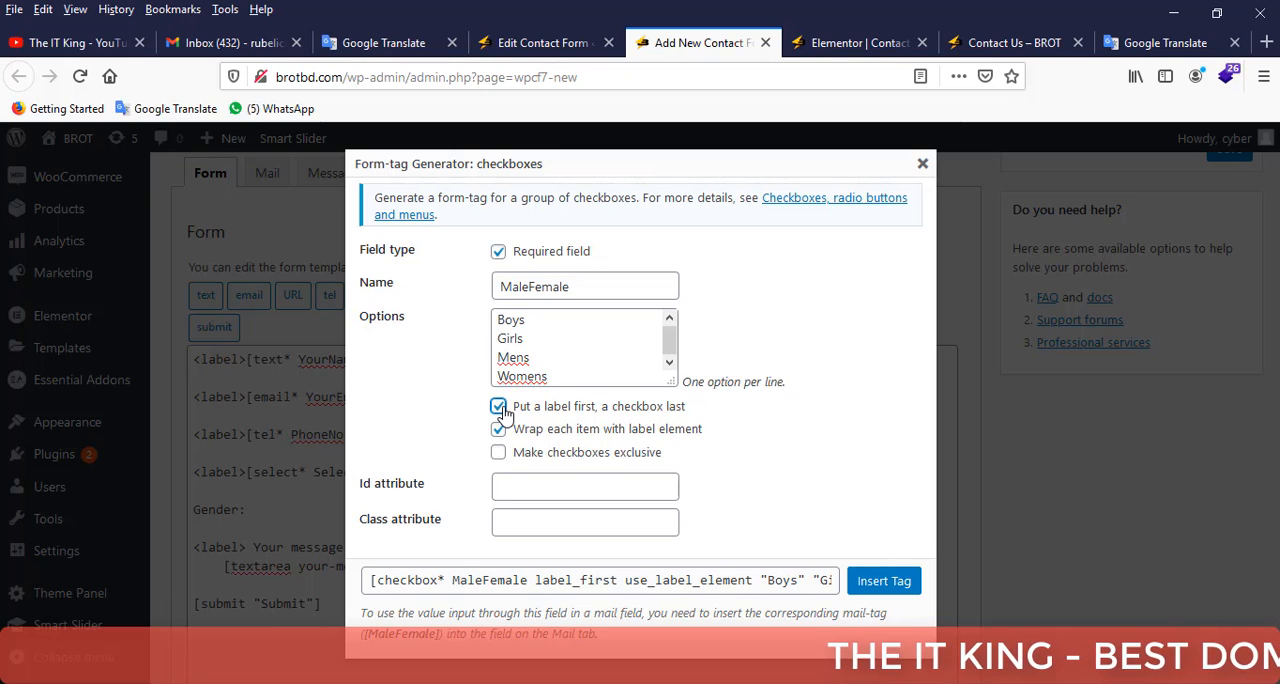
click(498, 407)
click(884, 583)
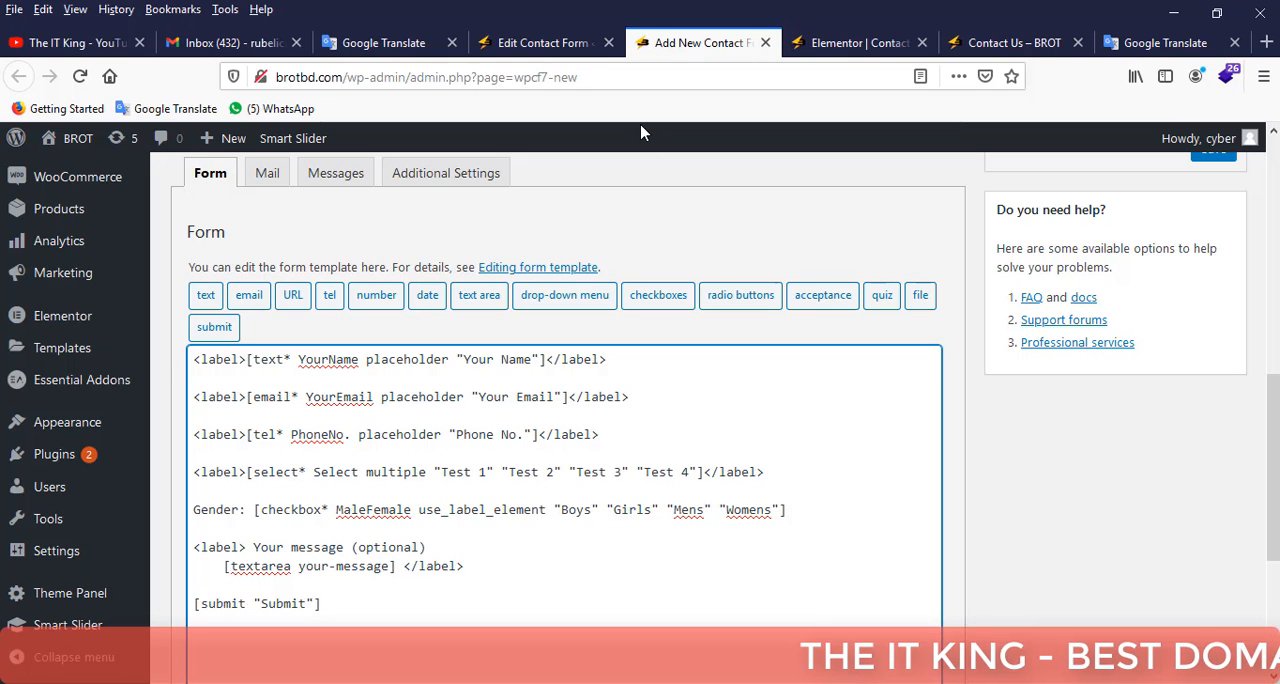
Copy the Subject label block from the "Contact form 1" template and paste it below the email line of the new form.
click(553, 45)
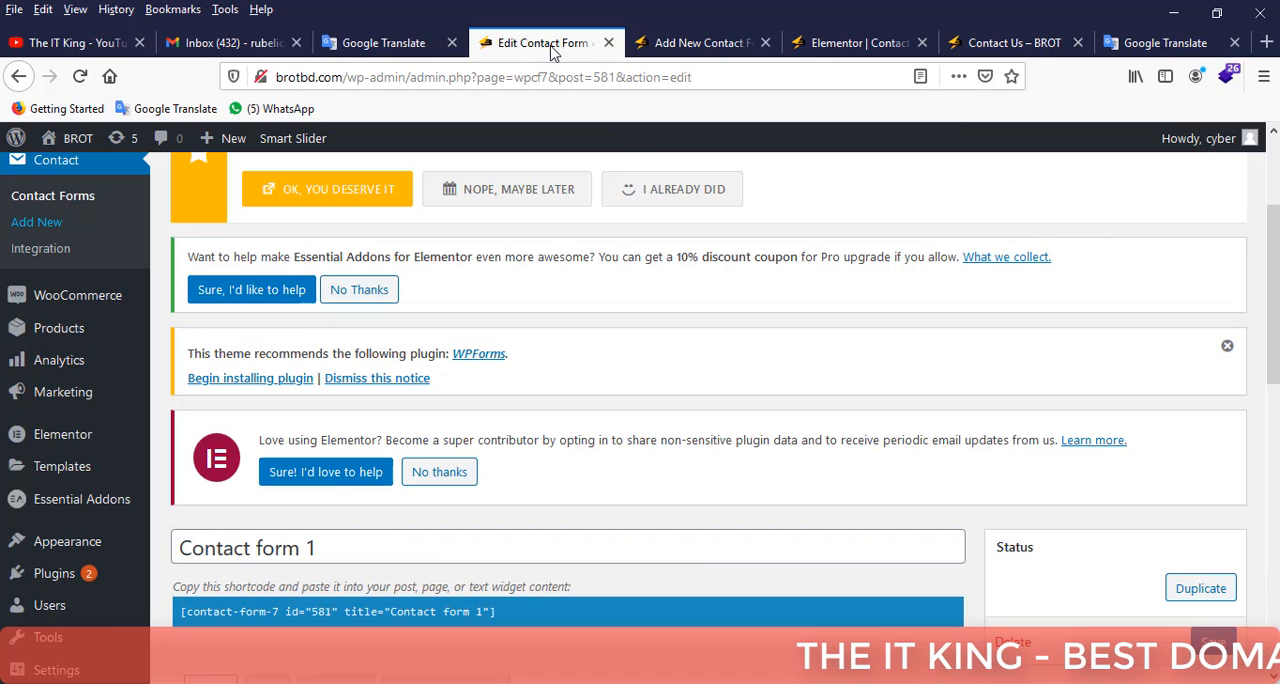
scroll(537, 254, down, 5)
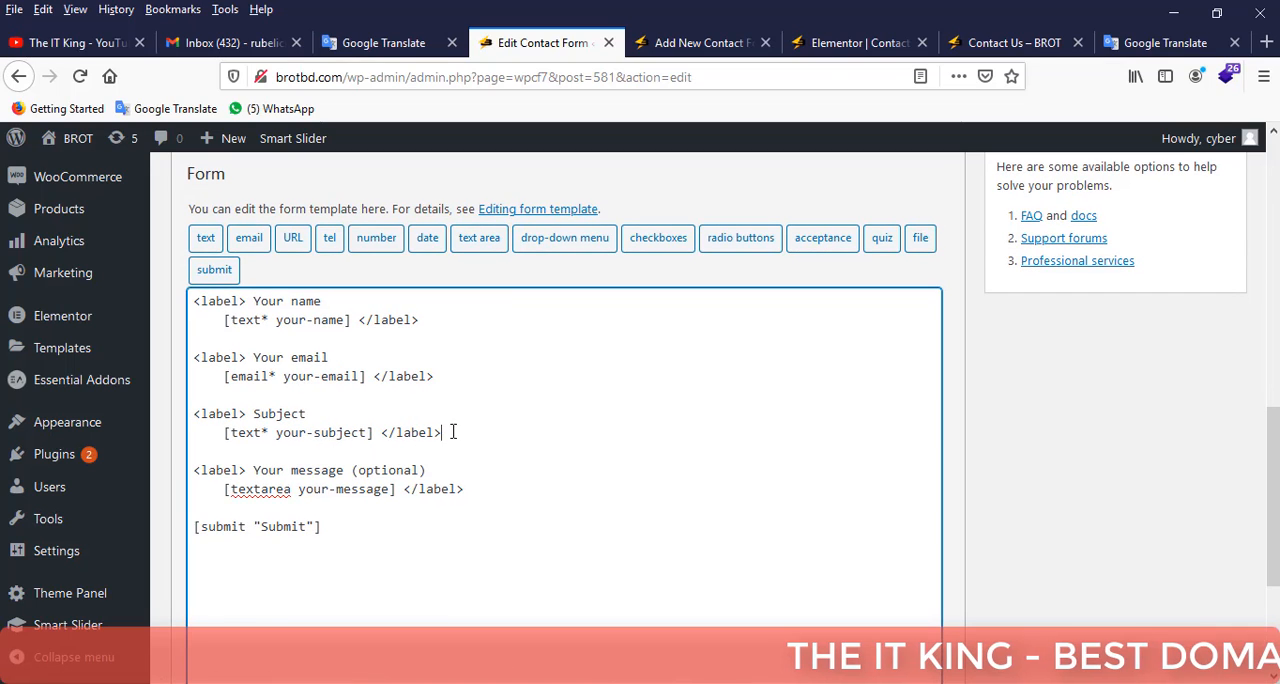
drag(451, 431, 192, 413)
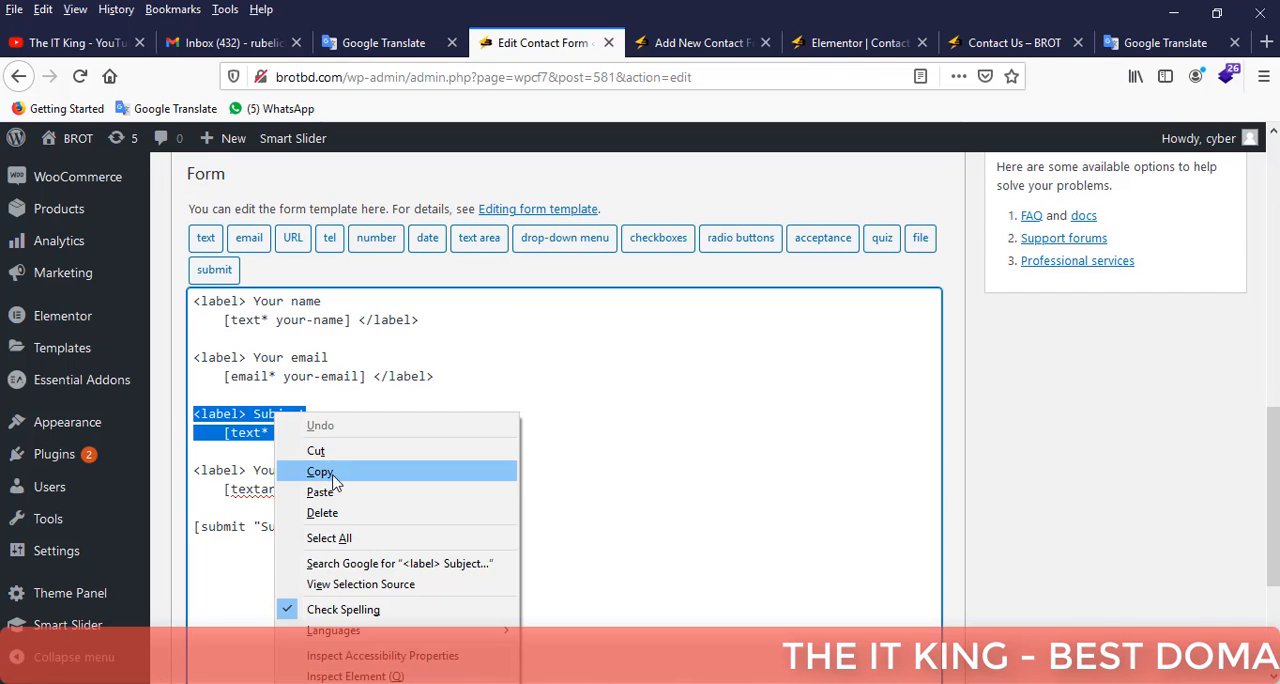
click(329, 472)
click(716, 50)
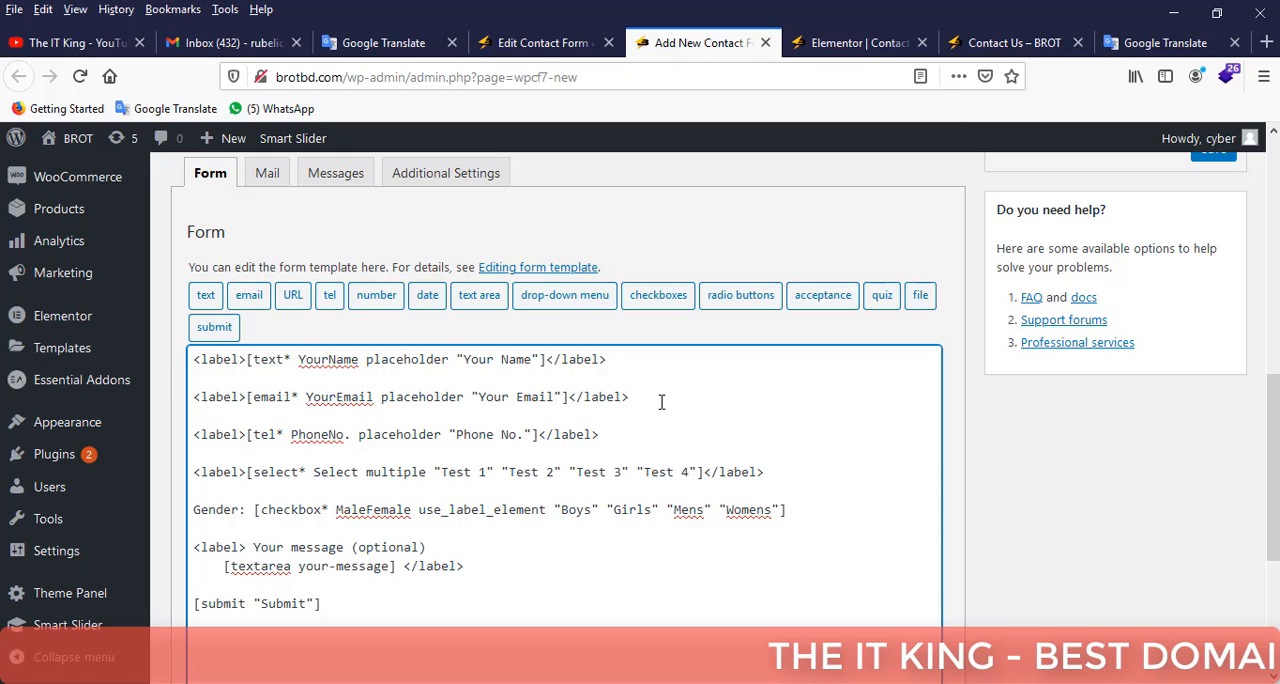
key(Return)
key(Return)
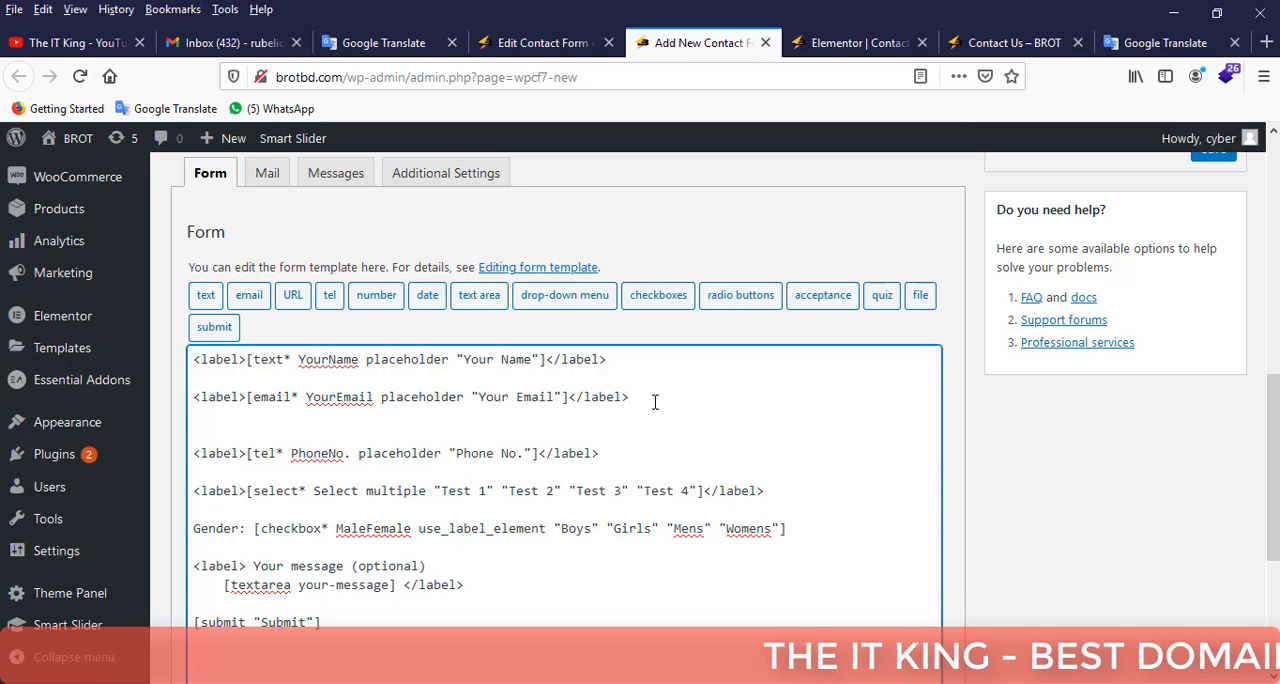
key(ctrl+v)
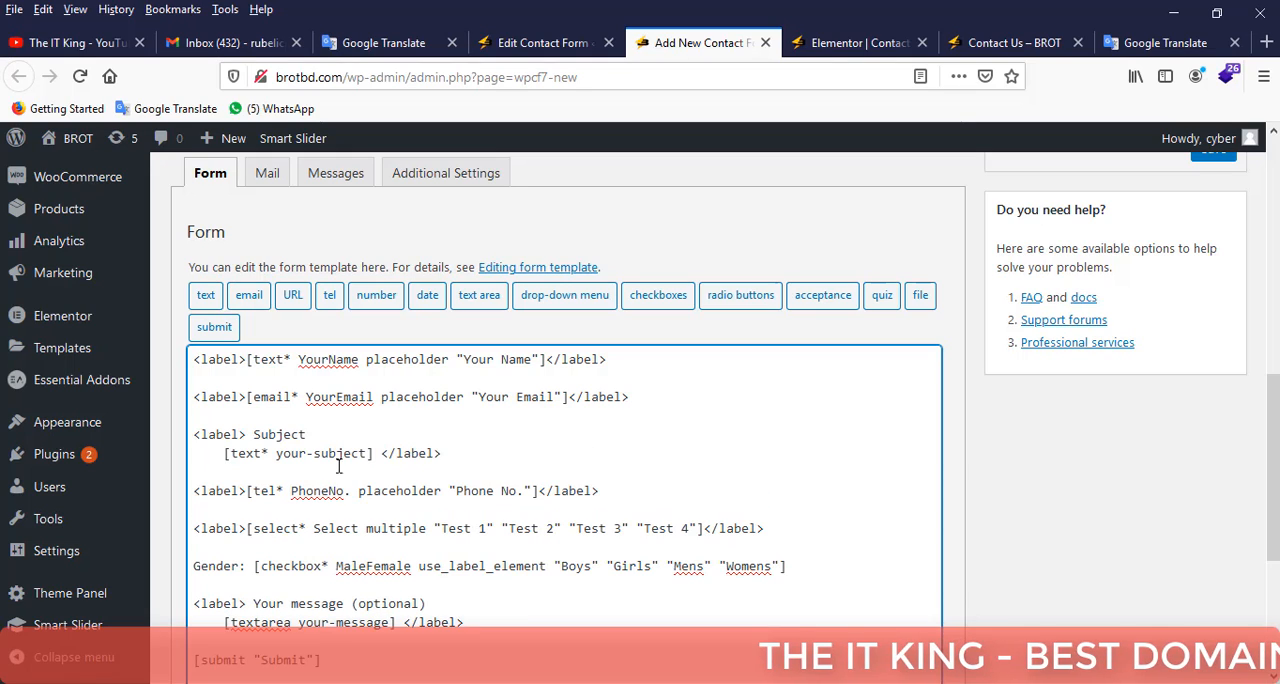
Join the pasted Subject label and its text tag onto a single line.
drag(226, 455, 159, 455)
key(BackSpace)
key(BackSpace)
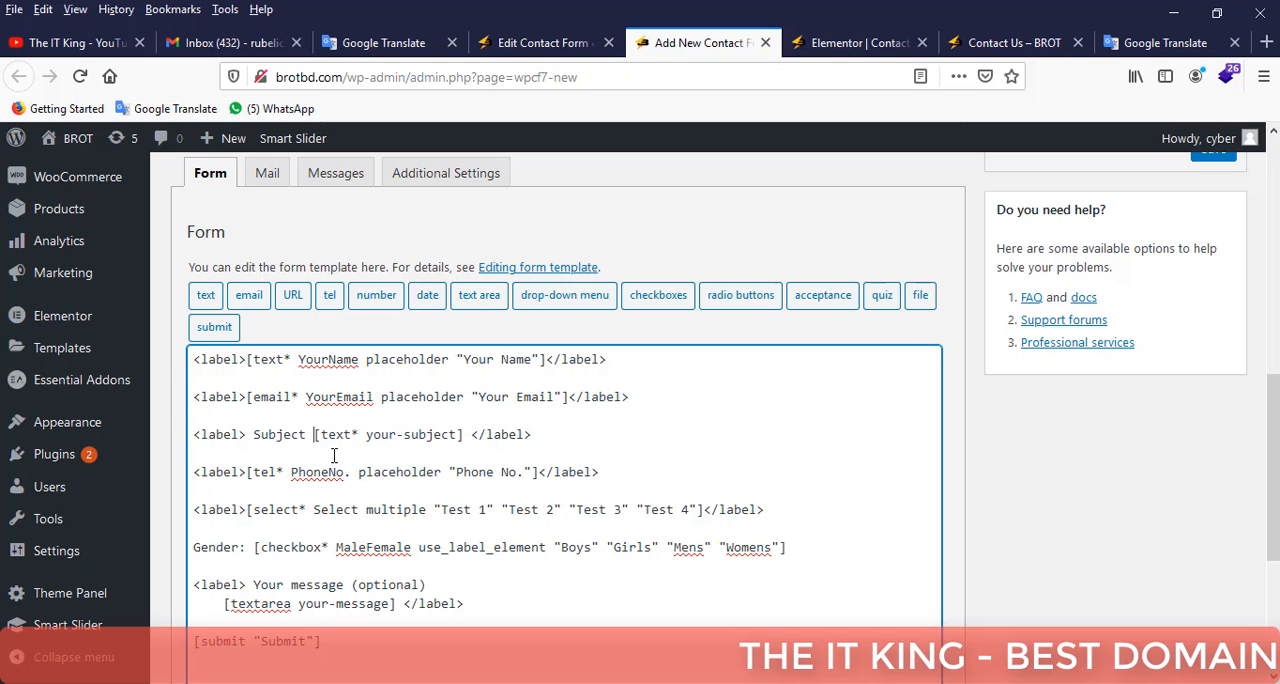
click(551, 431)
Duplicate the Subject label line below the Gender line and strip its contents, leaving an empty <label></label> pair.
scroll(285, 453, down, 2)
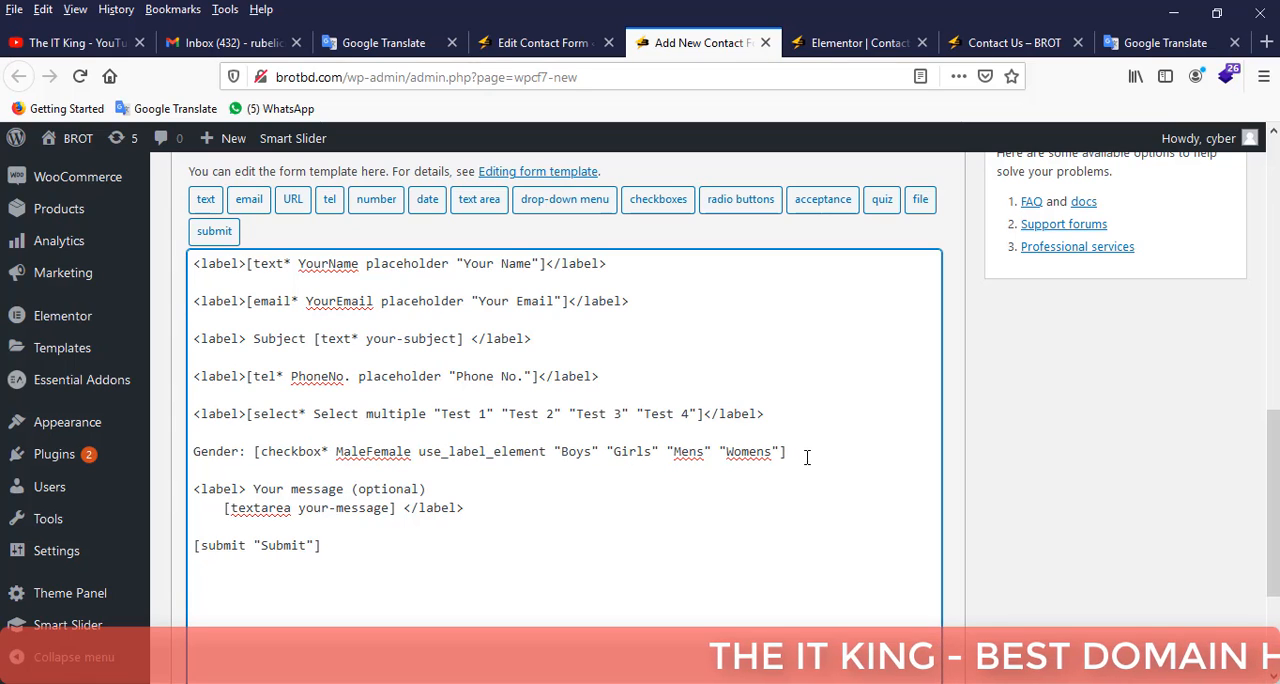
key(Return)
key(Return)
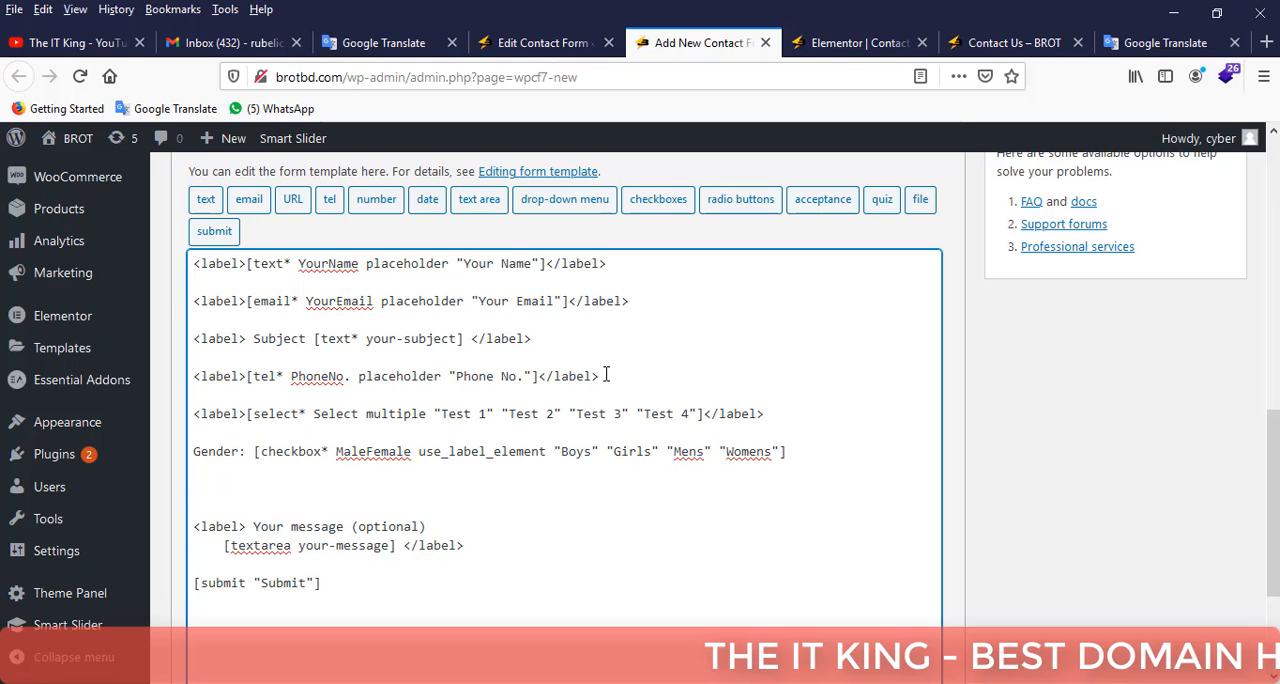
drag(541, 337, 150, 340)
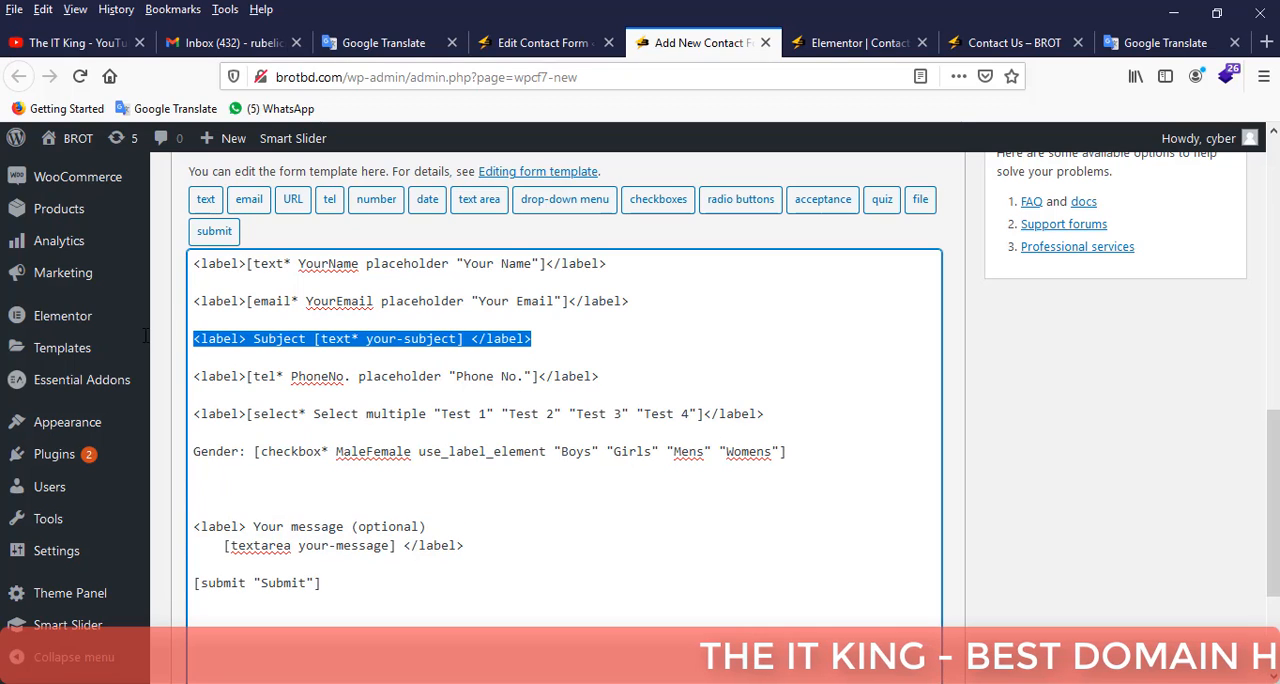
click(207, 489)
key(ctrl+v)
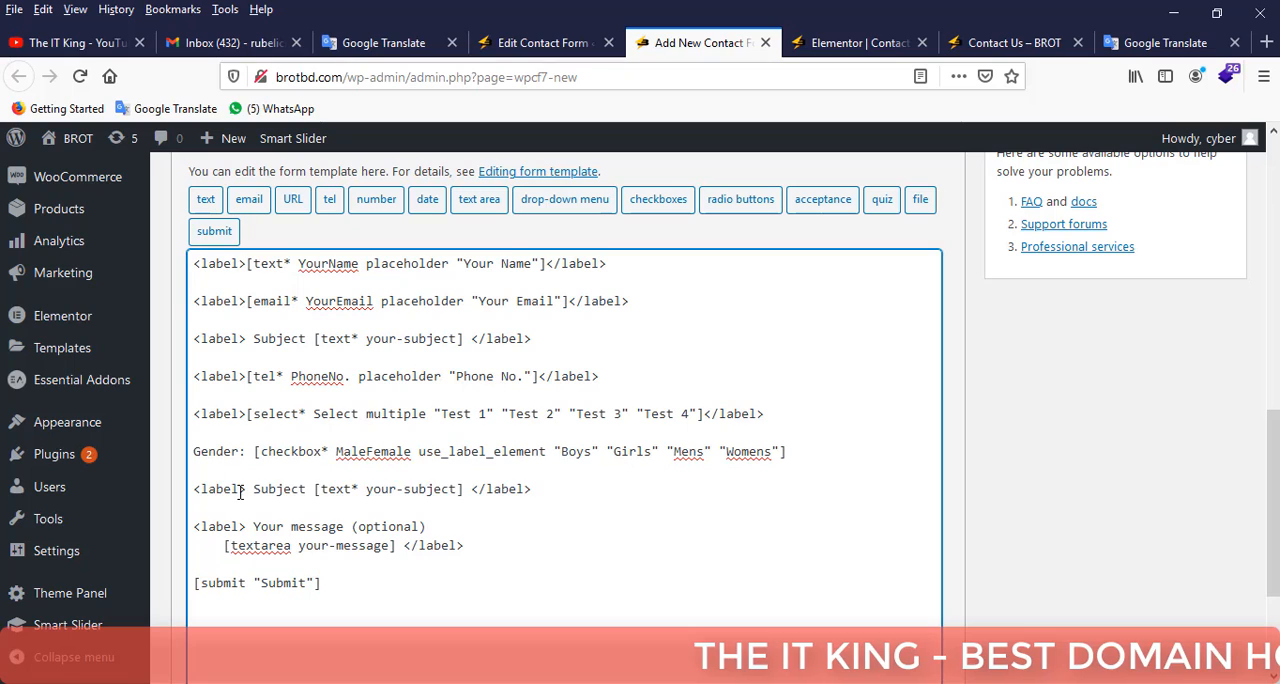
drag(248, 488, 467, 489)
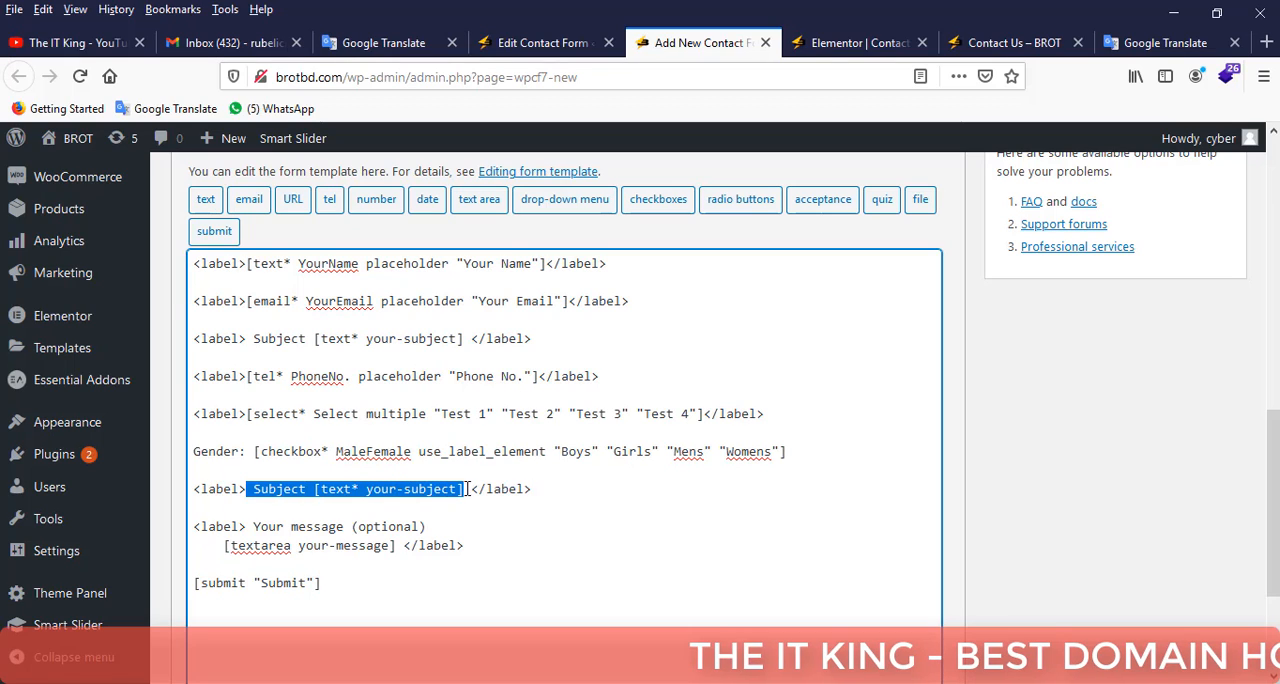
key(Delete)
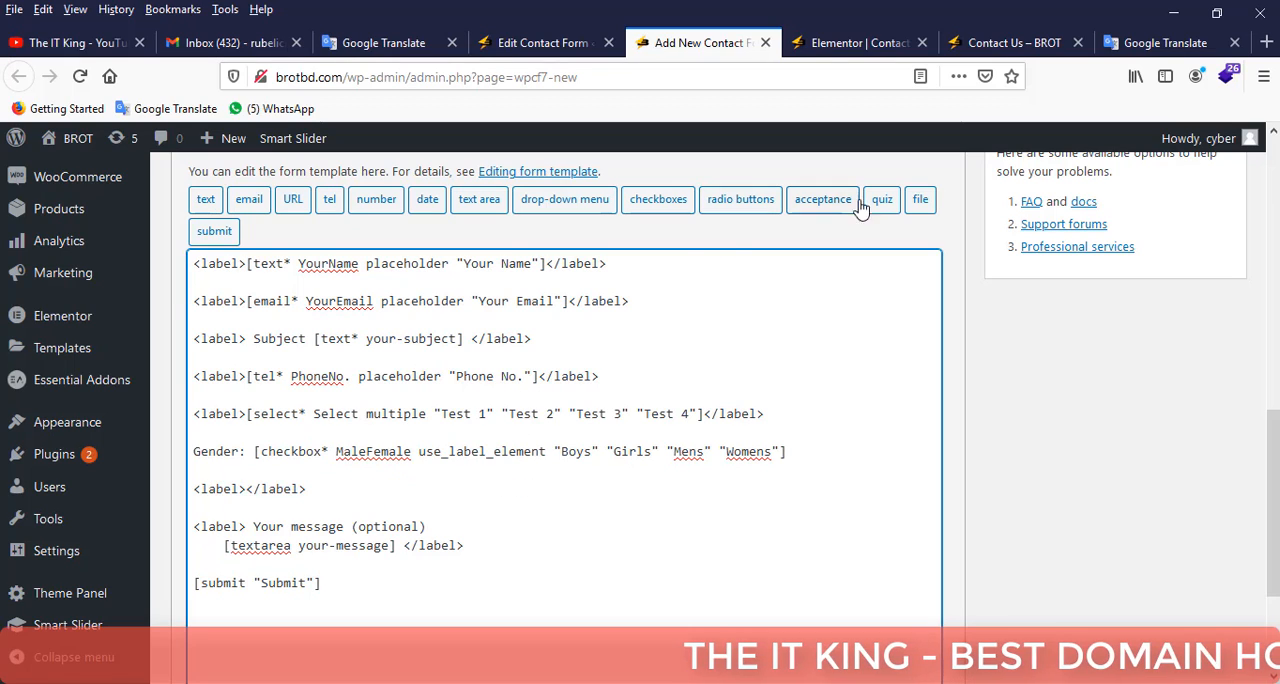
Start a file upload tag inside the empty label, make it required, and name it "Drop Your File".
click(920, 205)
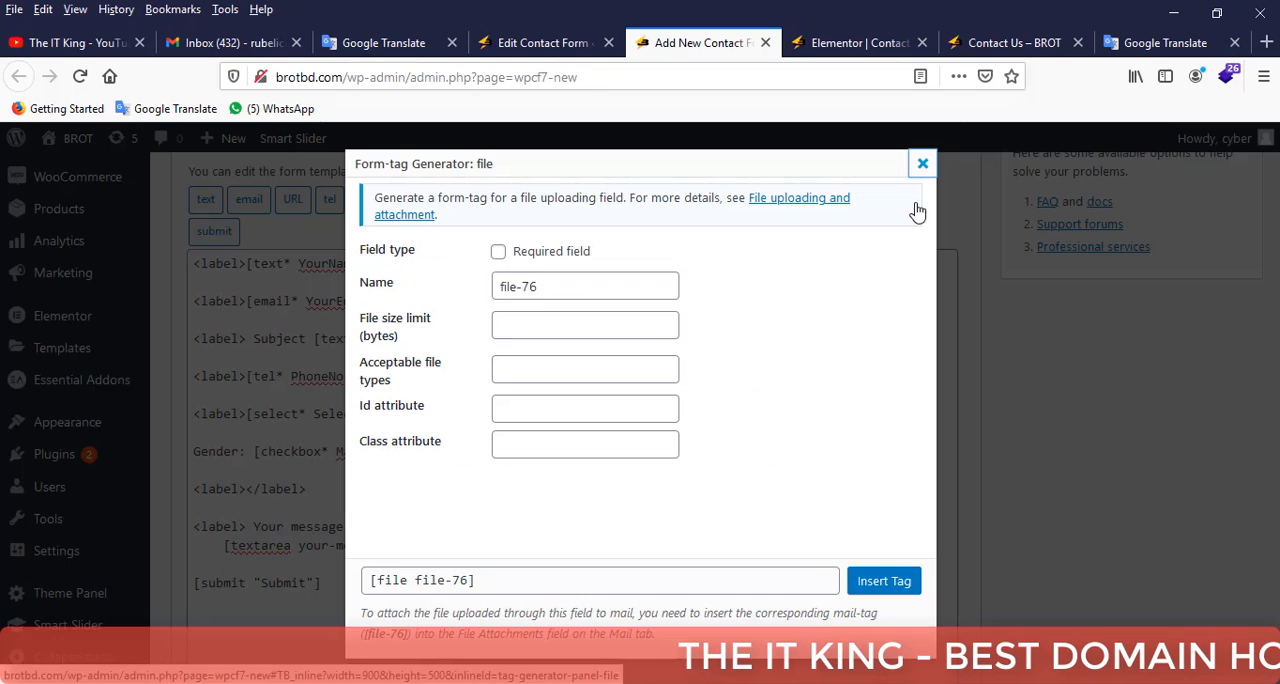
click(498, 252)
drag(569, 287, 478, 287)
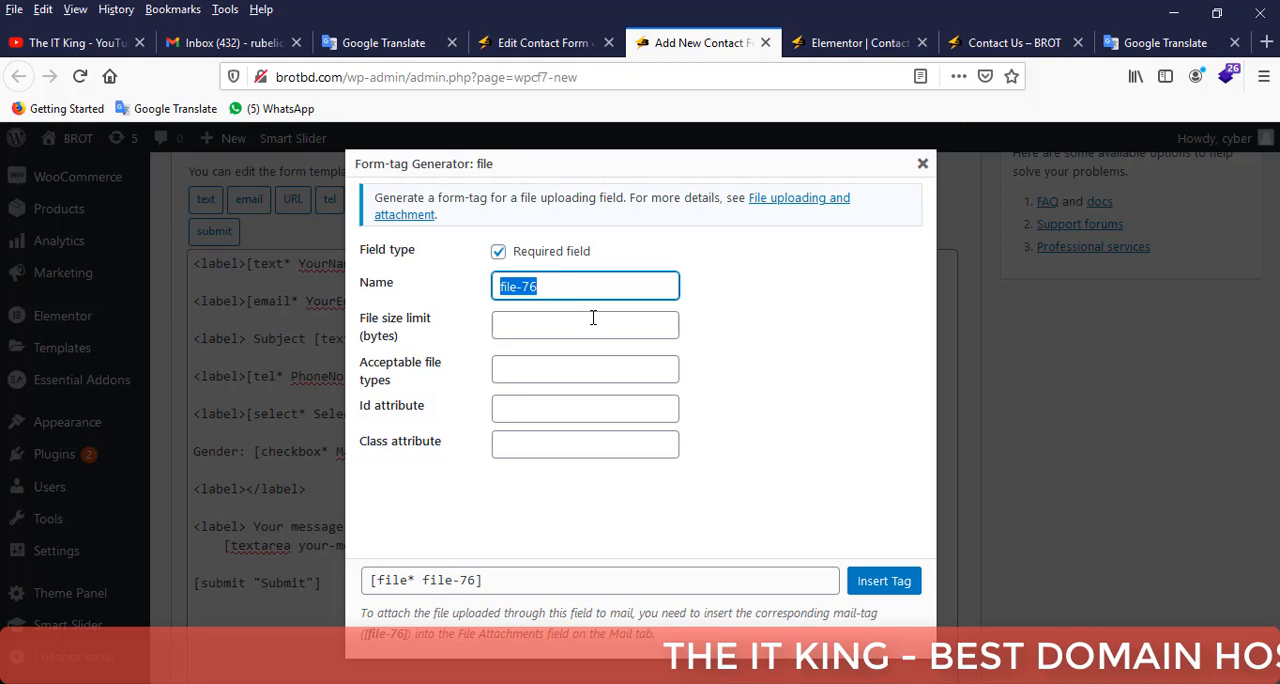
text(Drop )
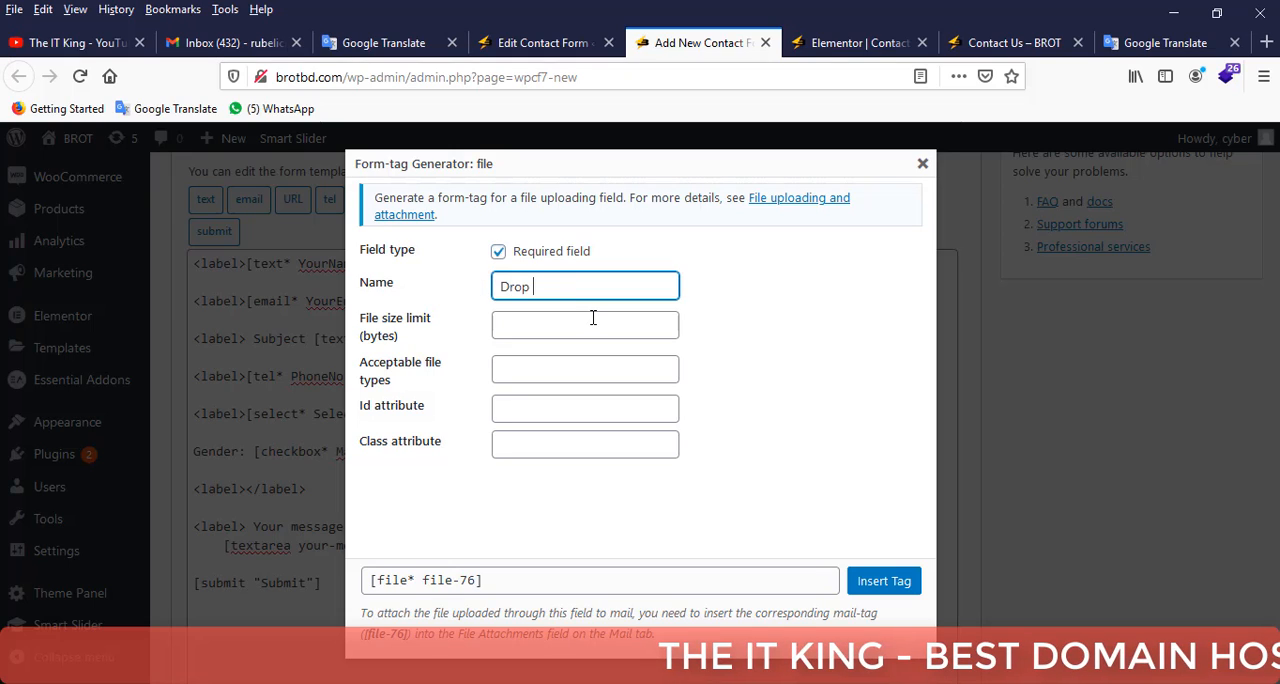
text(Your File)
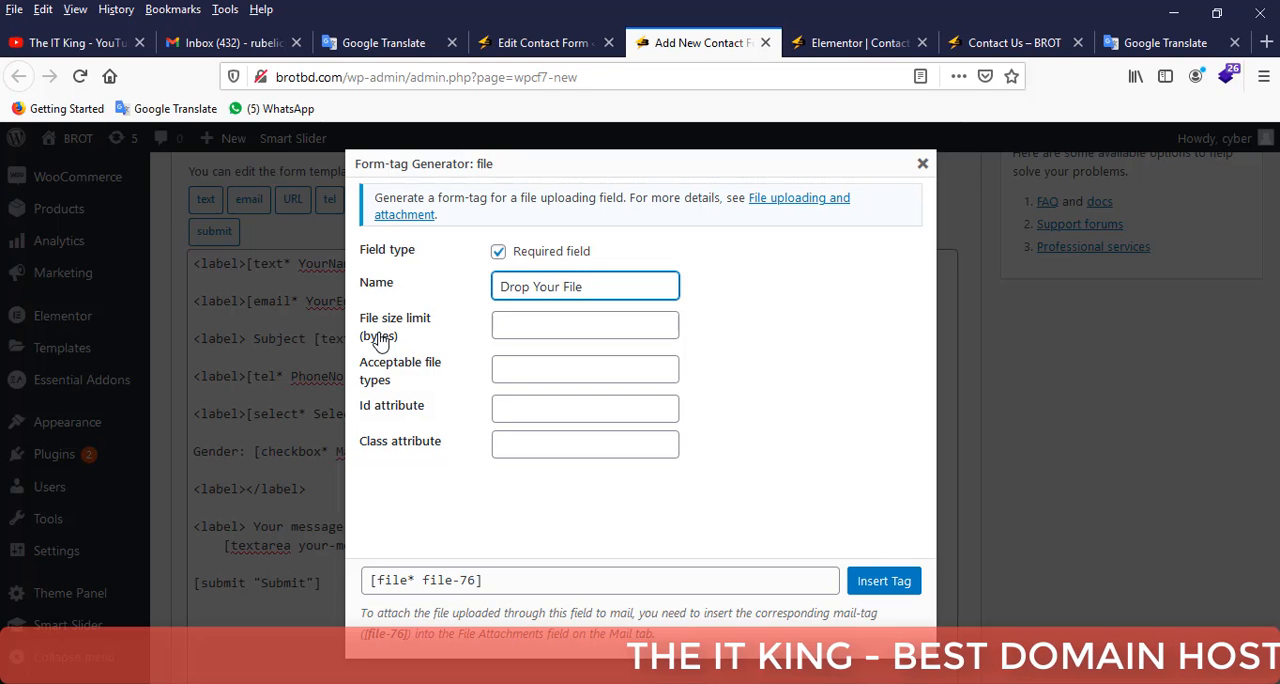
Search Google for "kilo bytes to mb" in a new browser tab.
click(1267, 45)
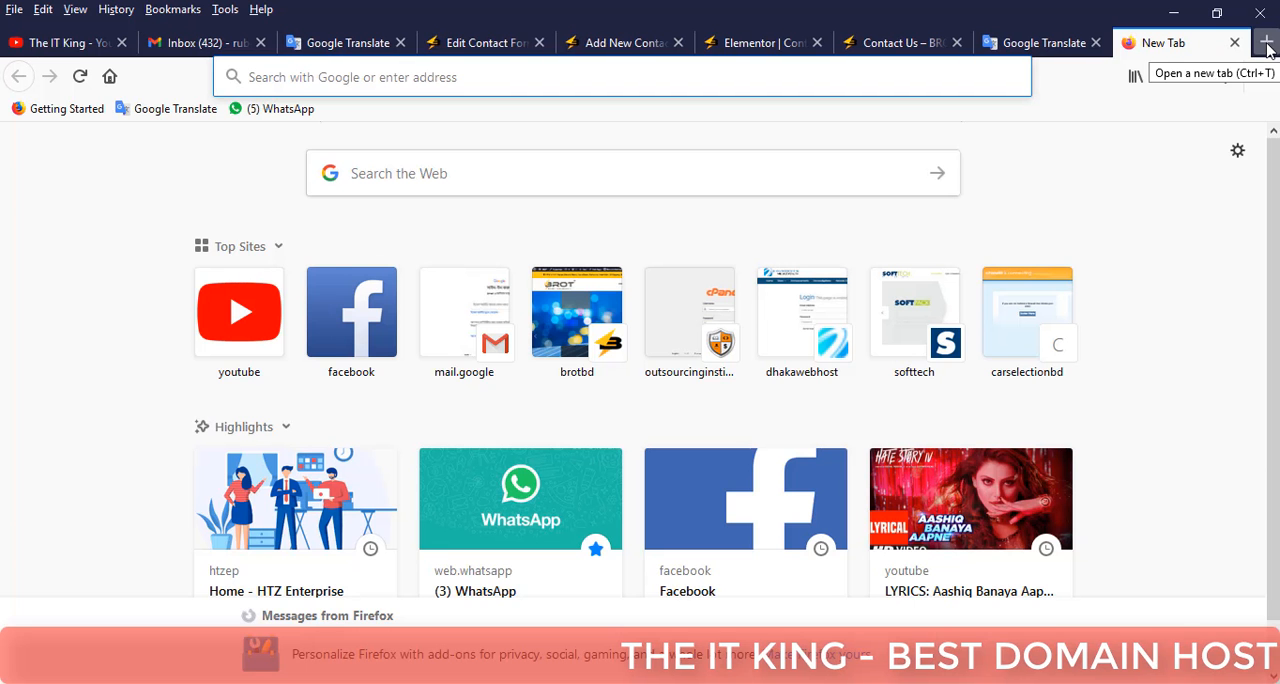
text(kil)
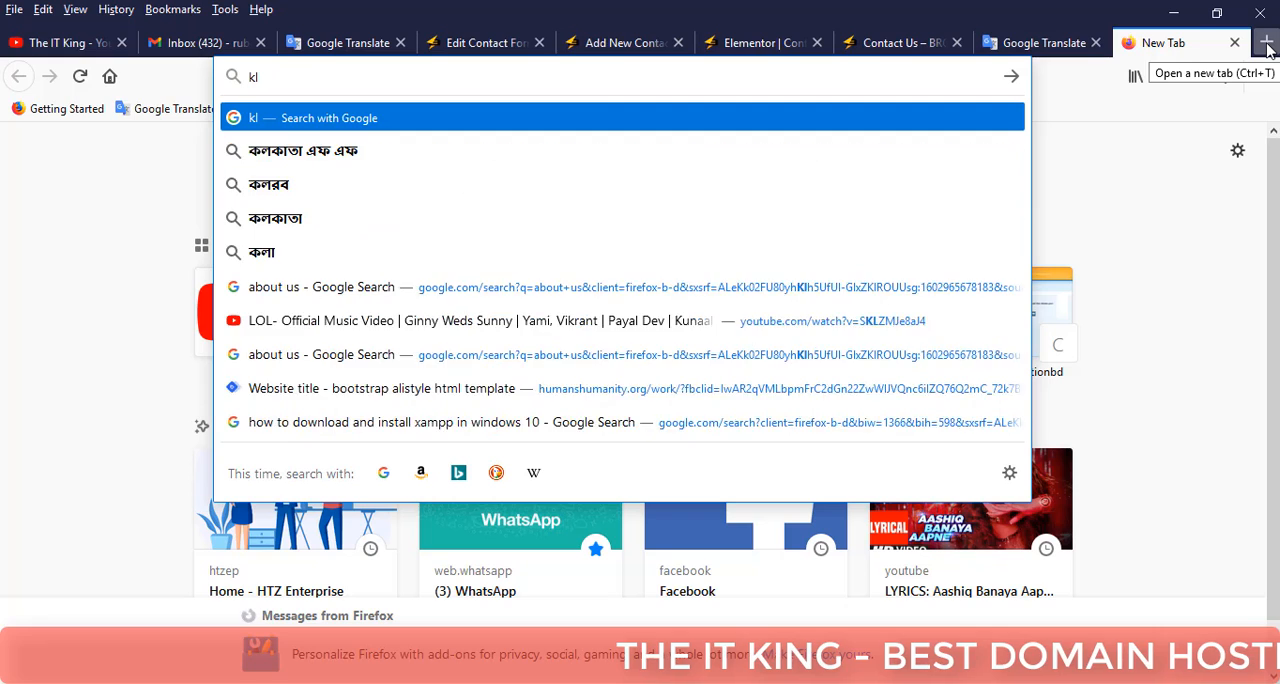
text(o)
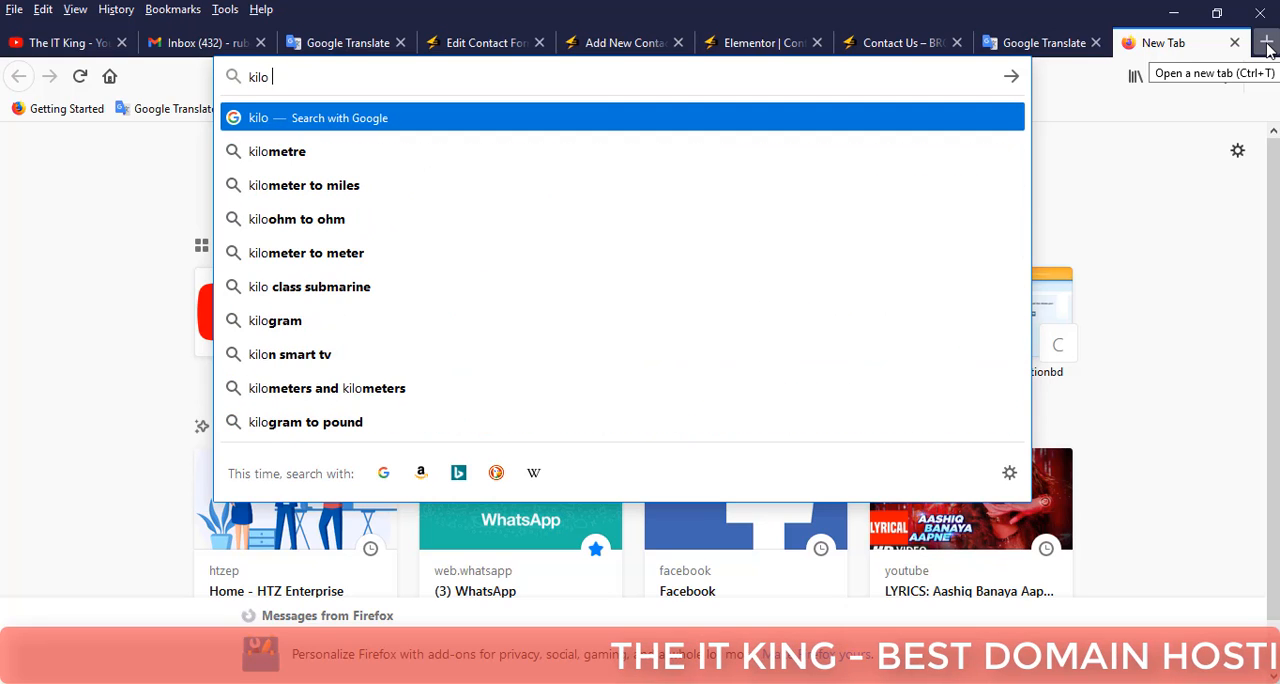
text( byte)
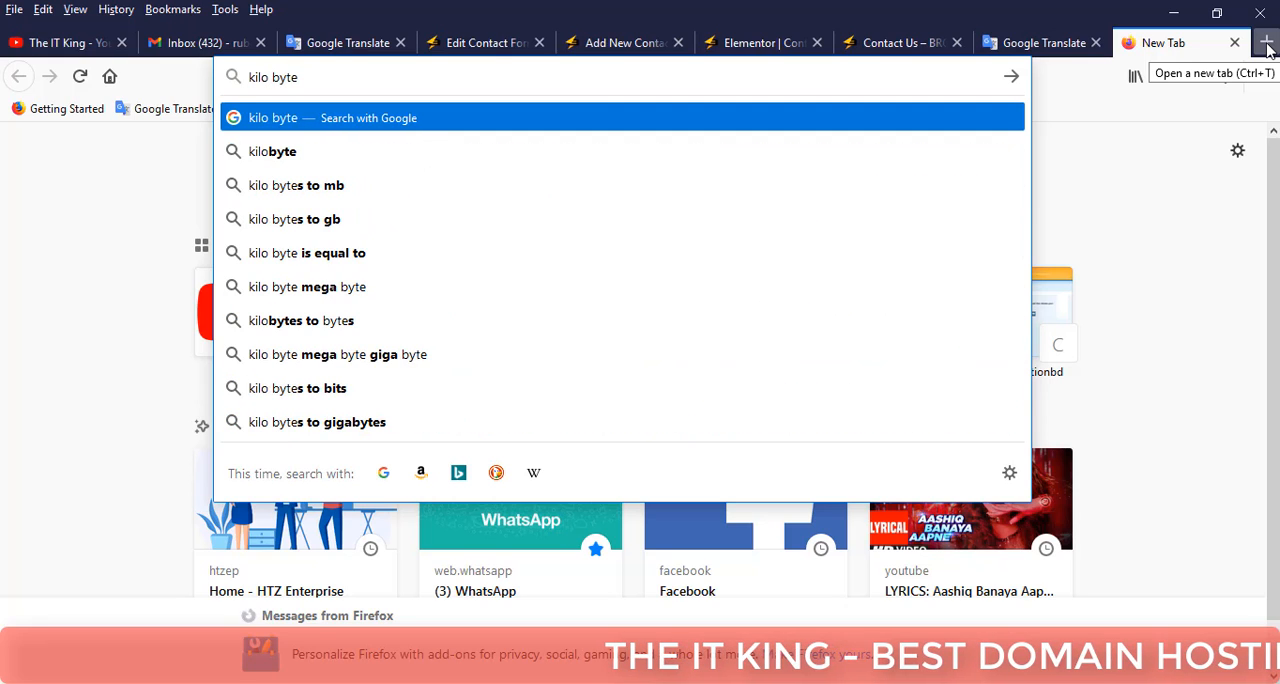
click(326, 188)
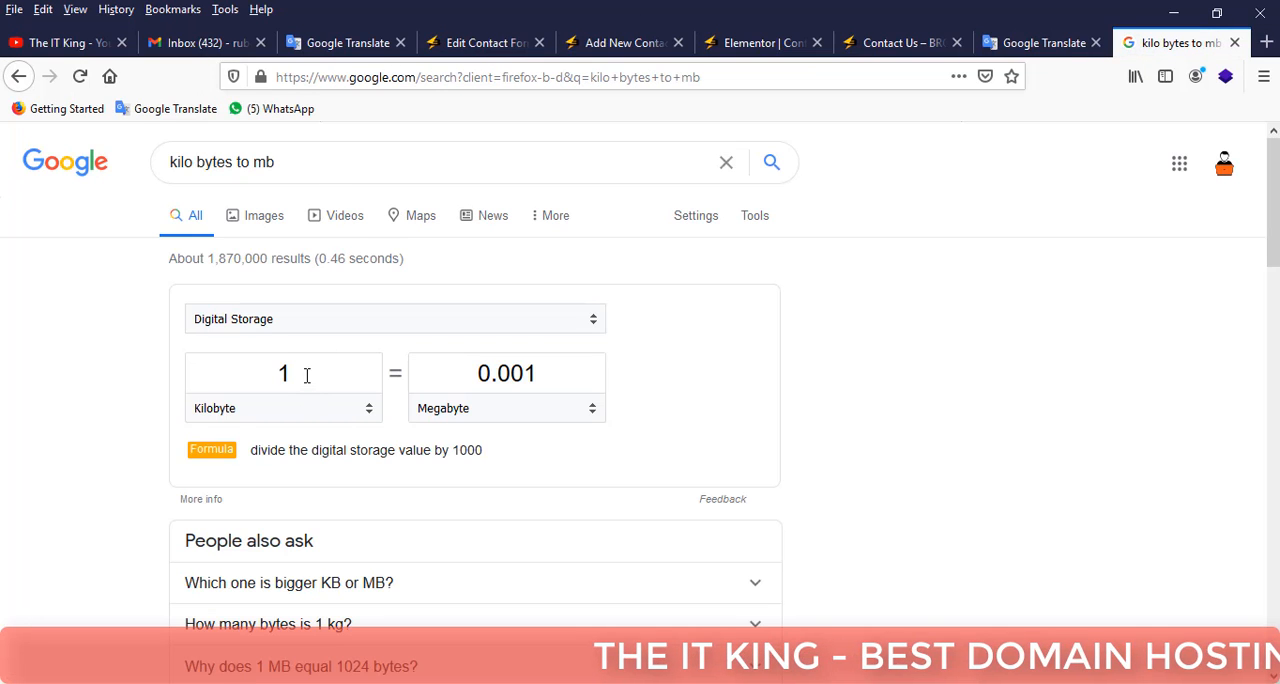
Convert 1024 kilobytes to megabytes in the Google unit converter.
click(307, 375)
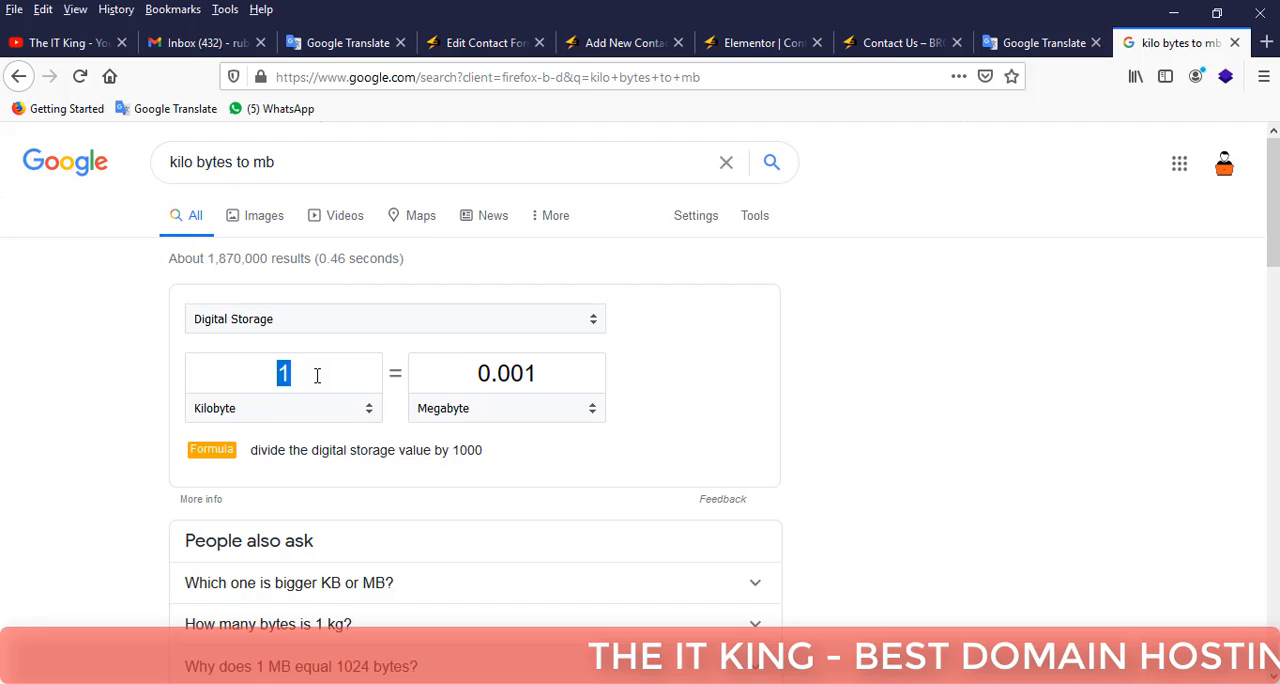
double_click(327, 373)
double_click(335, 372)
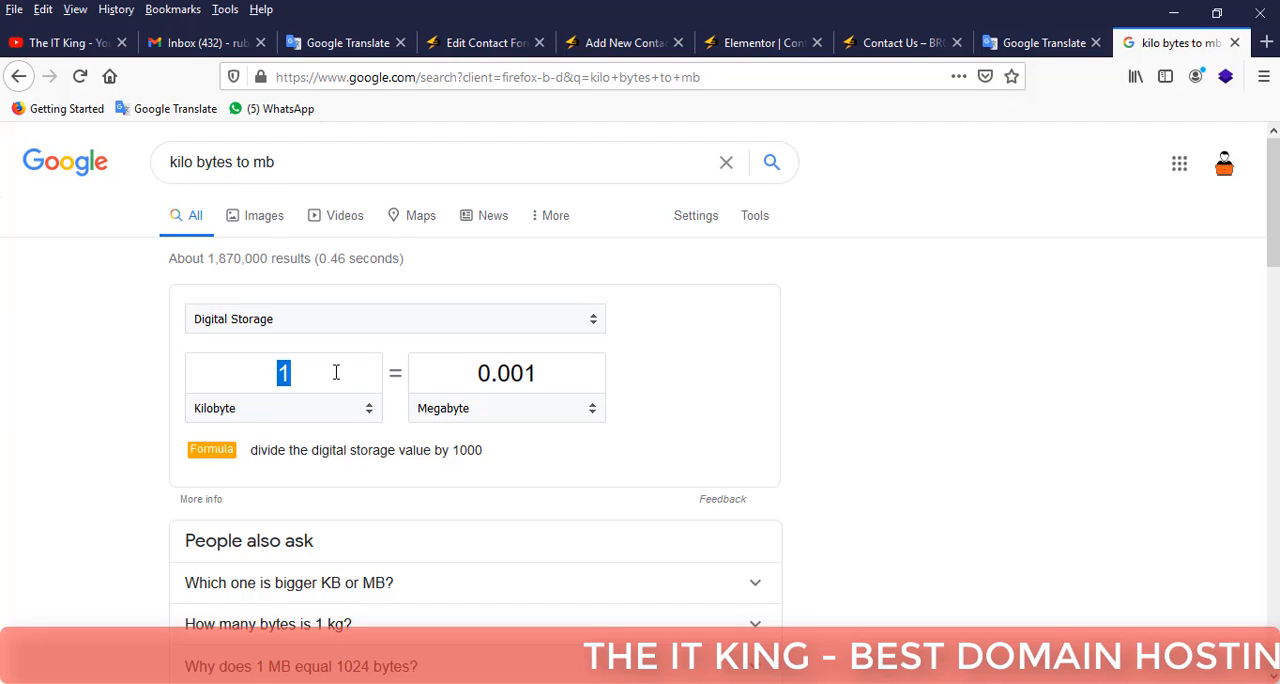
text(102)
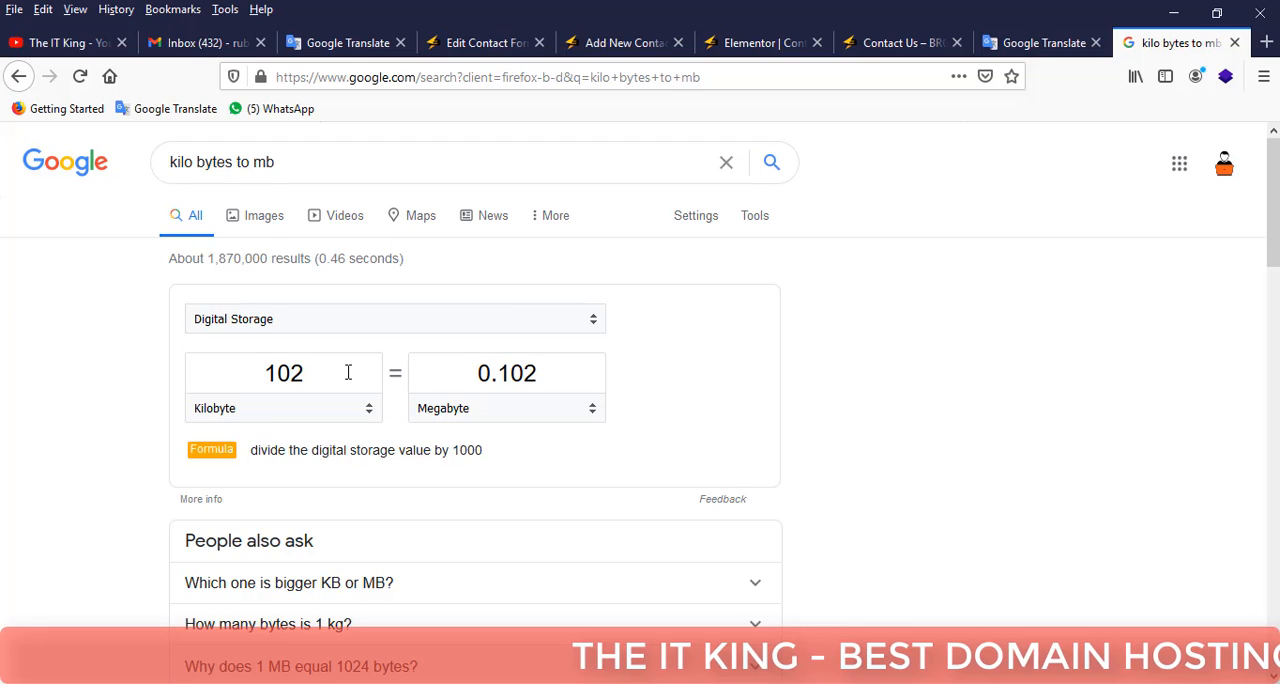
text(4)
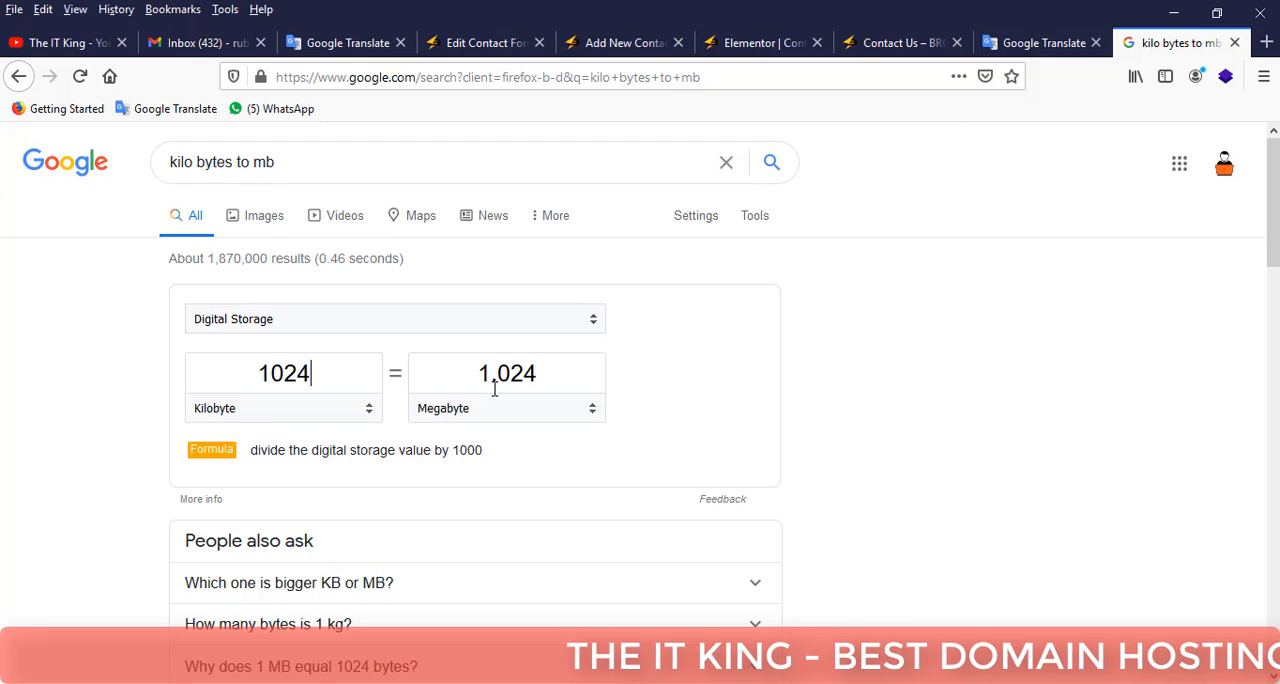
click(470, 410)
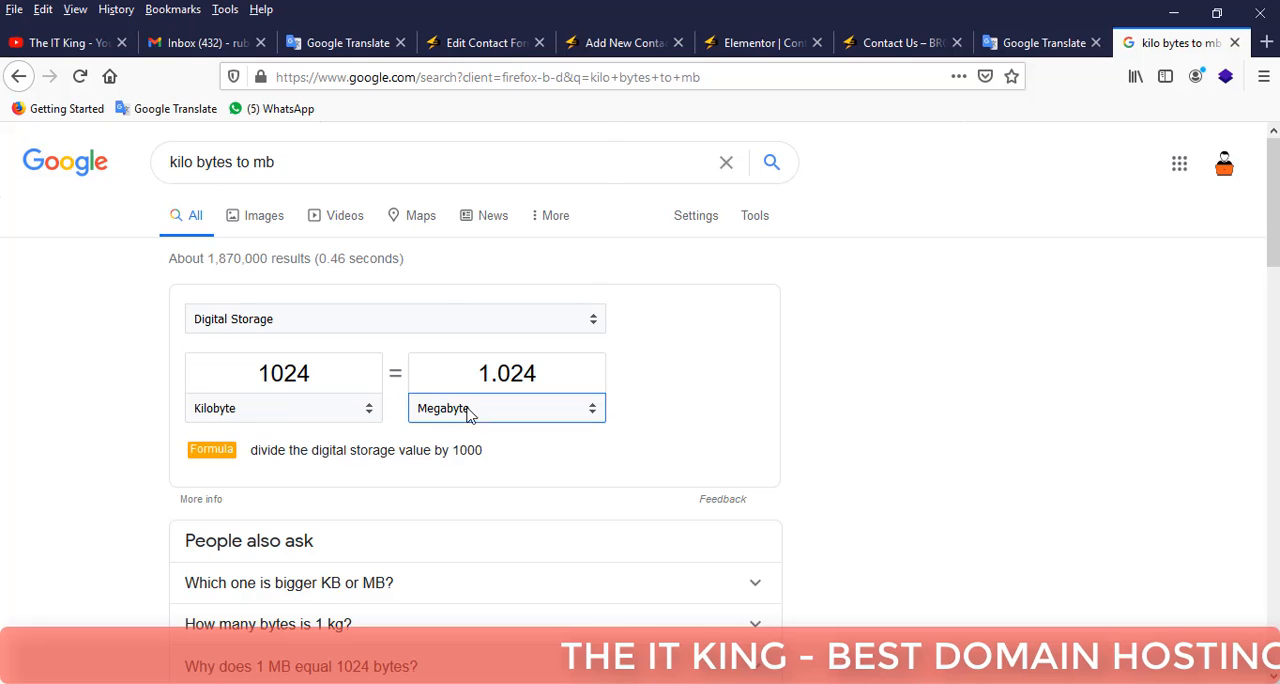
click(705, 400)
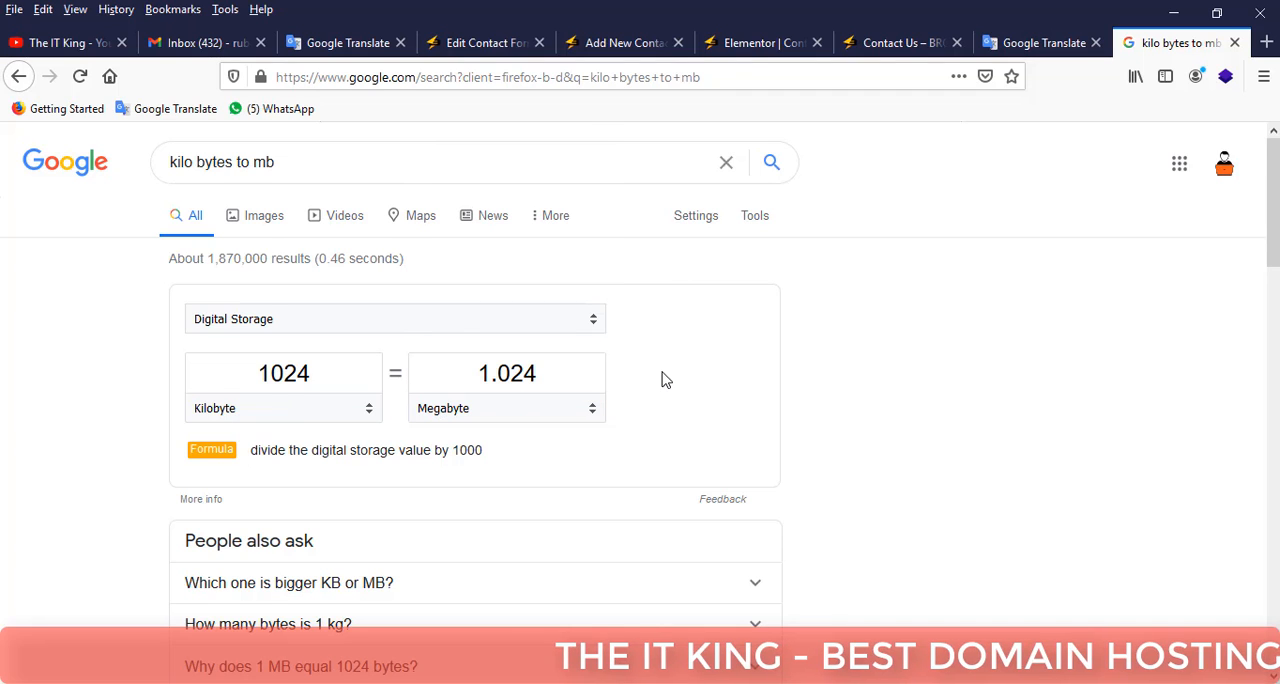
scroll(665, 380, down, 2)
scroll(523, 358, up, 2)
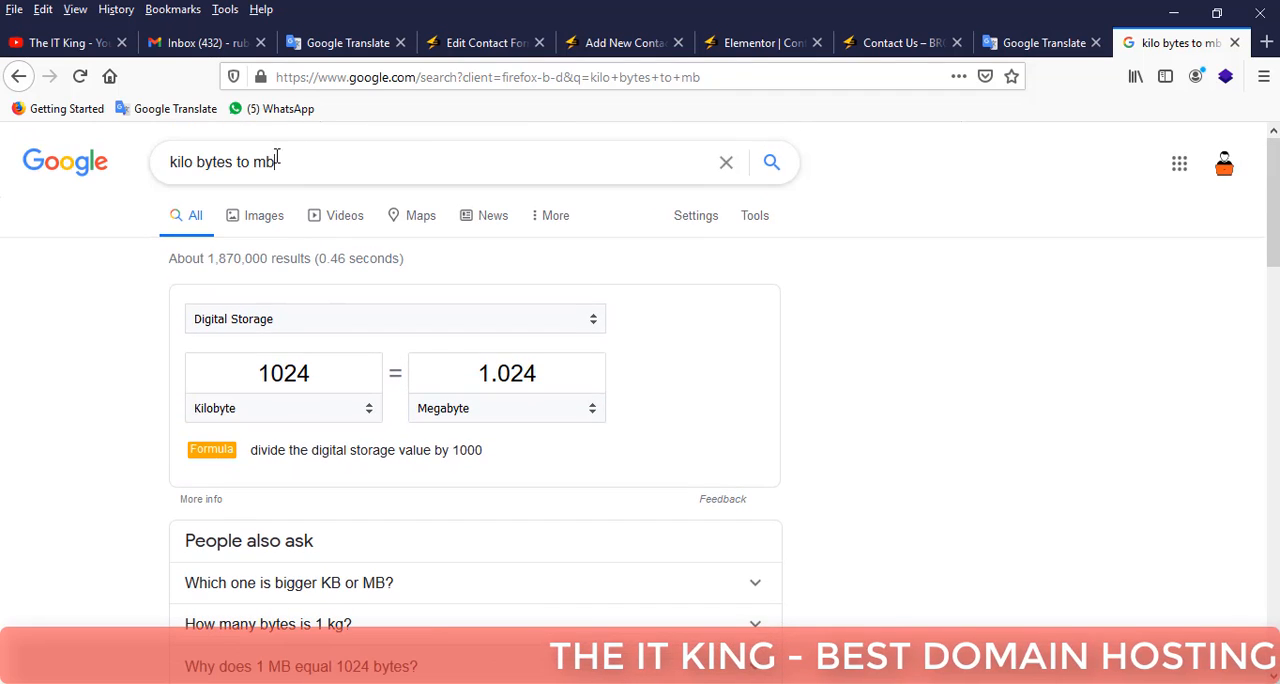
Search Google for "megabyte to byte" and convert 1024 megabytes to bytes.
drag(276, 160, 151, 158)
text(mega)
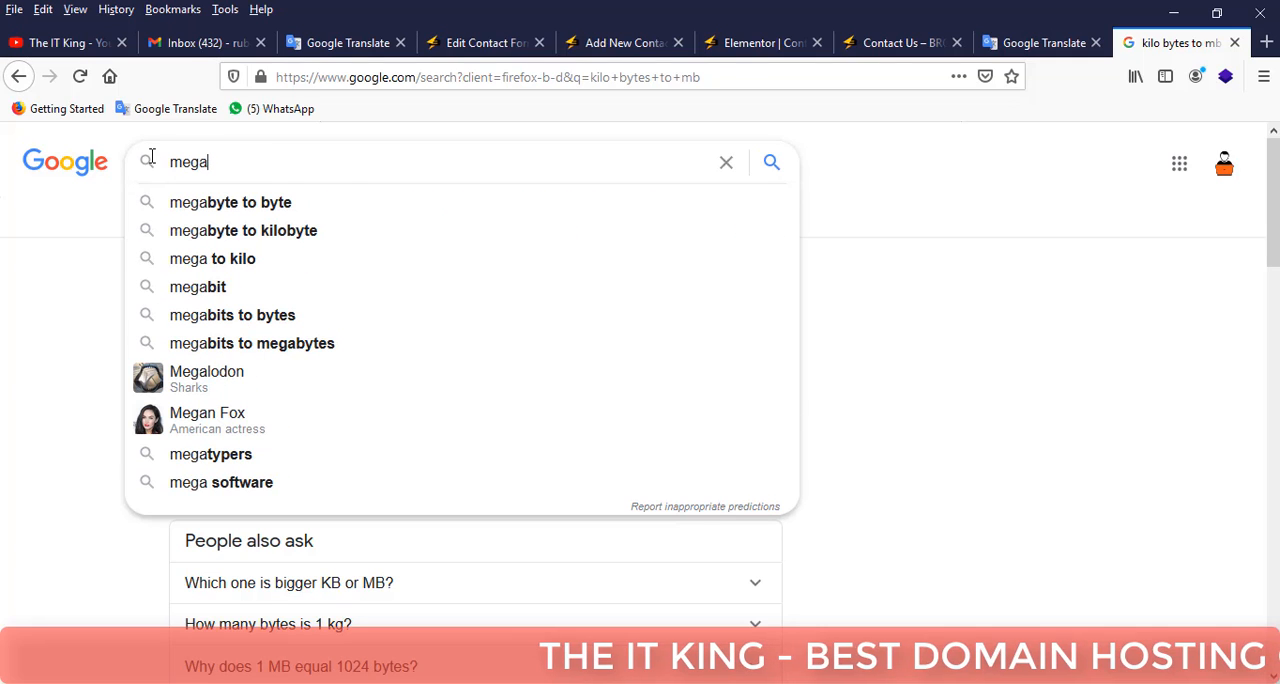
click(230, 204)
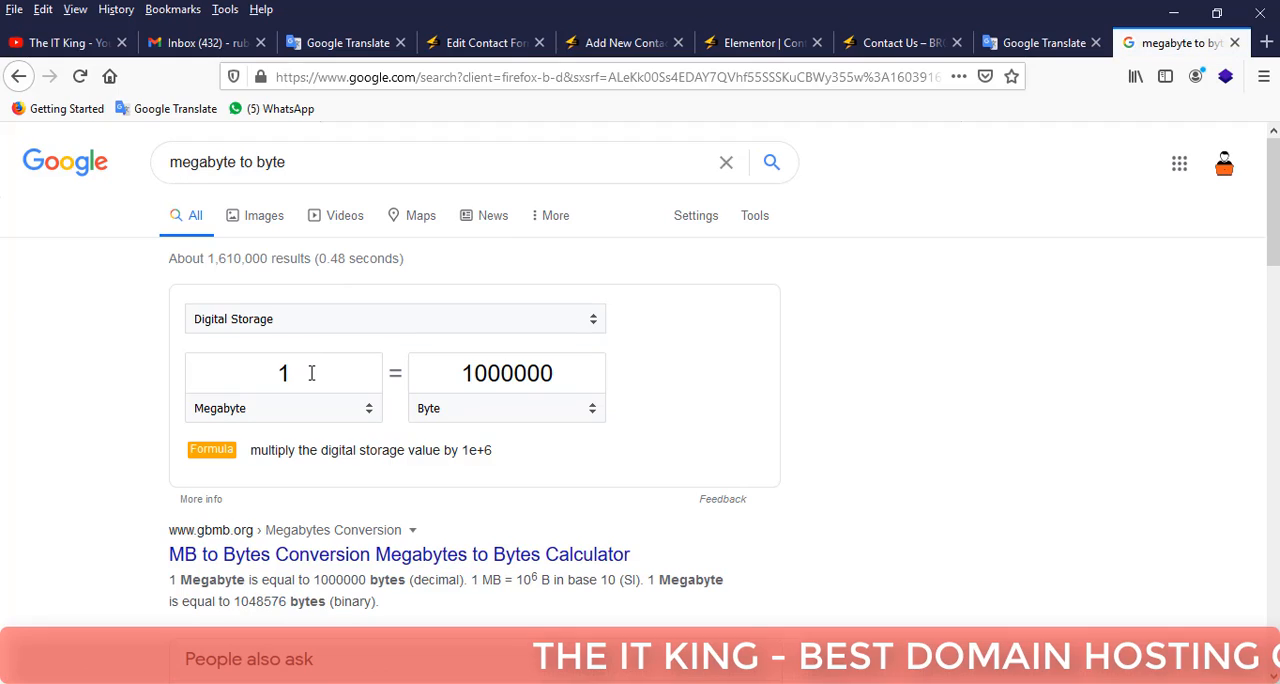
double_click(311, 373)
text(1024)
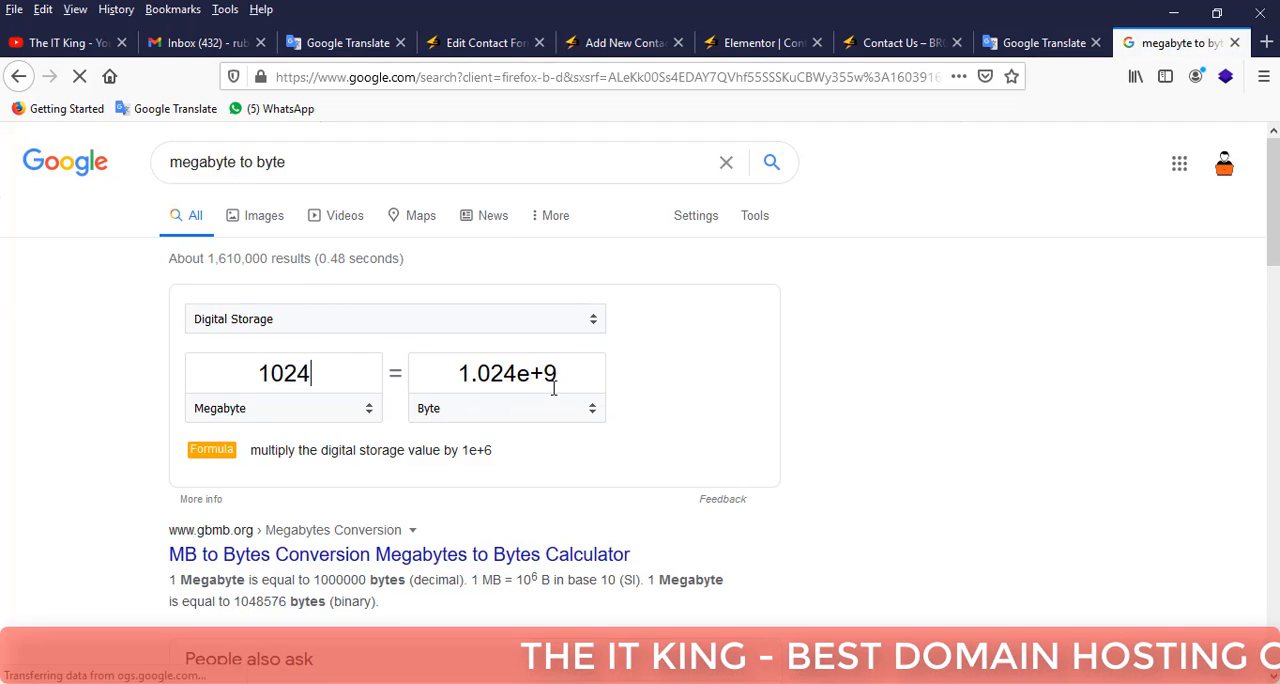
double_click(585, 374)
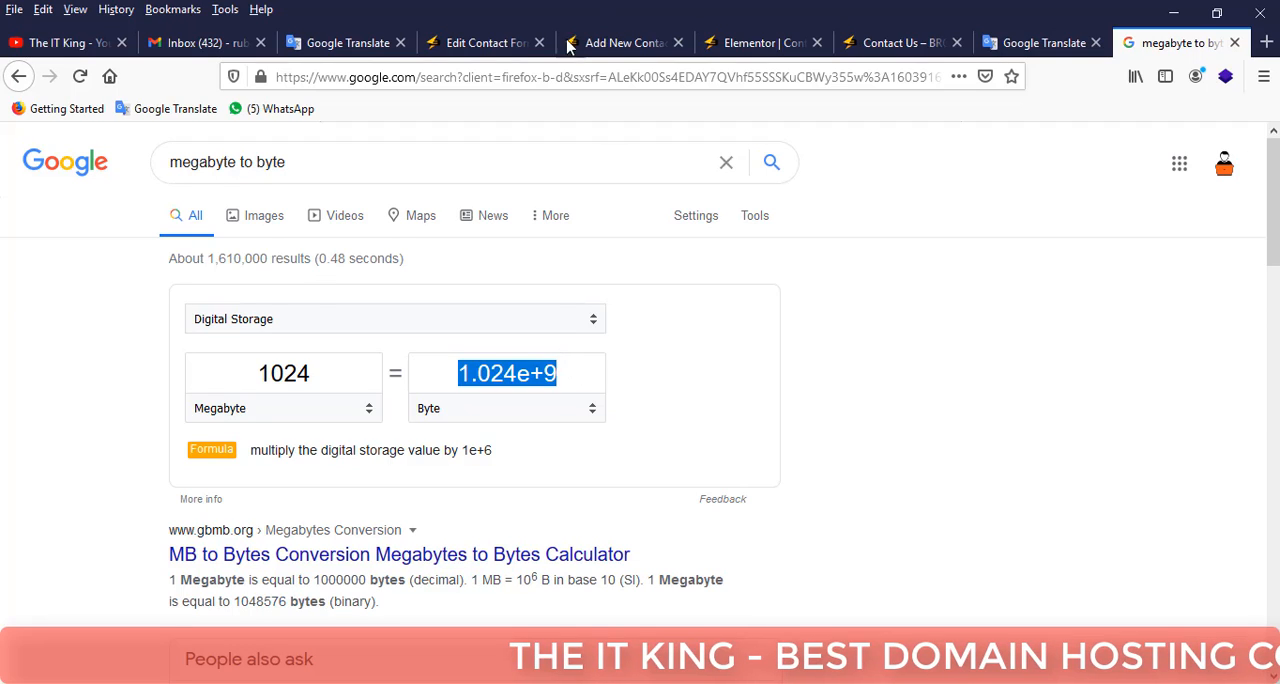
Copy the 1024 megabyte figure from the converter and paste it as the file size limit in the new form's file tag.
click(326, 372)
double_click(240, 373)
right_click(288, 370)
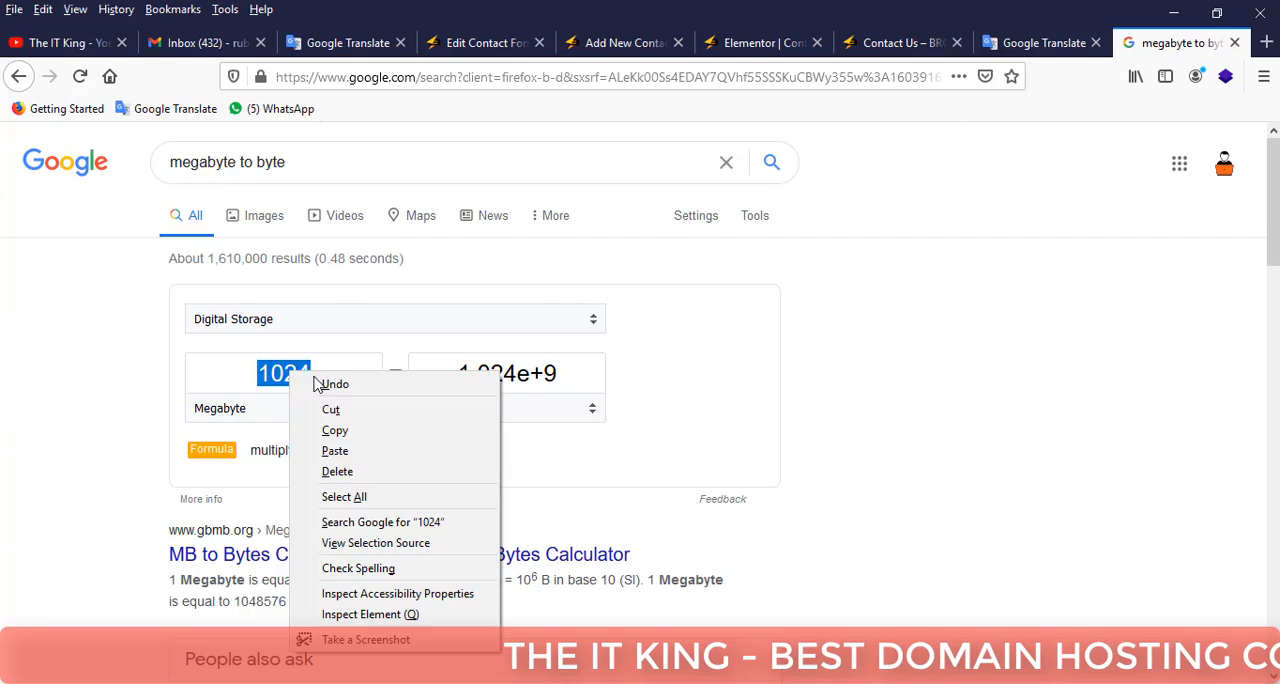
click(320, 437)
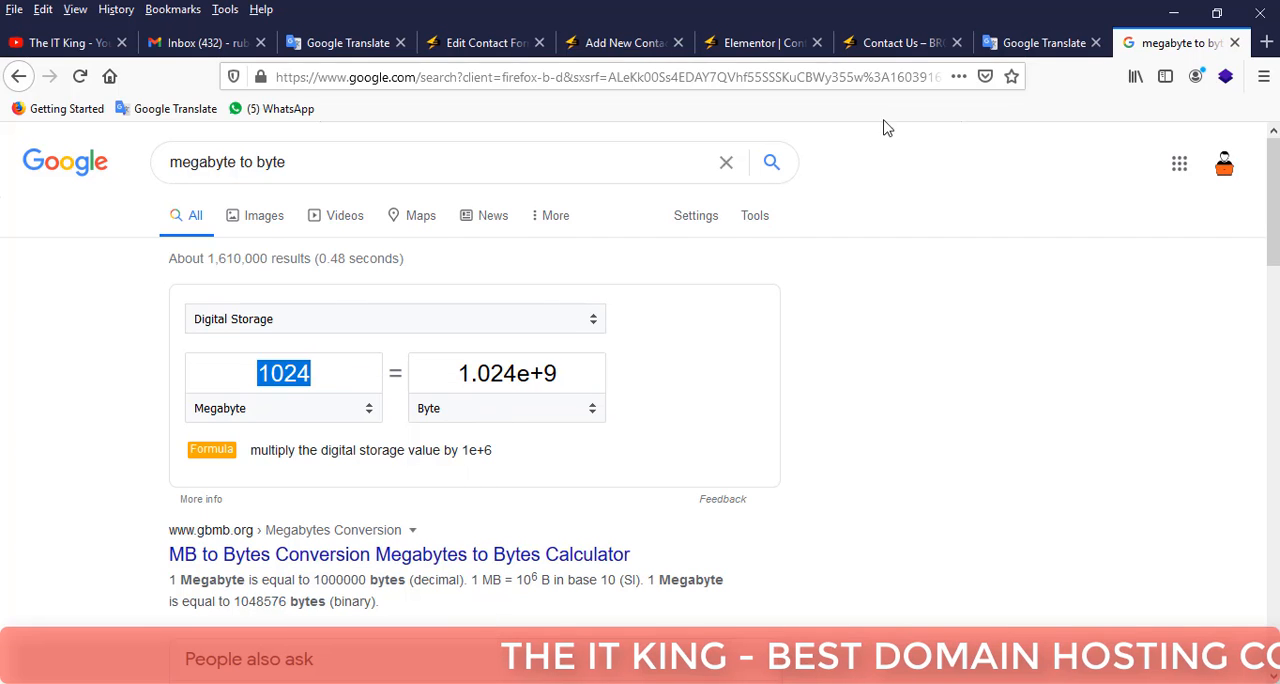
click(910, 42)
click(743, 42)
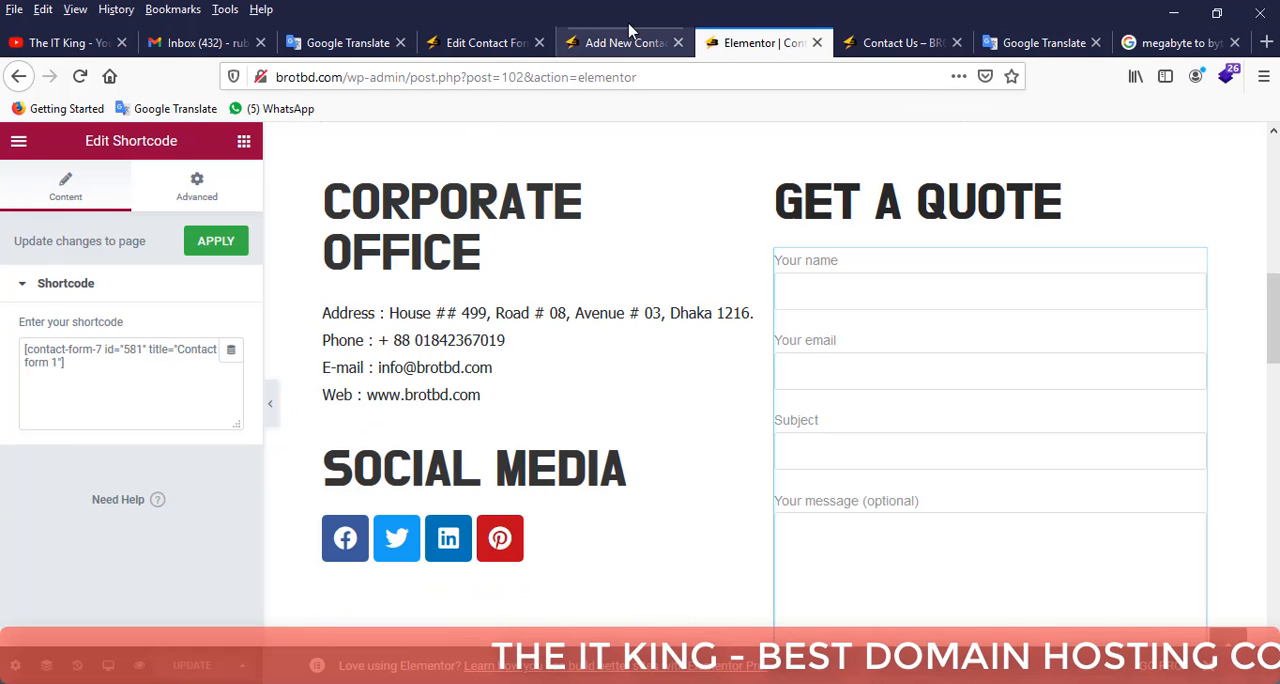
click(600, 42)
click(549, 325)
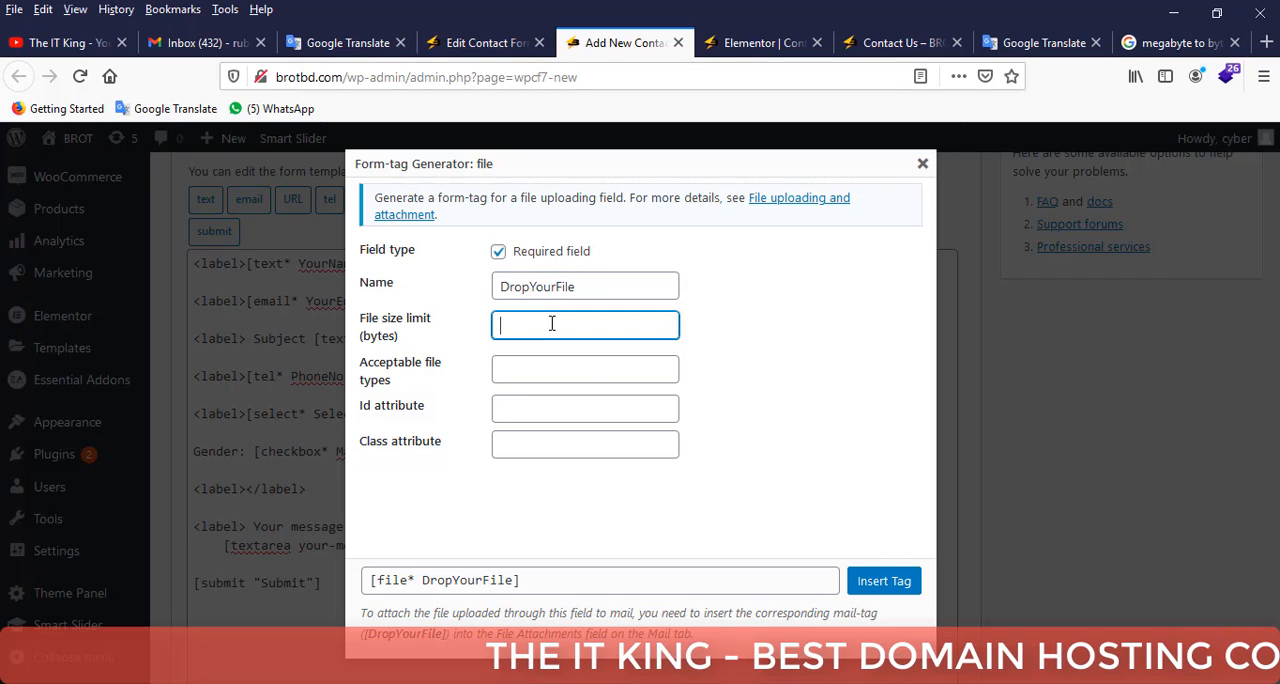
right_click(549, 325)
click(590, 400)
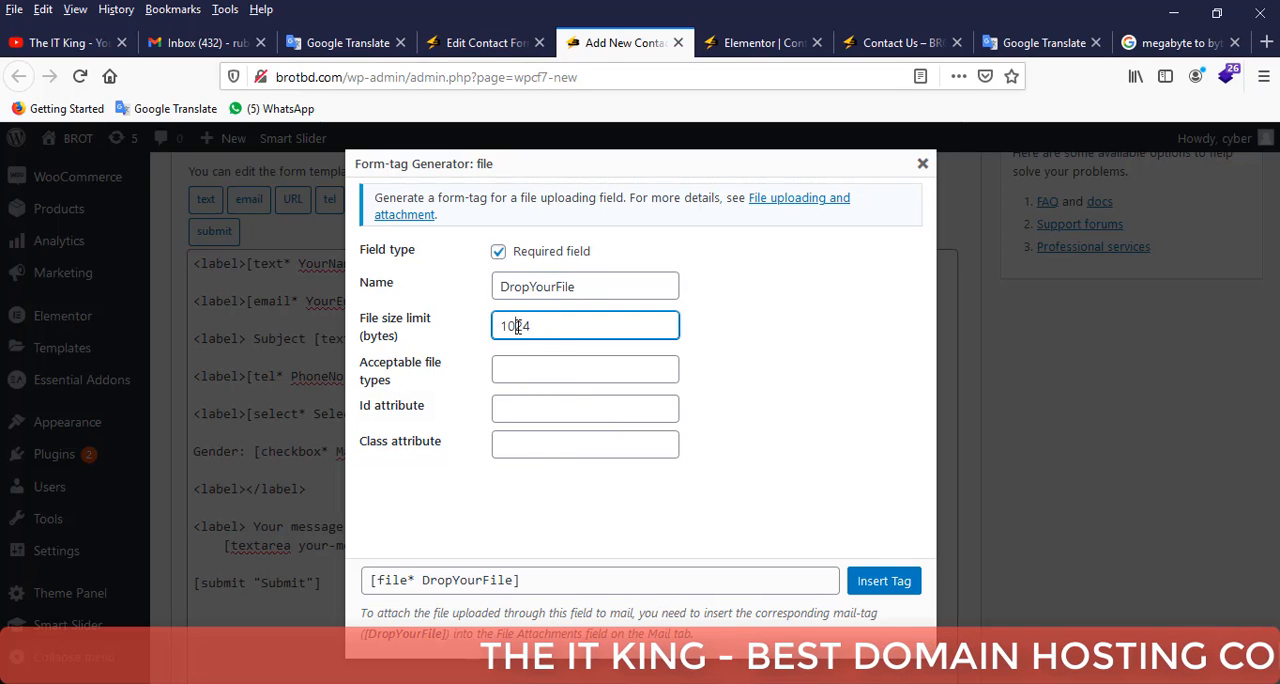
Add zeros to the file size limit so it reads 100000024 bytes.
text(0000)
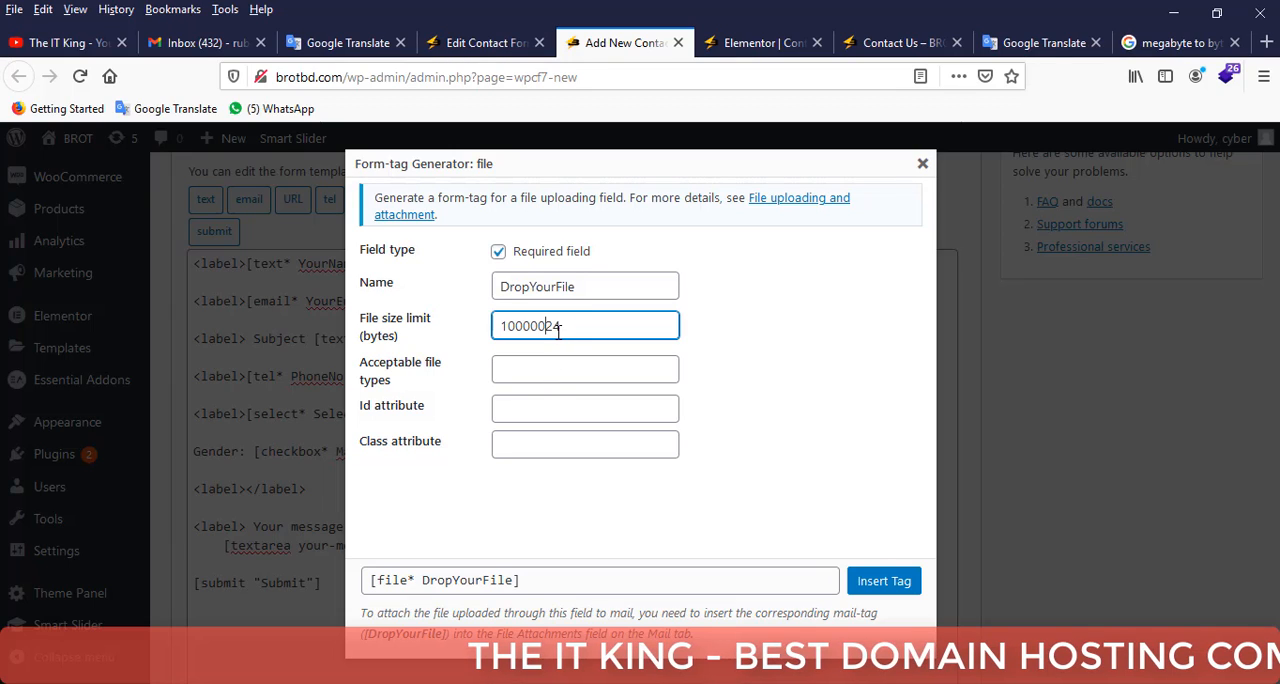
text(0)
drag(592, 324, 481, 315)
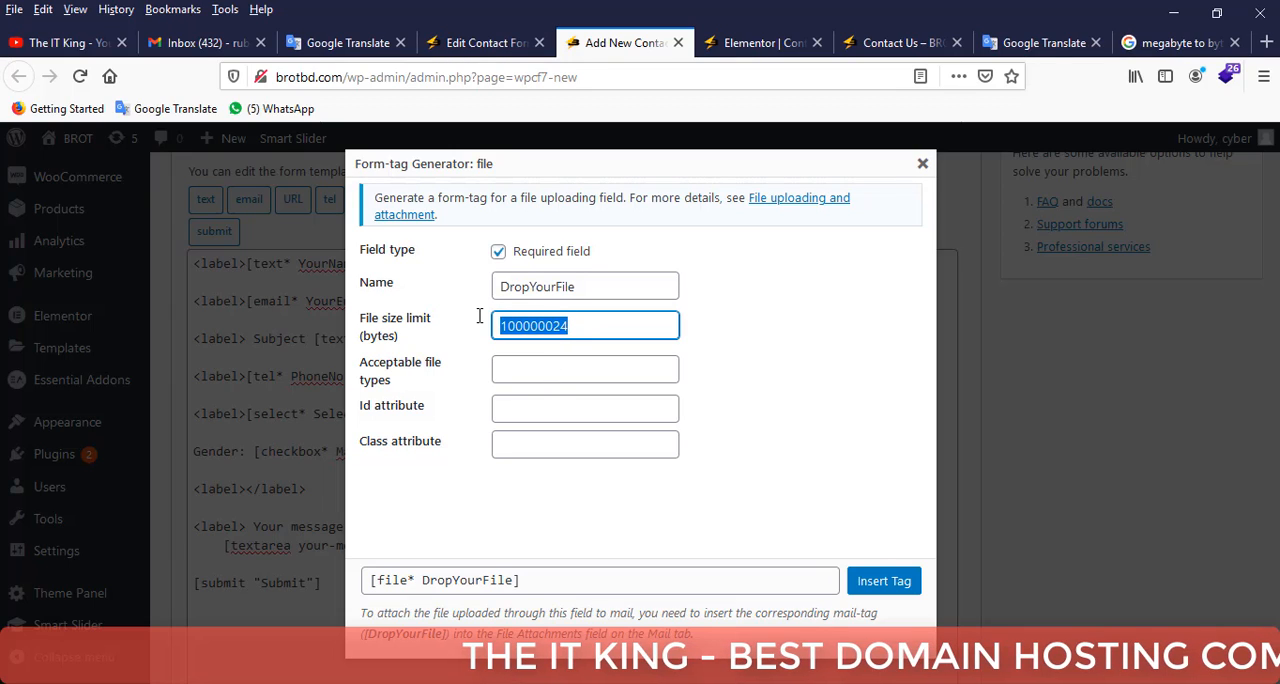
click(766, 327)
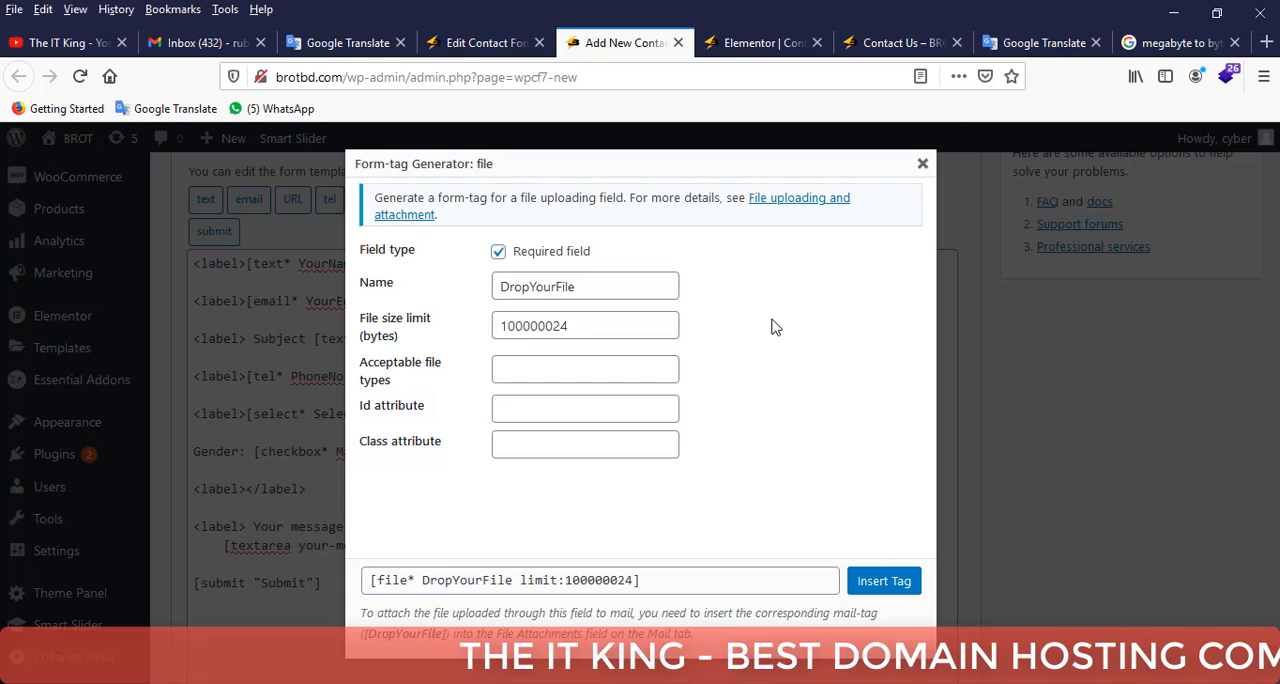
Return to the Google converter and search for "mb to byte".
click(1132, 42)
drag(337, 163, 160, 165)
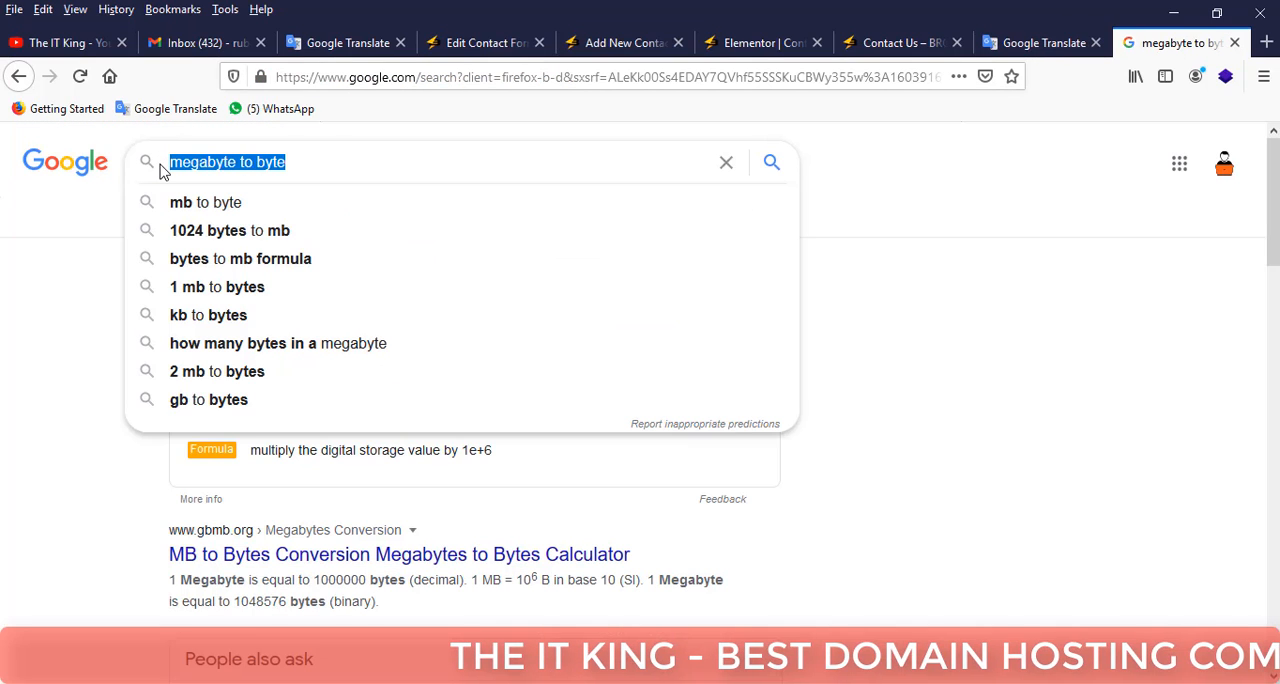
text(mb)
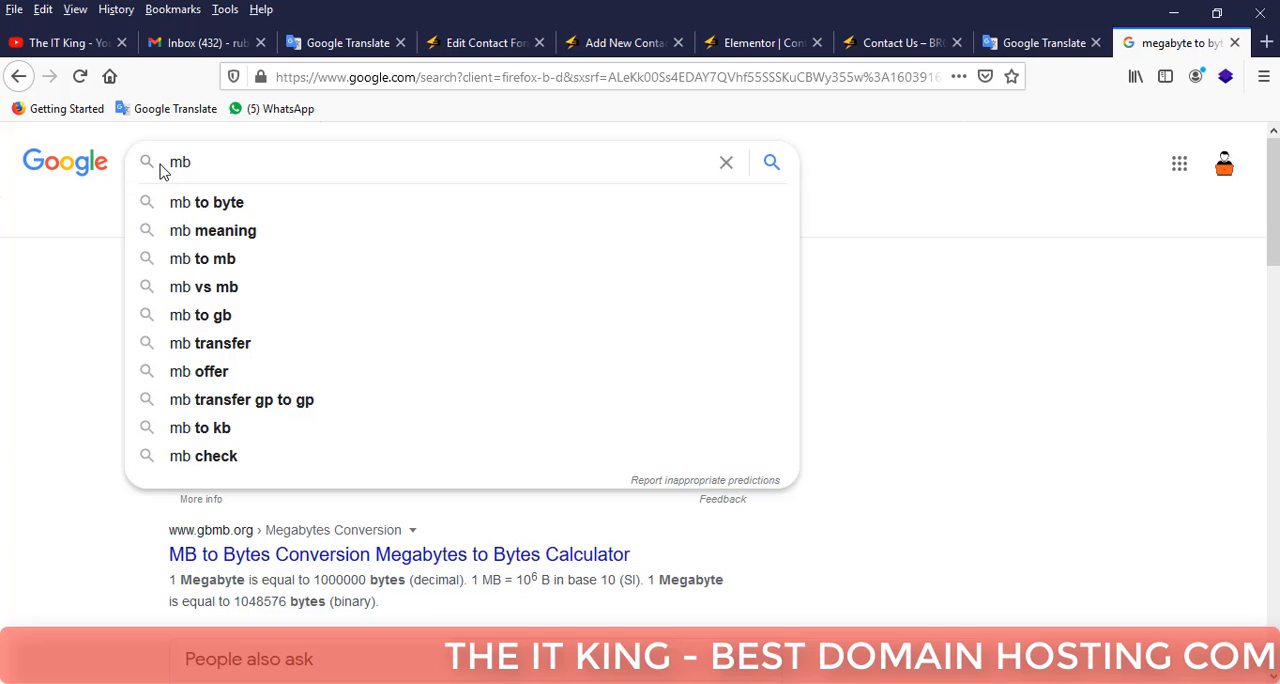
click(174, 204)
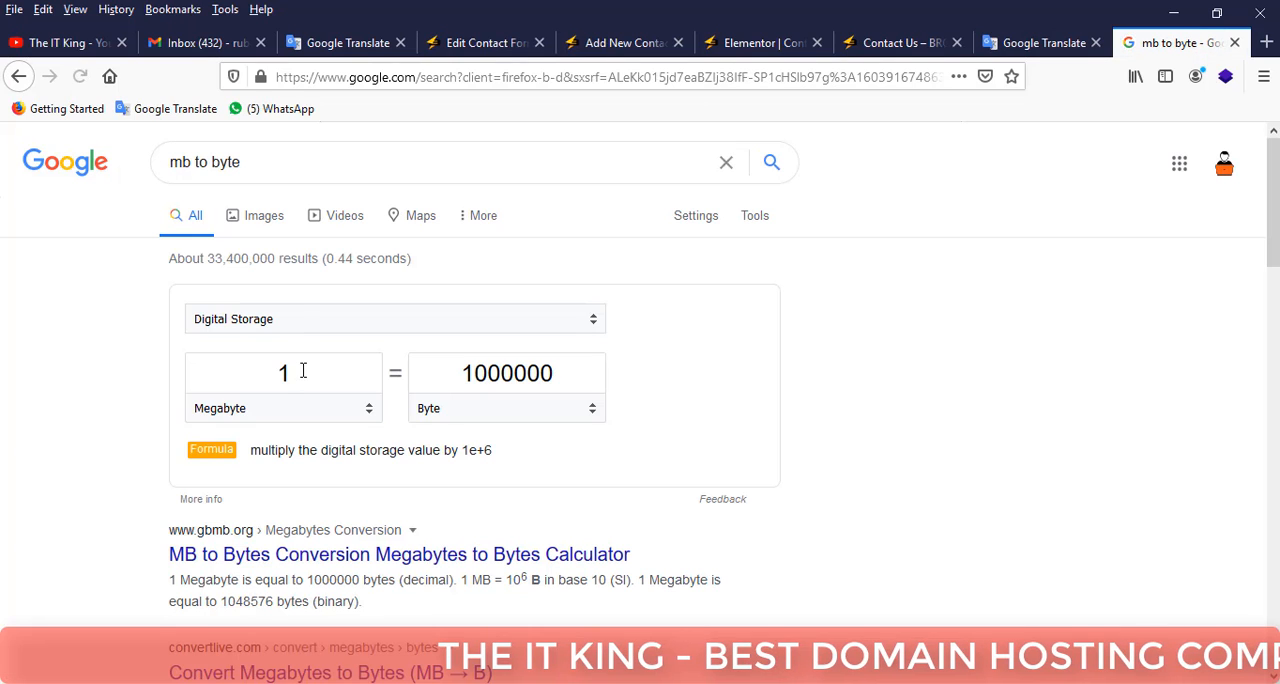
Convert 100 megabytes to bytes in the Google unit converter.
click(303, 371)
text(10)
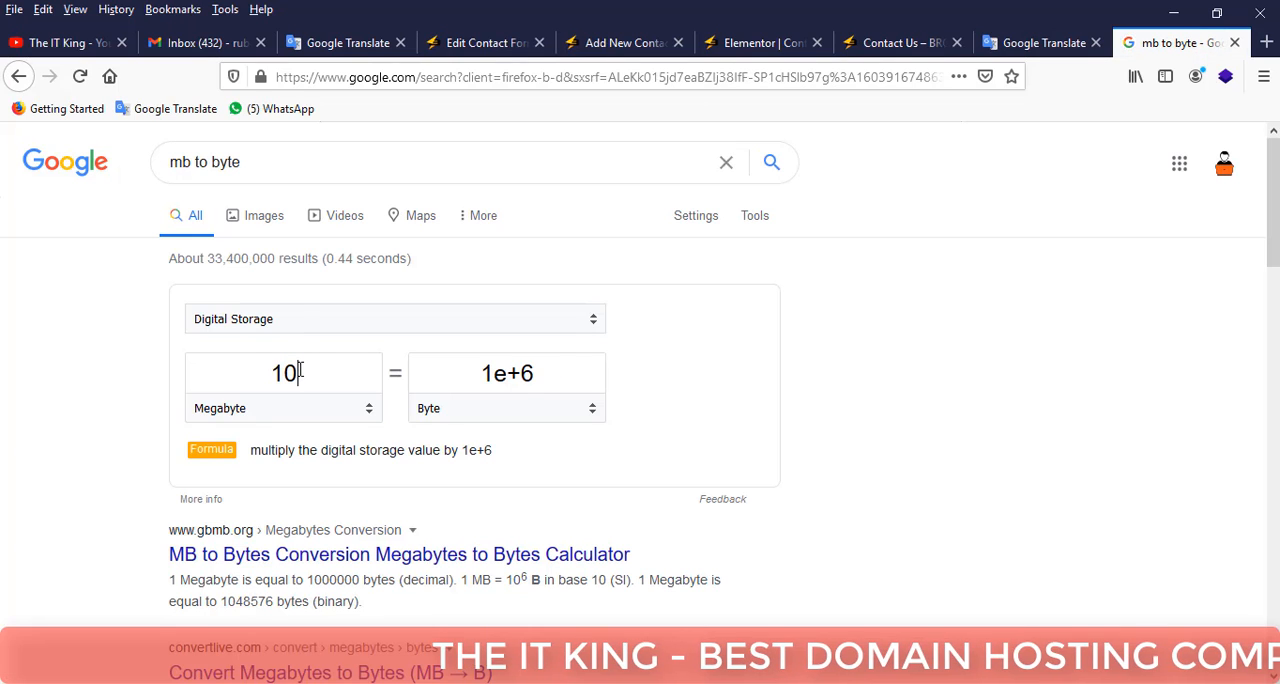
drag(299, 376, 285, 374)
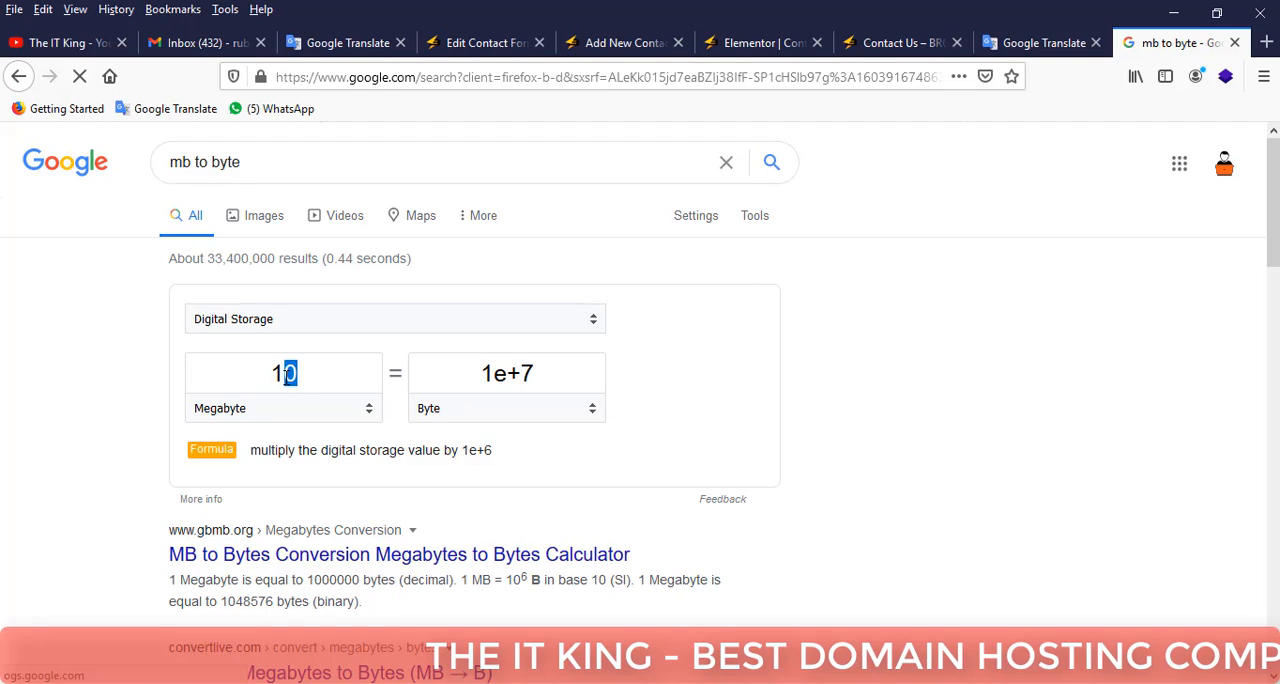
double_click(284, 373)
text(gn)
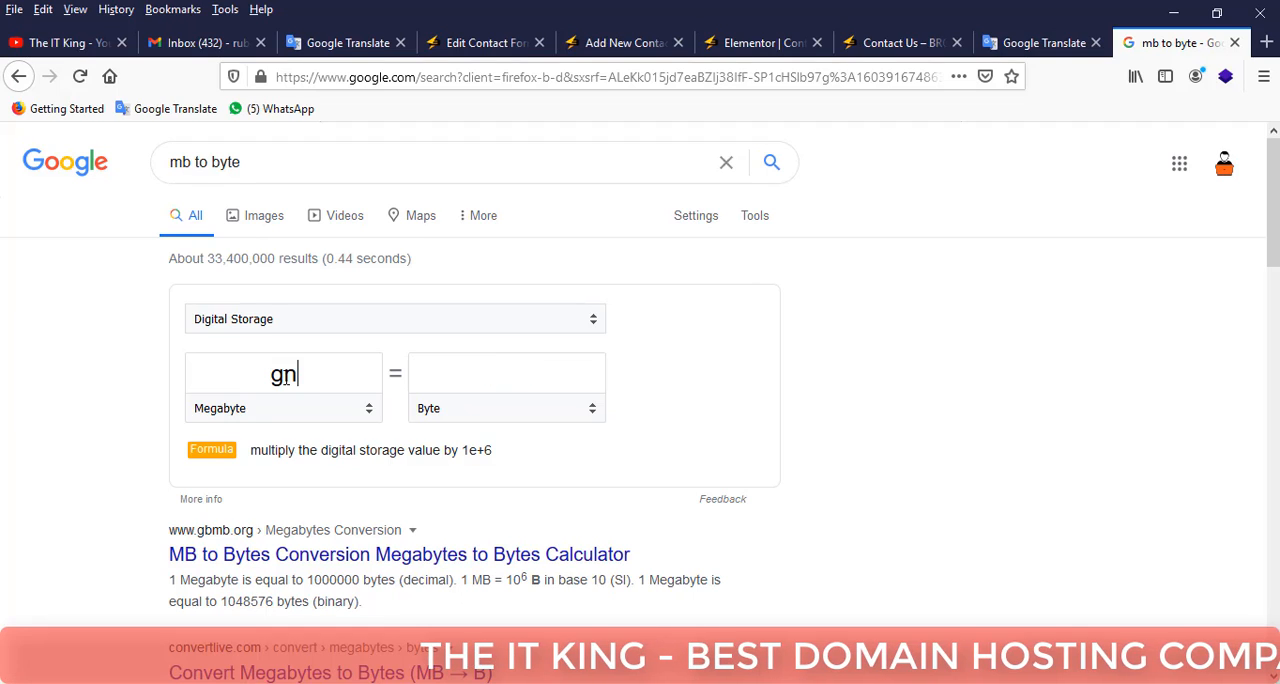
drag(298, 376, 270, 375)
text(1)
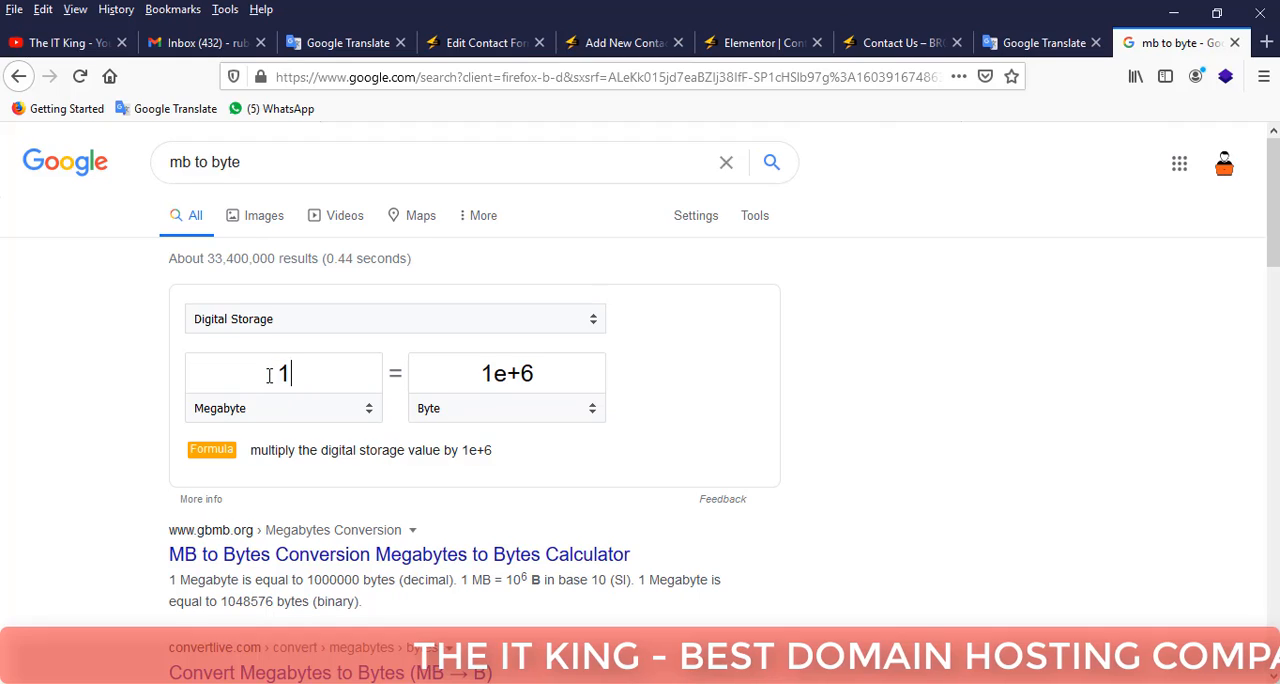
text(00)
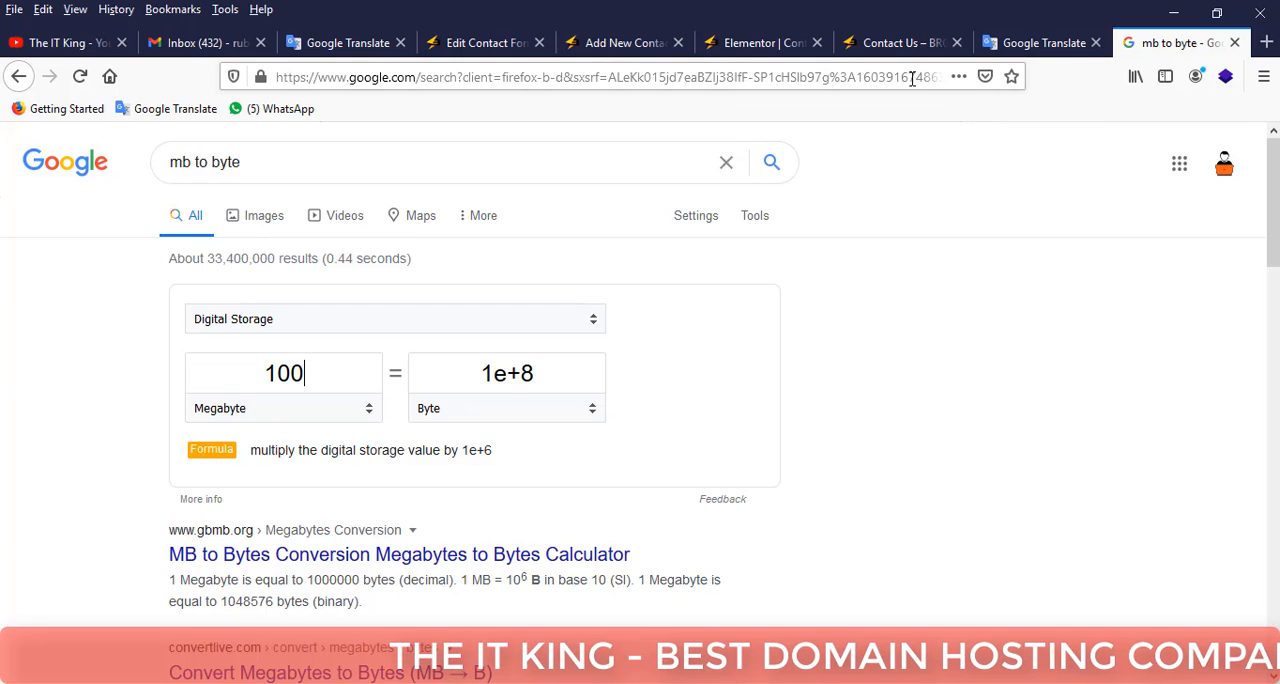
Return to the new form's file tag generator and check its file size limit.
click(897, 44)
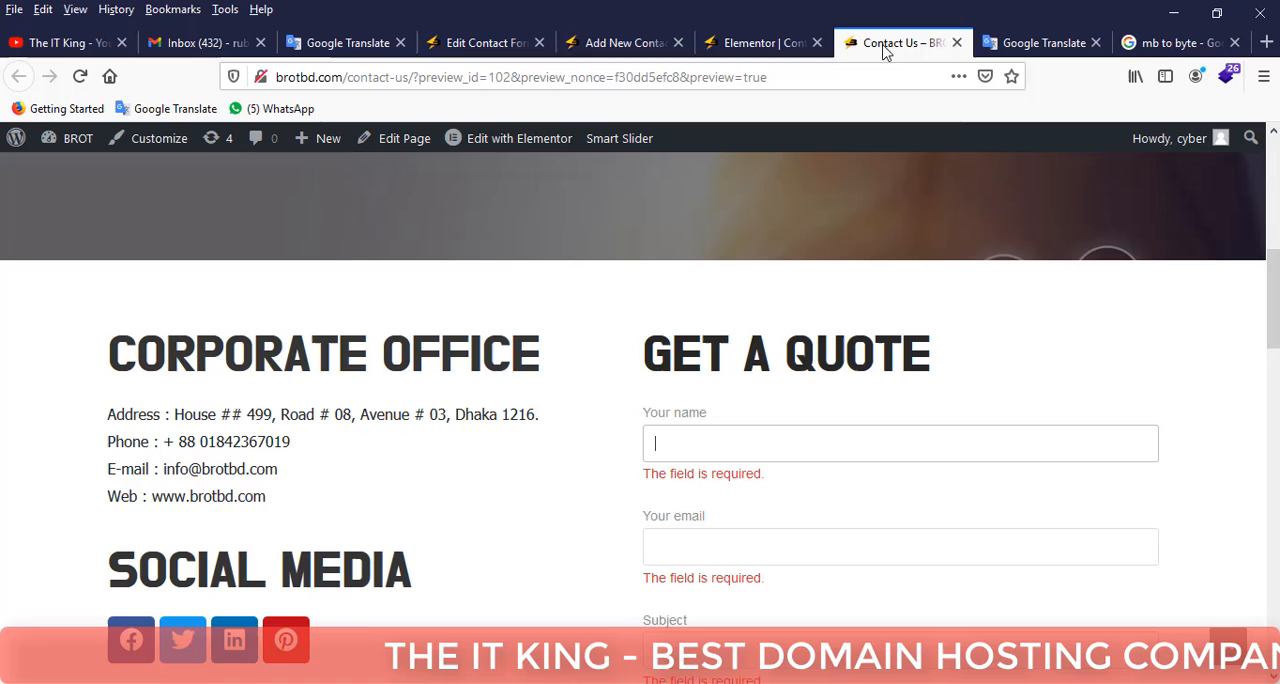
click(742, 44)
click(628, 44)
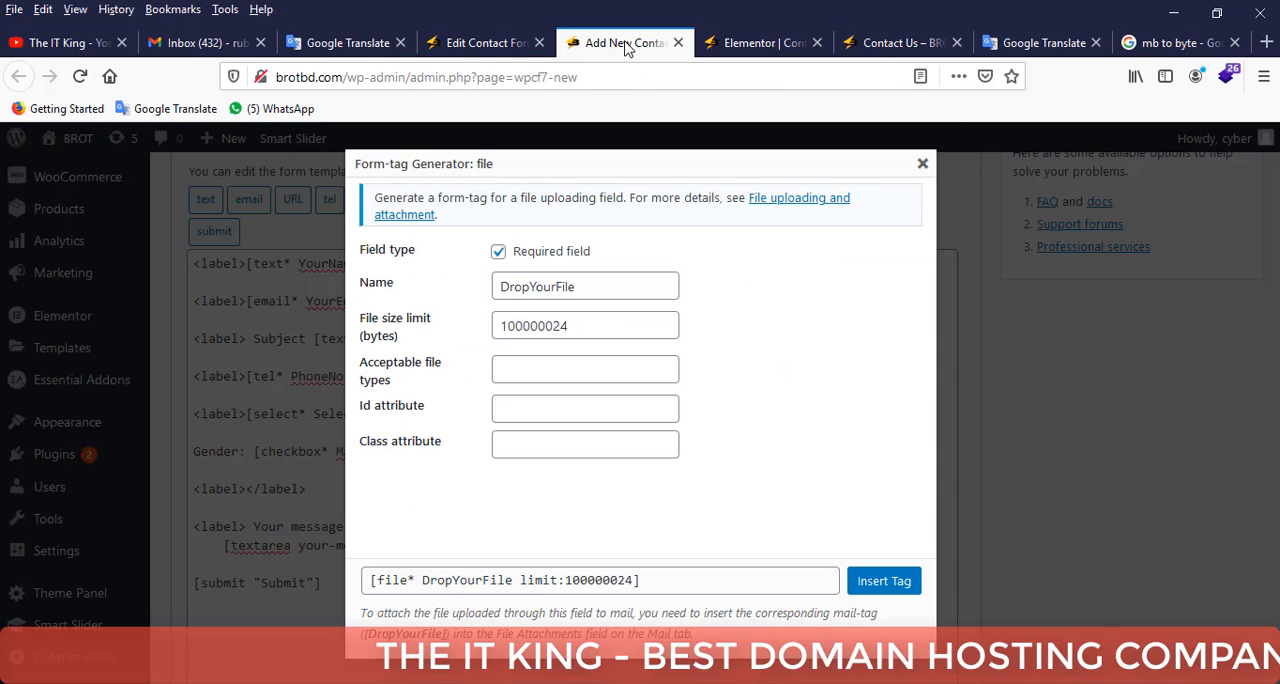
double_click(580, 326)
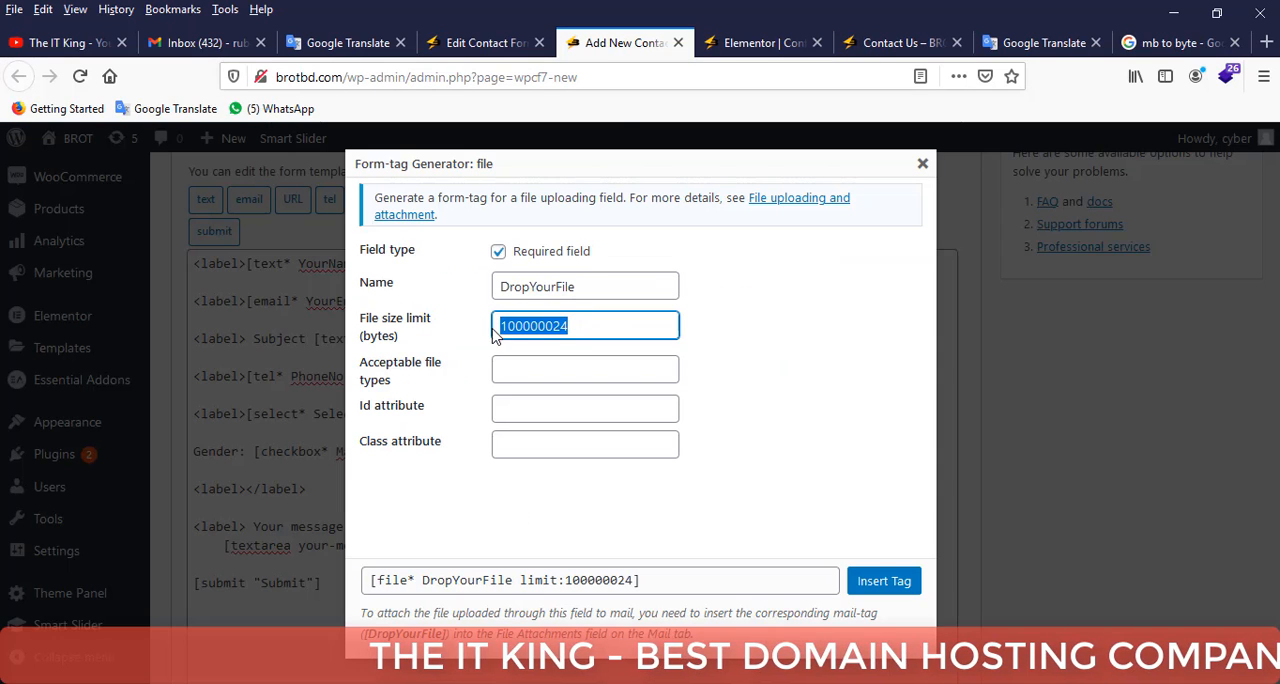
Set the acceptable file types to jpg,png,docs,mp3,mp4 and insert the DropYourFile tag into the empty label.
click(555, 372)
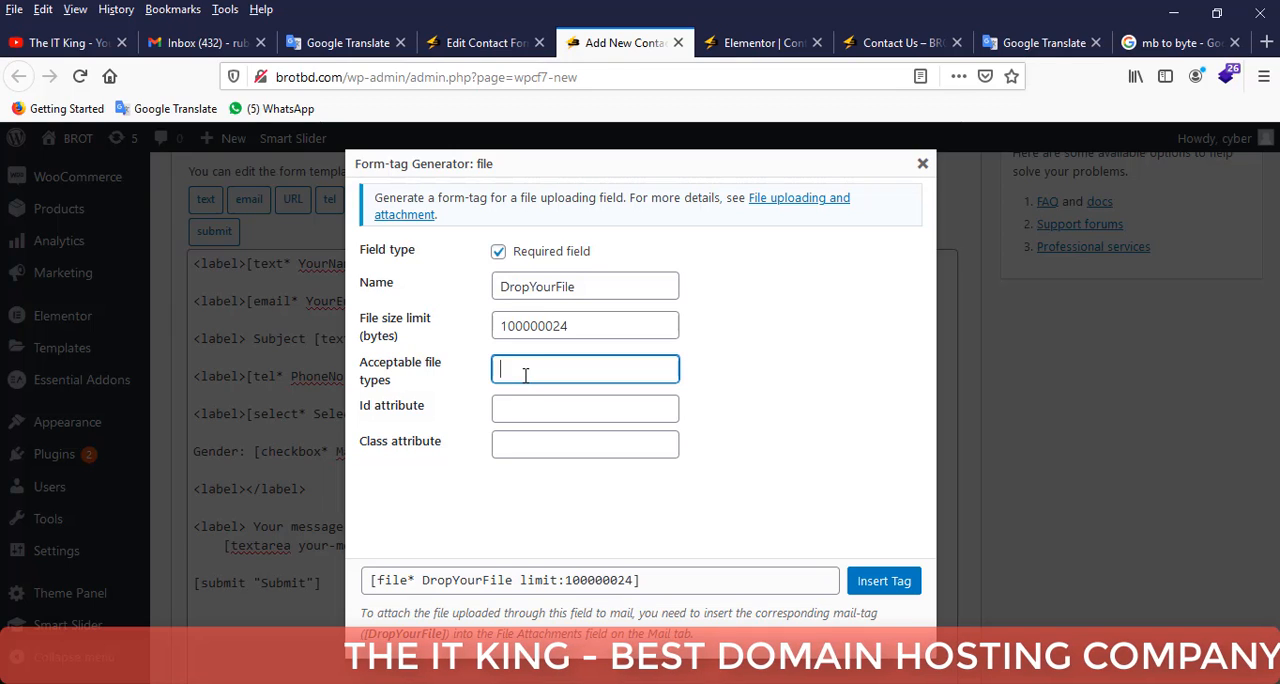
text(jpg,)
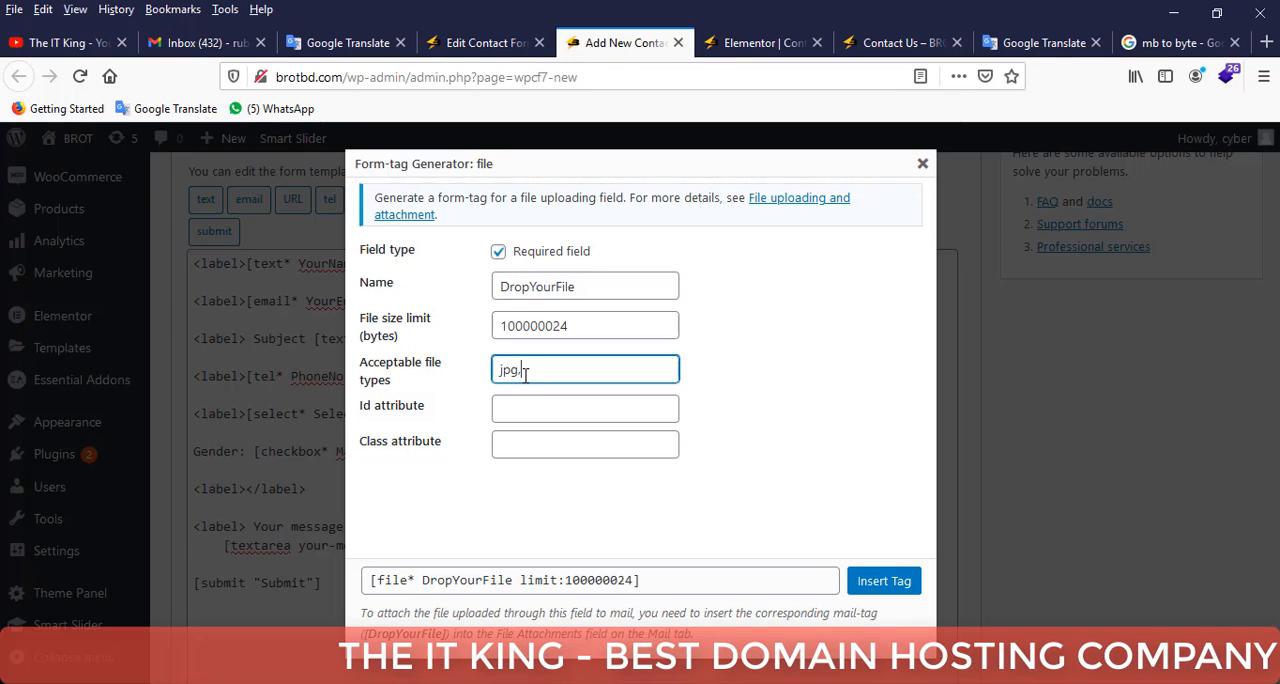
text(png,m)
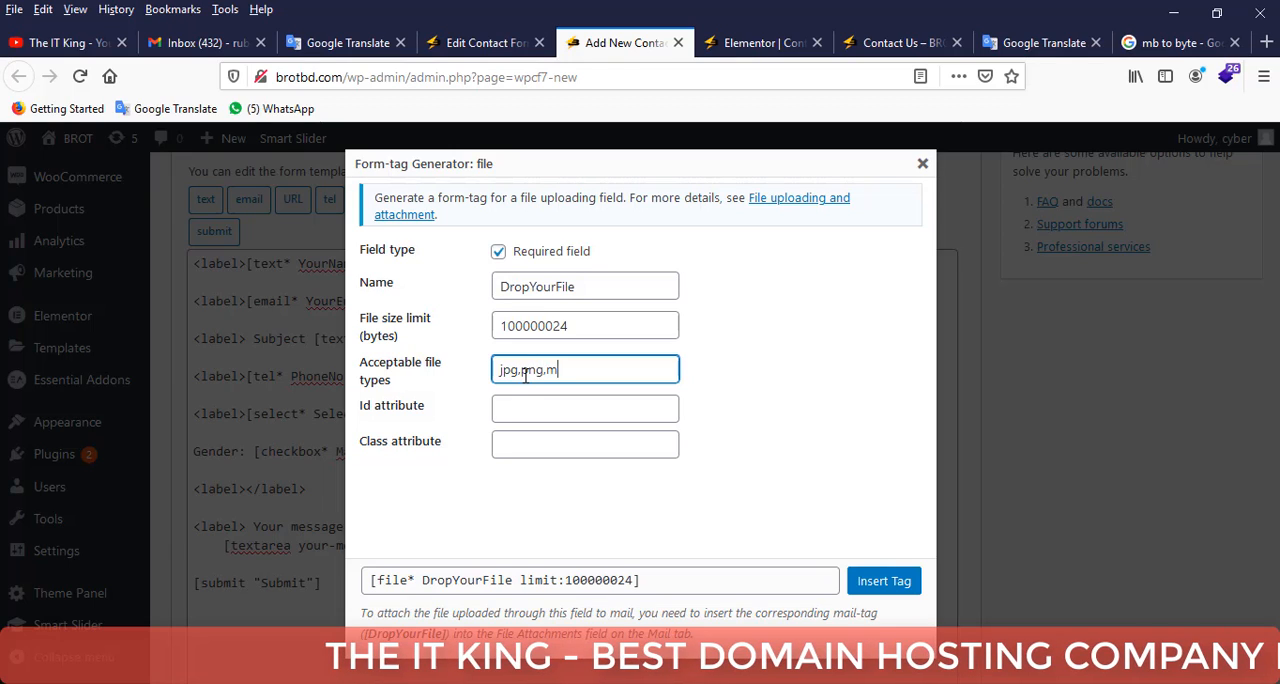
key(BackSpace)
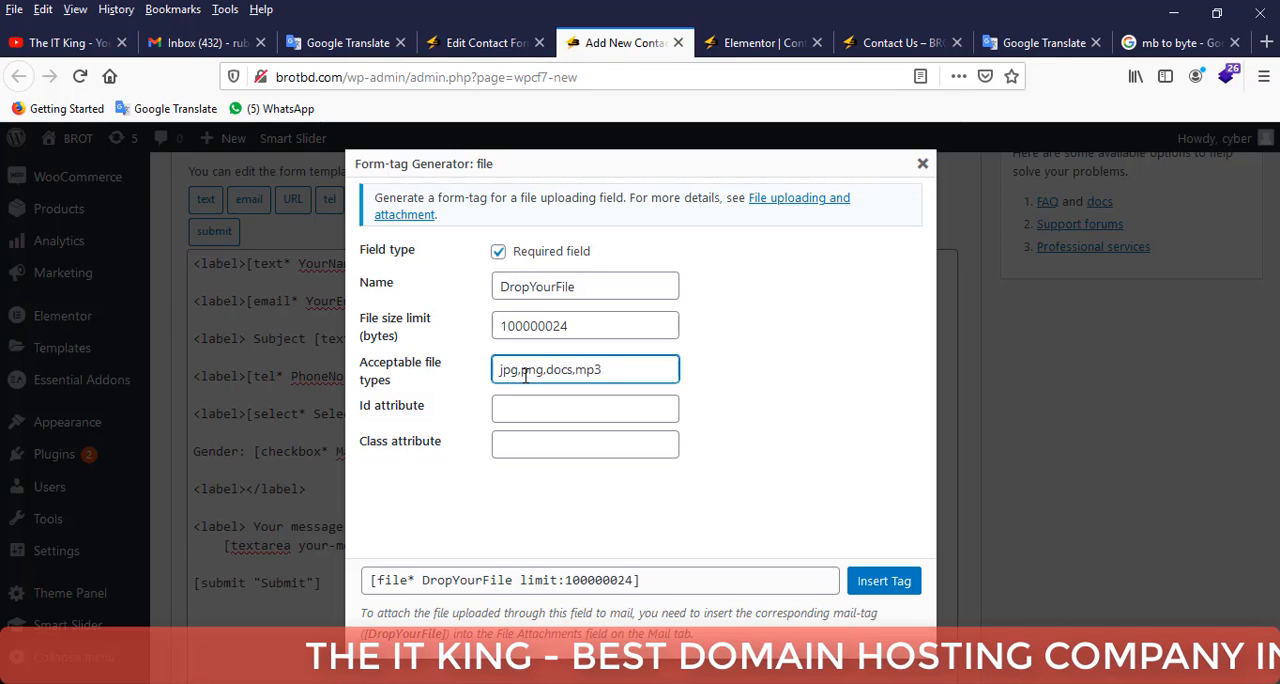
text(,mp4)
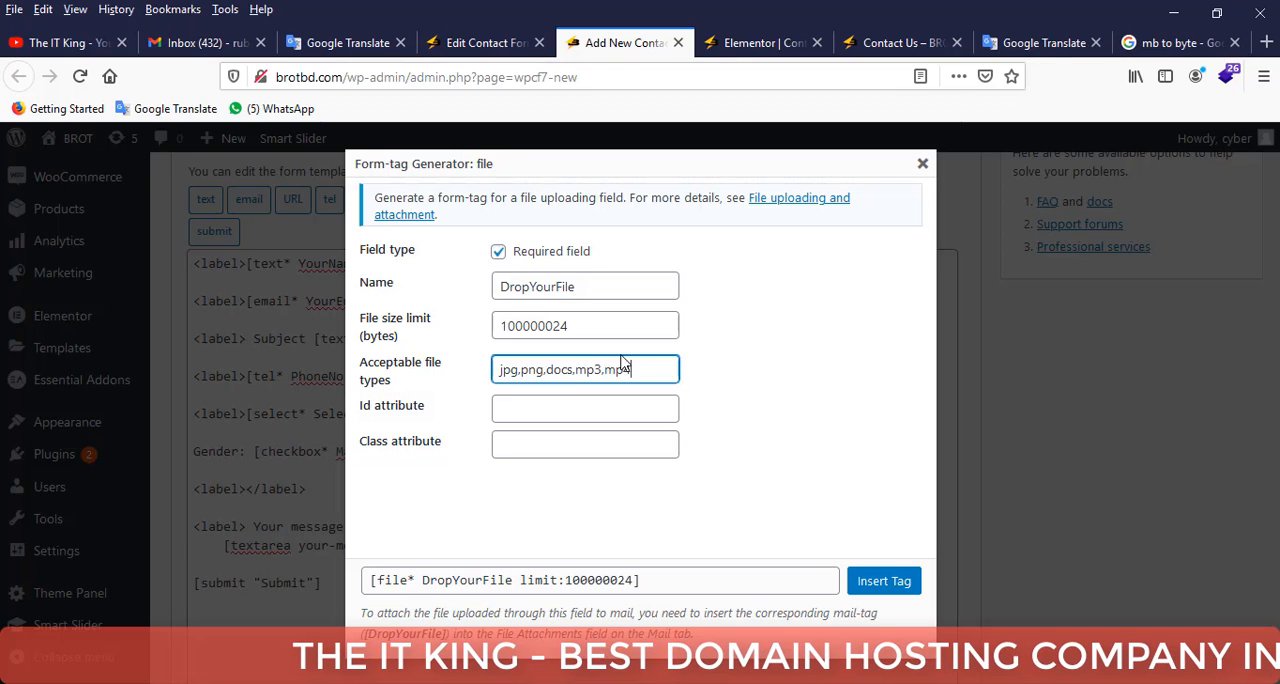
drag(640, 367, 500, 368)
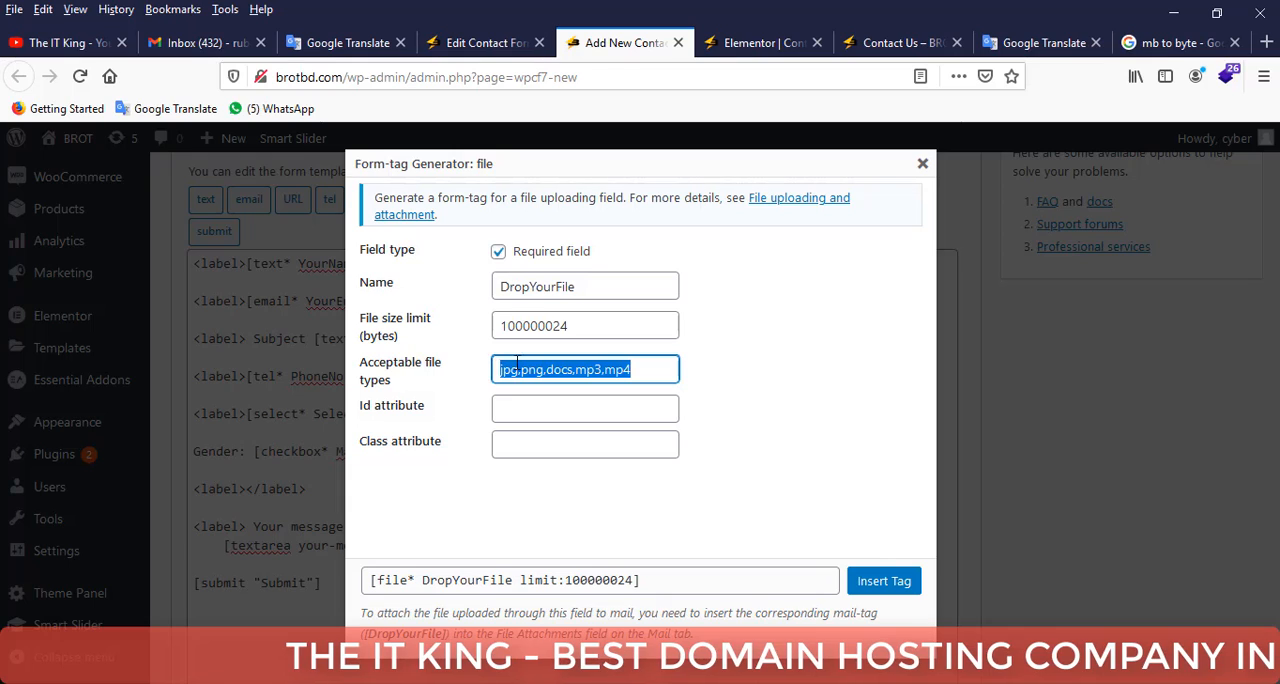
click(757, 382)
drag(655, 369, 476, 376)
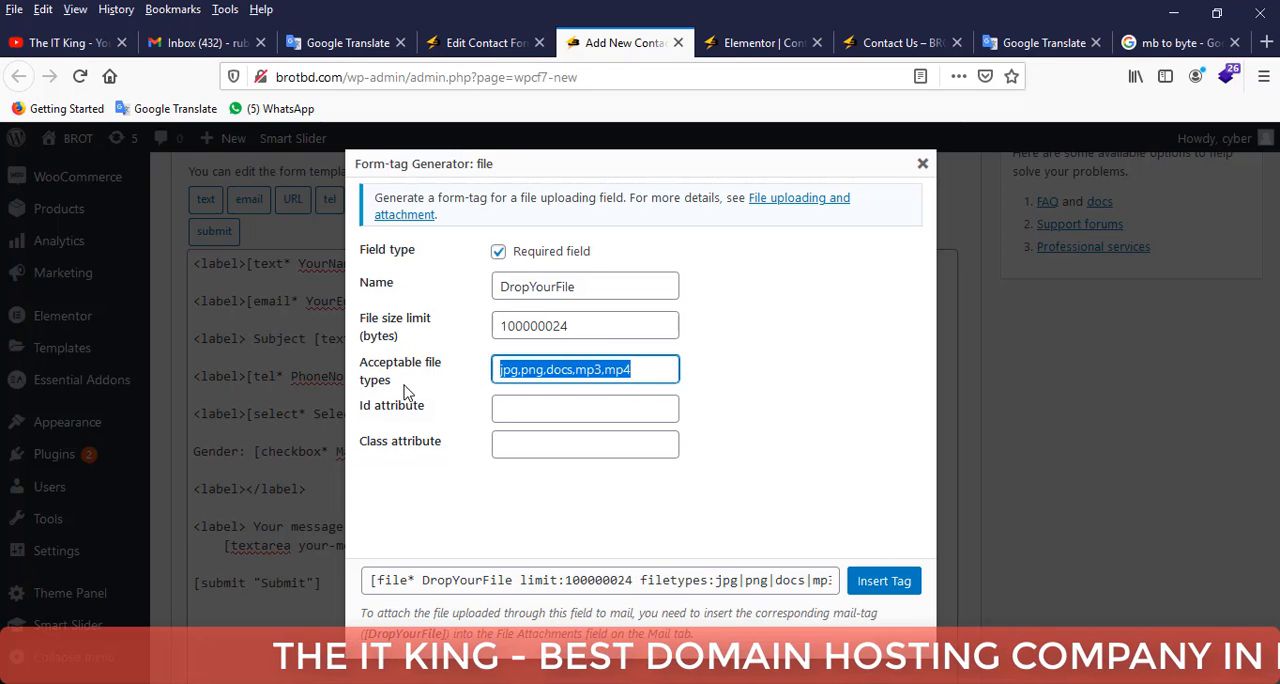
click(881, 581)
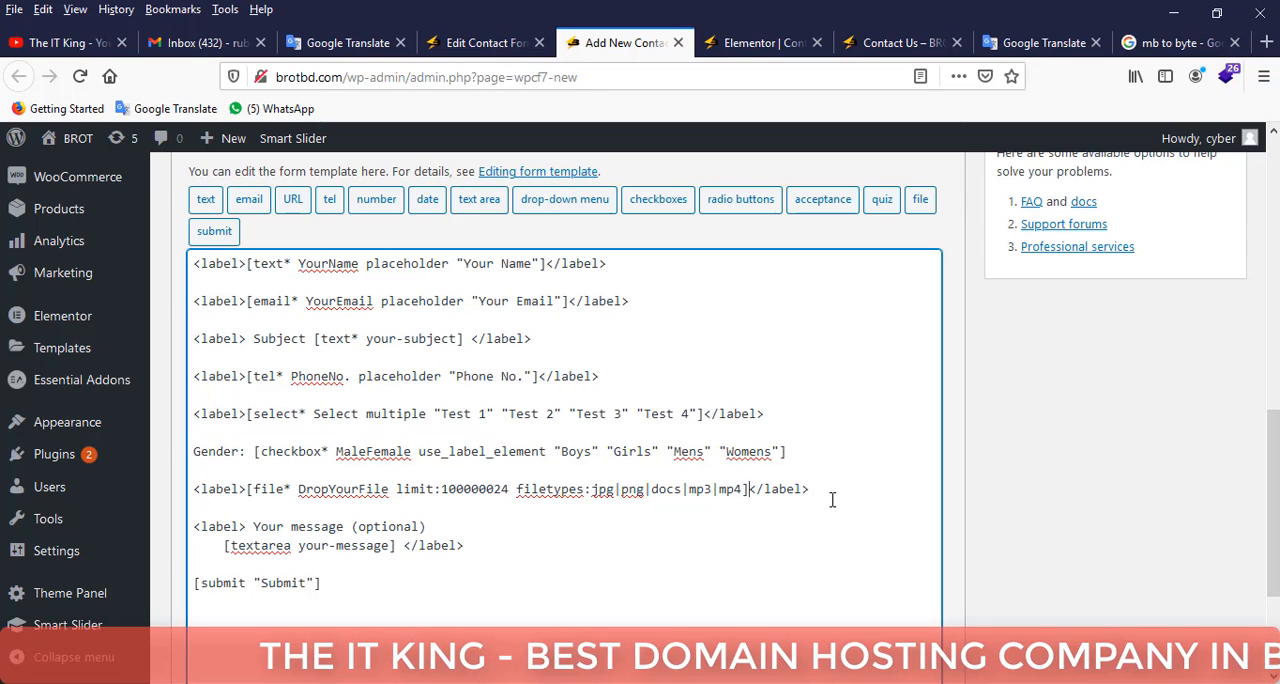
Review the form template, including the optional message block and the submit line.
scroll(560, 525, up, 4)
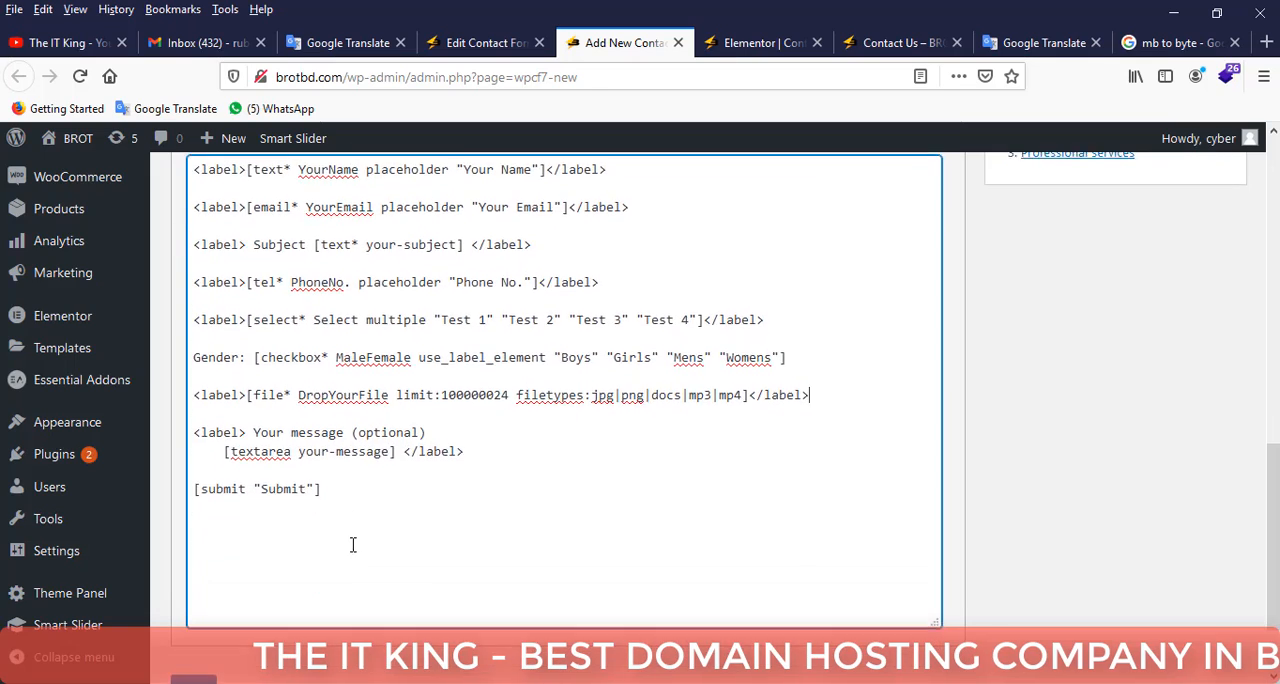
scroll(410, 550, down, 4)
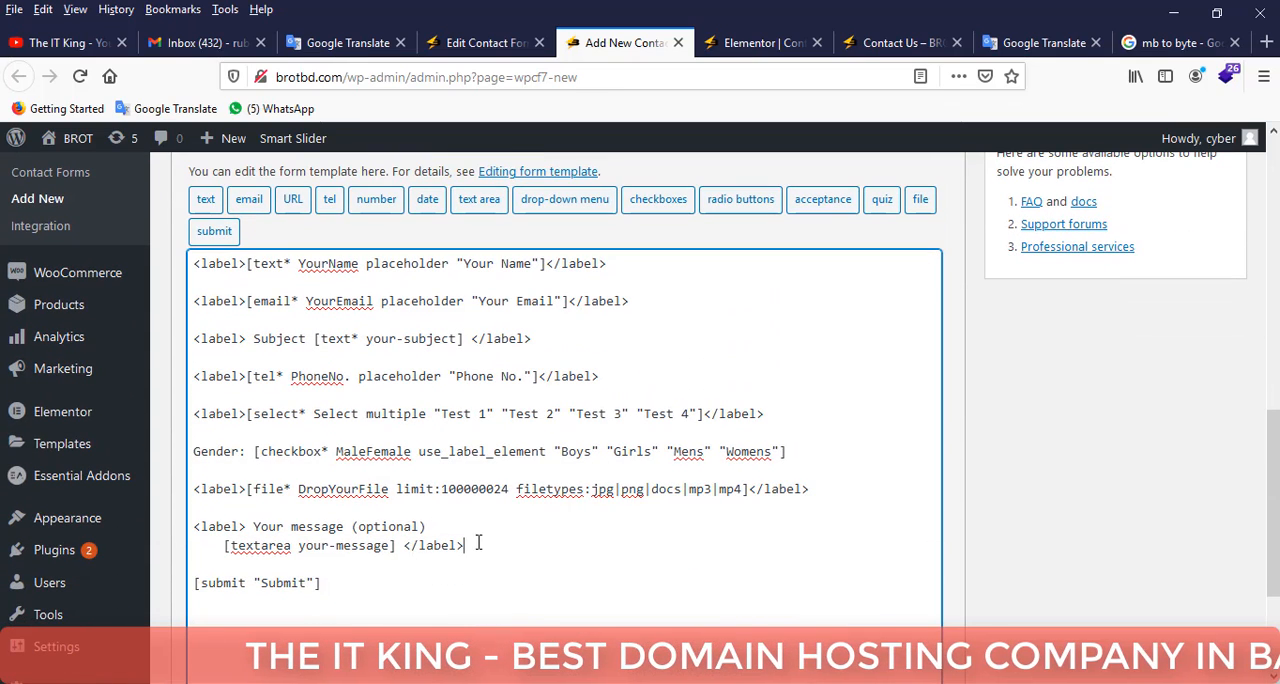
drag(466, 545, 184, 528)
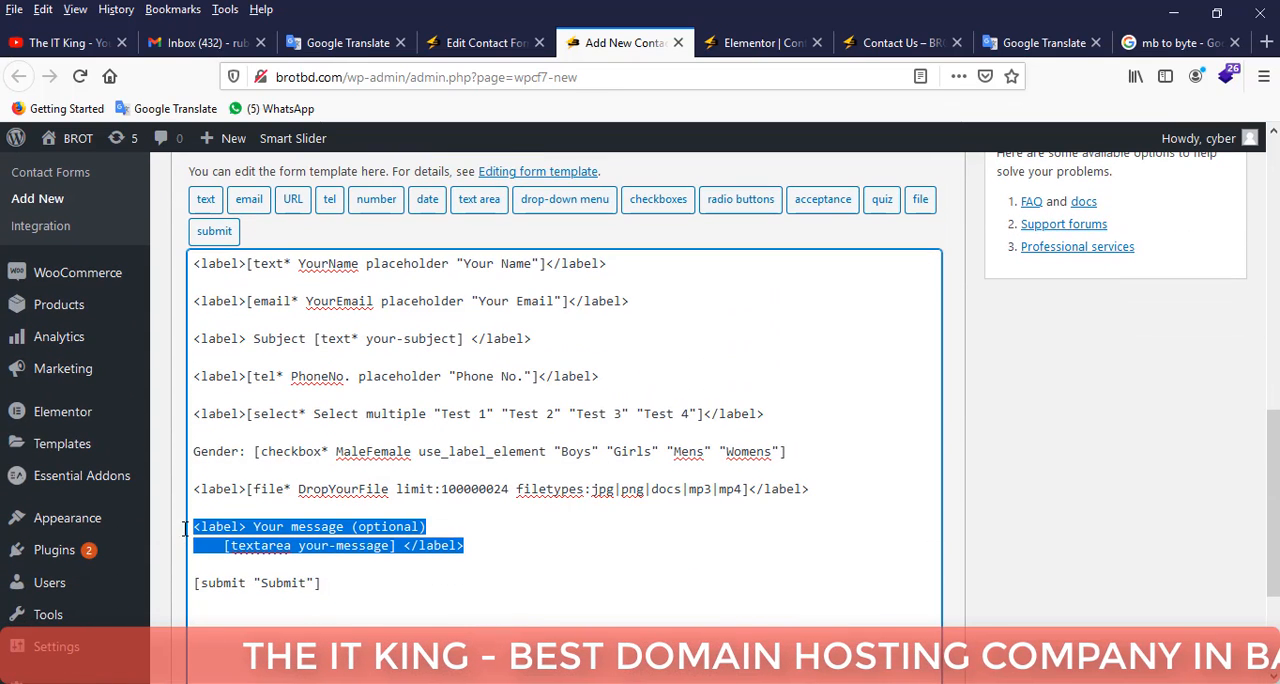
click(335, 540)
drag(322, 583, 184, 584)
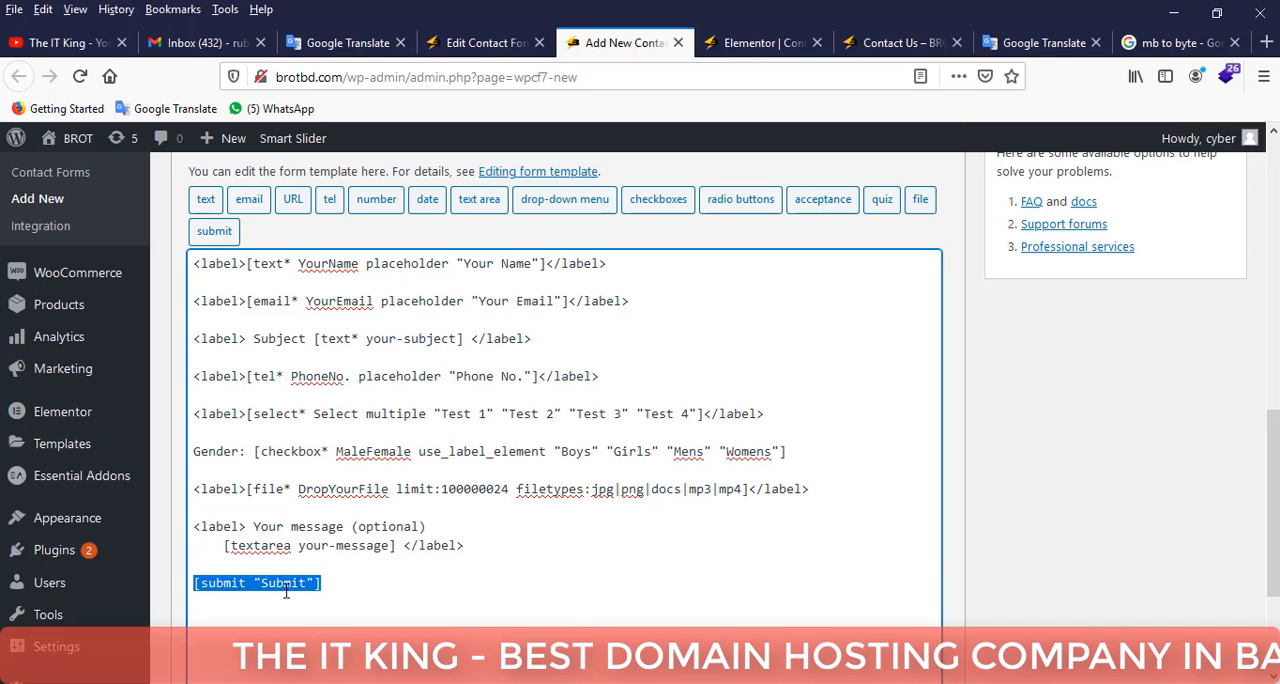
click(333, 584)
Look at the unsaved form's mail template and return to the form template.
scroll(380, 560, up, 3)
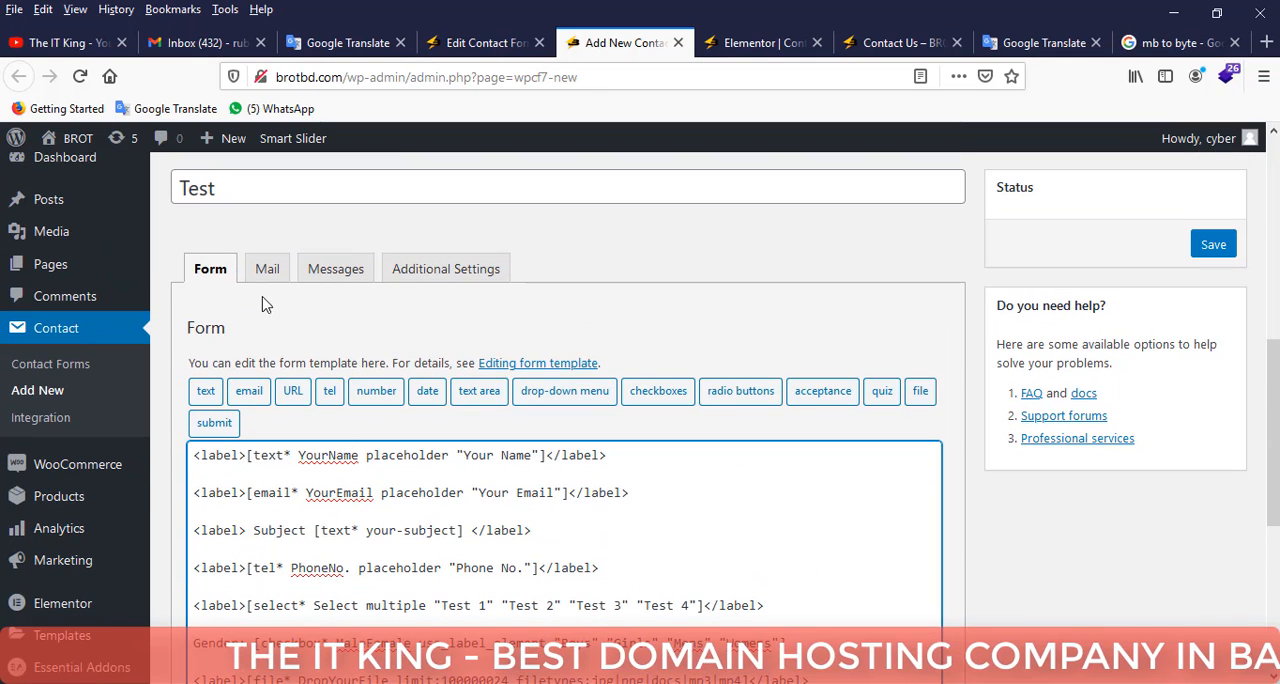
click(267, 270)
scroll(400, 300, up, 2)
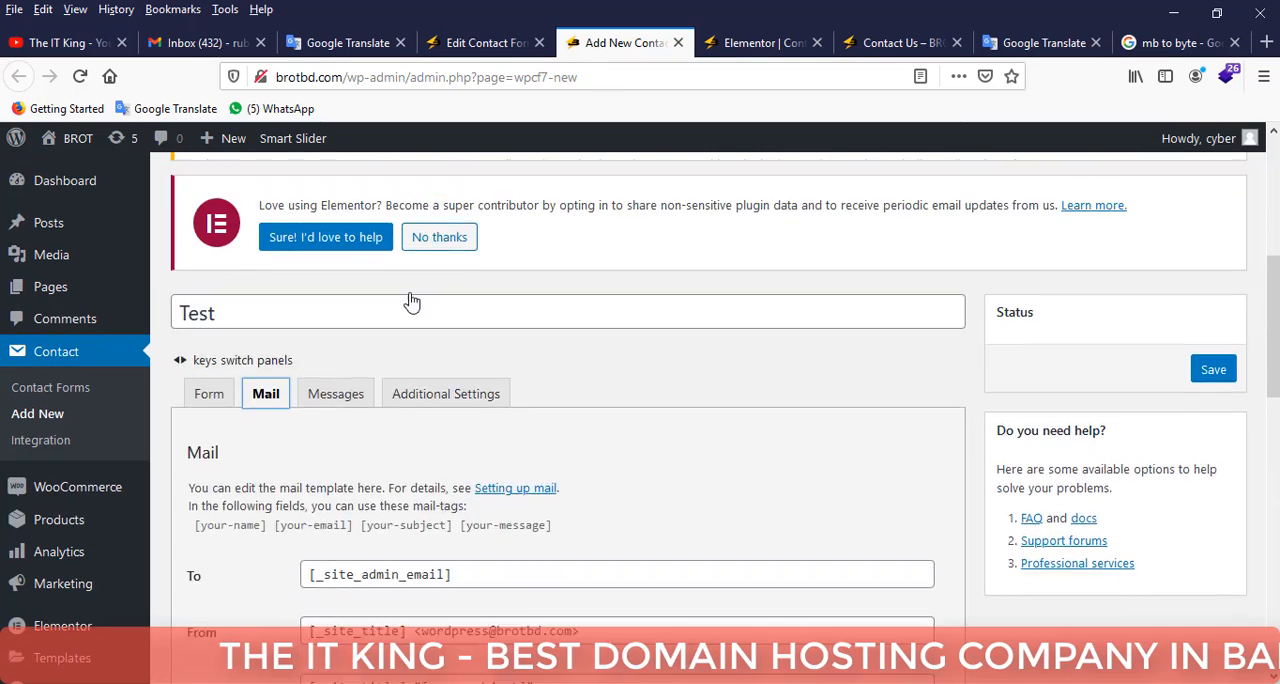
scroll(415, 295, up, 3)
scroll(300, 340, down, 3)
click(210, 368)
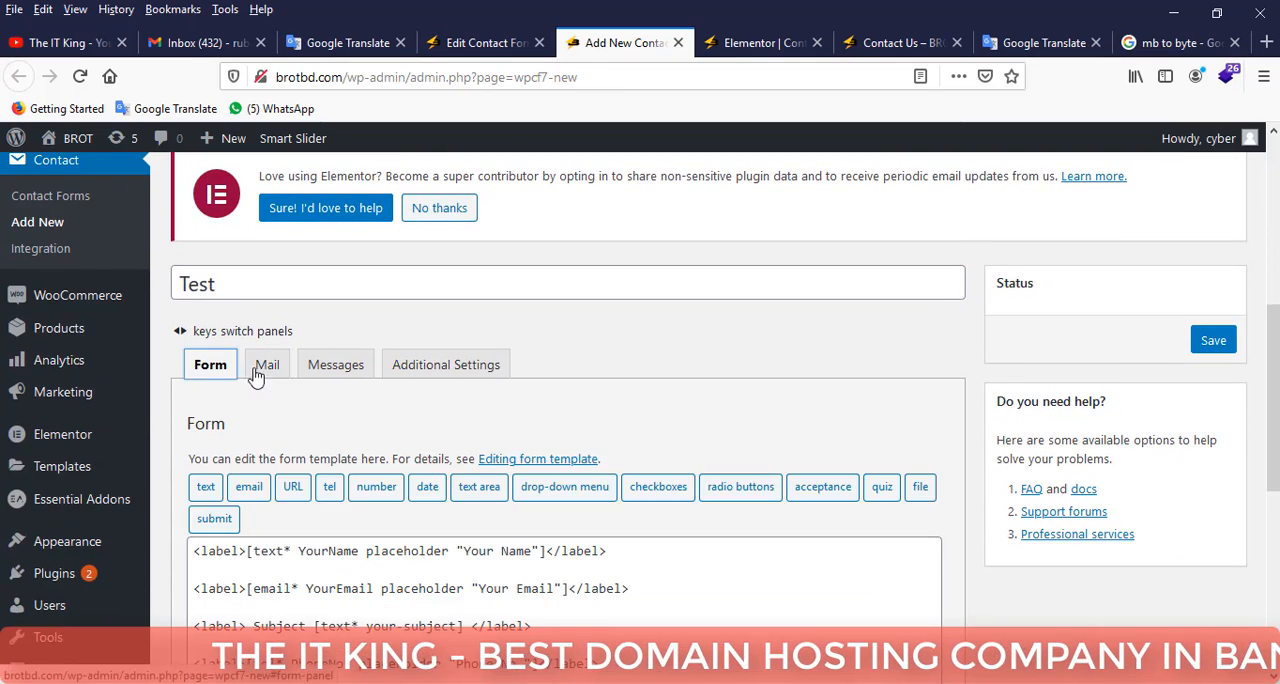
Save the new contact form "Test".
scroll(700, 330, down, 3)
scroll(1209, 236, up, 1)
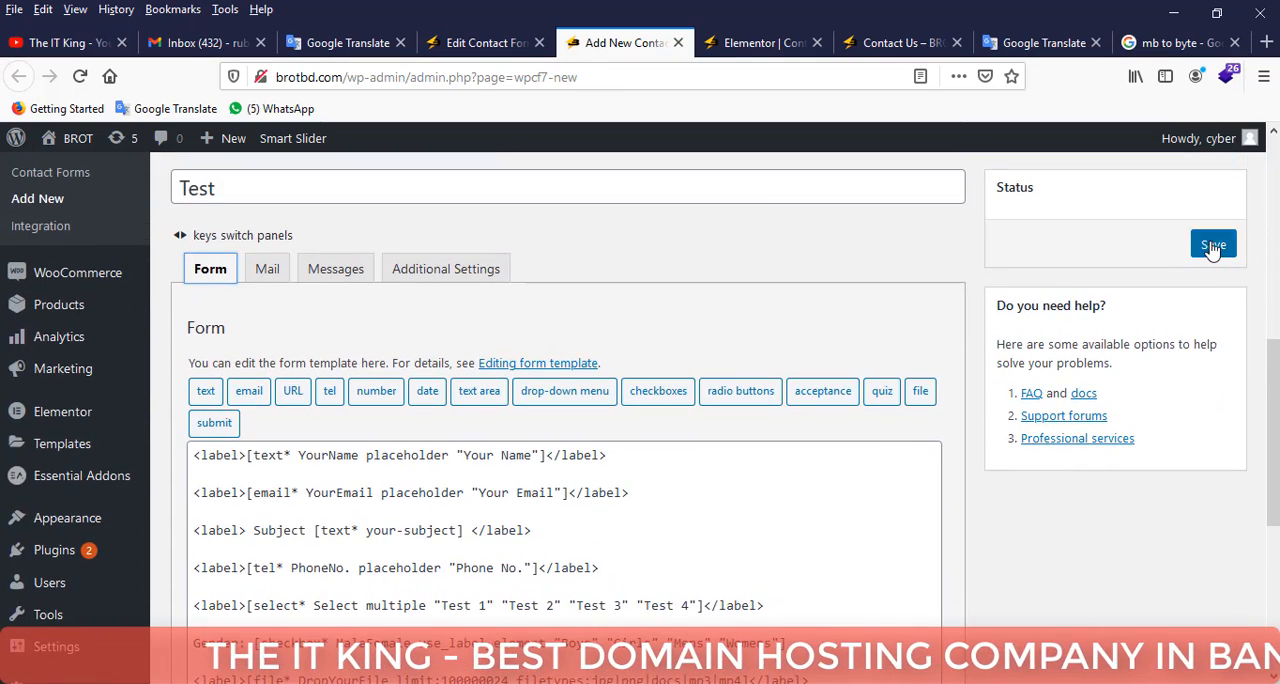
click(1213, 246)
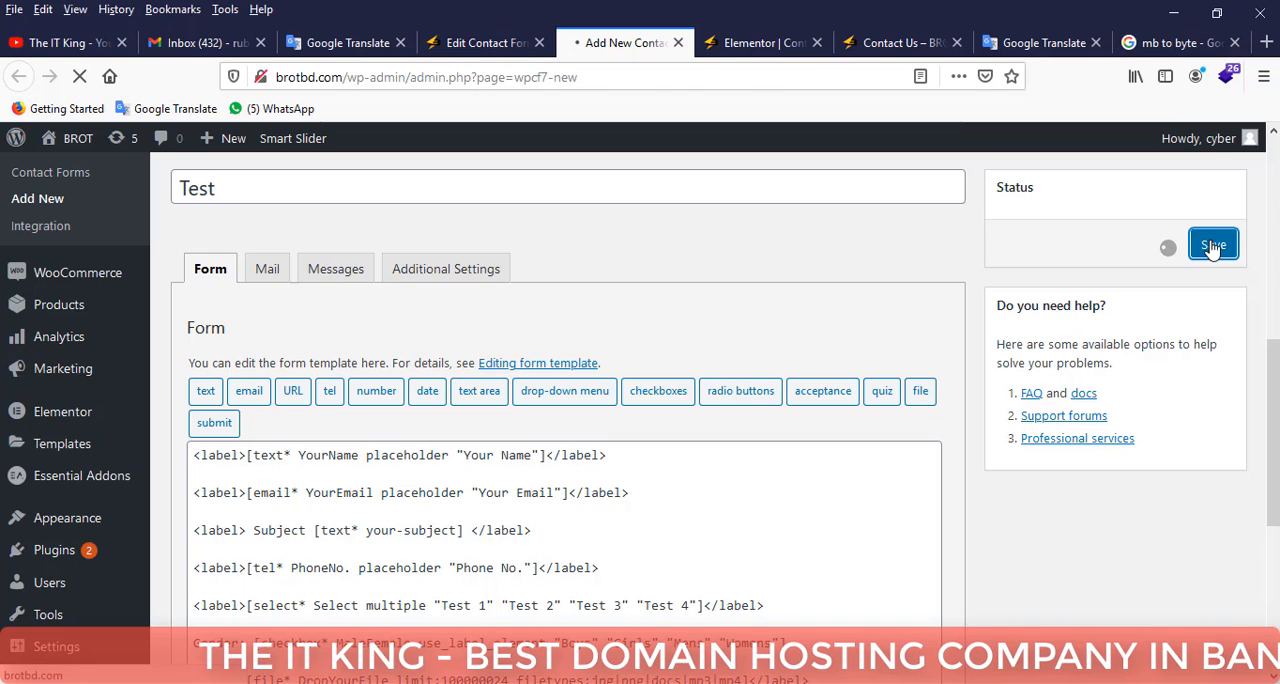
Go to the list of contact forms and open the "Test" form for editing.
scroll(632, 291, down, 3)
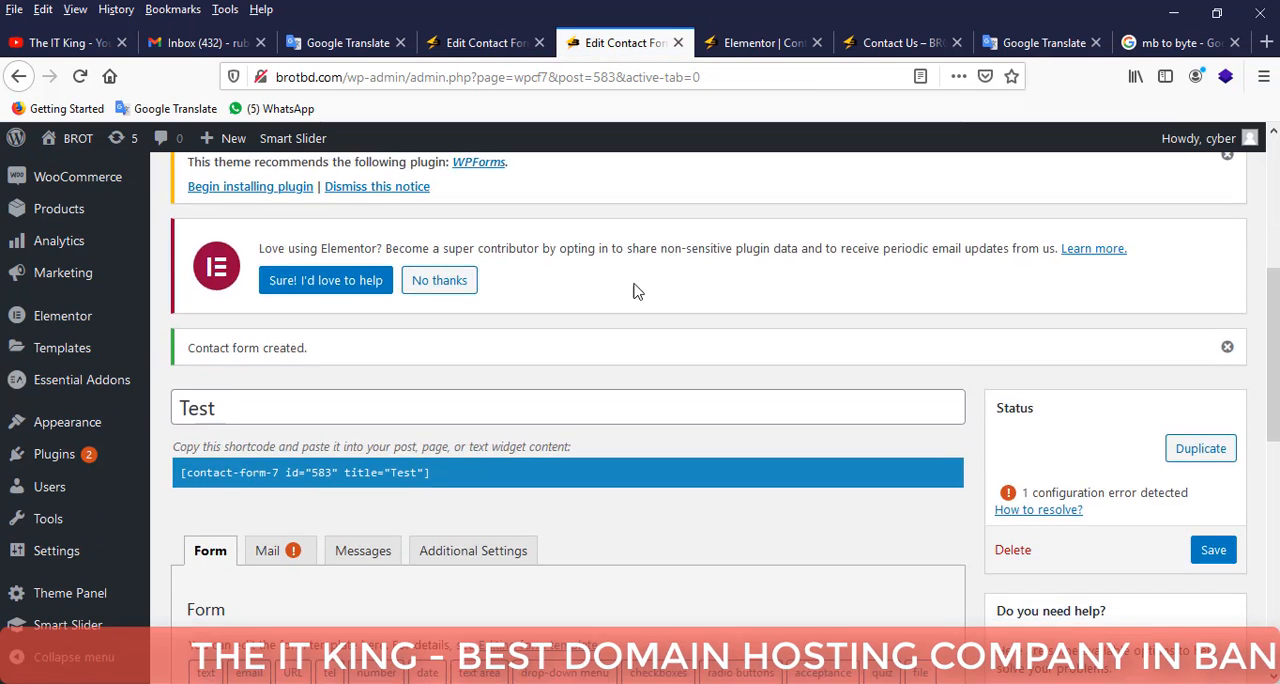
scroll(632, 291, down, 3)
scroll(75, 378, up, 4)
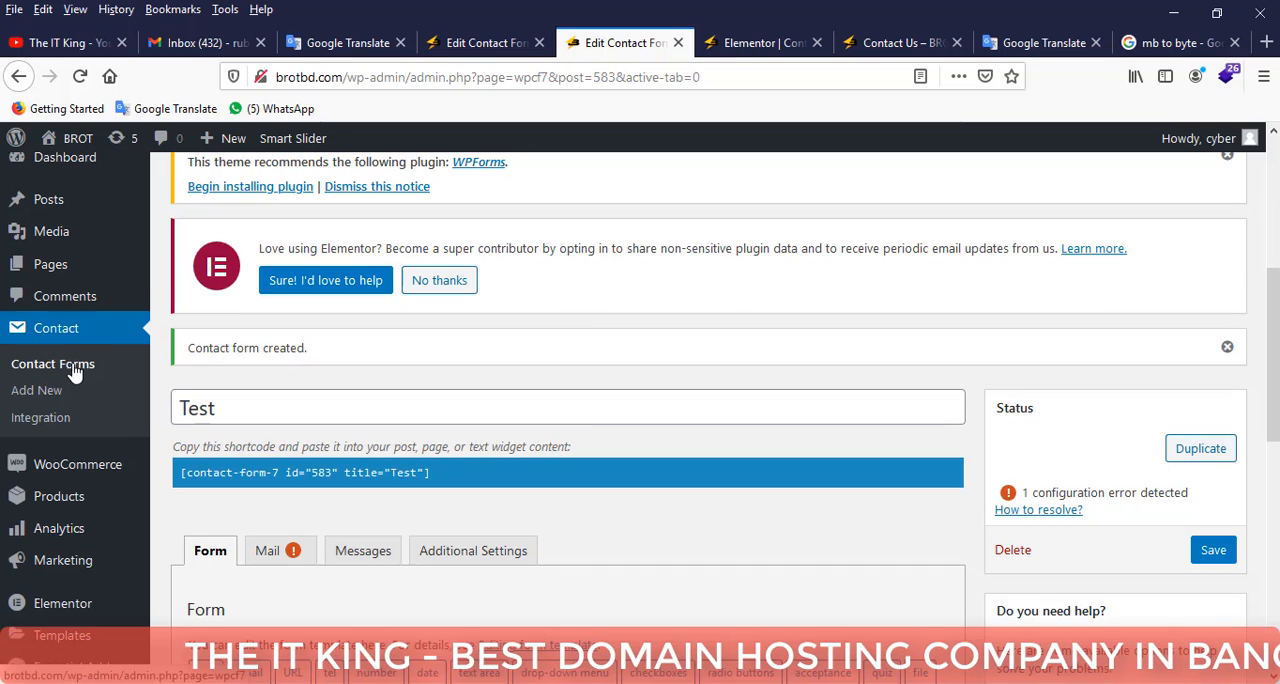
scroll(395, 320, down, 5)
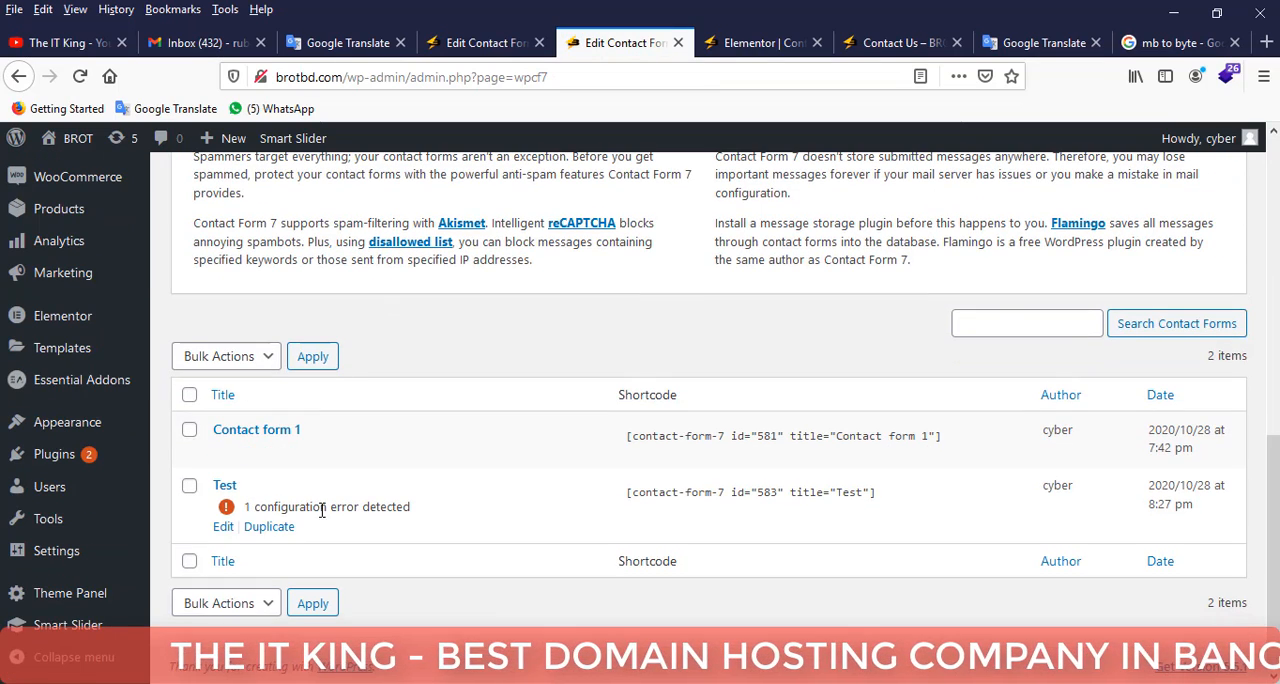
click(226, 527)
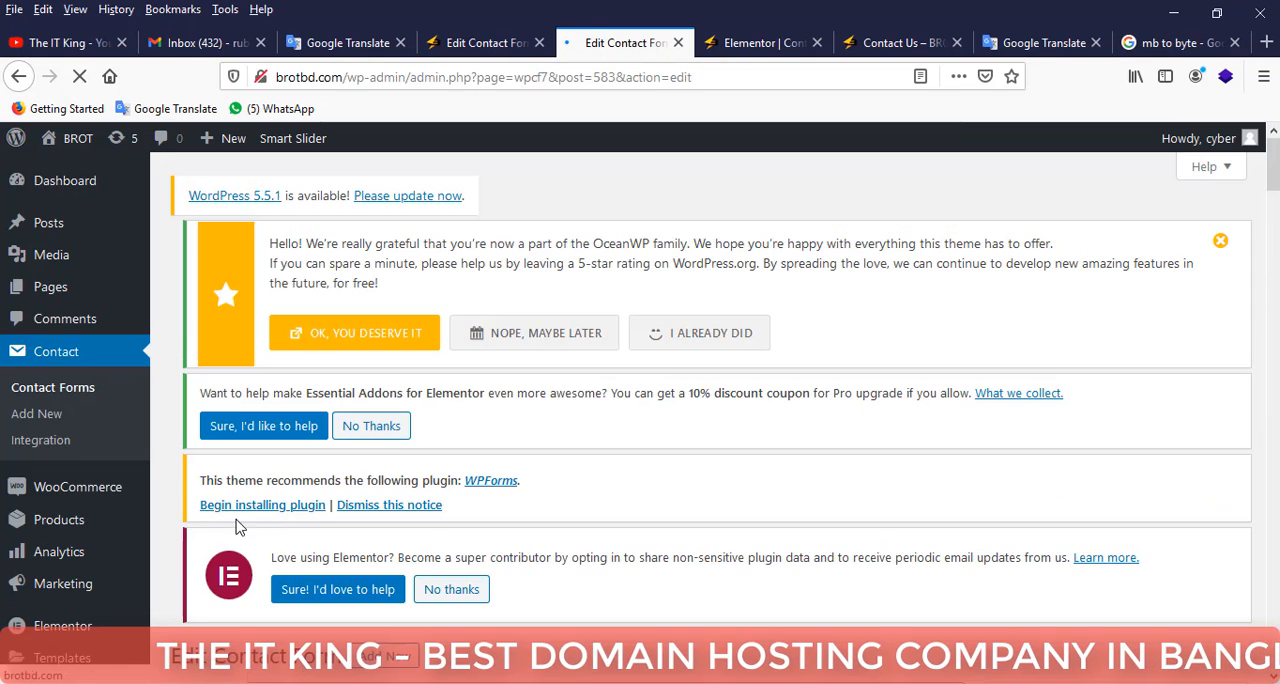
Open the Test form's mail settings and examine the mail-tags, the Additional headers field and its configuration error.
scroll(443, 426, down, 8)
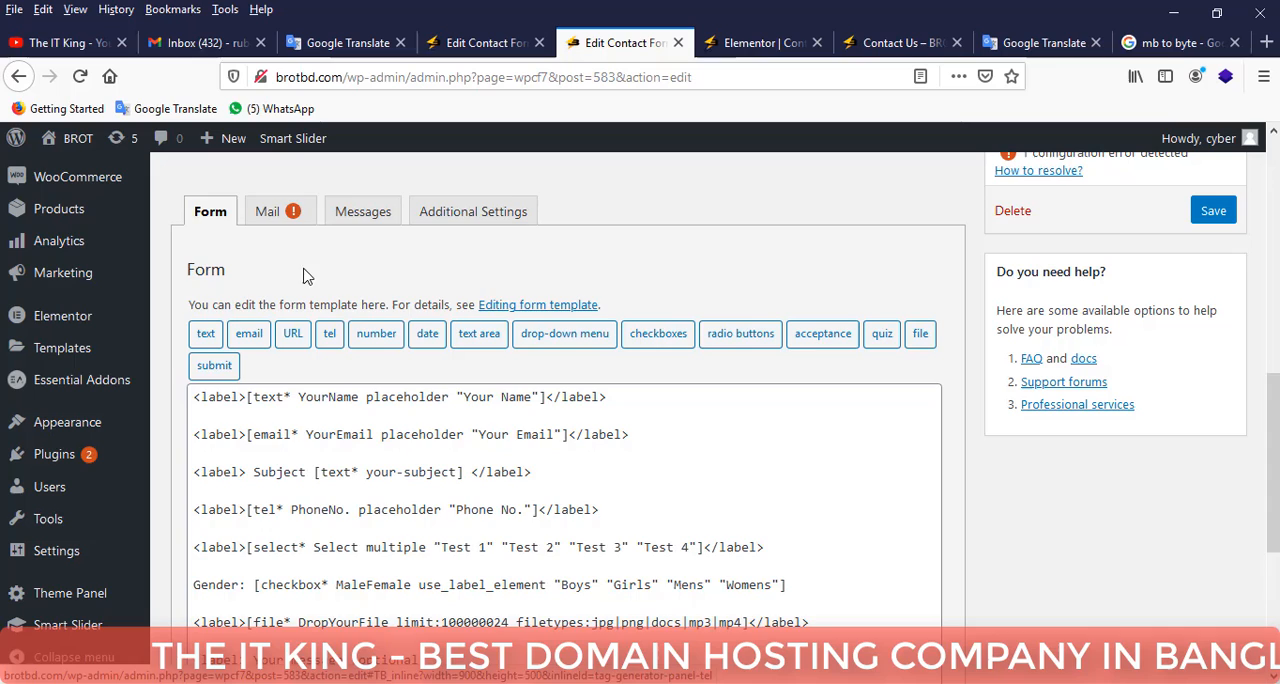
click(268, 211)
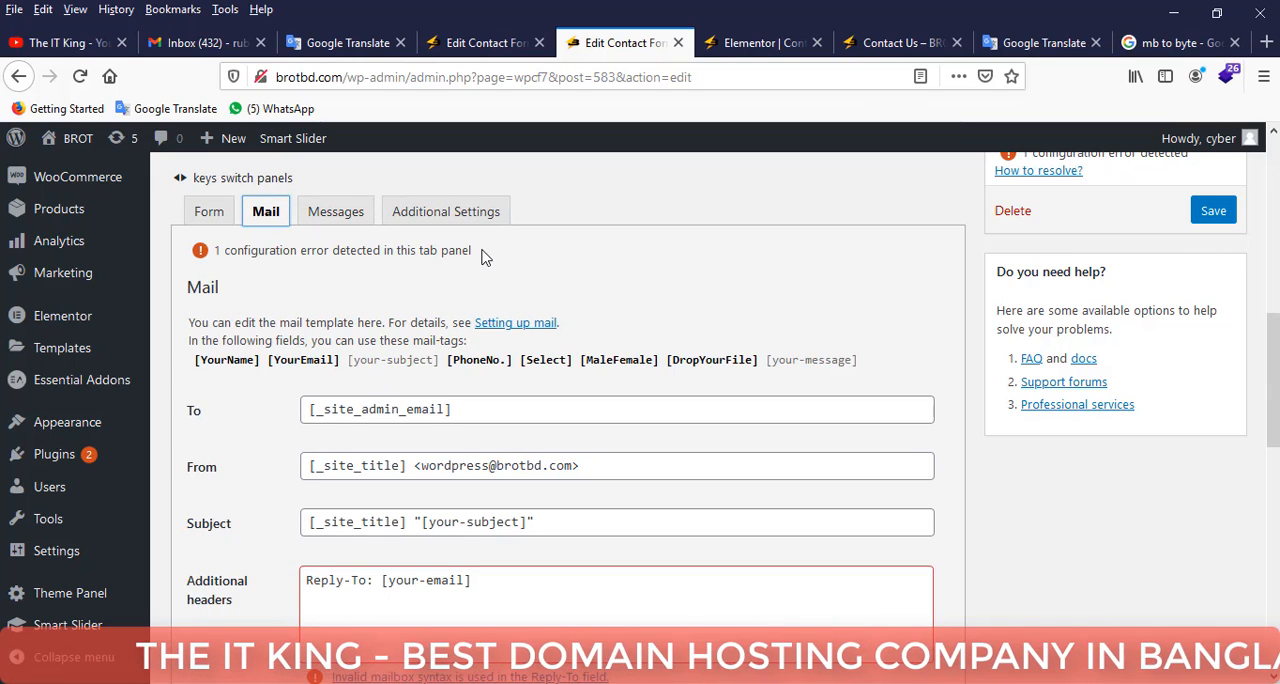
scroll(490, 259, down, 4)
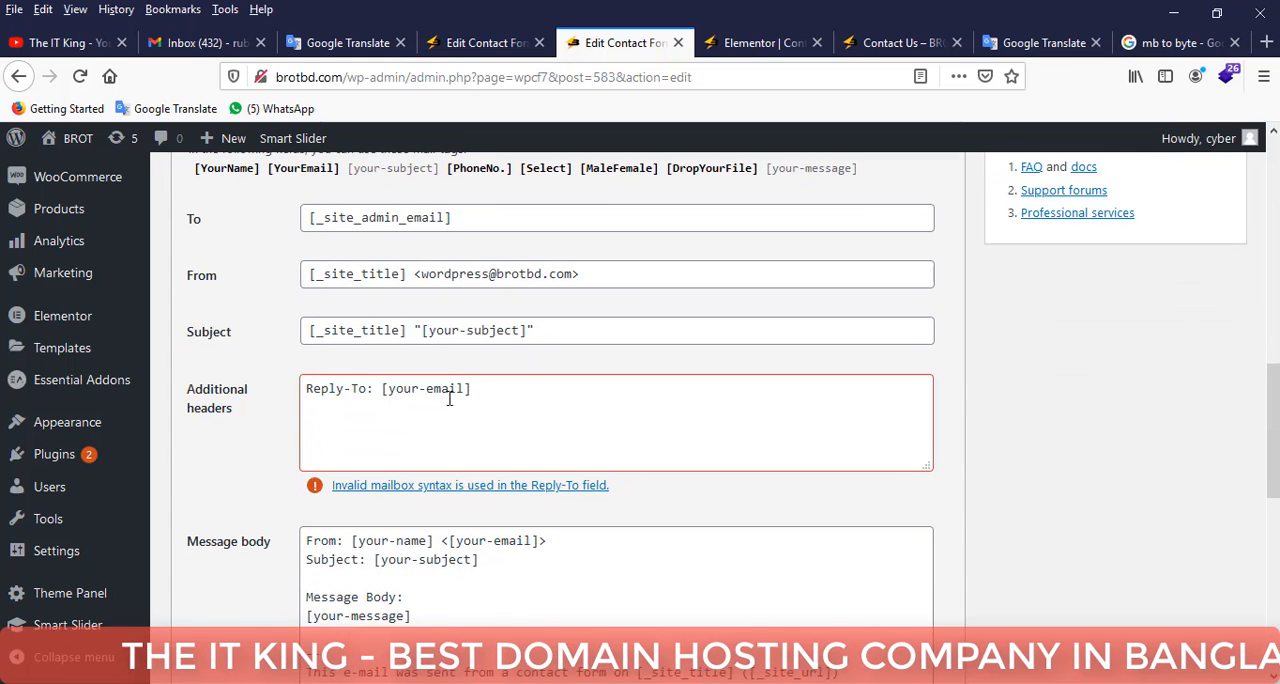
scroll(500, 490, up, 4)
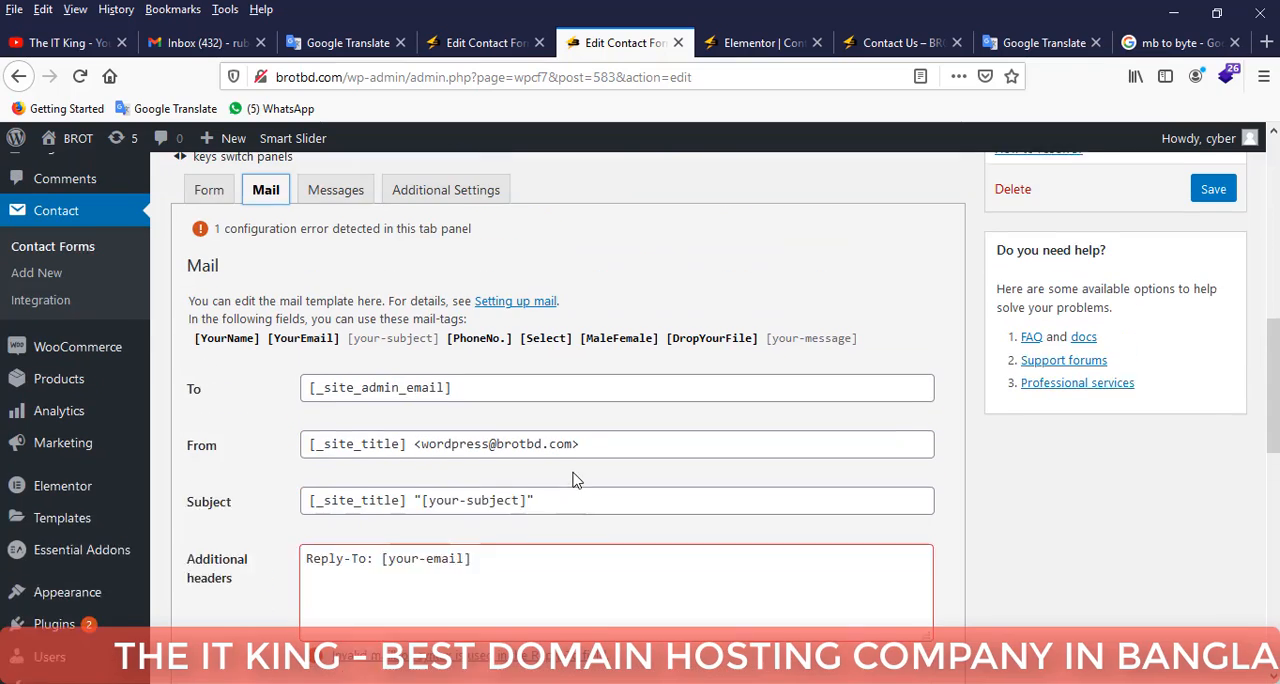
Return to the Test form's template and review all its field tags.
scroll(280, 360, up, 2)
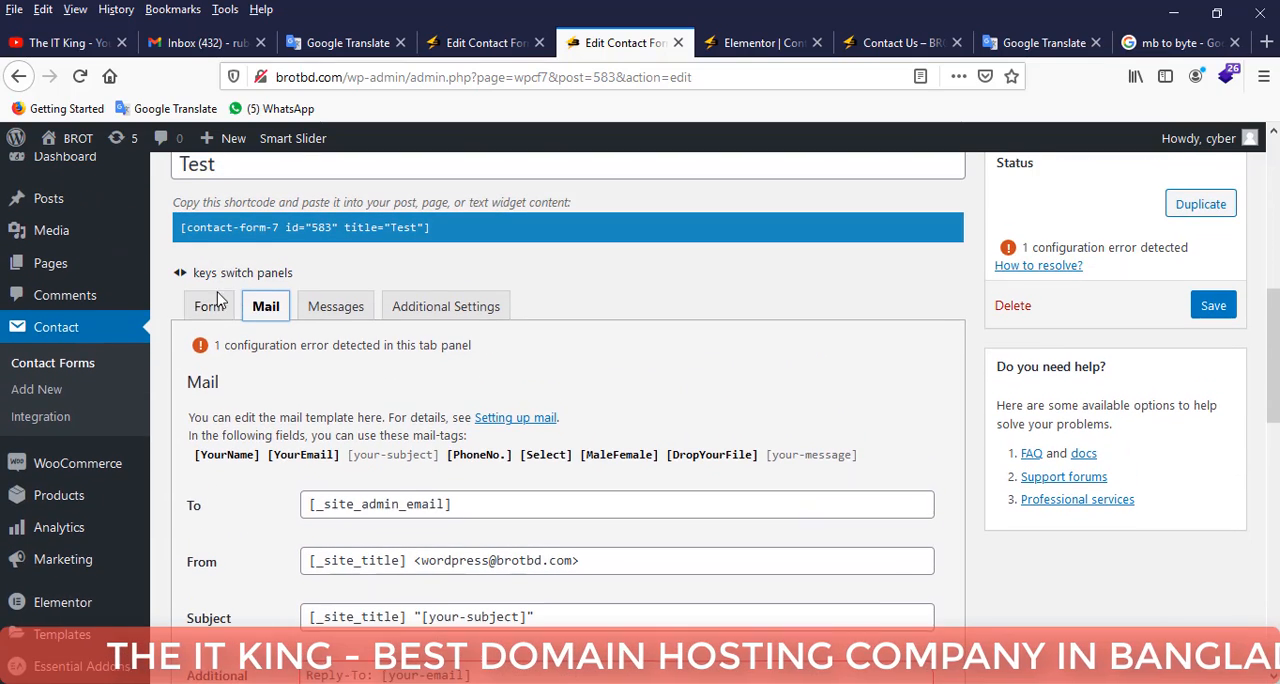
click(210, 306)
scroll(450, 405, down, 2)
scroll(480, 430, down, 2)
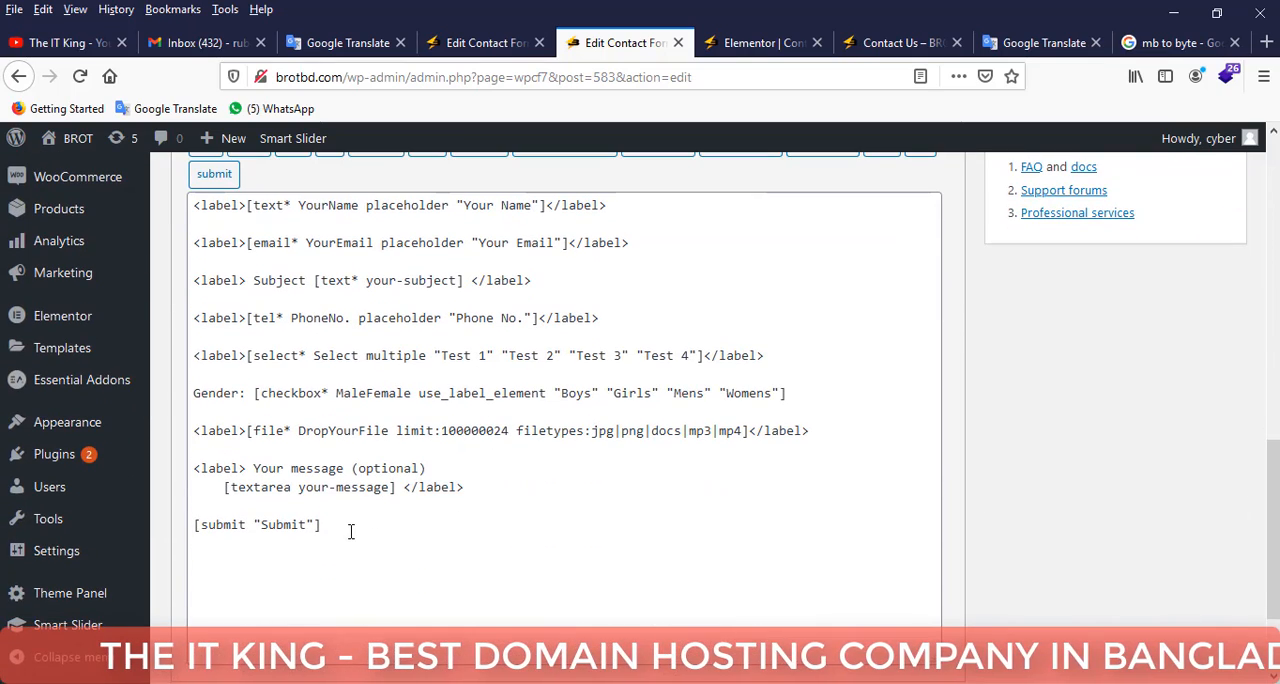
drag(350, 531, 194, 205)
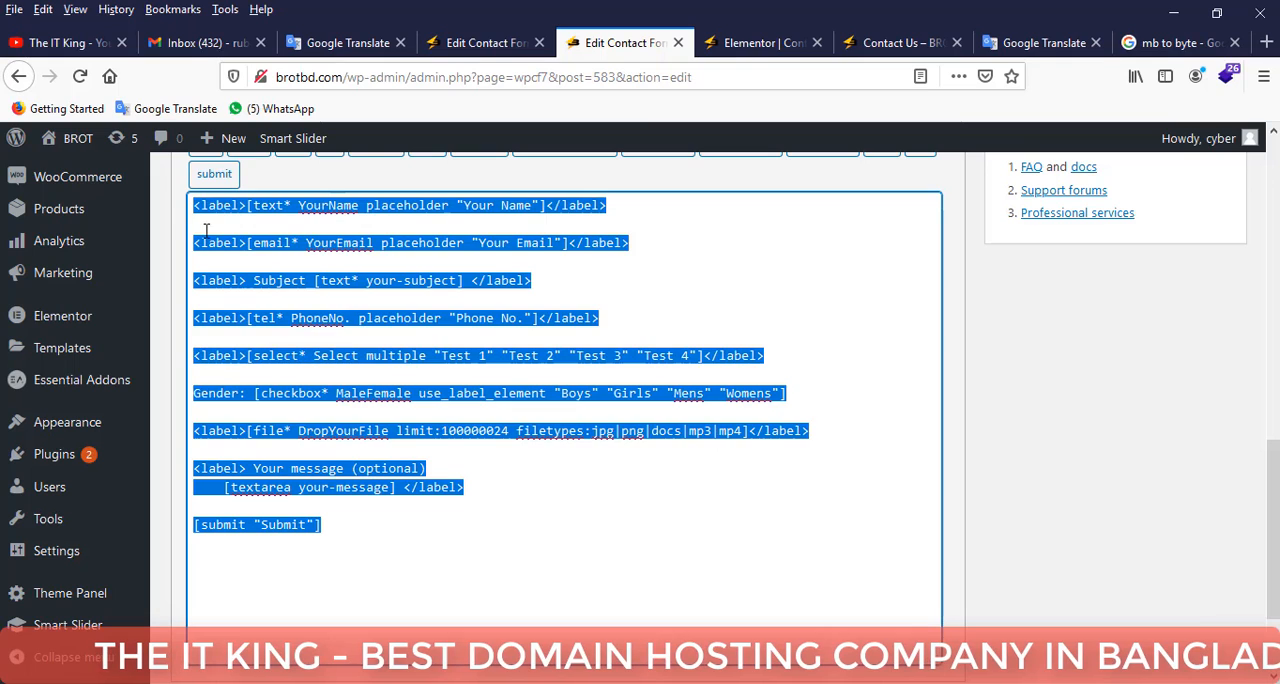
click(564, 288)
scroll(572, 350, up, 2)
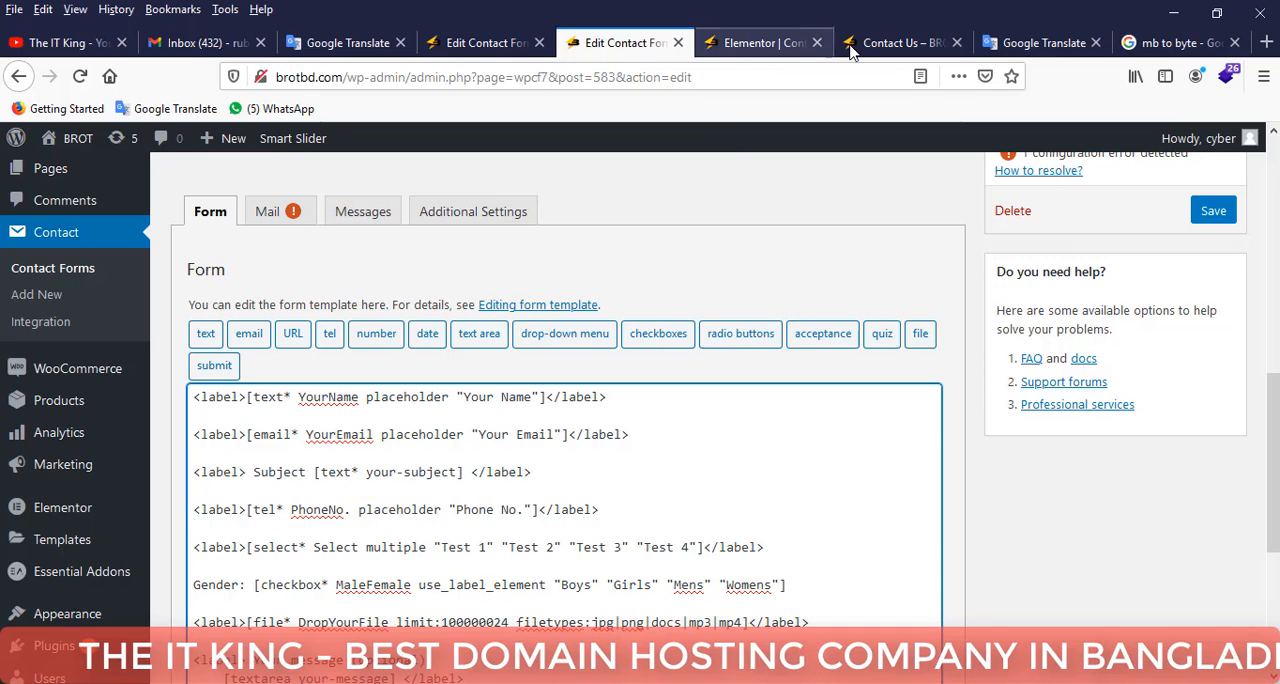
scroll(547, 272, up, 1)
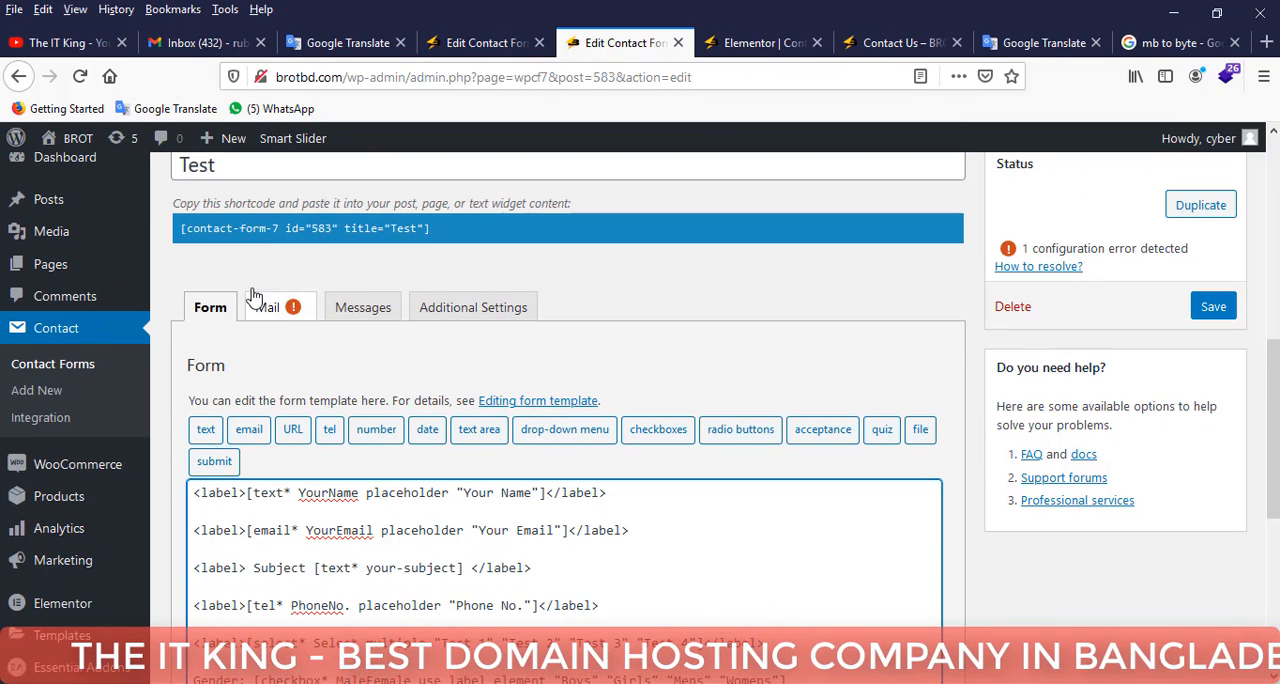
Copy the Test form's shortcode and go to the Contact Us page open in the Elementor editor.
click(350, 228)
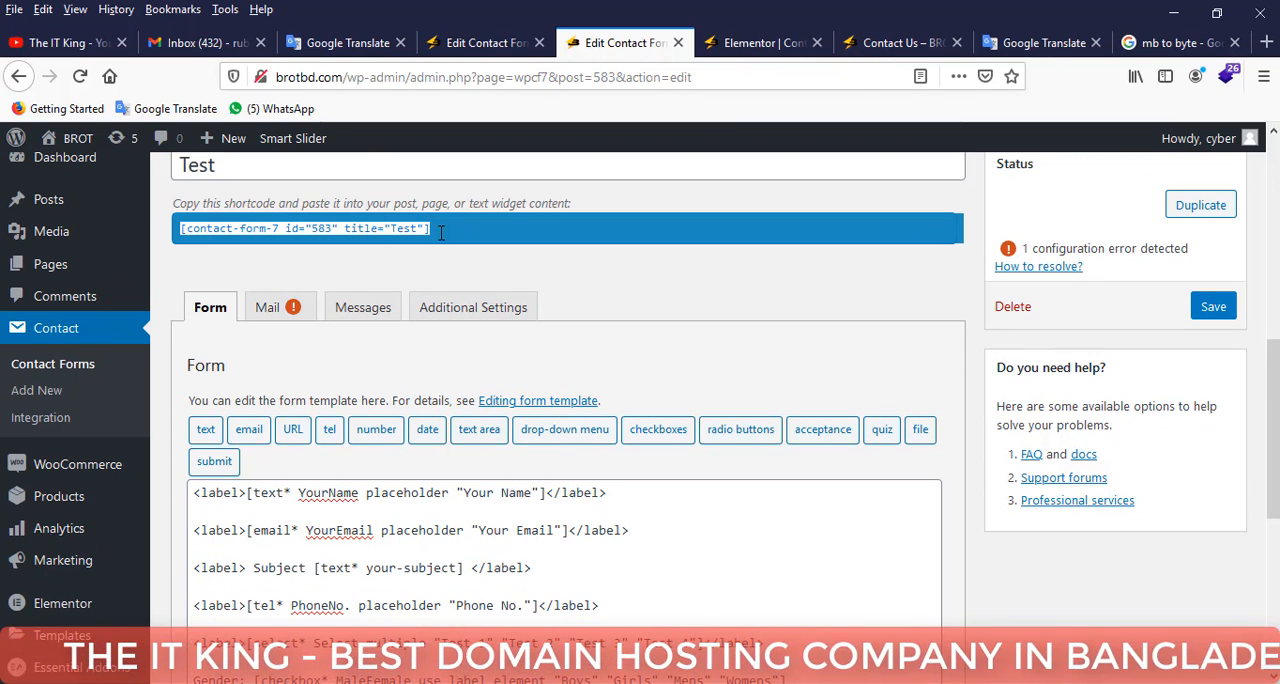
right_click(440, 232)
click(480, 288)
click(868, 44)
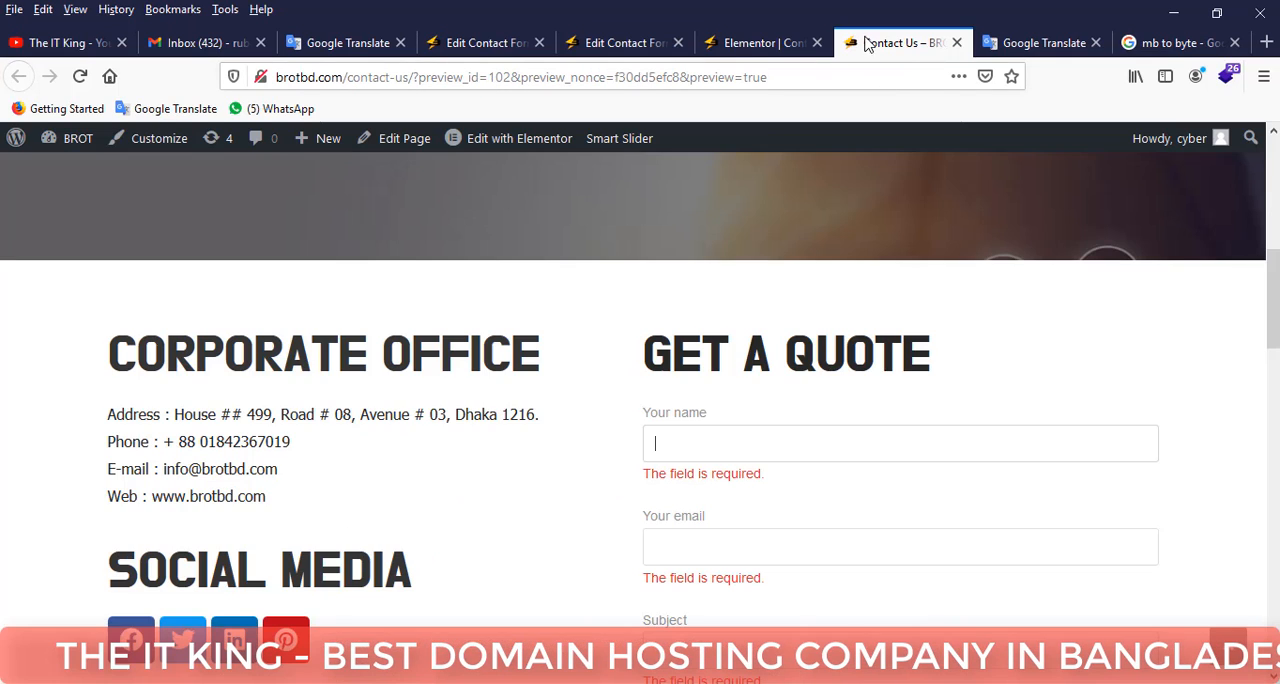
scroll(723, 489, down, 3)
click(757, 43)
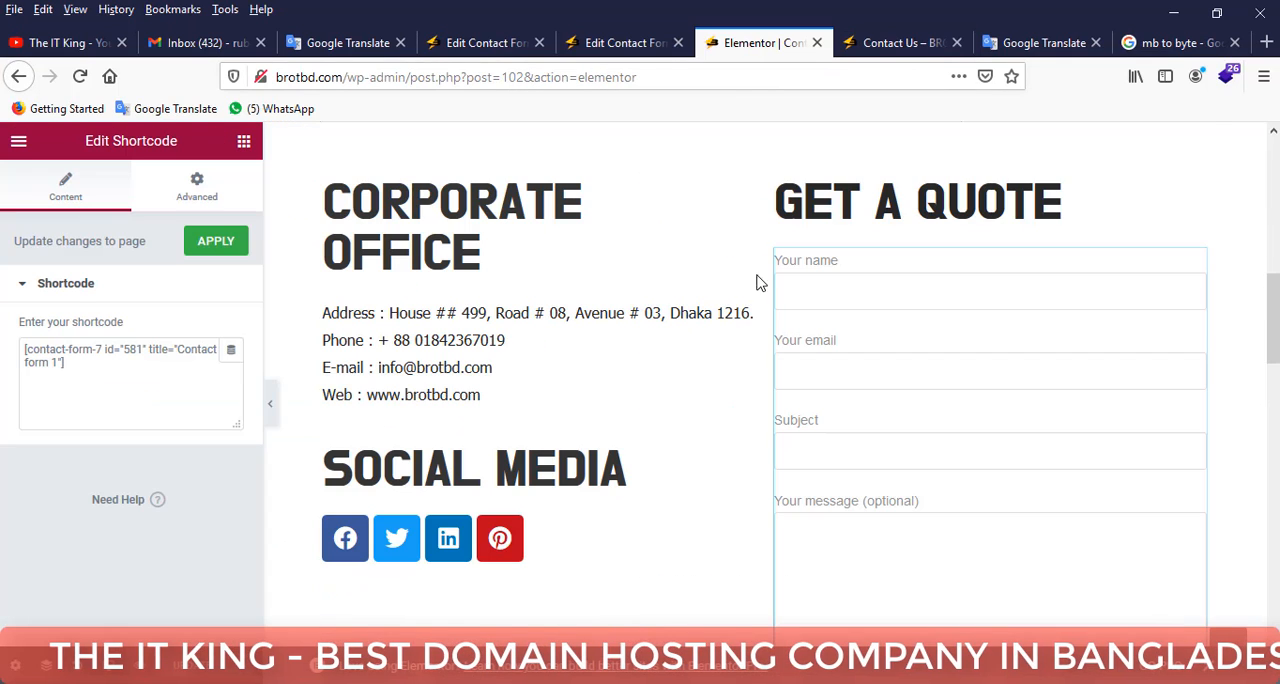
Replace the shortcode of the Get a Quote form with [contact-form-7 id="583" title="Test"].
drag(88, 370, 3, 332)
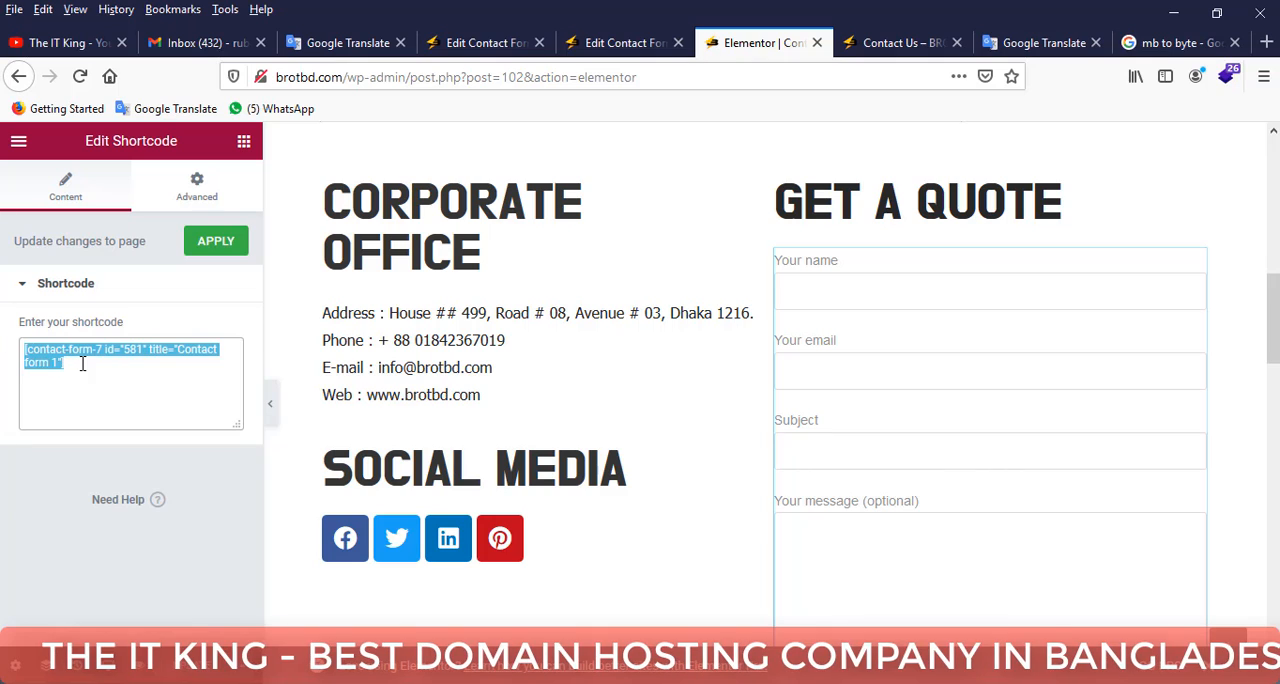
right_click(83, 364)
click(133, 439)
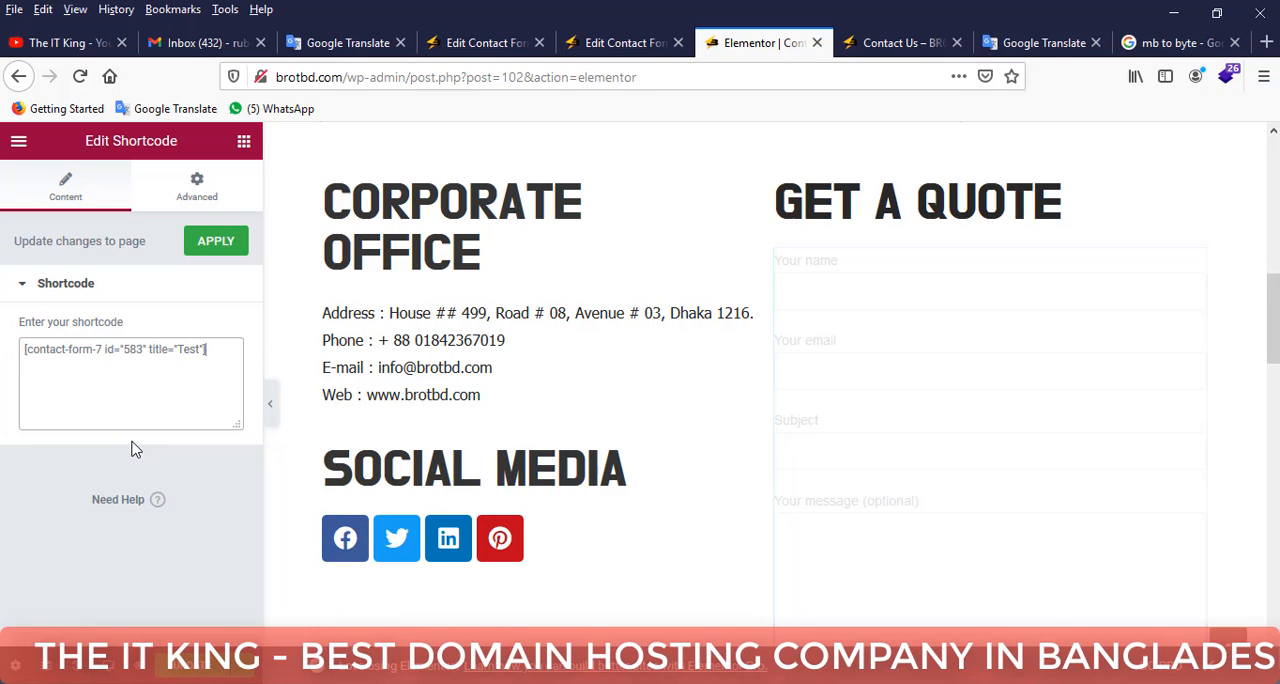
Look over the new form in the editor, update the Contact Us page and view its refreshed preview.
scroll(866, 294, down, 1)
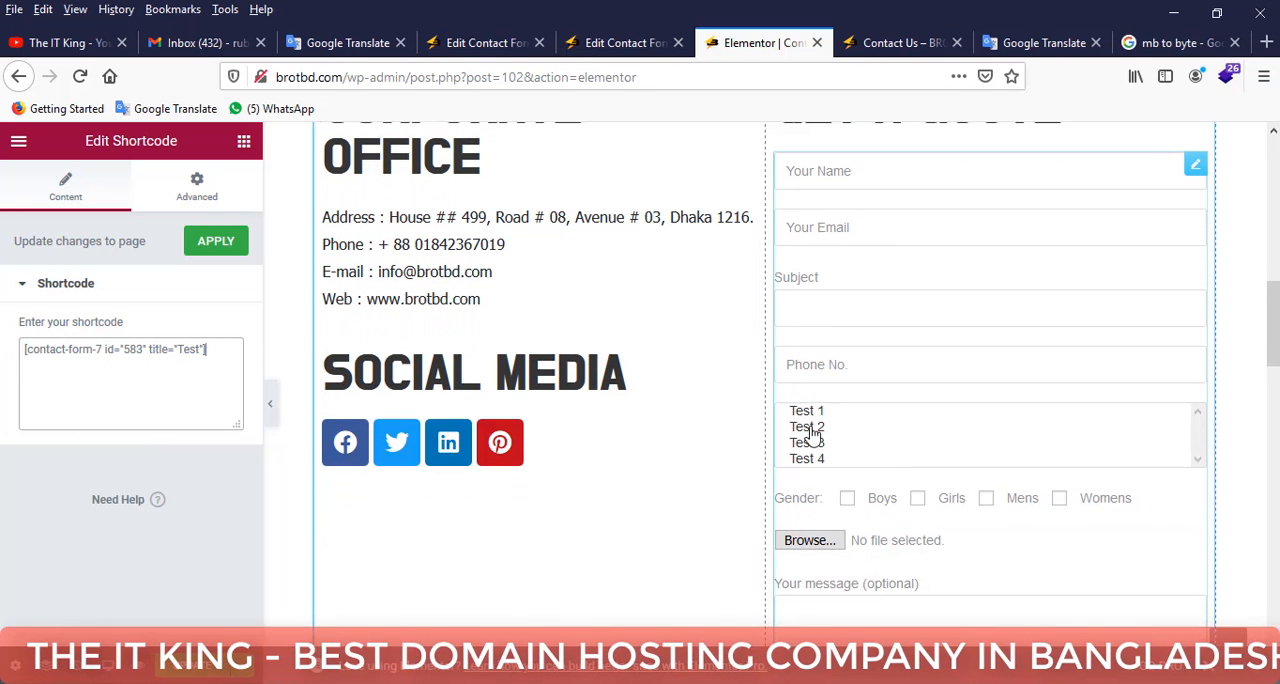
scroll(810, 428, down, 2)
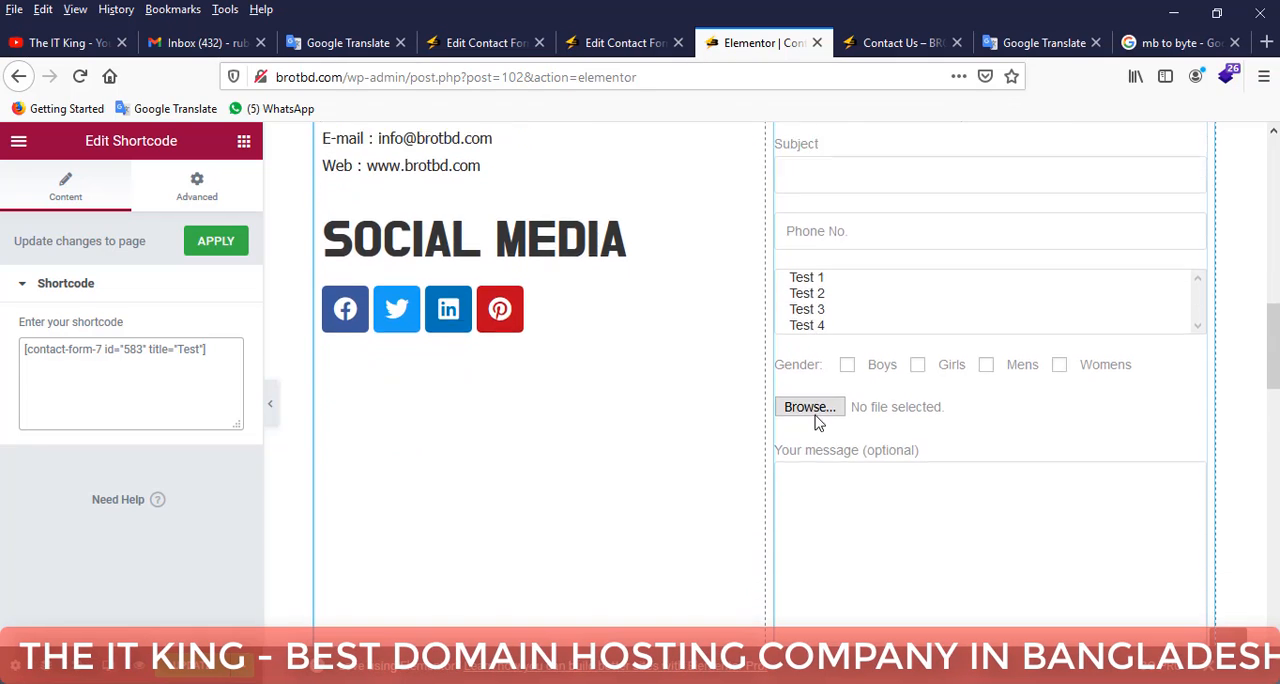
scroll(815, 423, down, 2)
click(192, 669)
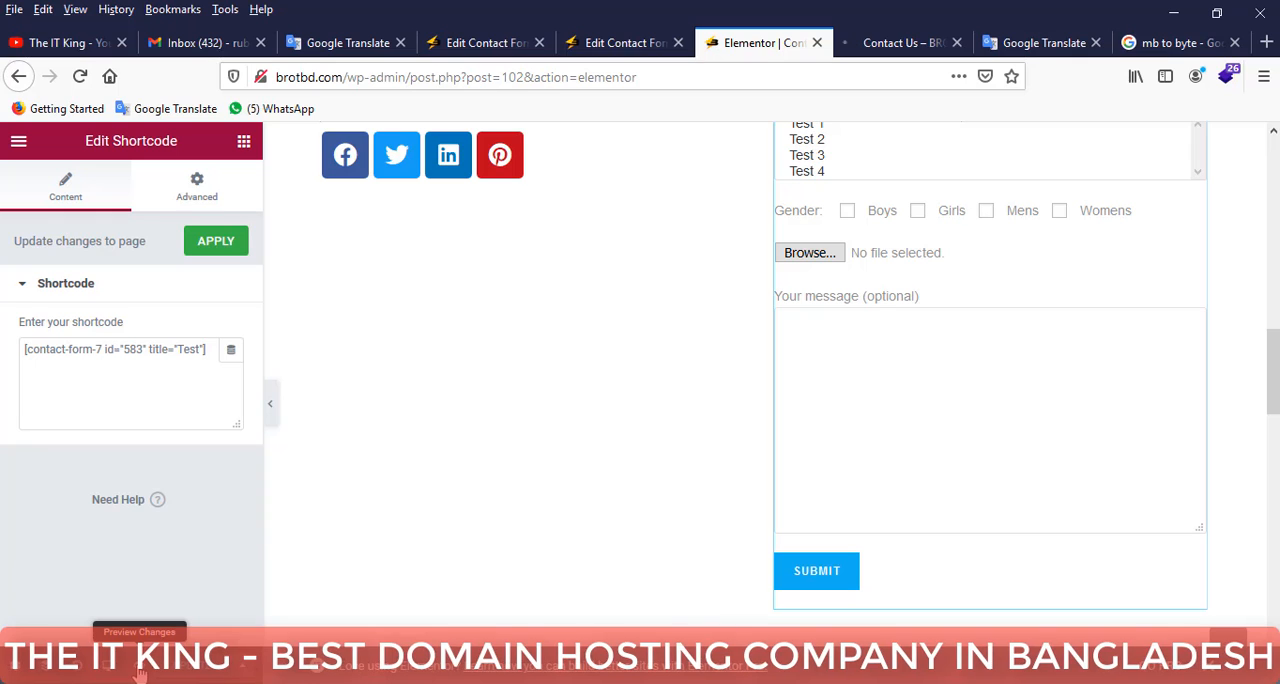
click(903, 43)
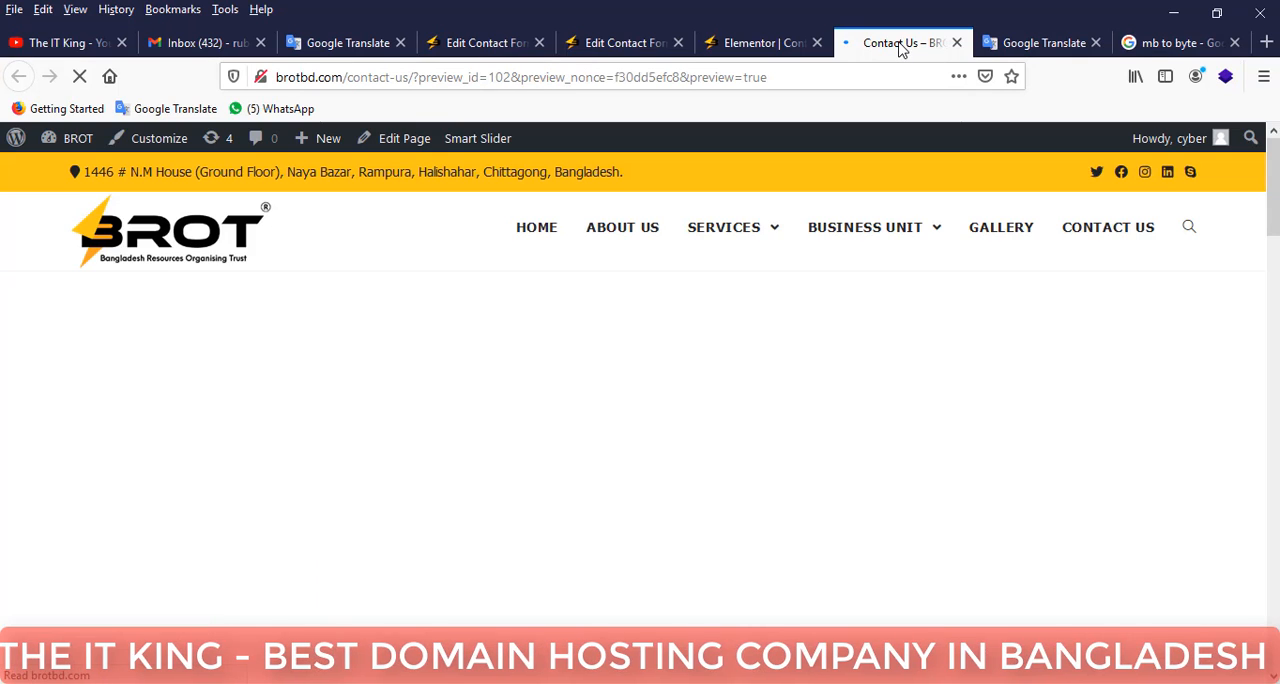
scroll(1089, 303, down, 10)
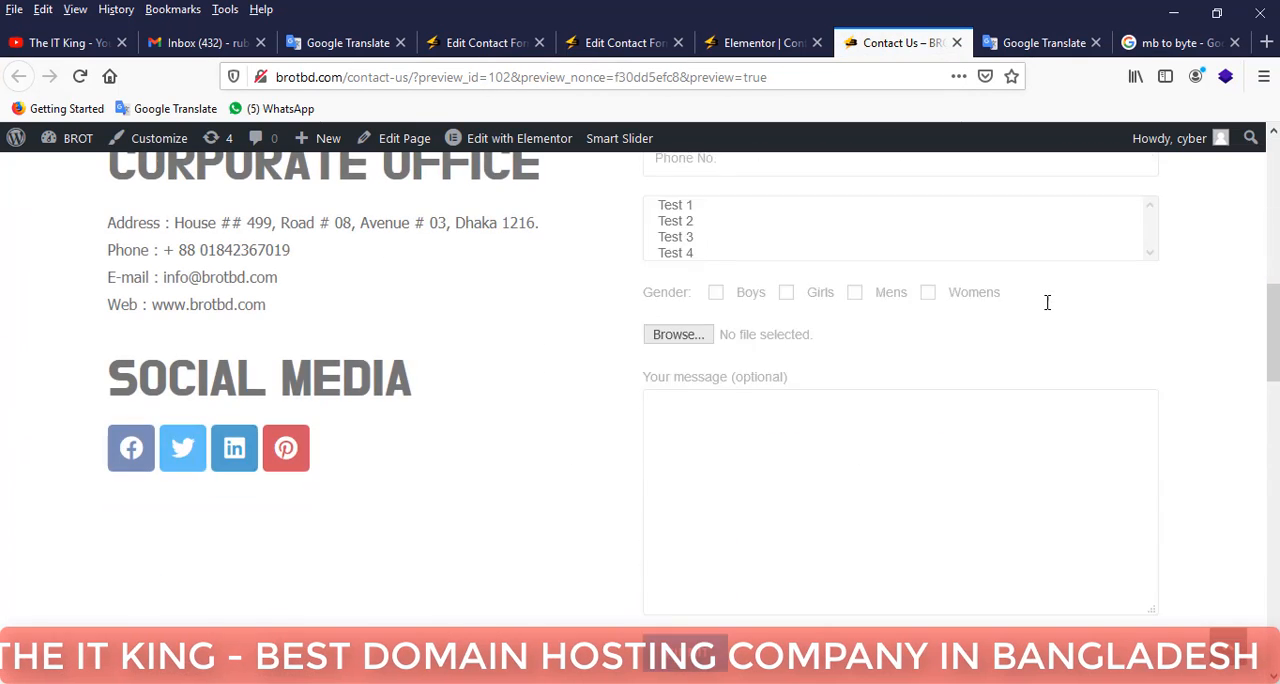
scroll(910, 295, up, 1)
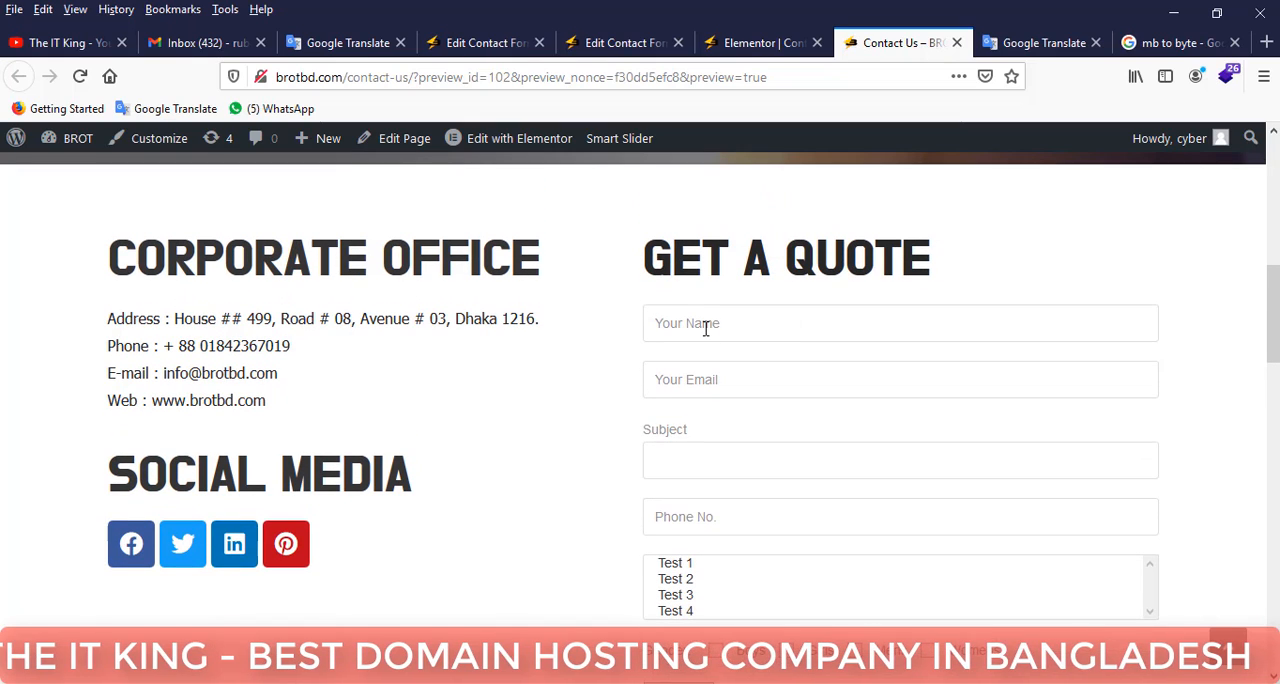
Try out the name, email, subject and phone fields of the previewed form without entering any text.
click(706, 329)
click(670, 392)
click(670, 455)
scroll(690, 420, down, 2)
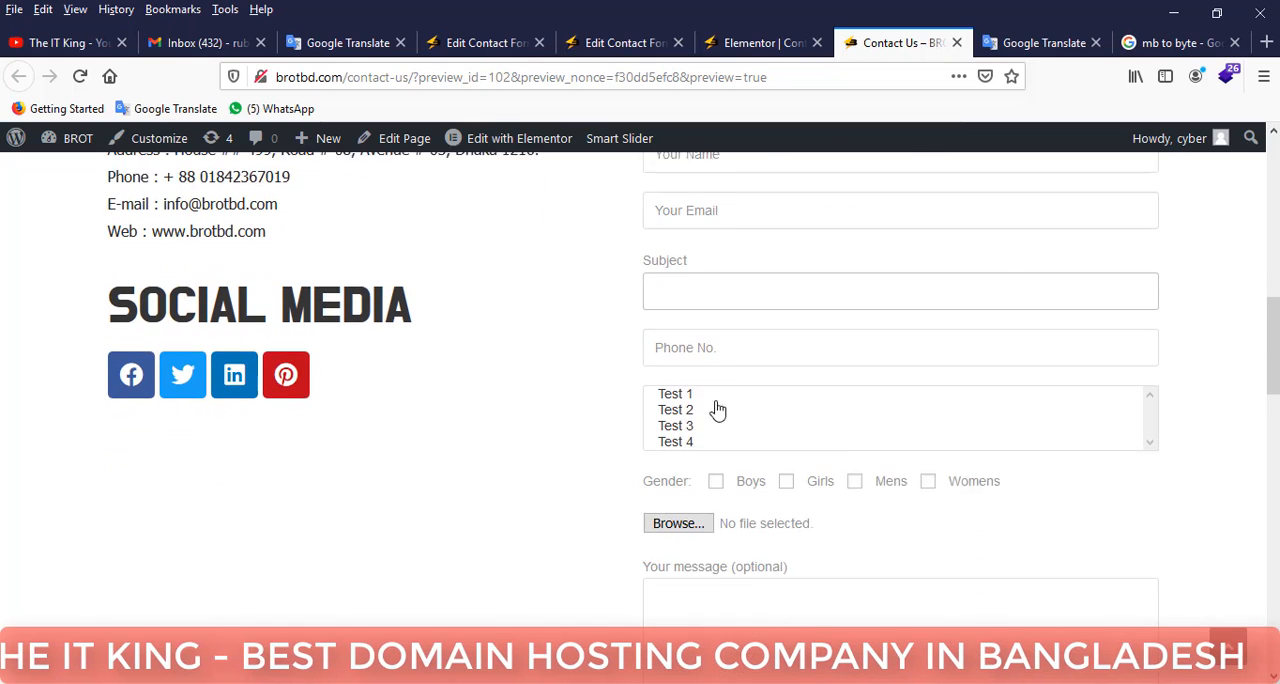
click(700, 328)
Select Test 1, Test 2 and Test 3 together in the previewed form's multiple-selection list.
click(709, 397)
click(826, 420)
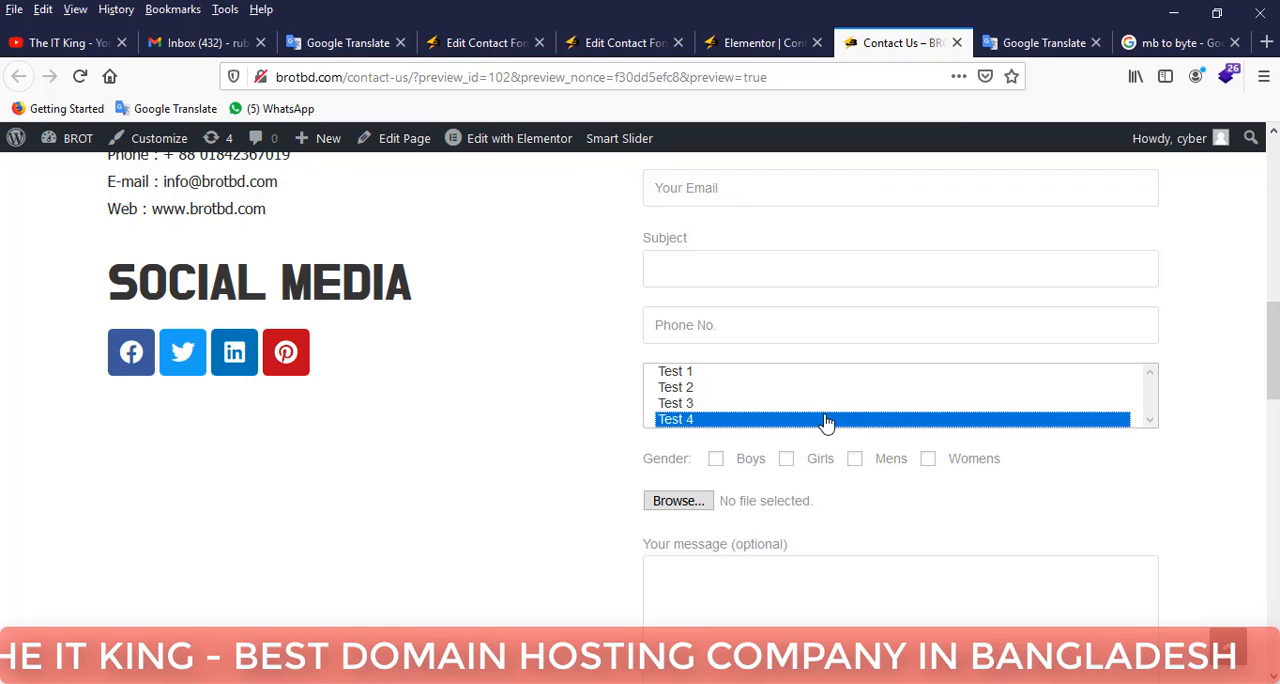
click(785, 403)
shift+click(780, 374)
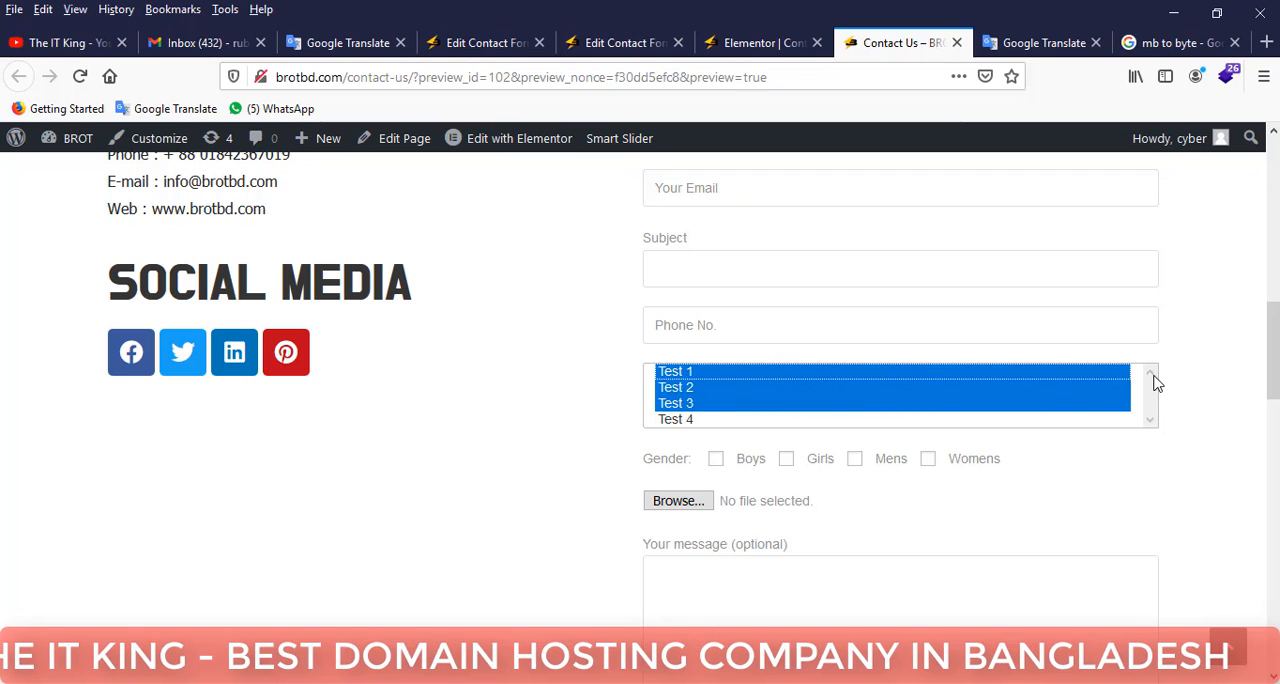
click(596, 405)
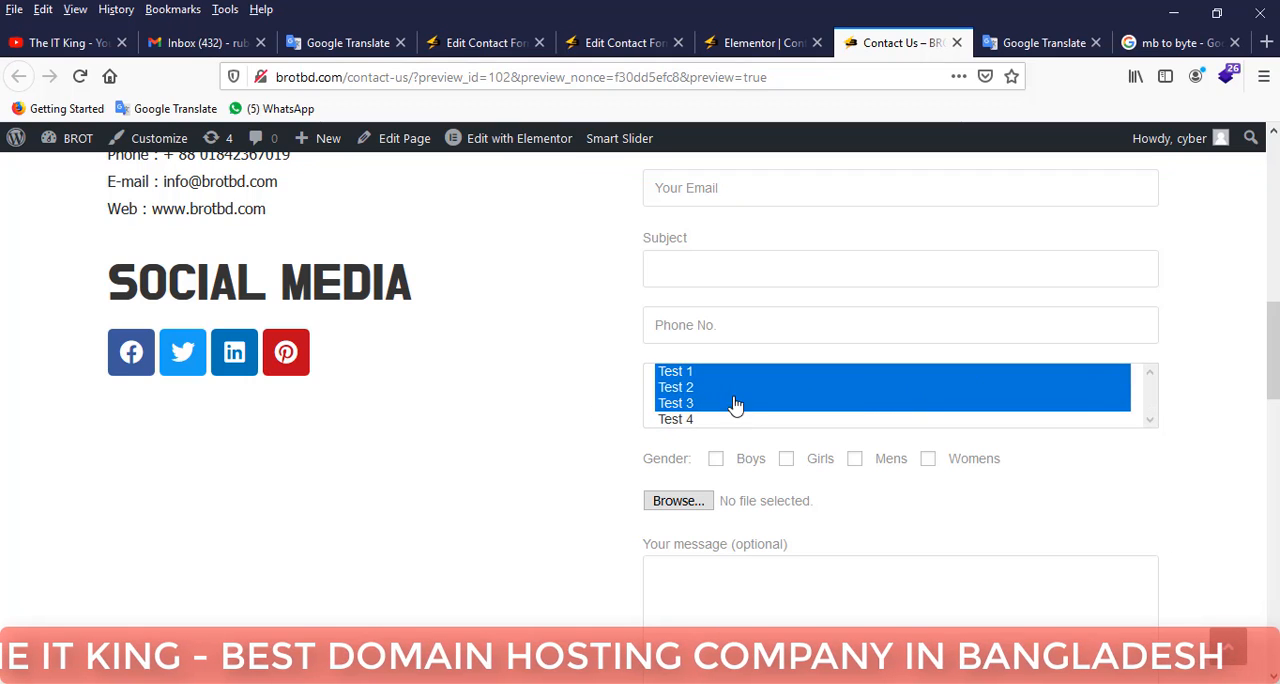
Tick Boys, Girls, Mens and Womens under Gender and select only Test 1 and Test 2 in the list.
click(716, 460)
click(786, 460)
click(854, 460)
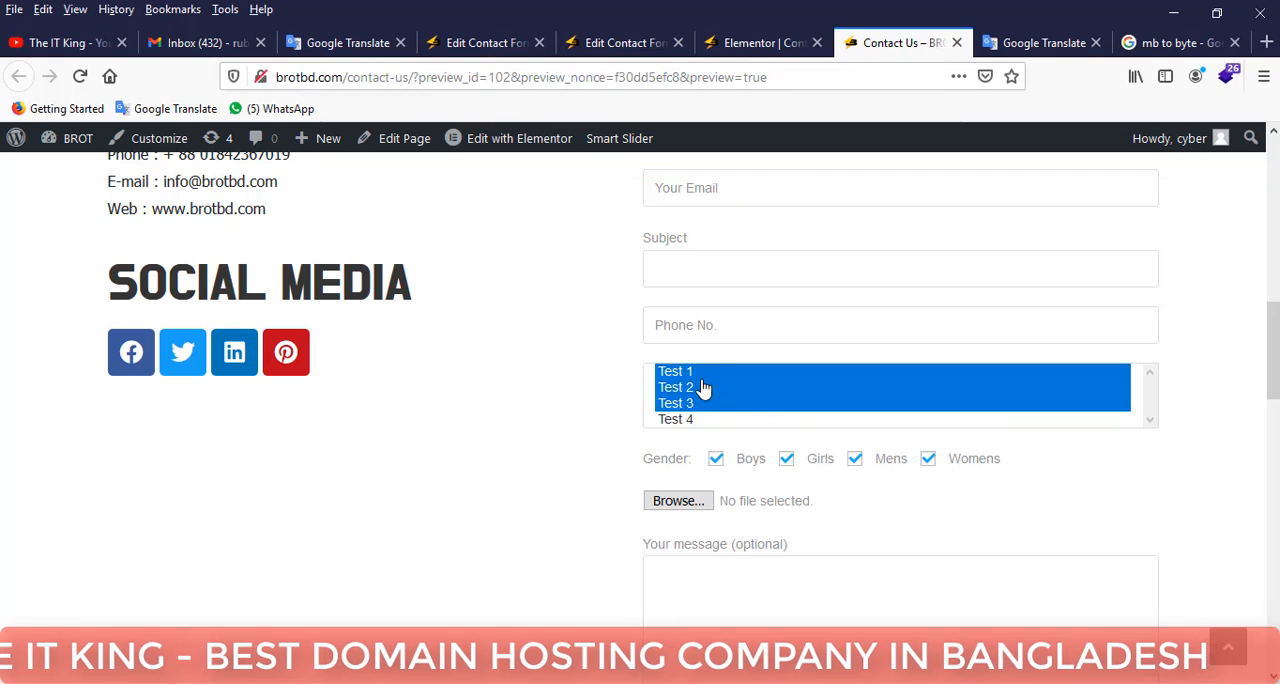
drag(665, 375, 645, 412)
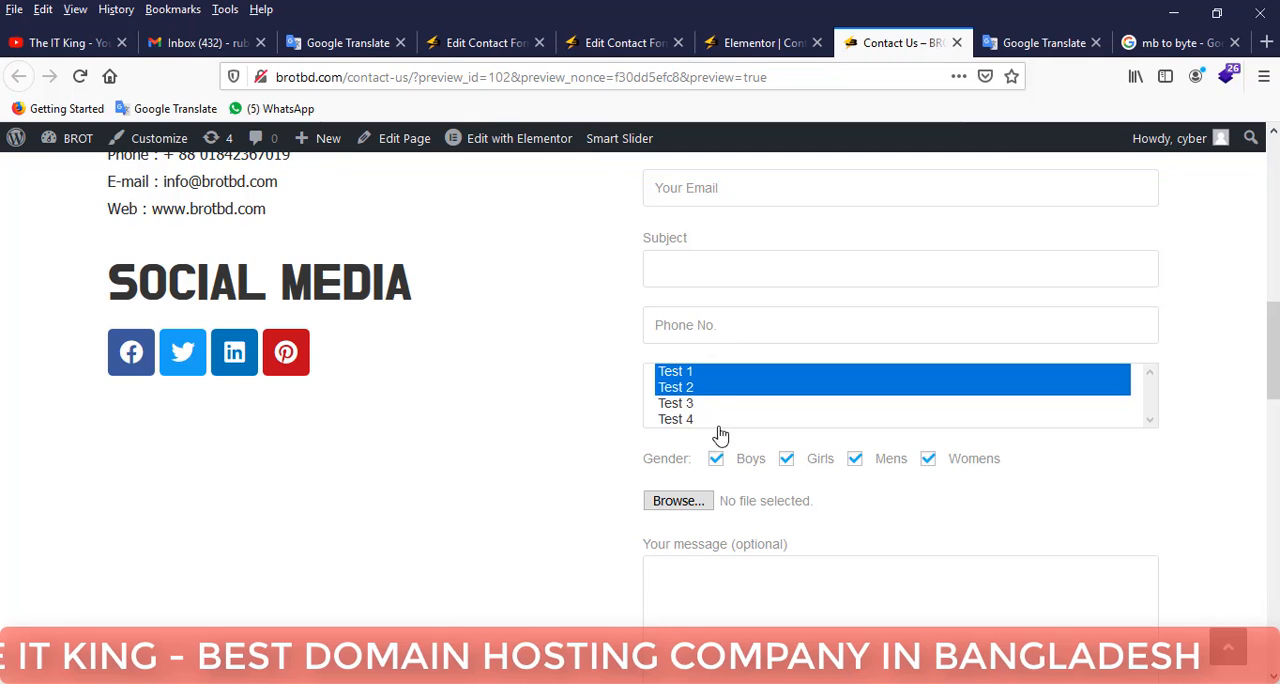
Check the previewed form's file picker and close it without choosing a file.
scroll(715, 425, down, 2)
click(680, 312)
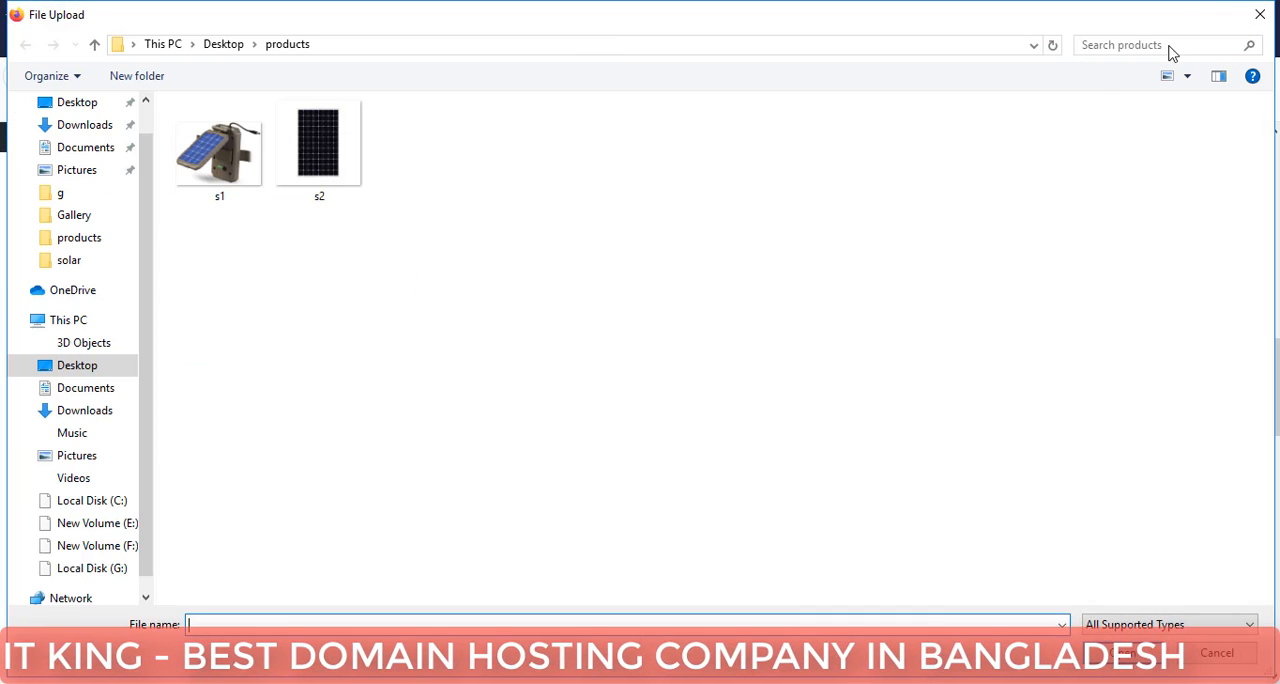
click(1259, 12)
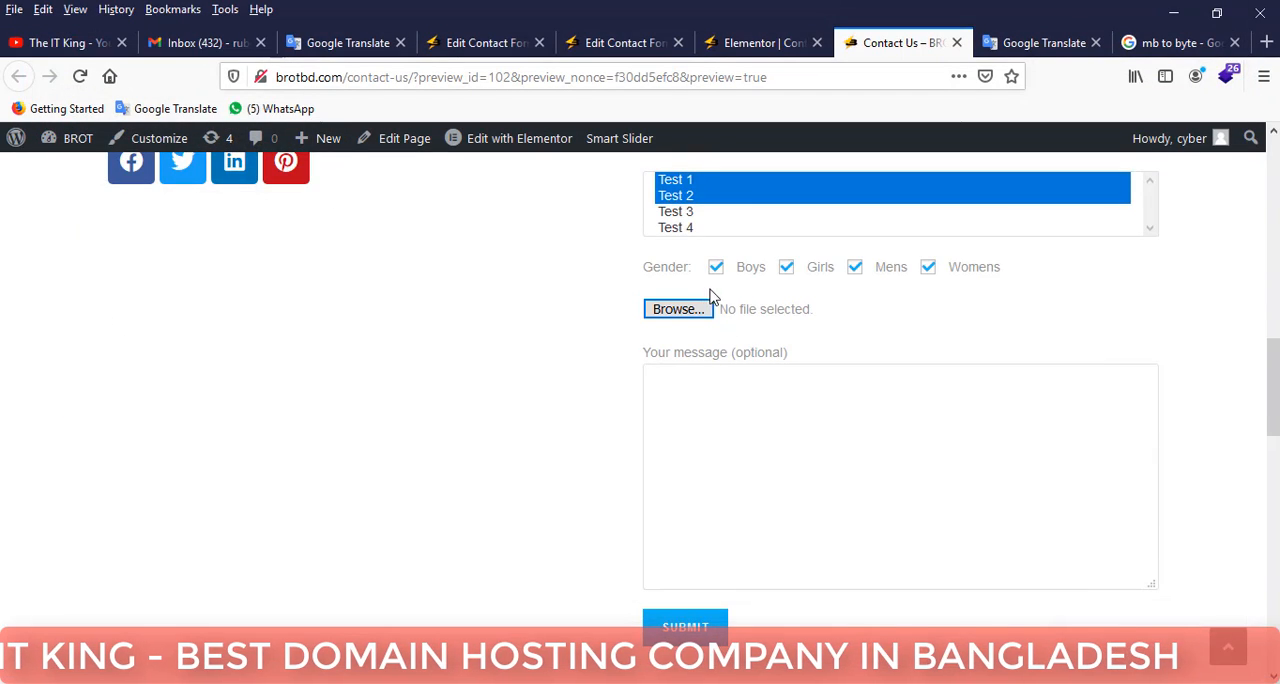
Return to the Test form's template and start a required drop-down menu tag named "Test" at the existing select tag.
scroll(700, 300, up, 1)
click(750, 43)
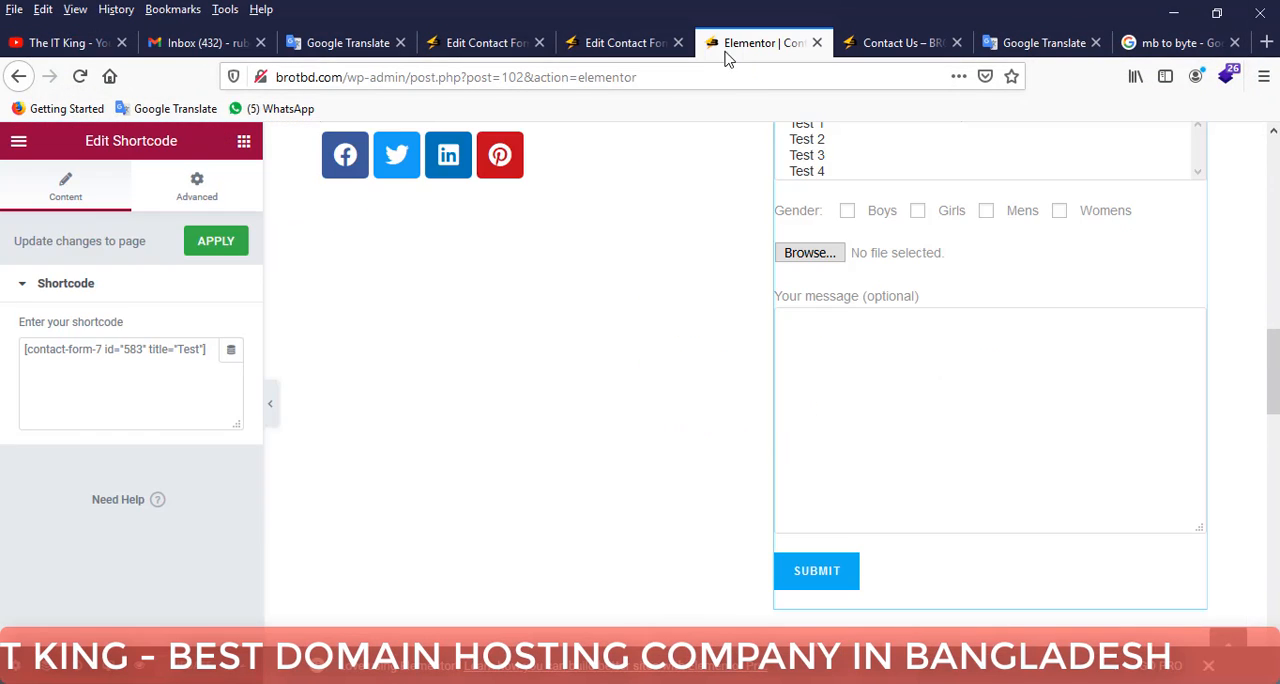
click(640, 44)
scroll(480, 330, down, 3)
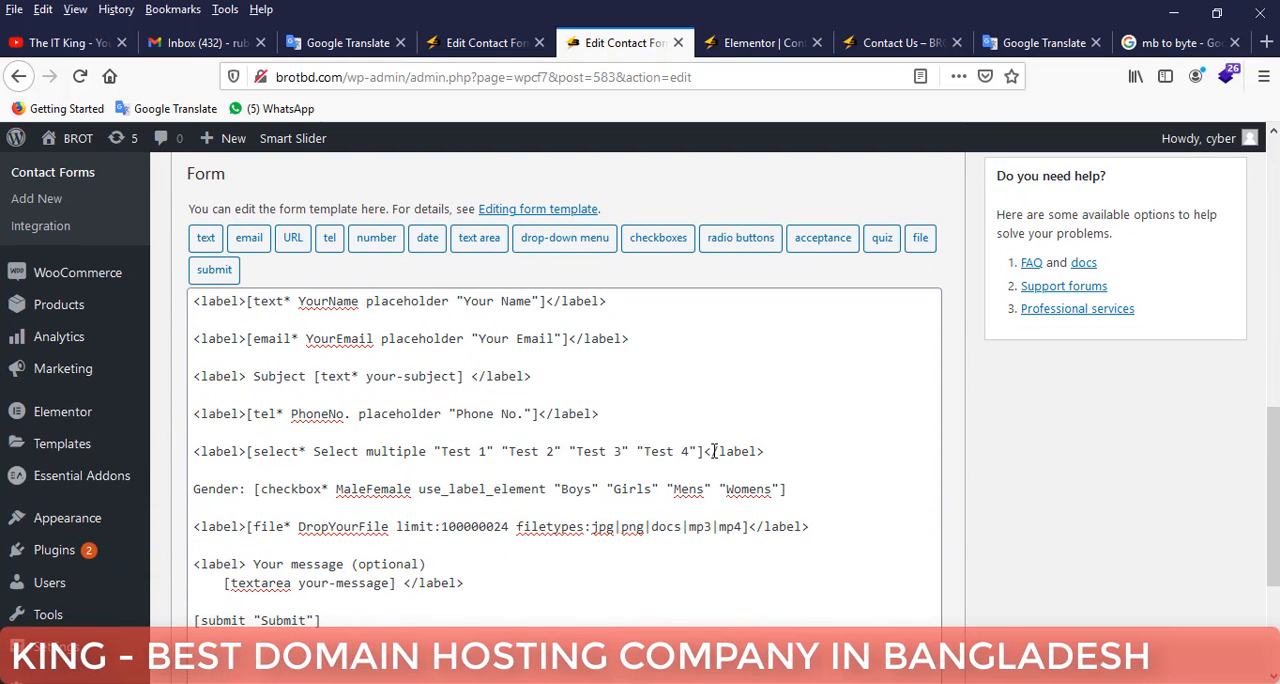
drag(705, 451, 258, 449)
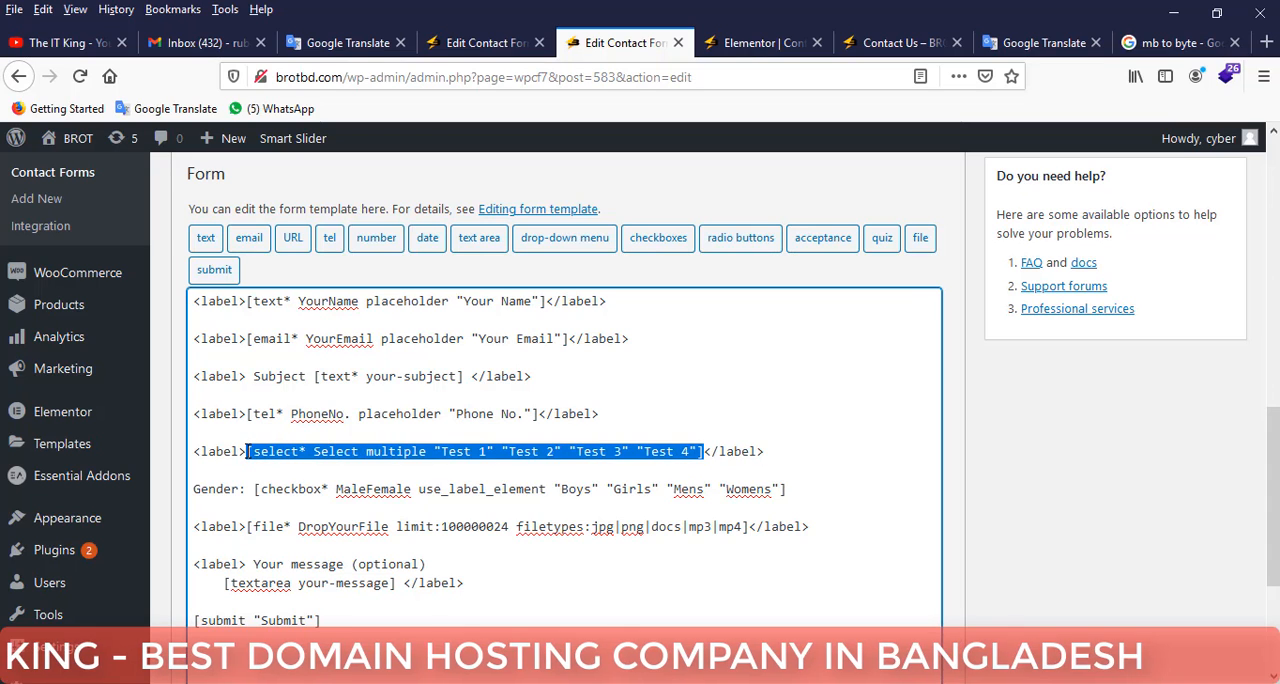
click(580, 245)
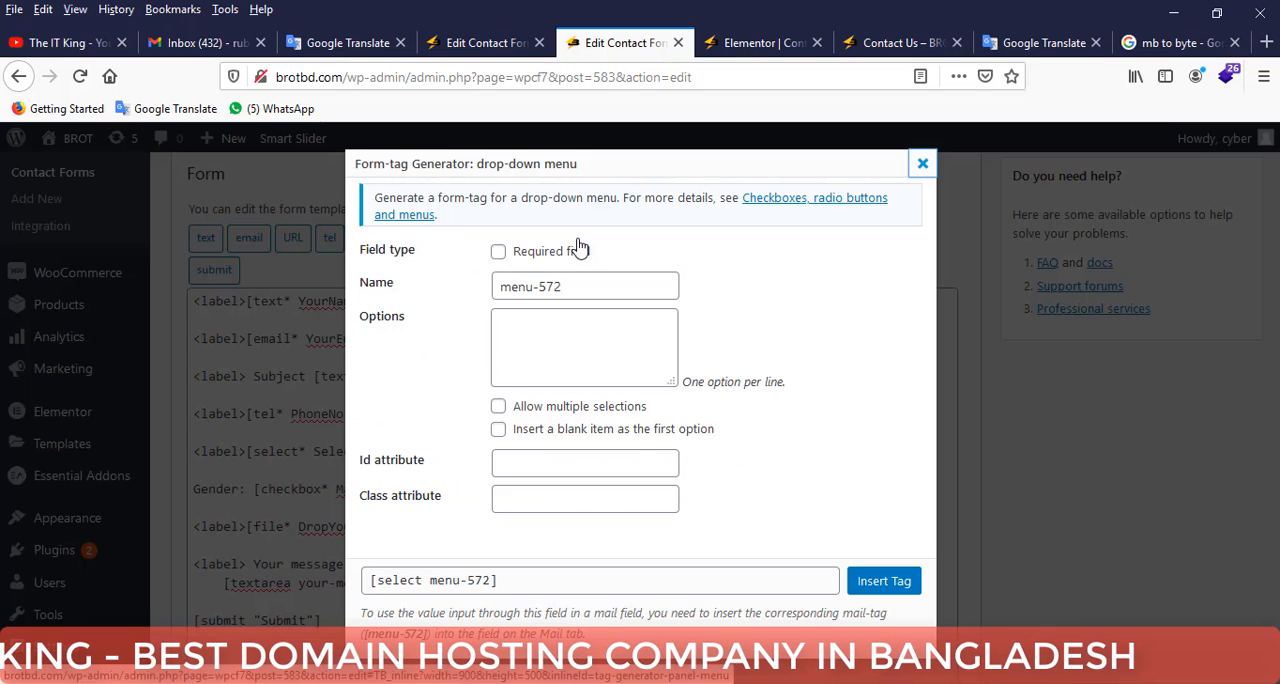
click(498, 252)
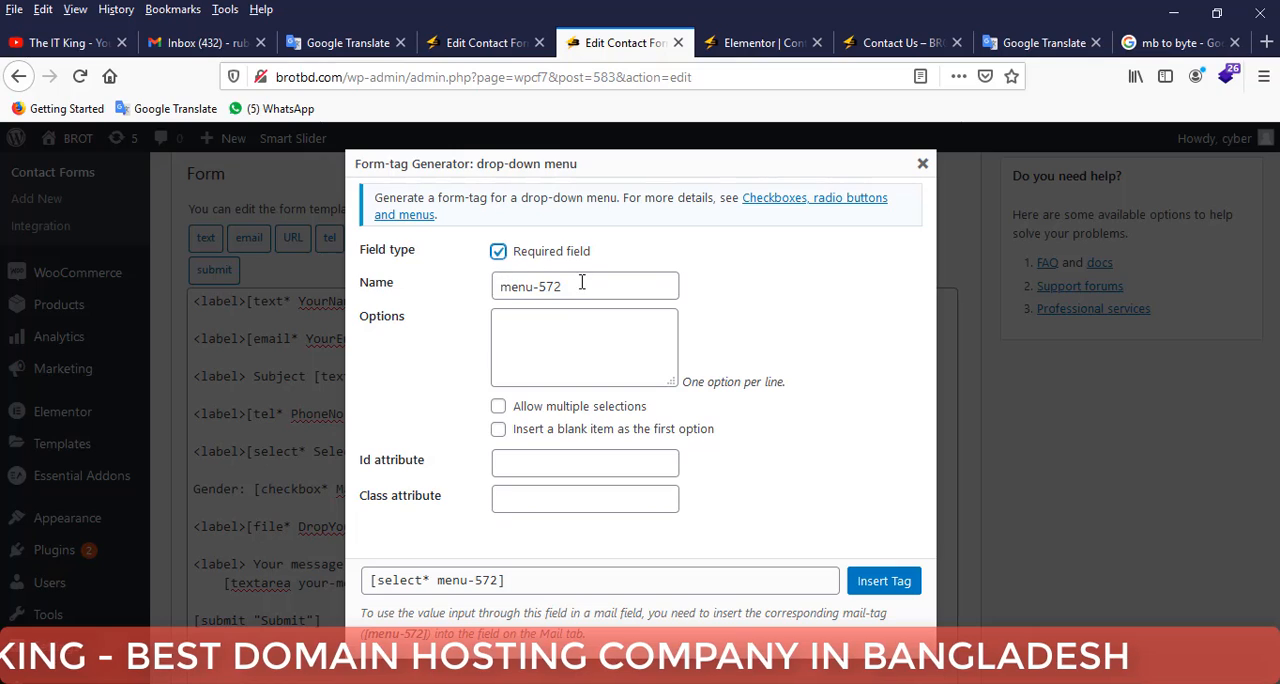
drag(580, 287, 492, 322)
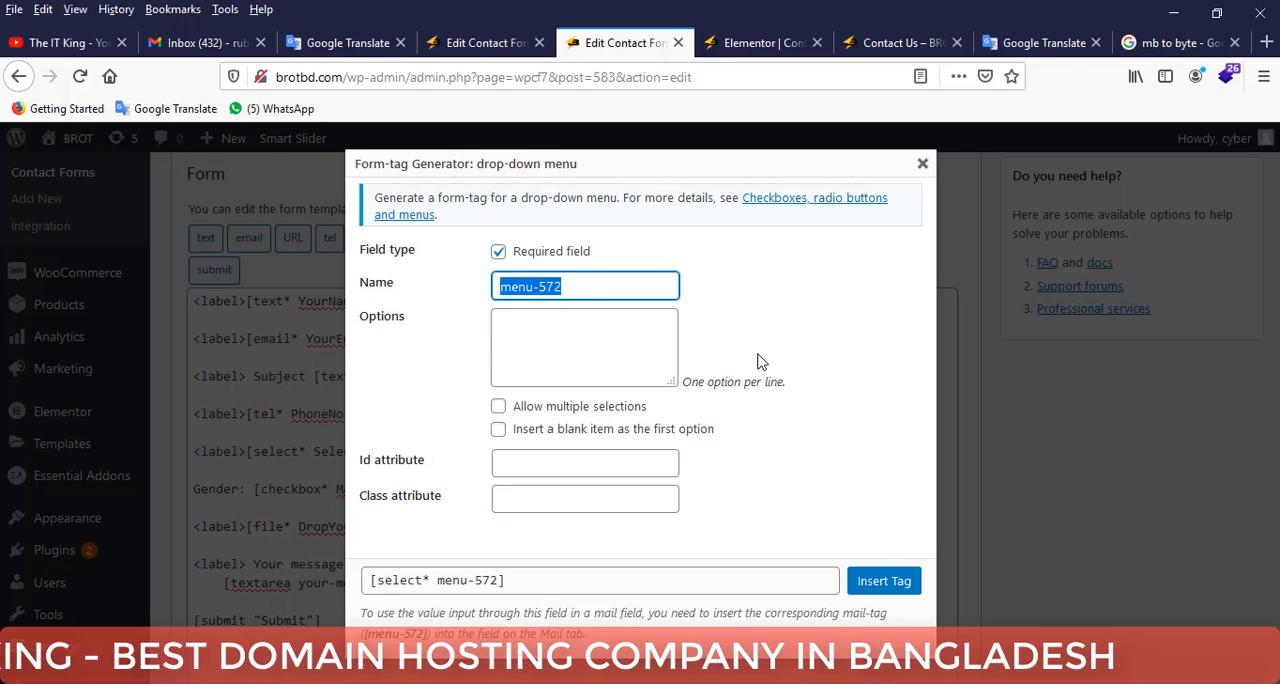
text(Test)
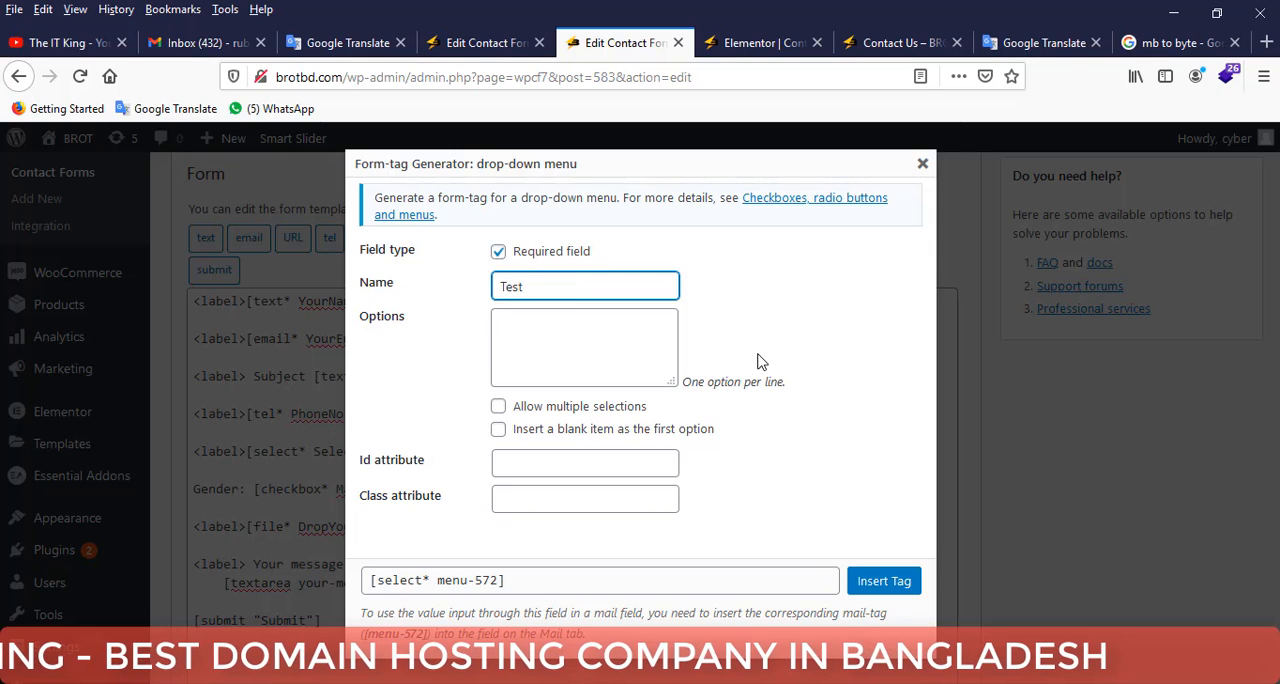
Give the drop-down tag the options Hello, Hi and Yes, allow multiple selections and insert it into the form template.
click(620, 350)
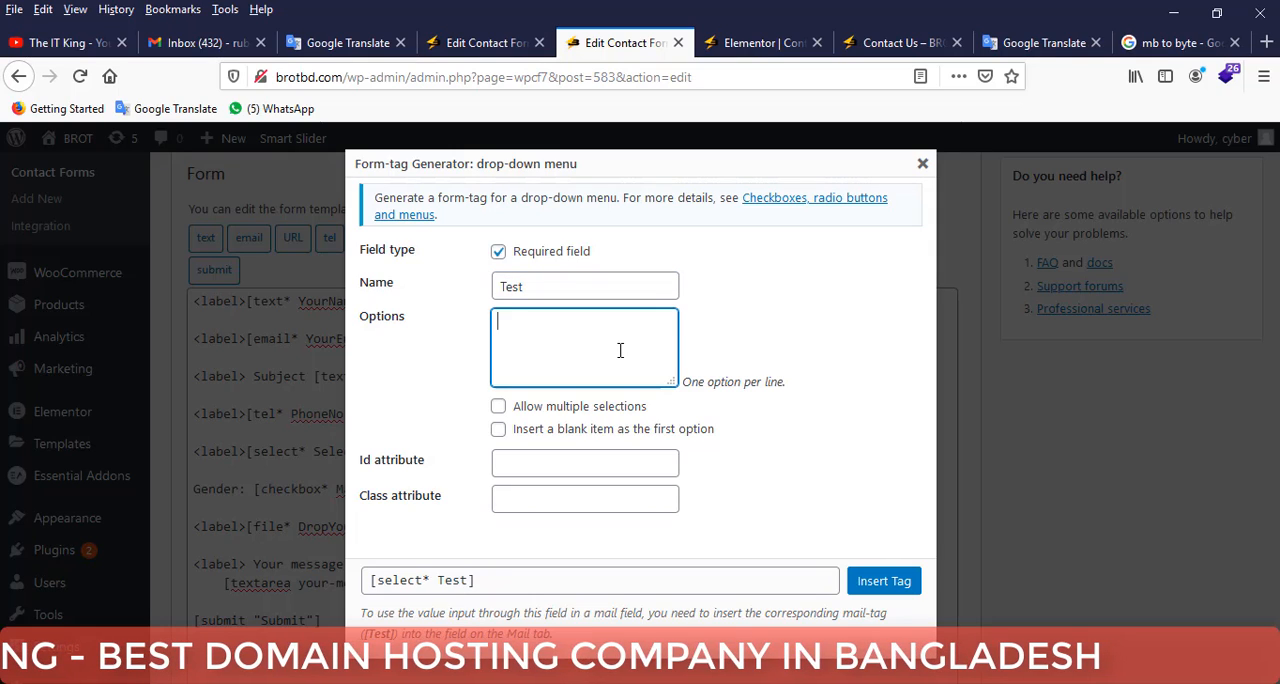
text(Hello)
key(Return)
text(H)
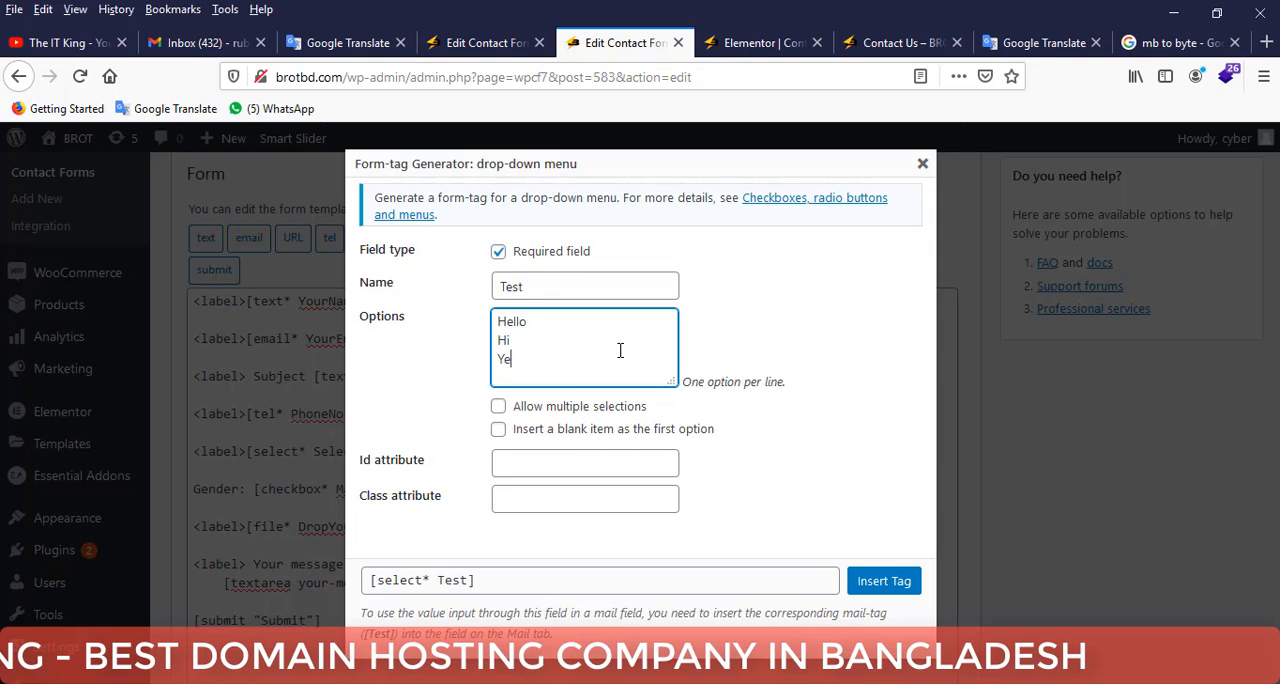
click(498, 406)
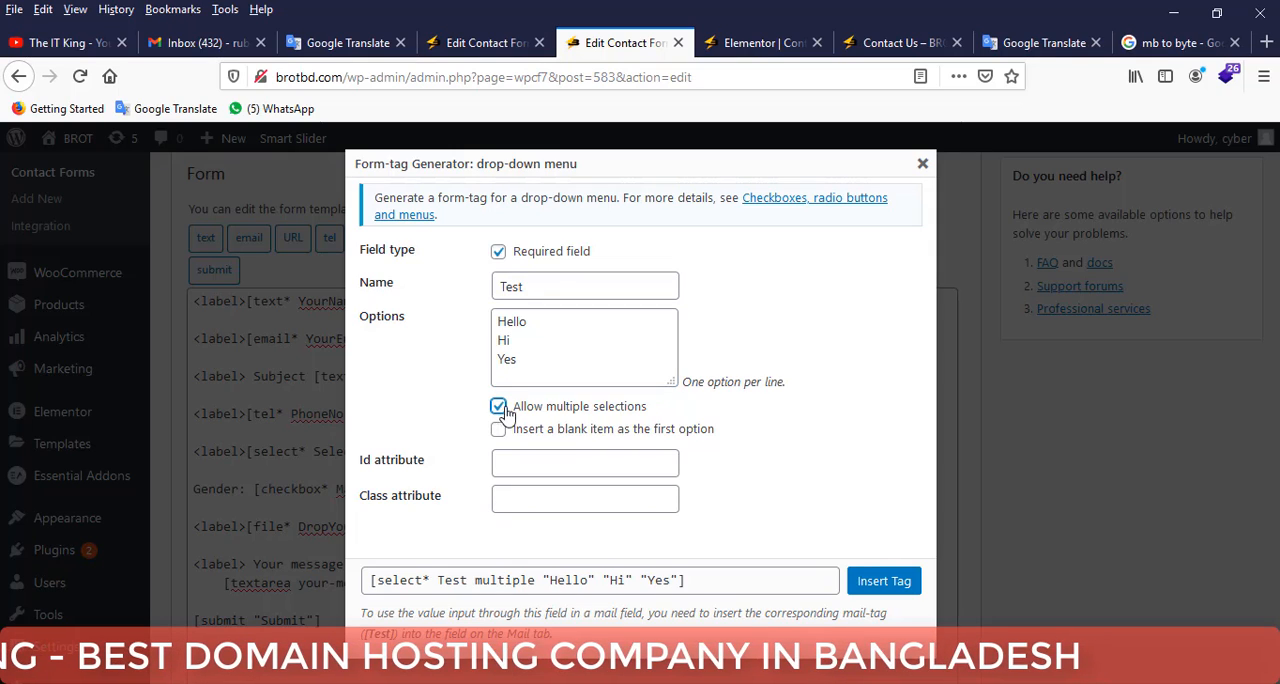
click(870, 580)
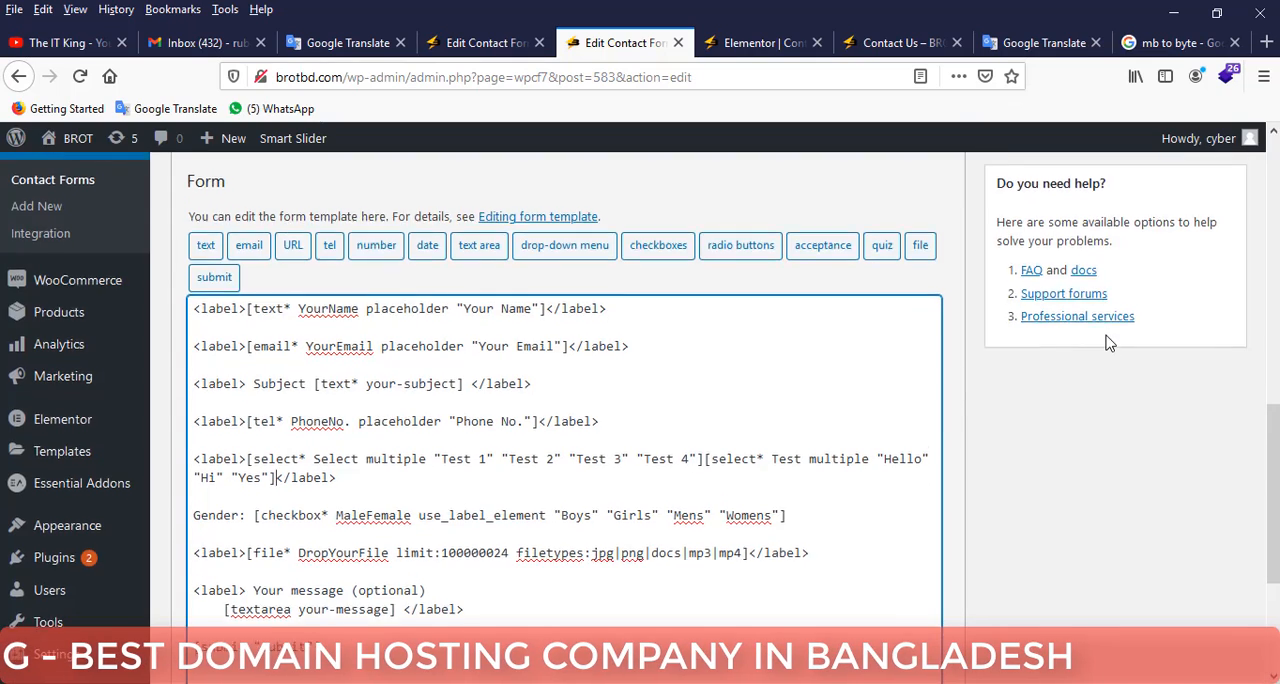
Save the Test form with its added drop-down and switch to the Contact Us page preview.
scroll(1111, 337, up, 5)
click(1212, 402)
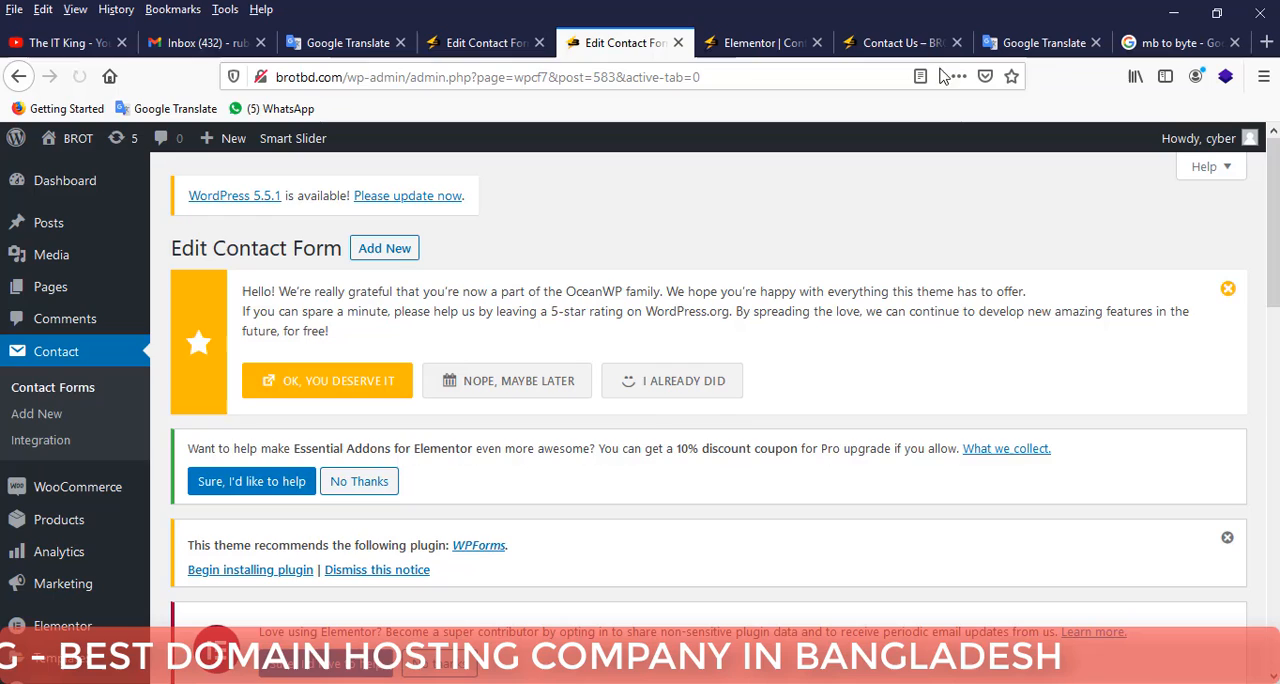
click(920, 45)
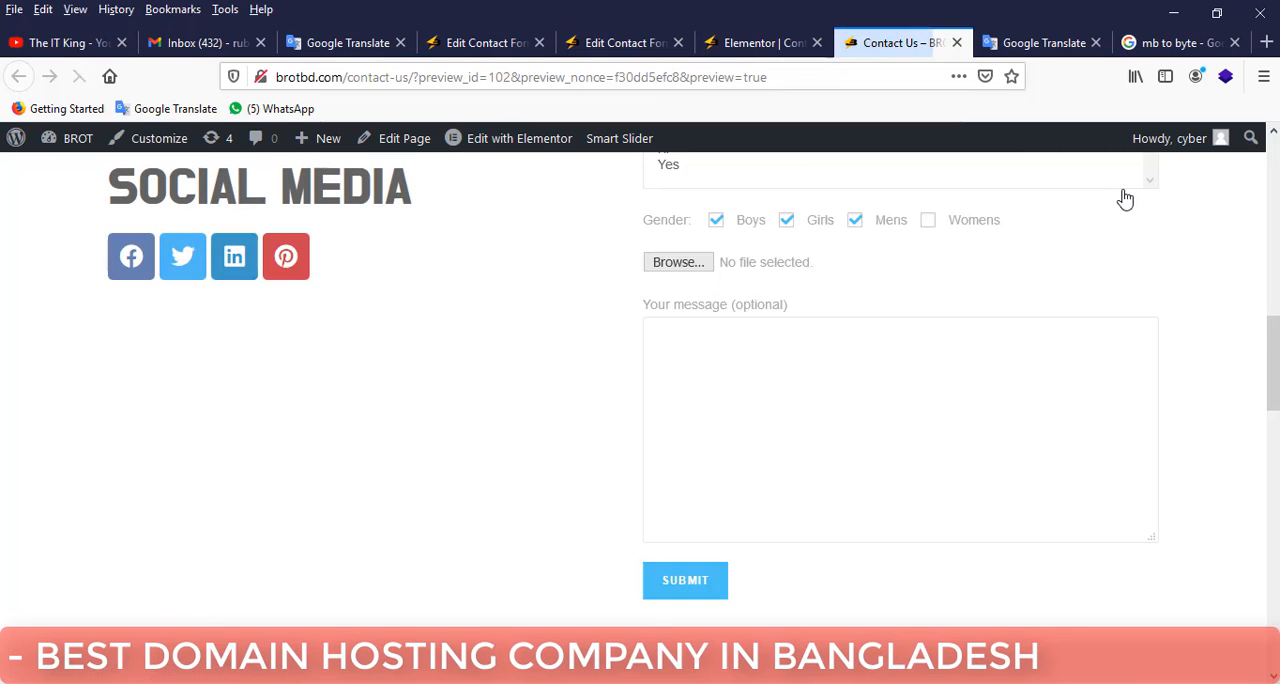
Try different selections in the preview's two lists, finishing with Test 4 in the first and Yes in the second.
click(690, 308)
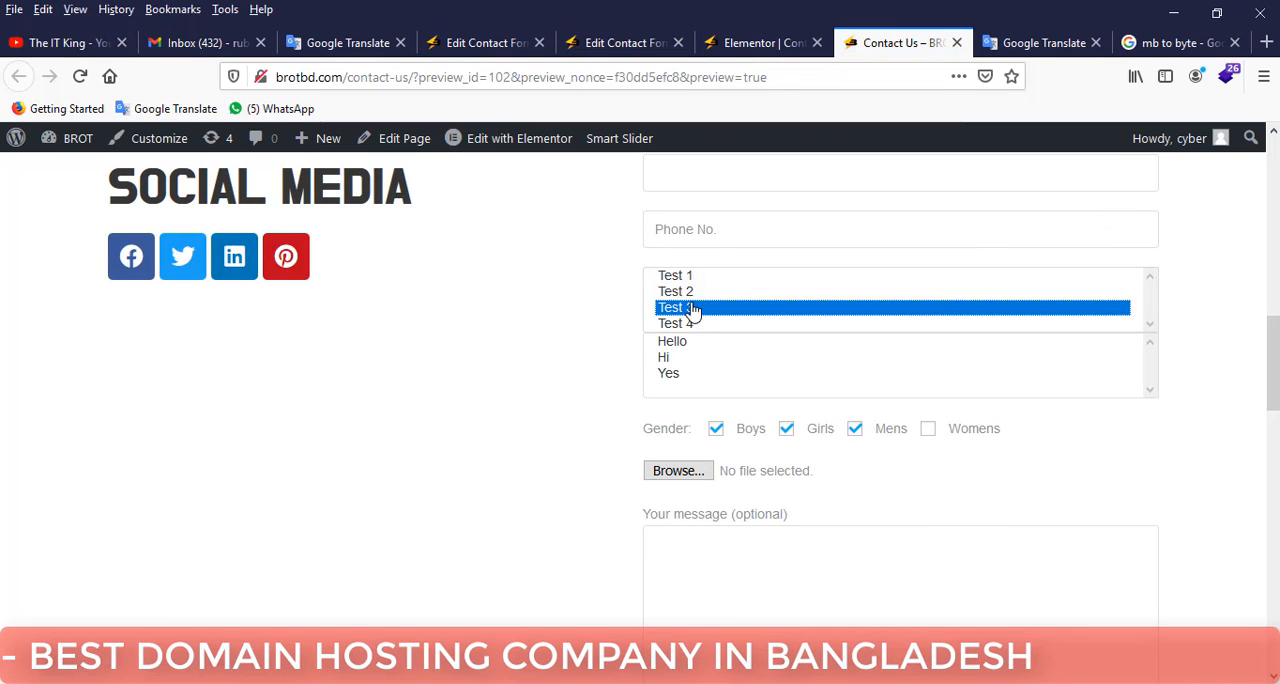
click(672, 343)
click(686, 373)
click(688, 292)
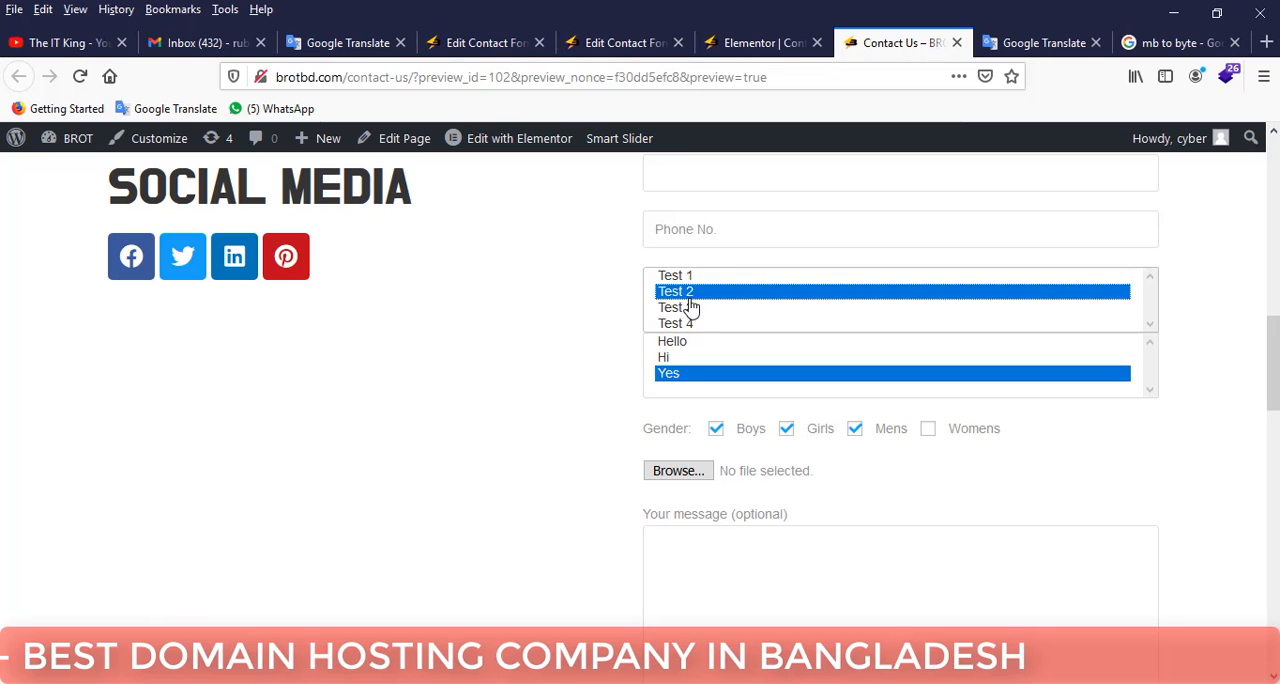
click(690, 307)
click(700, 324)
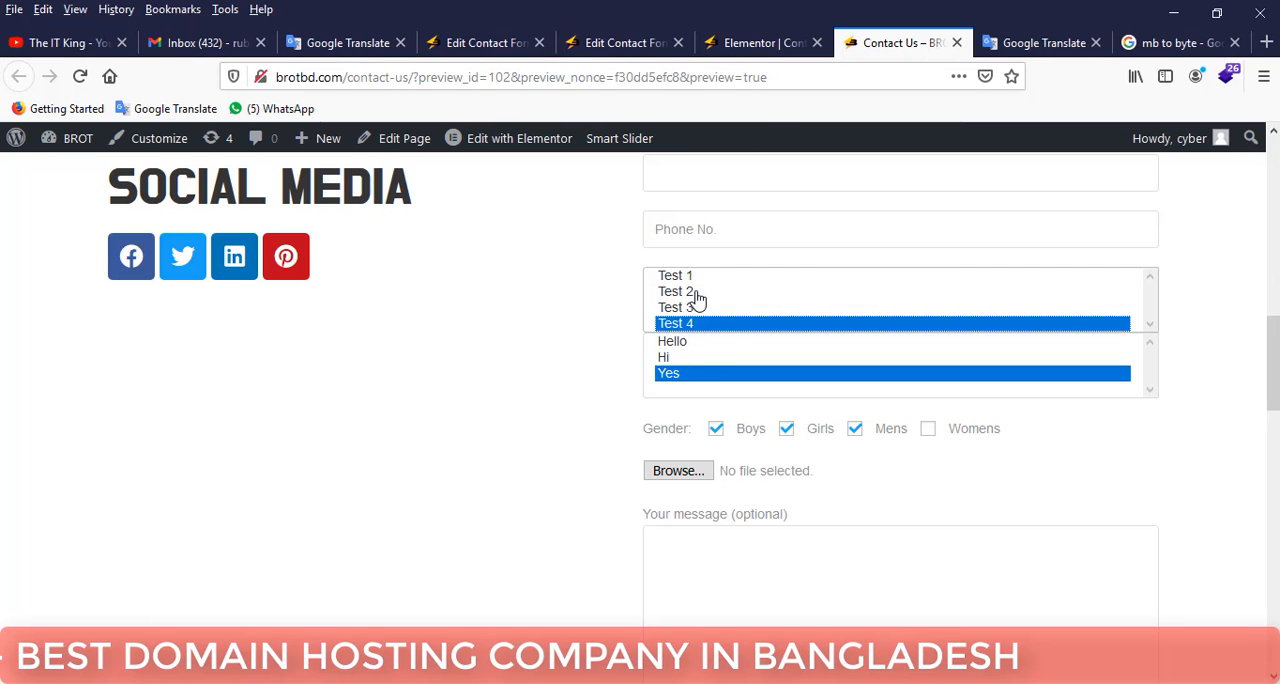
scroll(703, 295, up, 3)
scroll(743, 300, down, 2)
Delete the label line holding both select tags, with its blank line, from the Test form's template and save the form.
click(754, 48)
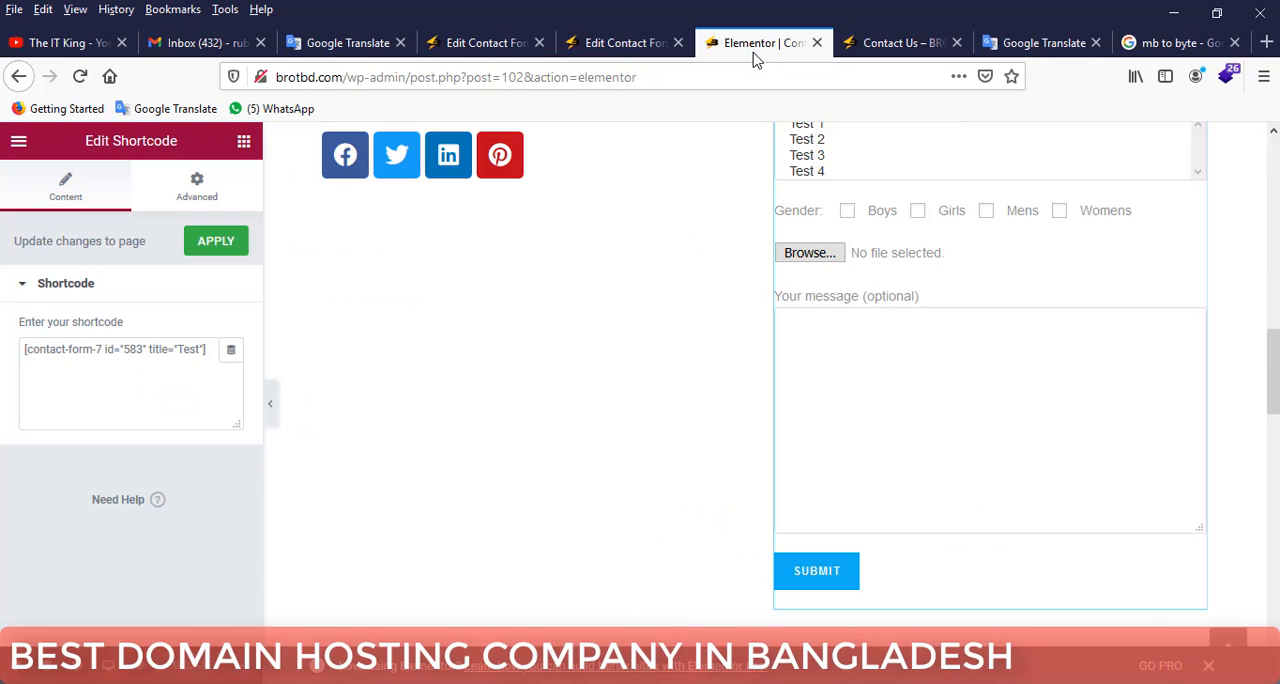
click(623, 46)
click(470, 50)
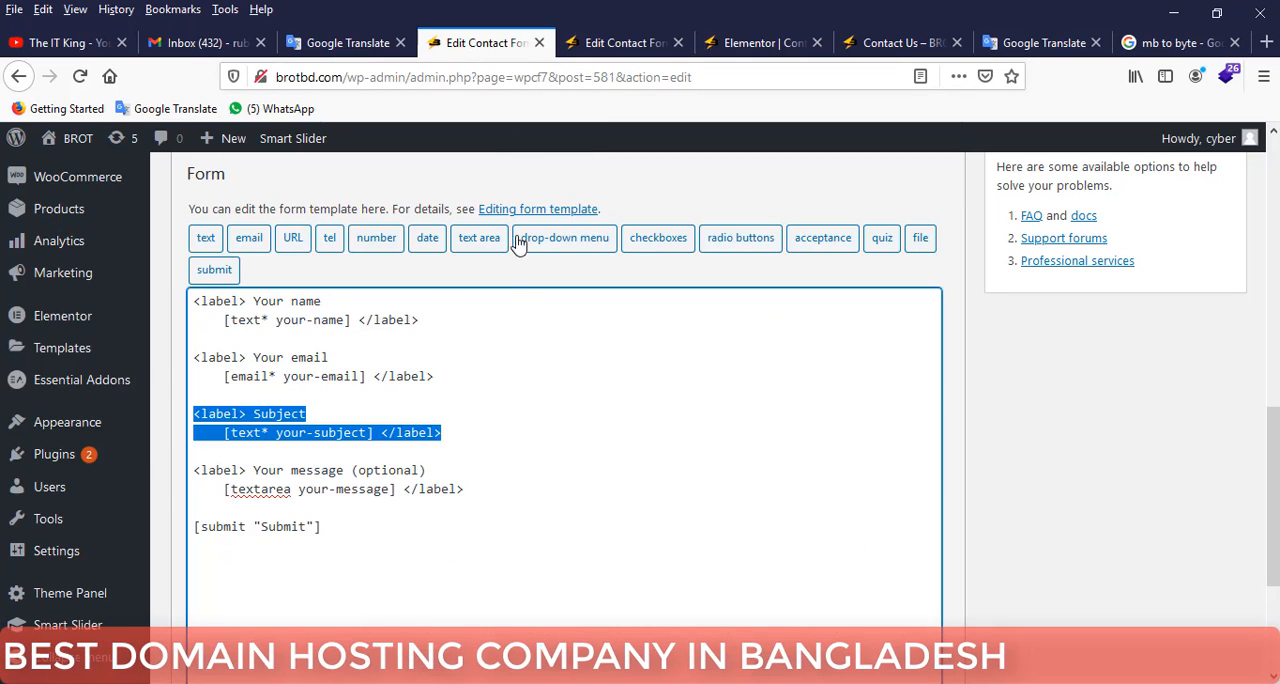
click(613, 55)
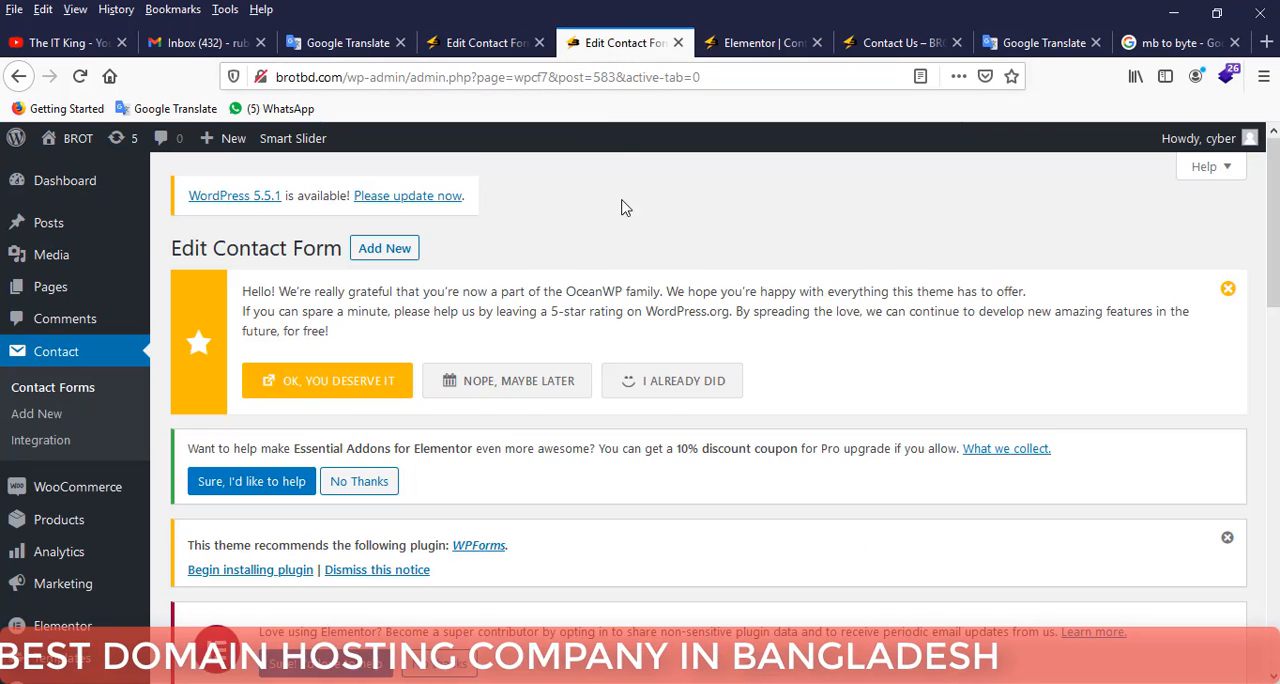
scroll(560, 286, down, 8)
scroll(518, 408, down, 3)
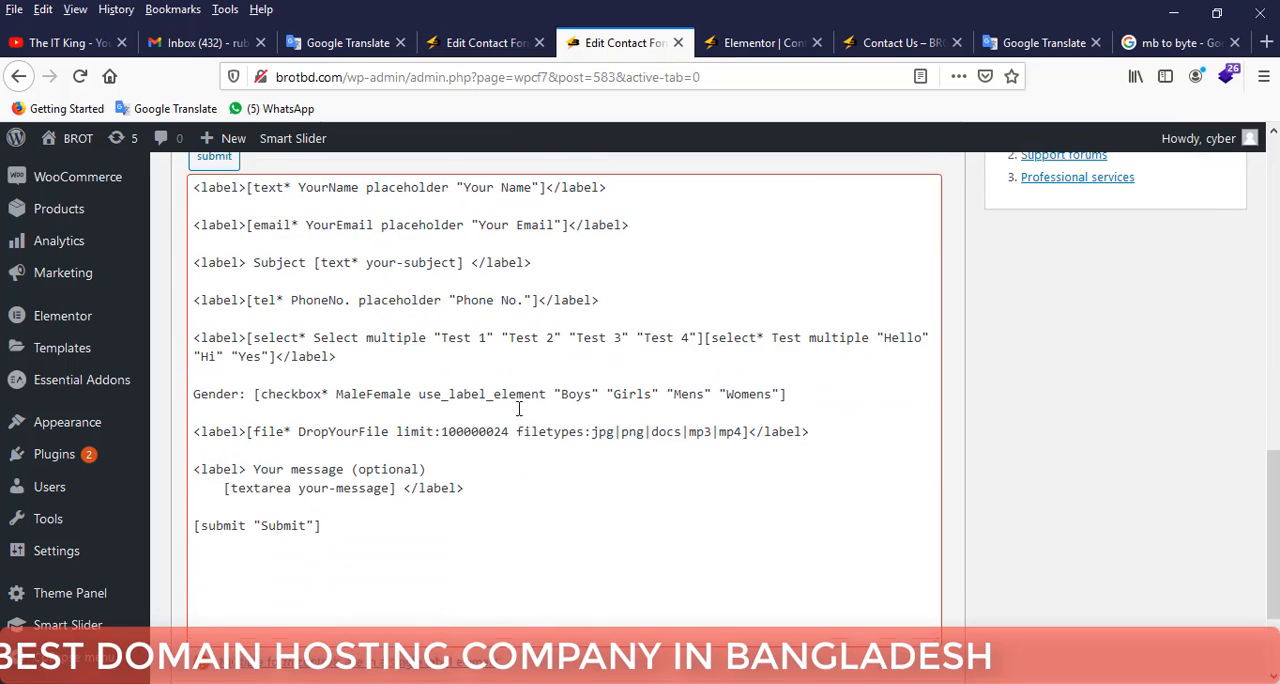
drag(338, 349, 193, 333)
scroll(561, 297, up, 3)
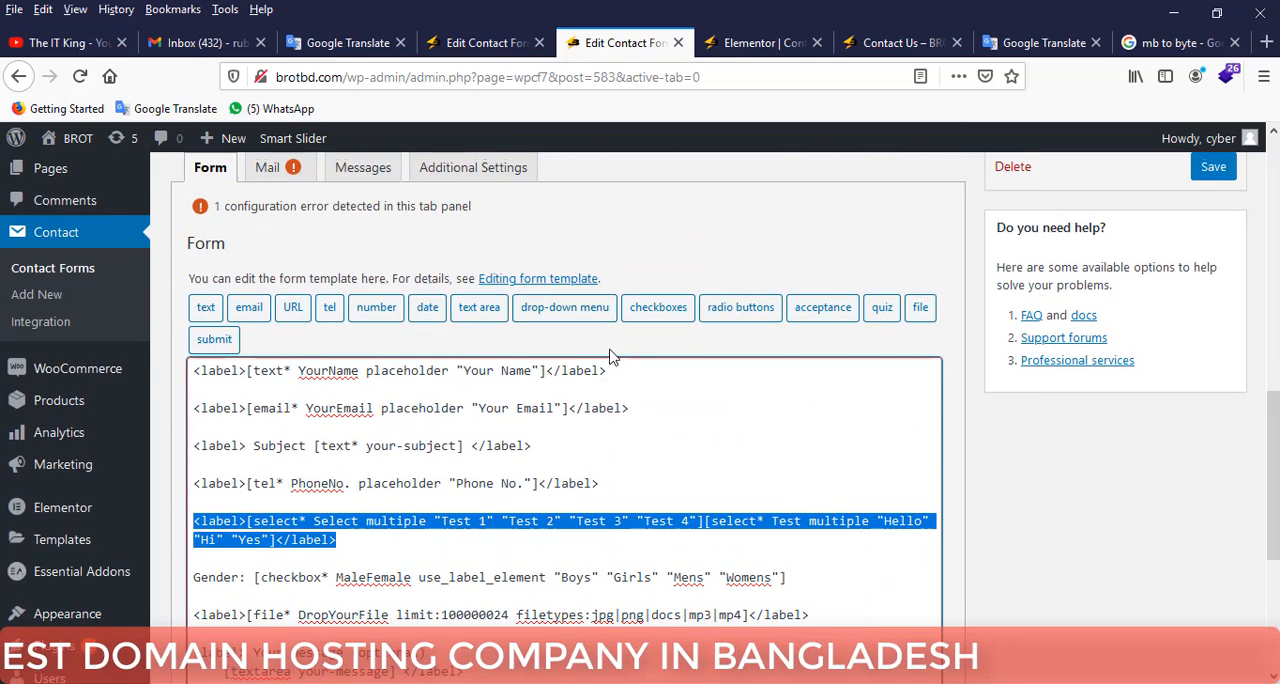
key(BackSpace)
key(BackSpace)
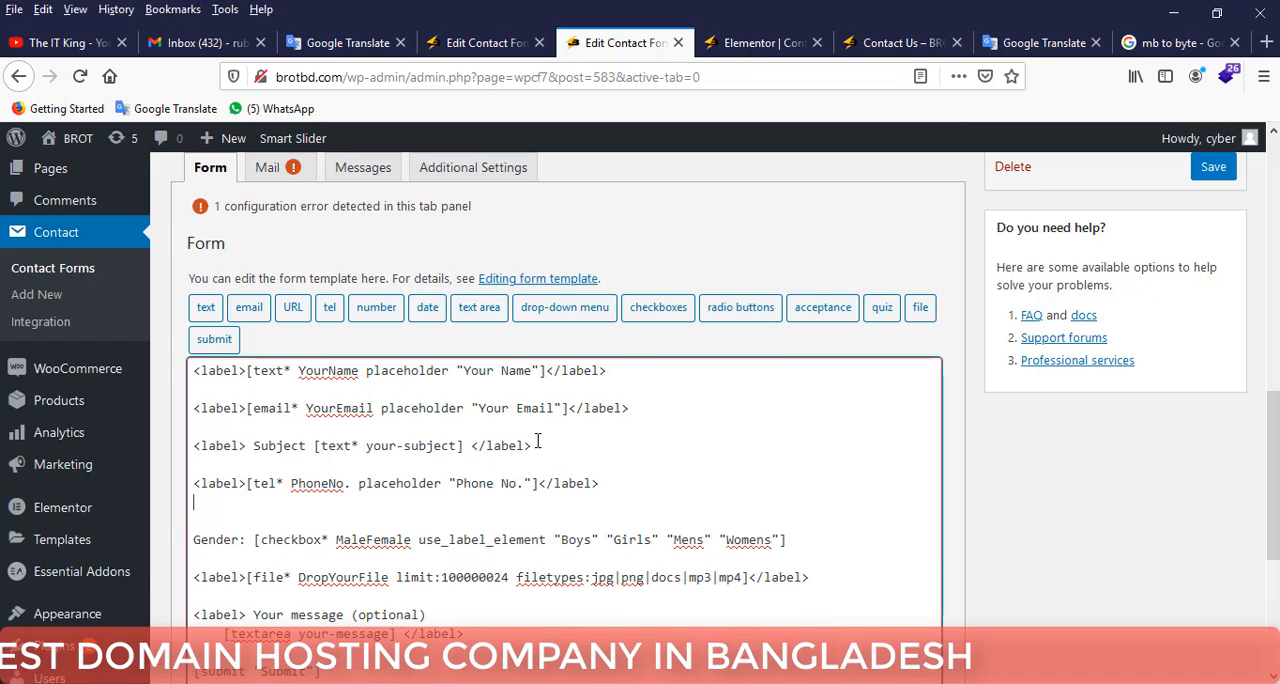
key(BackSpace)
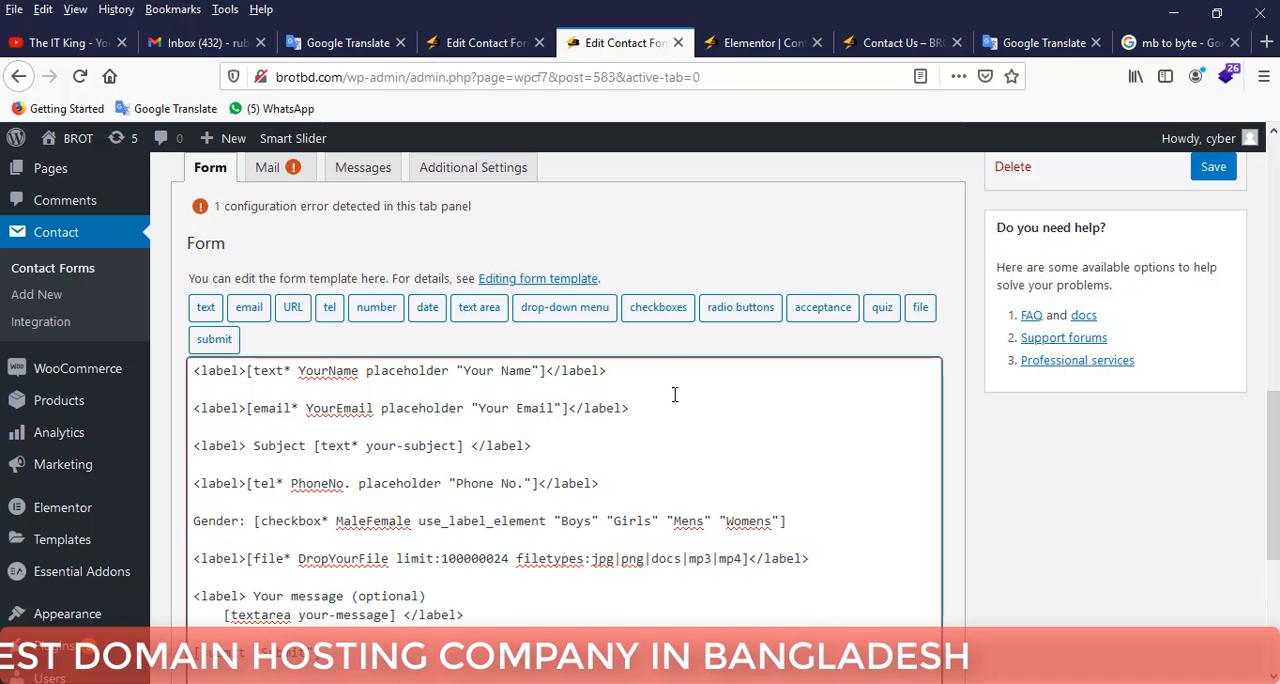
click(1213, 169)
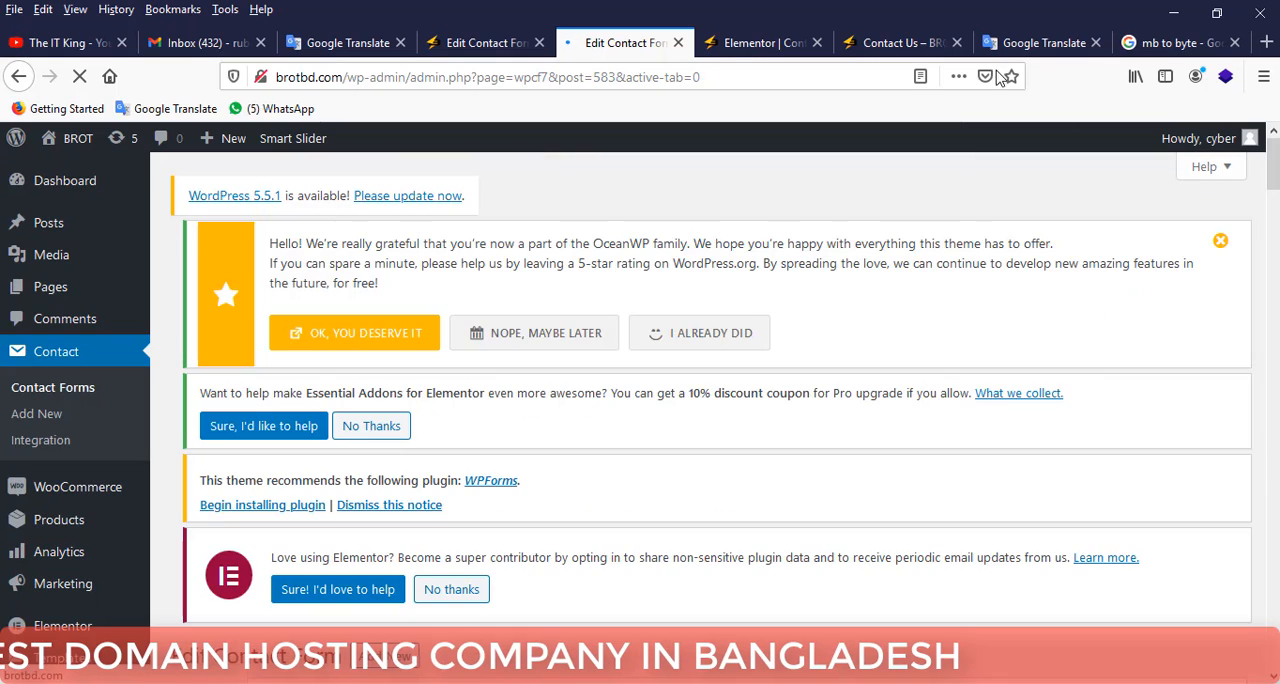
Reload the Contact Us preview and check the Your Name, Your Email, Subject and Phone No. fields.
click(925, 45)
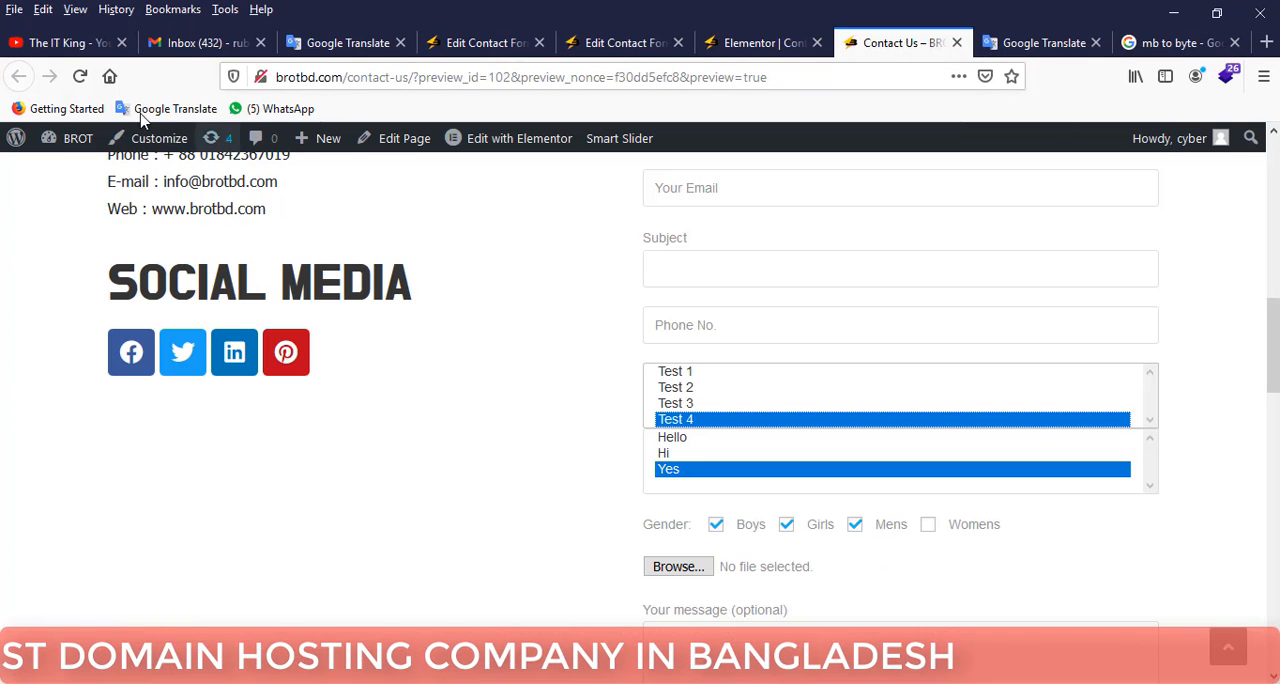
click(80, 77)
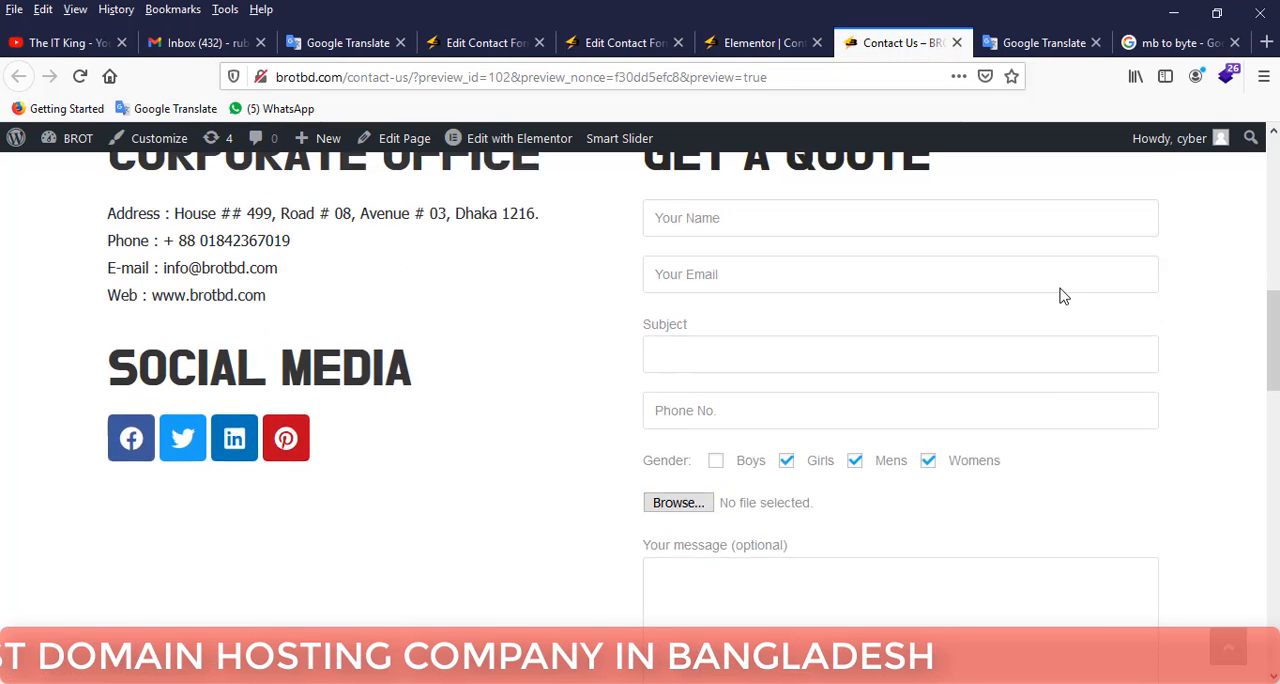
click(754, 225)
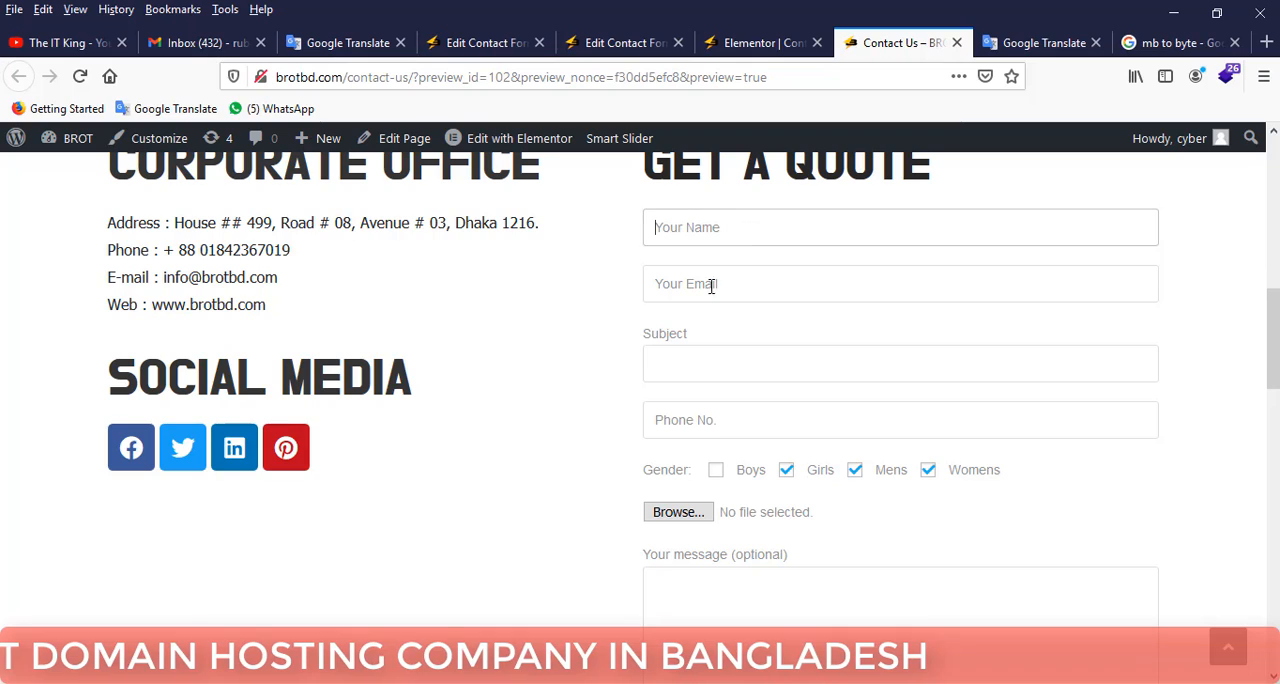
click(697, 290)
click(697, 357)
click(697, 419)
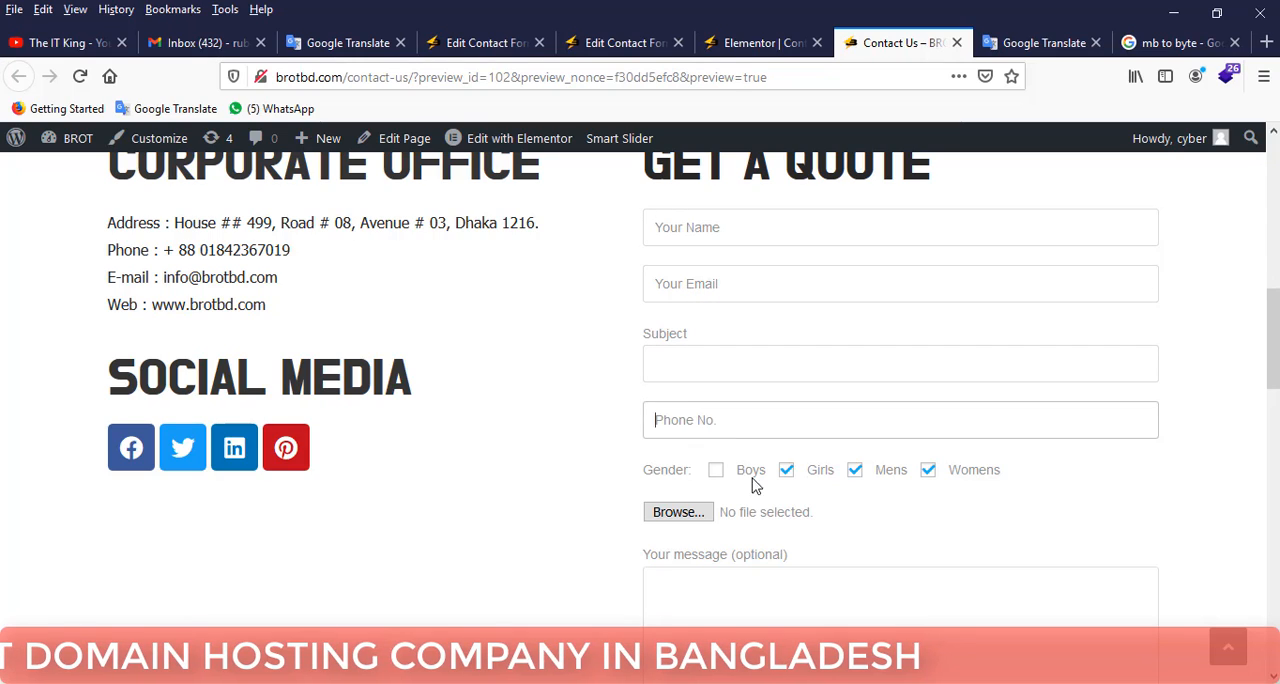
Untick Girls, Mens and Womens under Gender and review the rest of the form down to the Submit button.
click(789, 474)
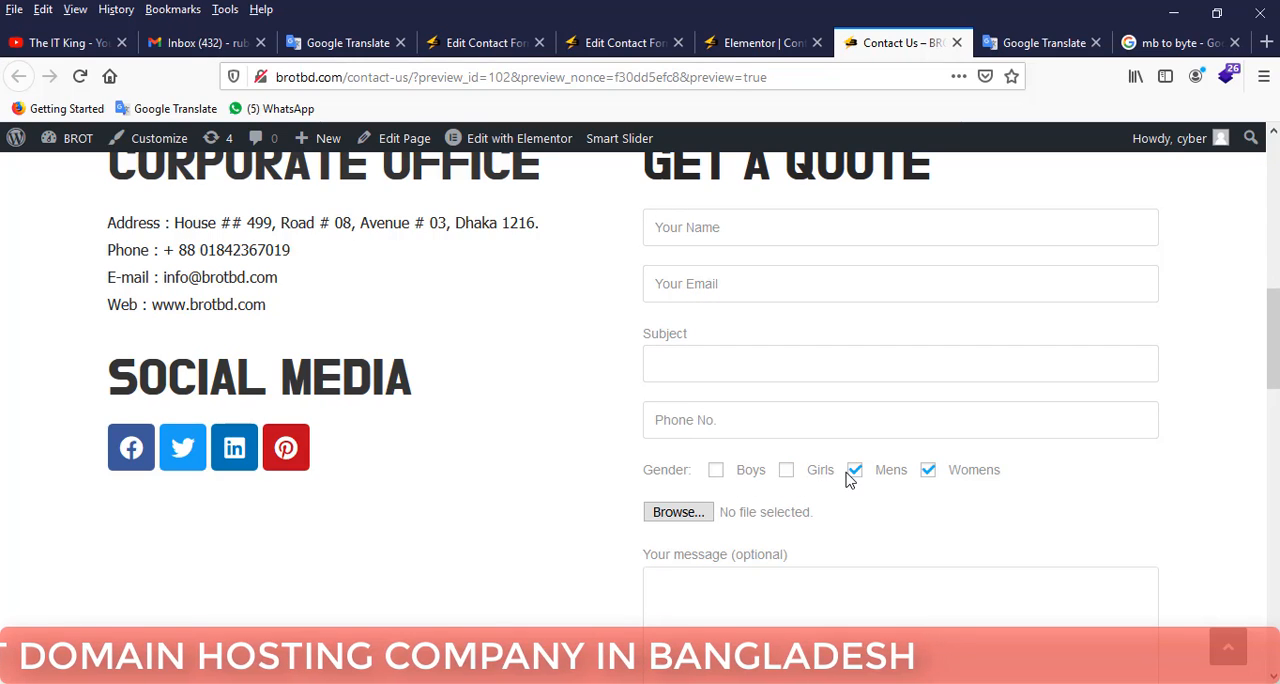
click(853, 474)
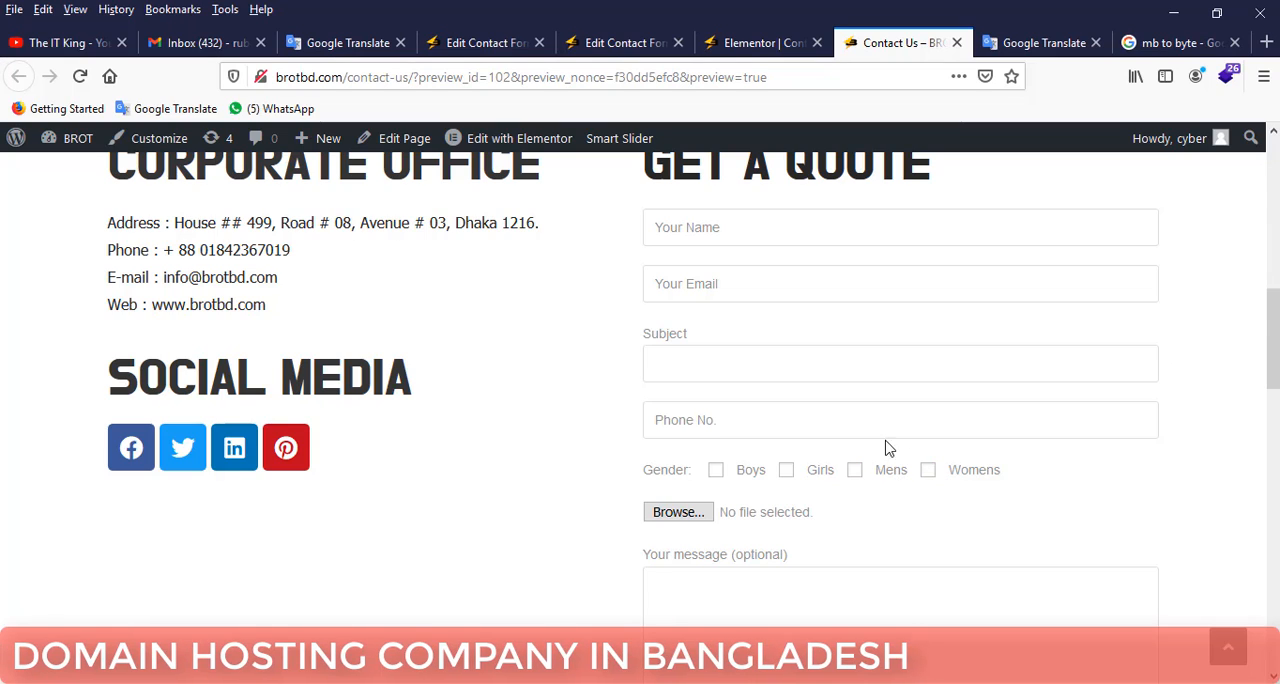
scroll(885, 448, down, 2)
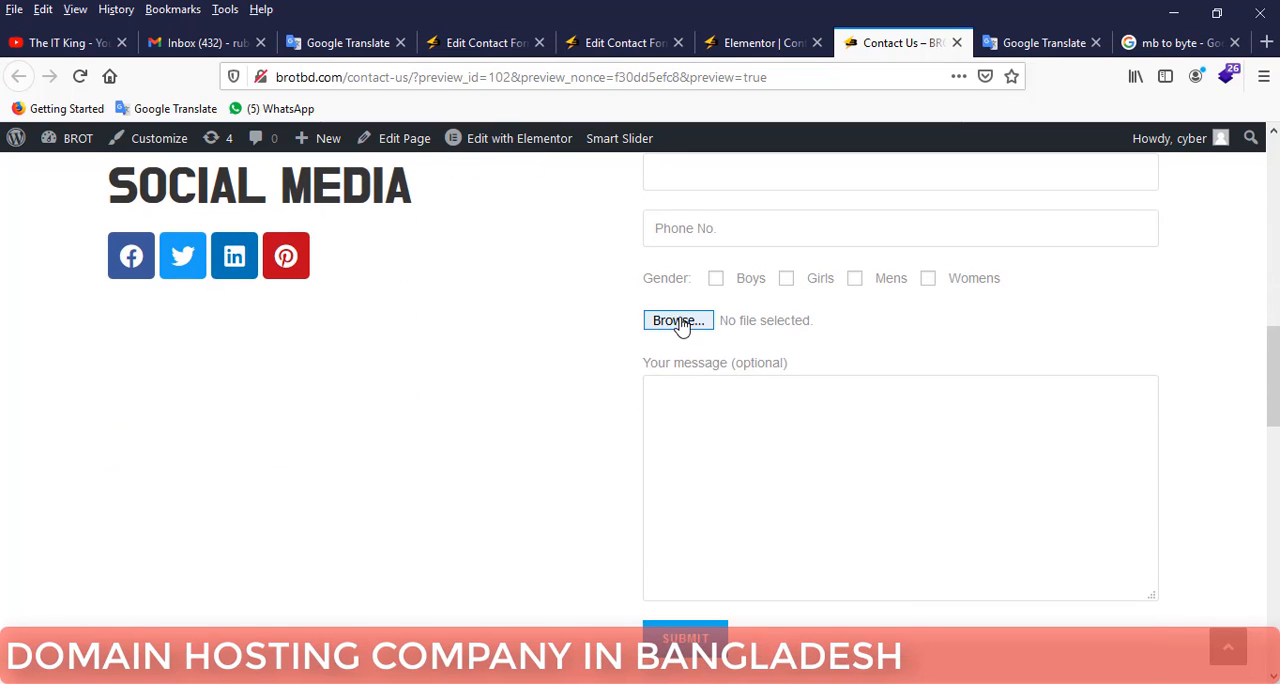
scroll(750, 427, down, 3)
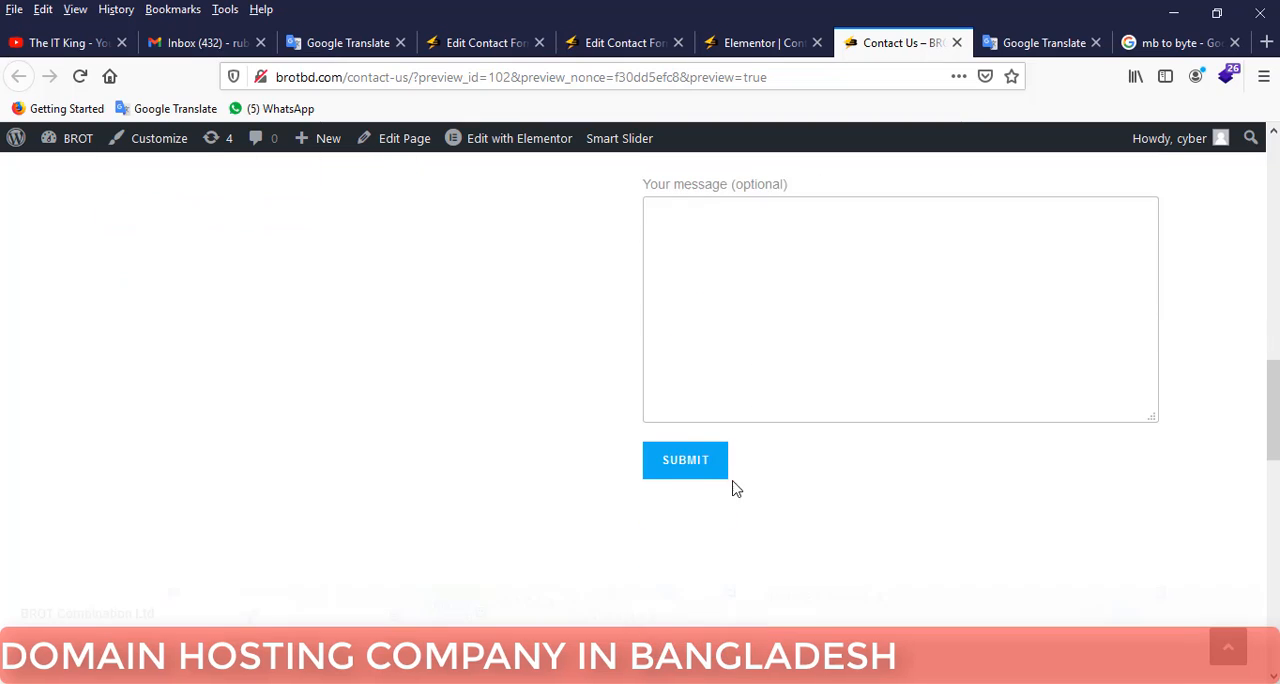
Reload the Contact Us page in the Elementor editor.
click(752, 46)
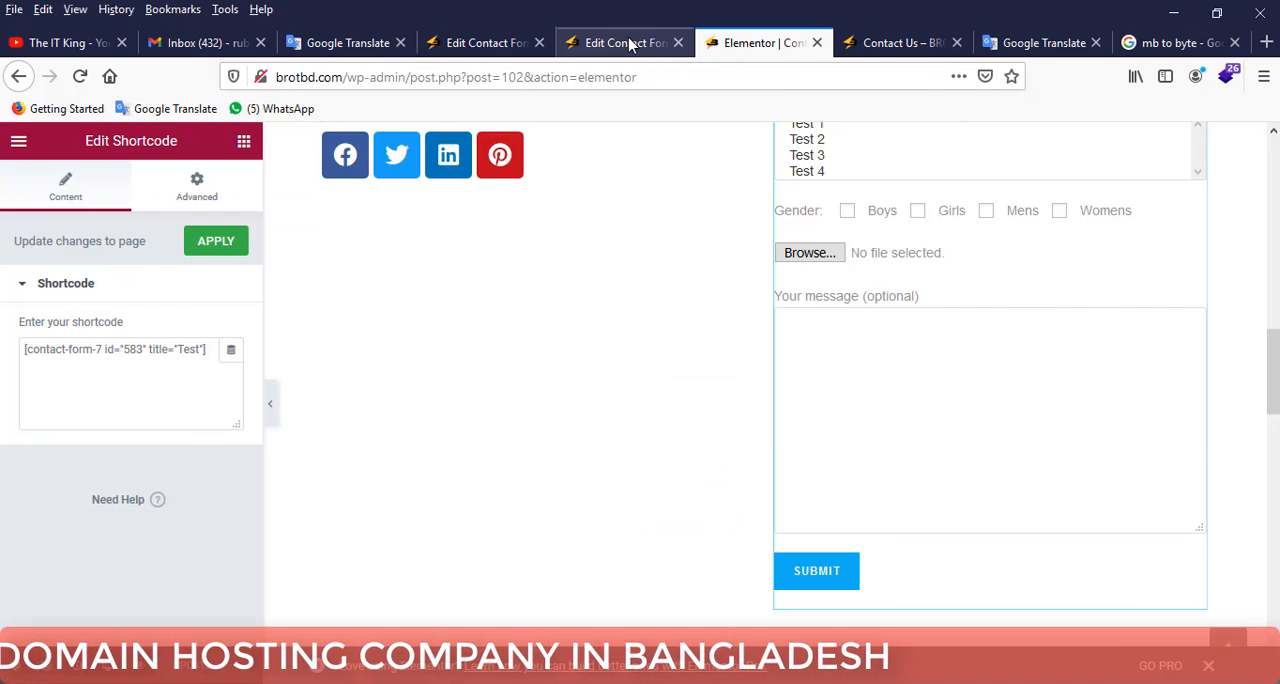
click(636, 44)
click(737, 40)
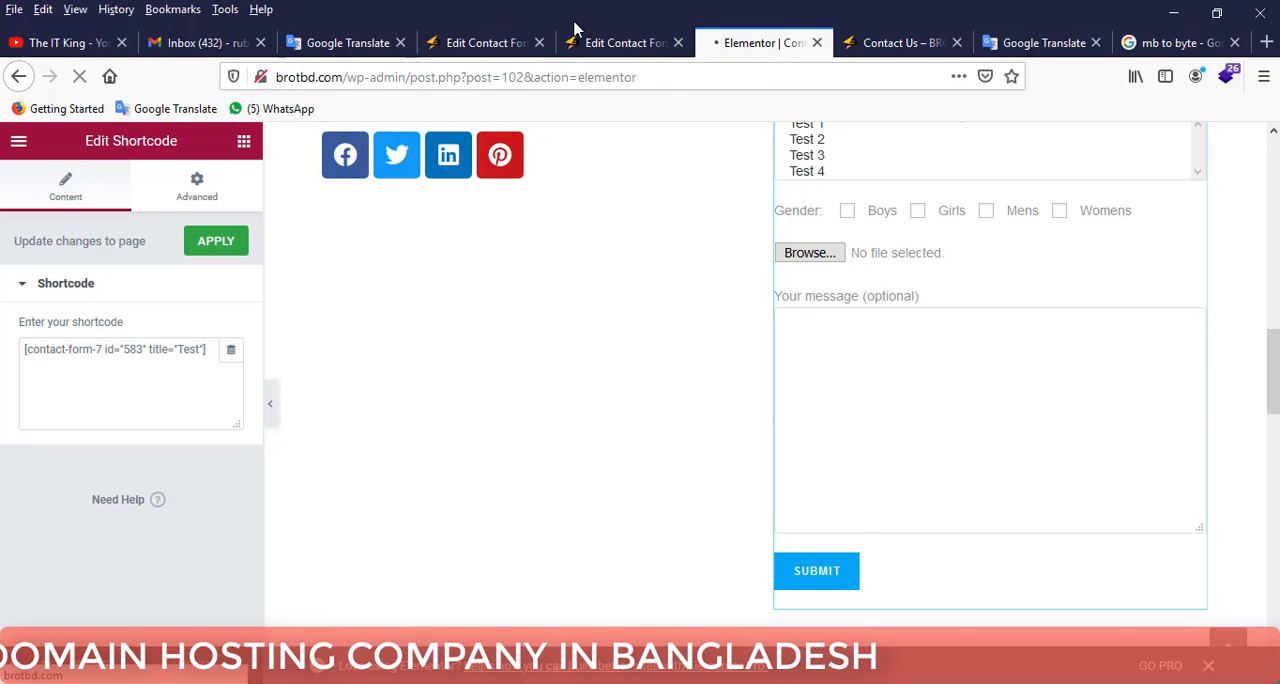
Replace the To value in the Test form's mail template with the recipient's e-mail address.
click(598, 46)
scroll(597, 236, down, 6)
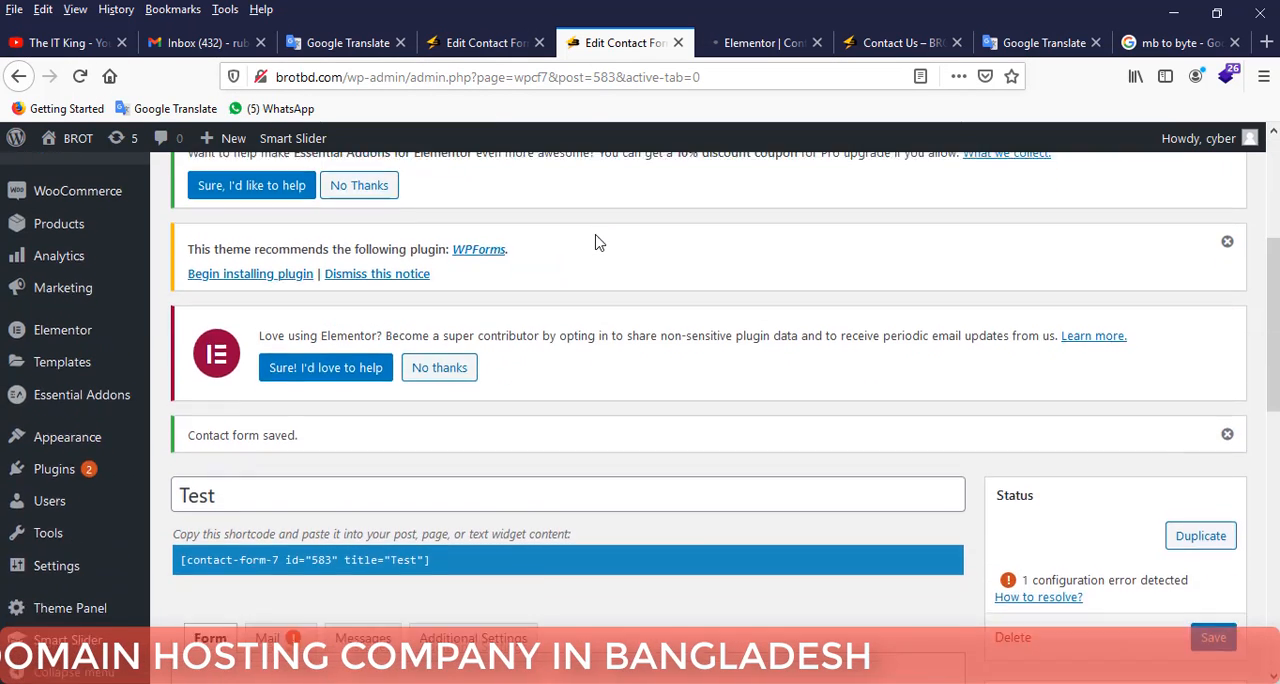
scroll(272, 296, up, 2)
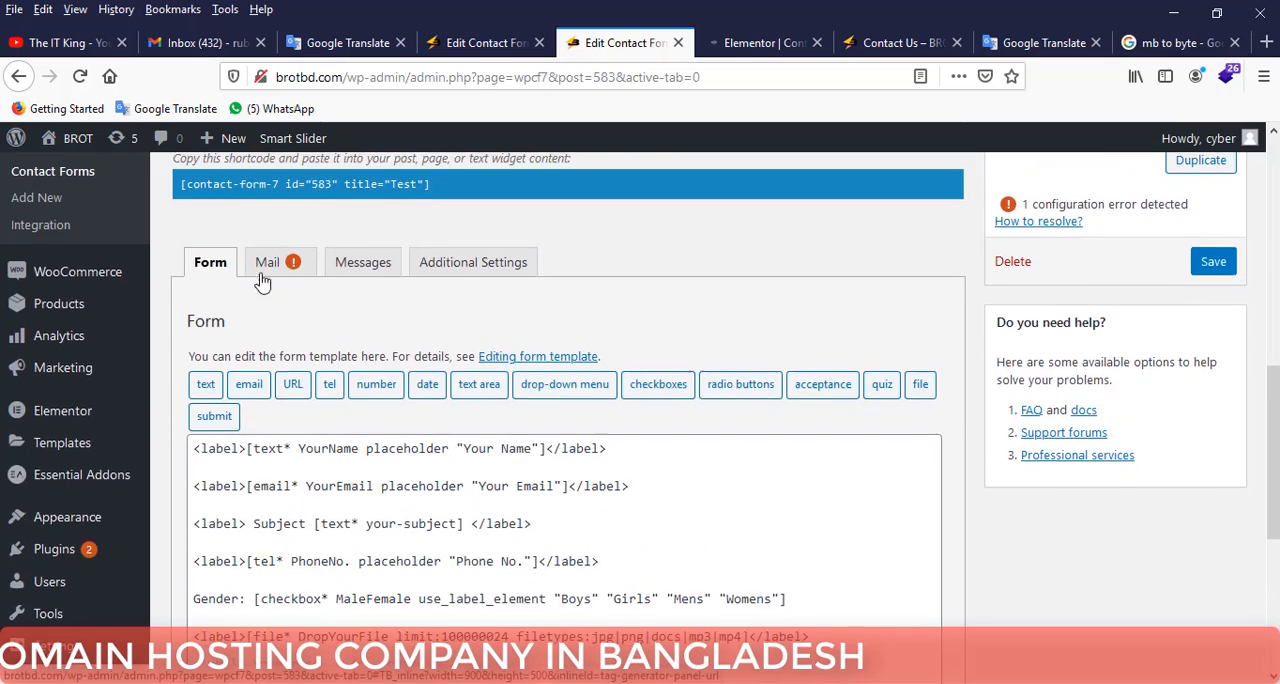
scroll(305, 307, down, 3)
scroll(358, 407, up, 2)
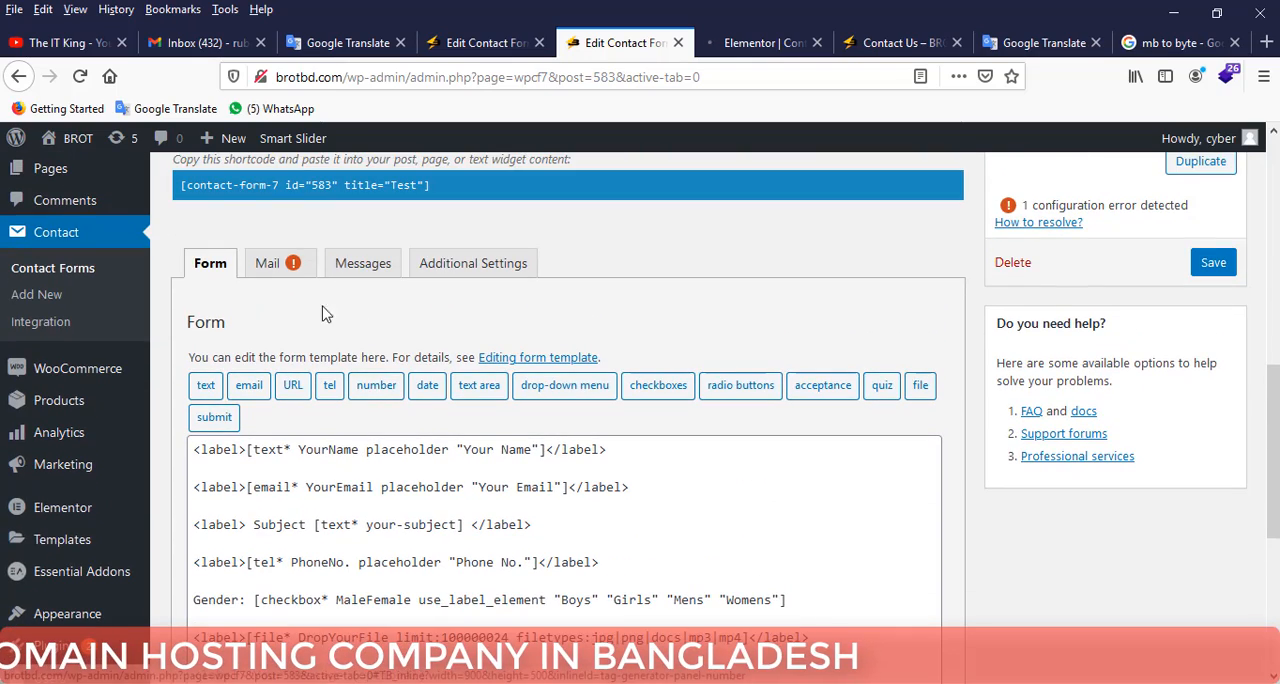
click(286, 263)
scroll(313, 286, down, 2)
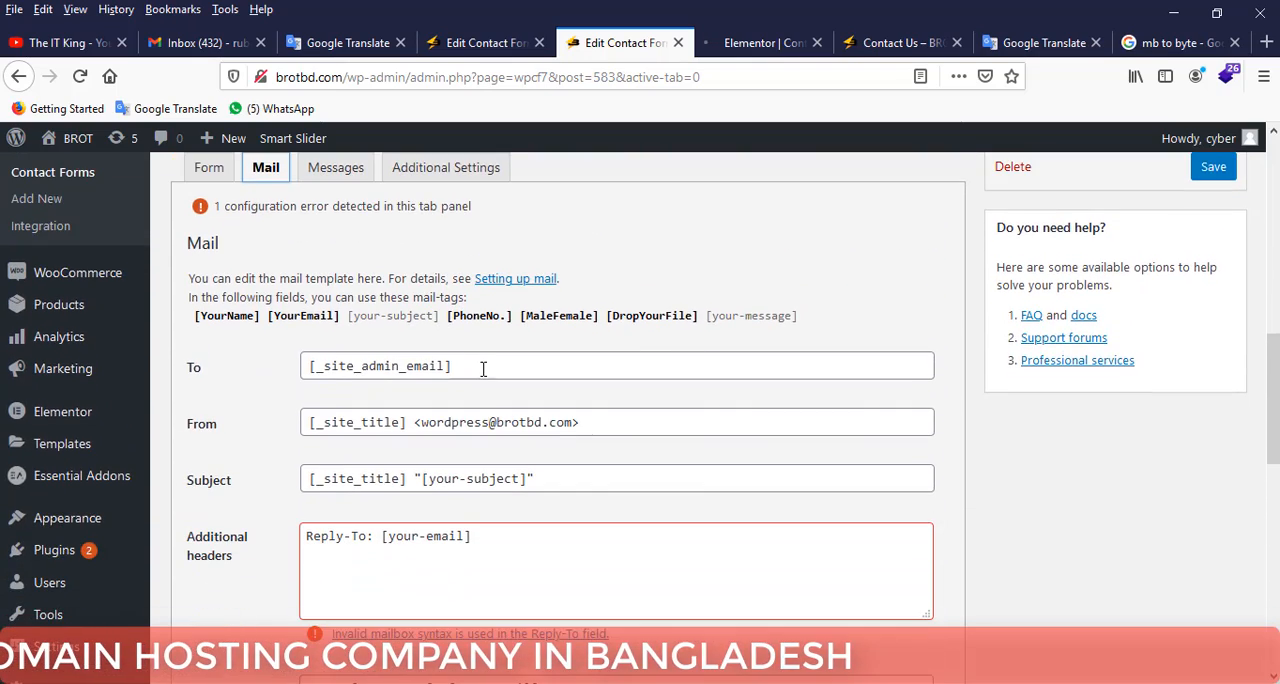
drag(483, 366, 295, 366)
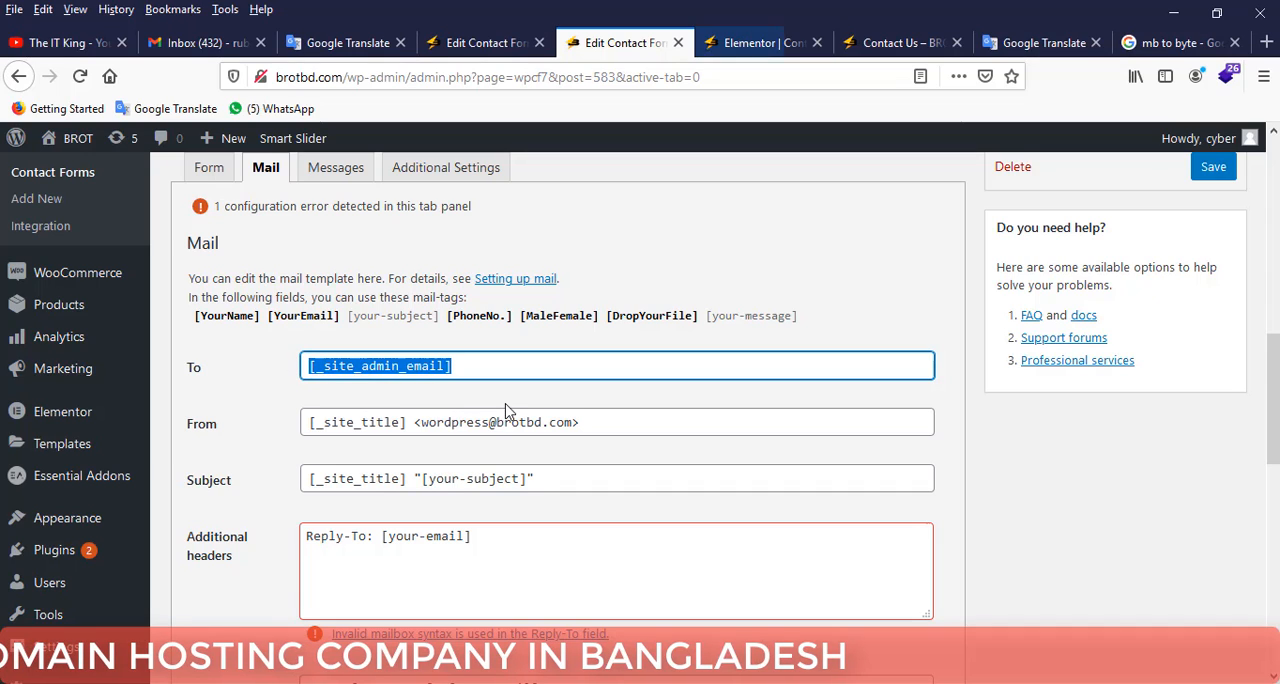
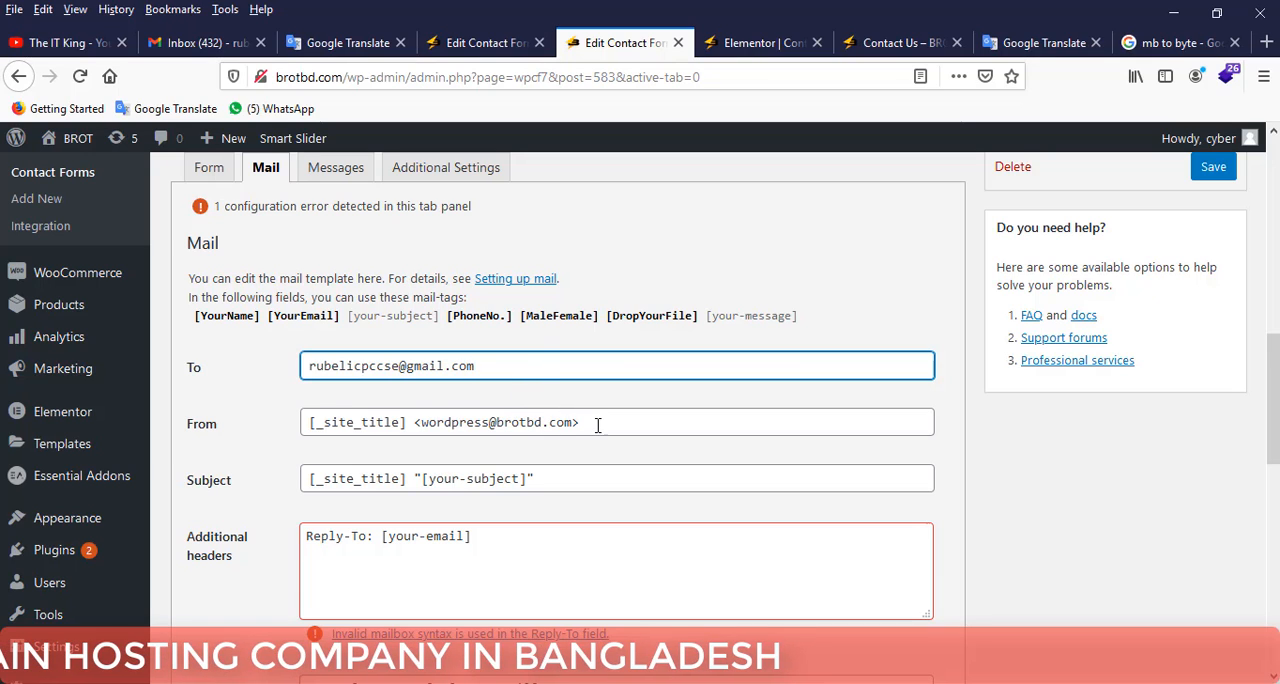
Review the From, Subject and Additional headers fields of the Test form's mail template.
drag(597, 424, 187, 428)
click(238, 431)
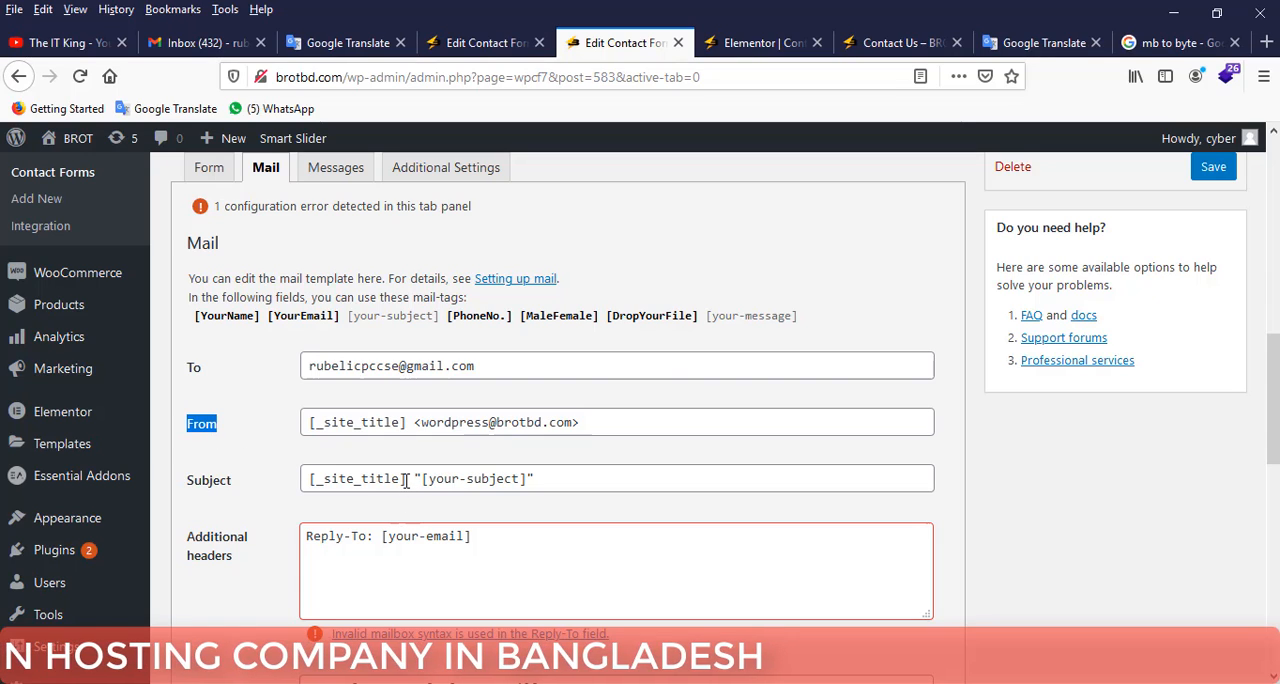
drag(405, 480, 298, 474)
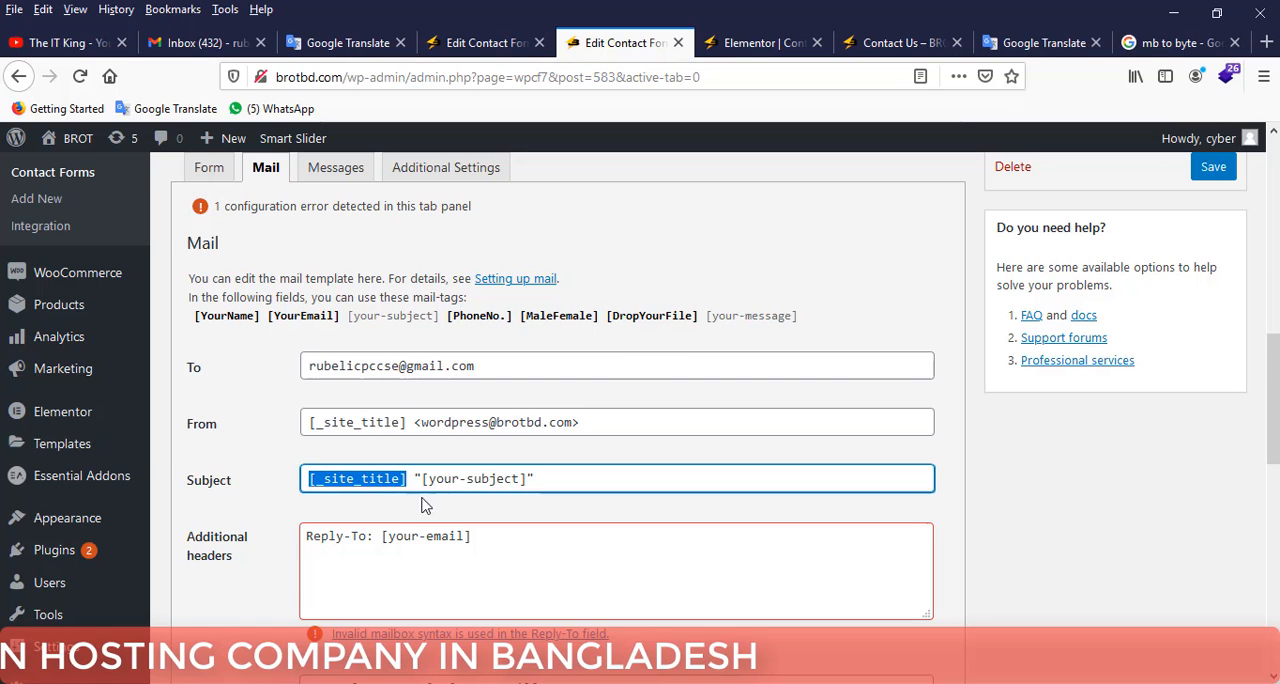
click(605, 481)
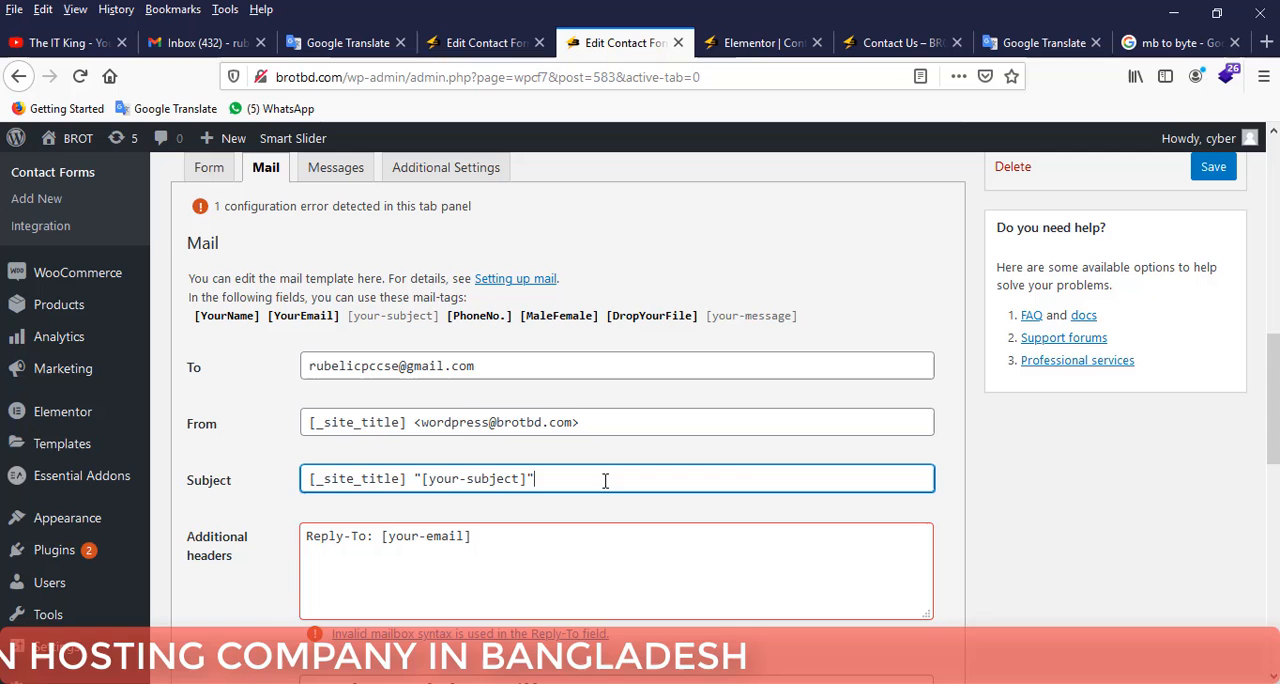
click(504, 538)
scroll(533, 537, down, 4)
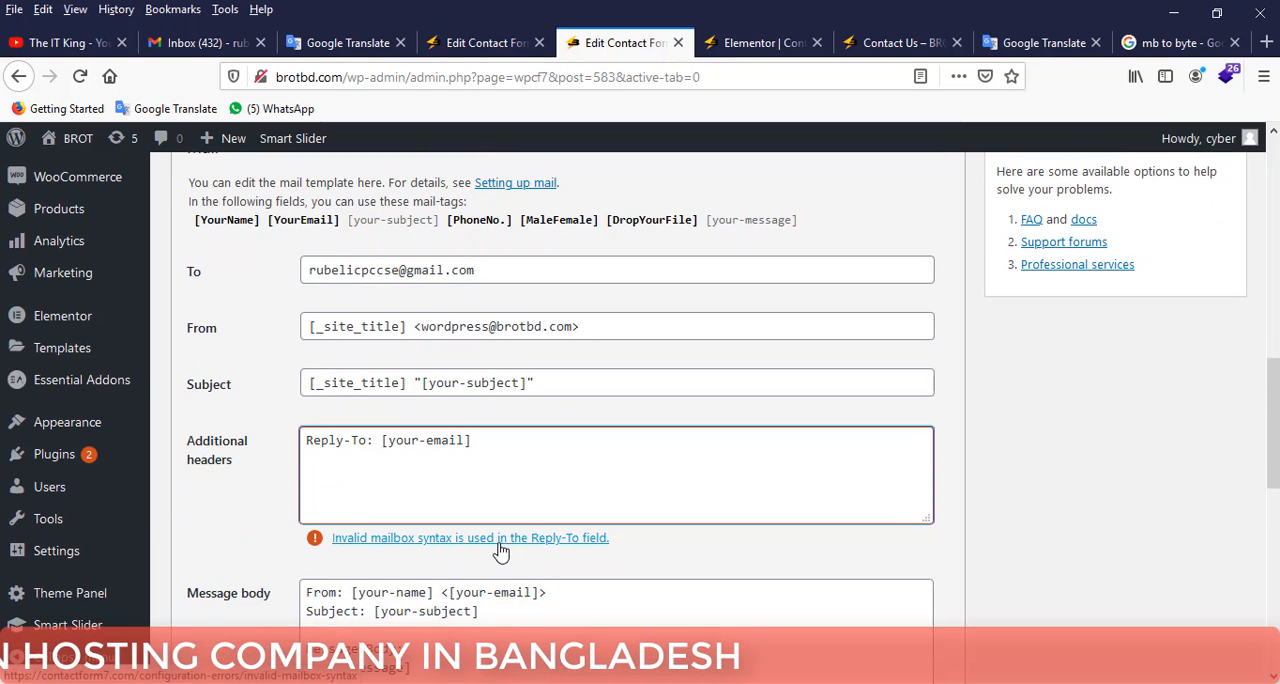
scroll(502, 522, down, 2)
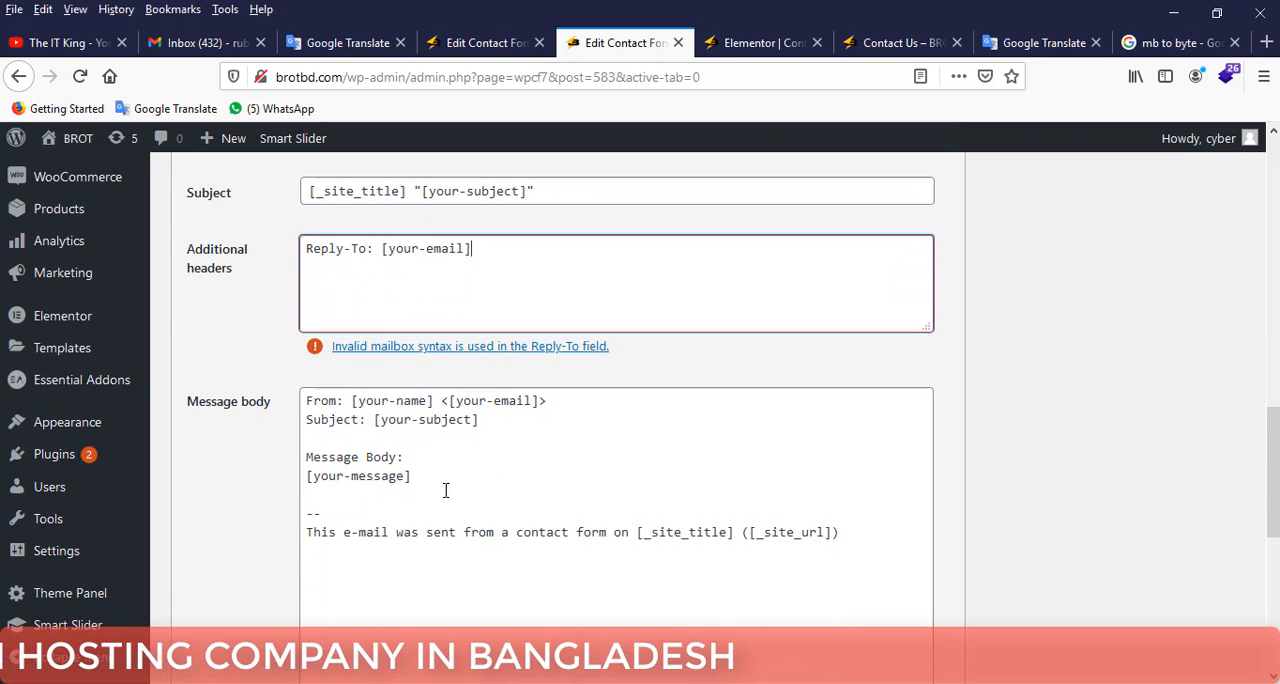
Add a "Name:" line directly below "Message Body:" in the message body, with an extra blank line after [your-message].
click(440, 481)
key(Return)
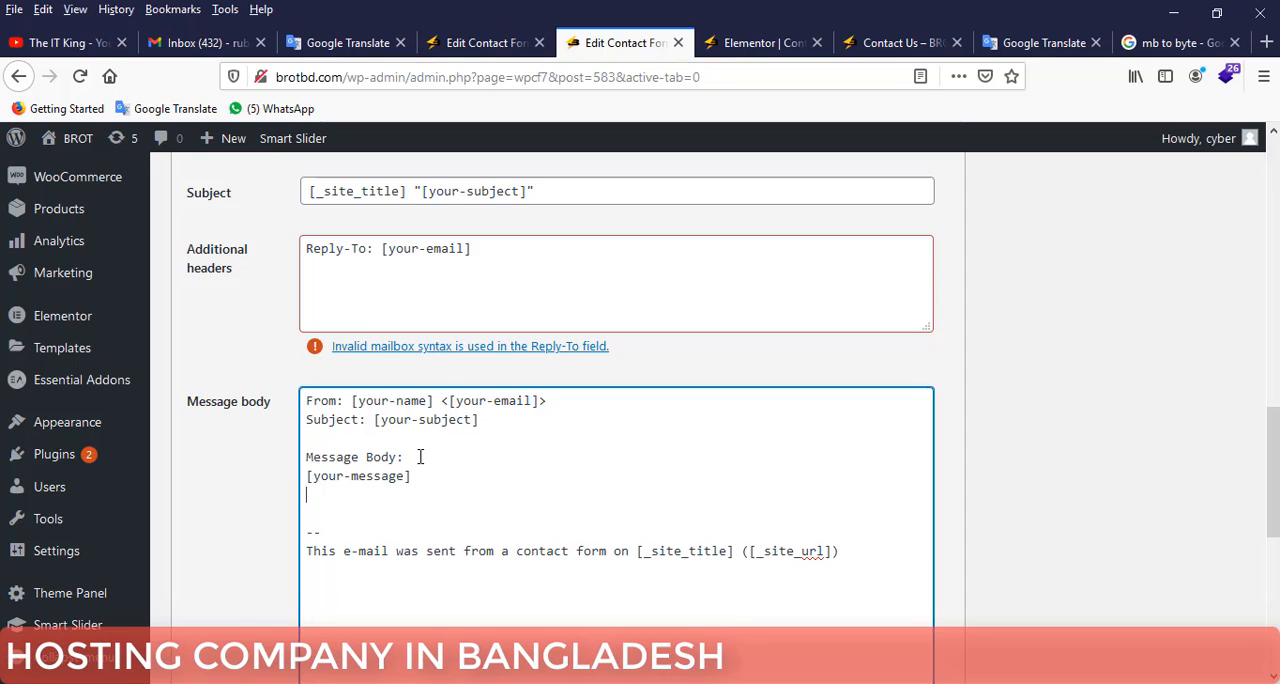
click(424, 457)
key(Return)
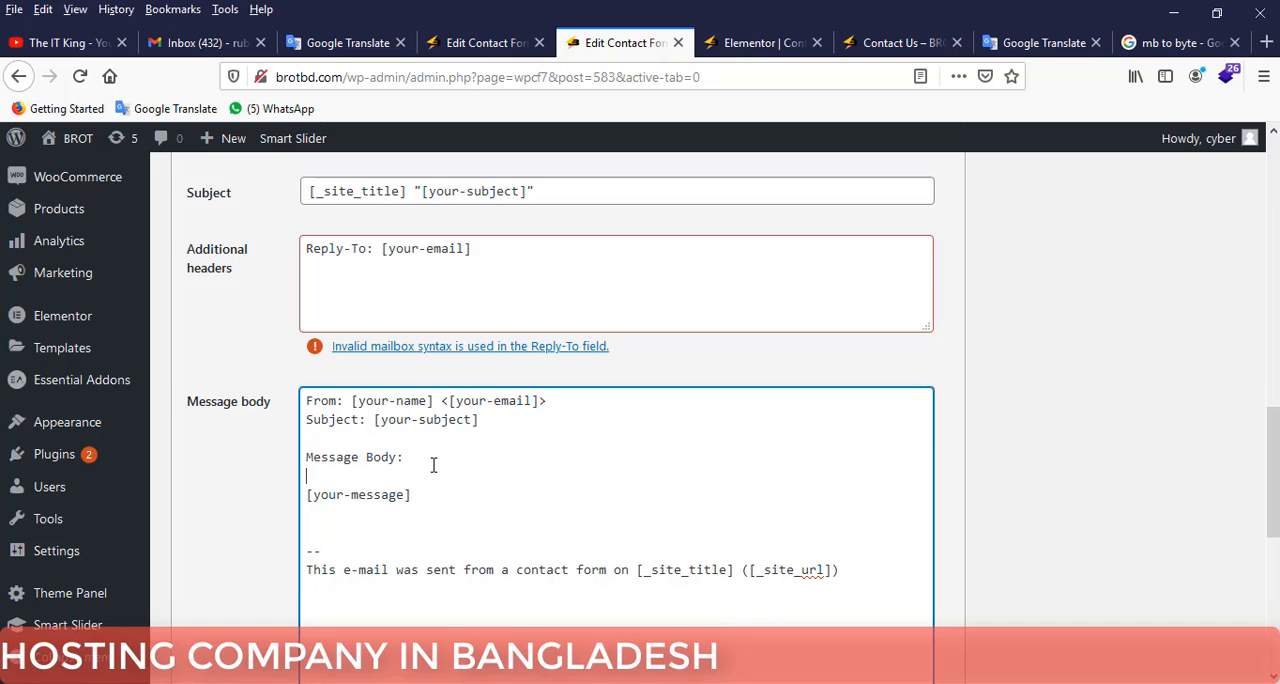
scroll(561, 493, up, 2)
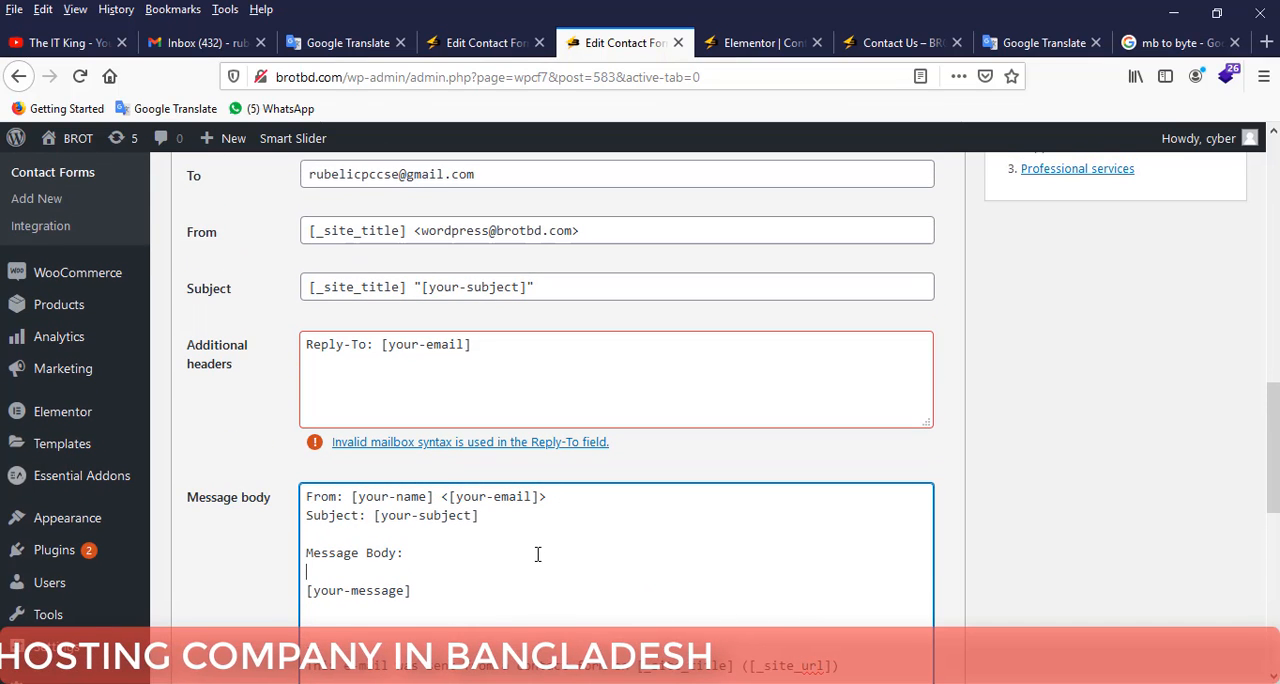
text(Name)
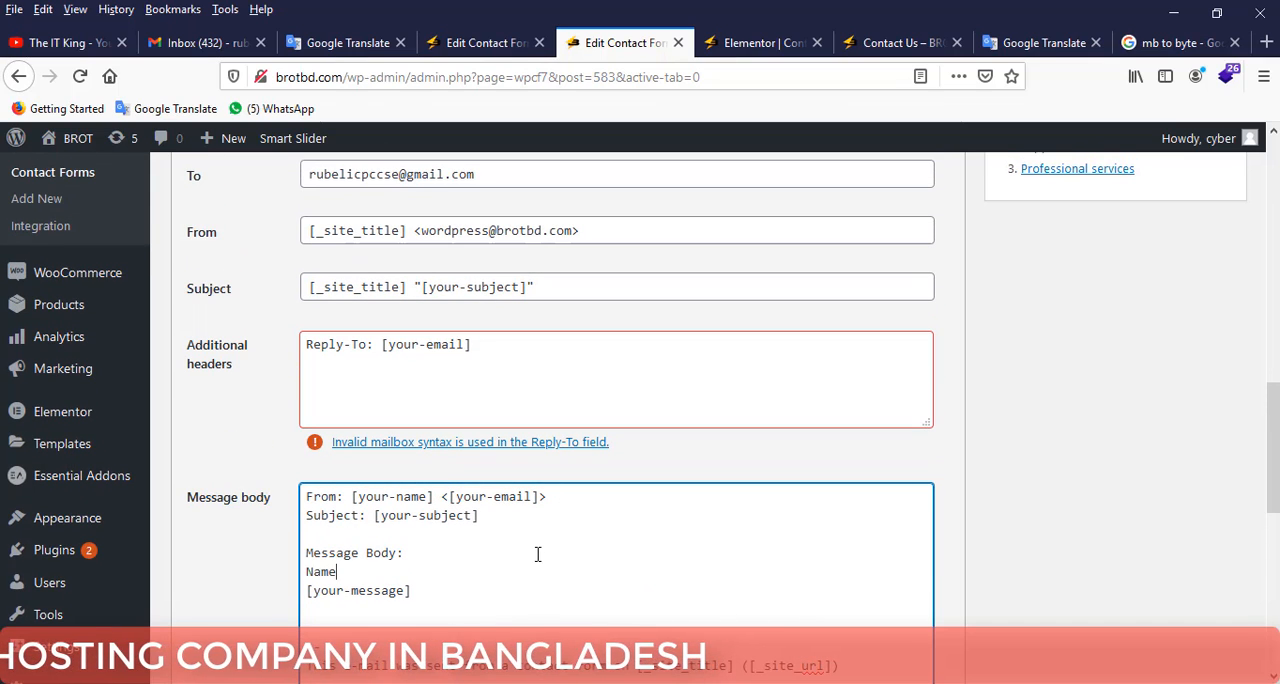
text(:)
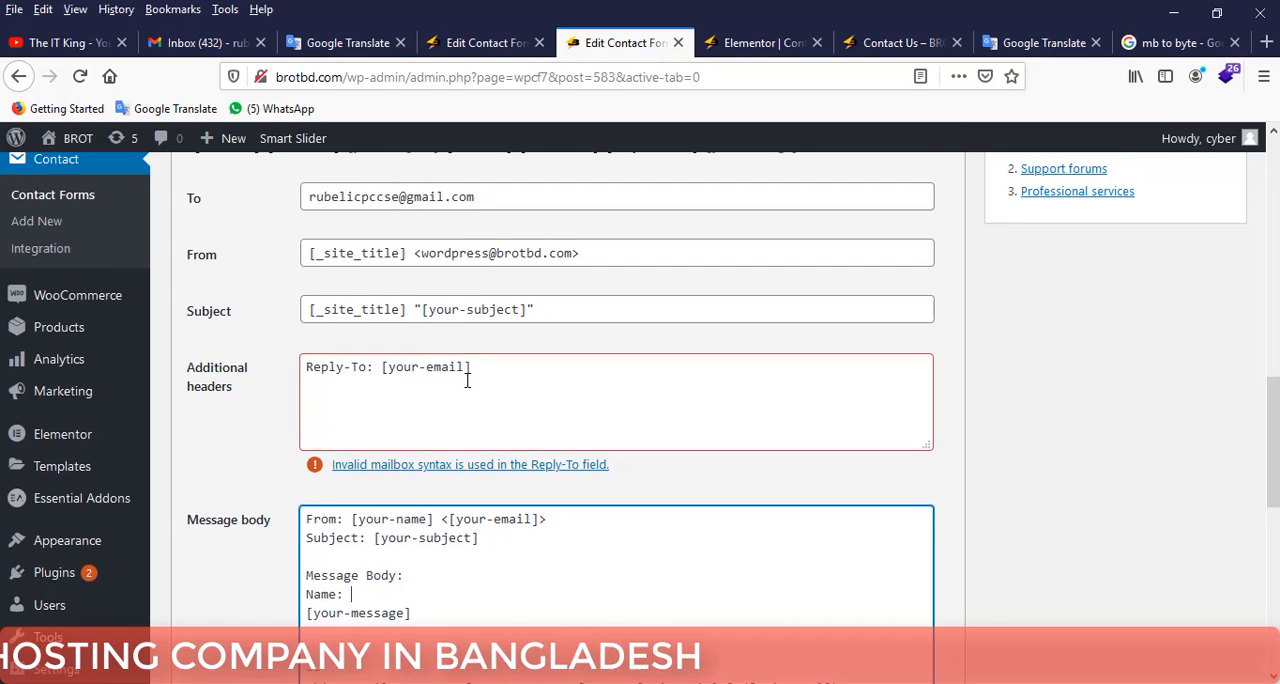
Copy all the available mail-tags from [YourName] to [your-message] and paste them after "Name:", replacing the existing [your-message] line.
scroll(457, 369, up, 5)
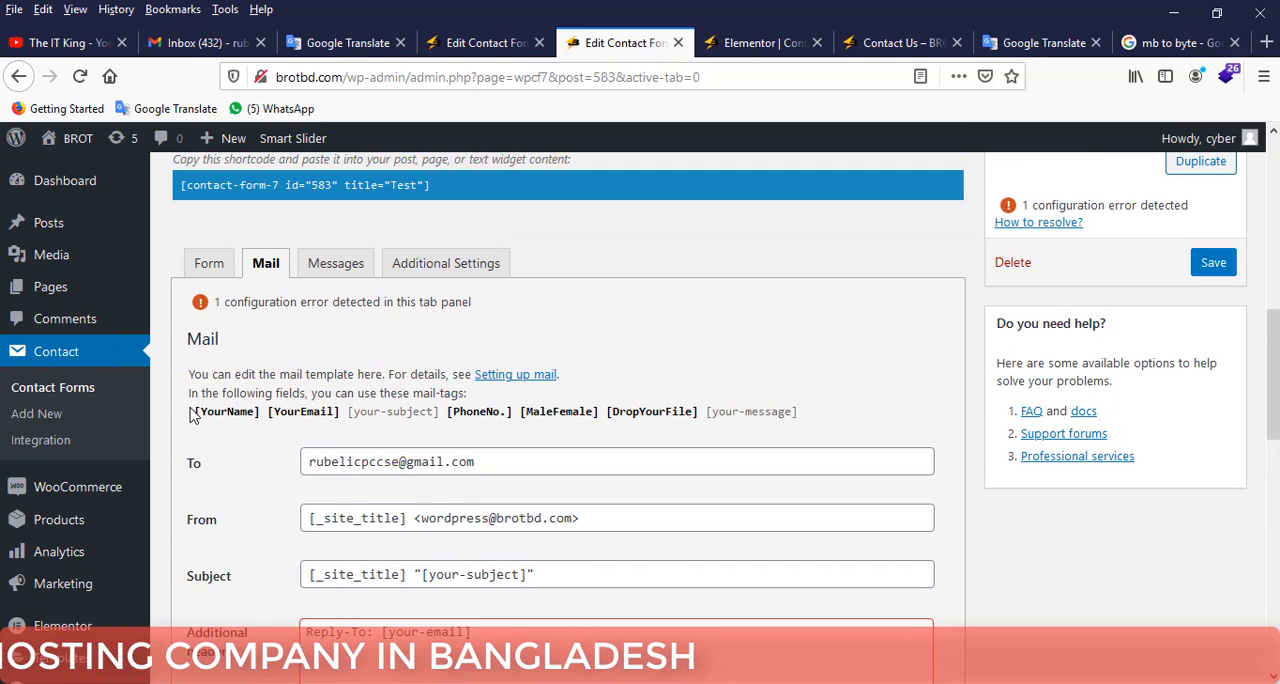
drag(195, 414, 794, 421)
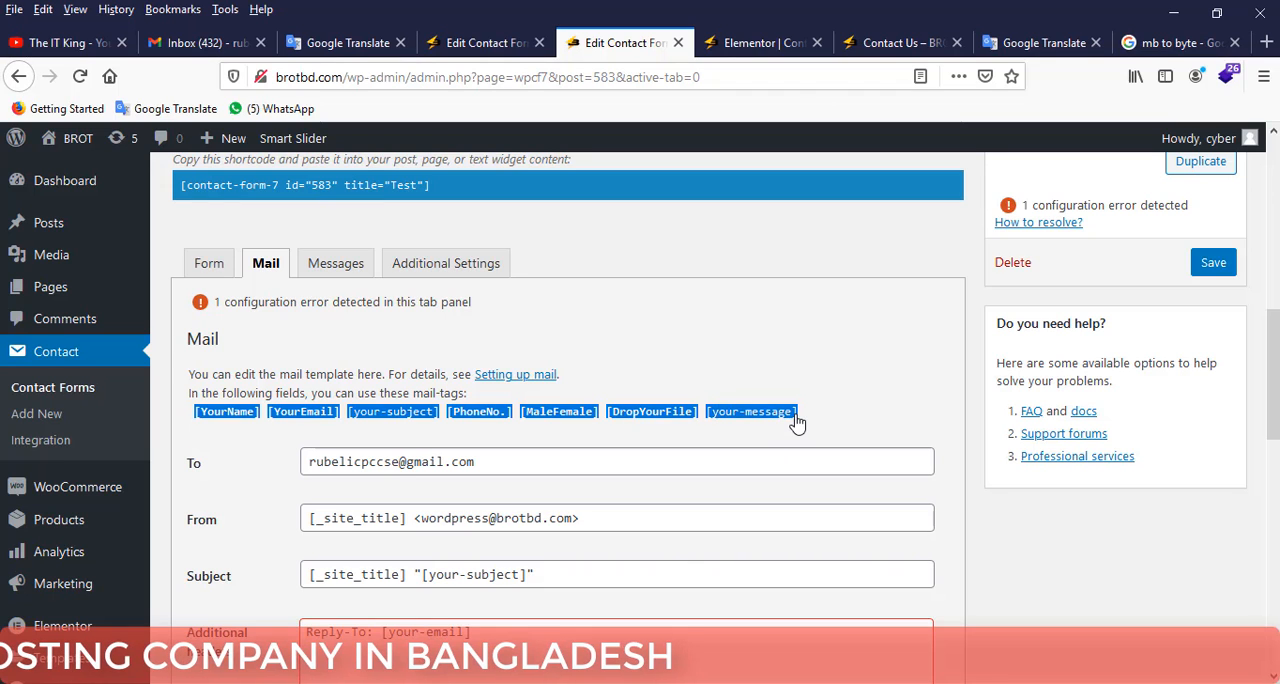
right_click(766, 419)
click(809, 430)
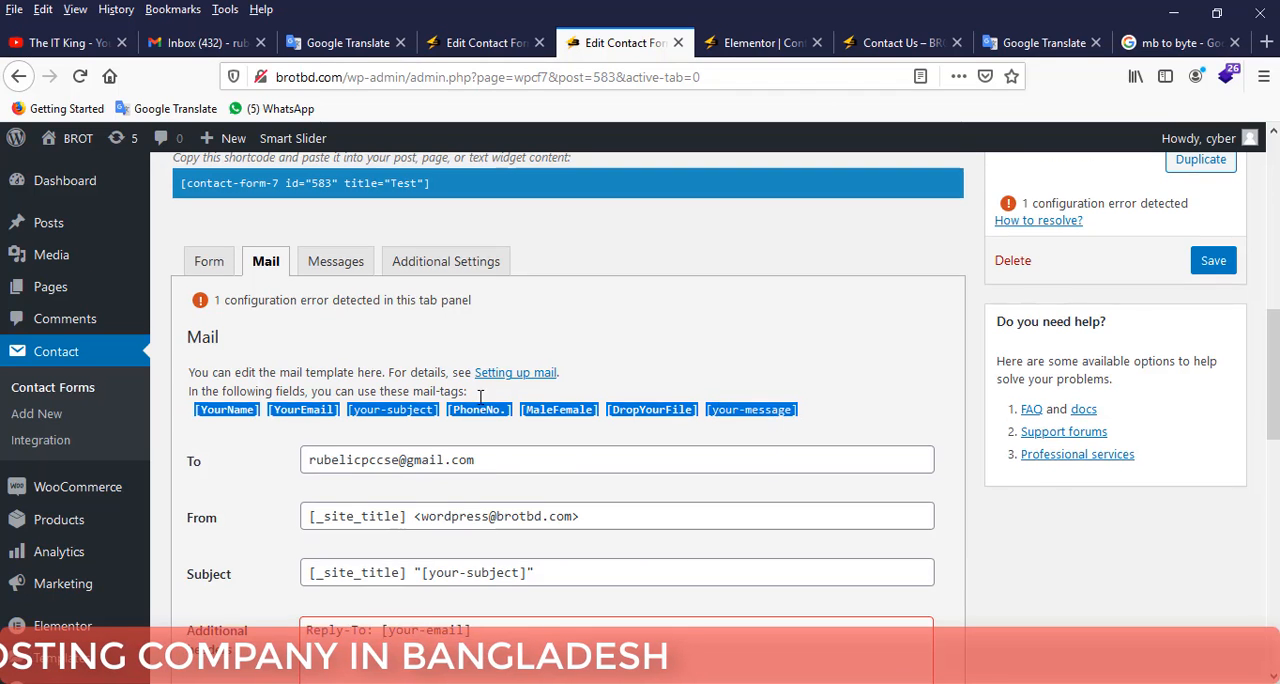
scroll(374, 403, down, 6)
drag(426, 303, 347, 285)
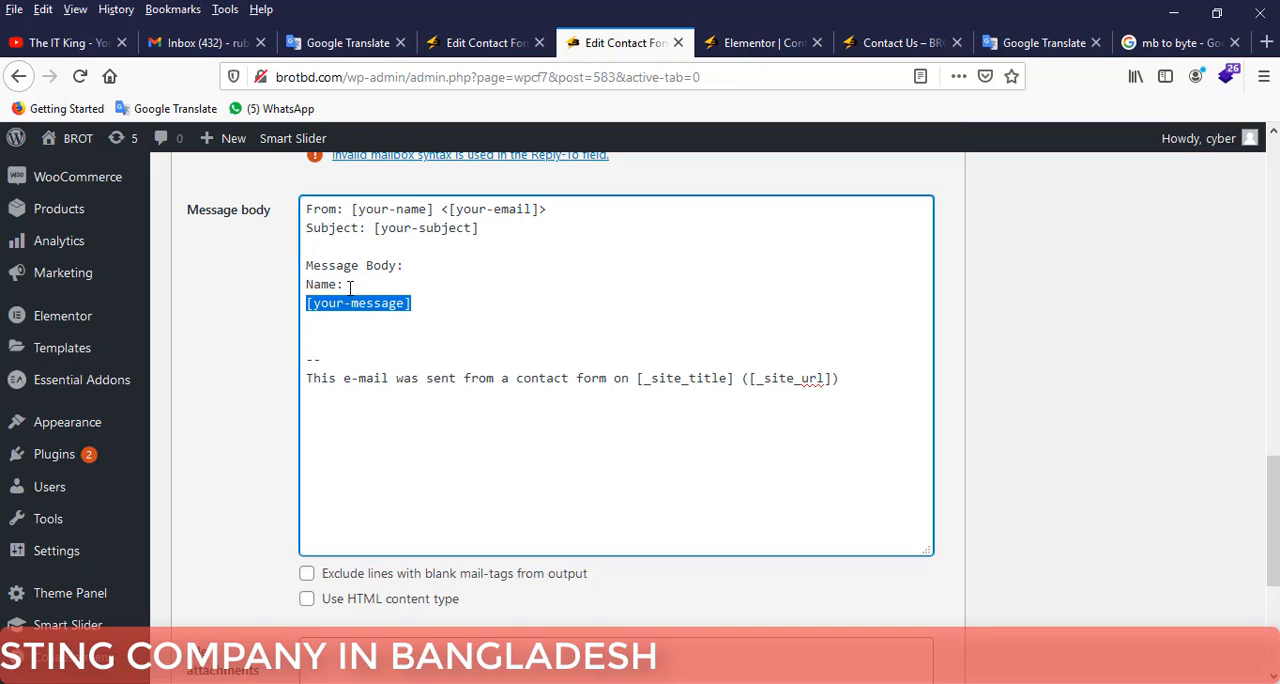
key(ctrl+v)
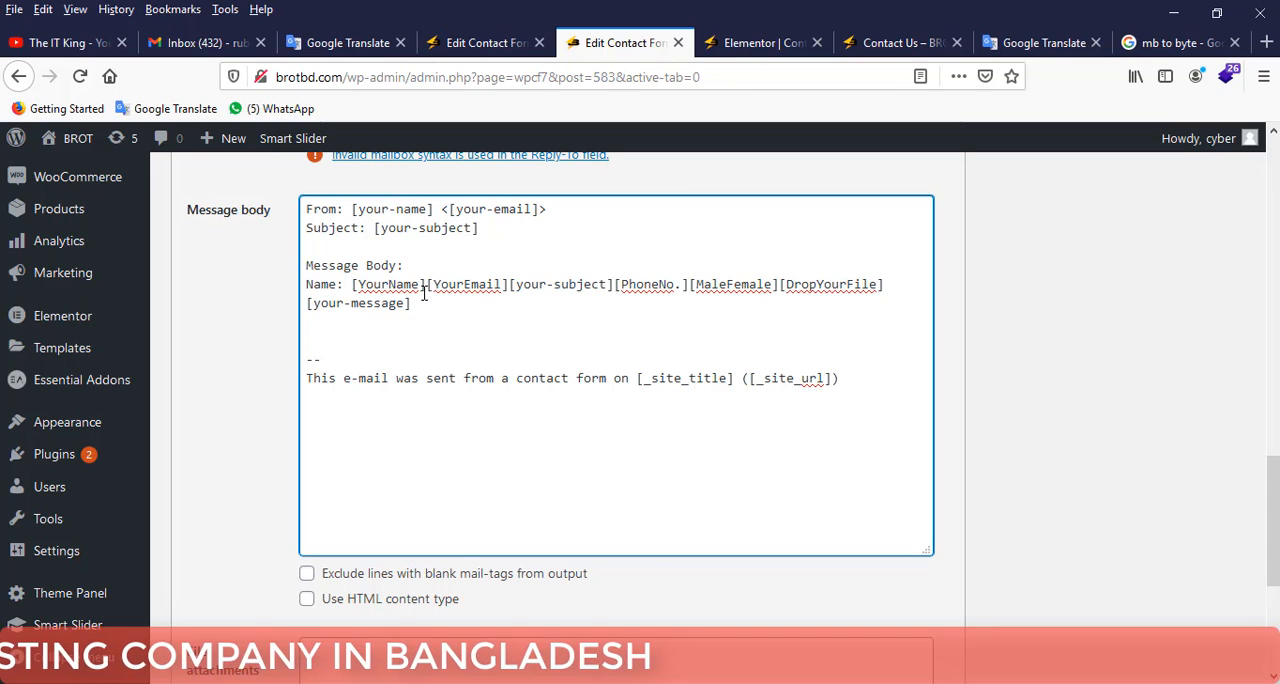
Break the line after [YourName] and label the [YourEmail] tag "Emal:" in the message body.
click(425, 287)
key(Return)
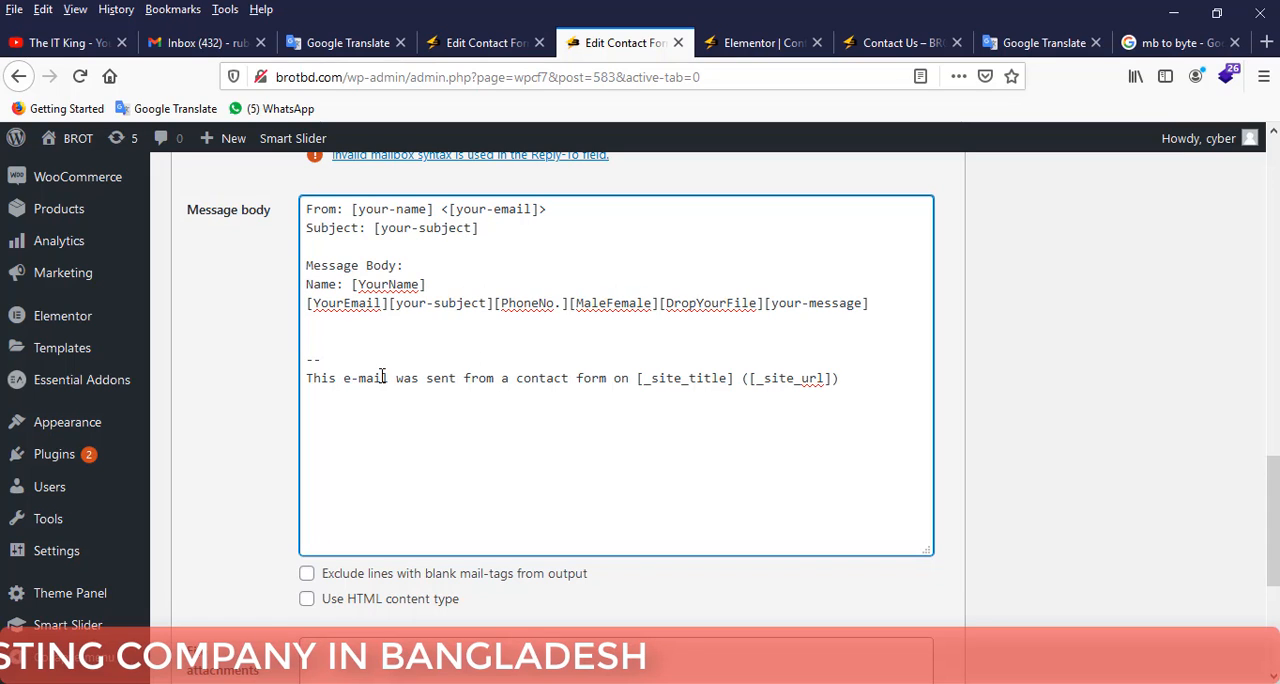
text(Emal:)
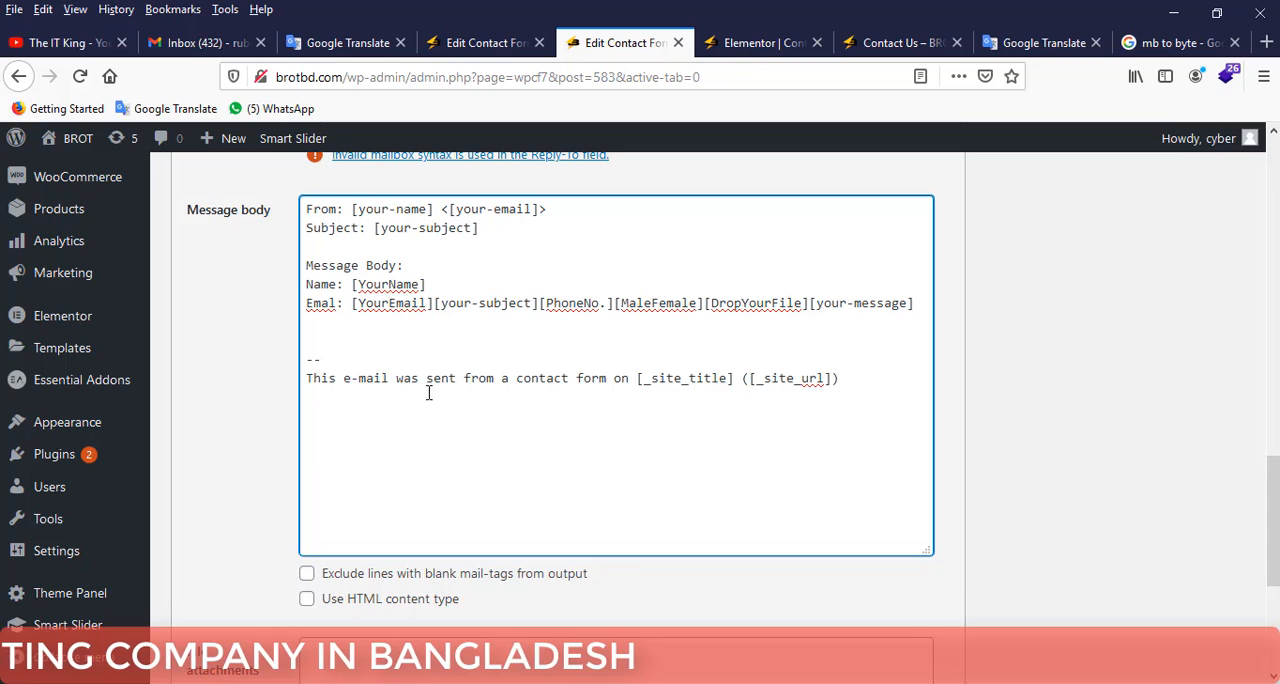
Put the tags after [YourEmail] on a new line and label [your-subject] "Subject:".
key(Right)
key(Right)
key(Right)
key(Right)
key(Right)
key(Right)
key(Right)
key(Right)
key(Right)
key(Right)
key(Right)
key(Return)
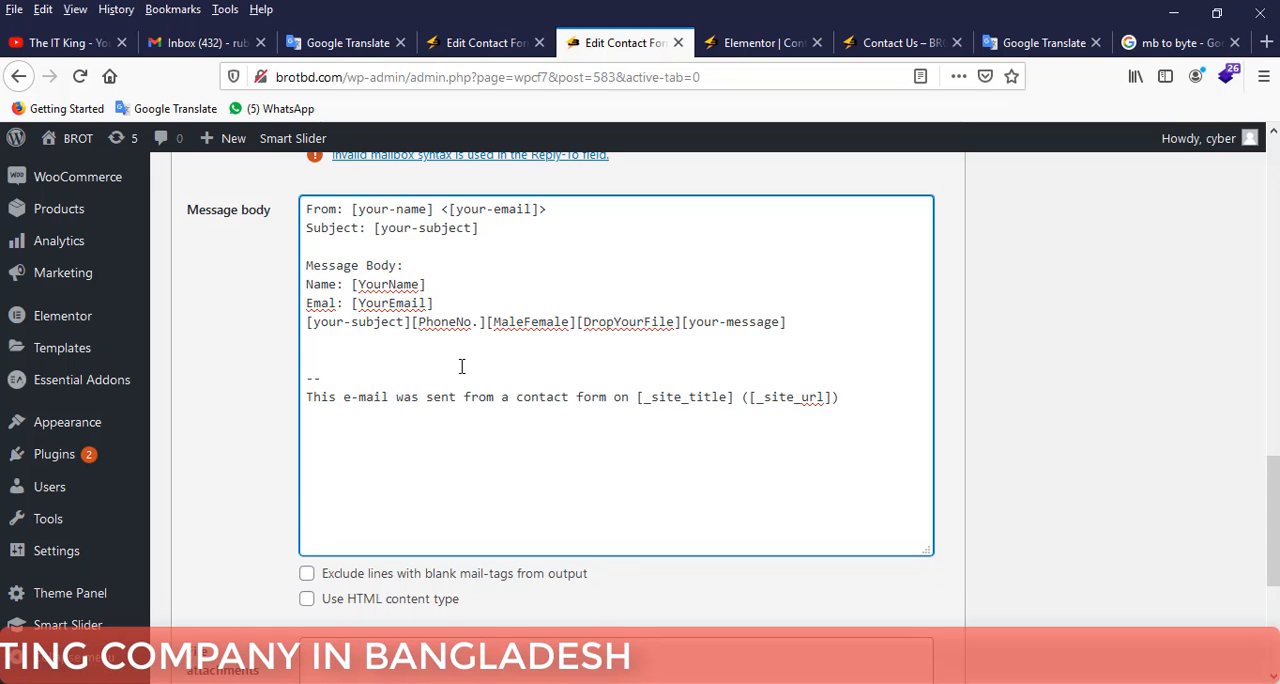
text(Subject:)
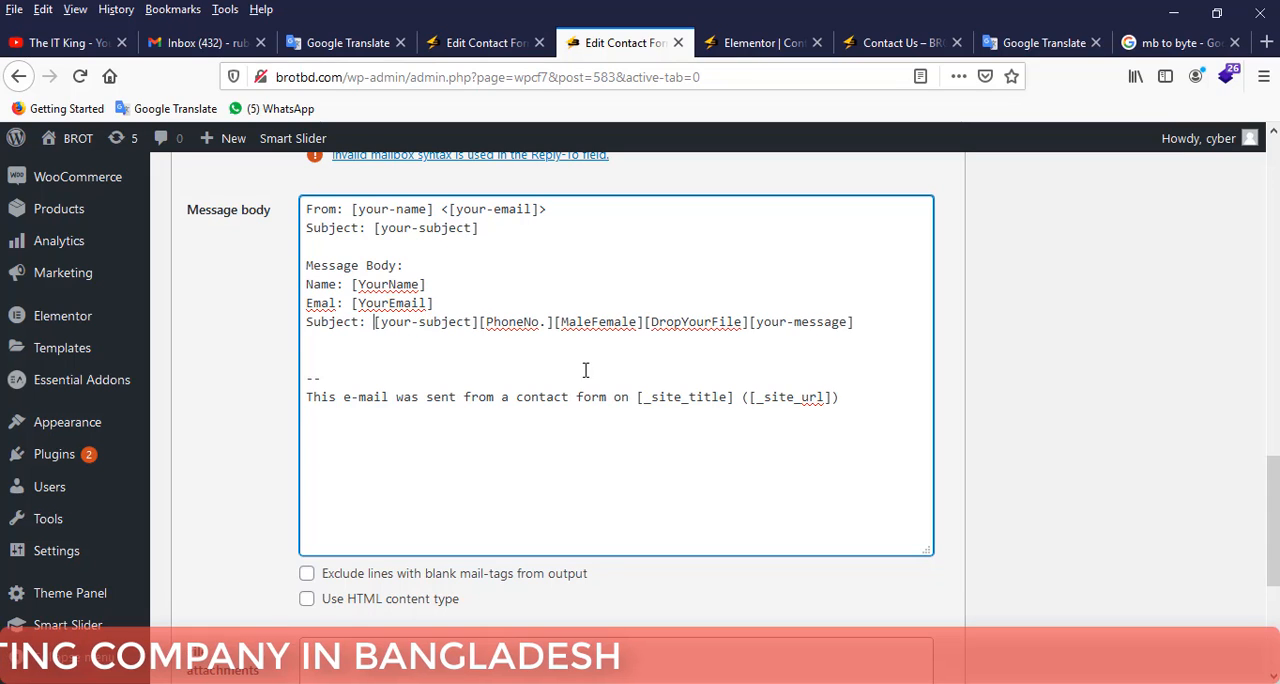
Start a new line after [your-subject] and label the [PhoneNo.] tag "Phone No.".
key(Return)
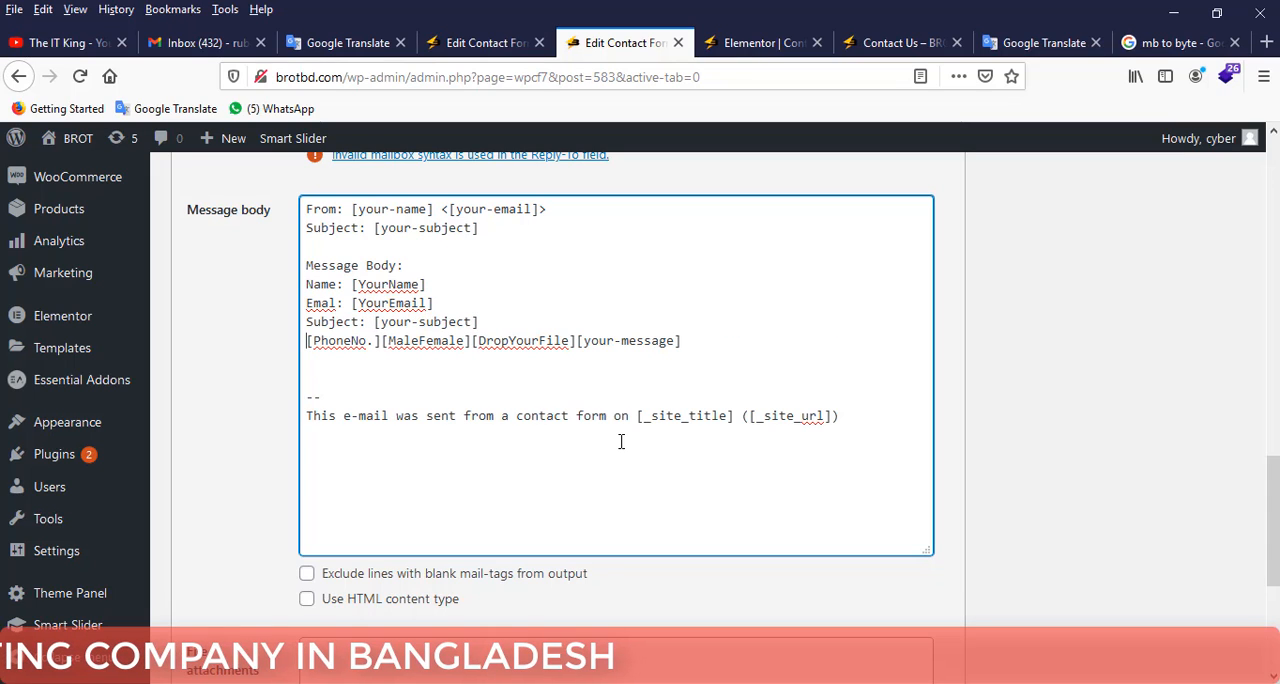
text(Phone)
key(BackSpace)
key(BackSpace)
key(BackSpace)
key(BackSpace)
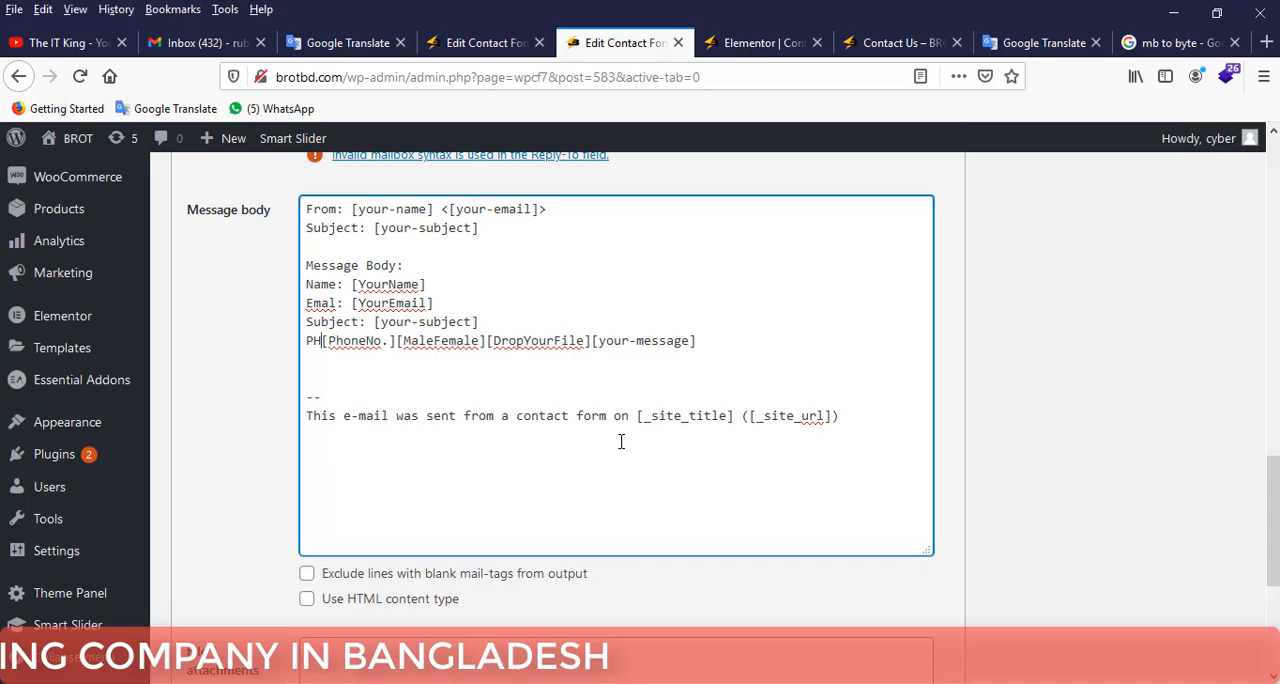
text(hone No.)
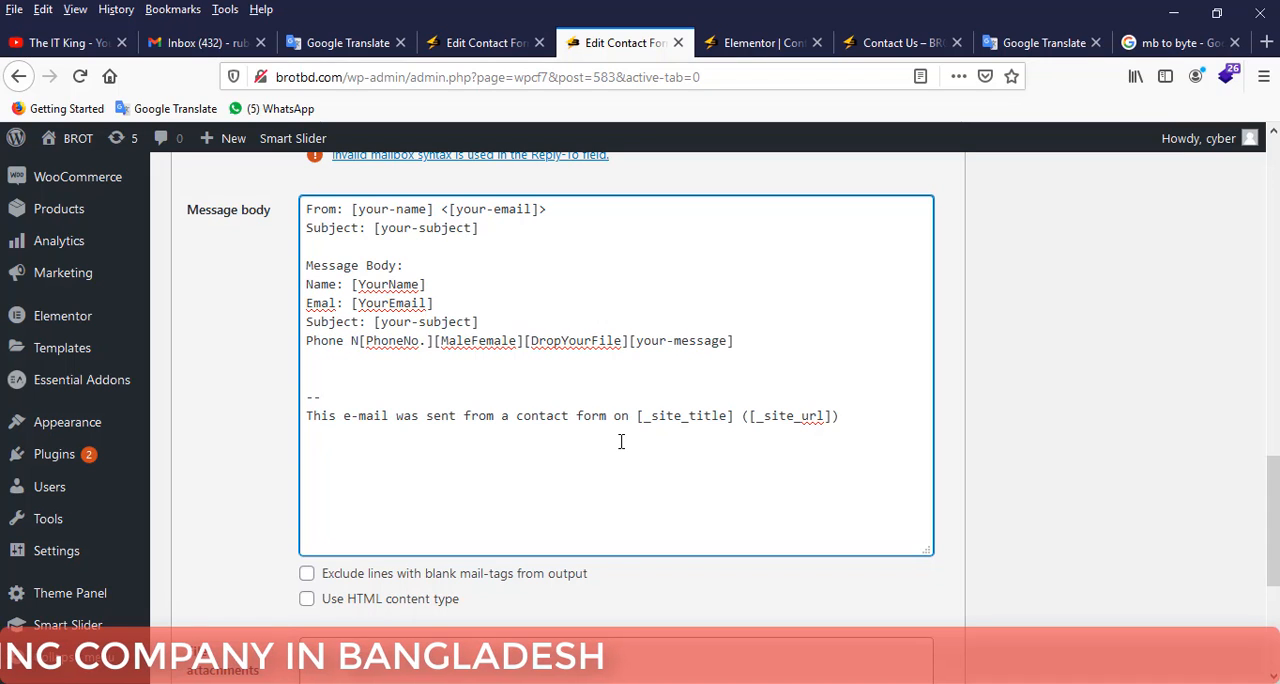
Start a new line after [PhoneNo.] and label the [MaleFemale] tag "Gender:".
click(458, 342)
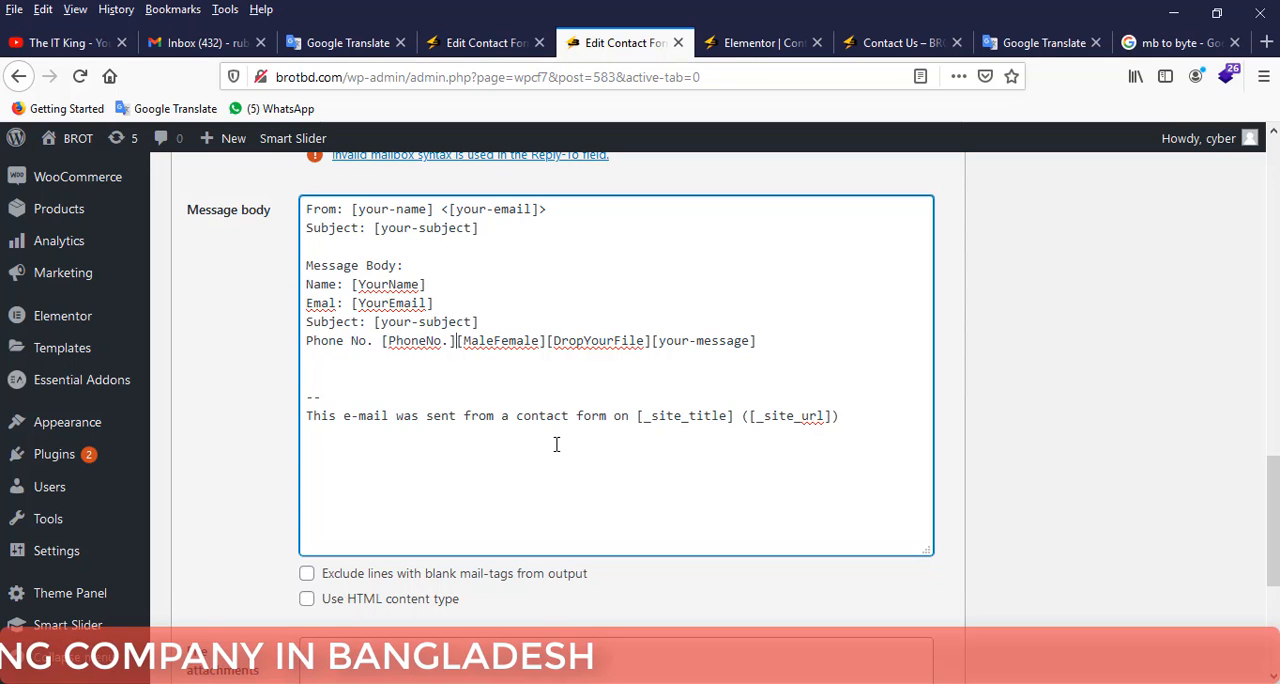
key(Return)
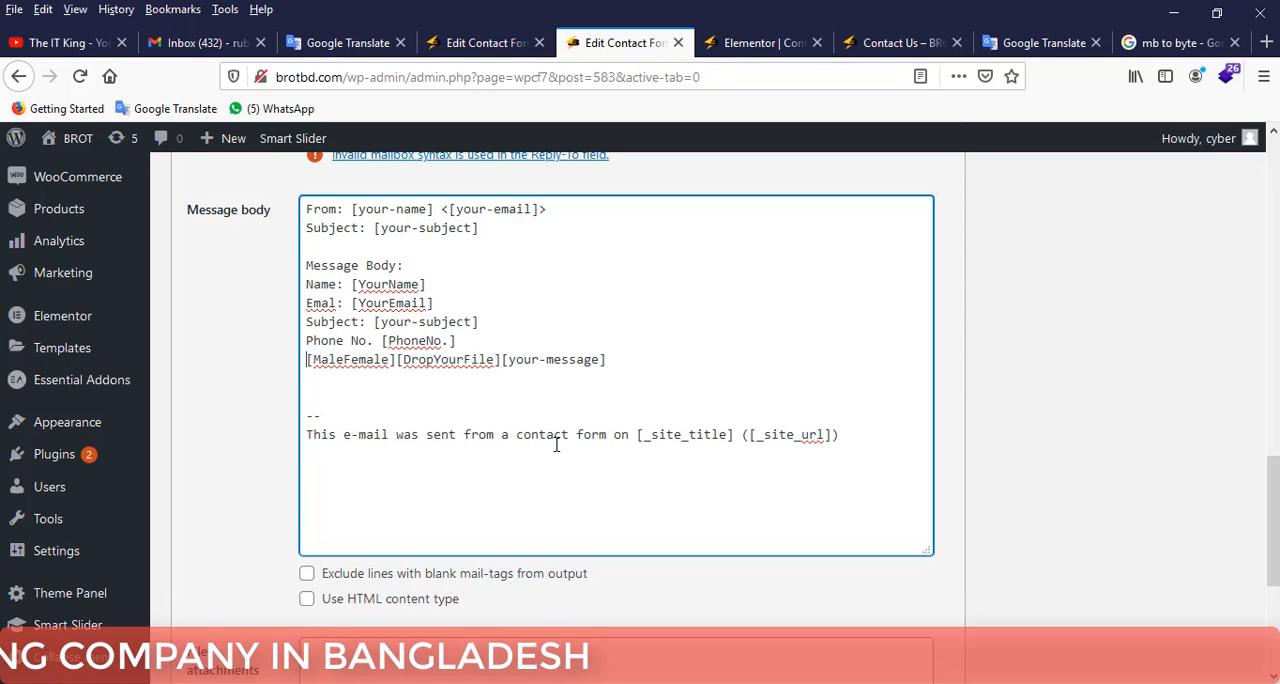
text(Gender)
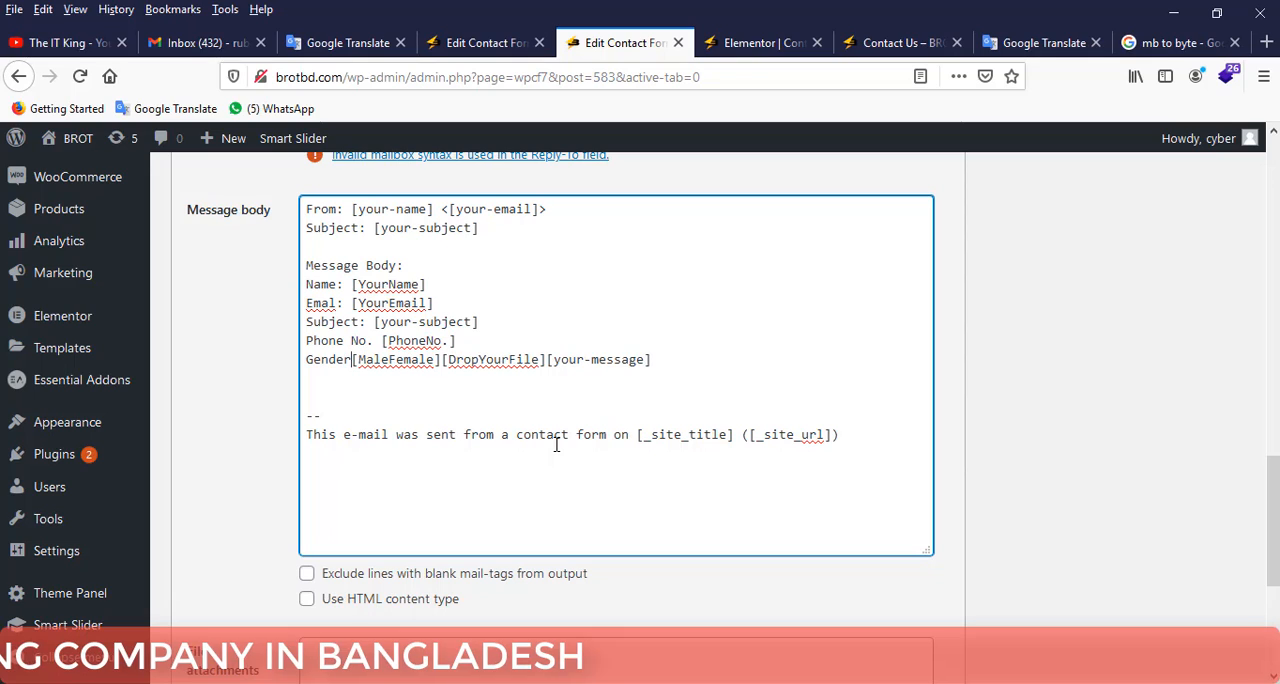
text(:)
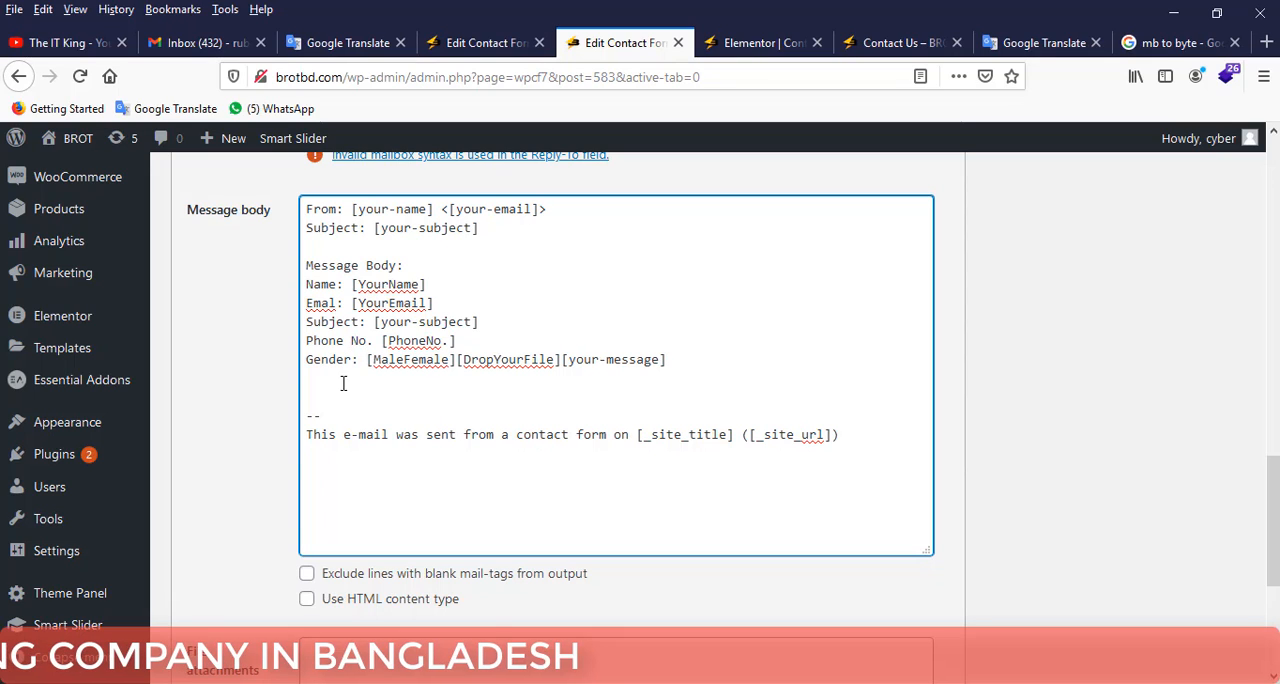
On a new line after [MaleFemale], cut the [DropYourFile] tag and label the [your-message] tag "Message:".
click(457, 362)
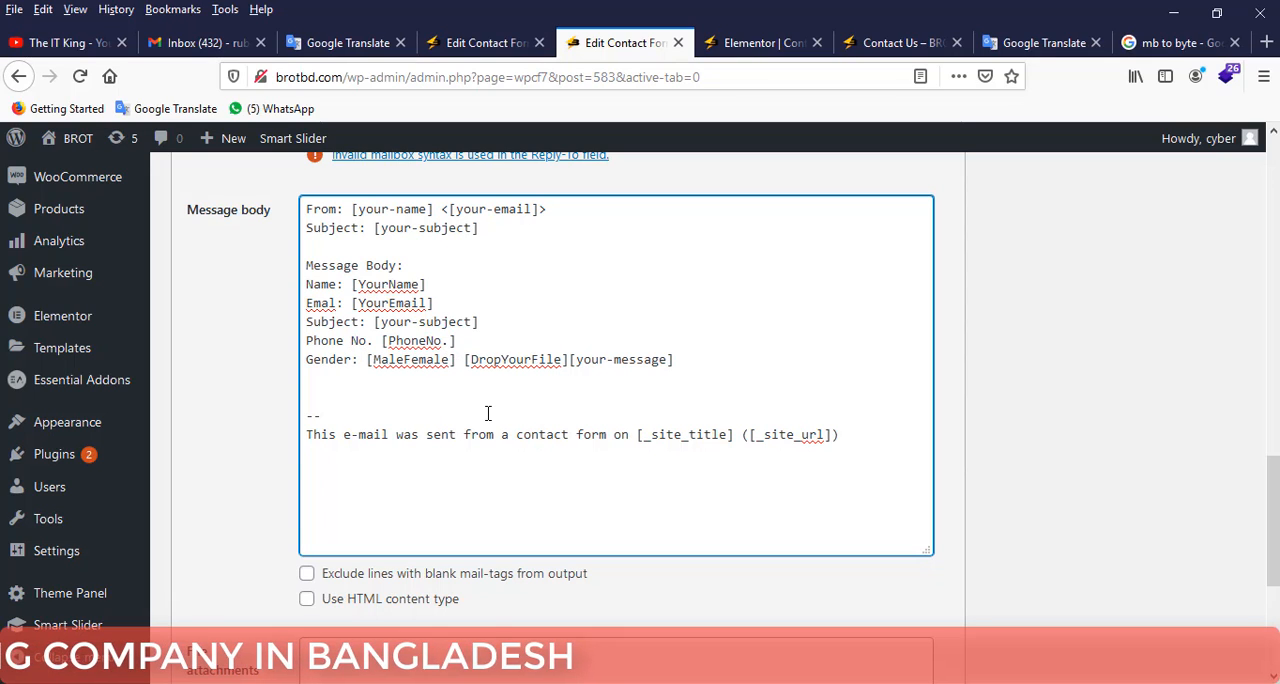
key(Return)
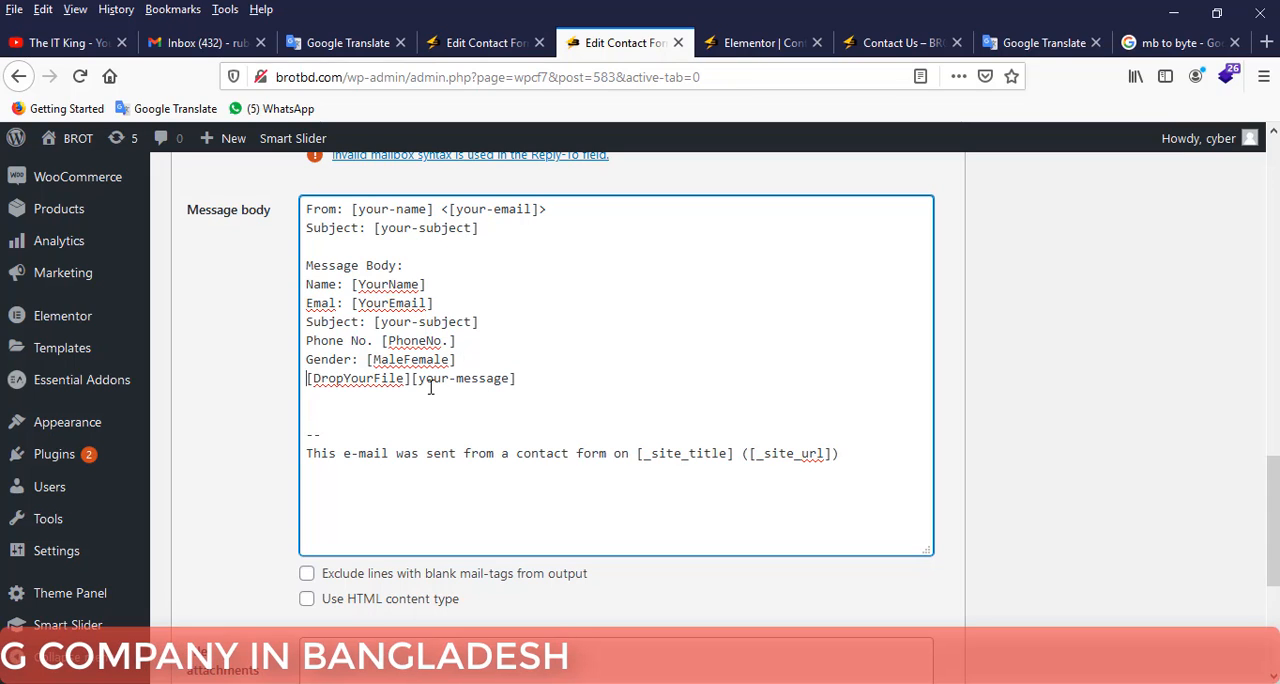
drag(411, 380, 298, 380)
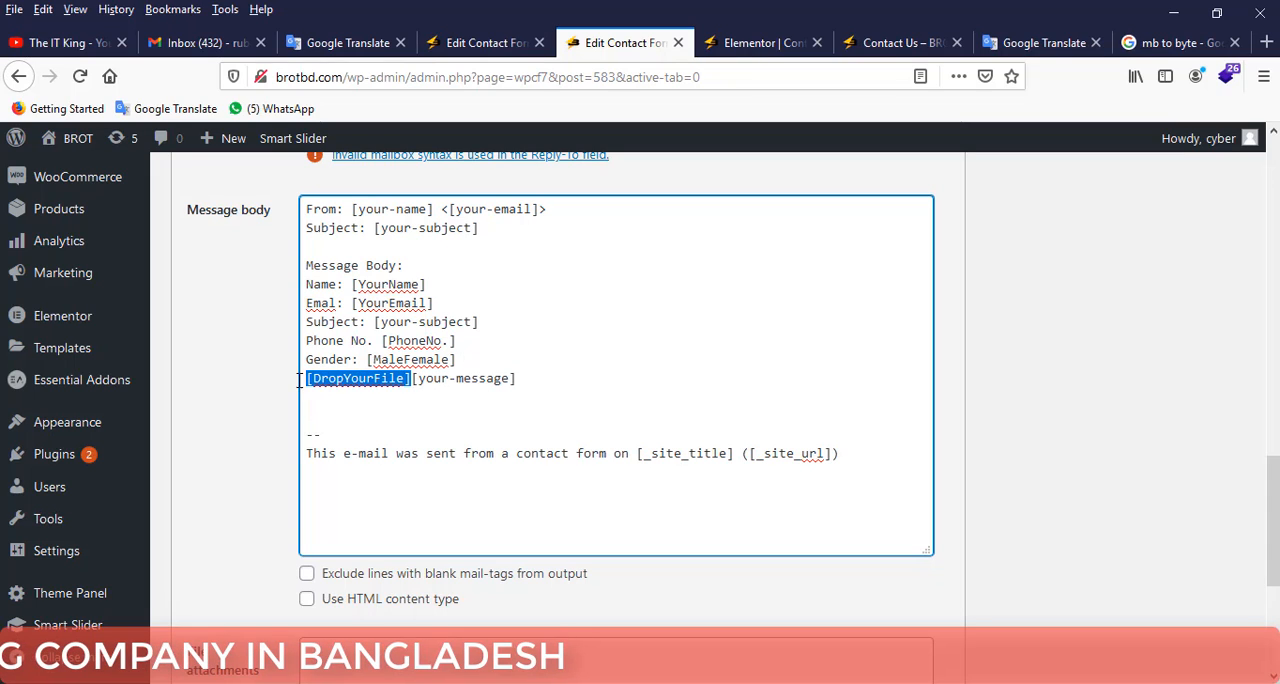
right_click(363, 387)
click(345, 117)
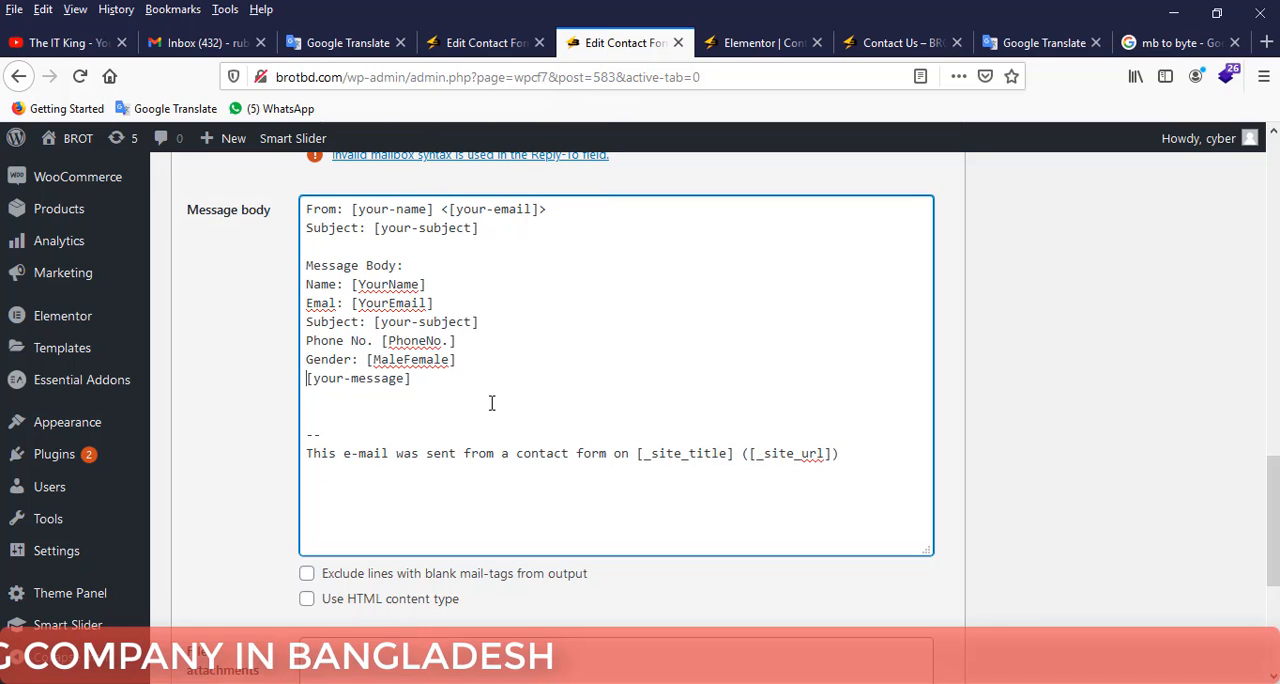
text(Message)
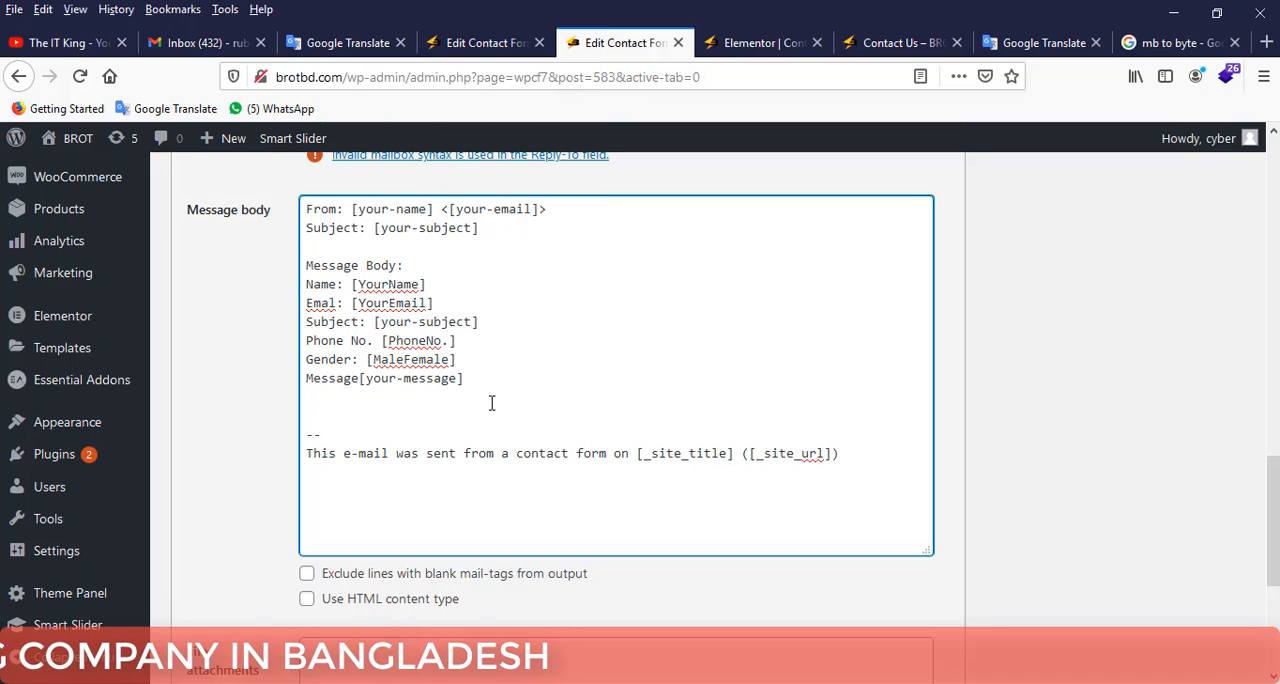
text(:)
Paste the cut [DropYourFile] tag into the mail template's File attachments field.
scroll(509, 458, up, 6)
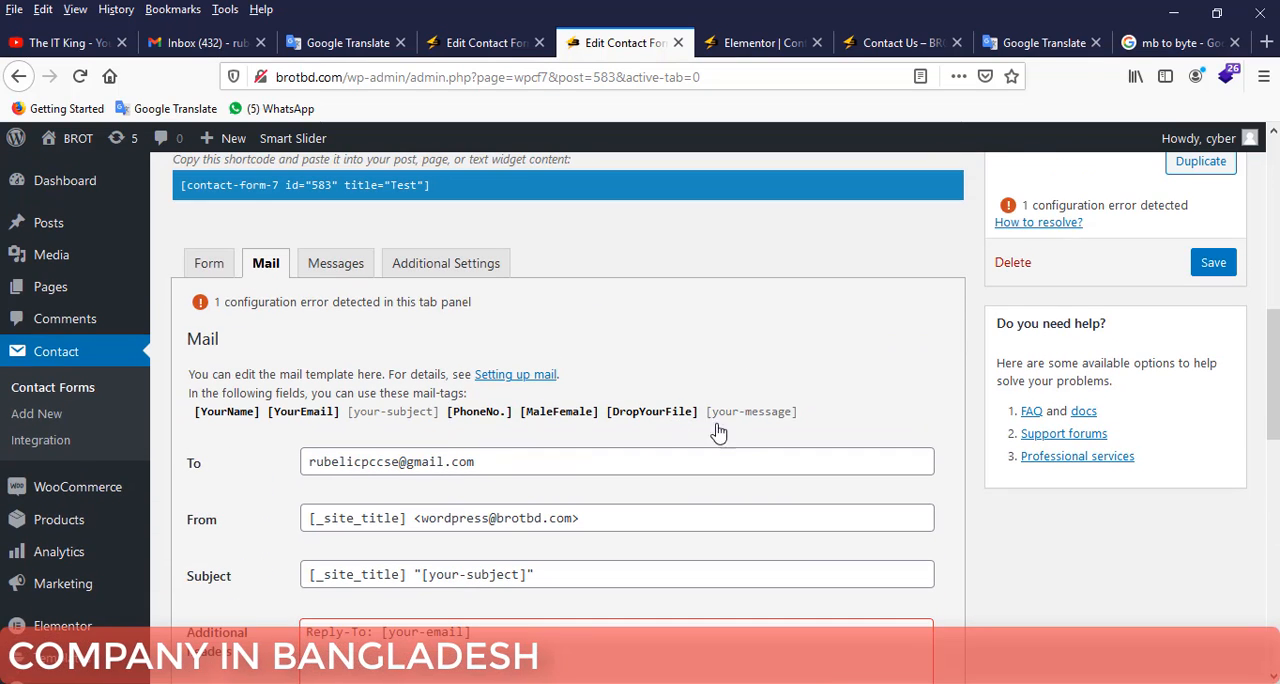
scroll(509, 414, down, 6)
scroll(501, 414, down, 3)
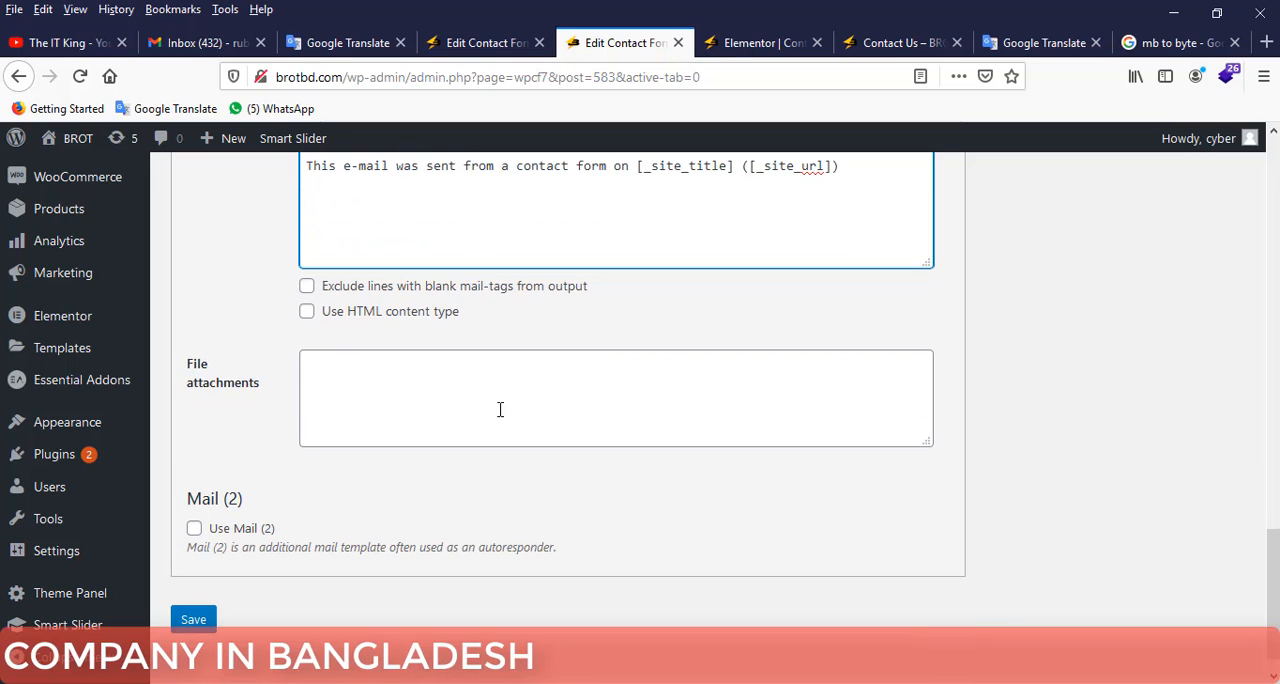
right_click(337, 389)
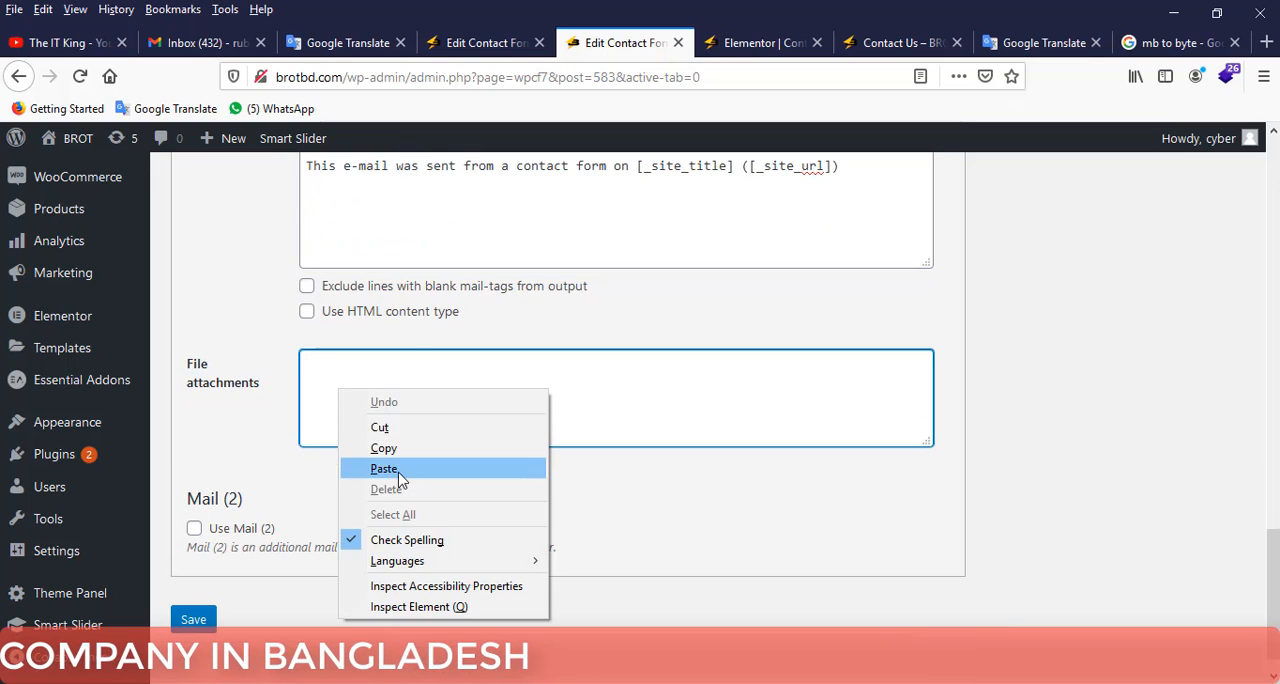
click(406, 470)
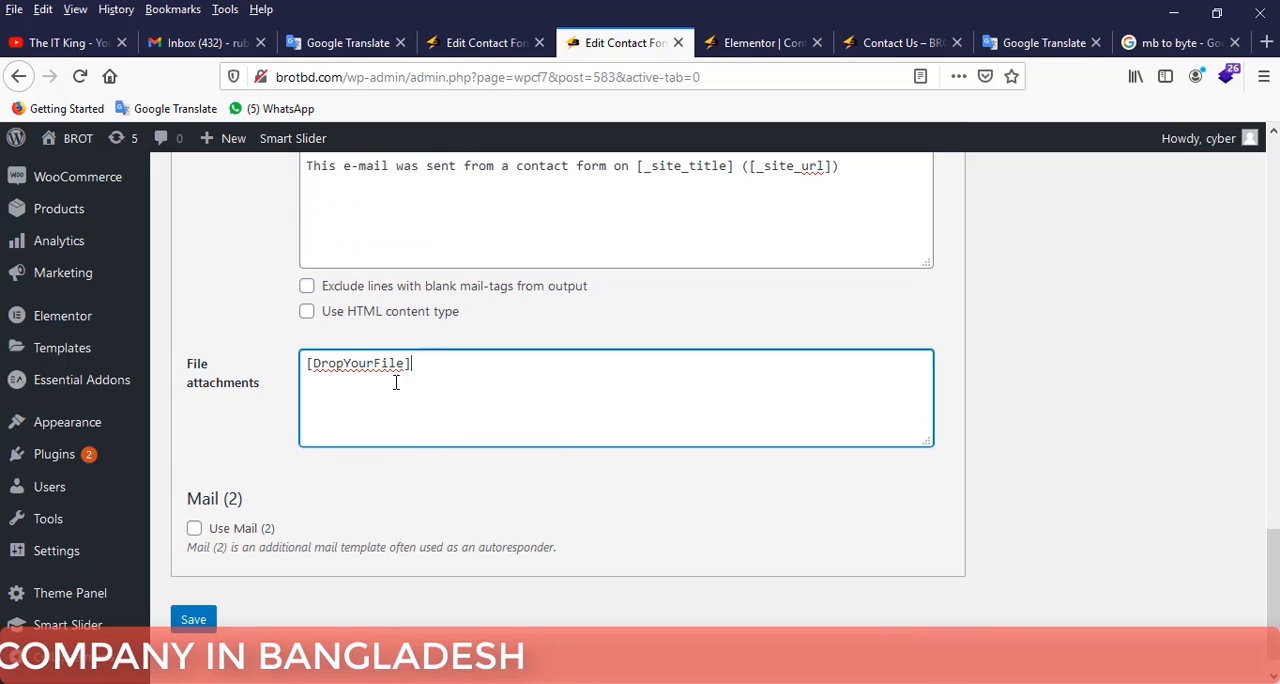
Review the mail template, save the contact form and accept saving the offered admin.php file.
scroll(428, 380, up, 5)
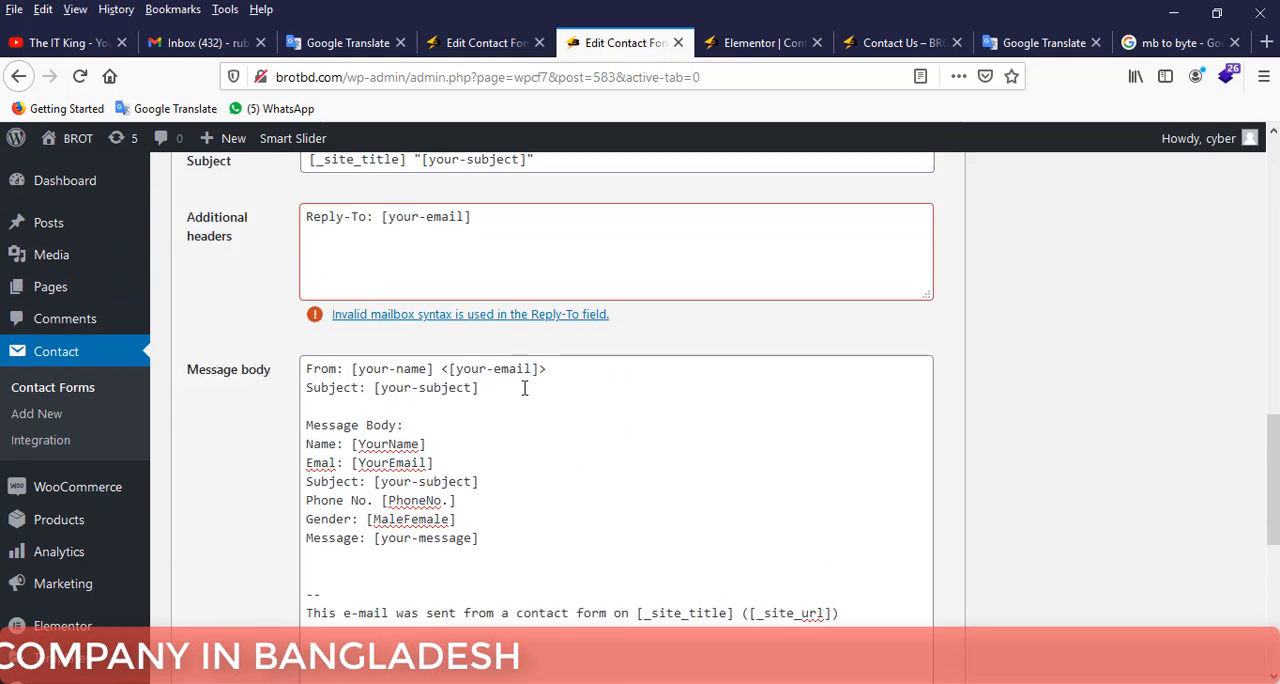
scroll(524, 388, up, 3)
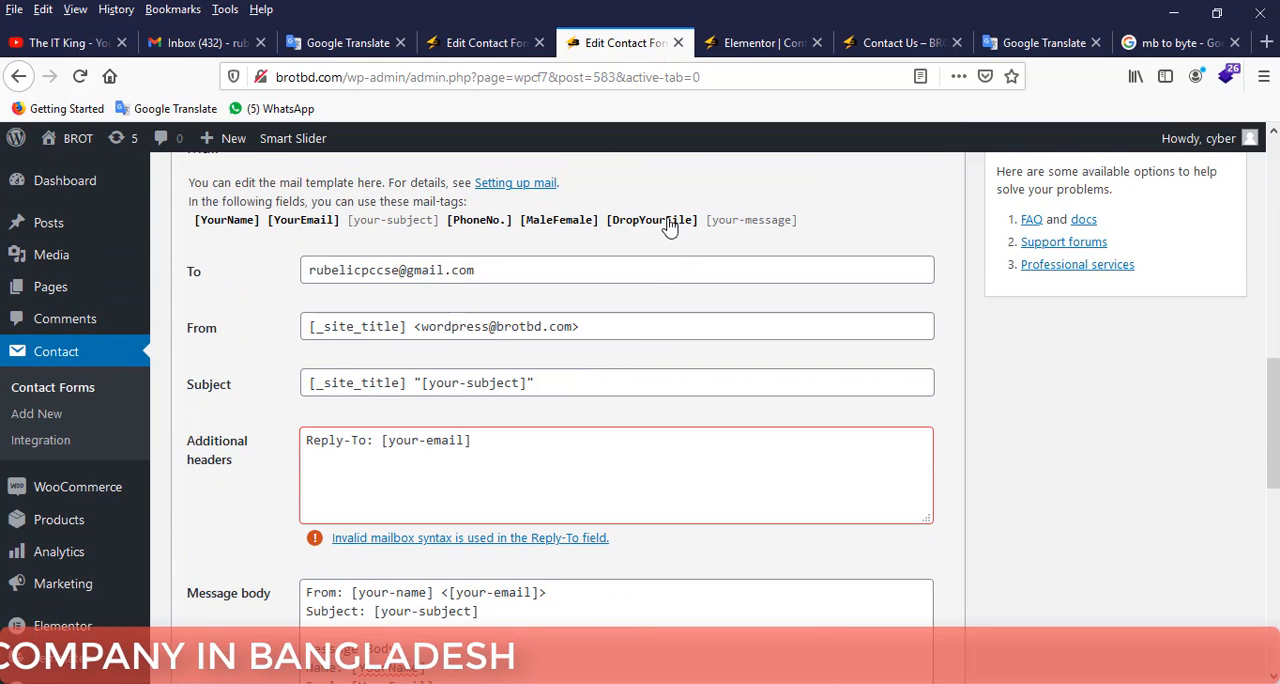
scroll(500, 323, down, 7)
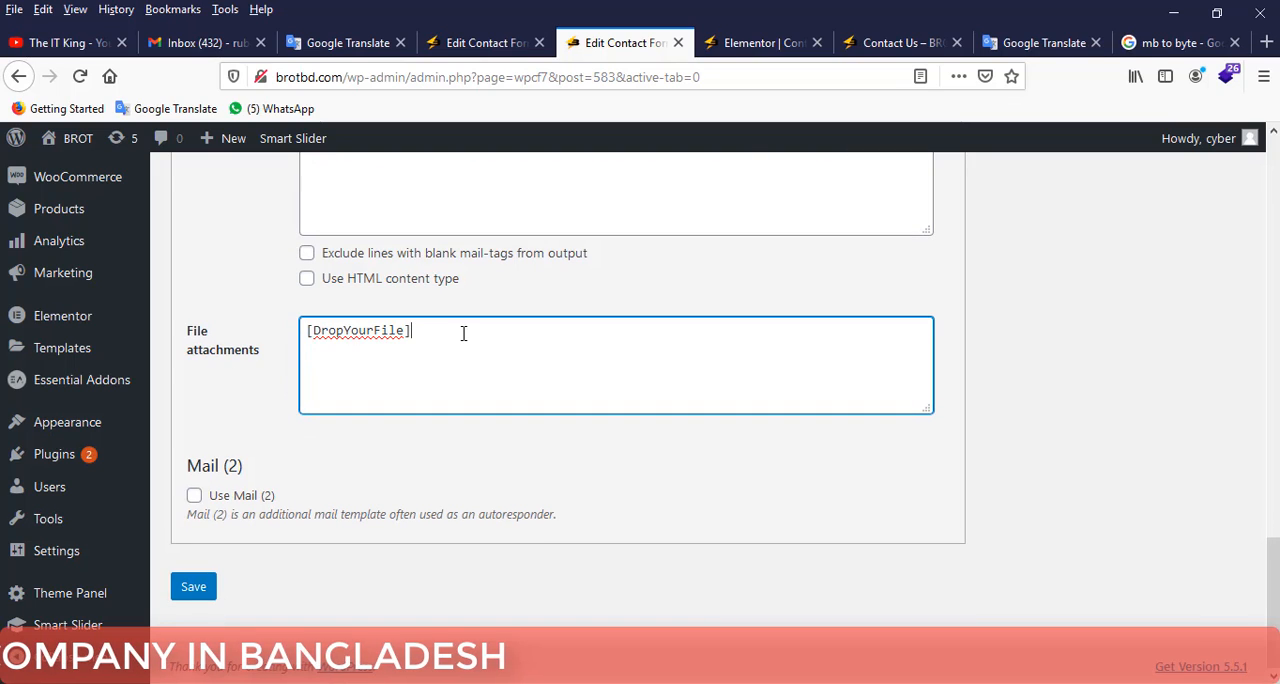
click(201, 589)
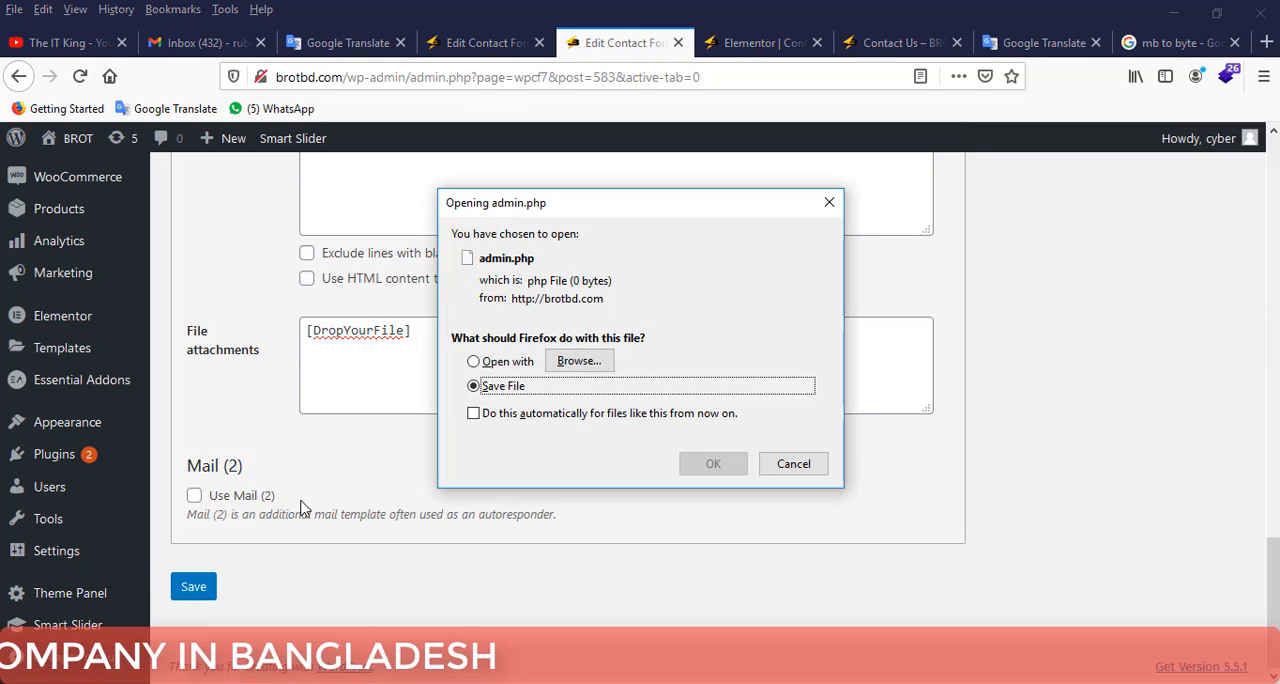
click(710, 464)
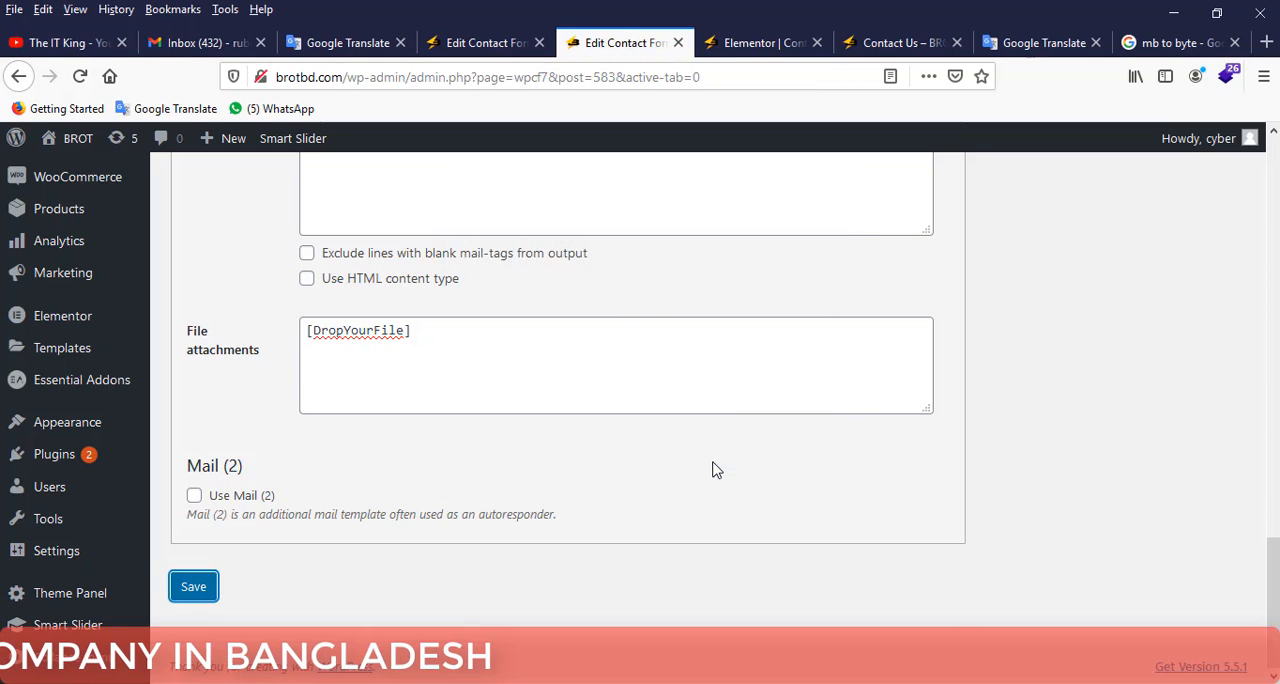
Open the help article on the Reply-To field's mailbox syntax error, skim it and return to the form editor.
scroll(521, 427, up, 10)
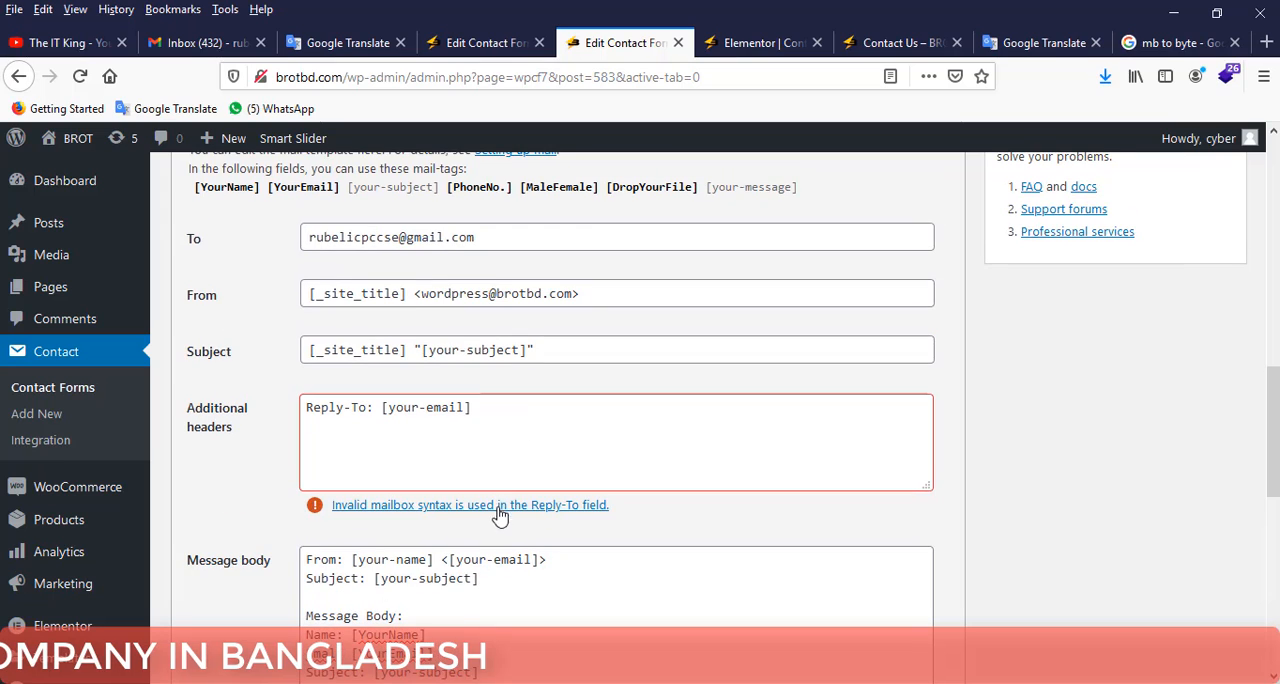
click(497, 508)
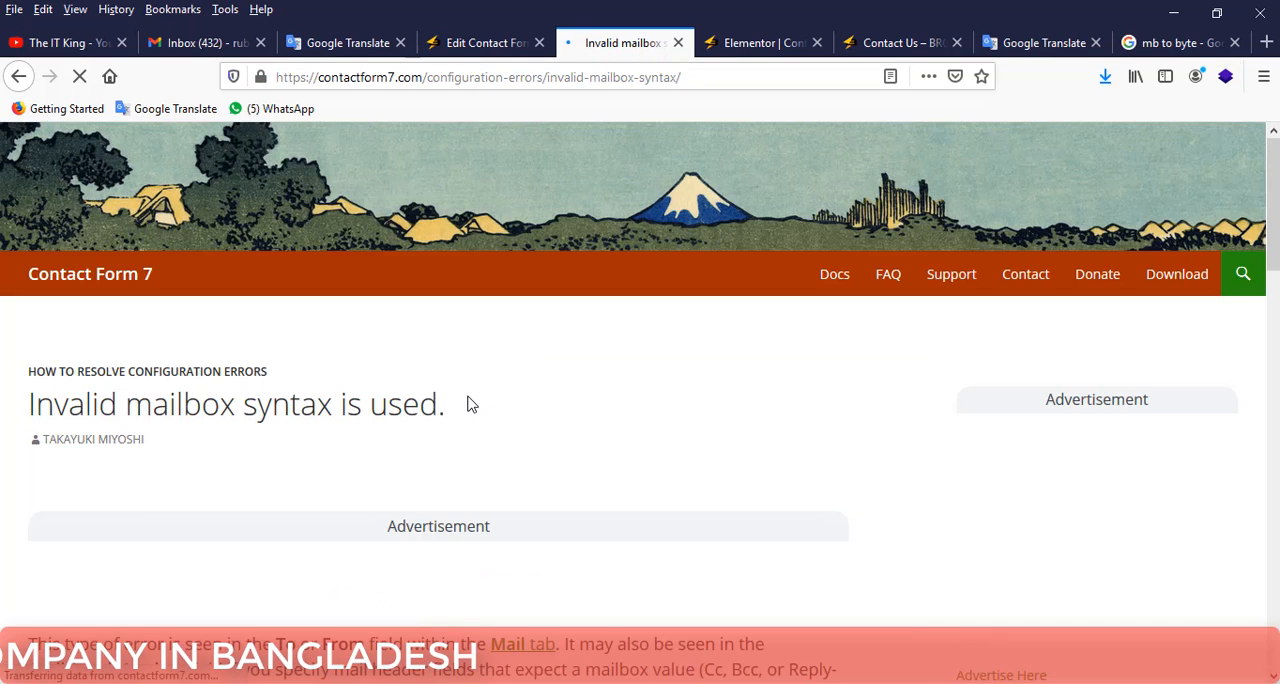
scroll(470, 395, down, 10)
scroll(463, 400, down, 10)
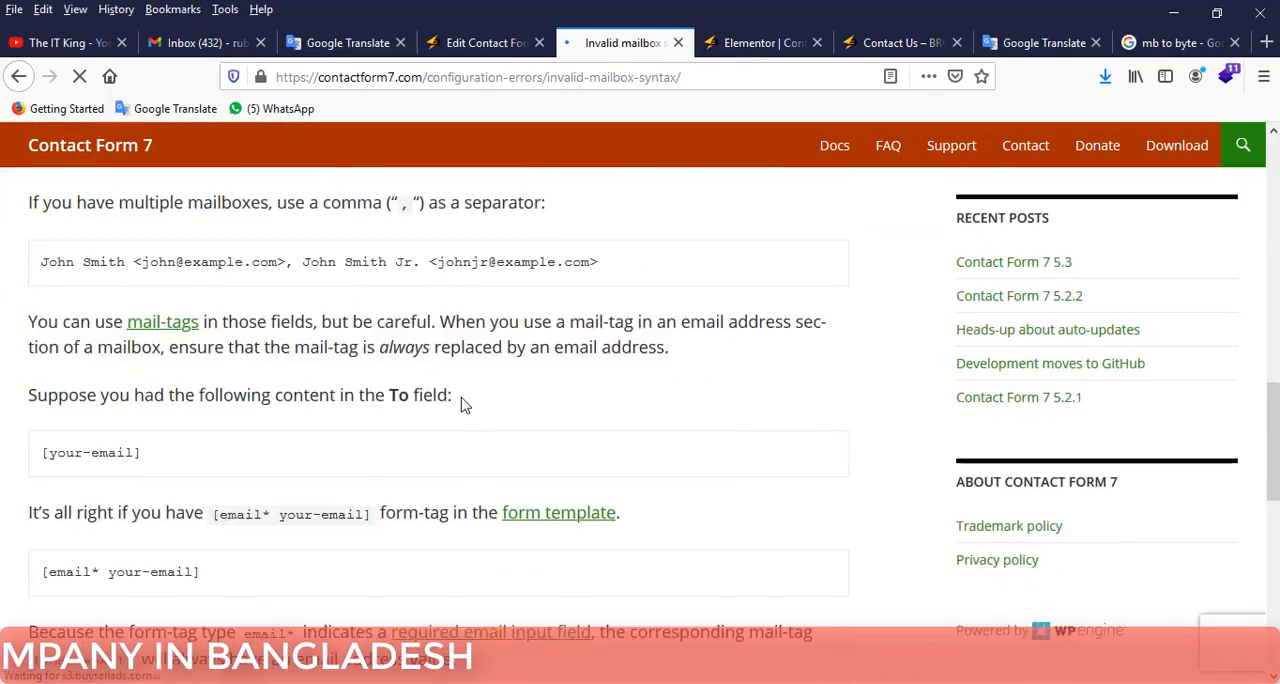
scroll(228, 409, up, 8)
scroll(248, 409, up, 11)
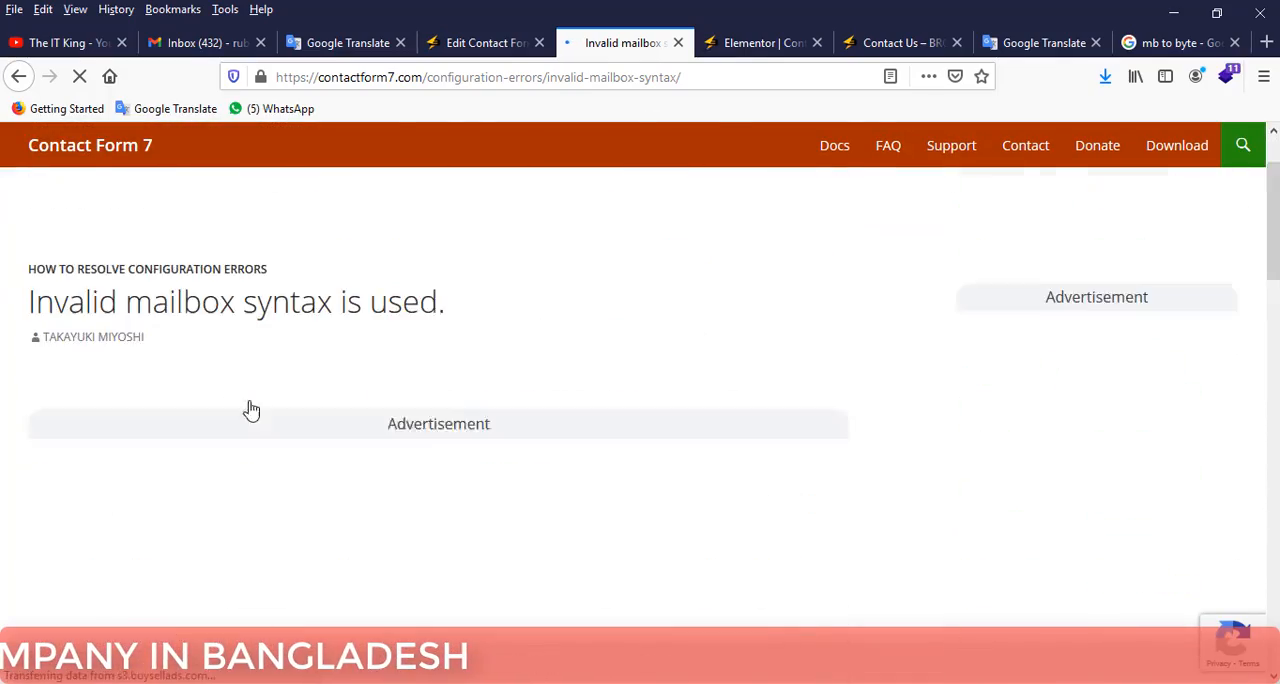
scroll(255, 406, down, 4)
scroll(240, 395, up, 3)
scroll(124, 282, up, 2)
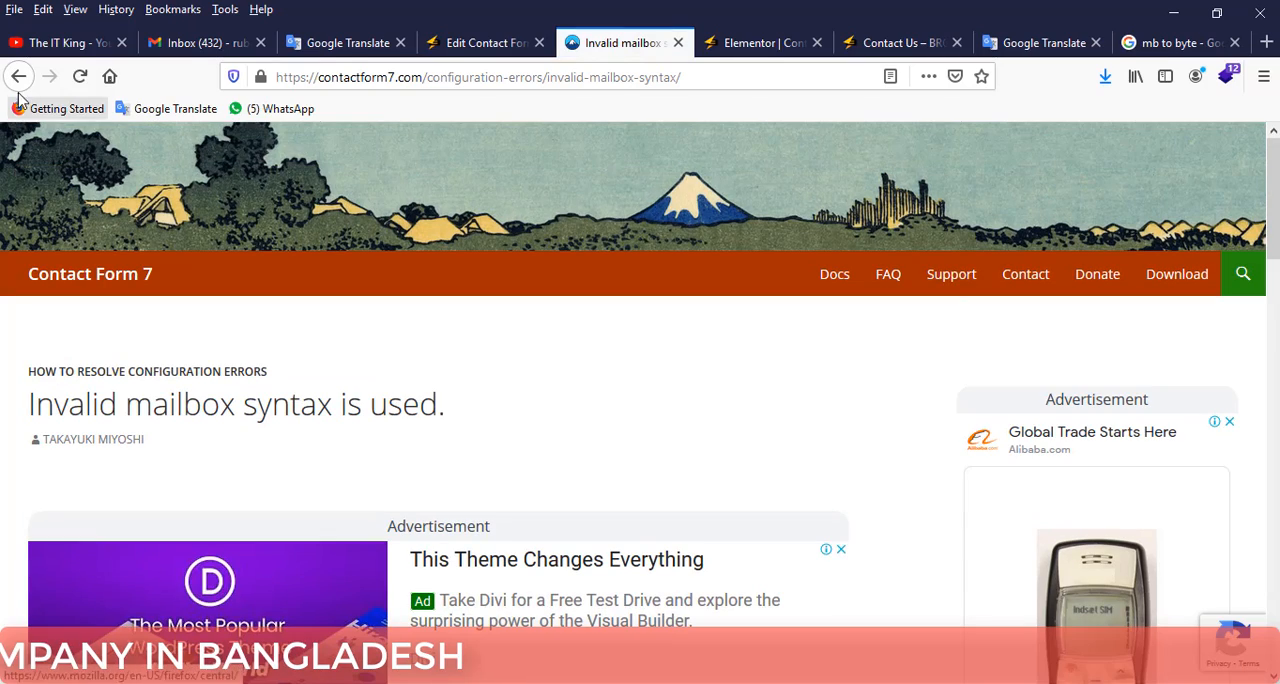
click(17, 80)
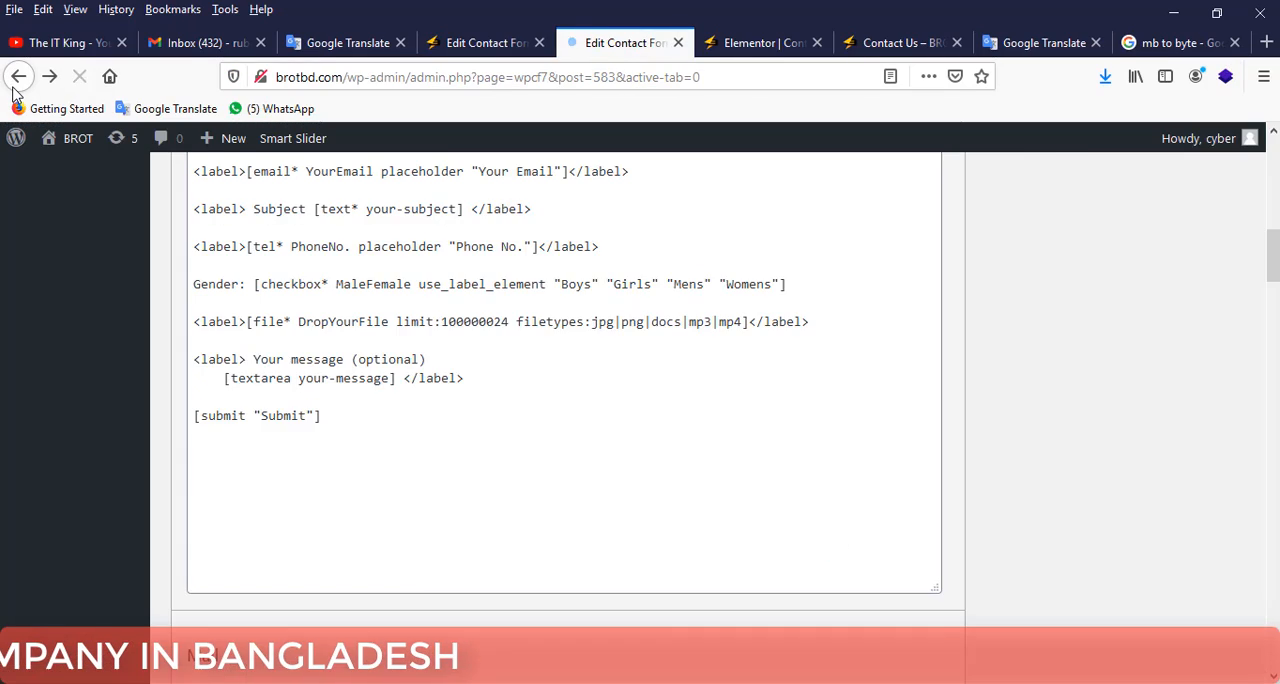
Delete the Subject label line containing [text* your-subject] from the form template and save the form.
scroll(508, 334, down, 2)
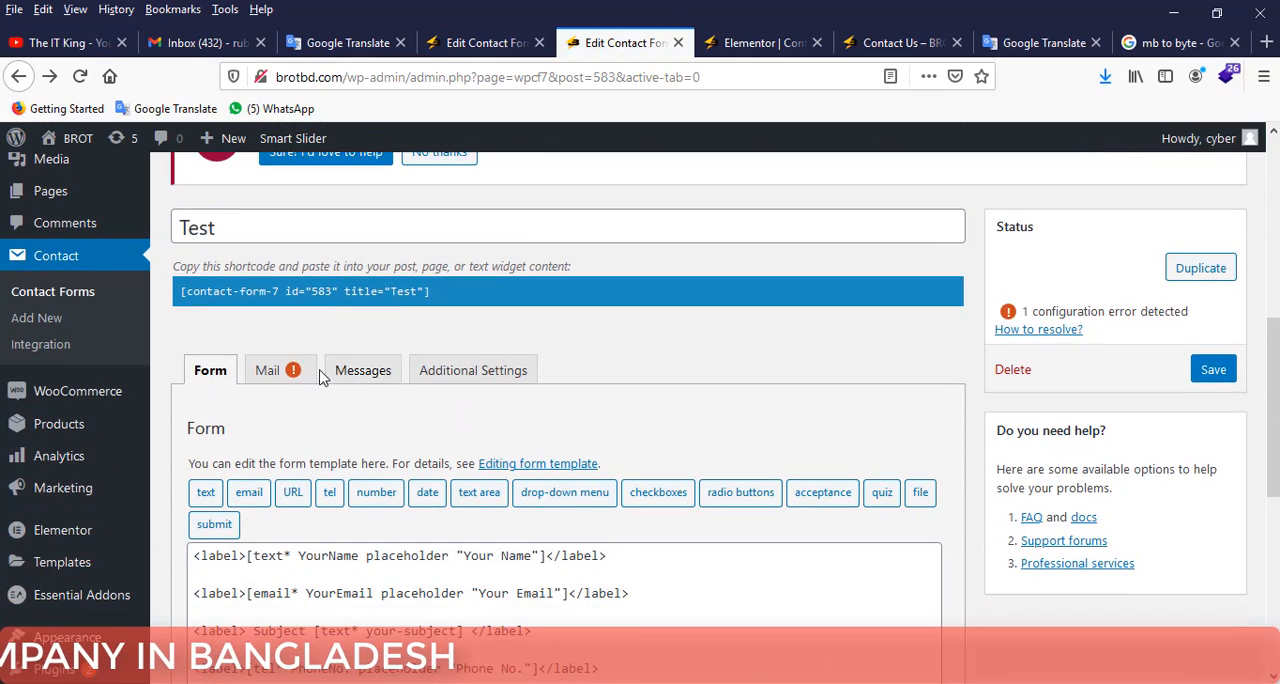
click(266, 370)
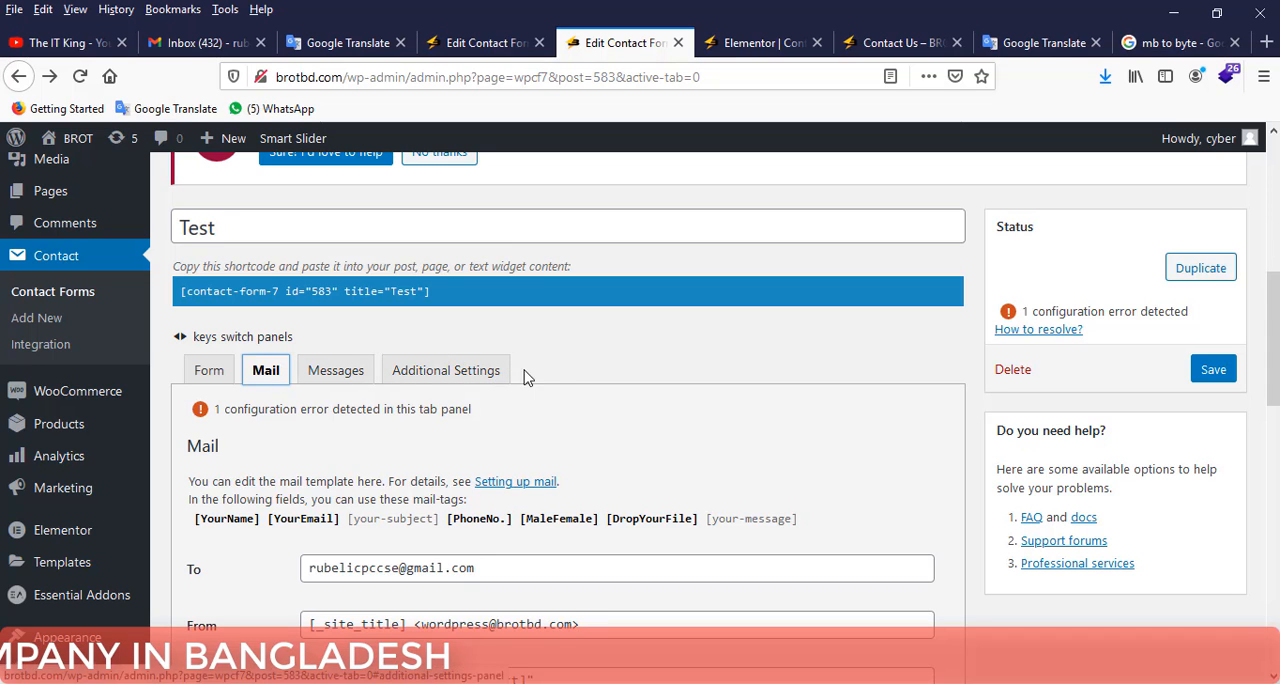
scroll(562, 390, down, 2)
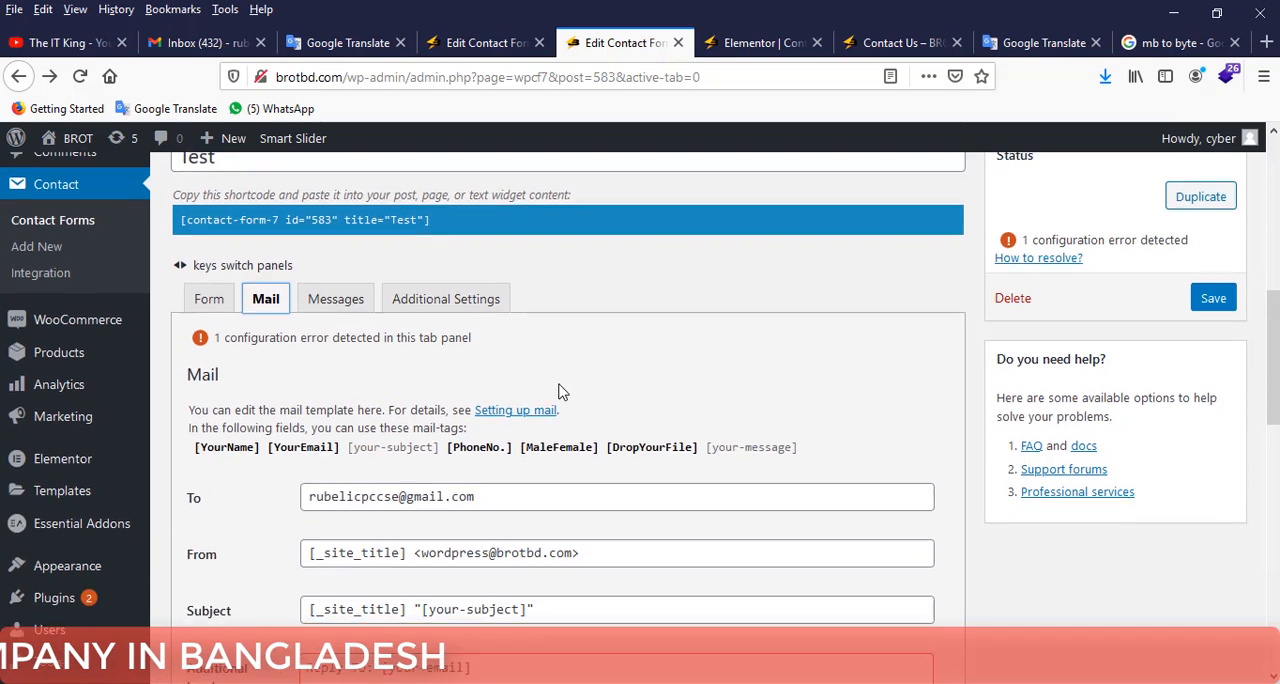
click(210, 274)
scroll(492, 365, down, 2)
scroll(492, 365, down, 2)
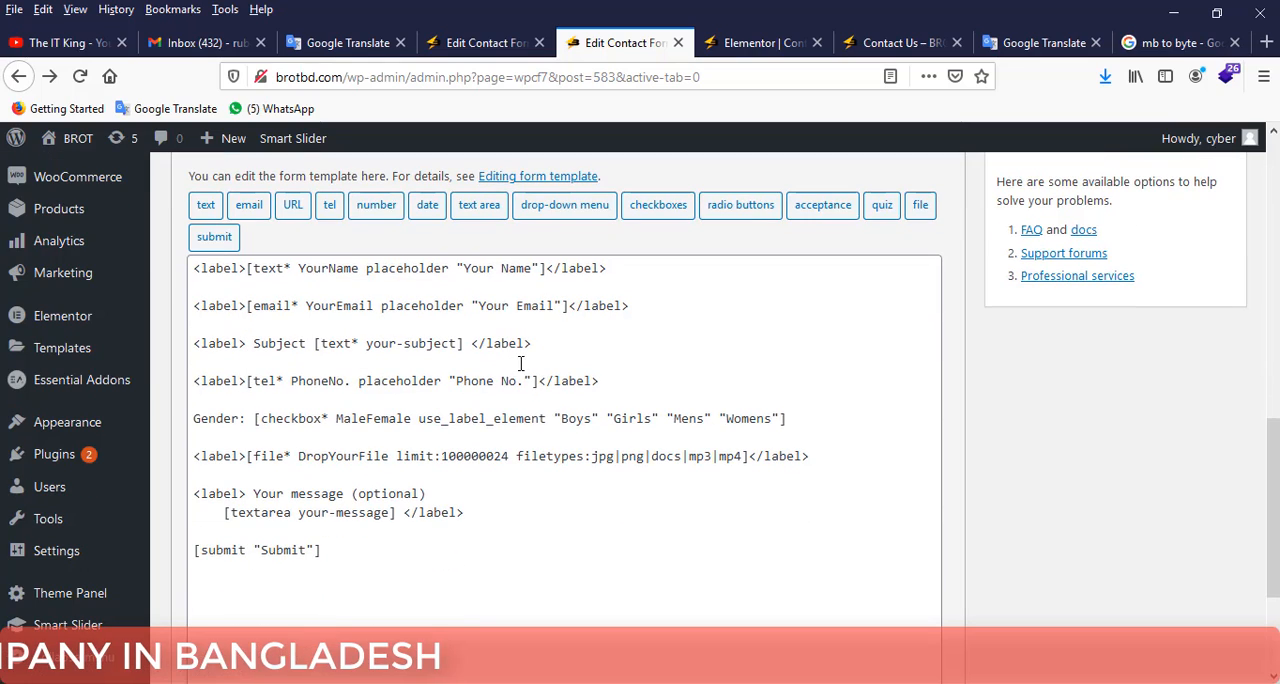
drag(559, 346, 183, 344)
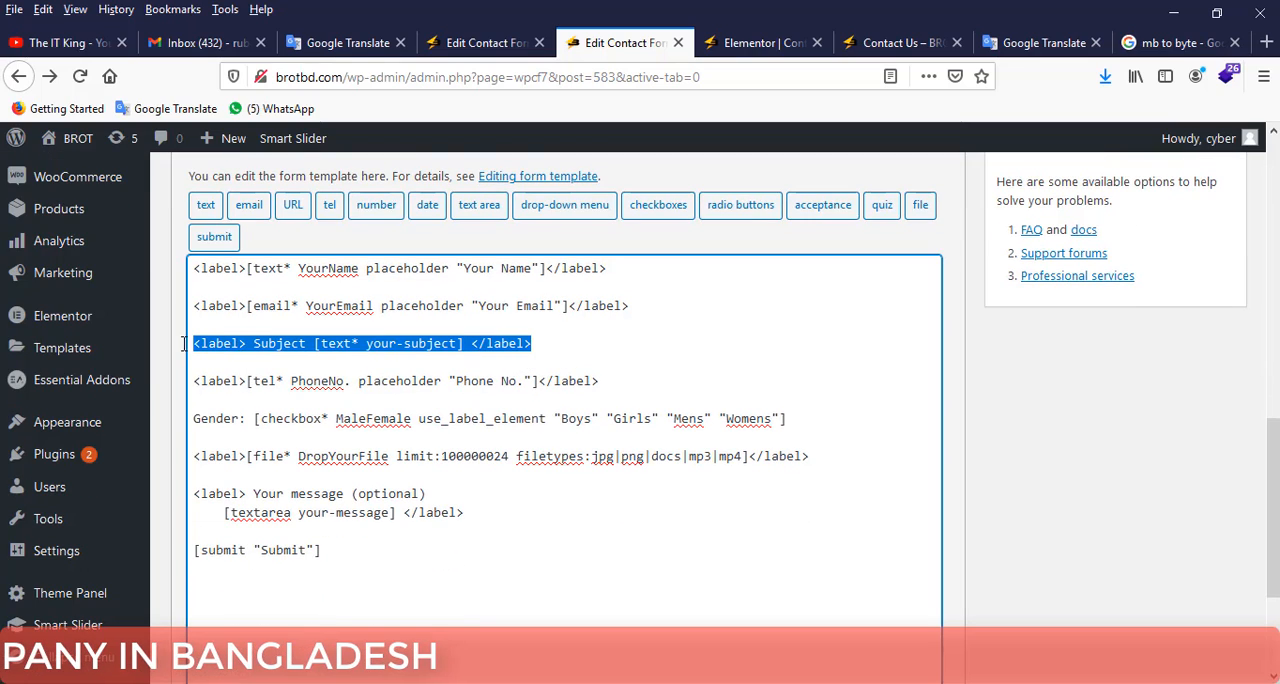
key(BackSpace)
key(BackSpace)
key(BackSpace)
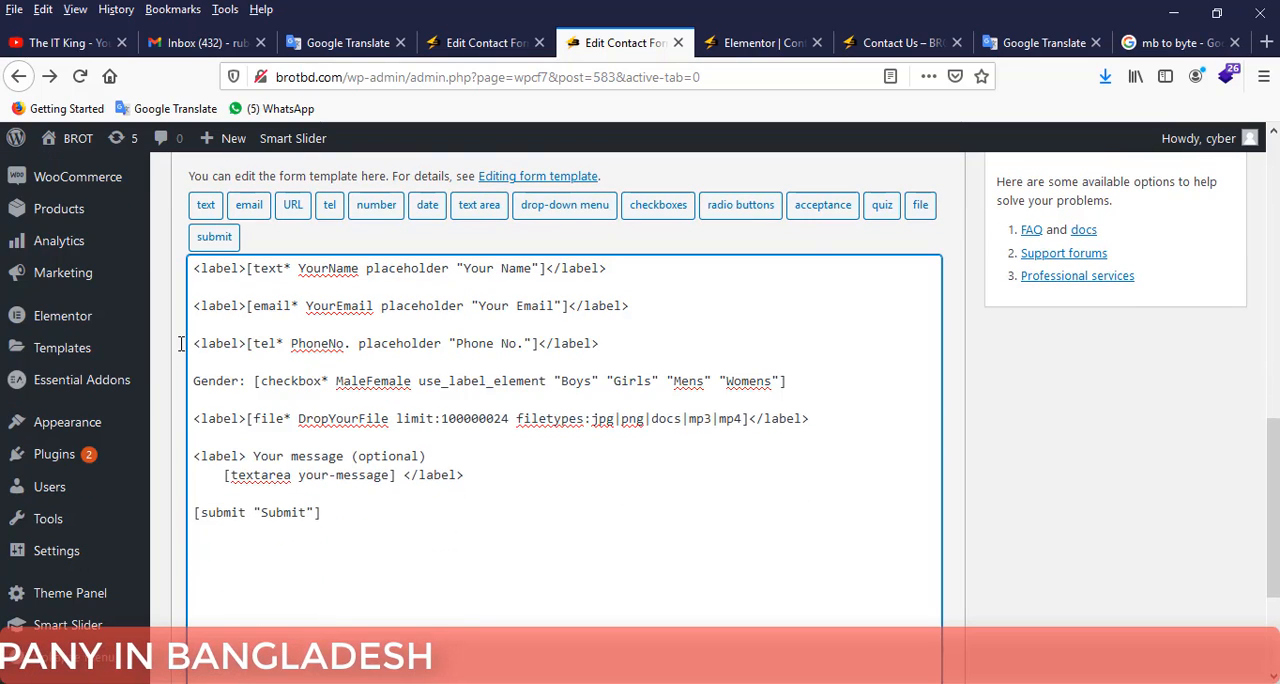
scroll(1228, 552, up, 5)
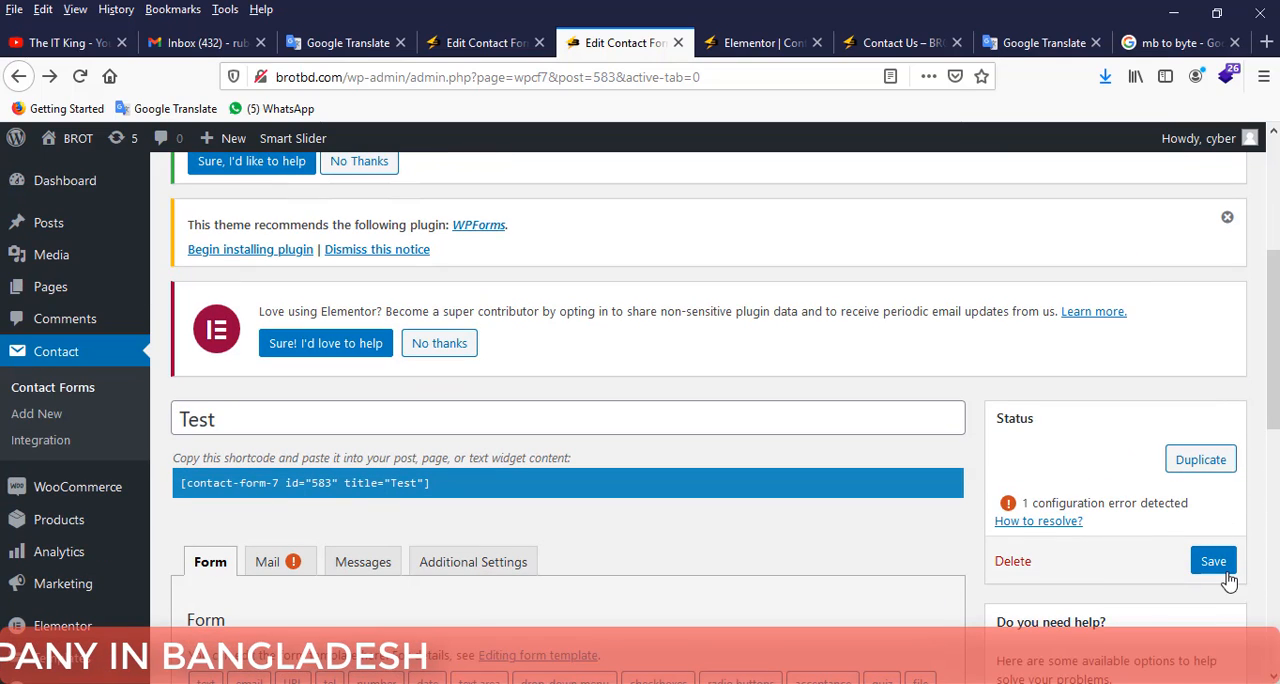
click(1213, 562)
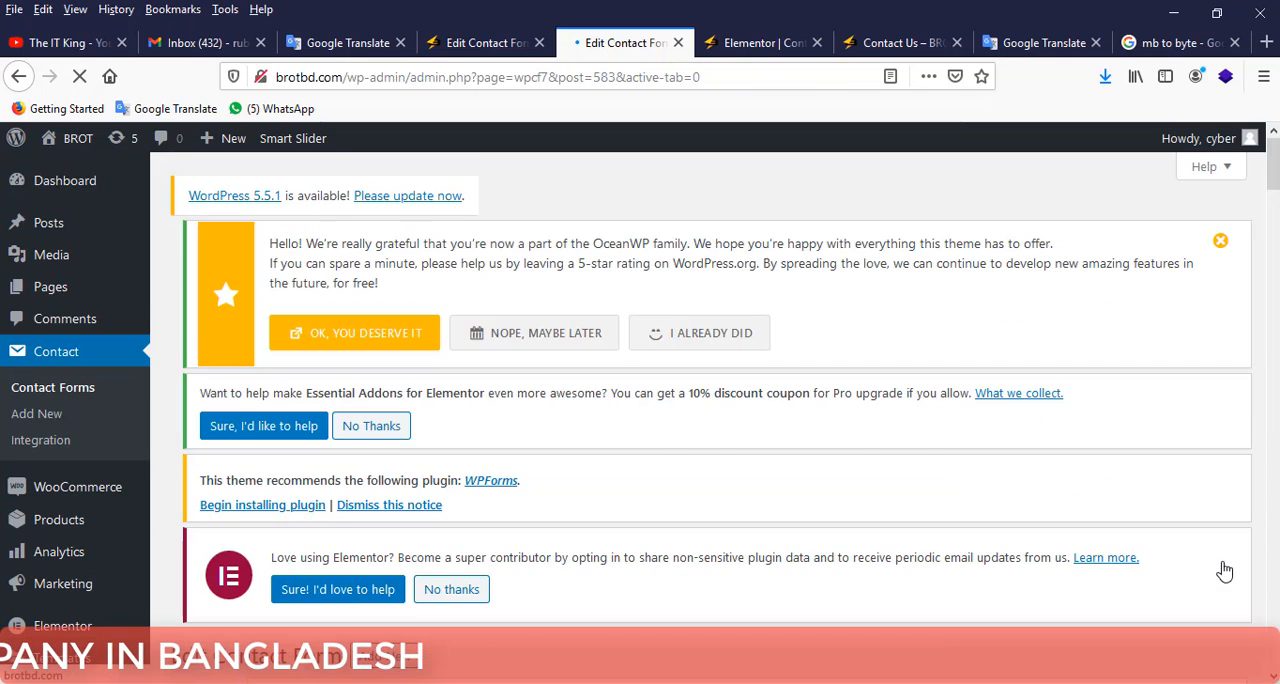
Check the mail template's configuration errors and its available mail-tags.
scroll(1057, 492, down, 5)
scroll(1015, 475, down, 3)
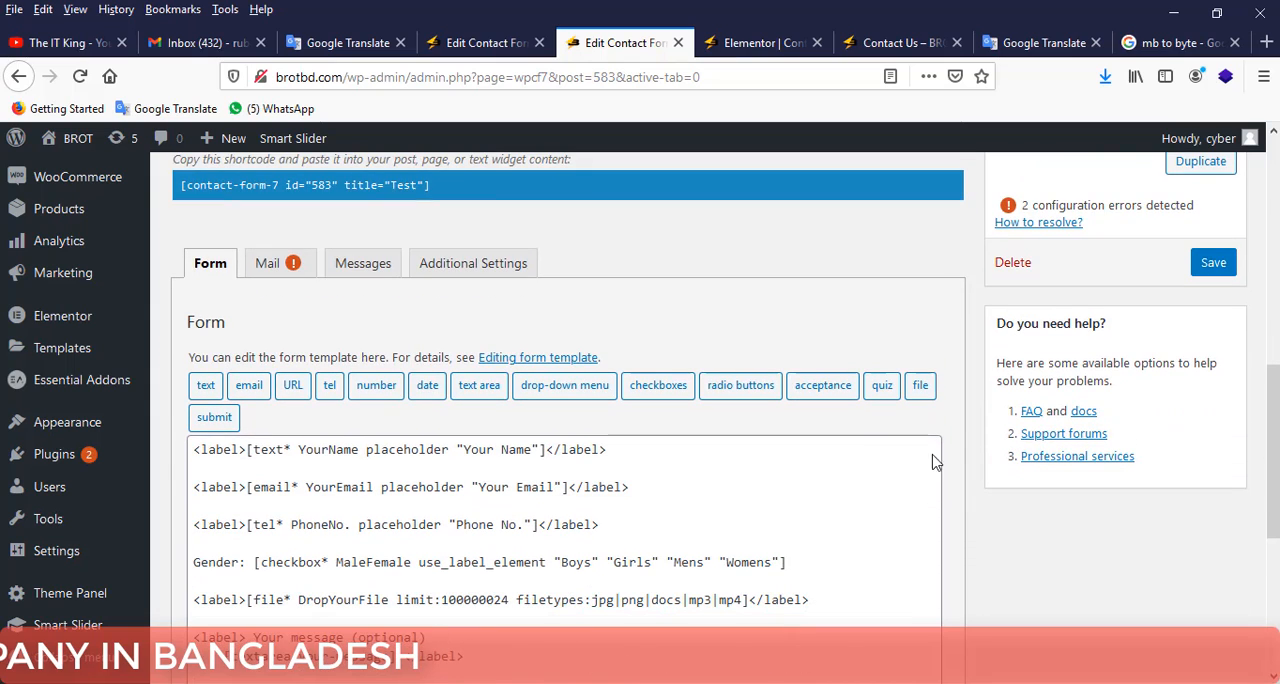
click(283, 268)
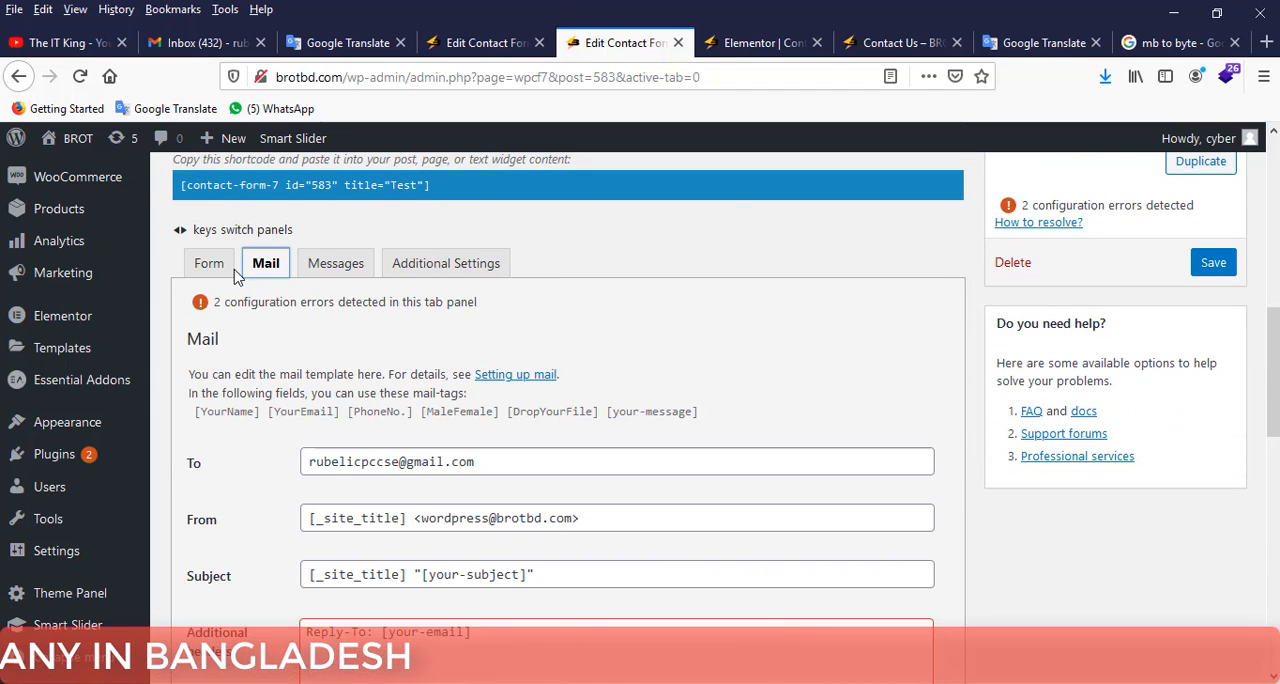
scroll(366, 324, down, 2)
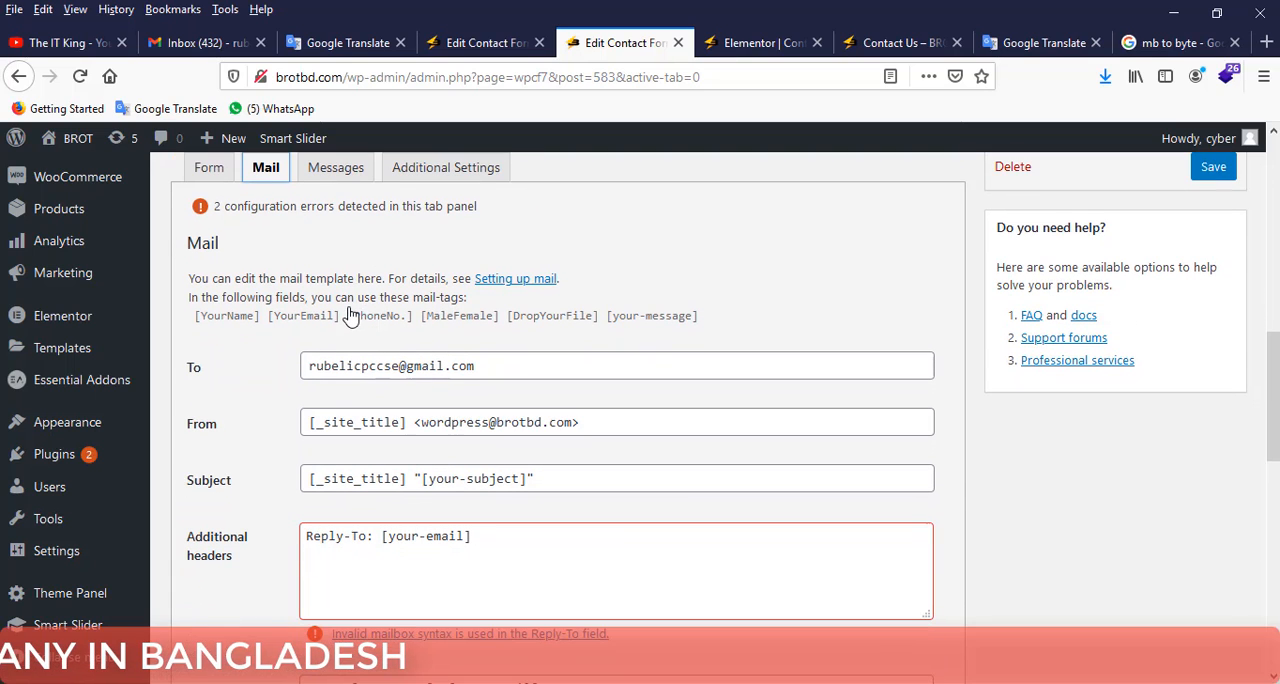
Copy the default "Your email" and "Subject" label blocks from the other open contact form and return to the Test form's template.
click(210, 170)
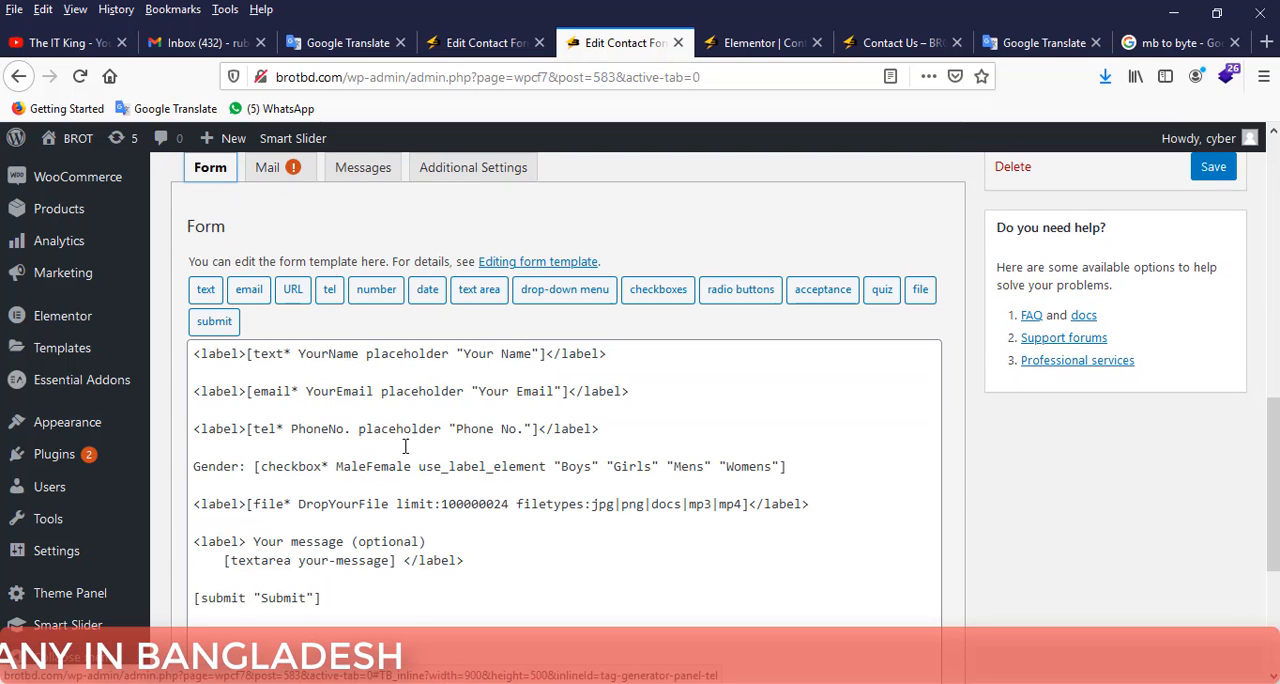
click(425, 540)
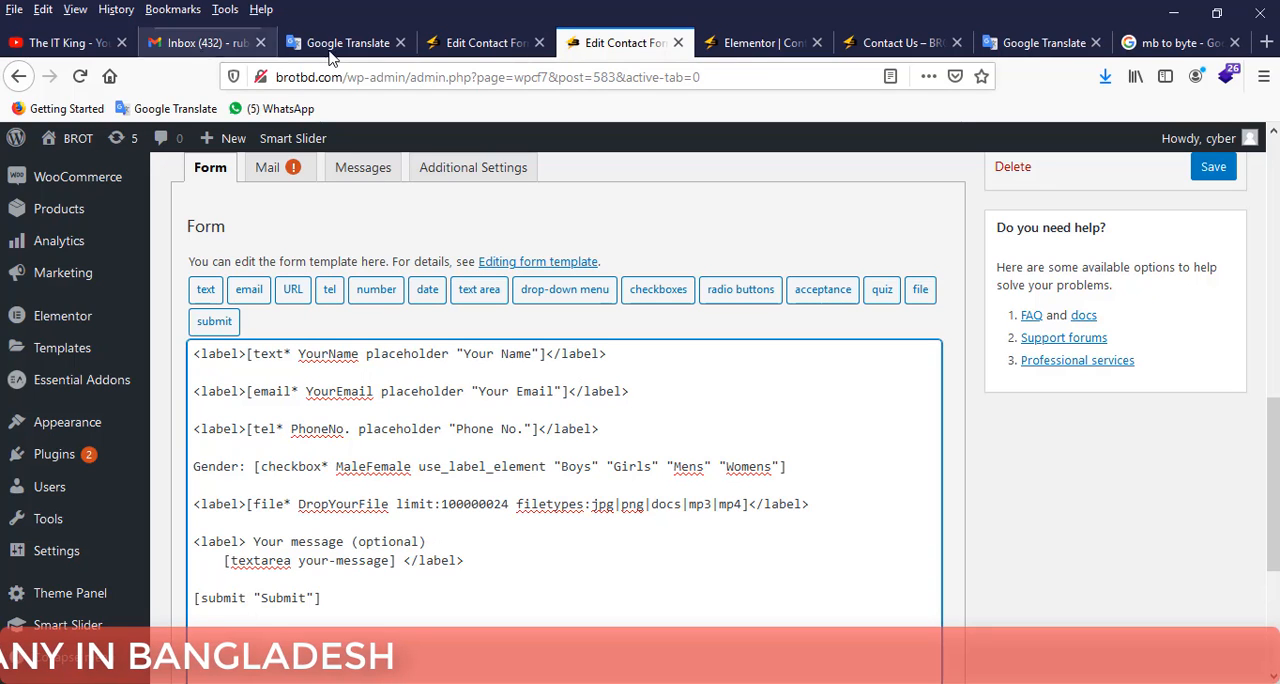
click(452, 45)
click(368, 420)
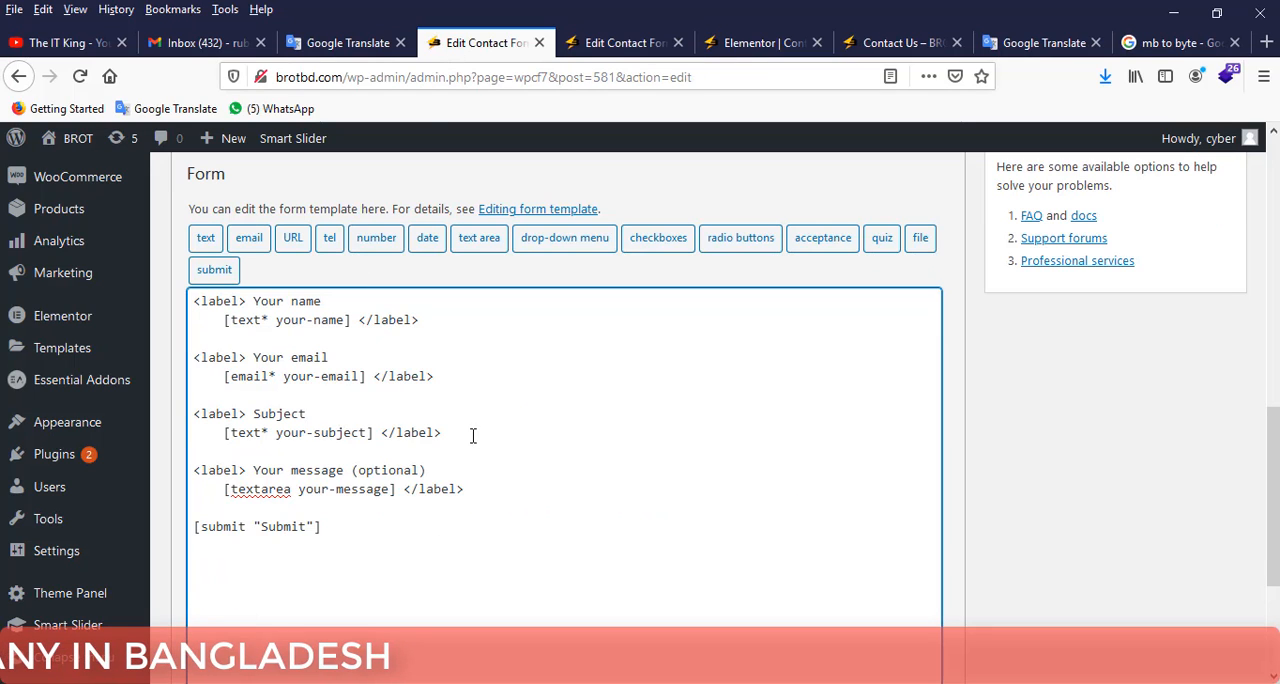
drag(473, 435, 185, 350)
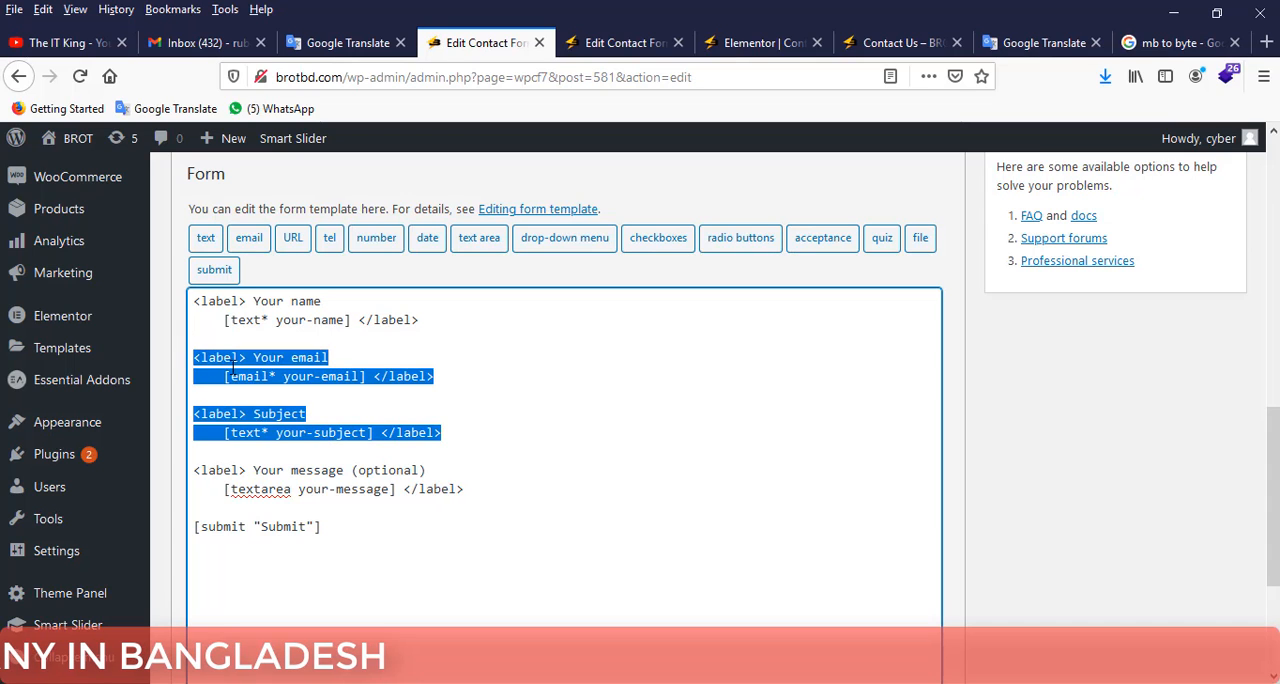
right_click(232, 370)
click(275, 426)
click(620, 42)
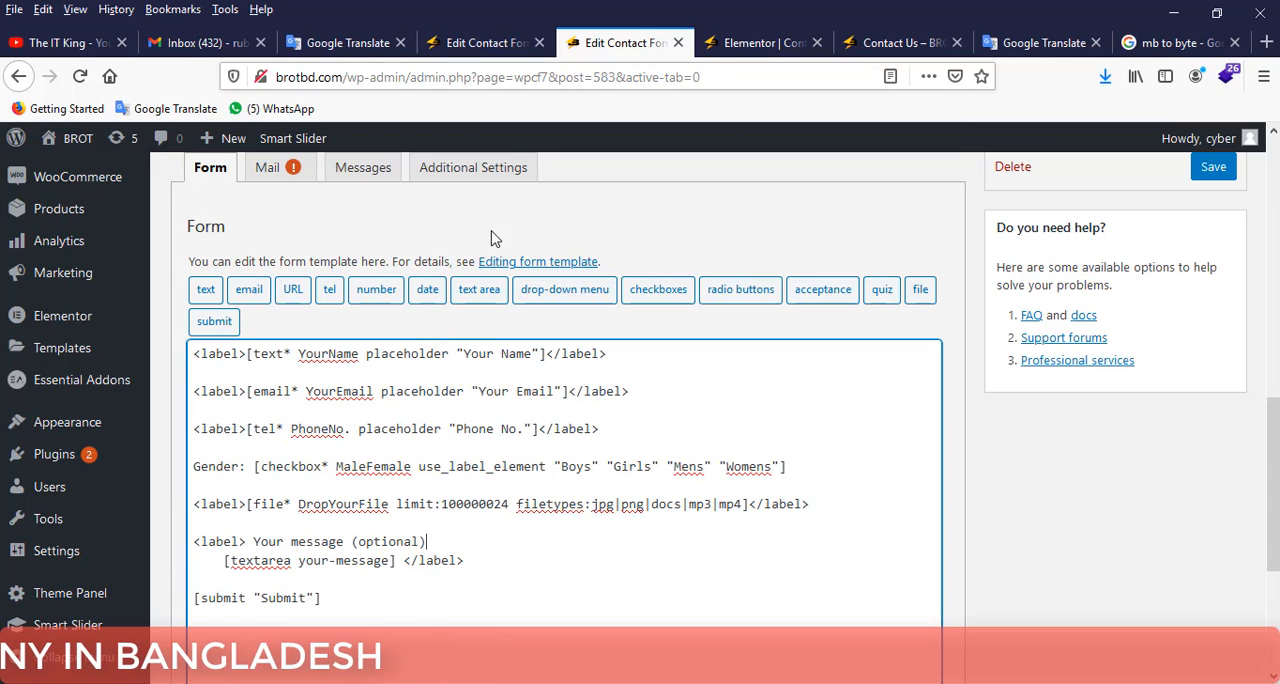
Replace the YourEmail line in the form template with the copied email and subject blocks, and save the form.
drag(642, 388, 186, 389)
key(ctrl+v)
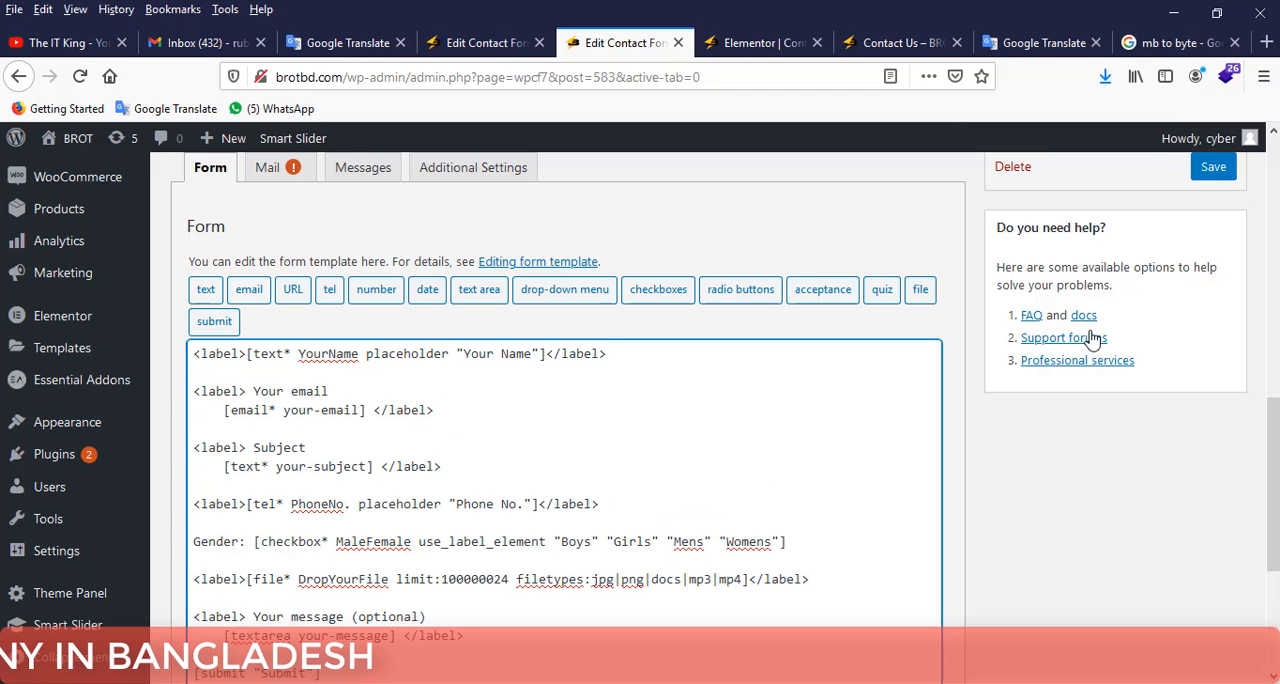
click(1210, 168)
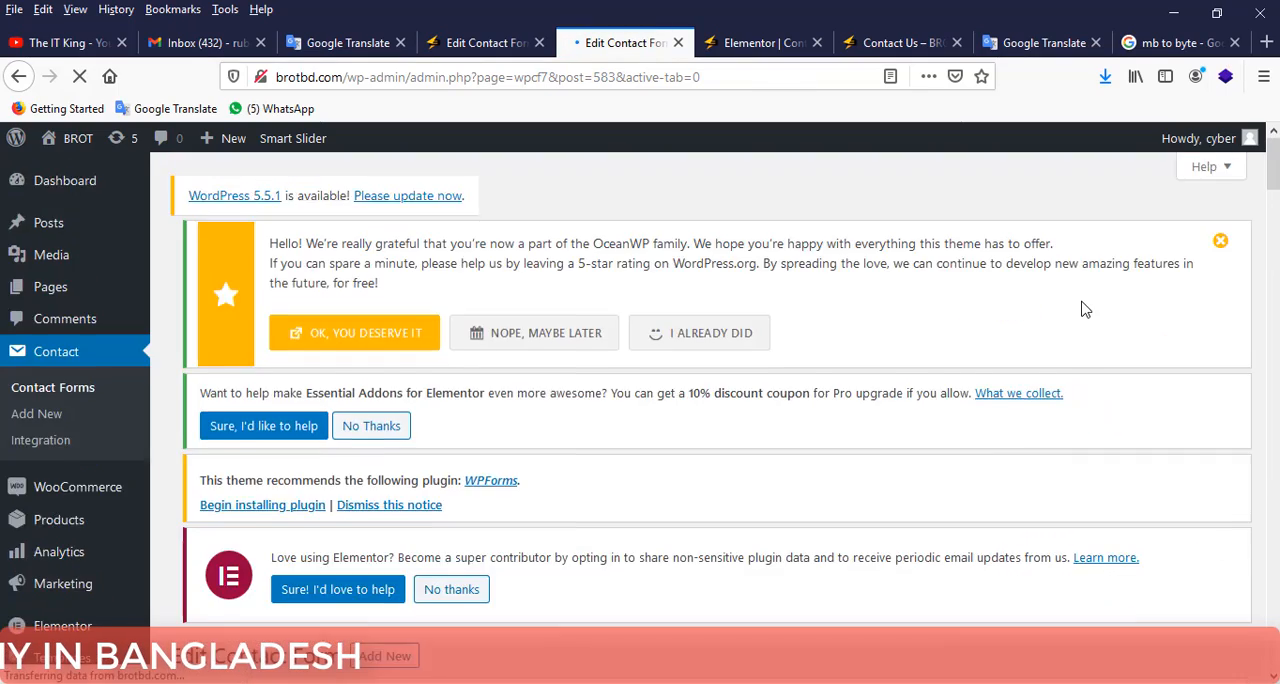
Open the guide on resolving configuration errors, skim it and return to review the form template.
scroll(1034, 468, down, 1)
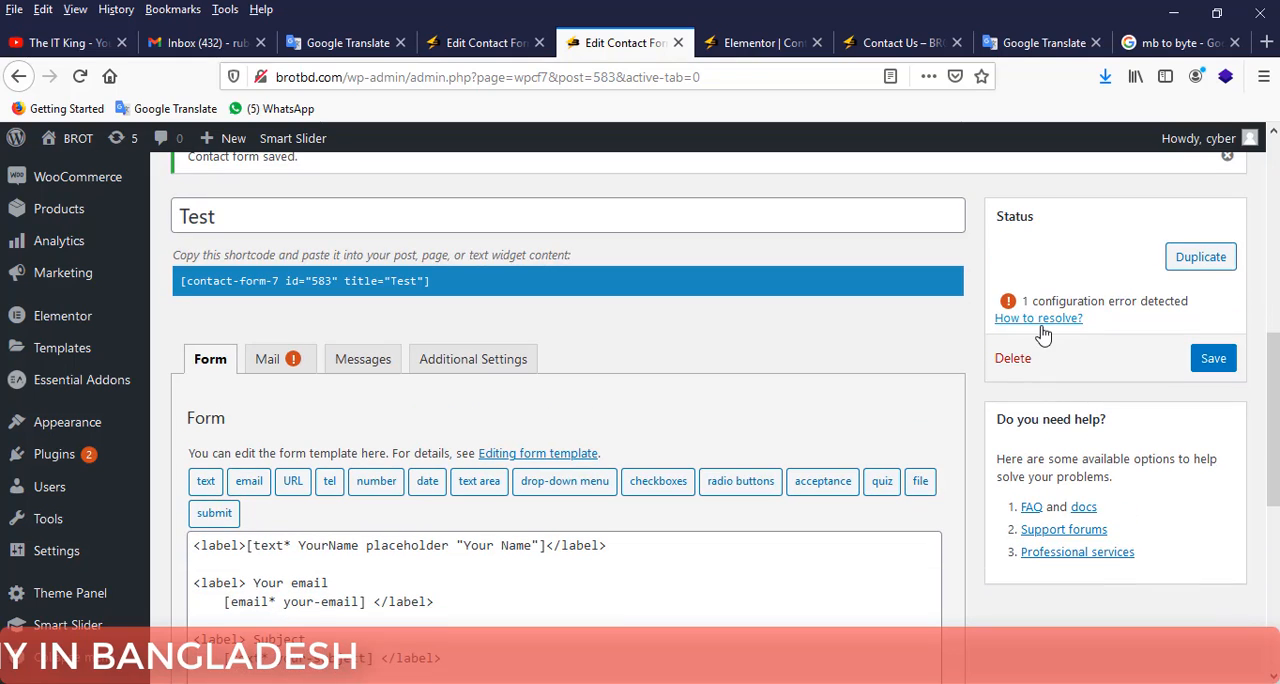
click(1038, 318)
scroll(1040, 329, down, 3)
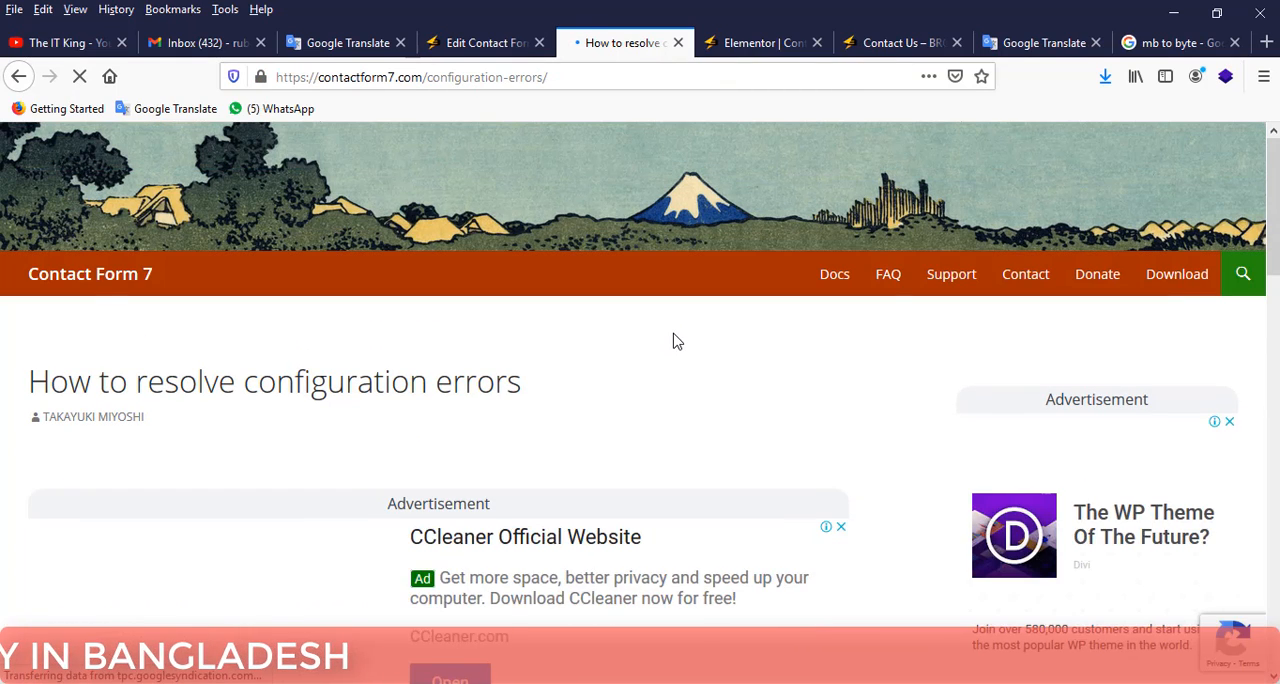
scroll(675, 342, down, 15)
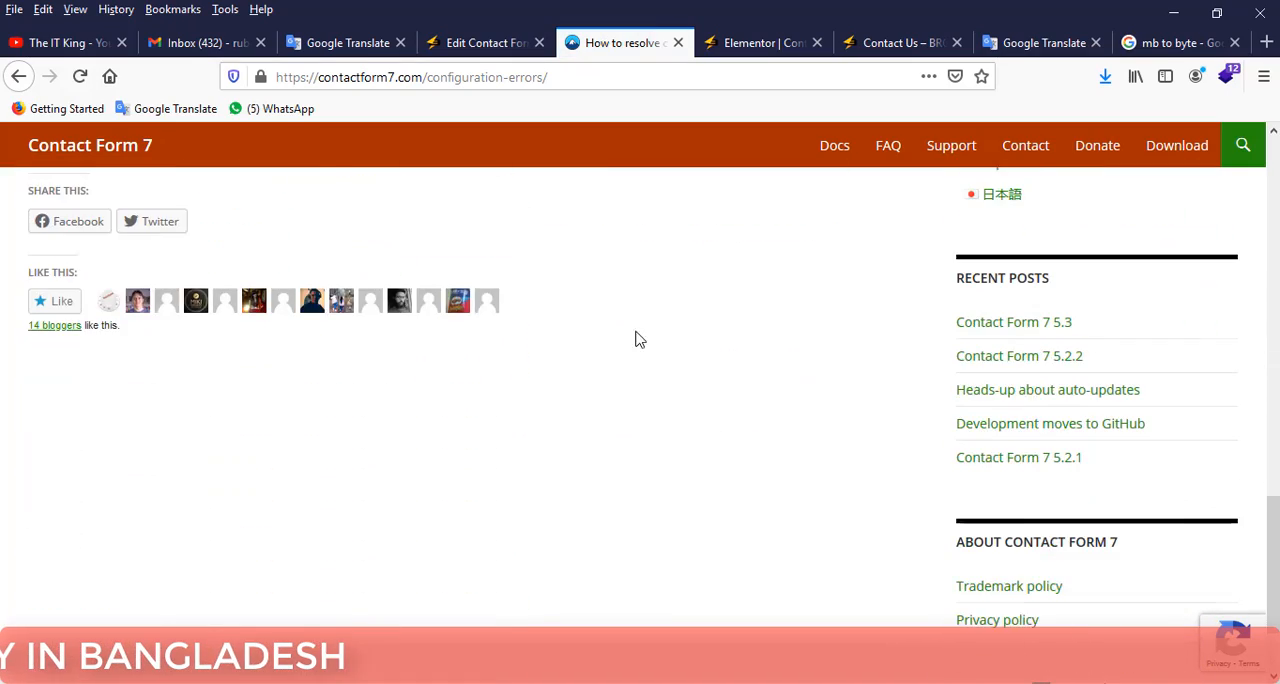
click(18, 77)
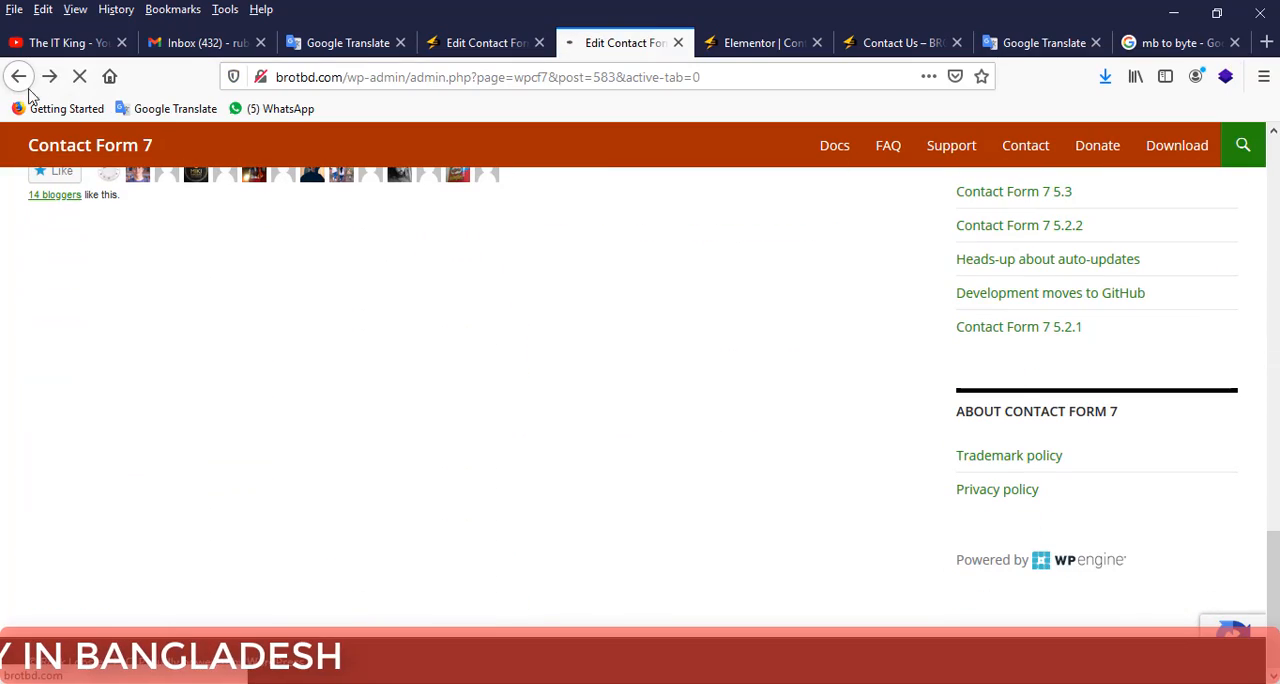
scroll(480, 365, down, 4)
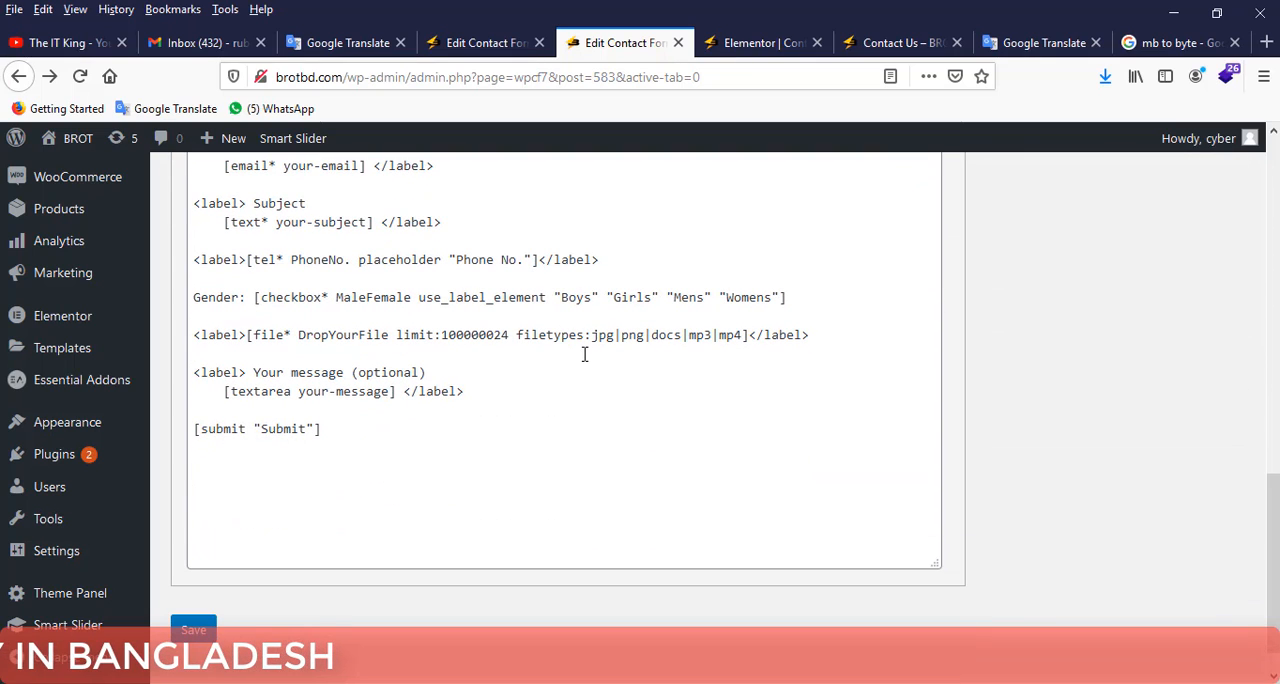
scroll(573, 354, up, 3)
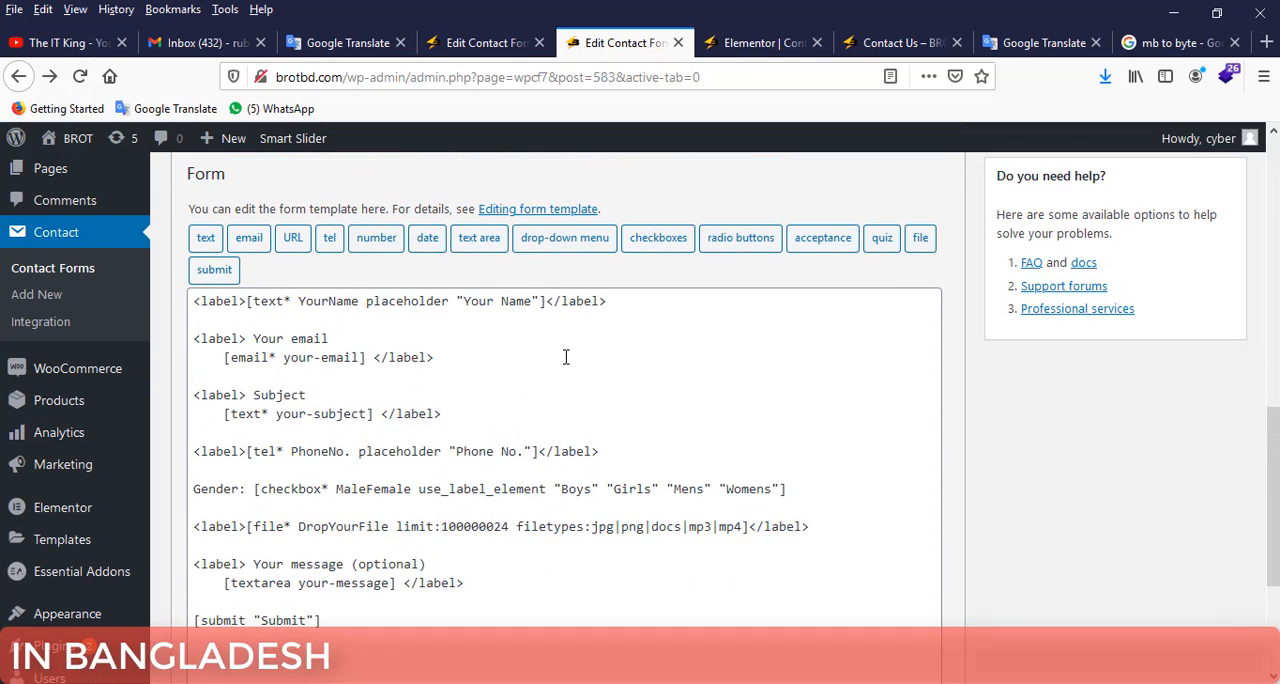
Review the Test form's mail recipient and message body, and check the Contact Us page preview.
scroll(330, 300, up, 4)
click(266, 401)
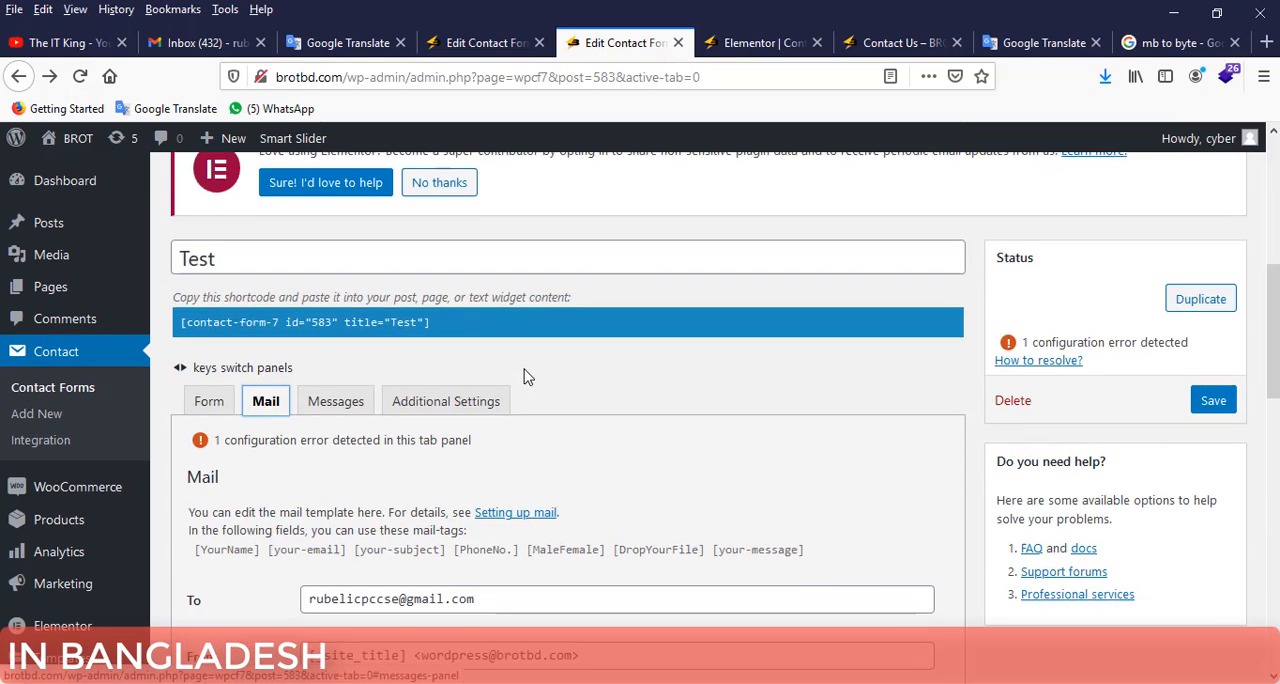
scroll(528, 377, down, 3)
drag(506, 313, 296, 317)
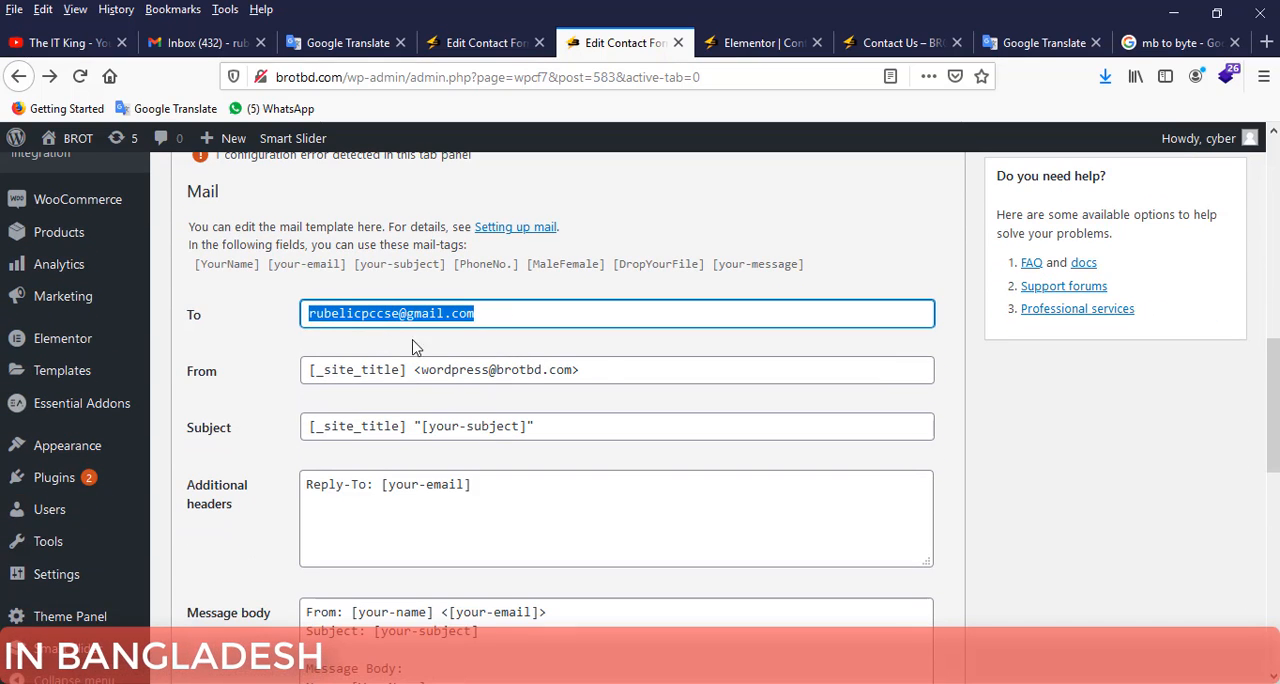
scroll(643, 362, down, 5)
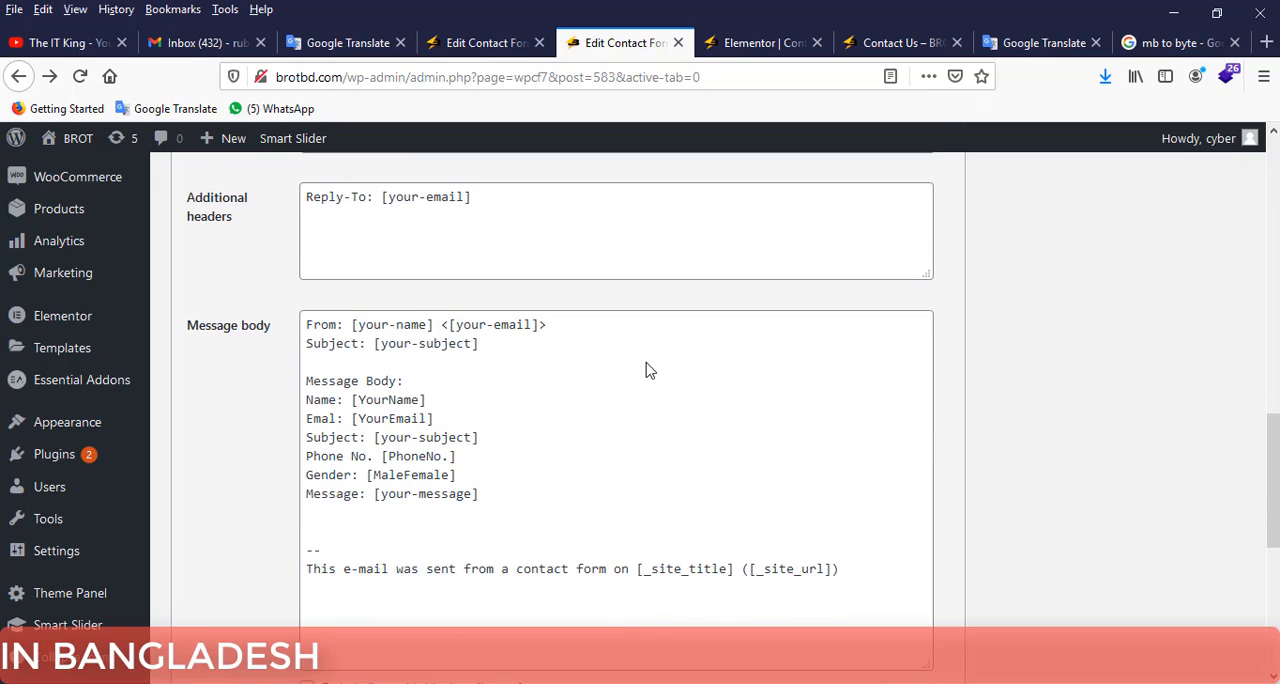
click(897, 42)
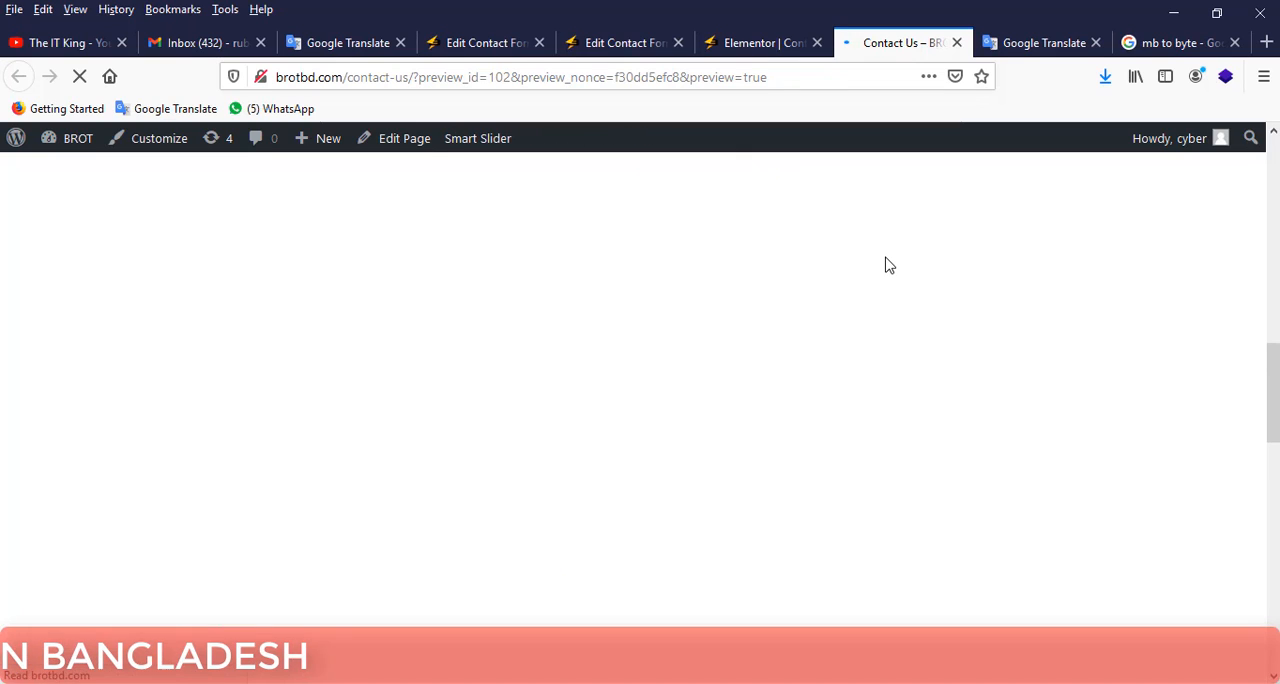
click(740, 45)
click(610, 43)
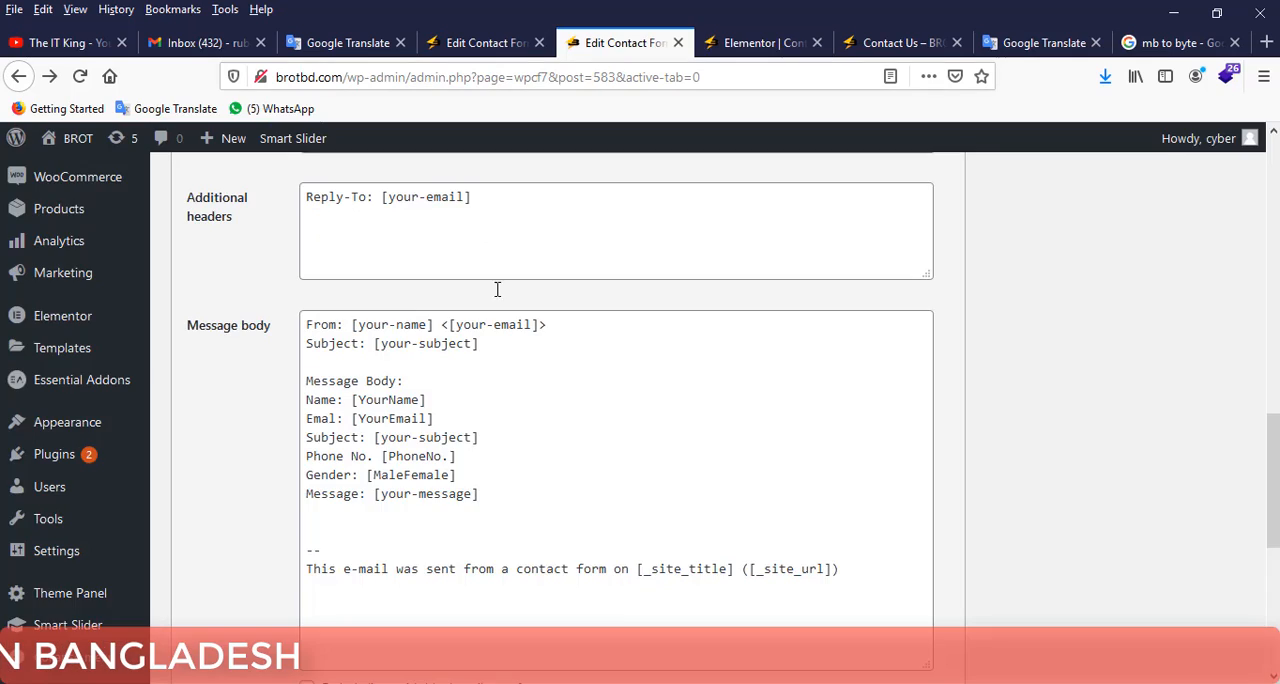
Review the Test form's notification messages, focusing on the texts for successful and failed sending.
scroll(500, 300, up, 5)
click(335, 307)
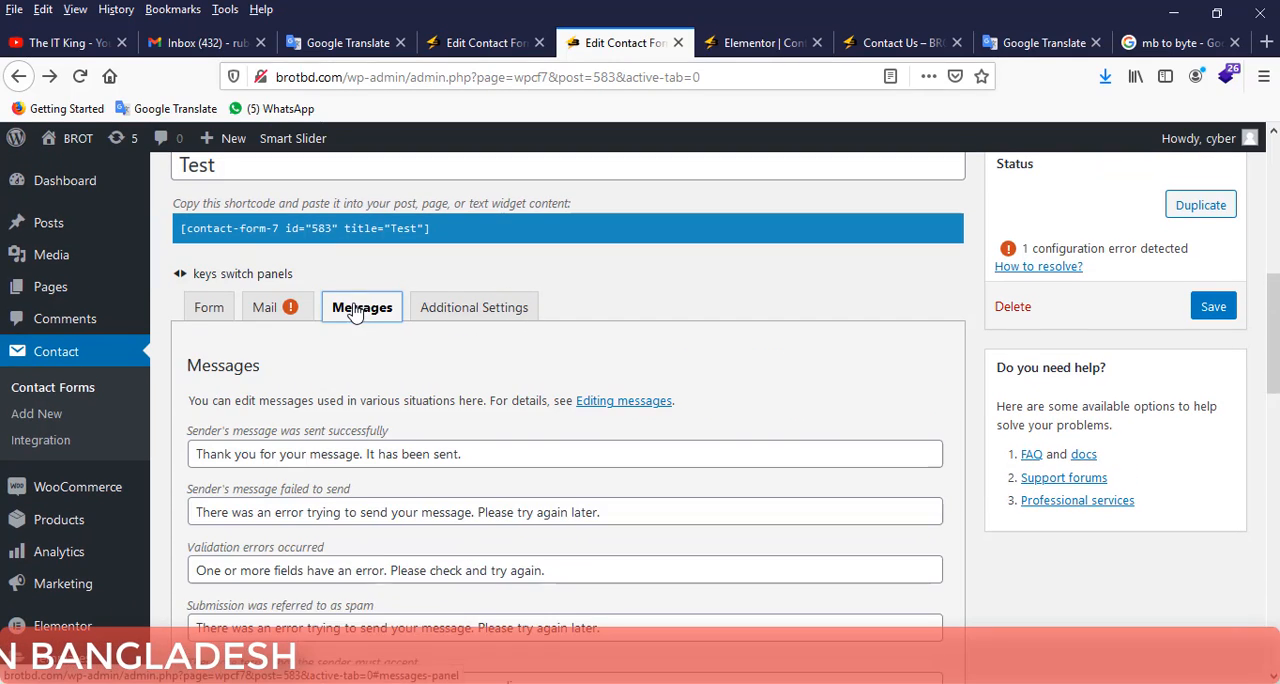
scroll(474, 368, down, 2)
drag(474, 368, 190, 358)
drag(600, 417, 221, 417)
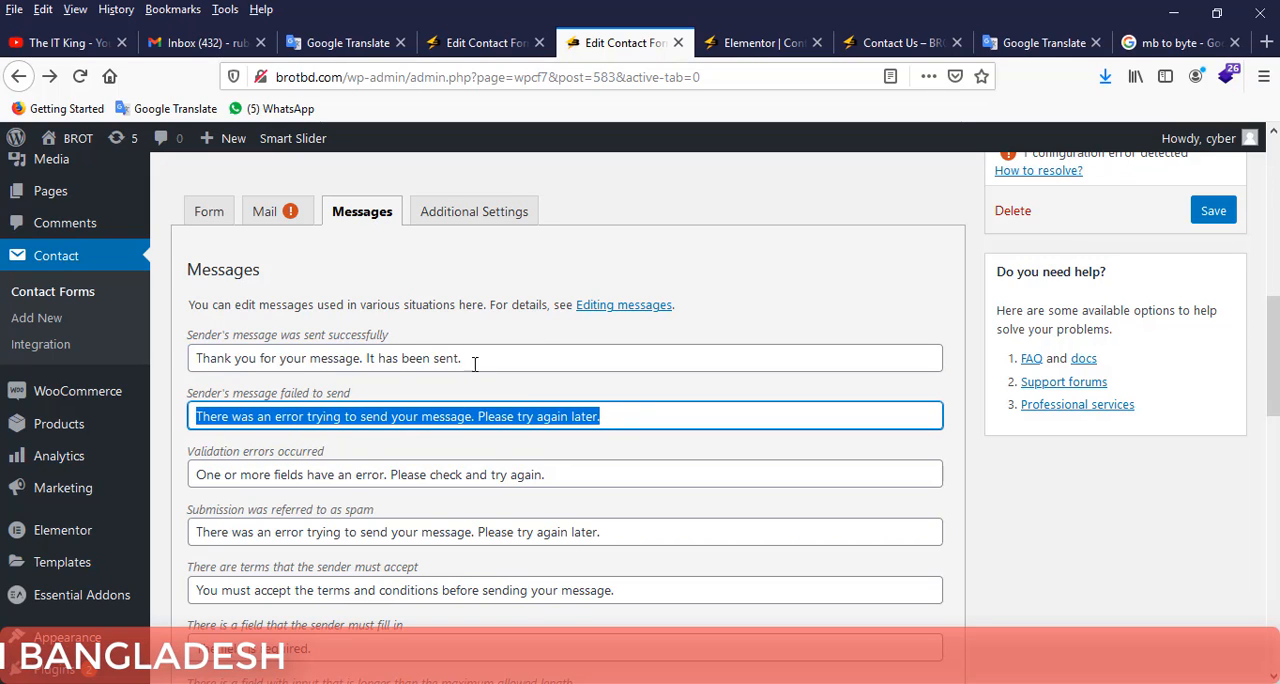
drag(474, 364, 257, 342)
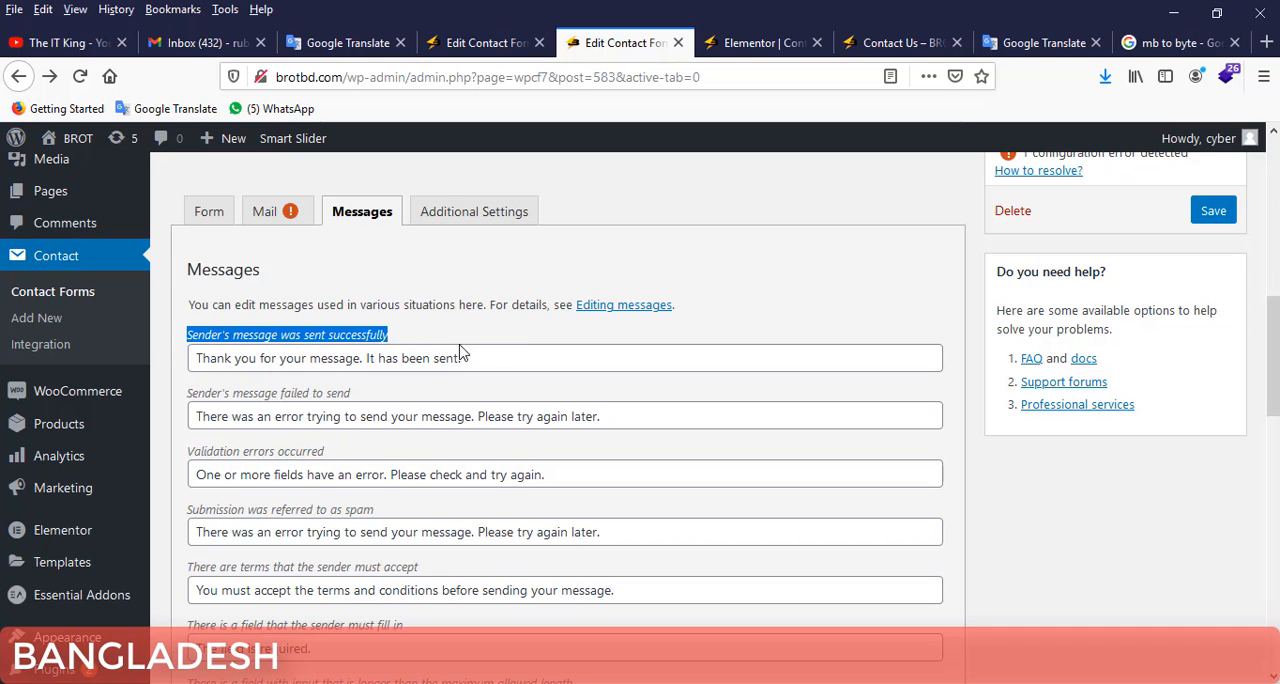
drag(462, 352, 195, 362)
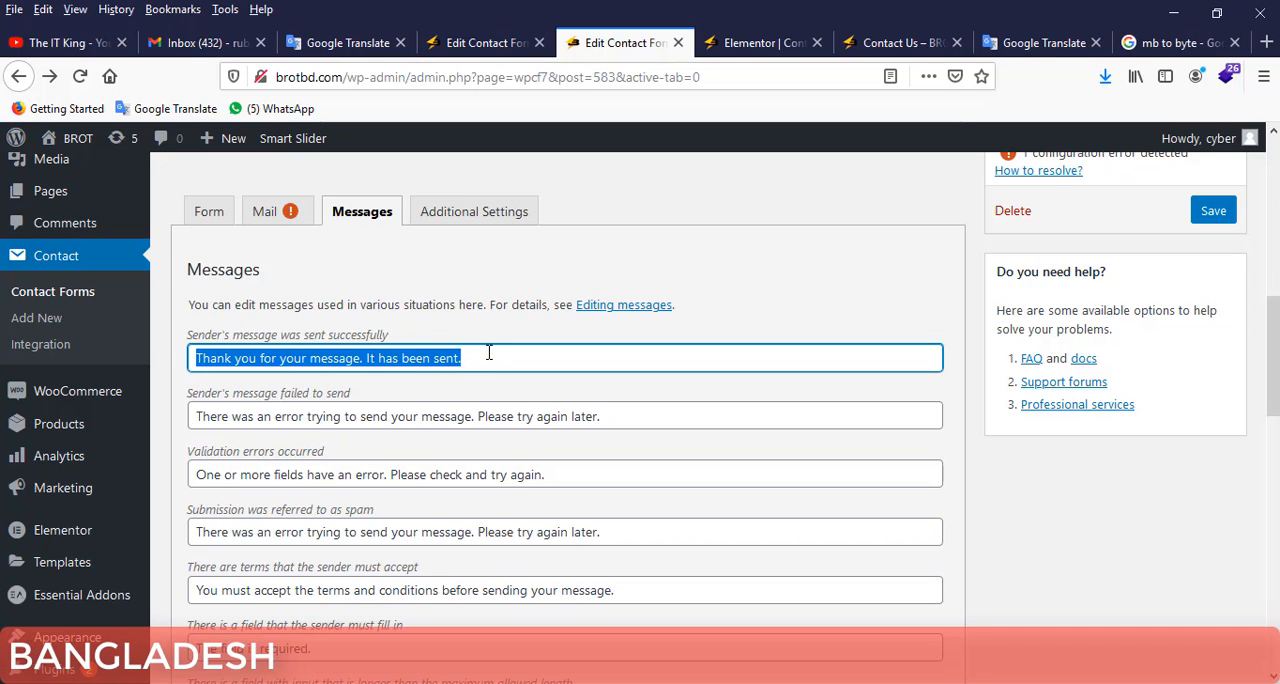
drag(489, 352, 190, 362)
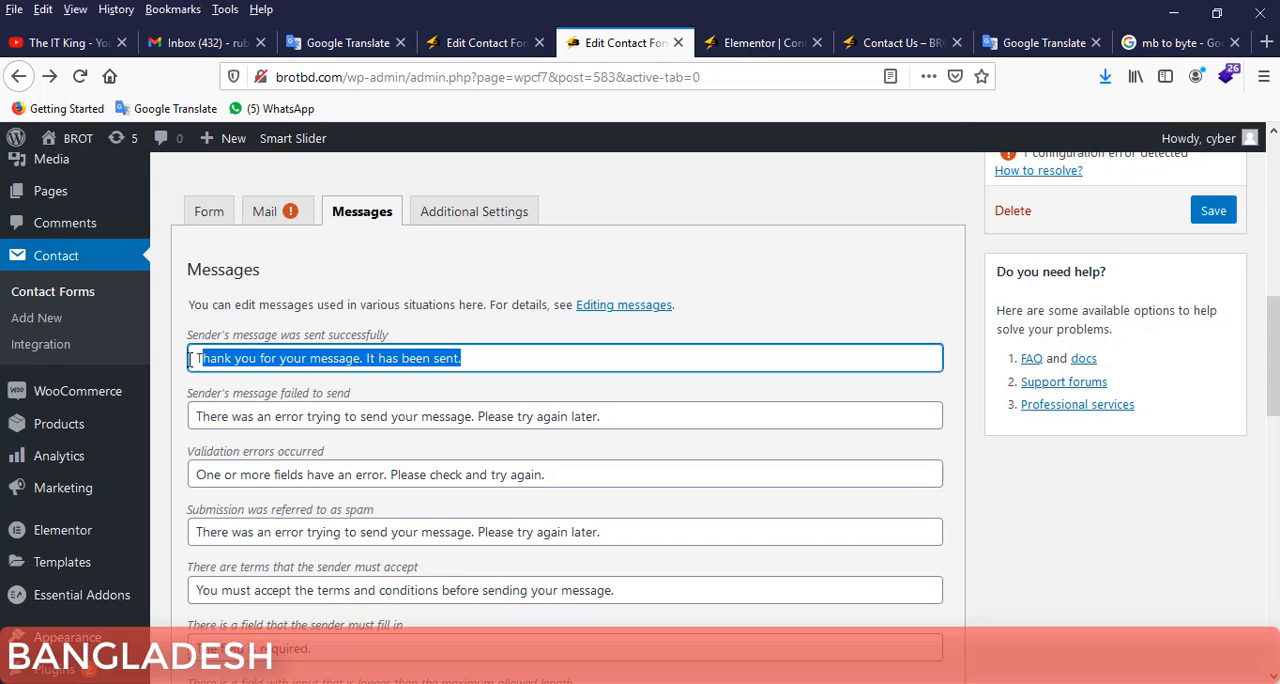
click(494, 358)
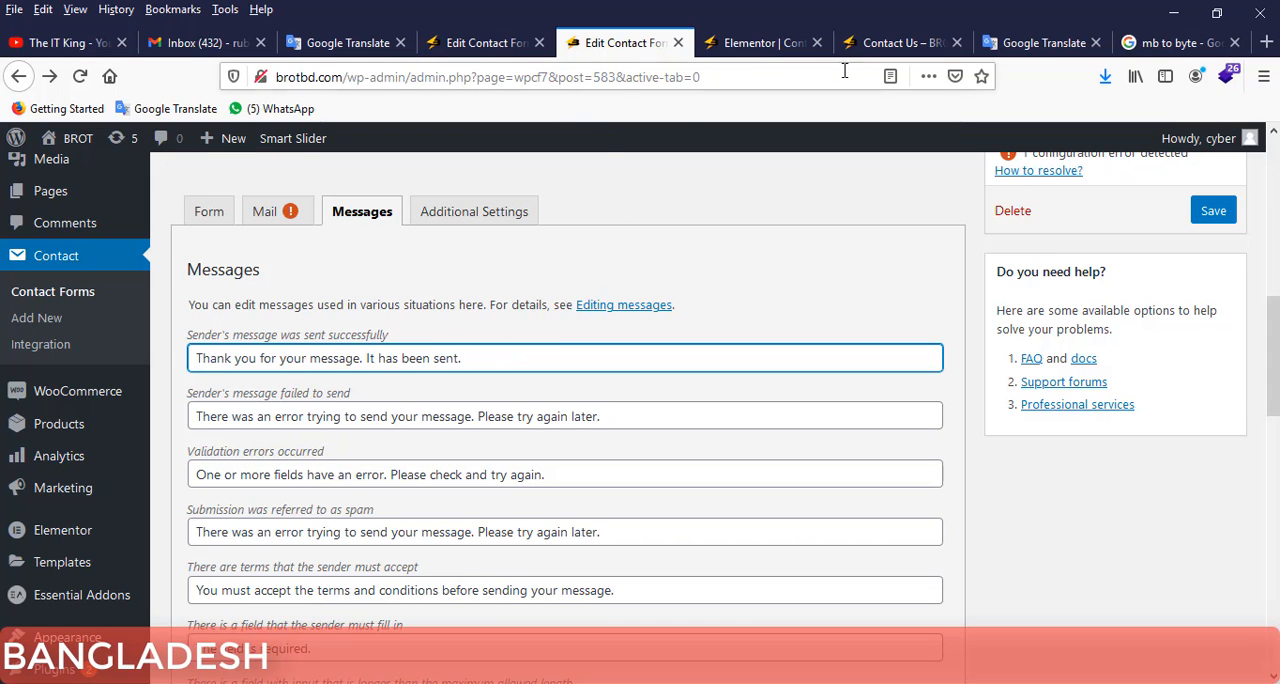
Fill in the sender's name and e-mail address in the Get a Quote form on the Contact Us page.
click(880, 42)
scroll(835, 318, up, 3)
scroll(775, 317, up, 2)
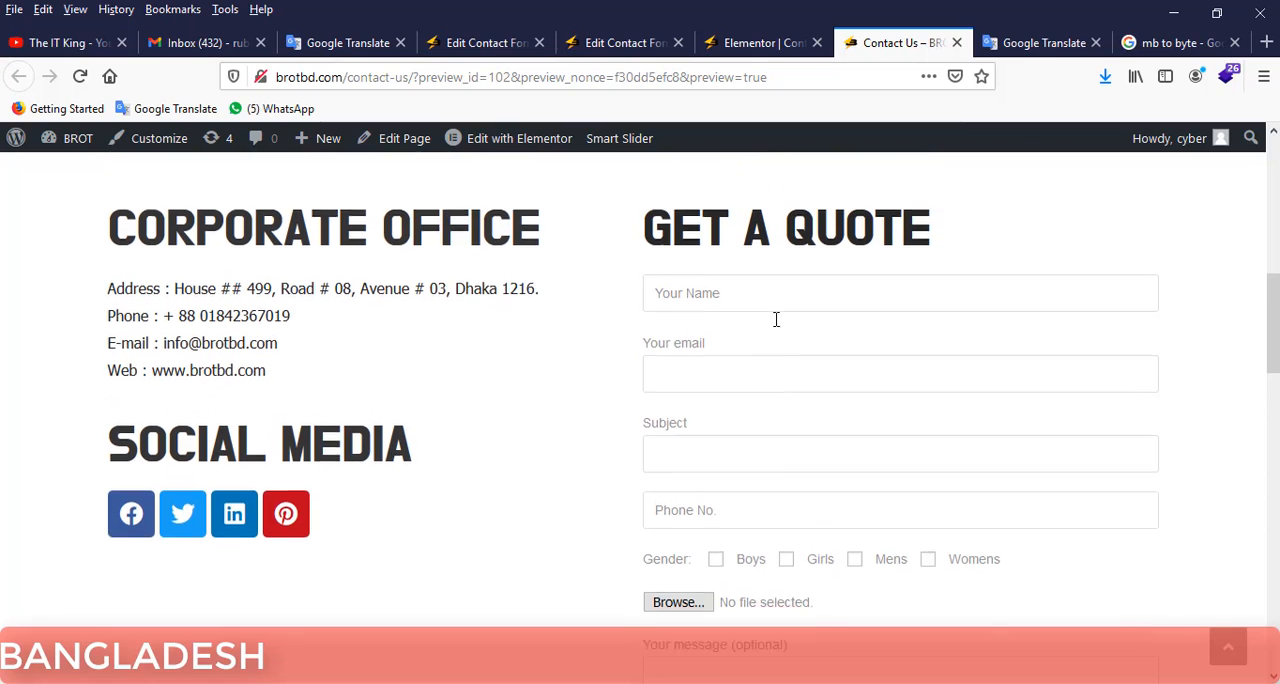
click(750, 329)
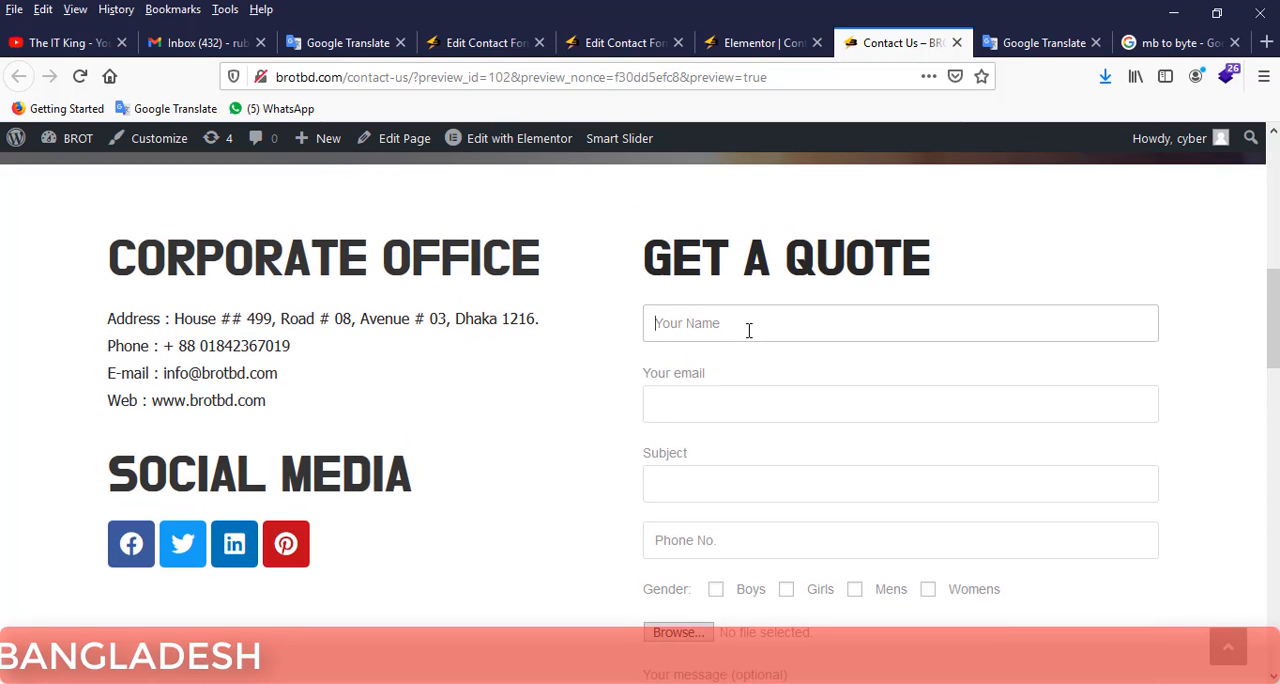
text(Mr. )
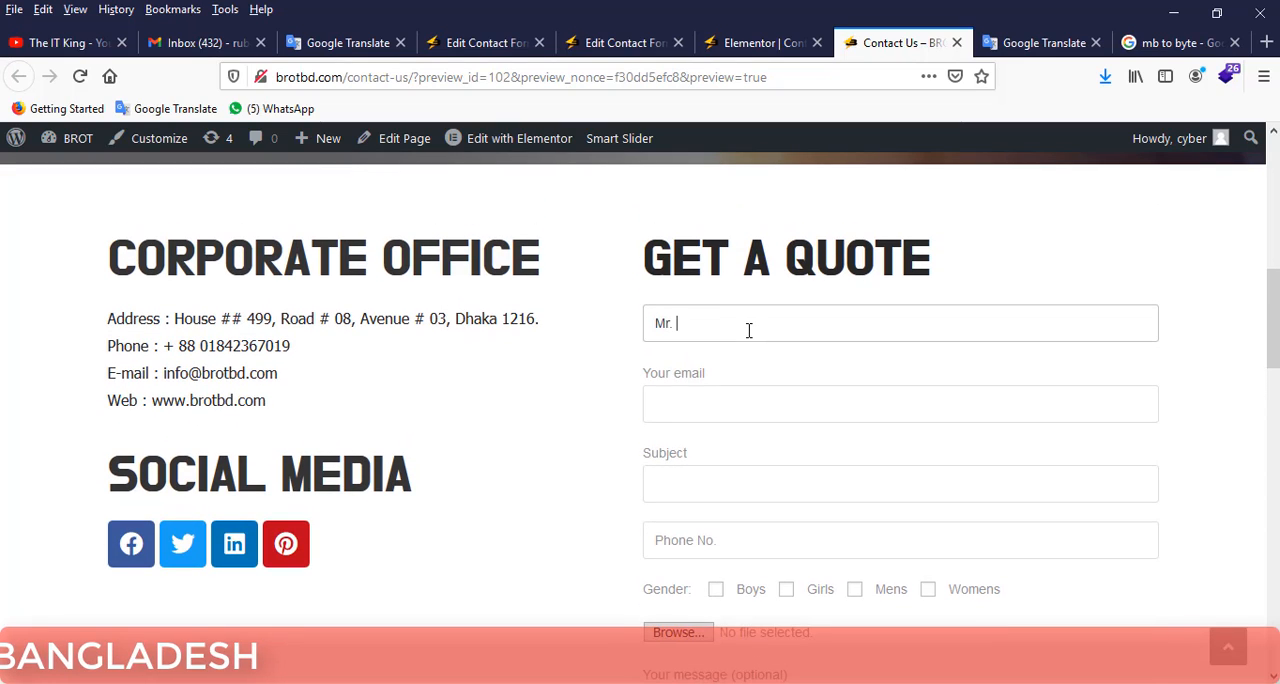
text(Rubel)
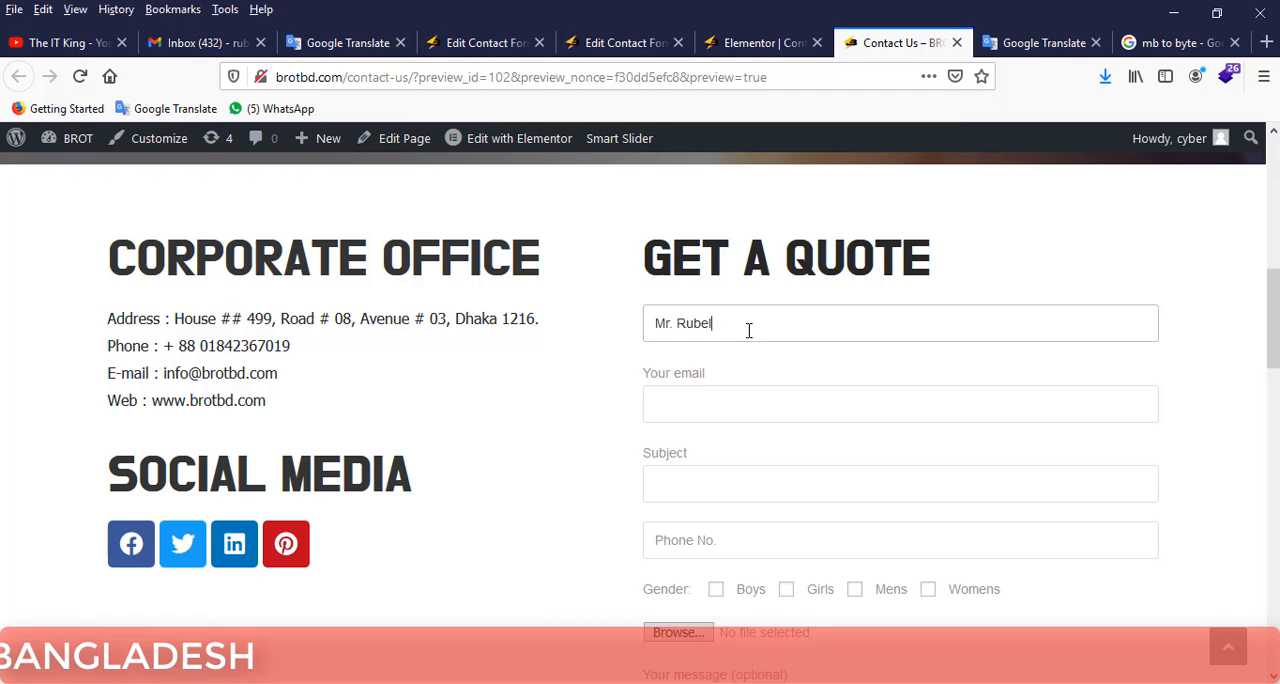
key(Tab)
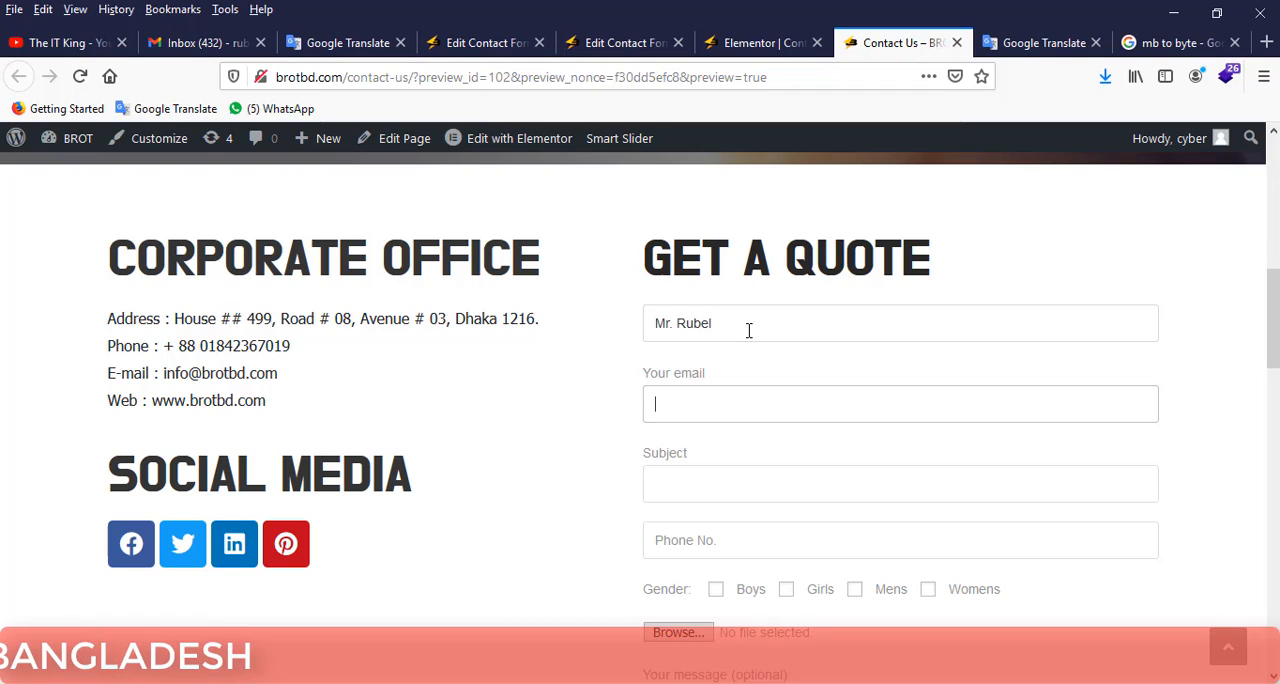
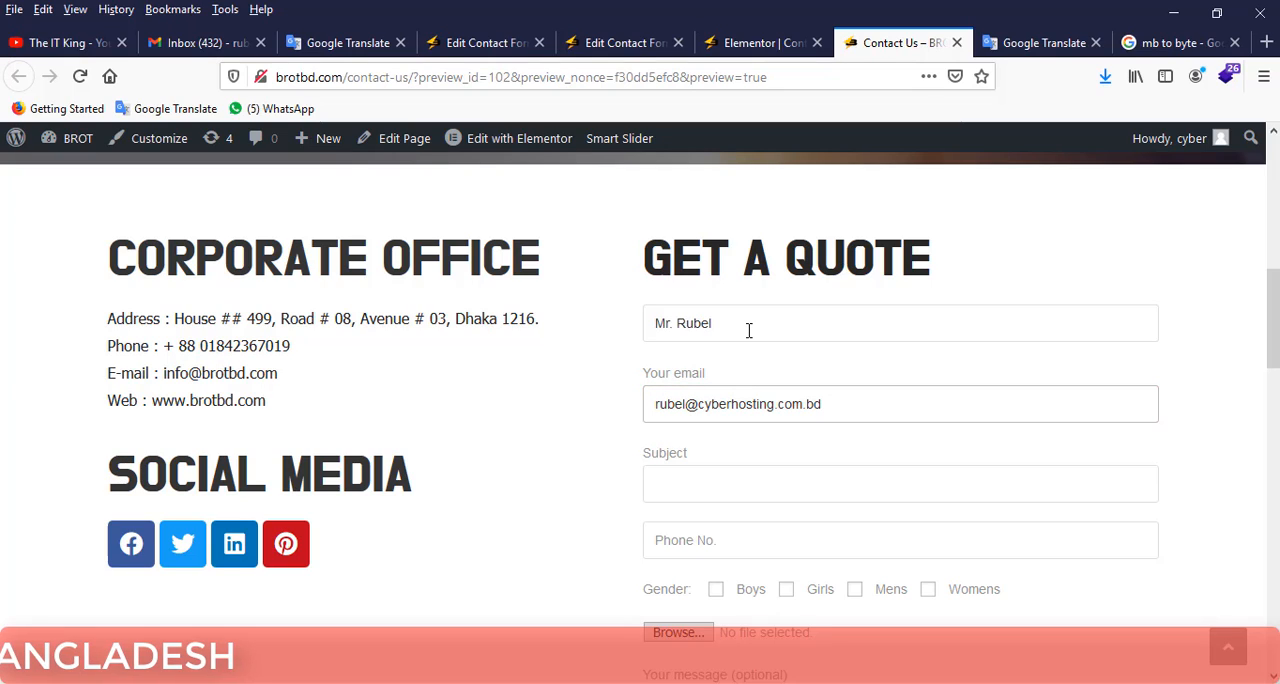
Enter "Hello" as the subject and fill in the sender's phone number in the quote form.
click(705, 488)
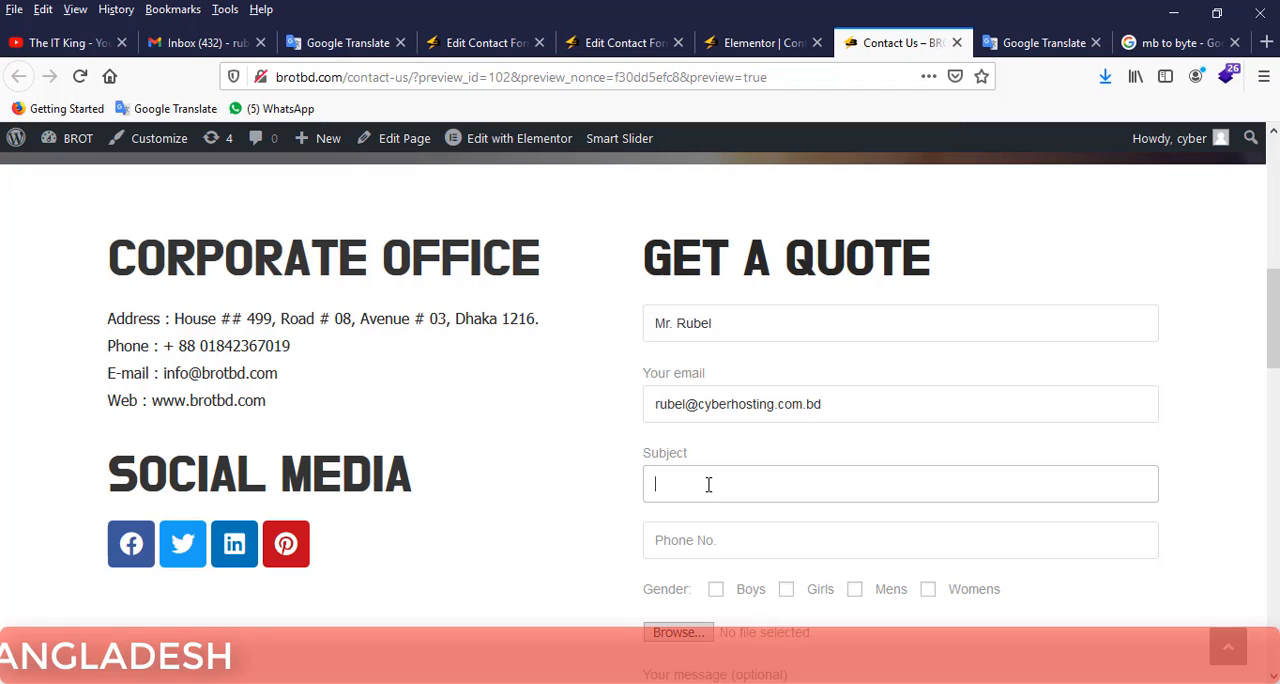
text(Hello)
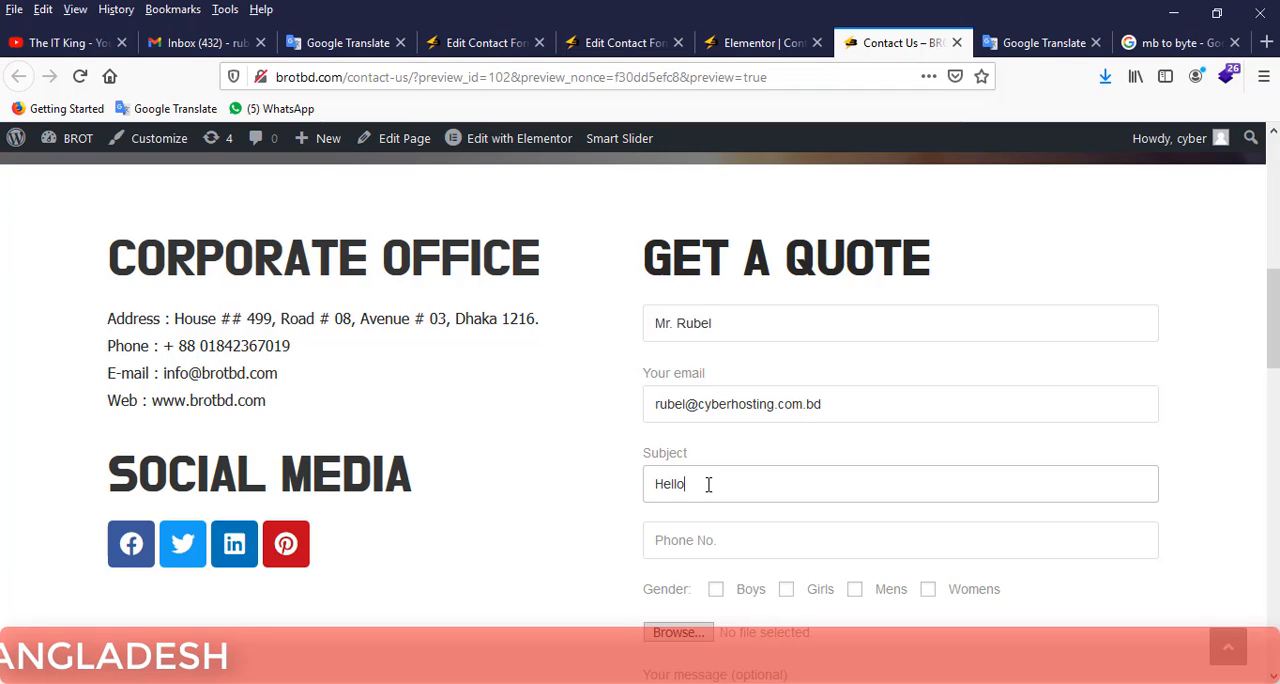
click(746, 541)
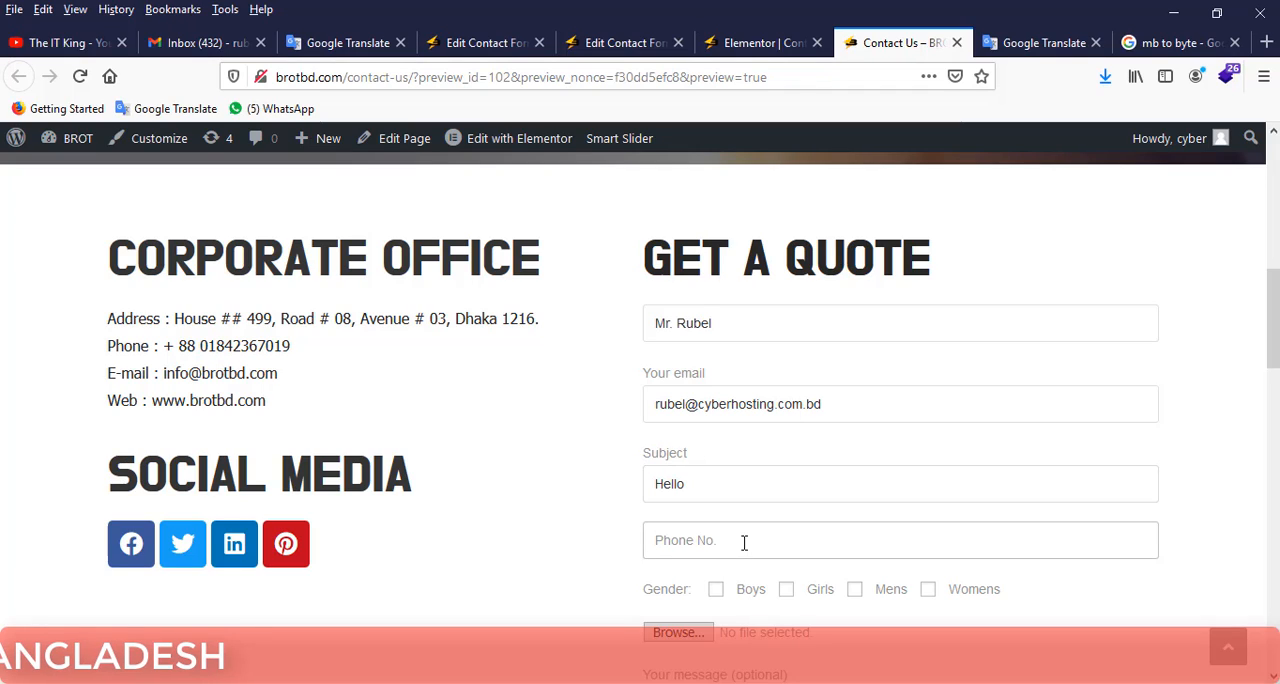
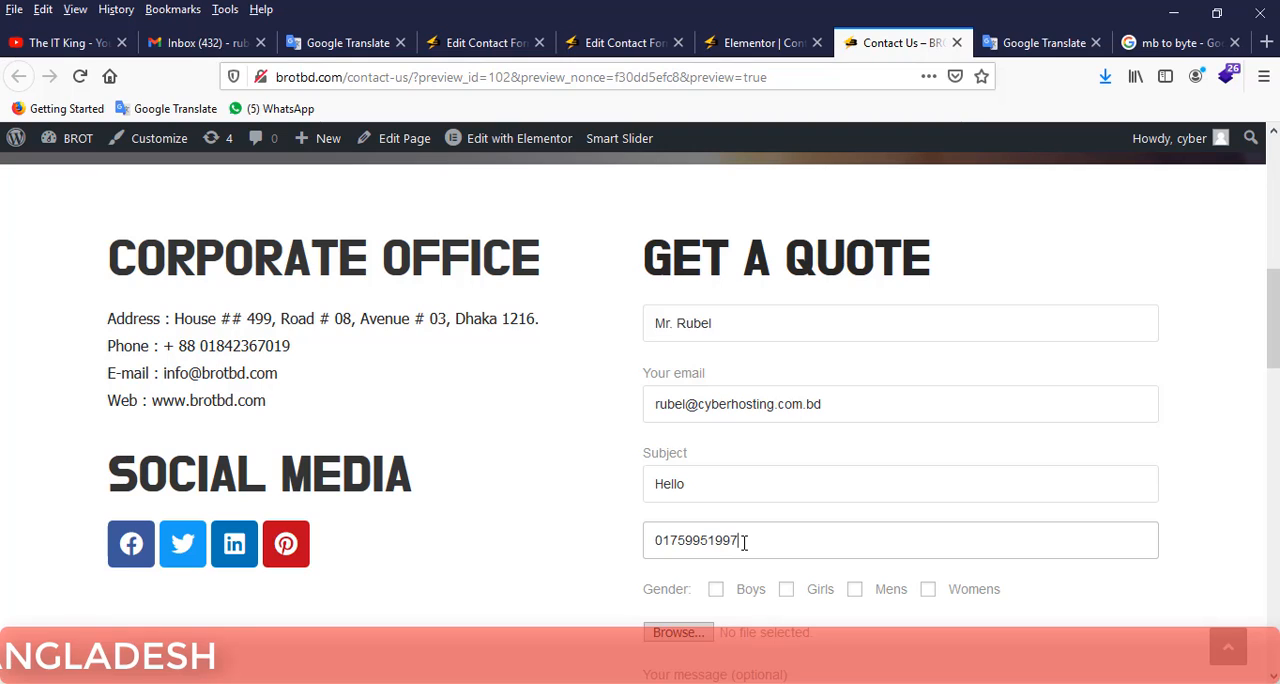
Choose Girls as the gender and attach the image s2.jpg from the products folder.
scroll(757, 520, down, 3)
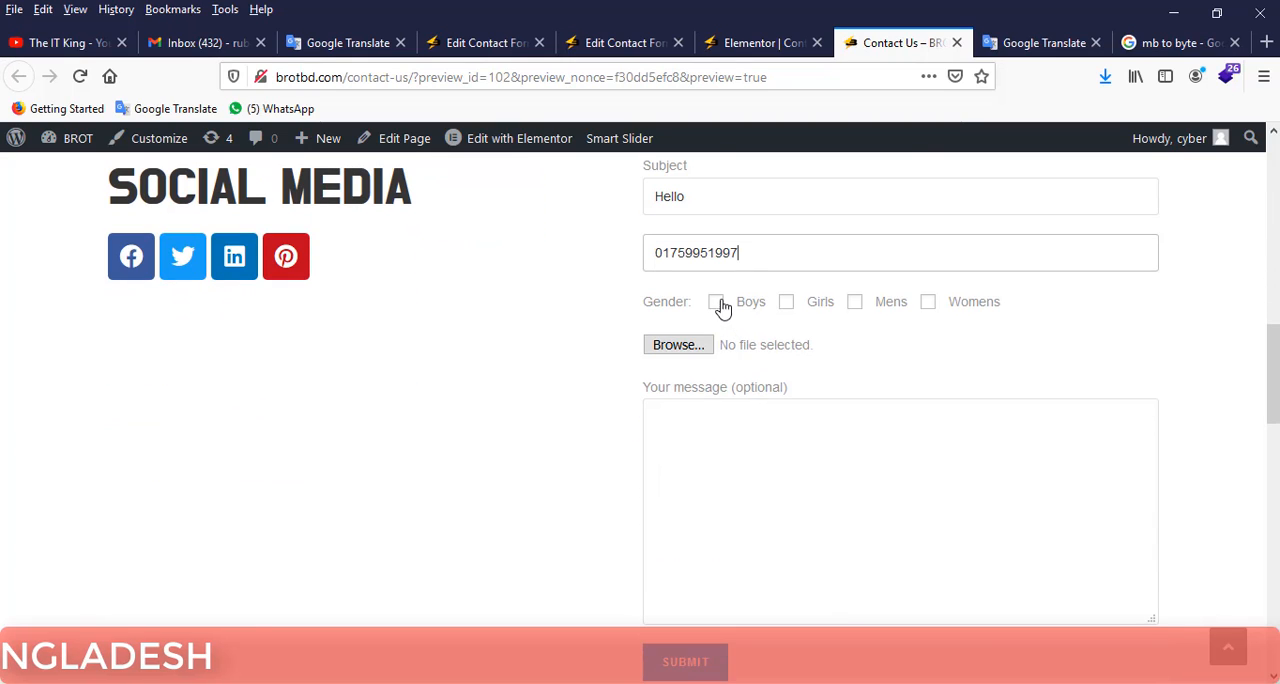
click(788, 304)
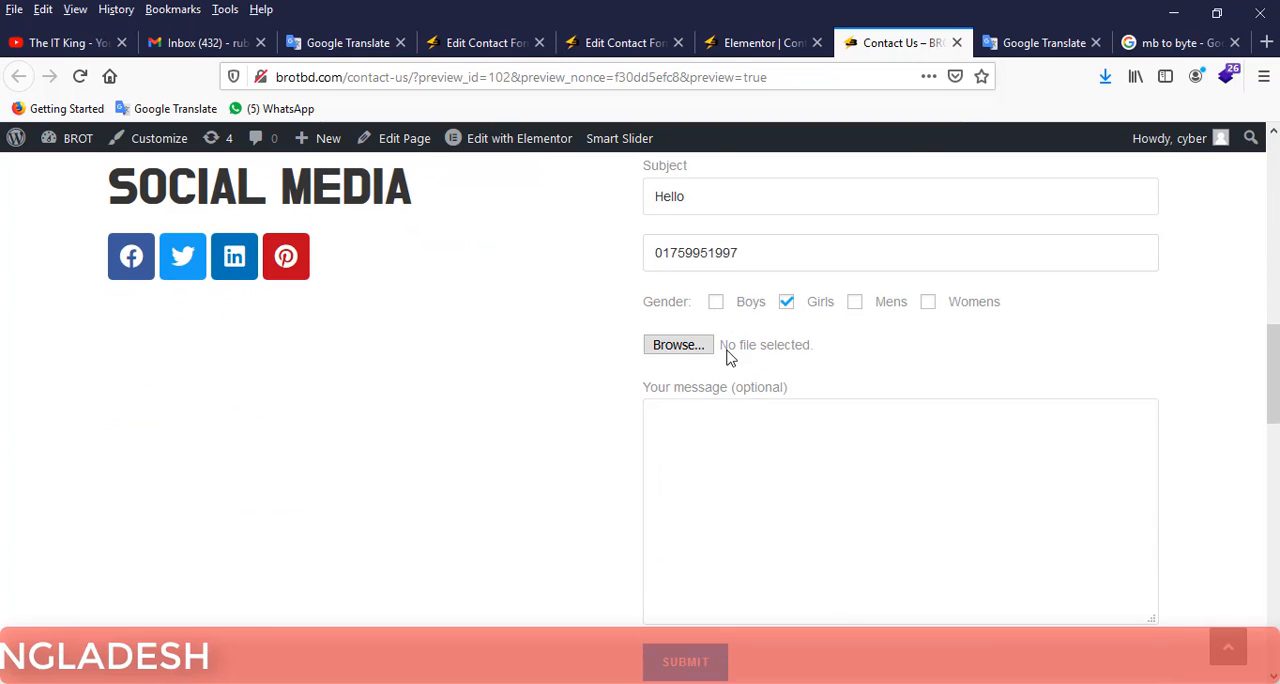
click(683, 357)
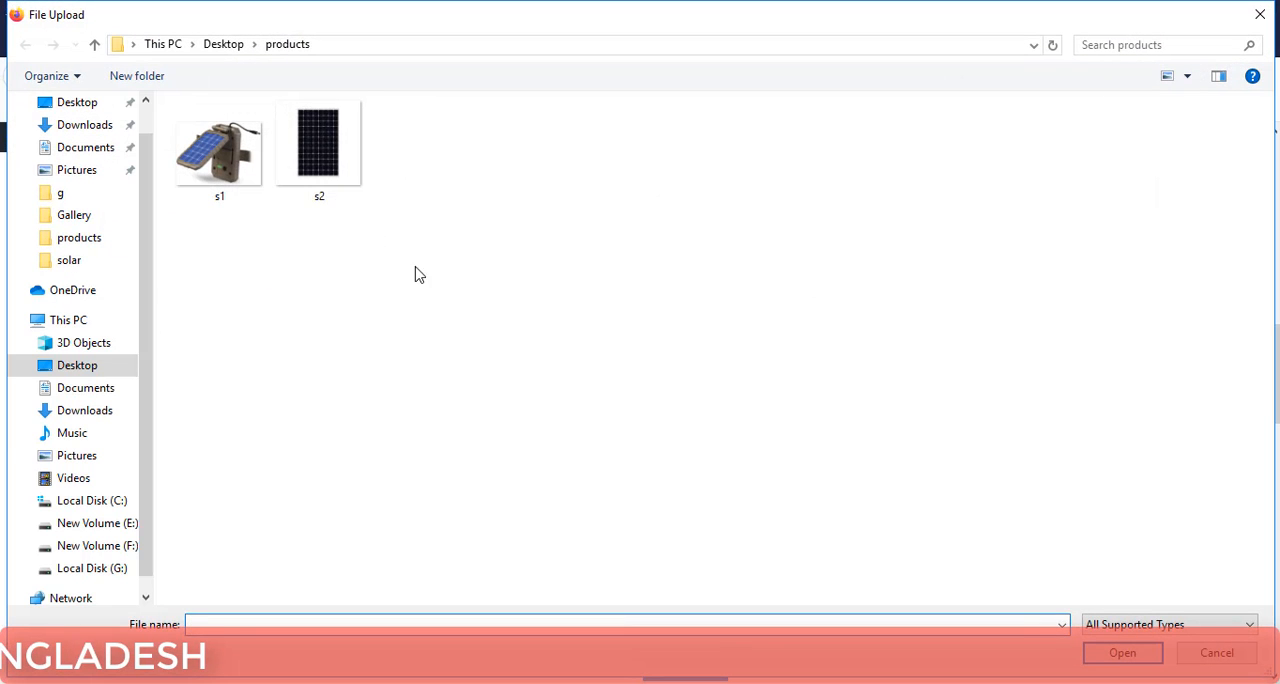
click(291, 172)
click(1120, 653)
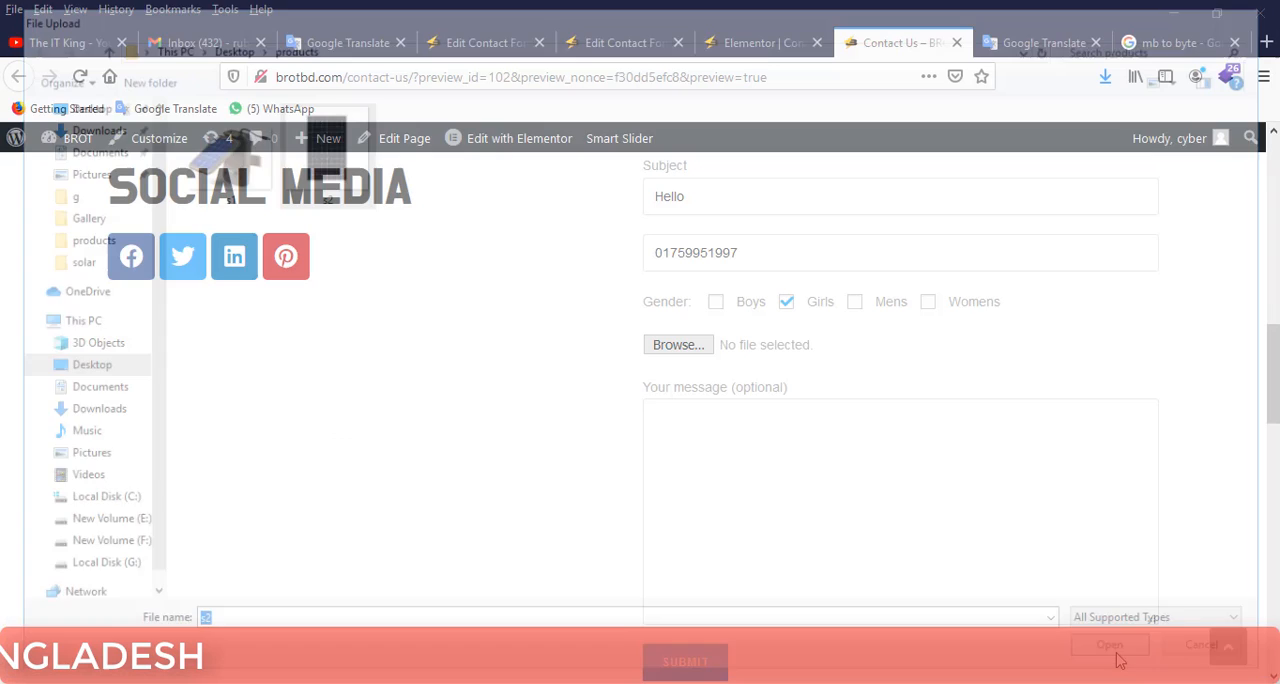
Enter "This is a test message." as the message and submit the quote form.
click(879, 473)
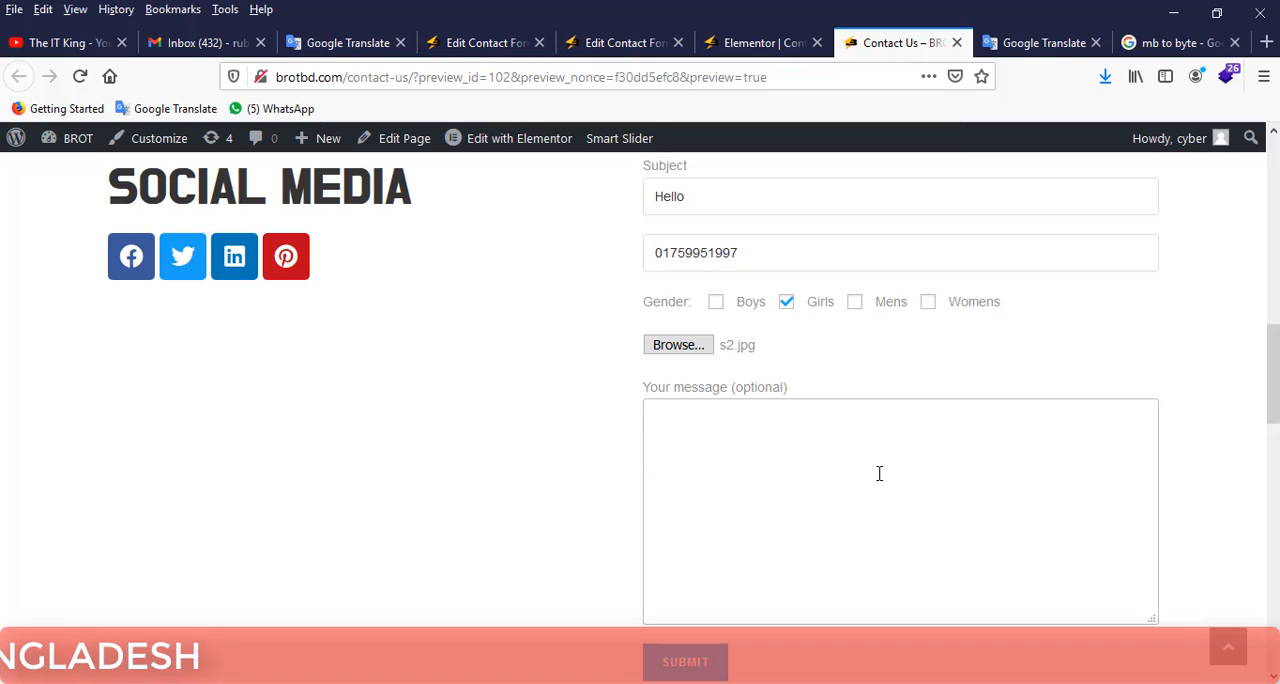
text(Thi)
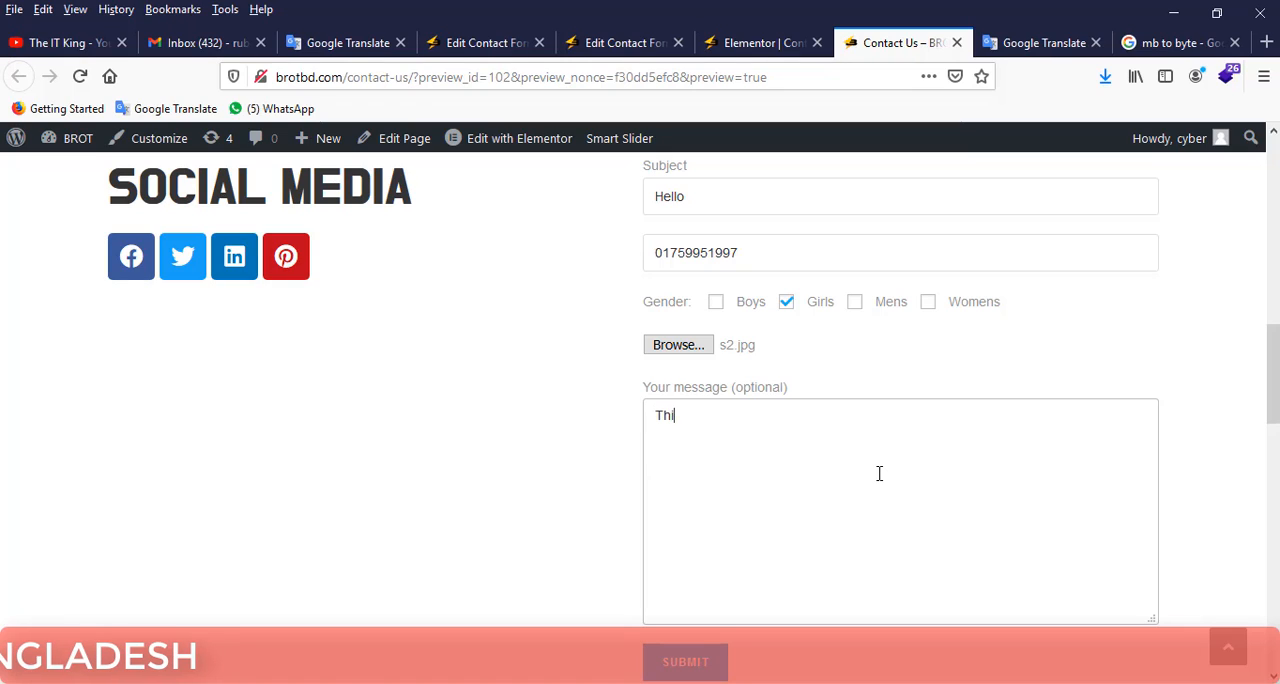
text(s is a test)
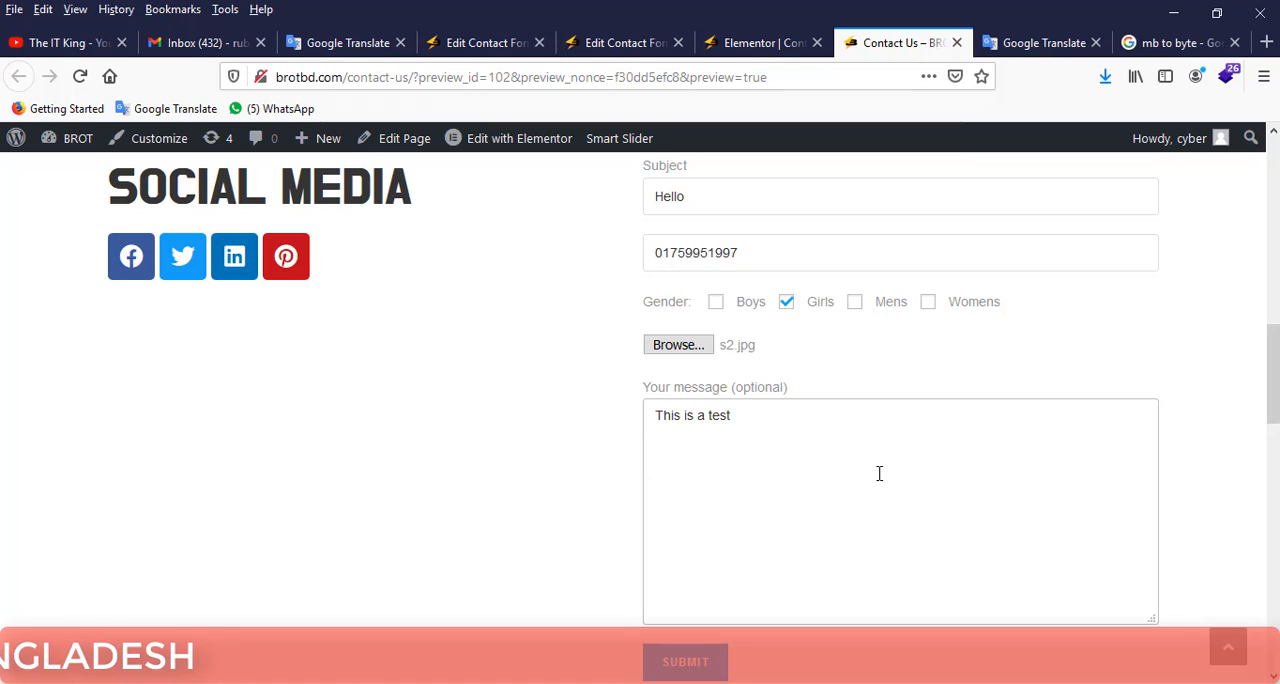
text( message.)
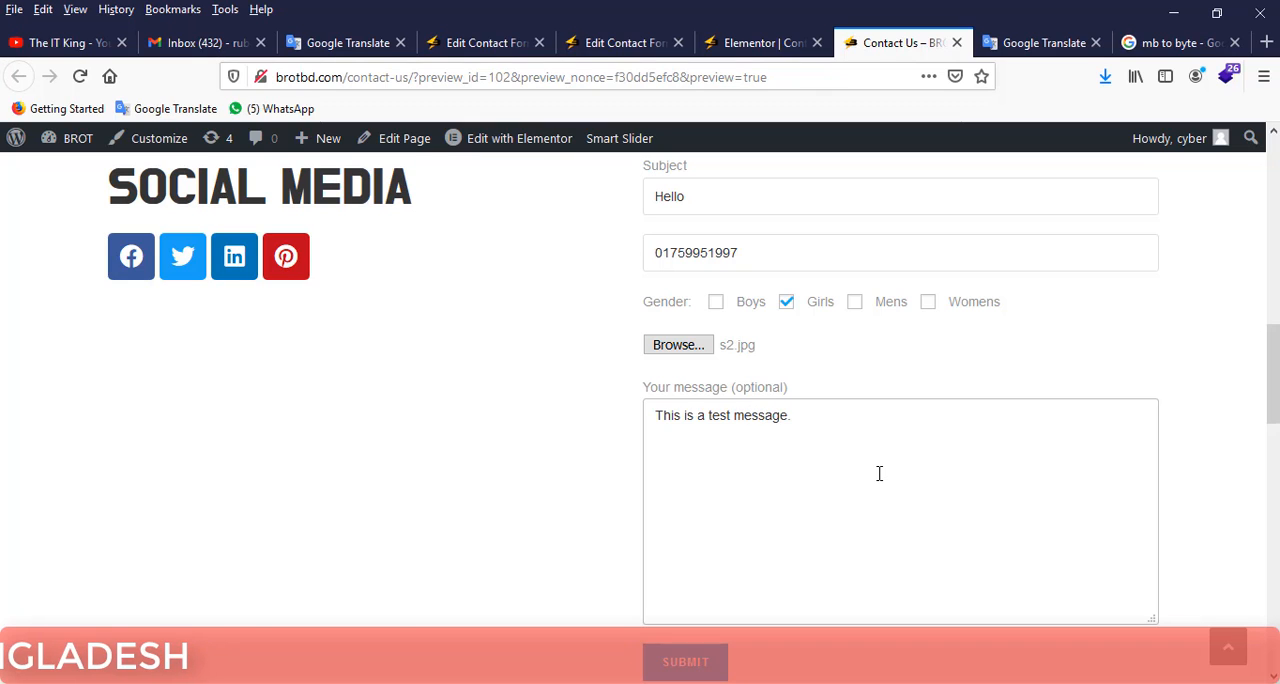
scroll(879, 473, down, 2)
click(688, 479)
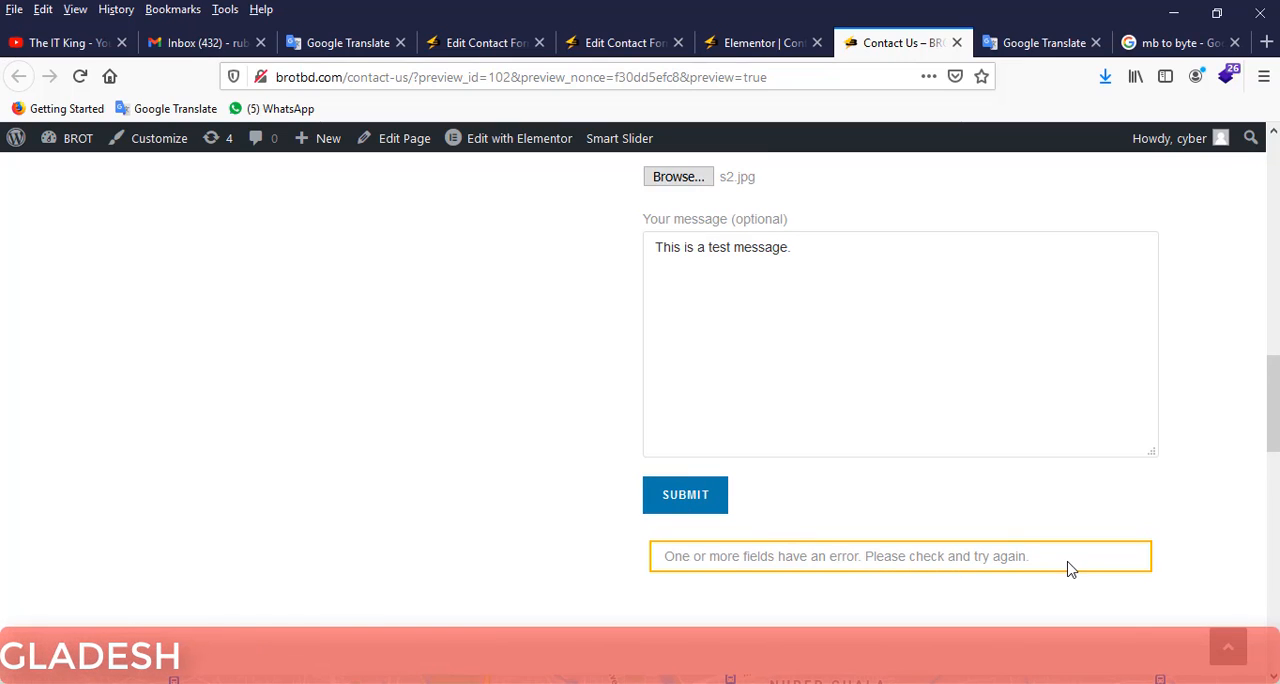
Check the submitted quote form for the field that caused the validation error, including the phone number field.
drag(1067, 568, 657, 563)
scroll(826, 560, up, 5)
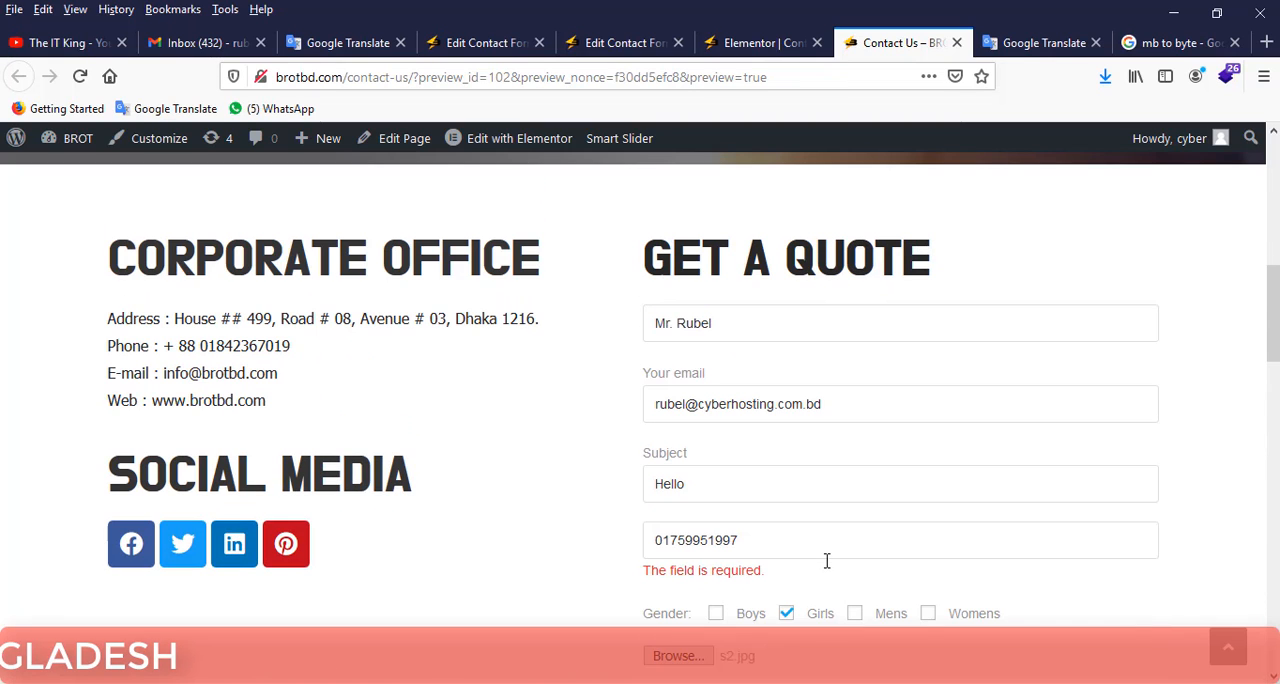
scroll(826, 560, up, 1)
scroll(826, 560, down, 1)
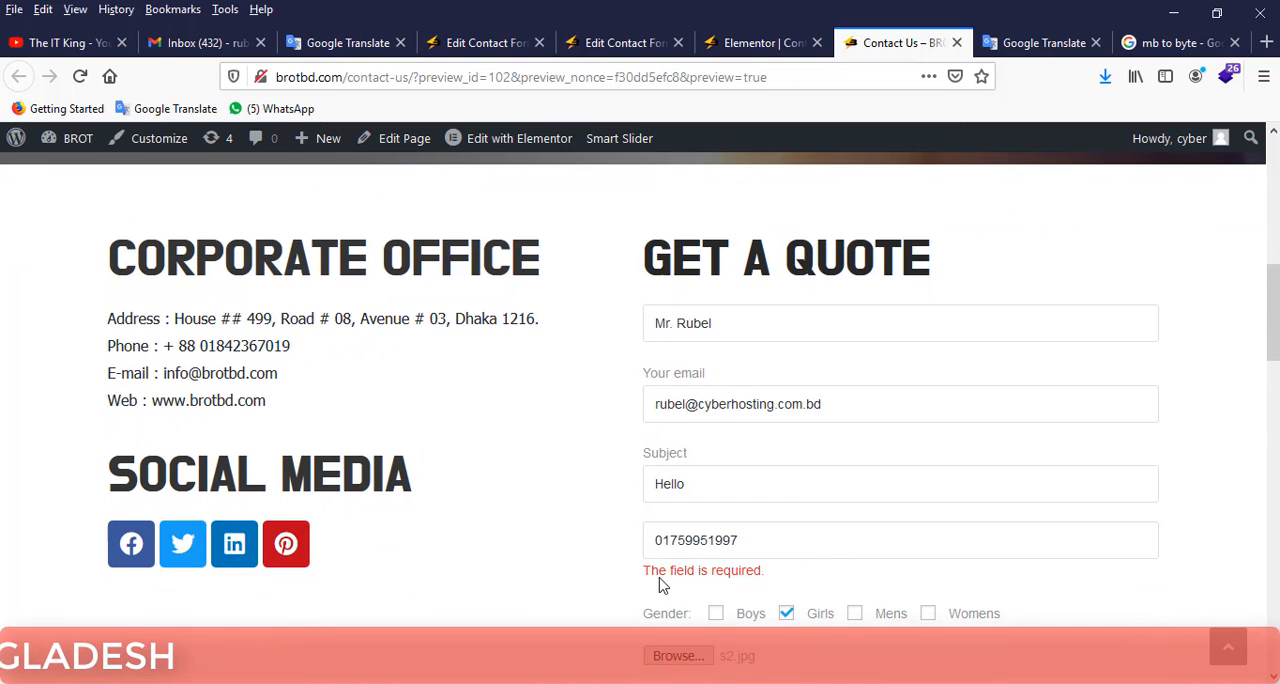
drag(770, 568, 651, 572)
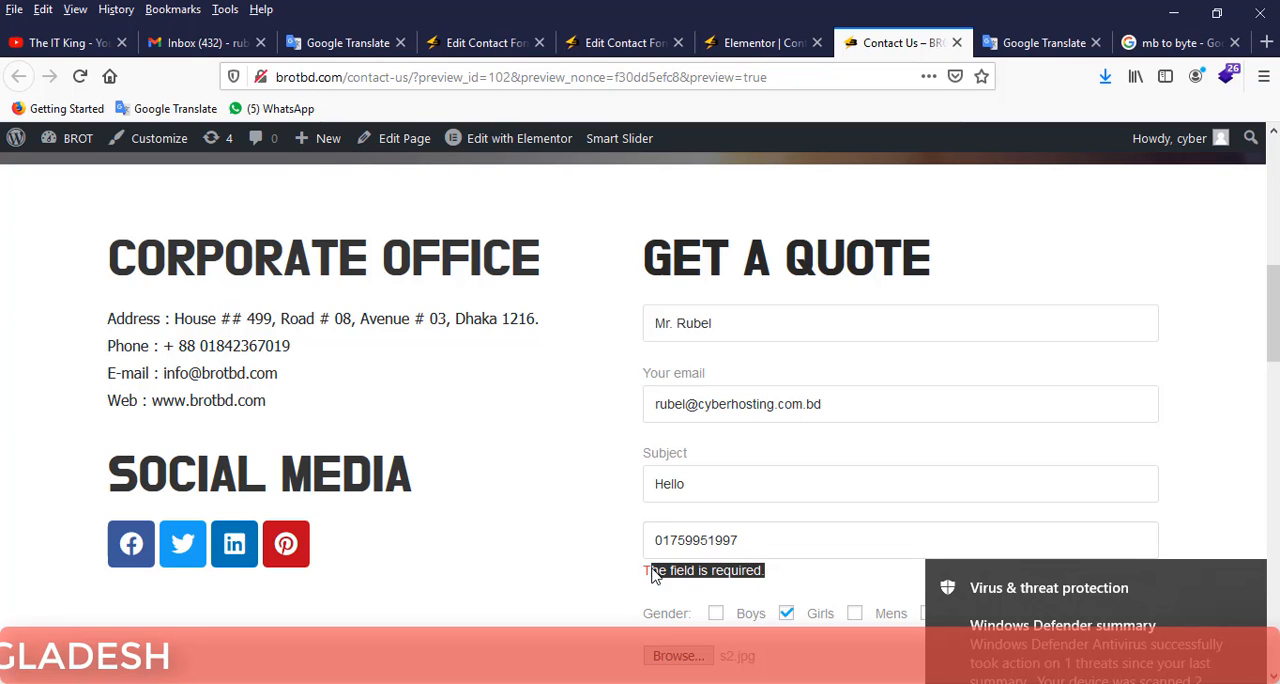
click(735, 541)
scroll(797, 531, down, 1)
click(783, 451)
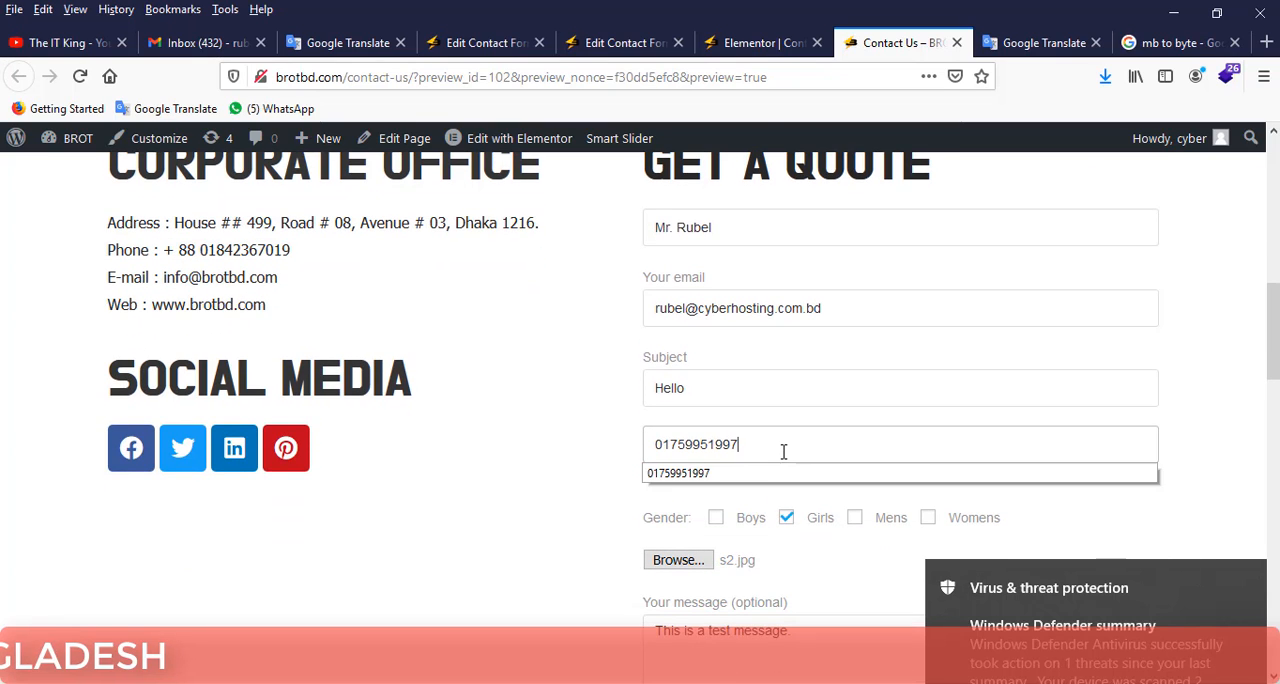
Review the Test form's mail template and form code, comparing them with the default Contact form 1.
click(762, 43)
click(588, 43)
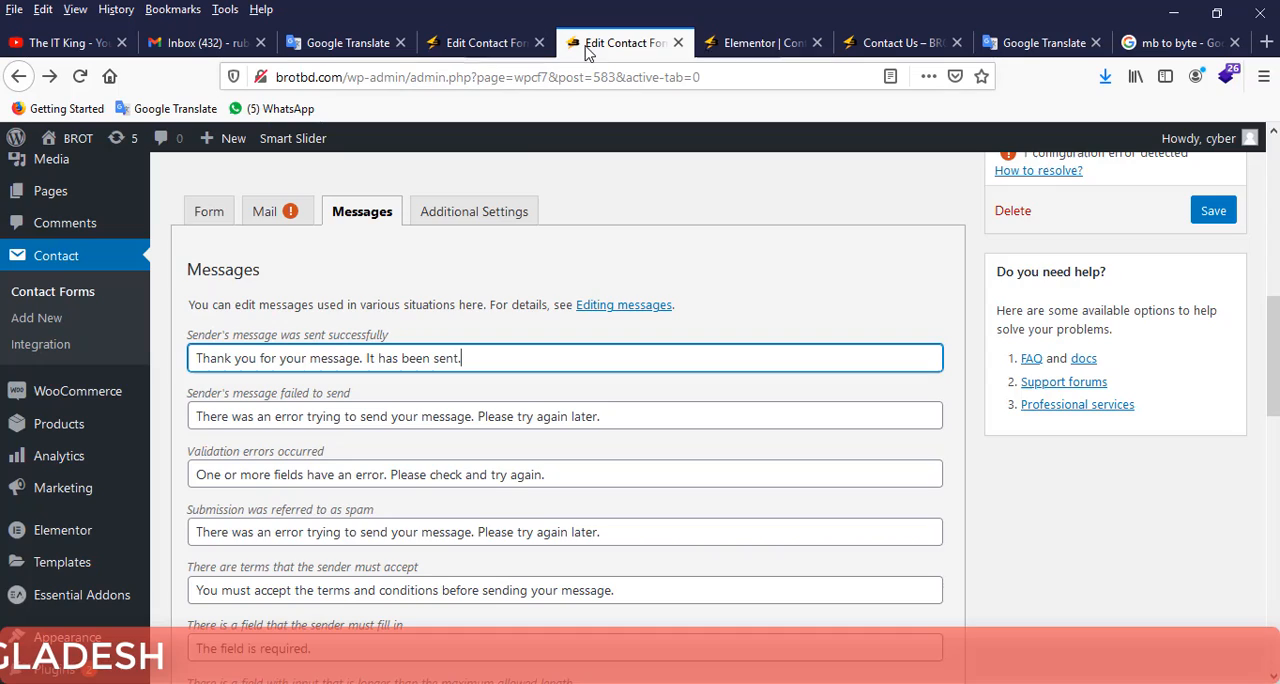
click(262, 213)
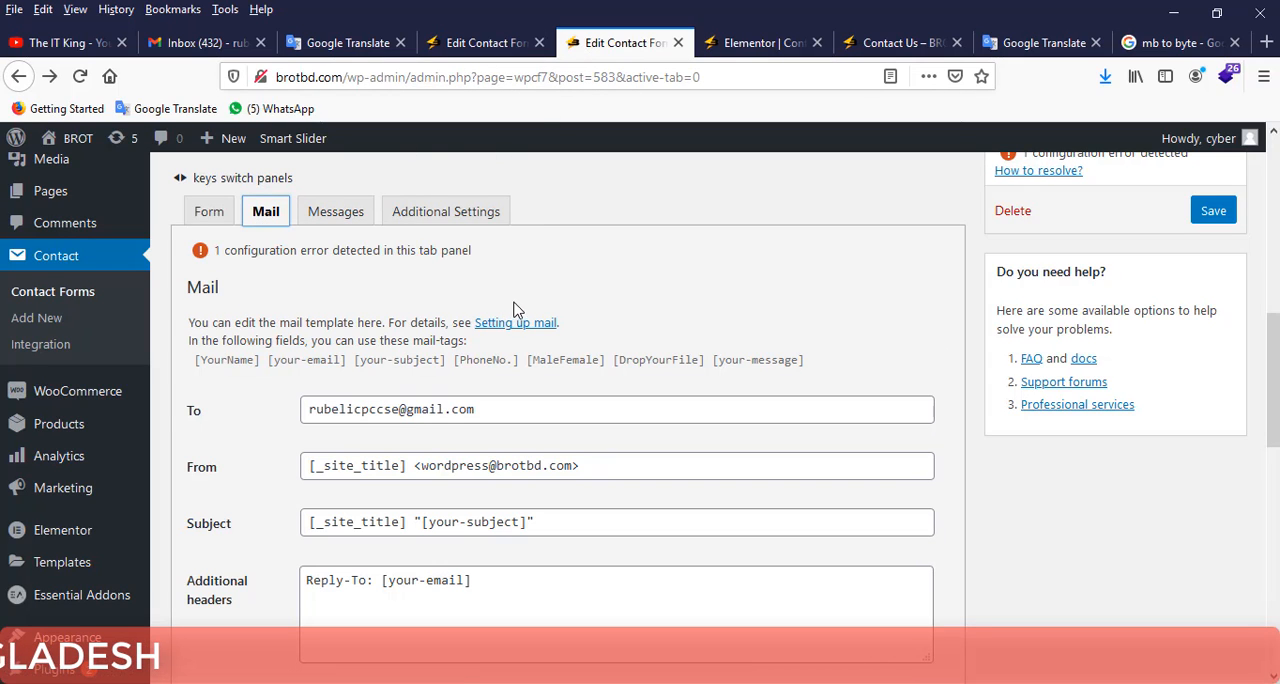
scroll(435, 295, down, 2)
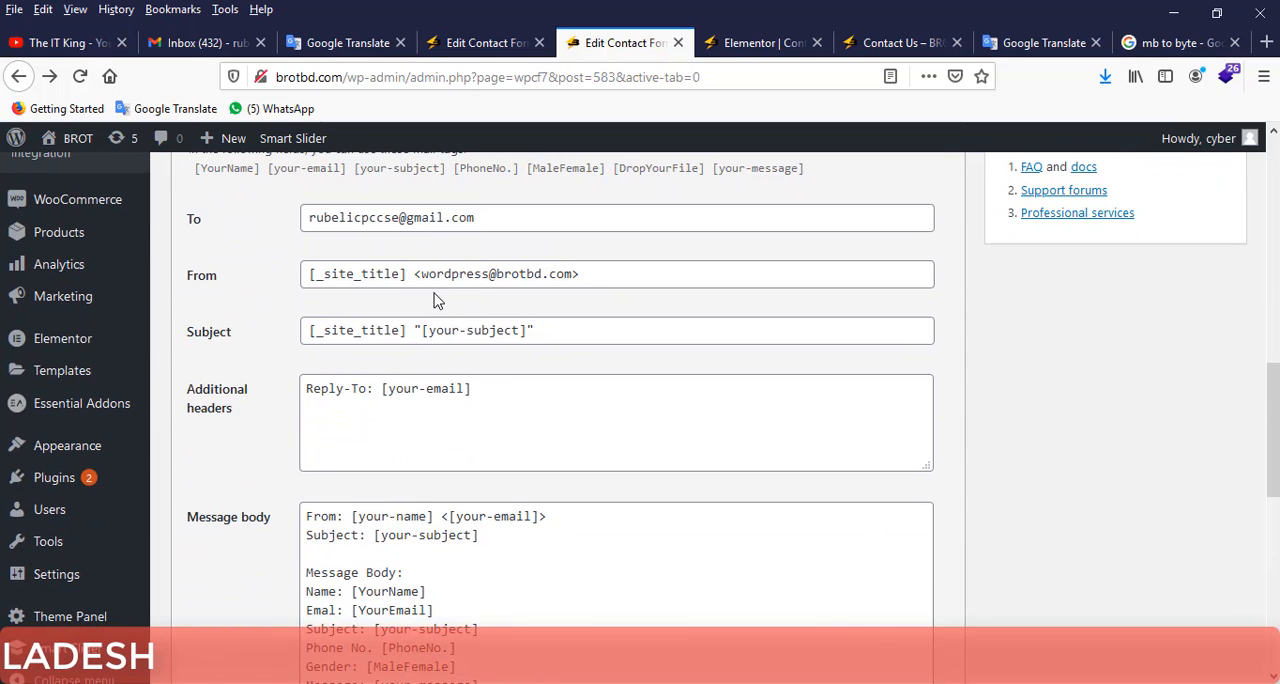
scroll(435, 300, down, 1)
scroll(435, 297, down, 1)
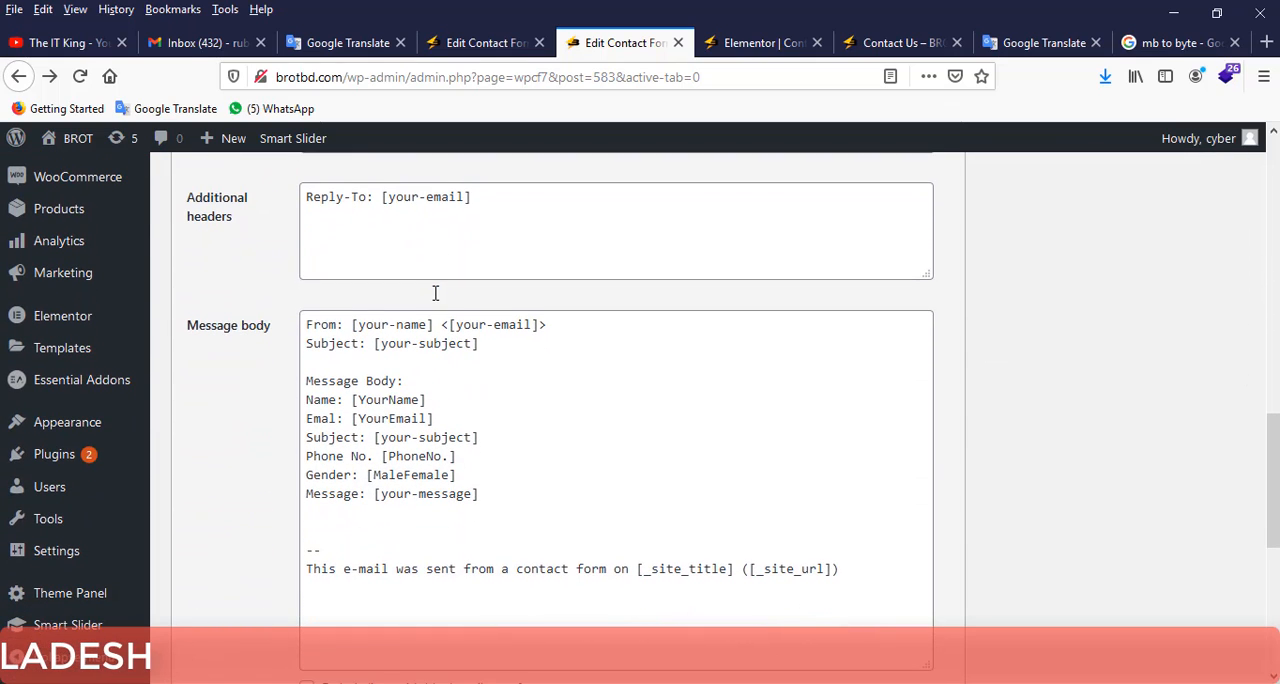
click(455, 42)
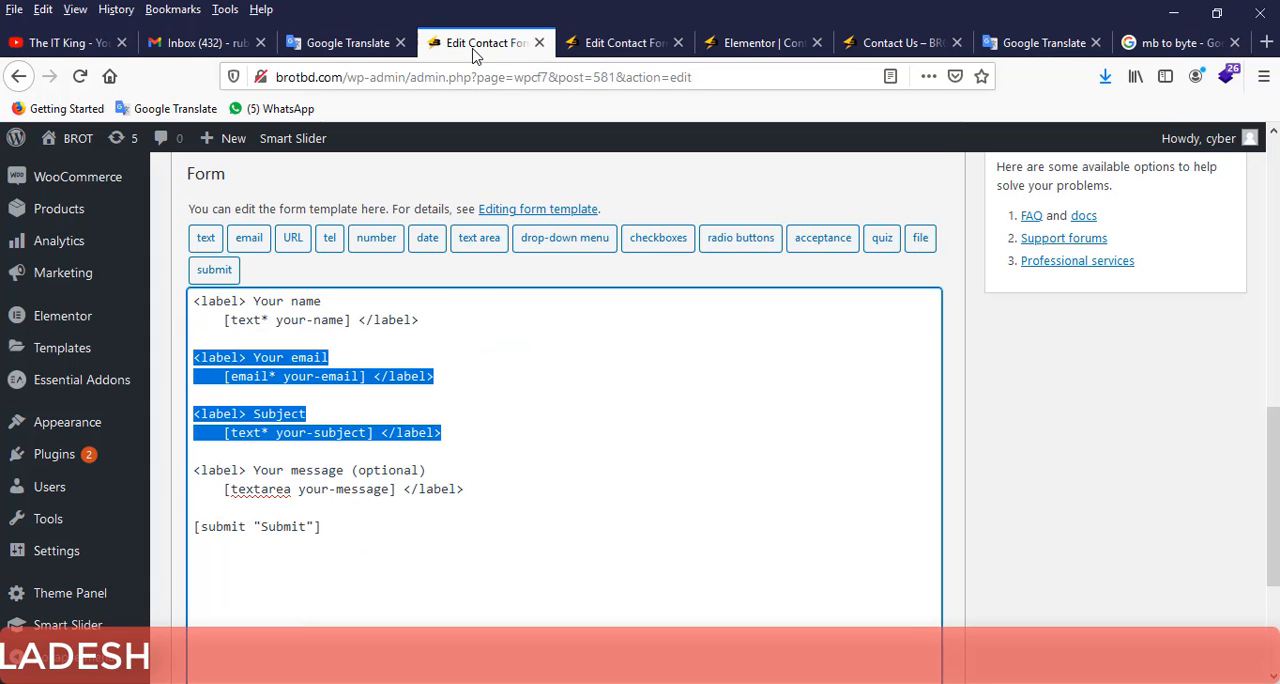
click(440, 298)
scroll(486, 215, up, 5)
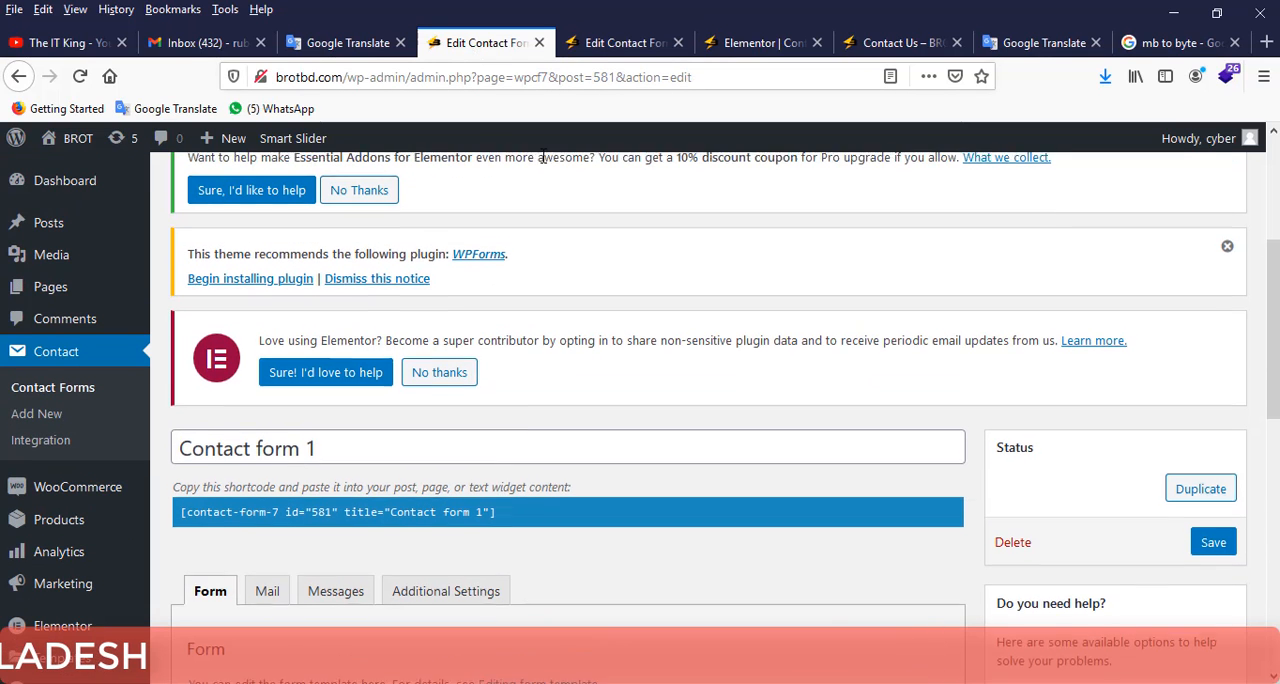
click(620, 42)
scroll(308, 333, up, 5)
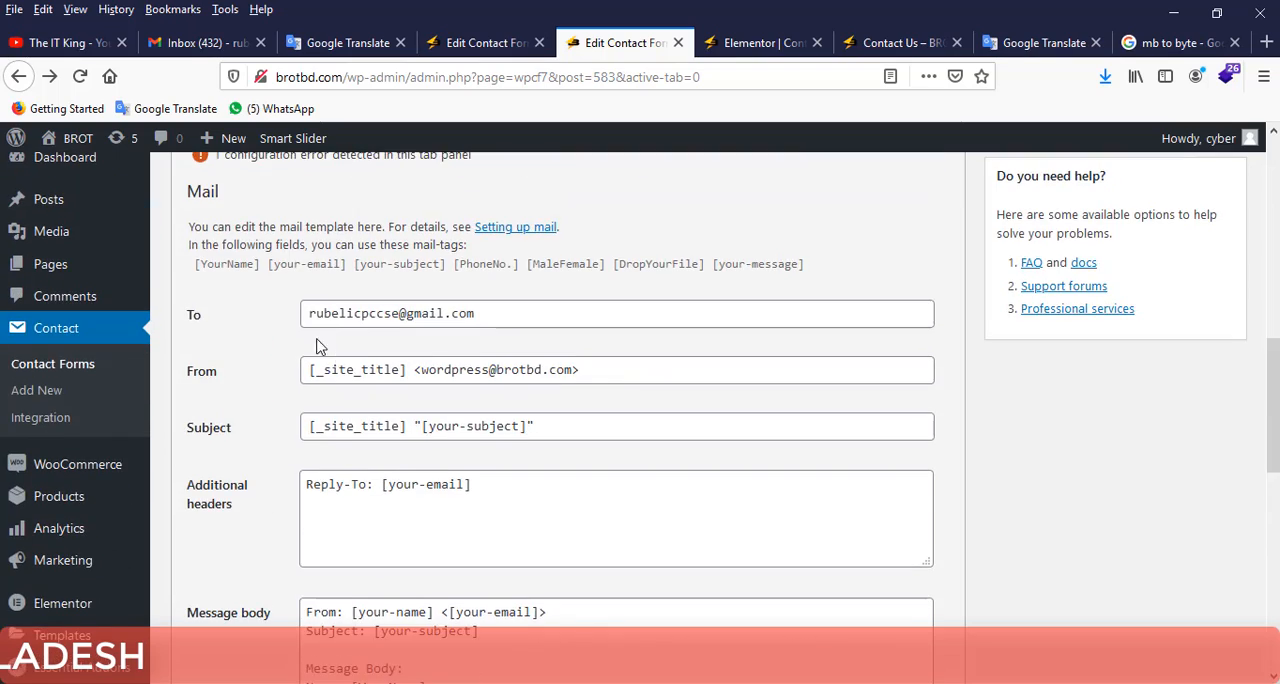
click(209, 403)
scroll(381, 404, down, 4)
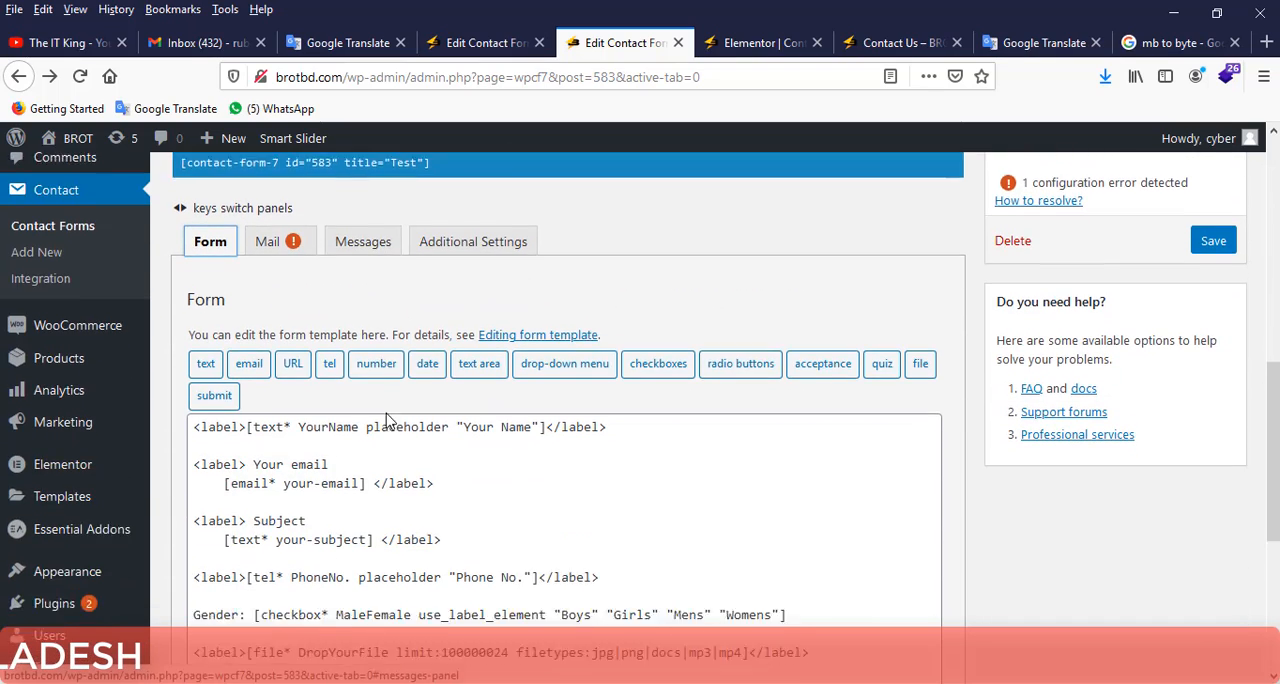
scroll(381, 404, down, 2)
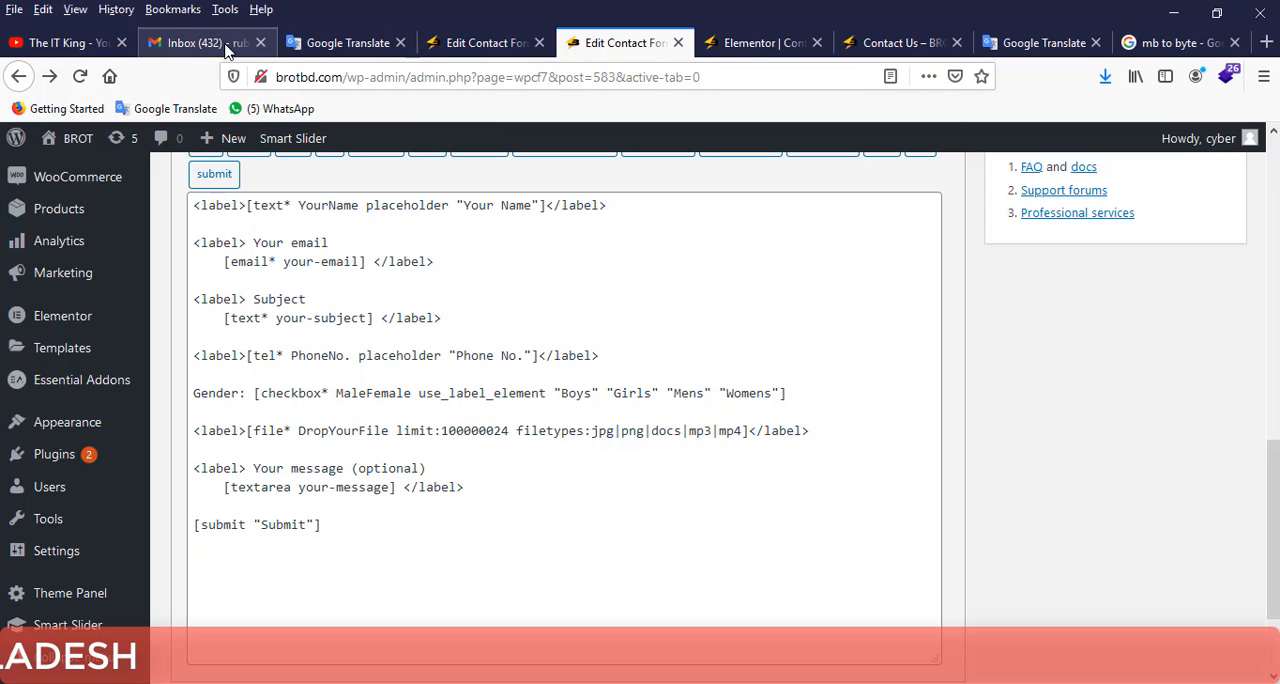
Copy the shortcode of Contact form 1, [contact-form-7 id="581" title="Contact form 1"].
click(485, 43)
scroll(278, 328, down, 3)
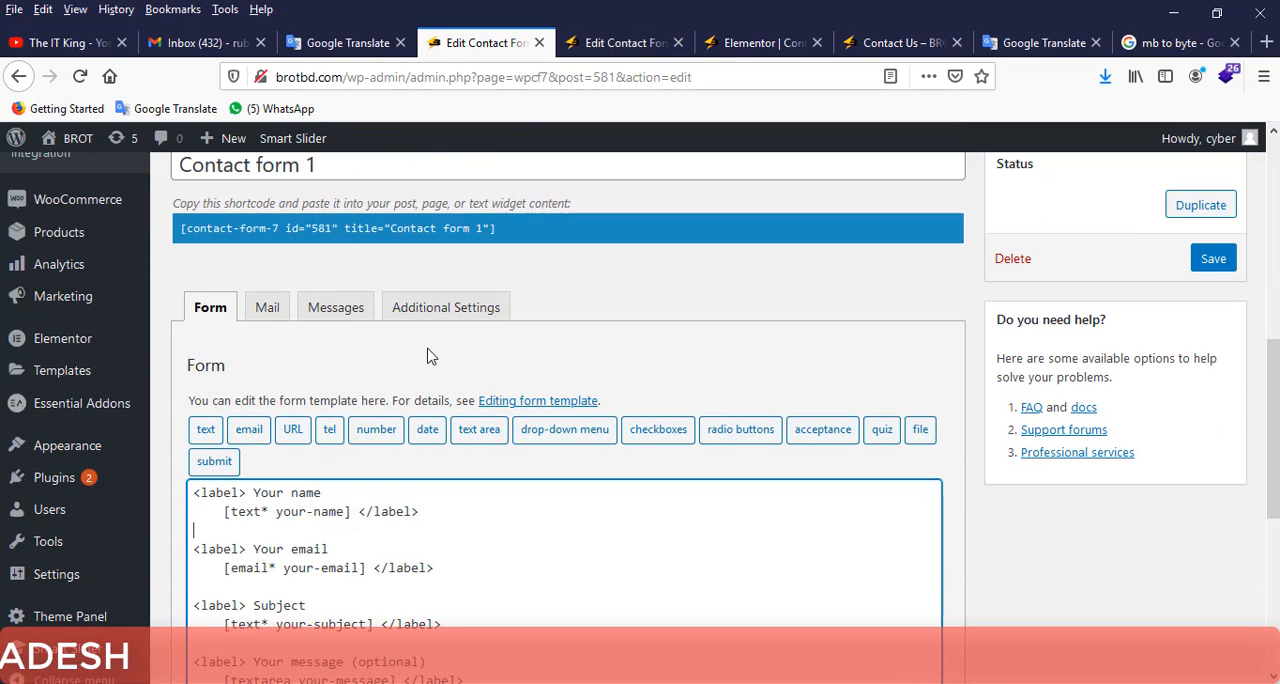
click(484, 228)
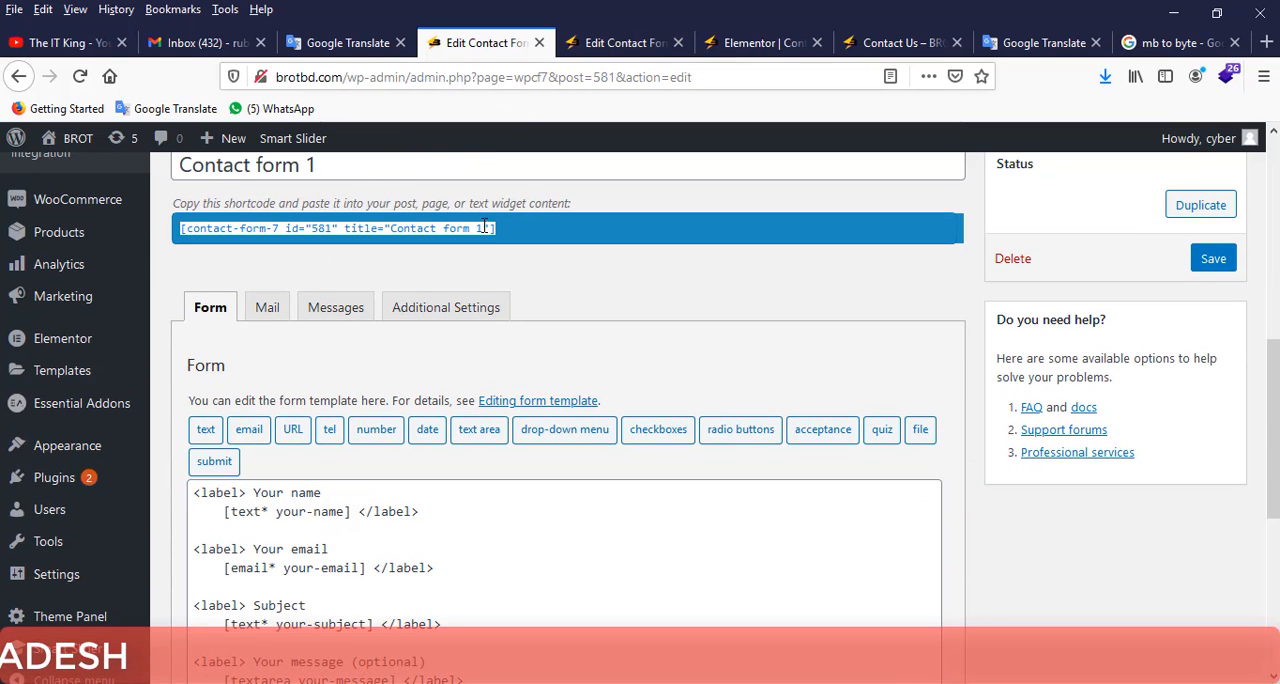
right_click(262, 228)
click(314, 287)
Replace the Get a Quote shortcode on the Contact Us page in Elementor with the Contact form 1 shortcode and update the page.
click(1076, 45)
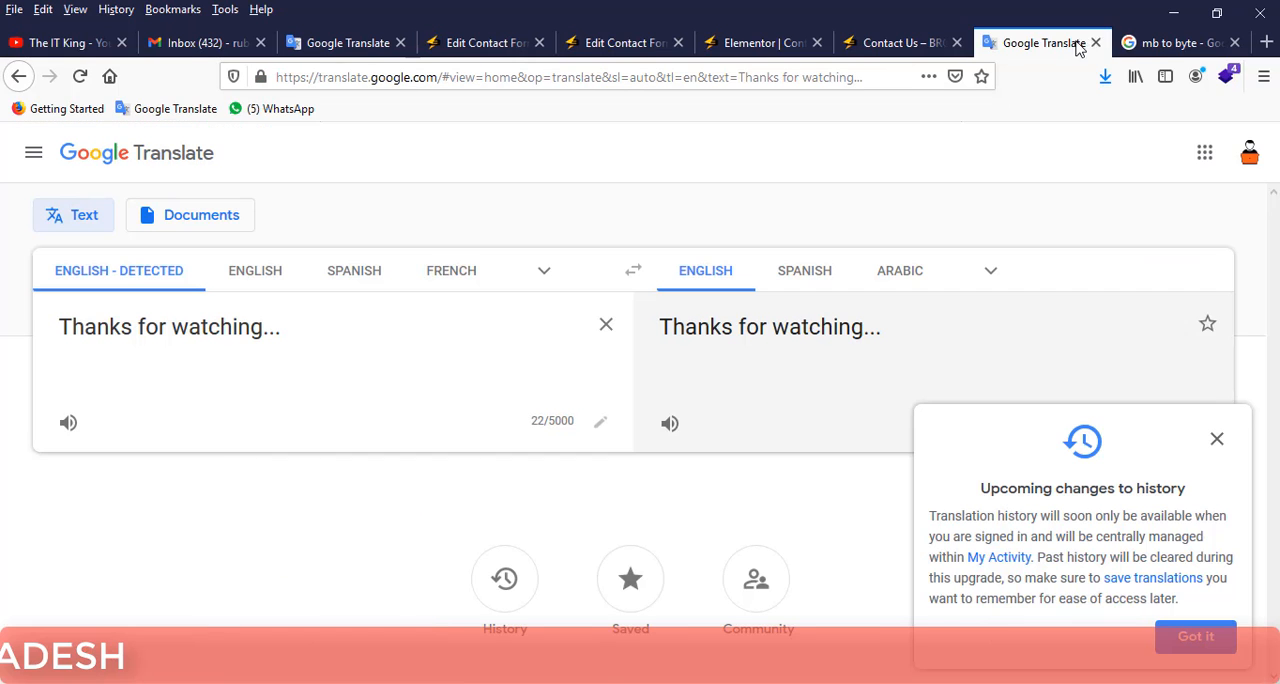
click(886, 43)
click(792, 45)
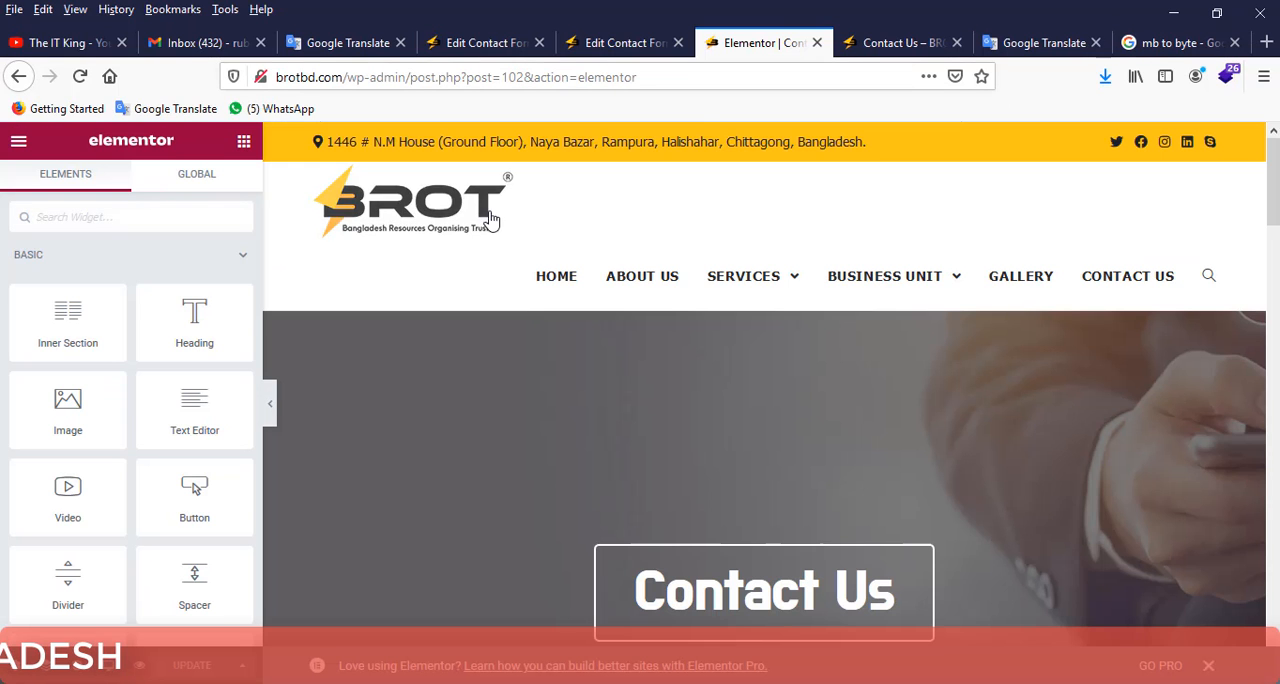
scroll(490, 220, down, 7)
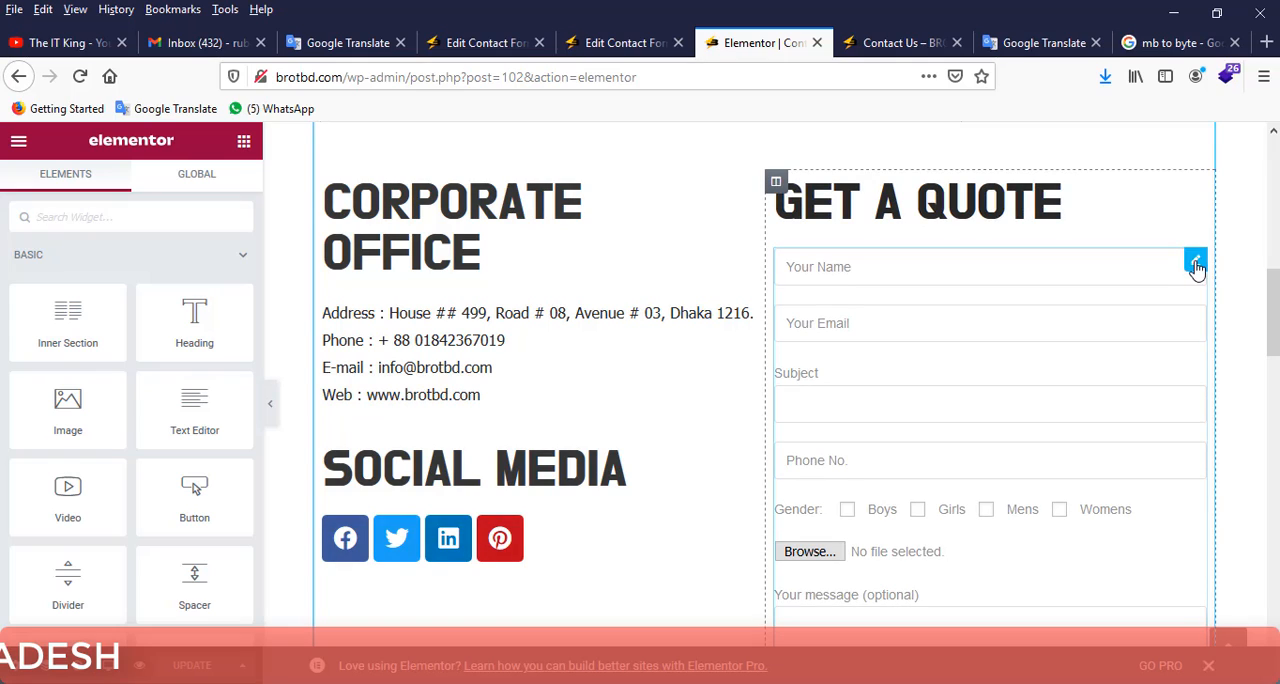
click(1190, 264)
drag(218, 348, 24, 349)
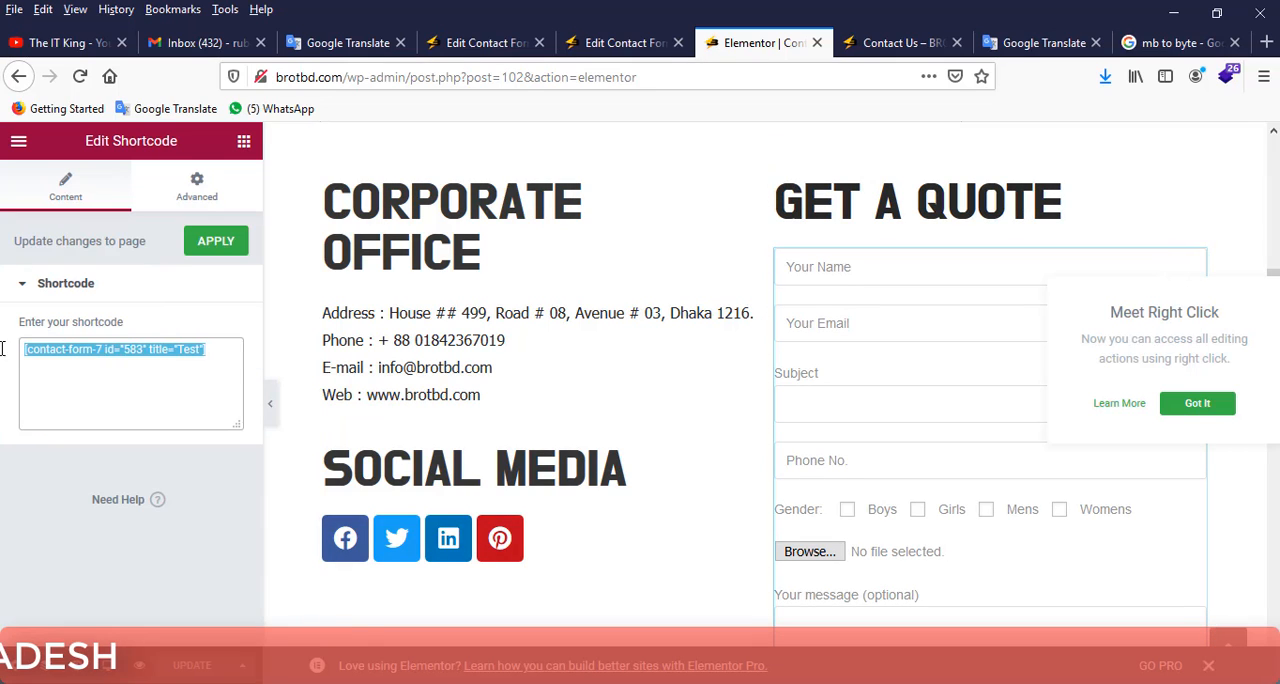
right_click(115, 350)
click(162, 407)
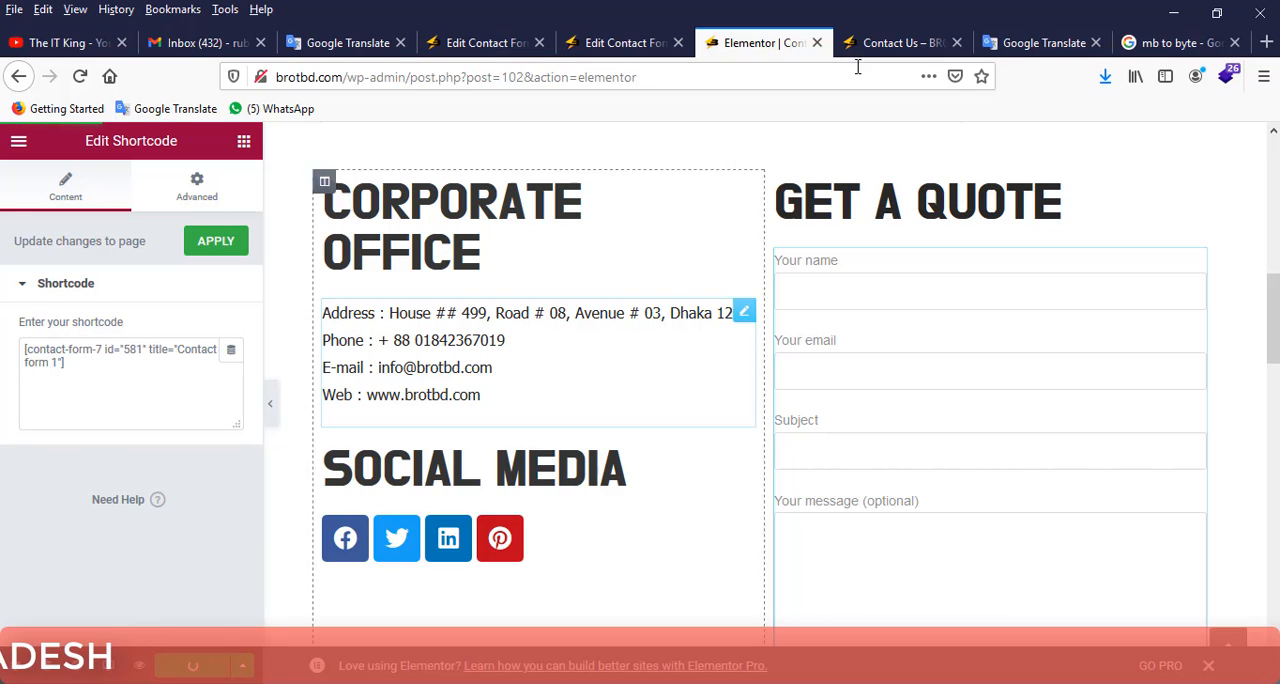
Reload the Contact Us page preview and review the replaced Get a Quote form.
click(904, 44)
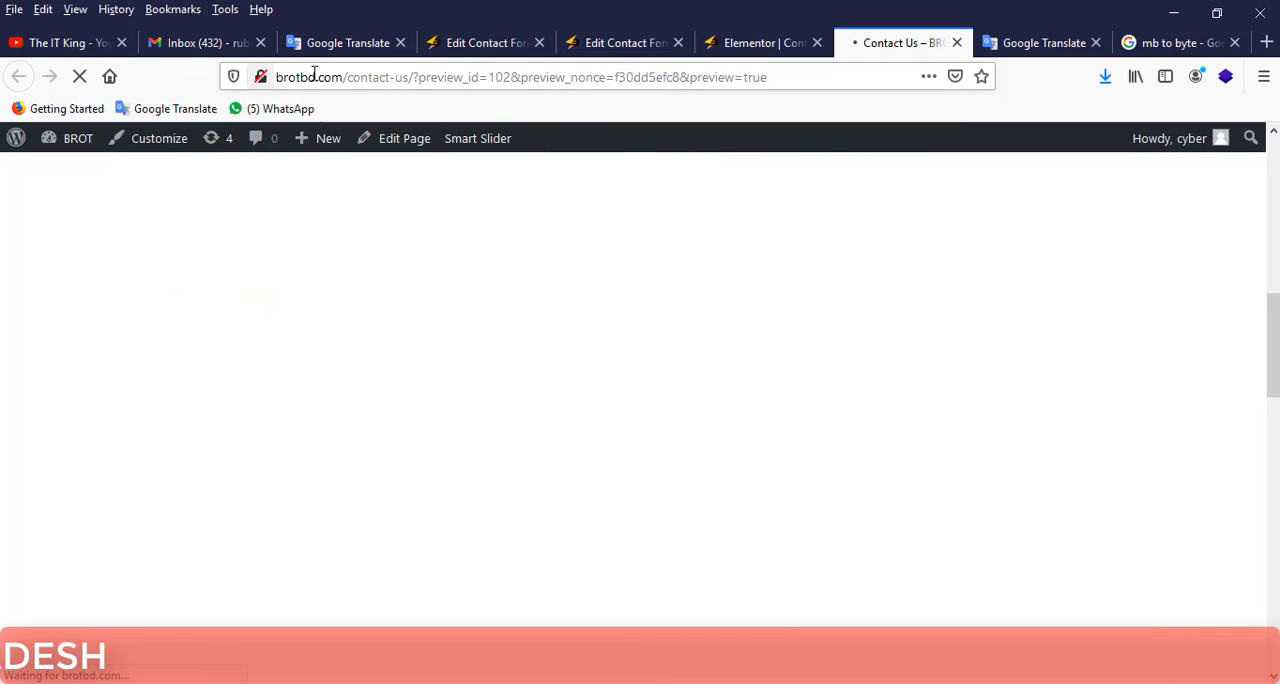
scroll(588, 216, down, 4)
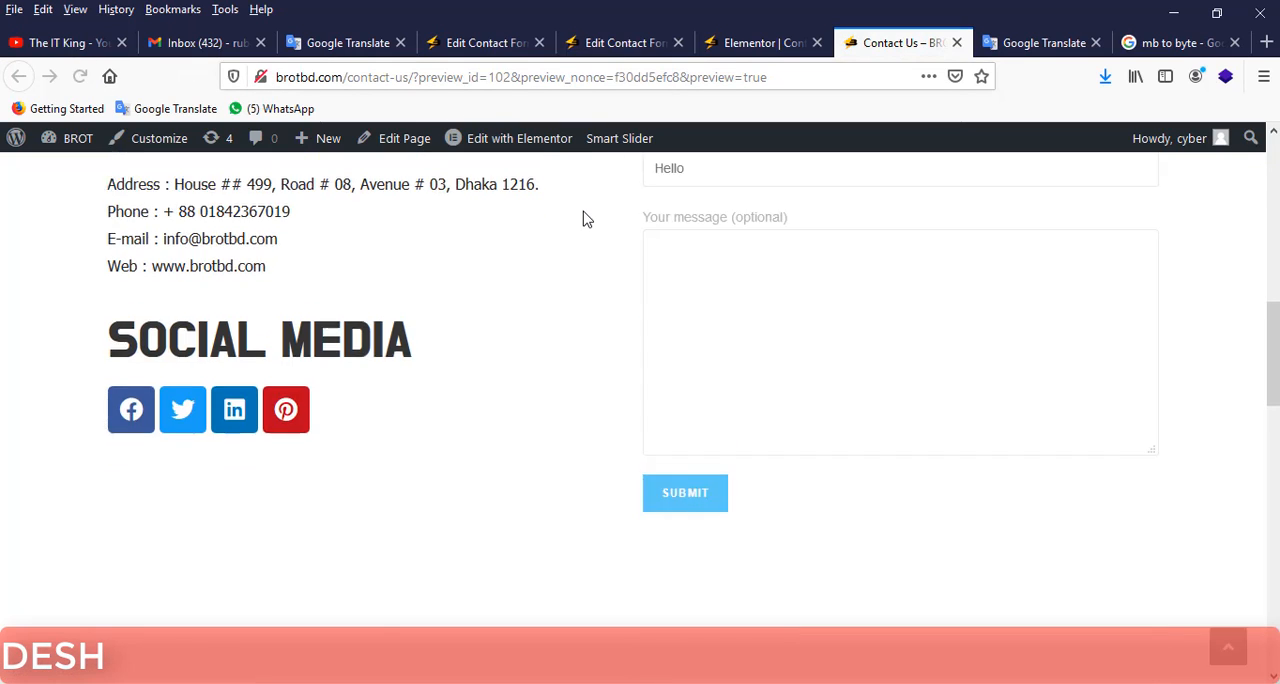
scroll(804, 261, up, 4)
scroll(801, 265, up, 2)
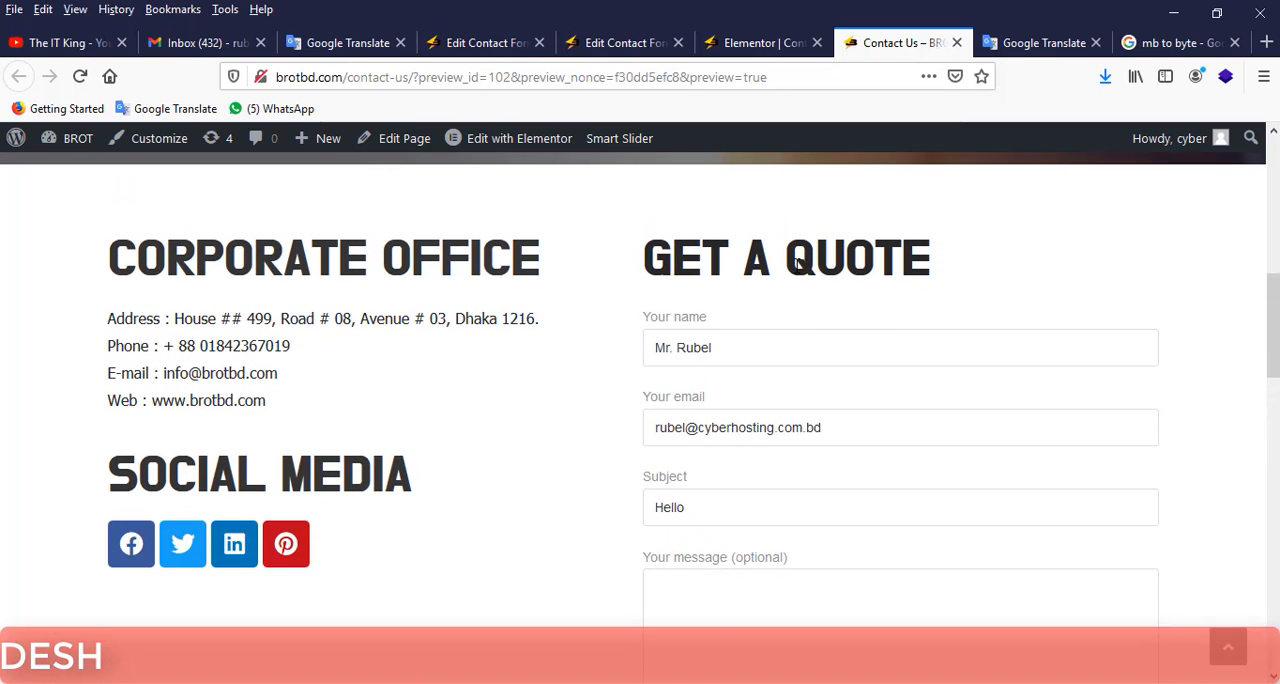
scroll(774, 279, down, 2)
Switch to the Gmail inbox and reload it.
click(200, 43)
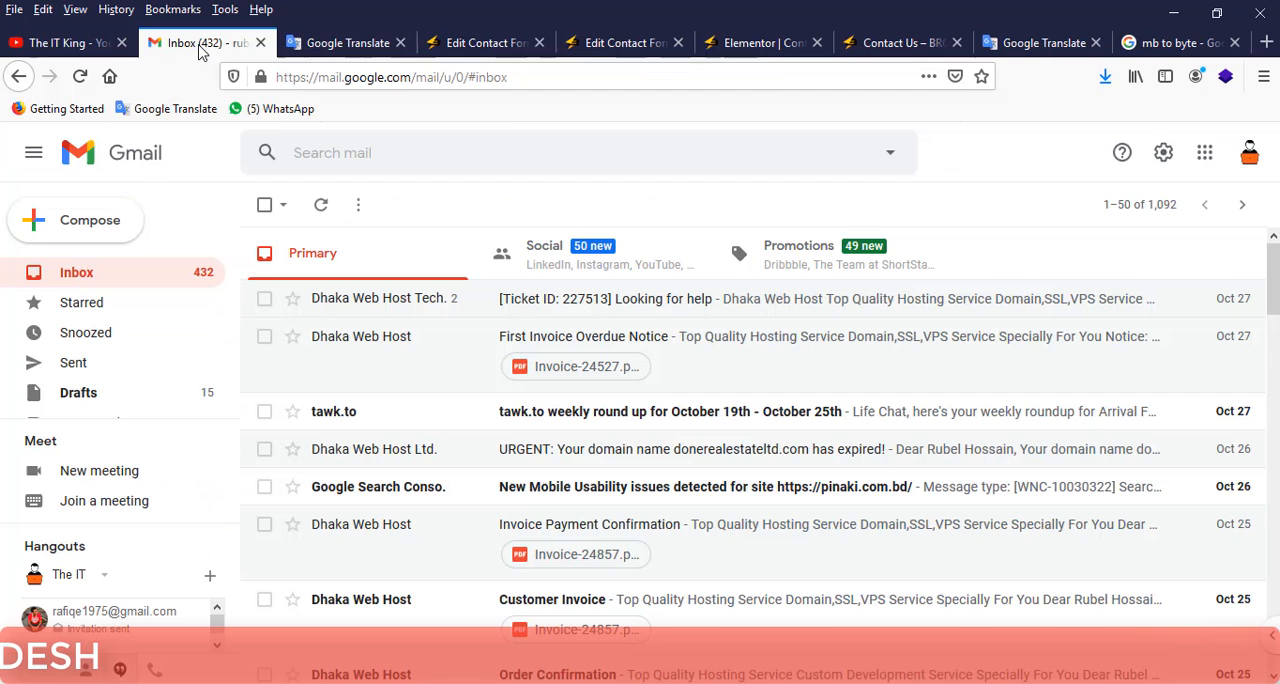
click(485, 45)
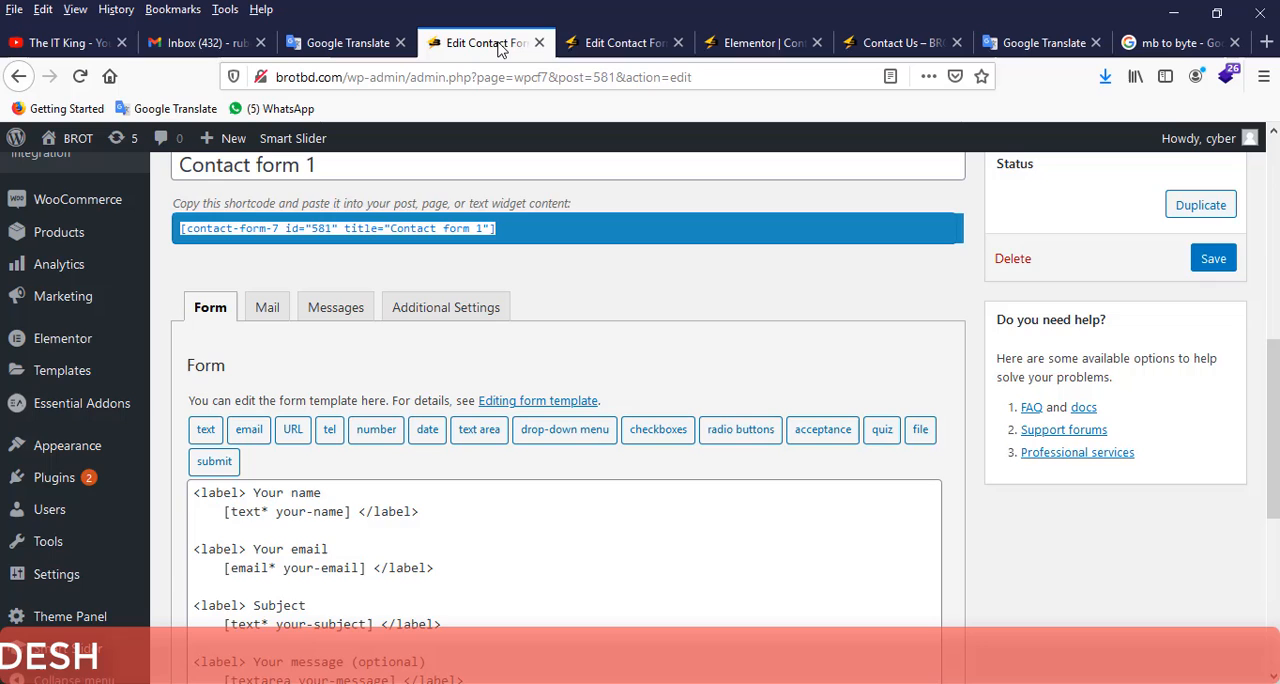
click(588, 43)
click(238, 47)
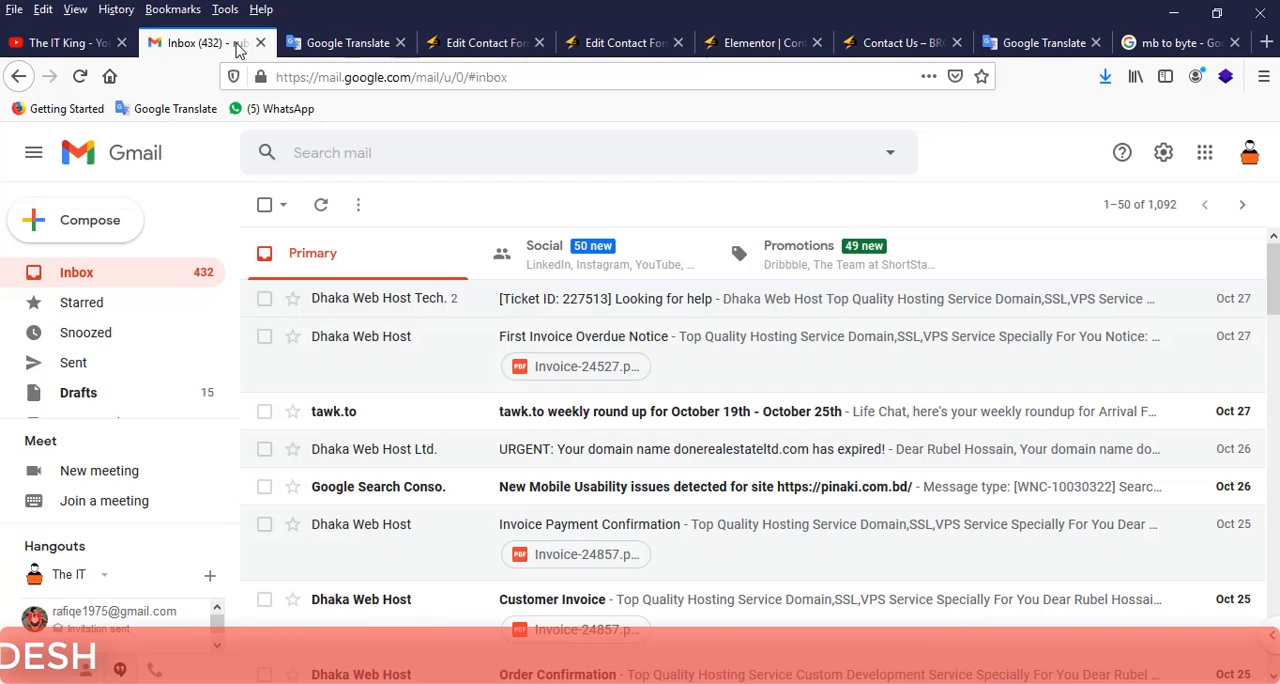
click(79, 77)
Open the mail settings of Contact form 1.
click(487, 43)
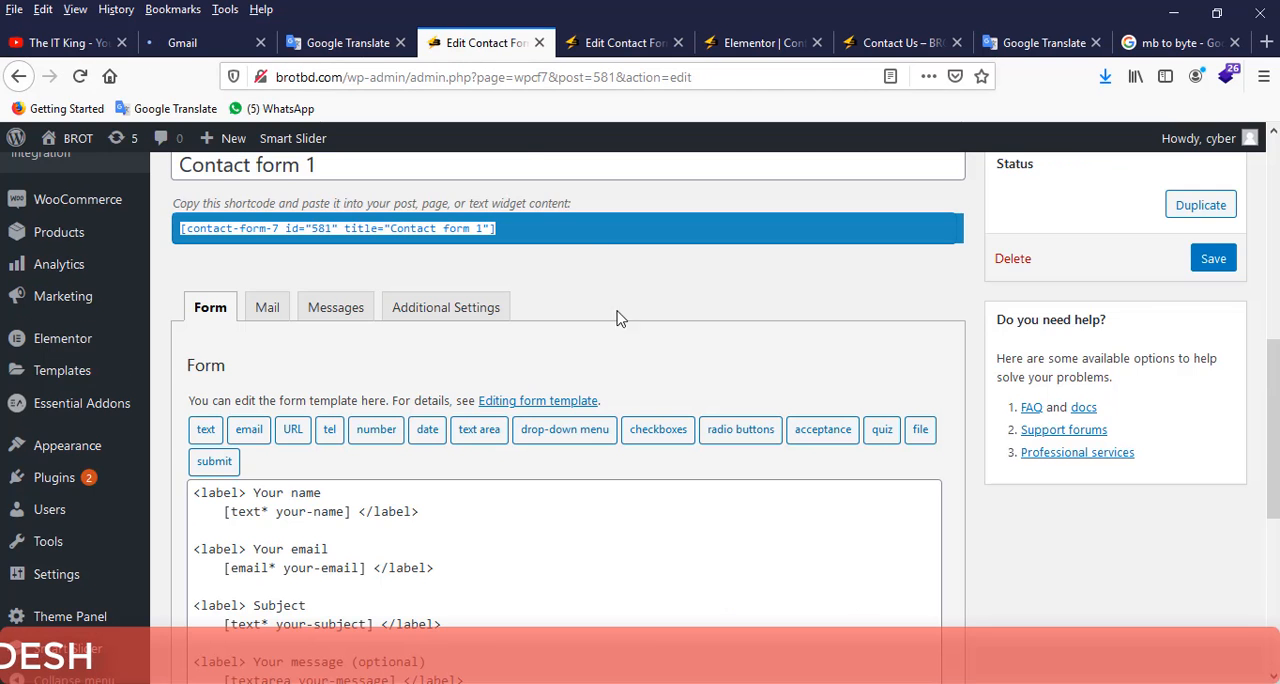
scroll(617, 317, down, 3)
scroll(450, 290, up, 1)
click(265, 211)
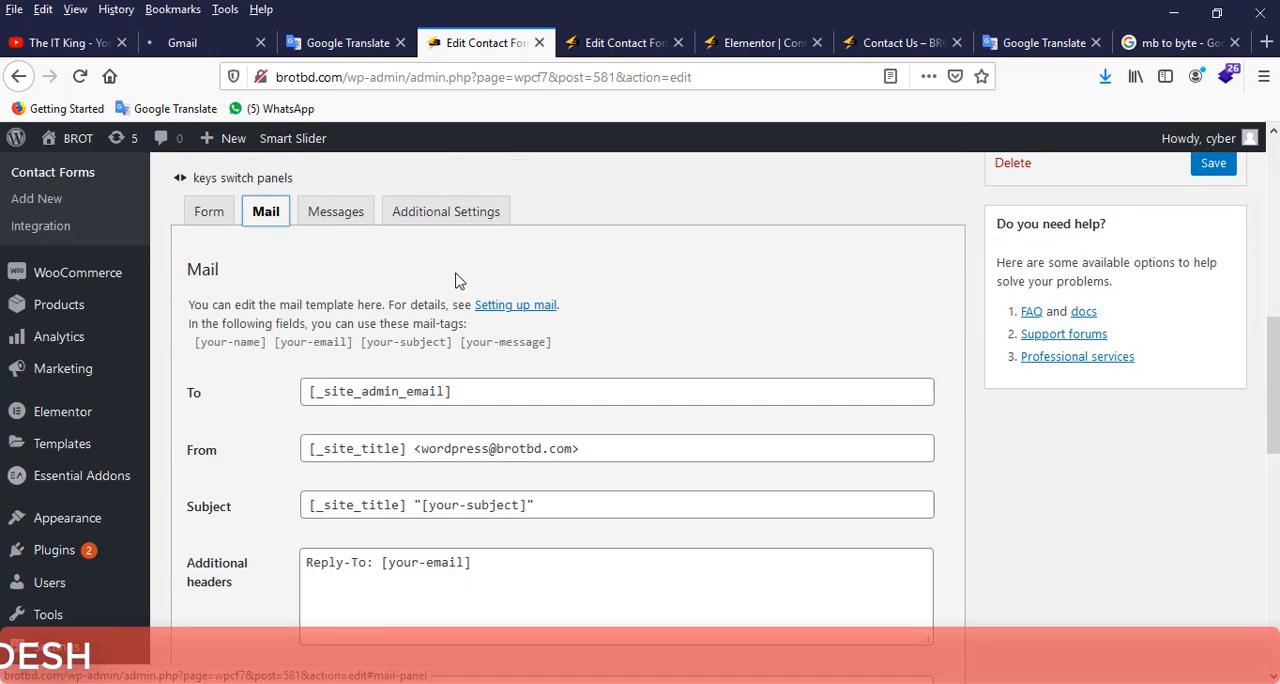
Copy the recipient e-mail address from the To field in the Test form's mail settings.
click(643, 40)
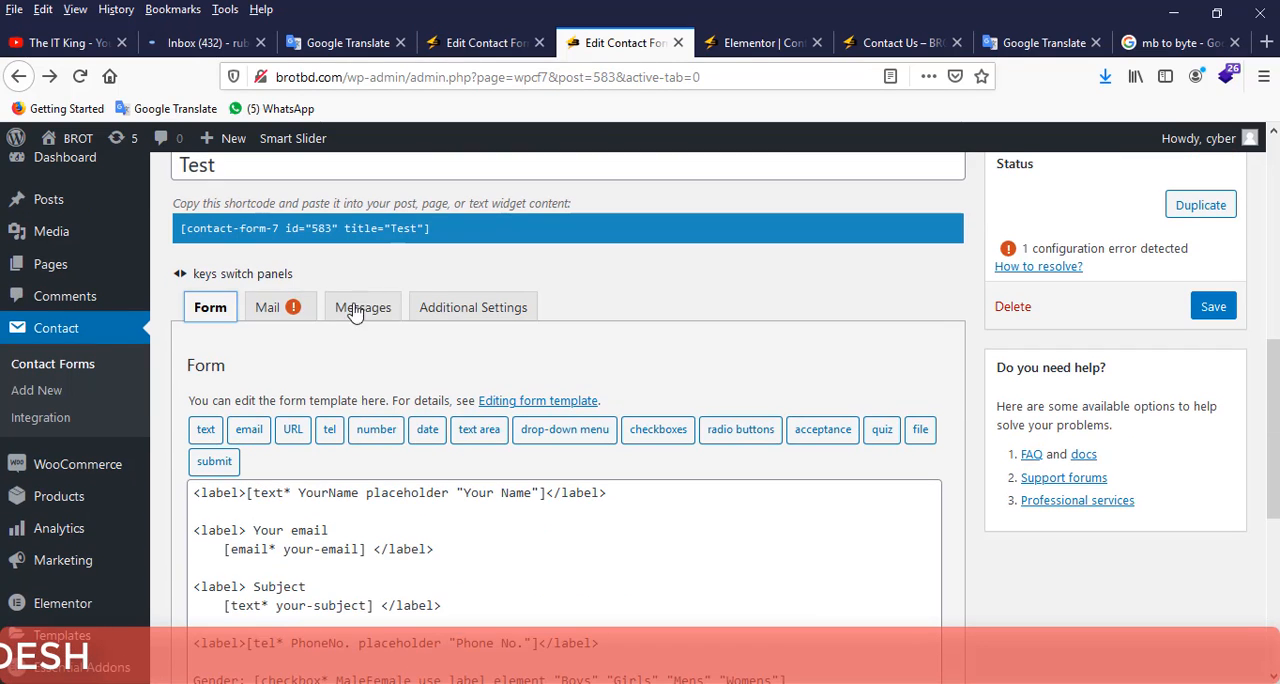
click(268, 307)
scroll(490, 420, down, 2)
click(463, 313)
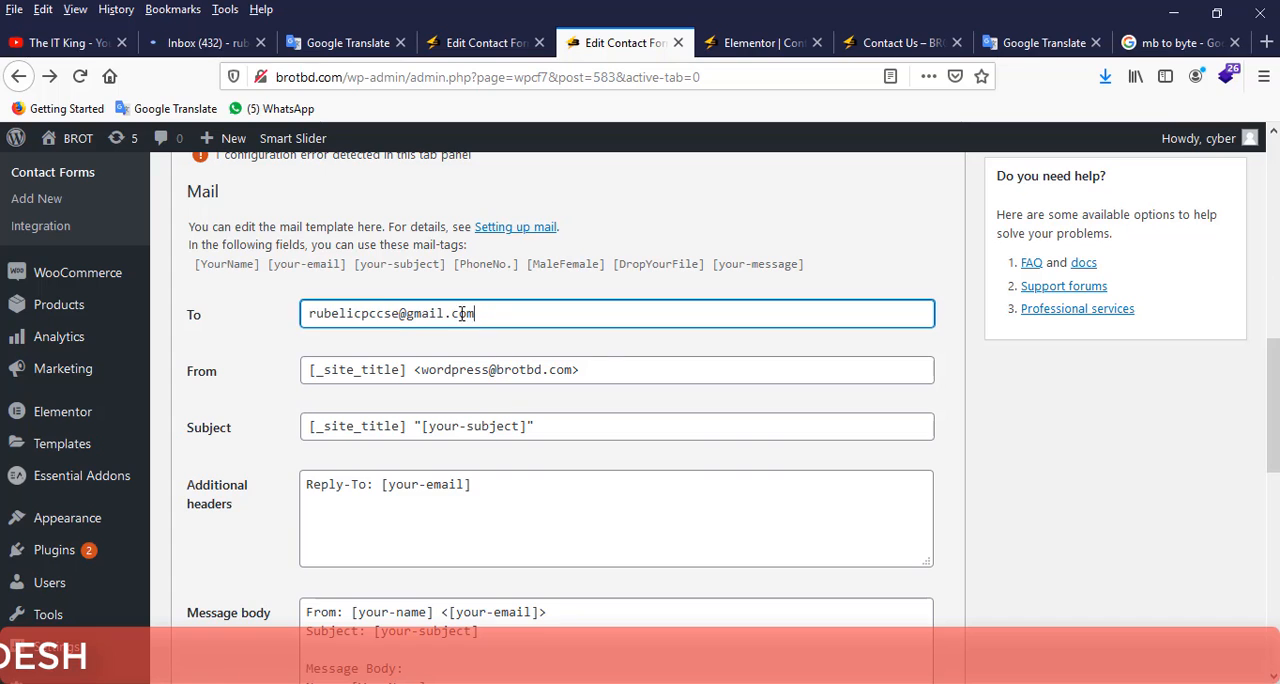
triple_click(463, 313)
right_click(348, 314)
click(390, 371)
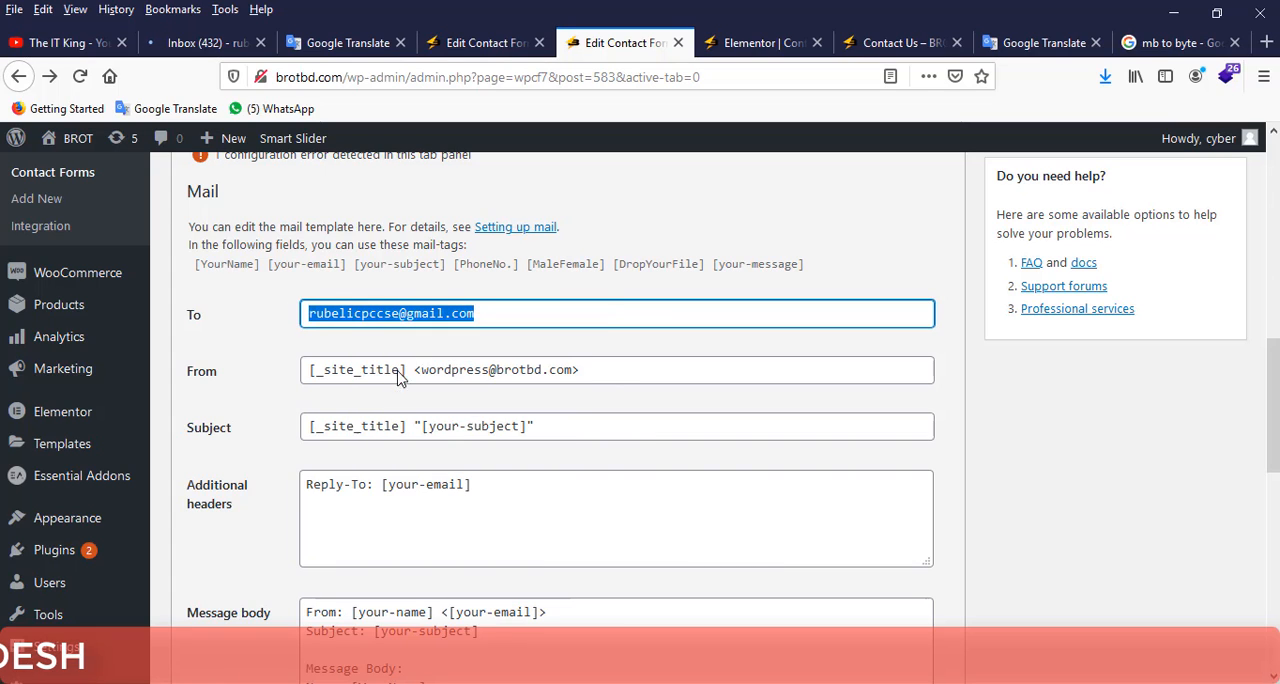
Replace the To recipient of Contact form 1 with the copied e-mail address and save the form.
click(490, 45)
drag(483, 395, 263, 393)
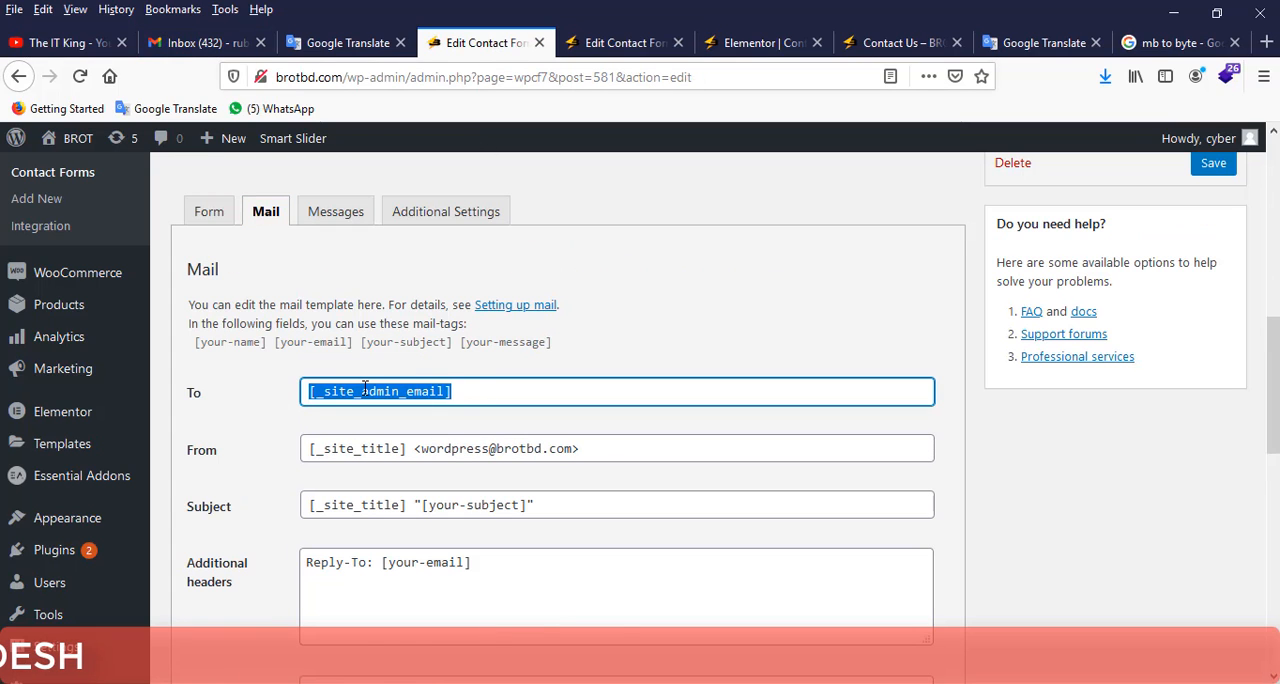
right_click(313, 393)
click(350, 466)
scroll(1020, 414, up, 5)
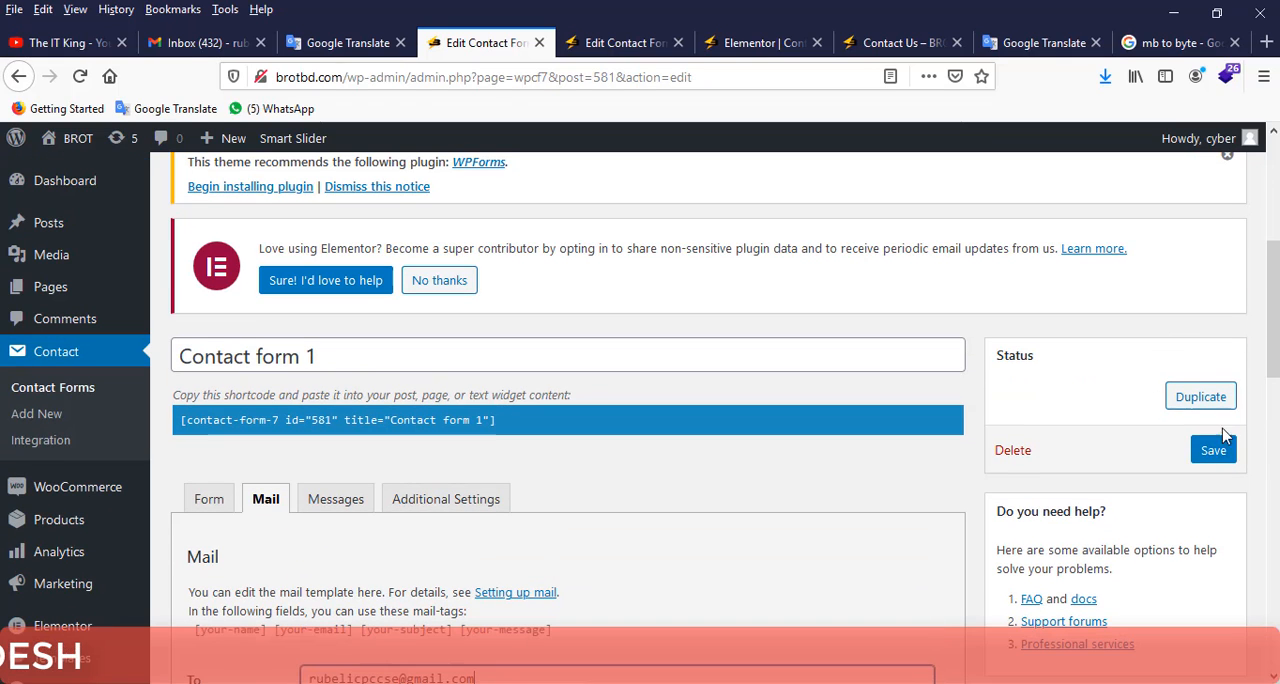
click(1213, 450)
scroll(1097, 328, down, 1)
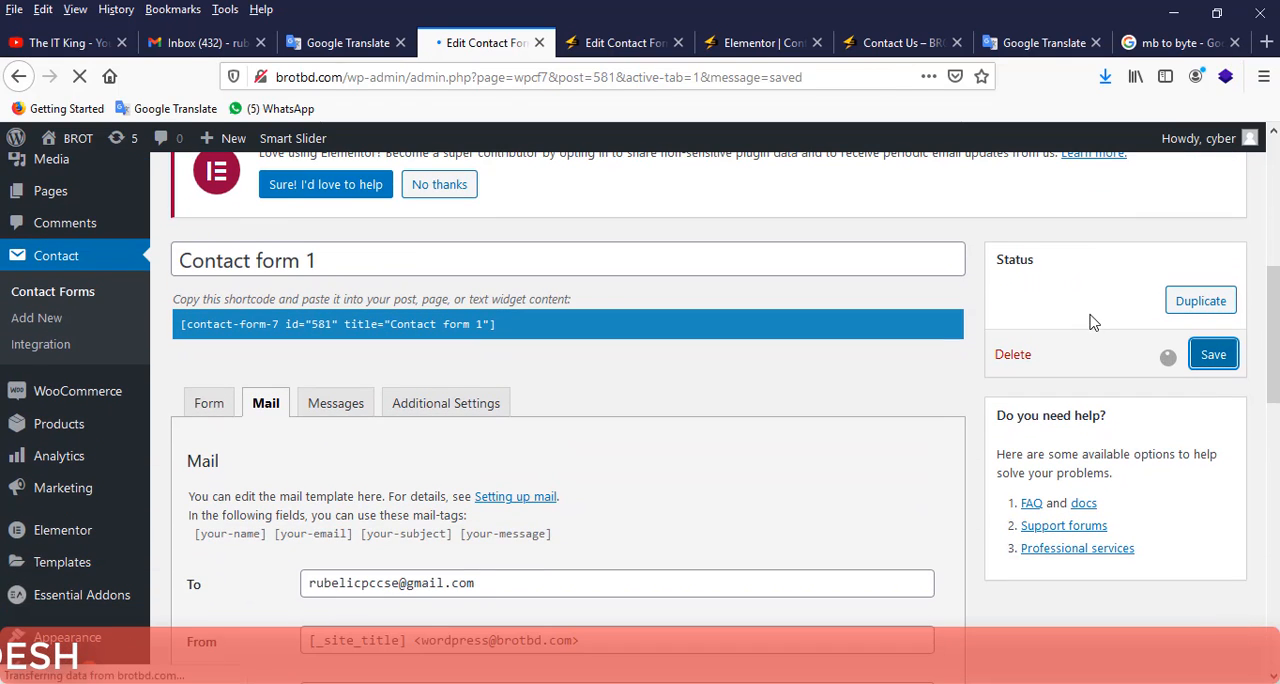
scroll(1010, 315, down, 2)
scroll(856, 315, down, 5)
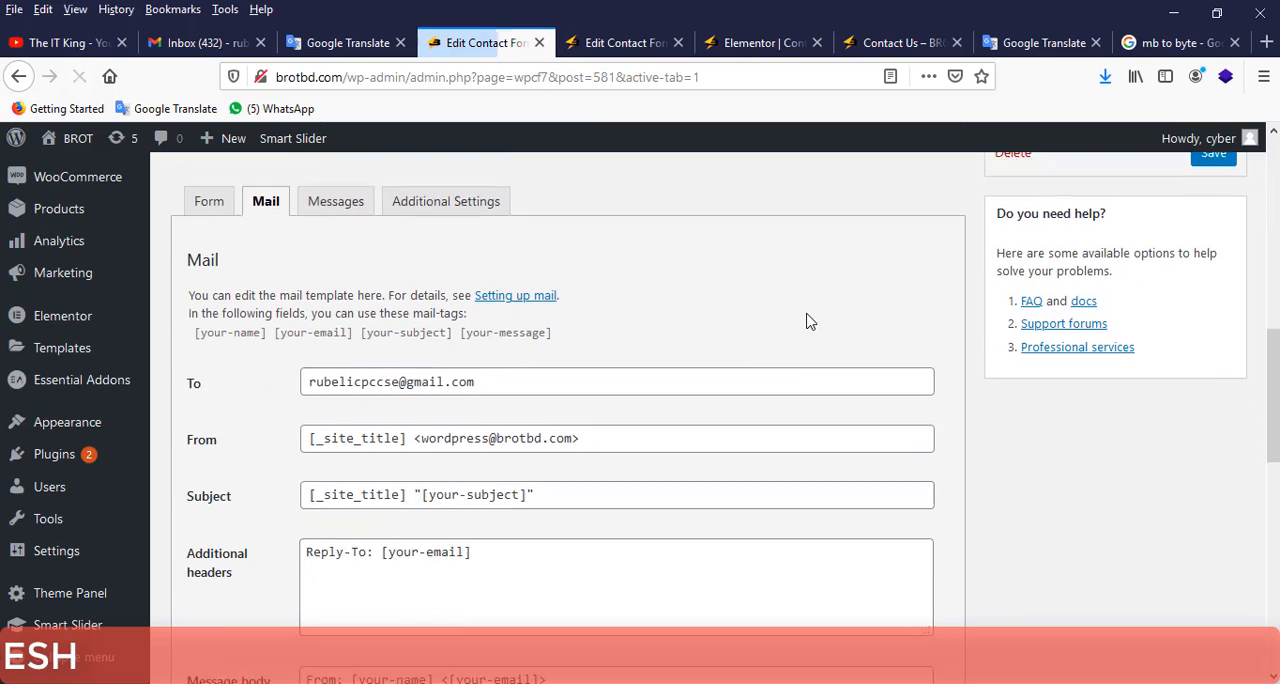
Reload the Contact Us page preview and check the filled-in name and e-mail fields of the Get a Quote form.
scroll(780, 314, up, 2)
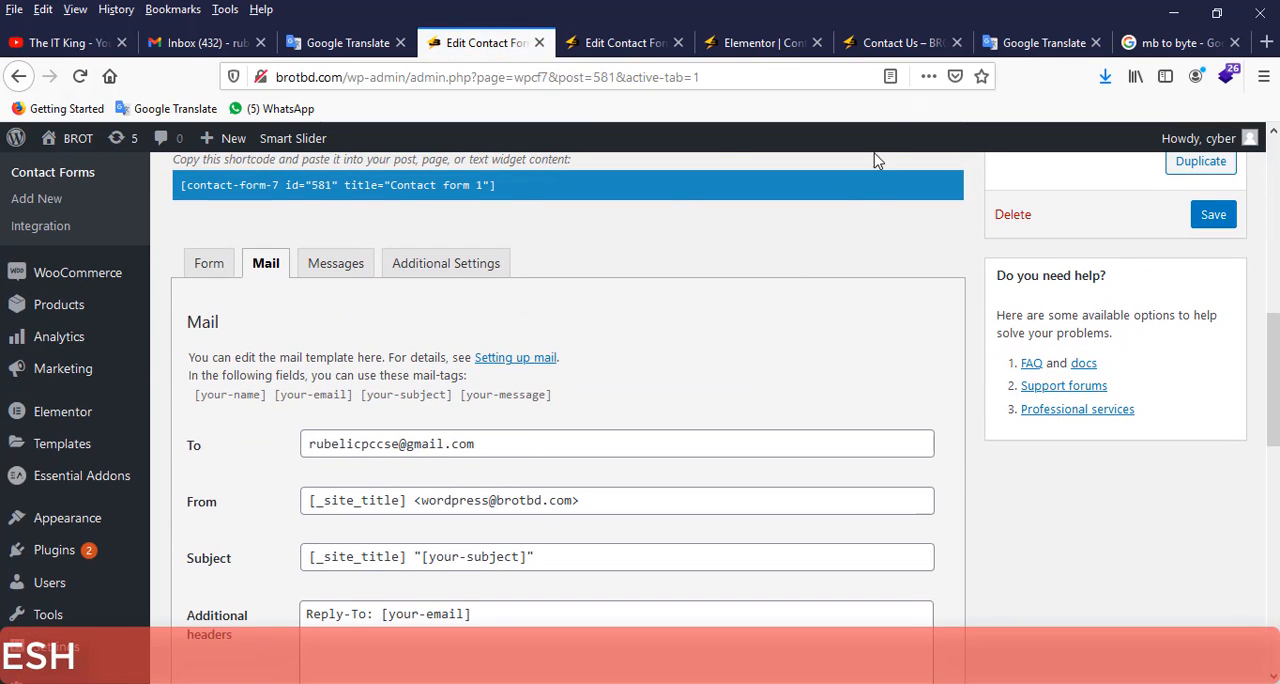
click(885, 43)
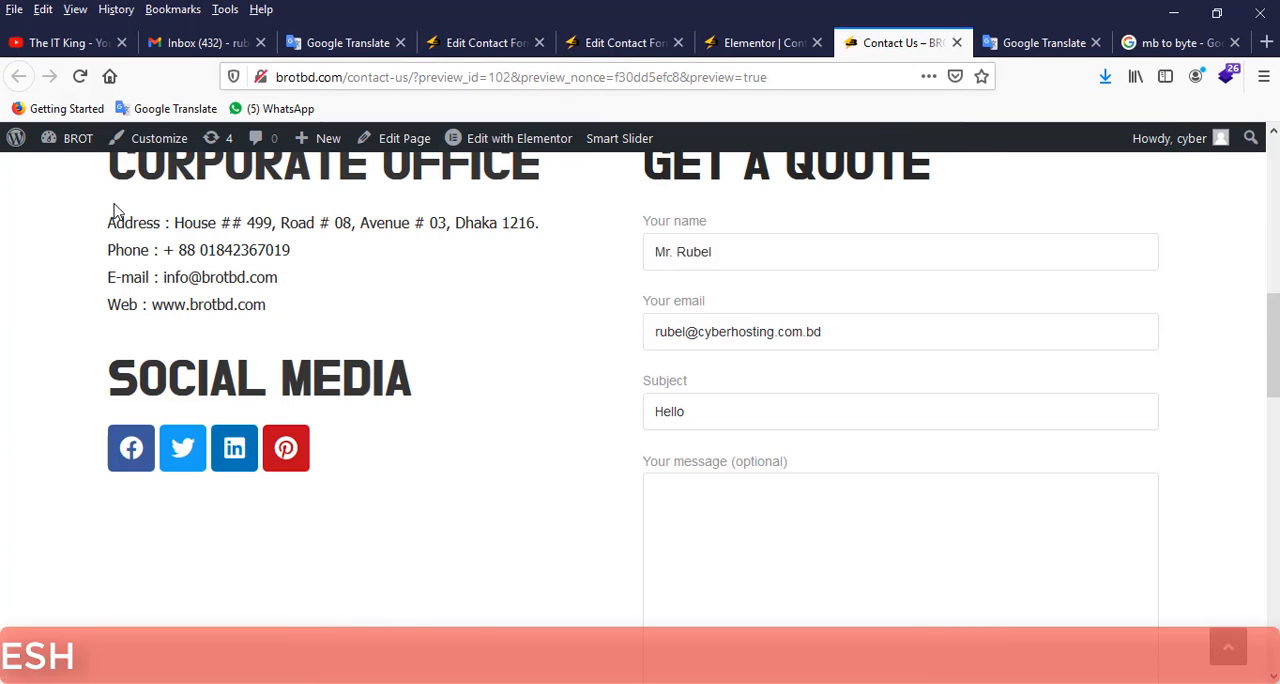
click(80, 77)
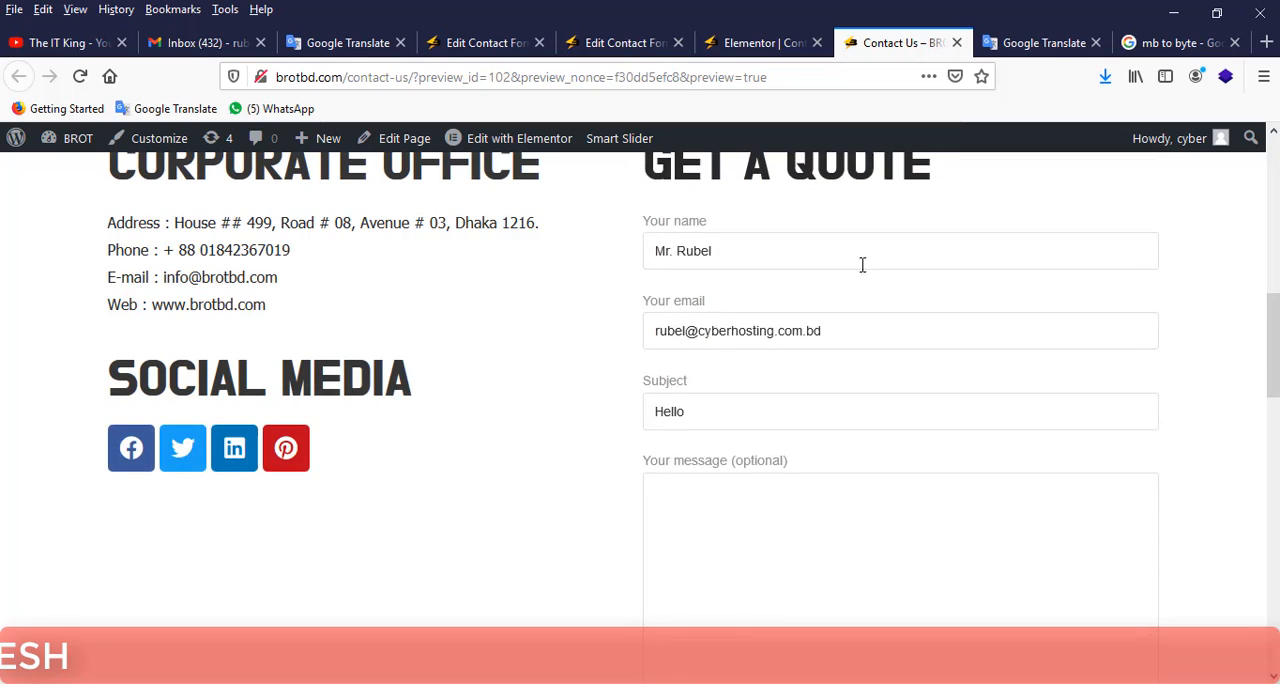
triple_click(716, 343)
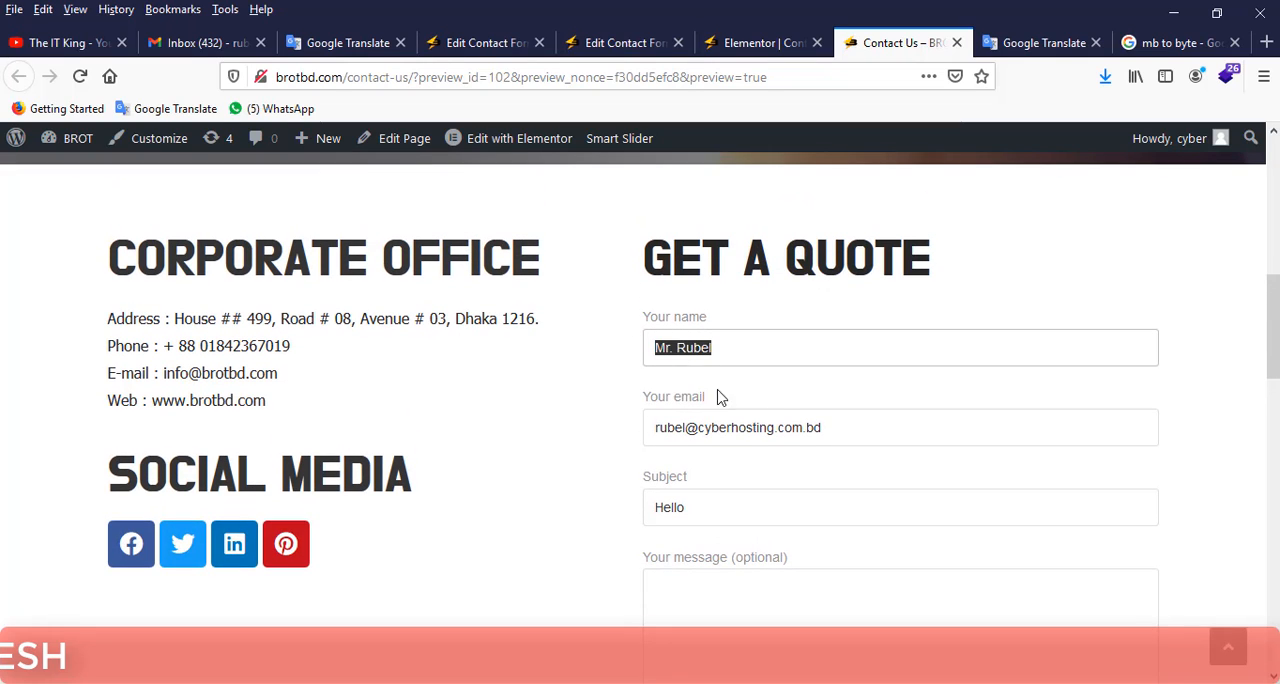
drag(842, 427, 623, 421)
scroll(703, 424, down, 2)
scroll(650, 430, down, 1)
Enter "This is a test message." as the message in the Get a Quote form and submit it.
click(712, 441)
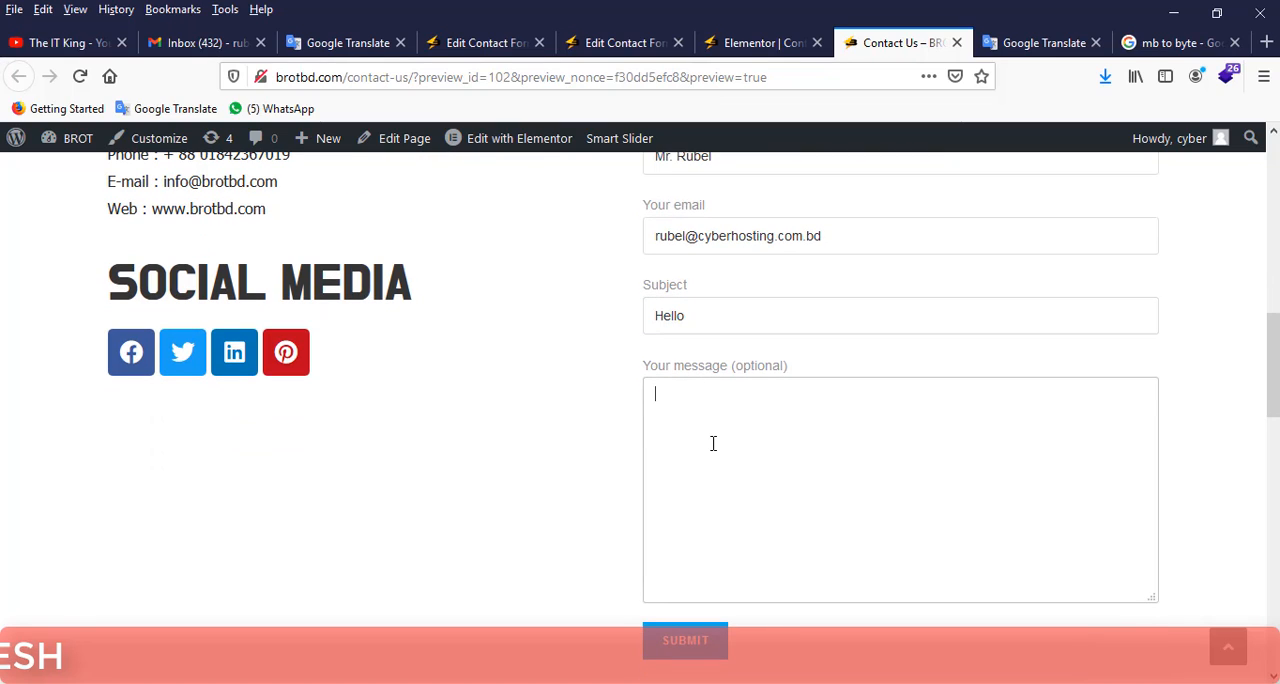
text(This)
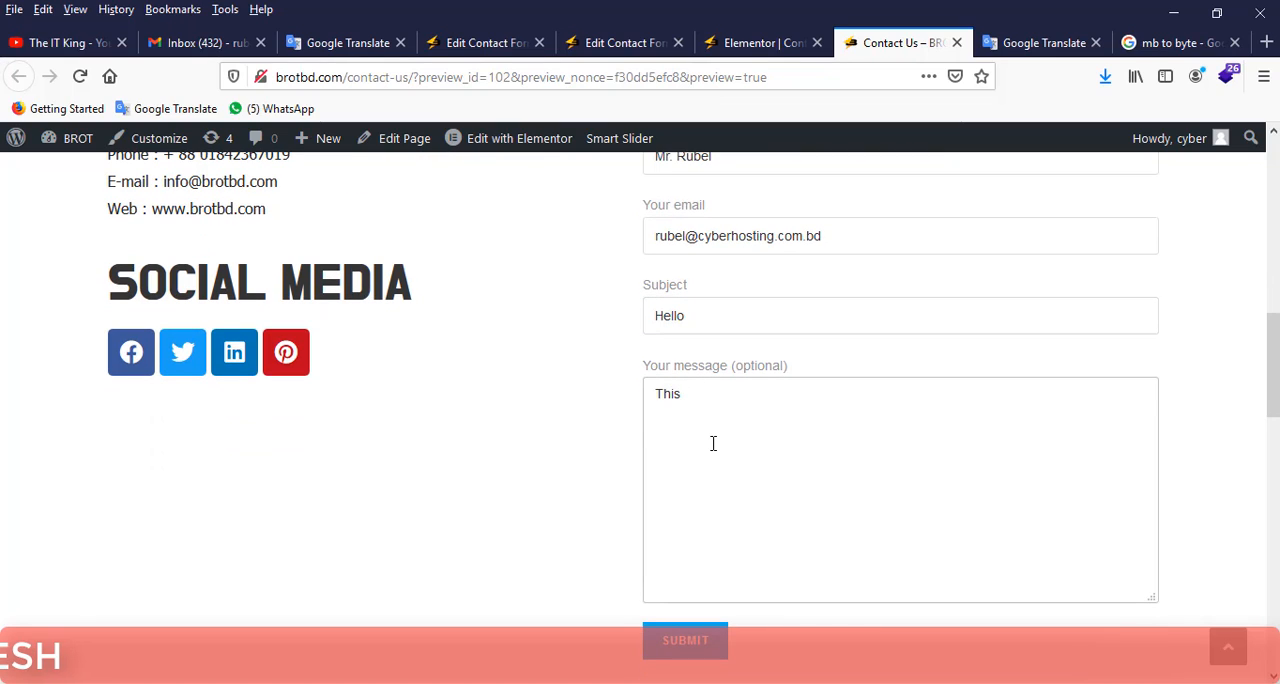
text( is a test message...)
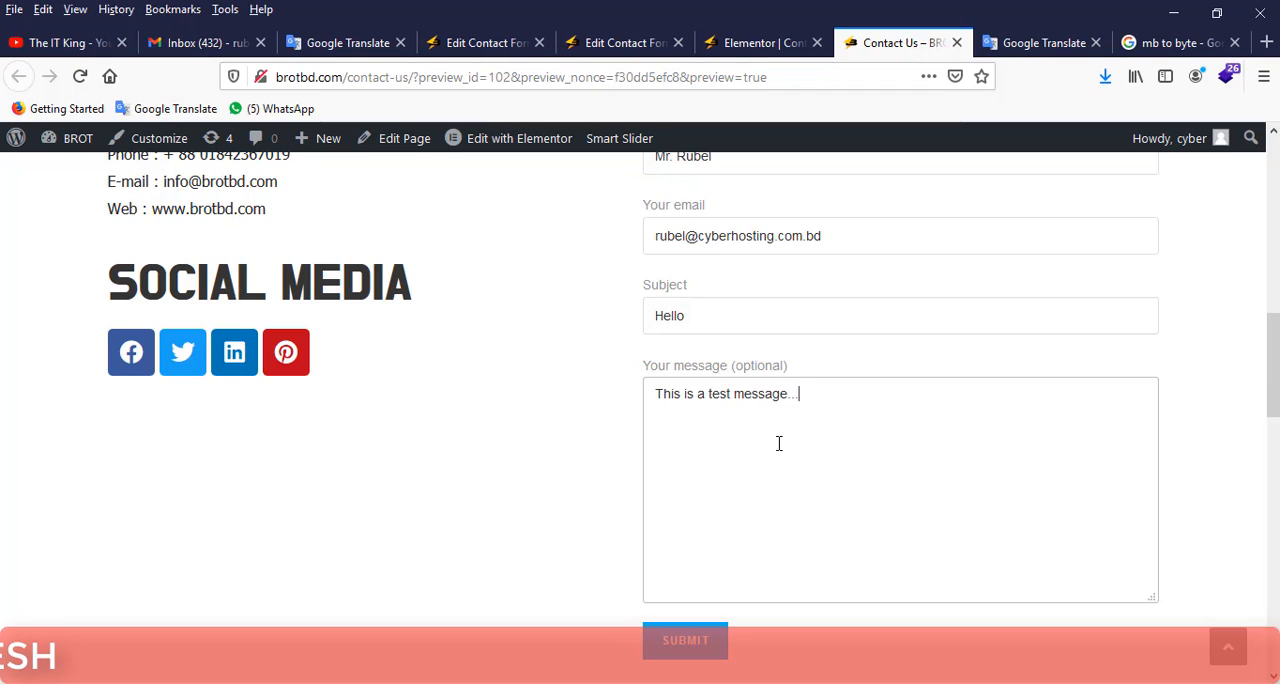
key(BackSpace)
key(BackSpace)
key(BackSpace)
text(.)
scroll(600, 522, down, 2)
click(678, 552)
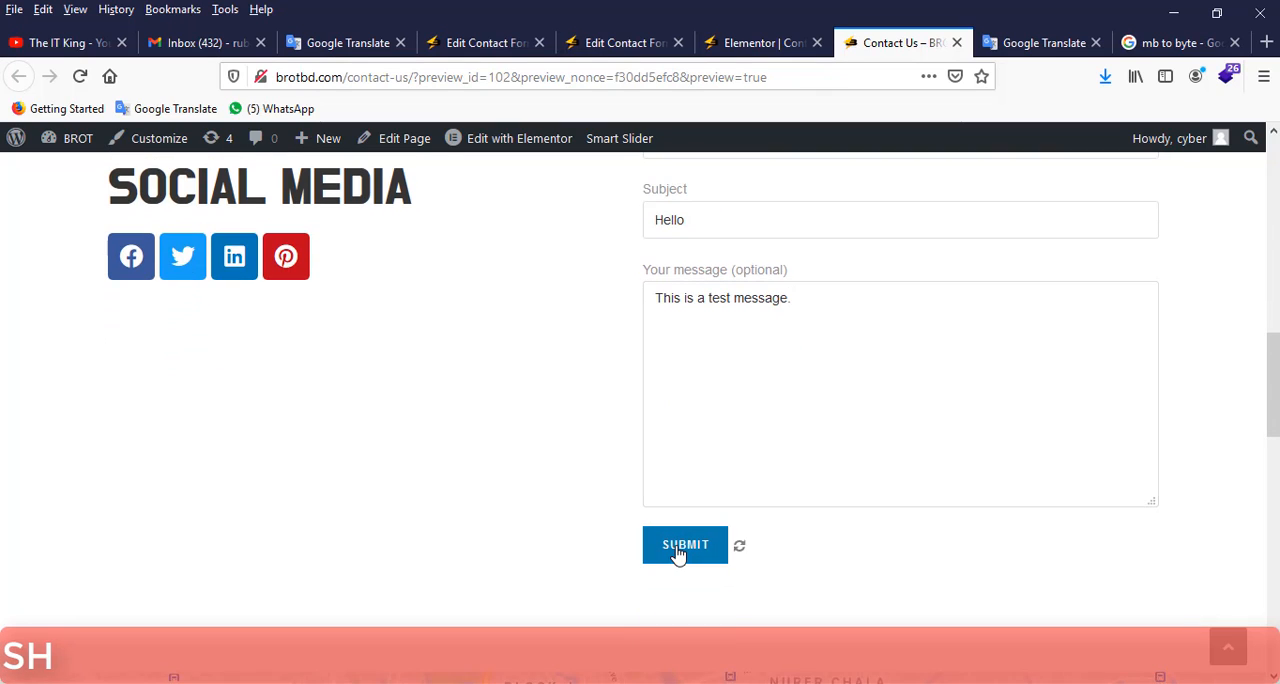
Read the submission response below the contact form, and reload the Gmail inbox.
scroll(678, 552, down, 2)
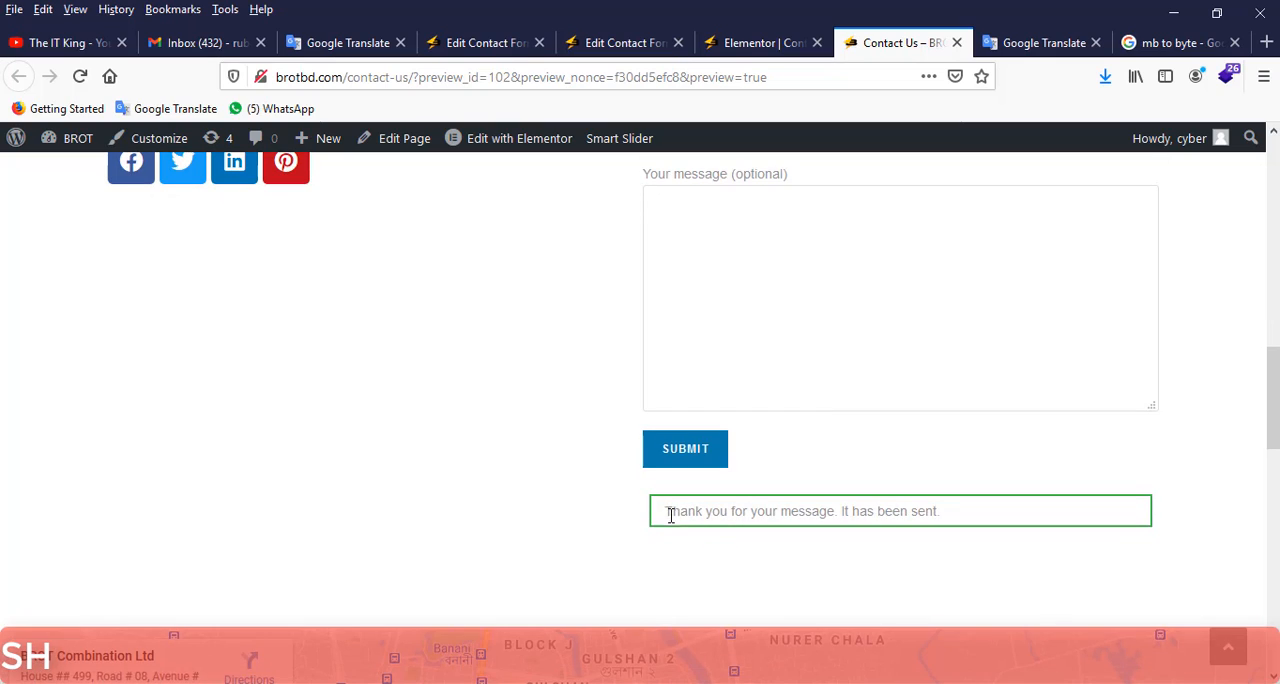
drag(665, 513, 838, 512)
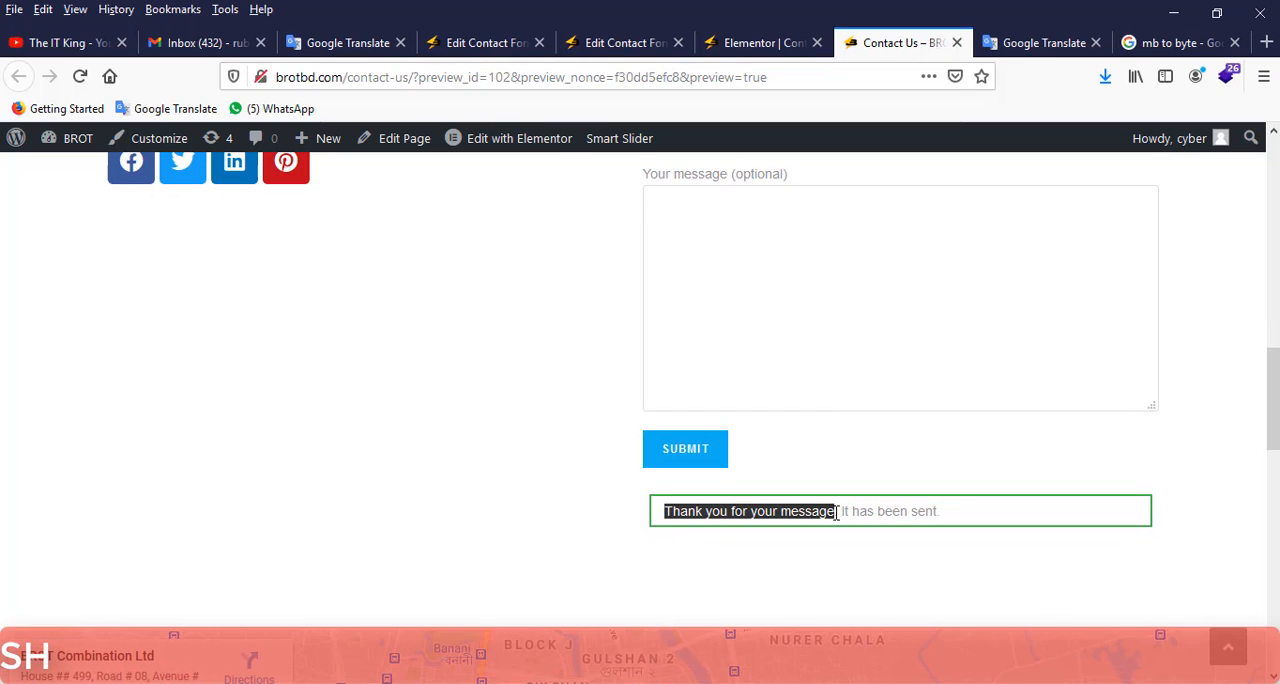
drag(950, 513, 846, 512)
scroll(563, 351, up, 6)
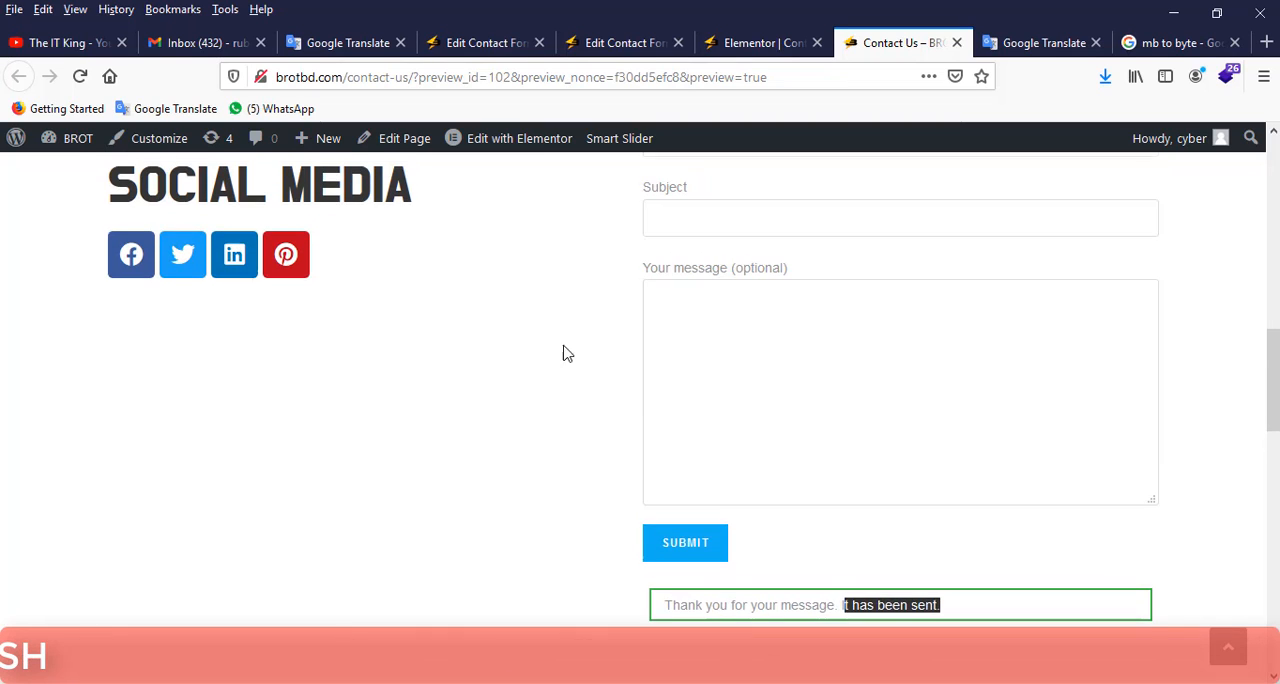
scroll(662, 345, down, 6)
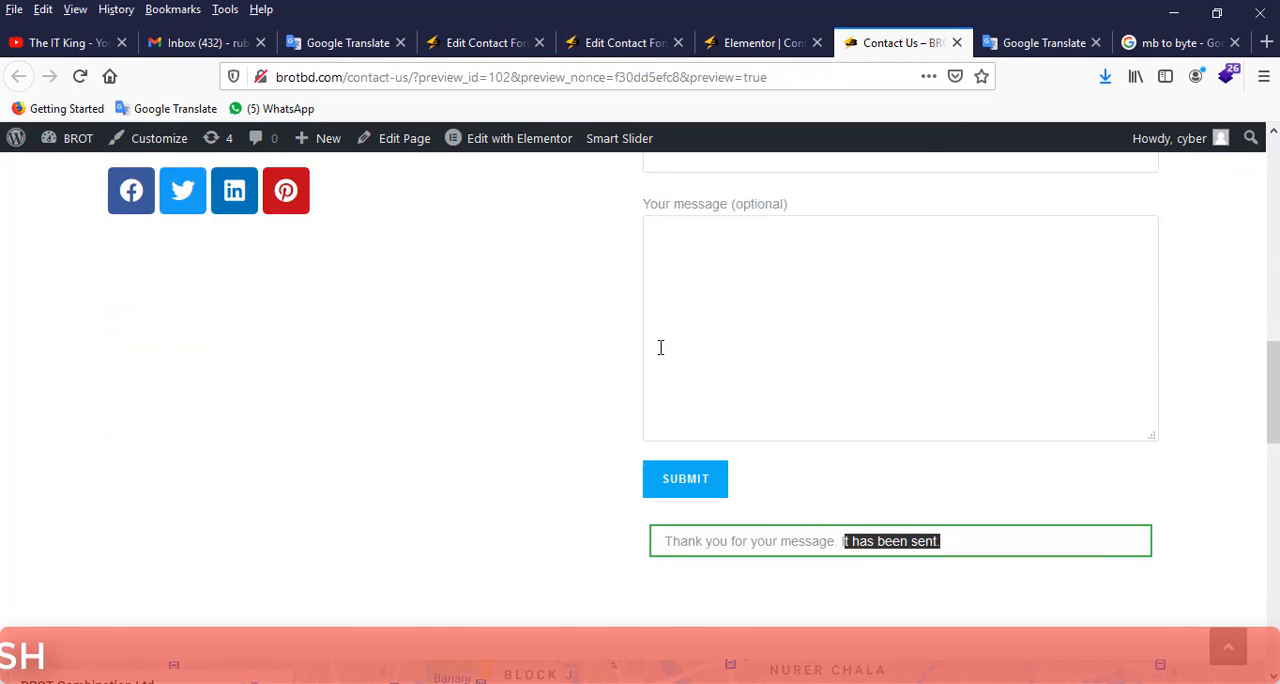
click(222, 48)
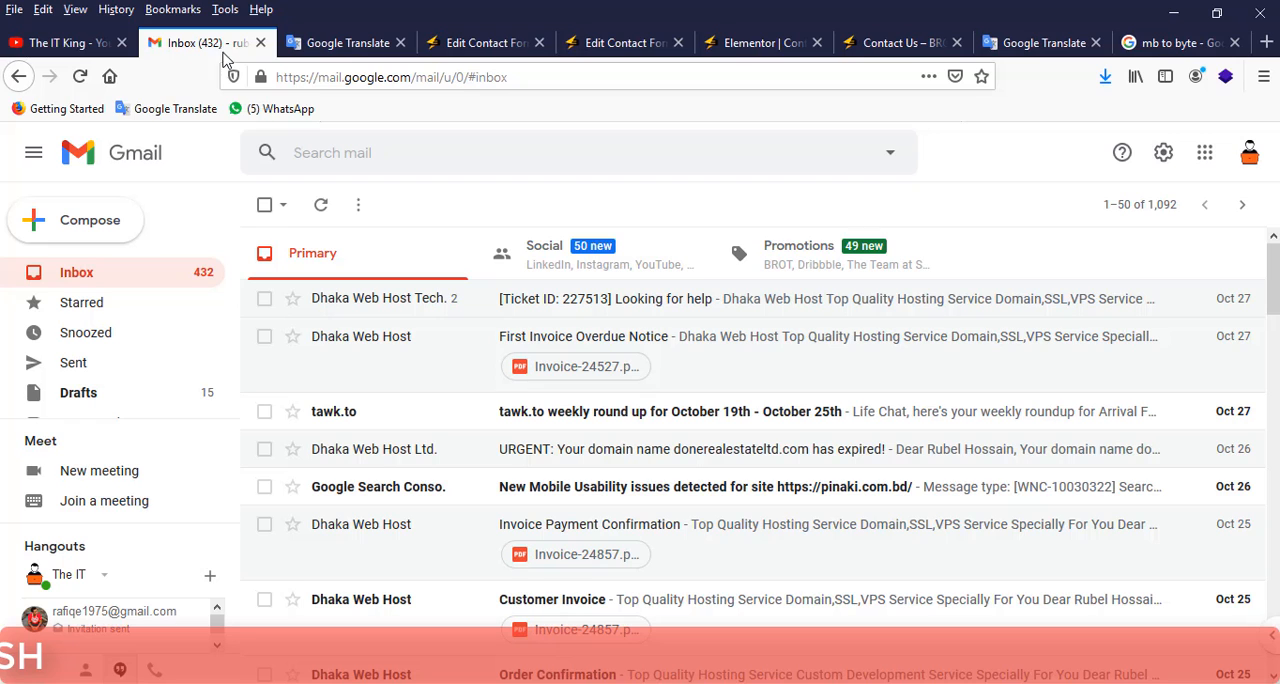
click(80, 77)
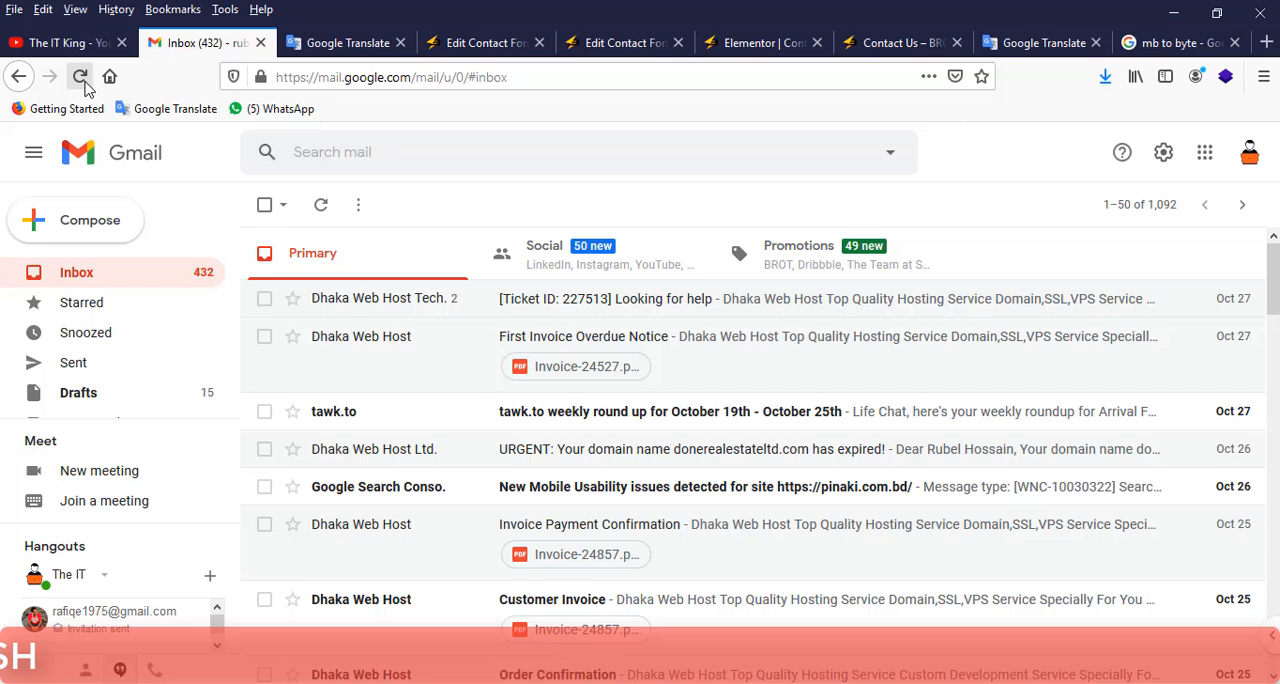
Review the messages and mail settings of Contact form 1, including its recipient, sender and message body.
click(600, 43)
click(486, 45)
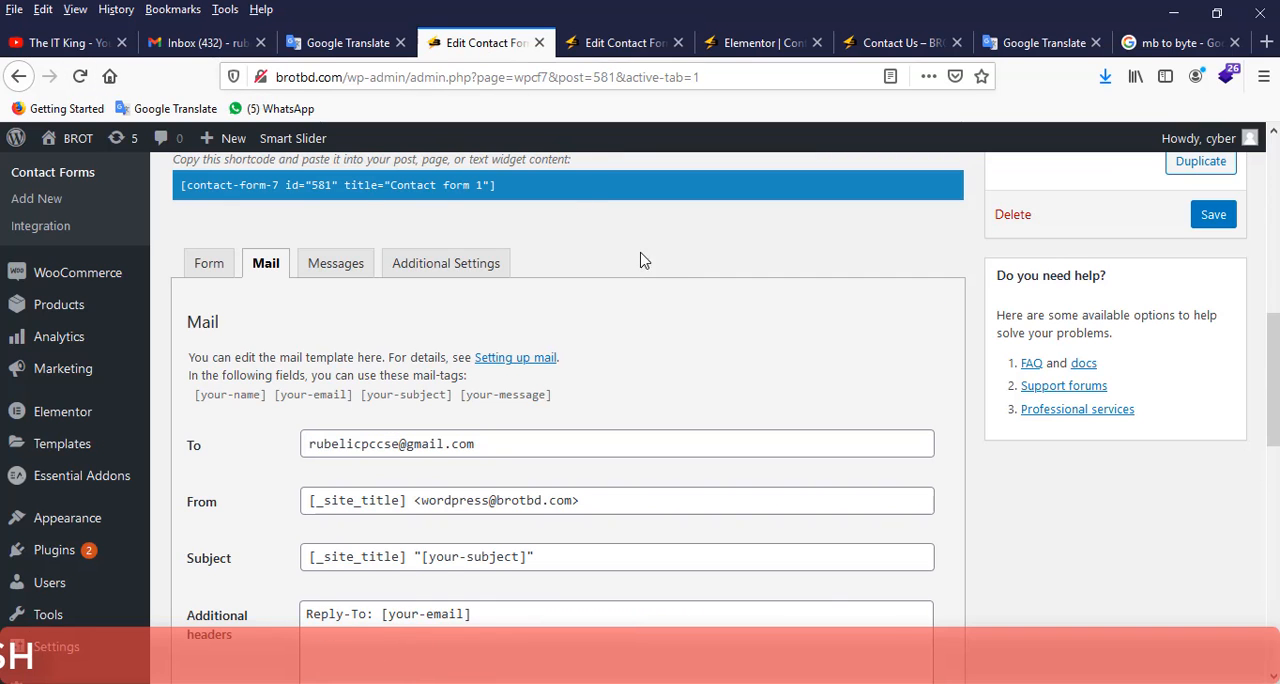
click(350, 263)
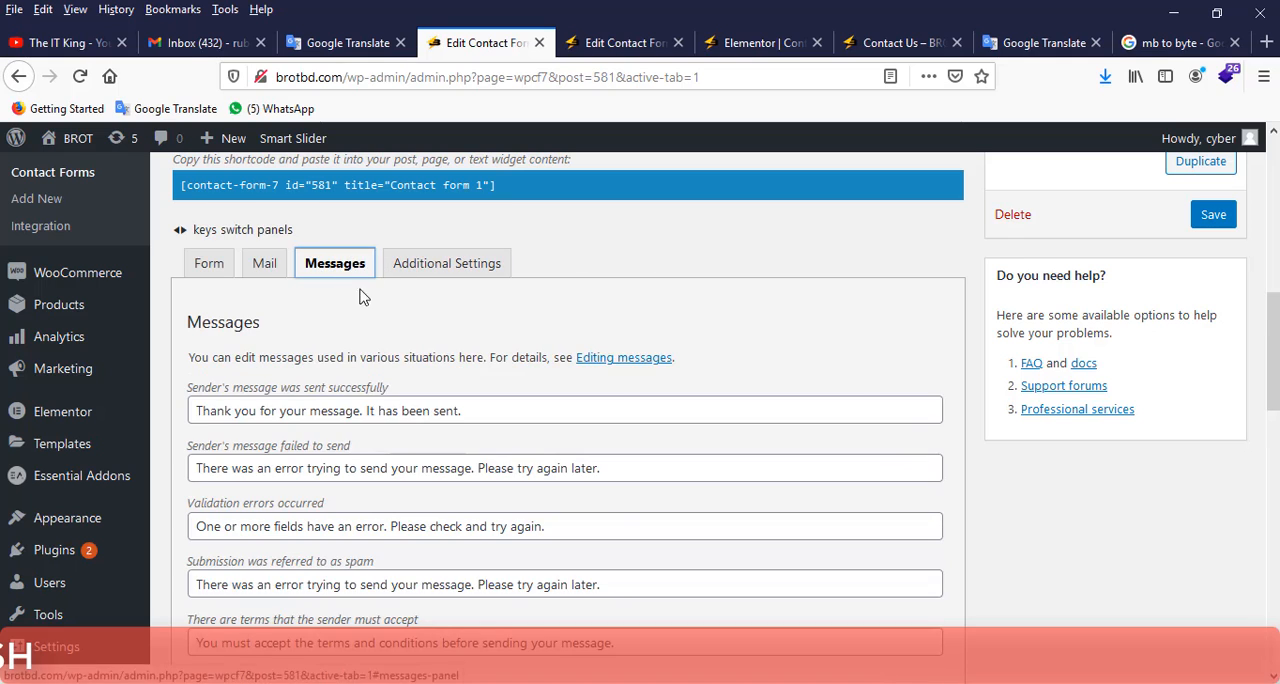
click(211, 263)
click(281, 279)
scroll(460, 315, down, 3)
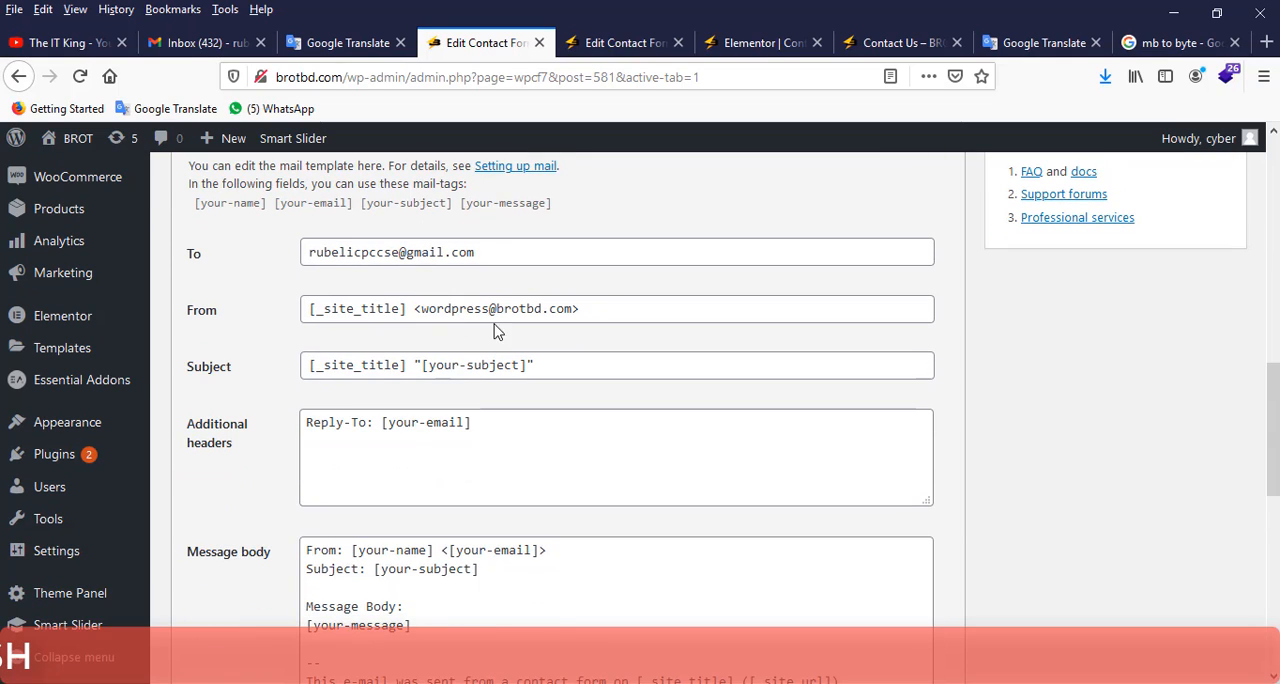
scroll(566, 325, down, 5)
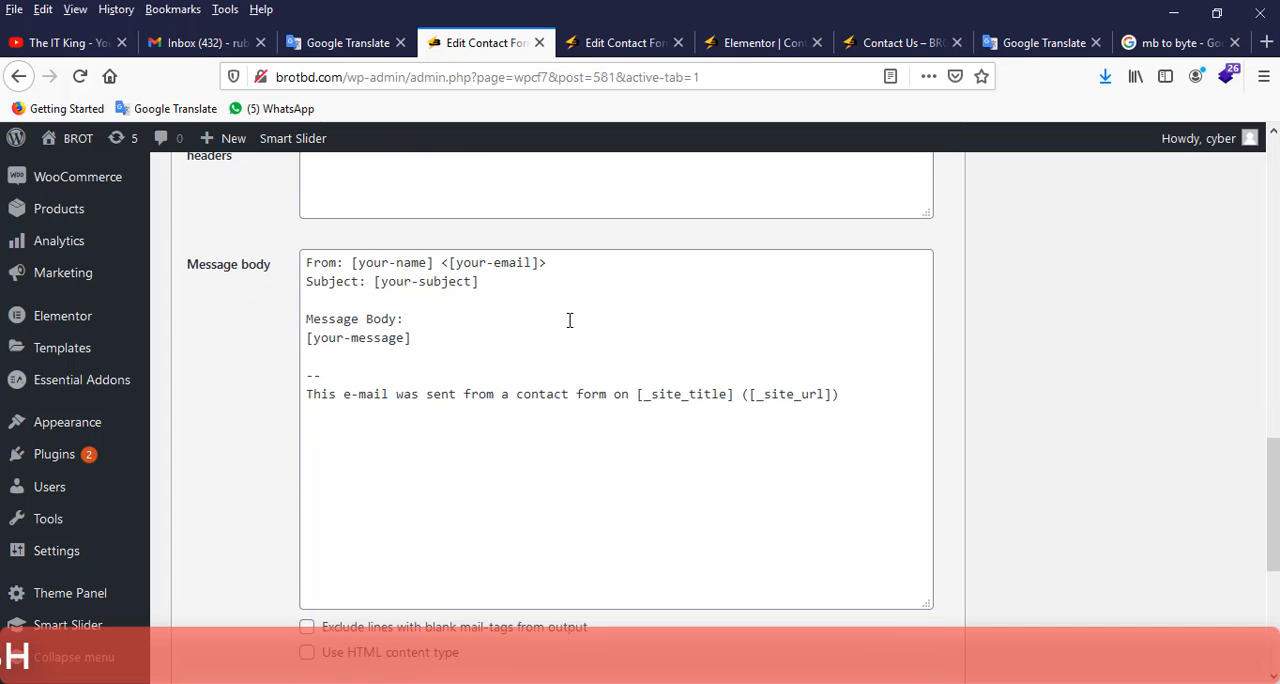
scroll(570, 322, up, 5)
scroll(567, 318, up, 5)
Expand the Gmail folder list and check the Spam folder for the test e-mail.
click(218, 35)
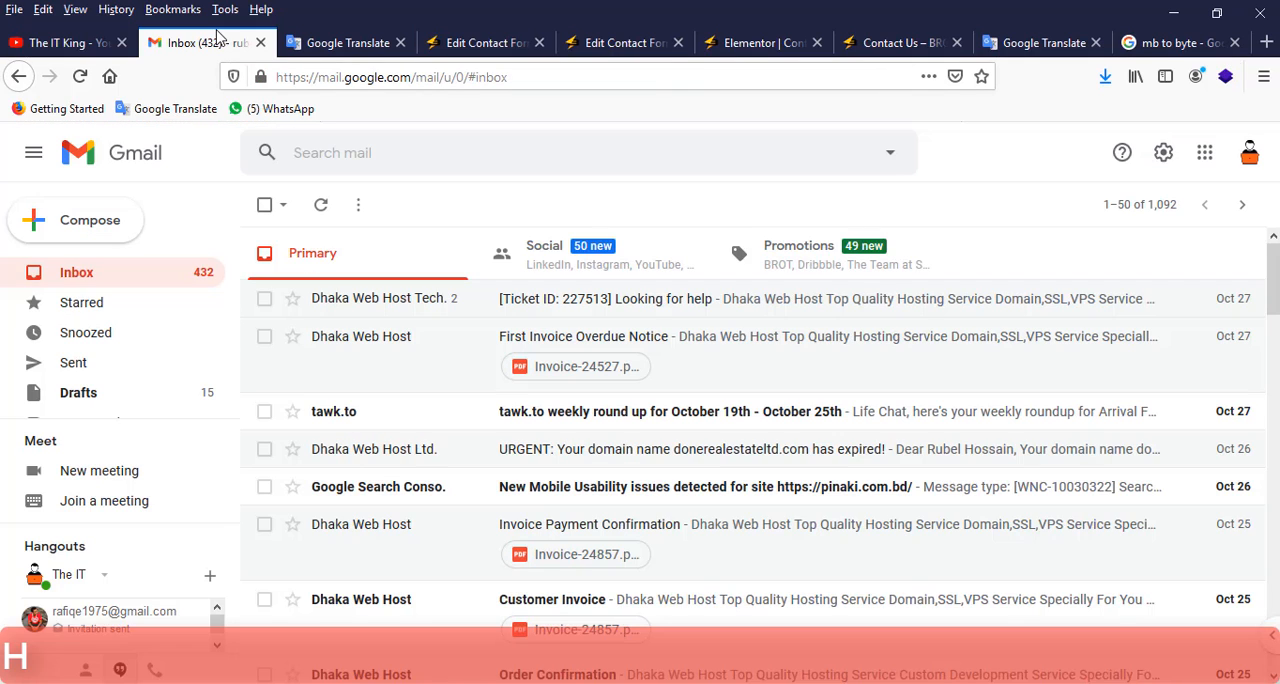
scroll(70, 370, down, 2)
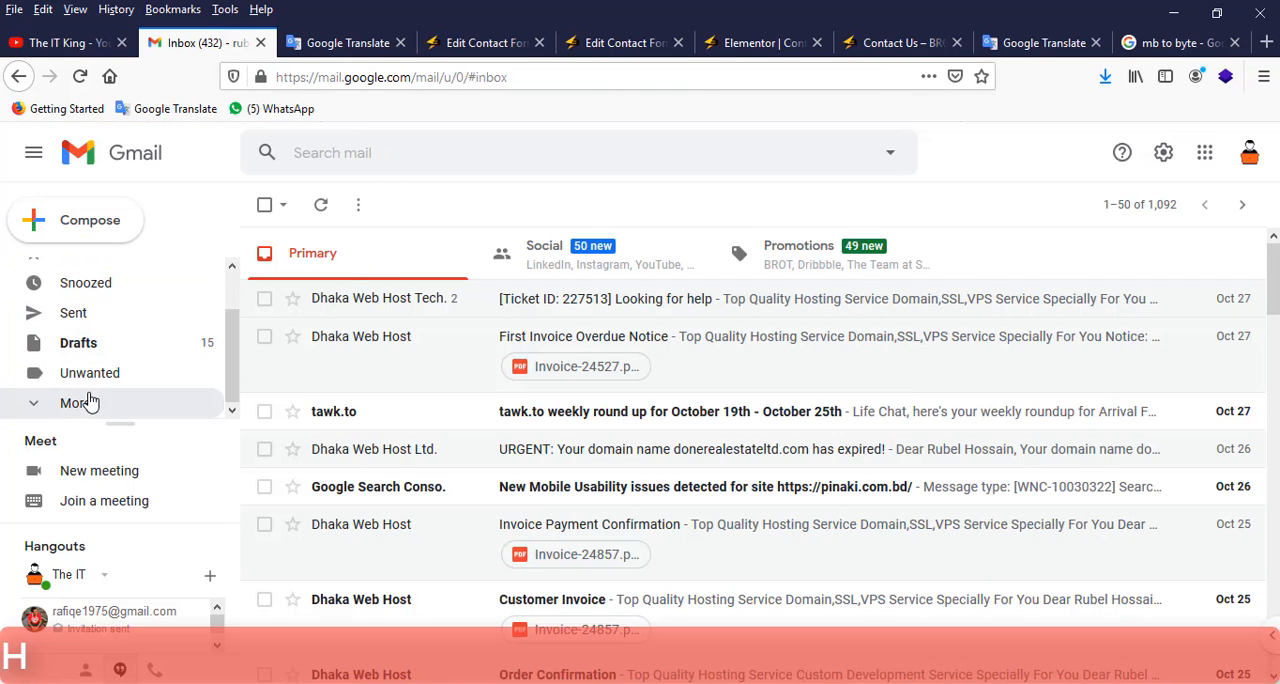
click(95, 399)
scroll(120, 380, down, 2)
click(123, 366)
scroll(125, 340, down, 3)
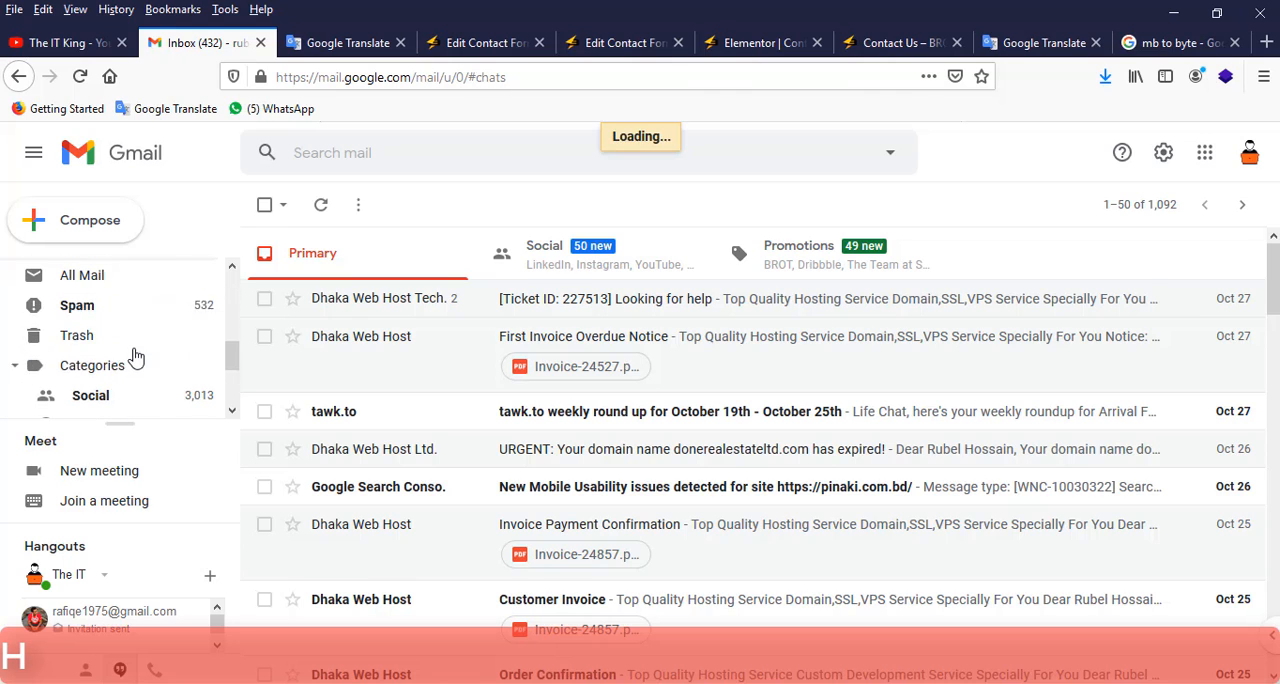
click(112, 276)
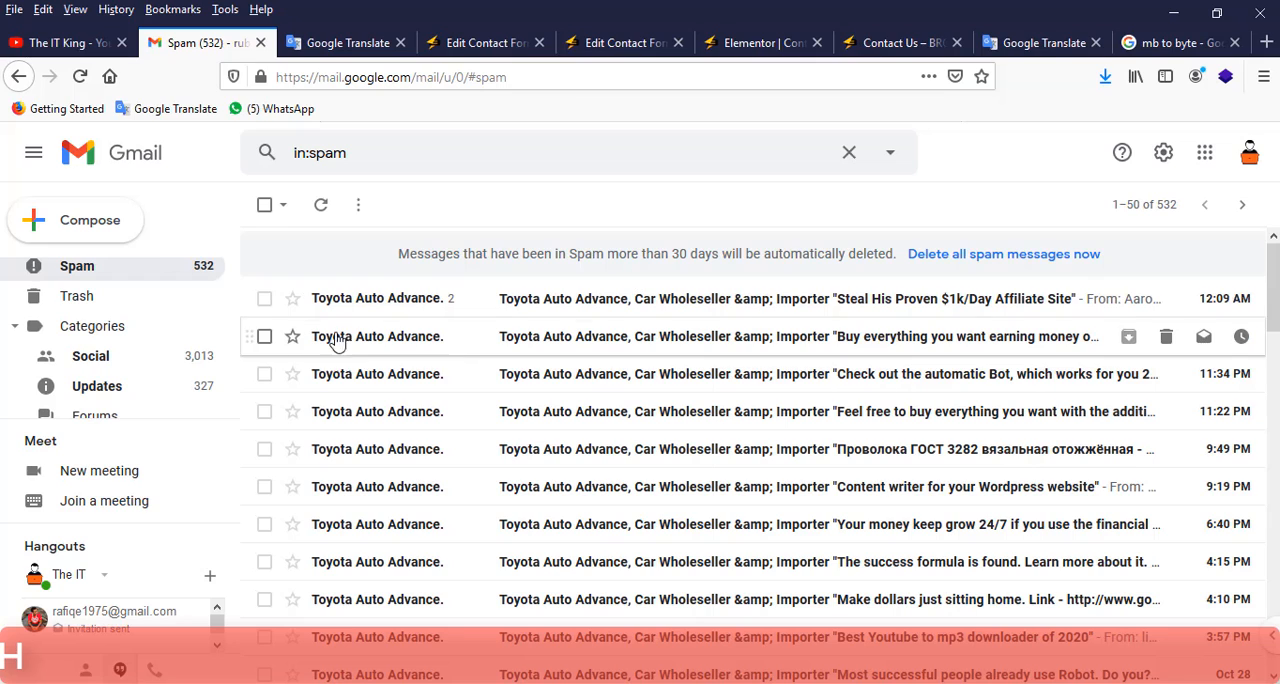
Return to the Gmail inbox, reload it and check the Social and Promotions categories for the test e-mail.
scroll(30, 325, up, 5)
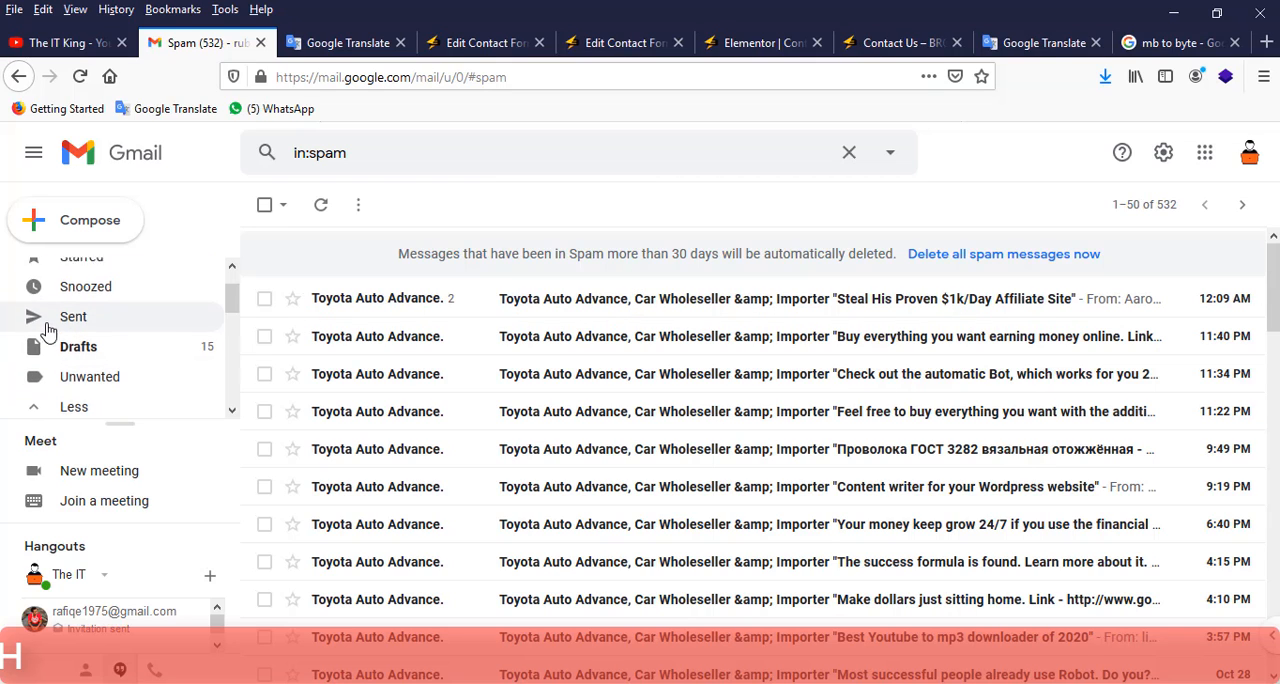
scroll(47, 330, up, 2)
click(76, 272)
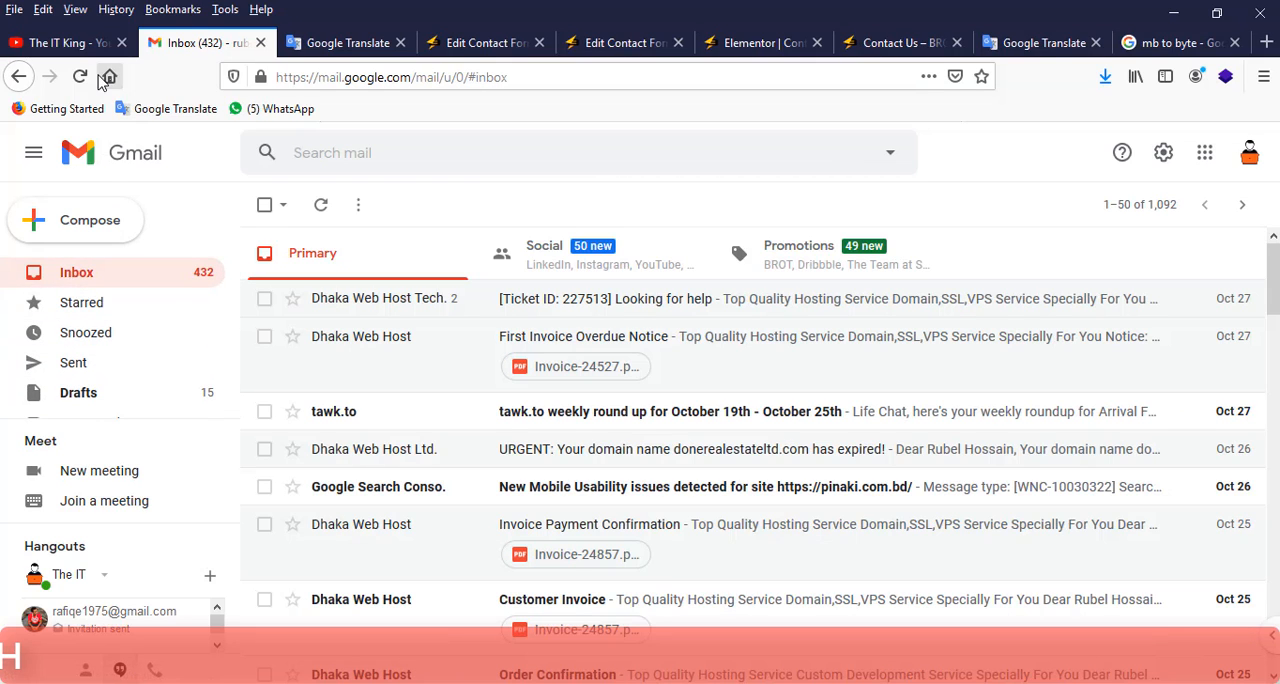
click(82, 78)
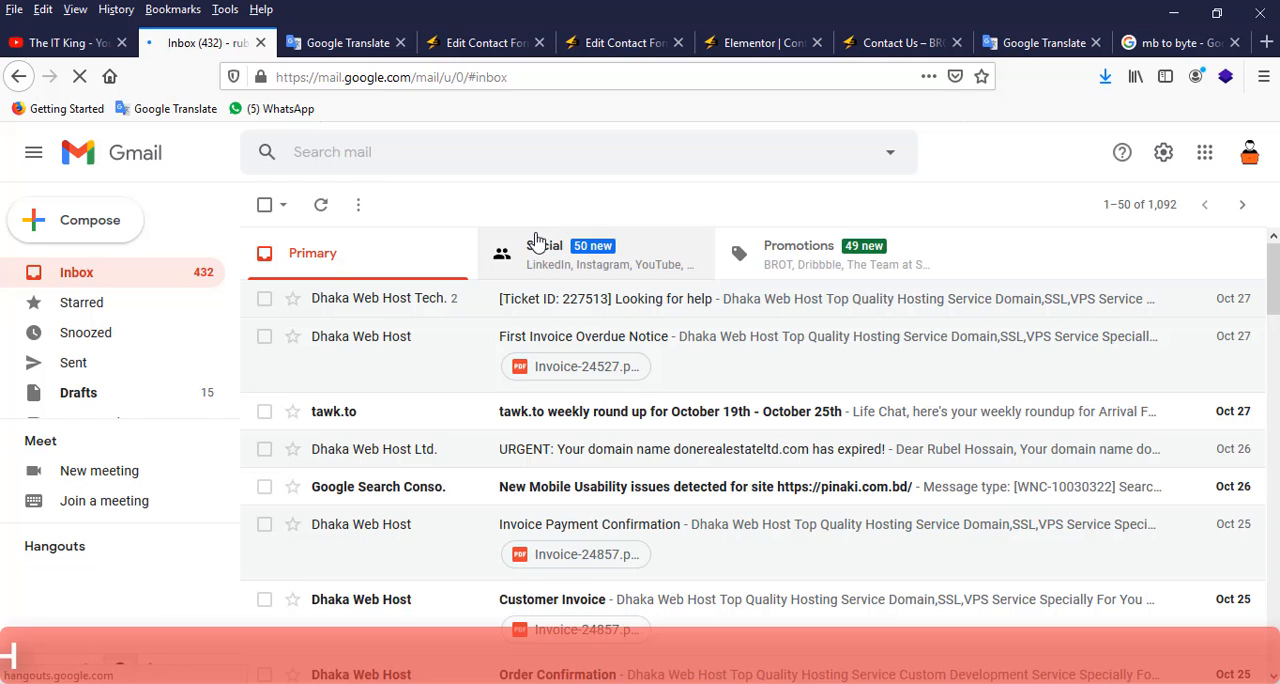
click(537, 243)
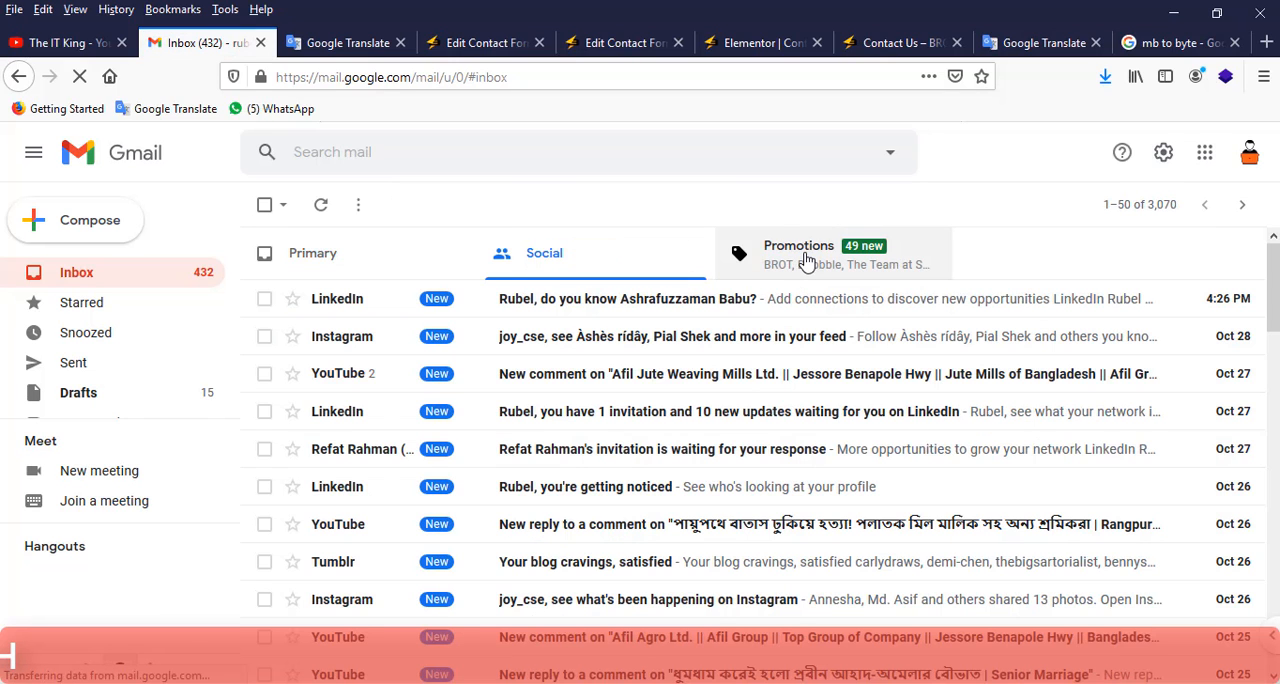
click(806, 260)
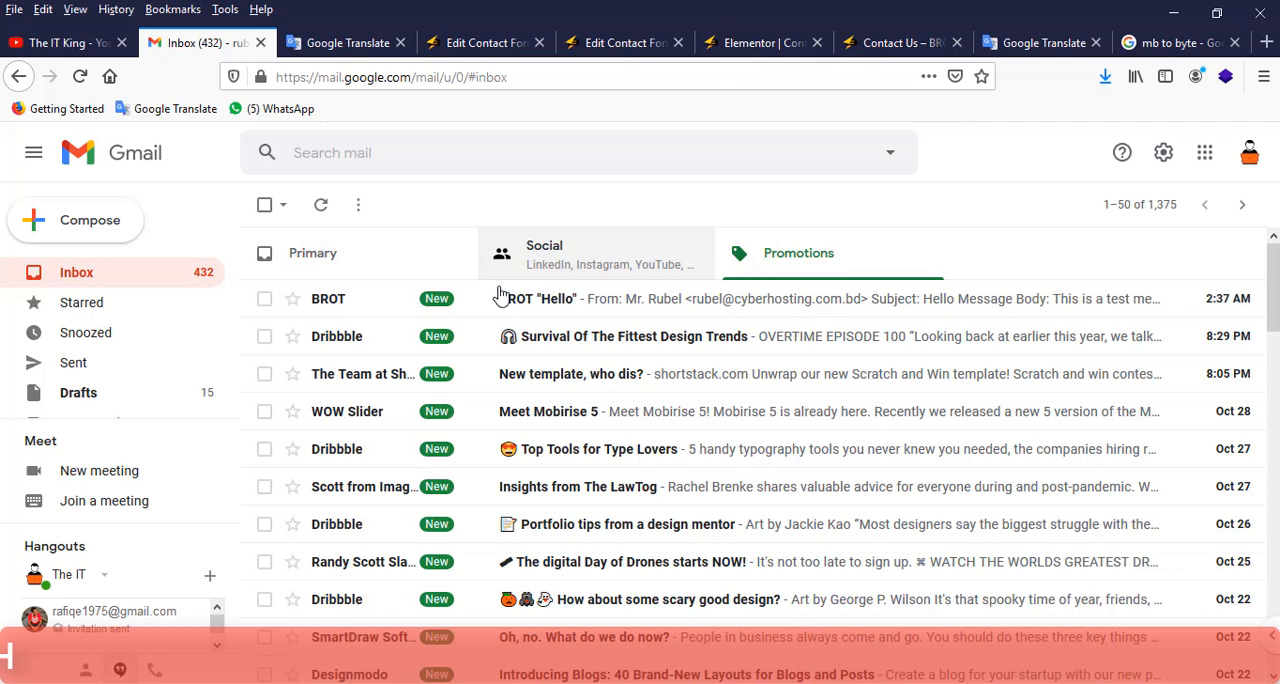
click(806, 262)
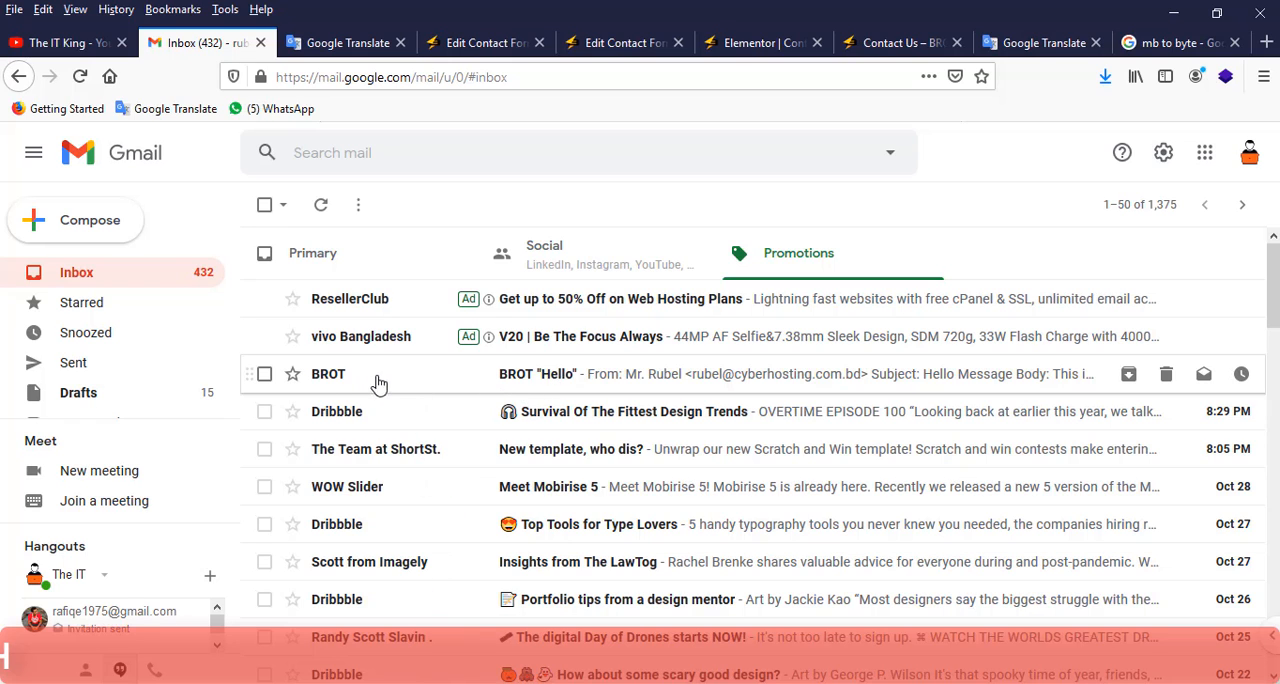
click(486, 42)
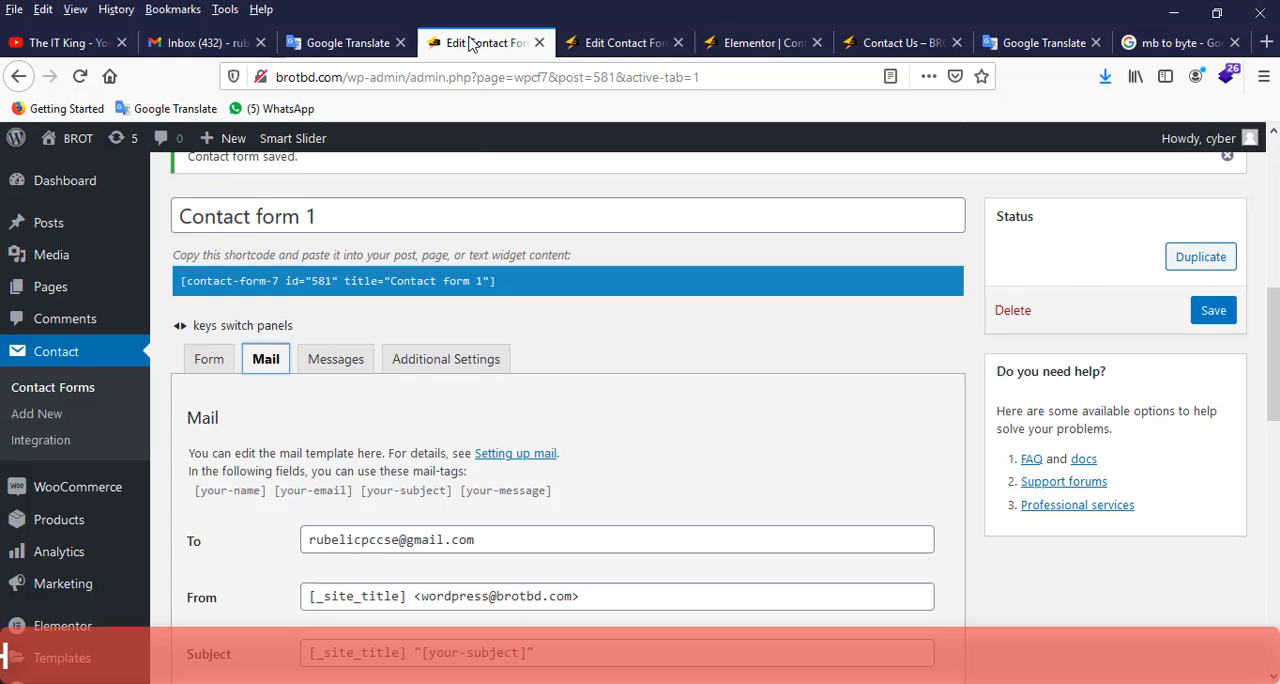
click(752, 43)
scroll(617, 257, up, 6)
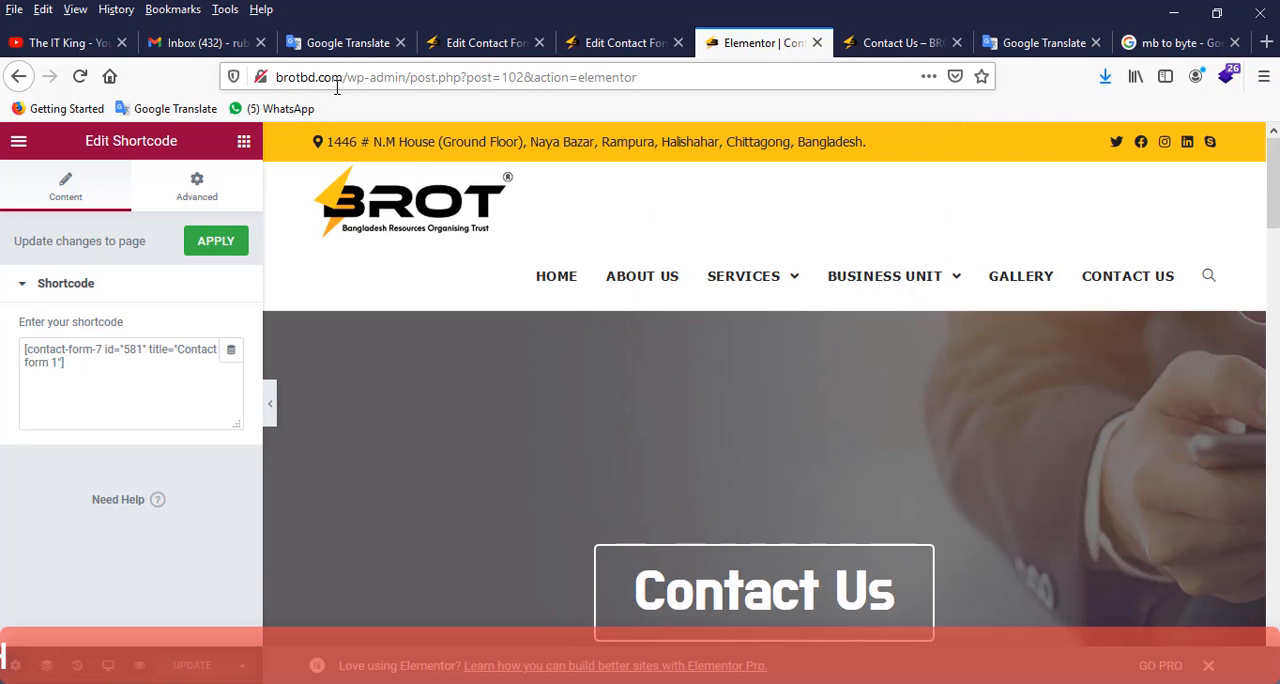
Open the BROT "Hello" e-mail in Gmail's Promotions category and examine its sender details, subject and message body.
click(205, 43)
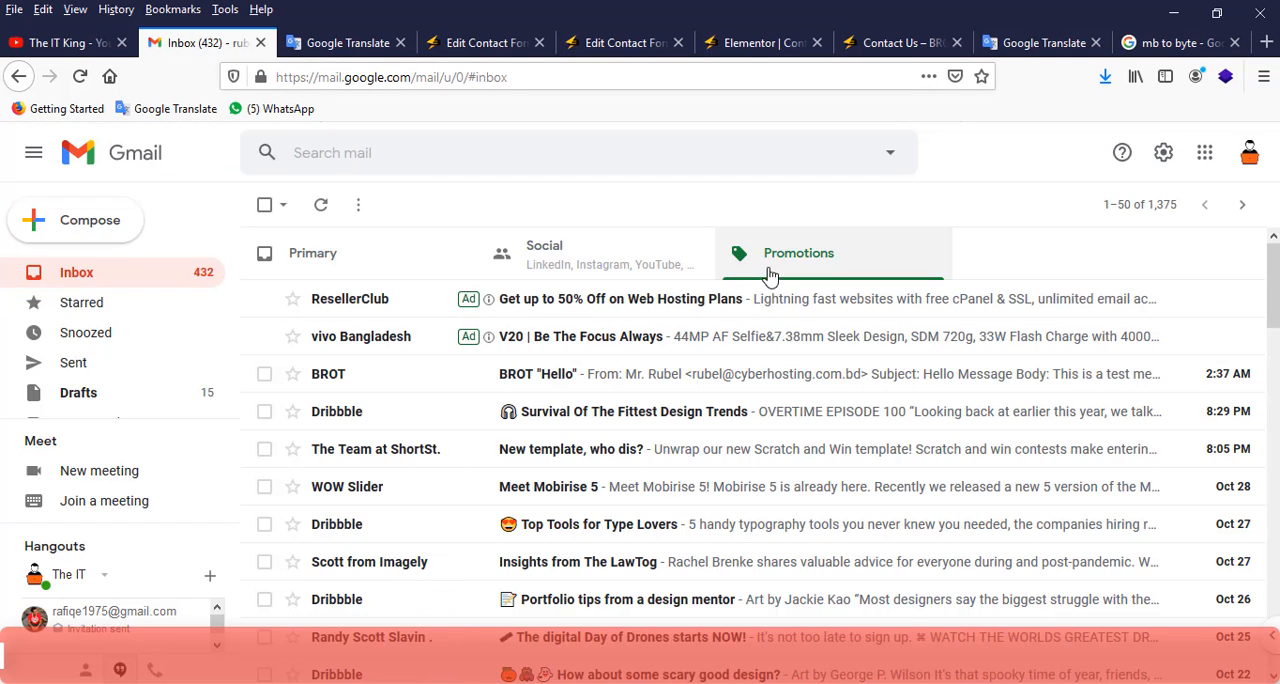
click(484, 376)
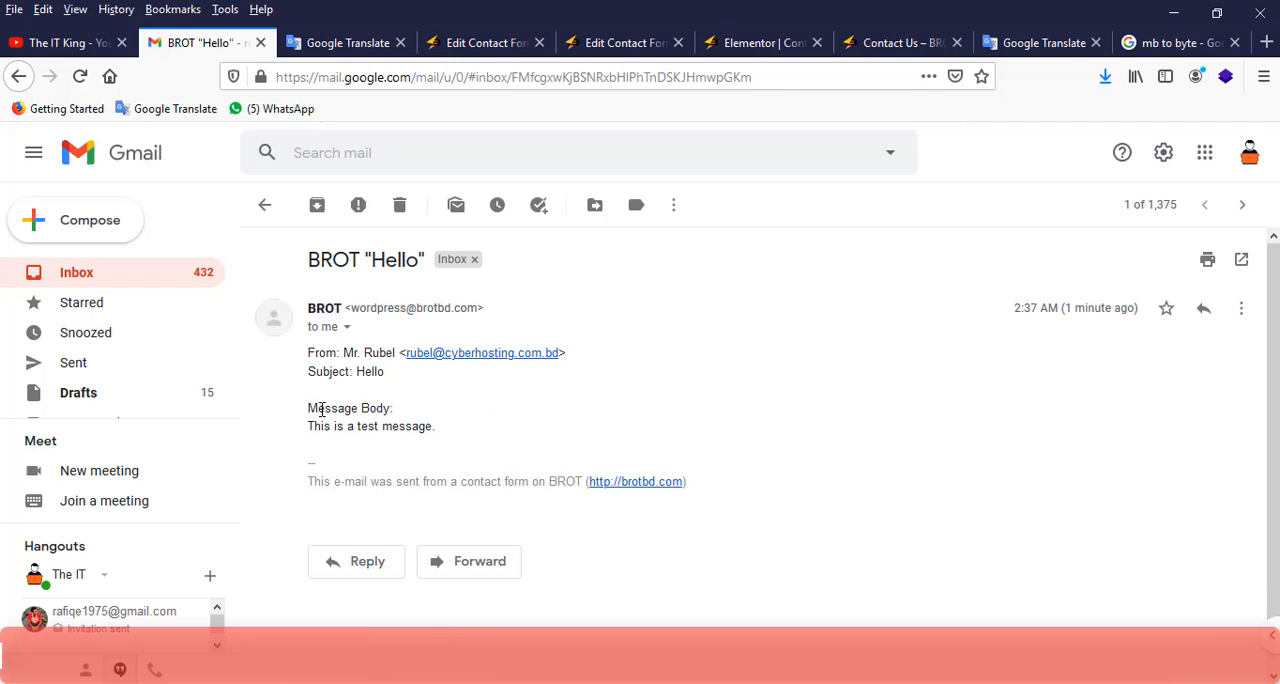
mouse_move(311, 408)
mouse_down()
mouse_move(420, 426)
mouse_move(337, 426)
mouse_move(308, 310)
mouse_move(313, 431)
mouse_up()
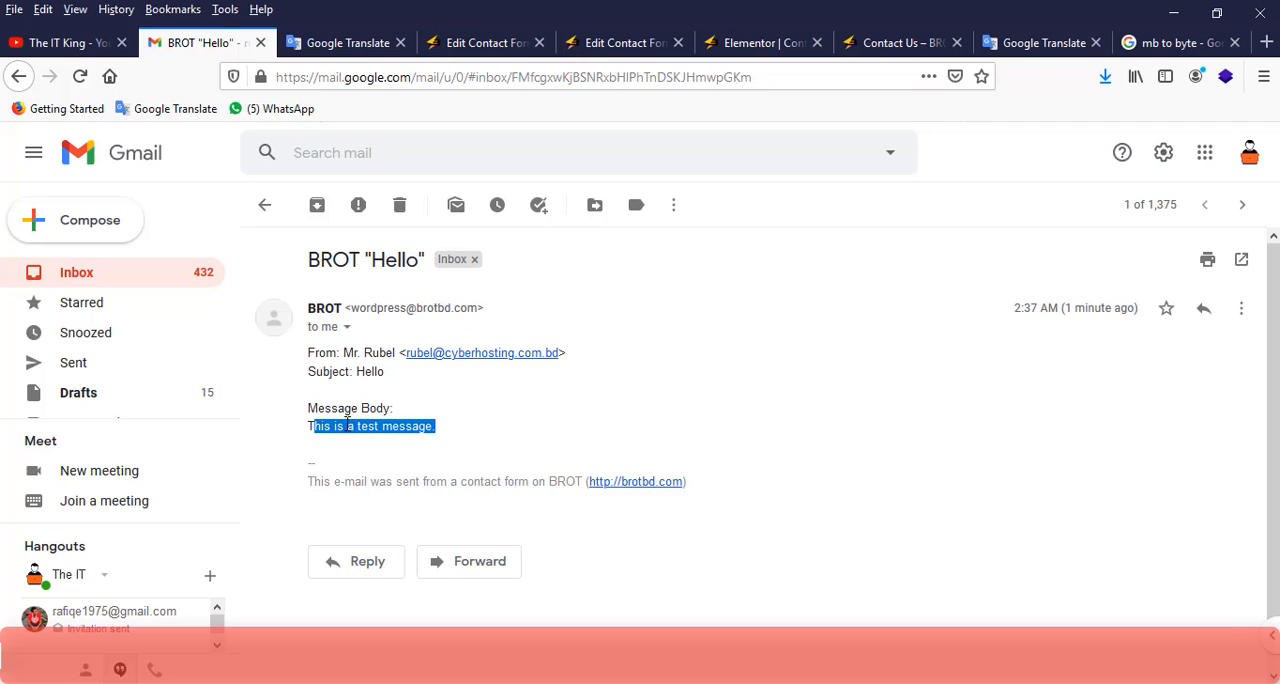
click(503, 410)
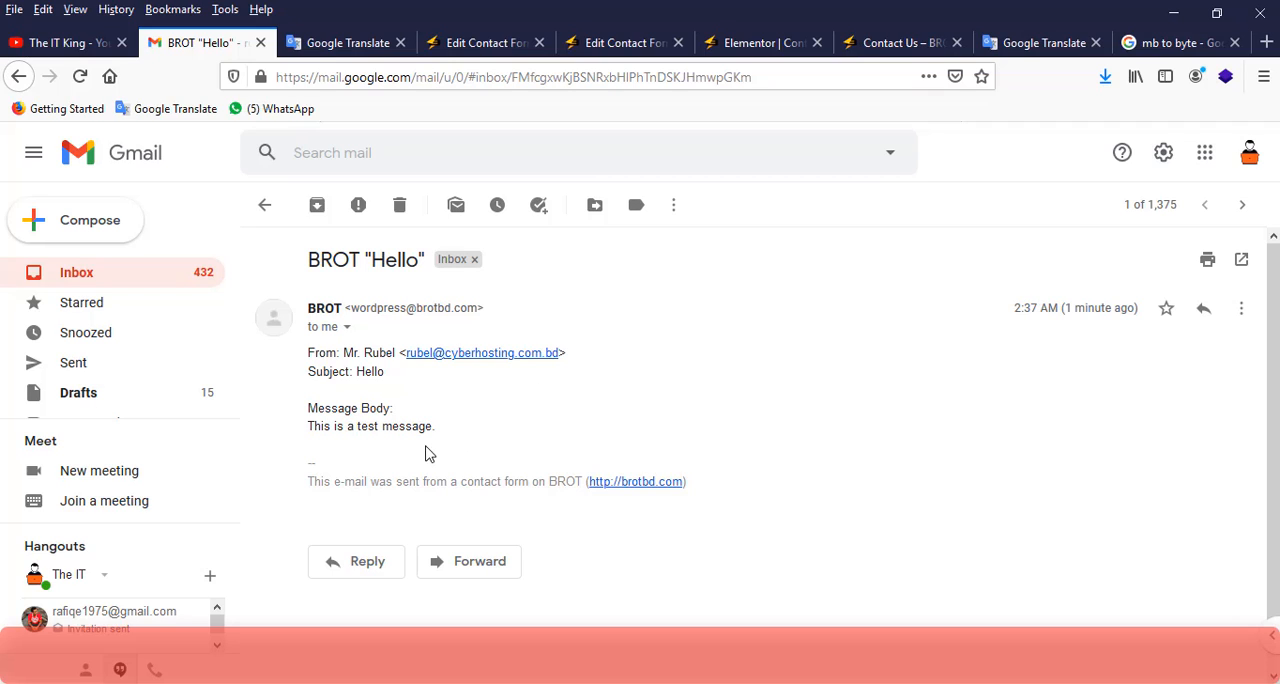
drag(406, 458, 314, 268)
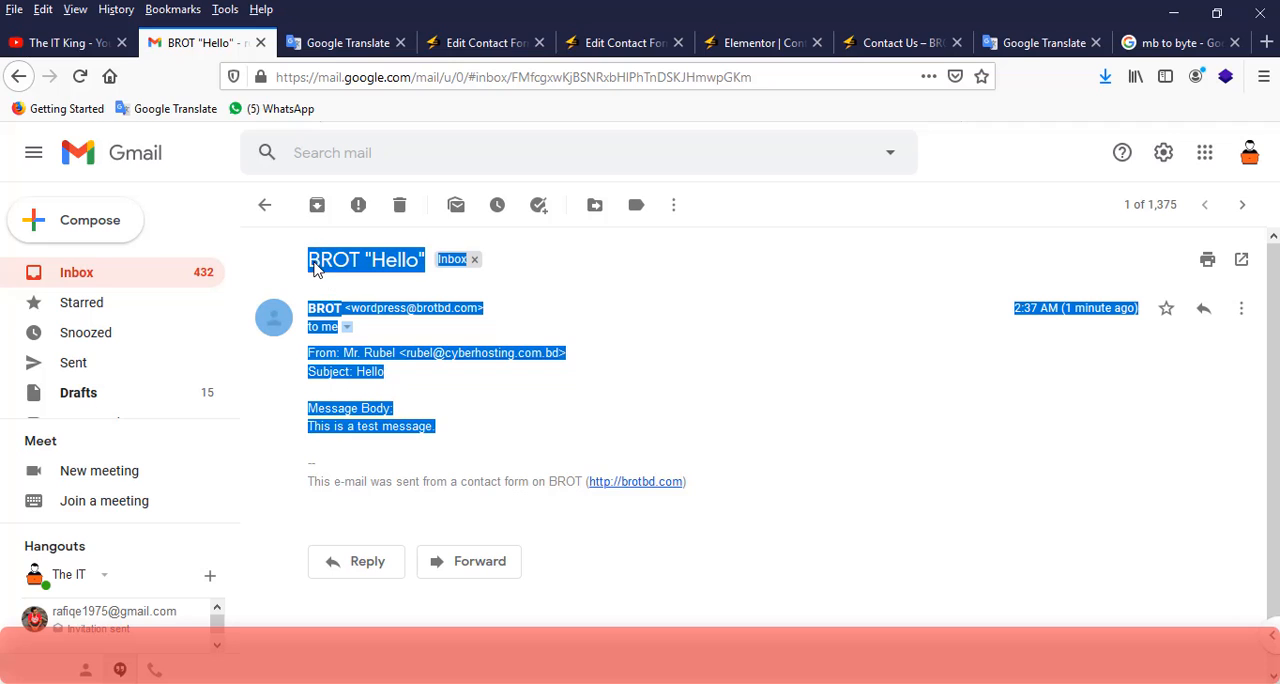
click(673, 356)
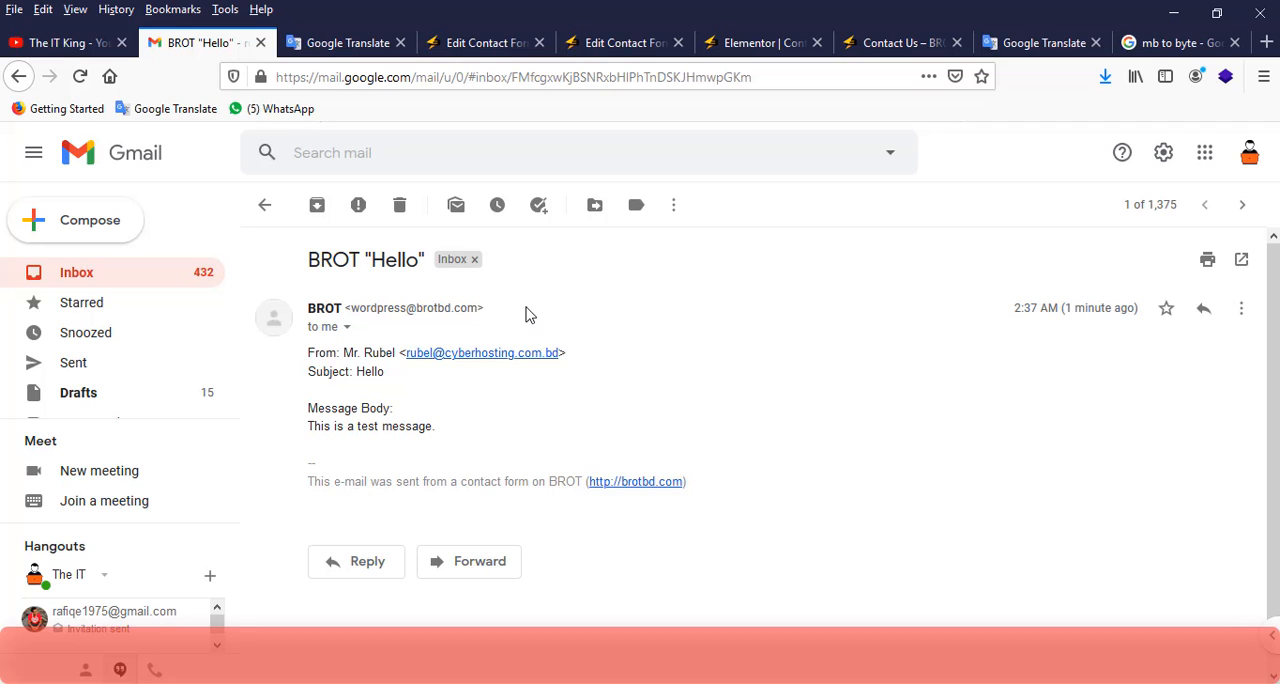
click(92, 43)
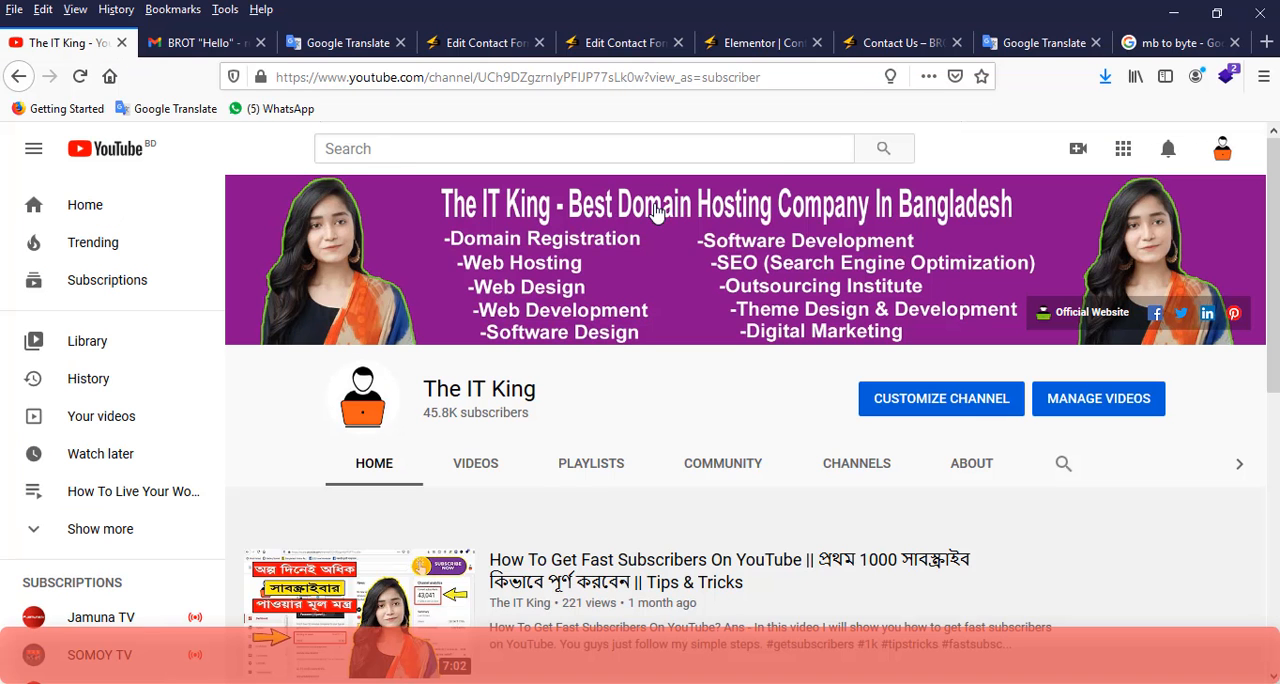
click(1005, 54)
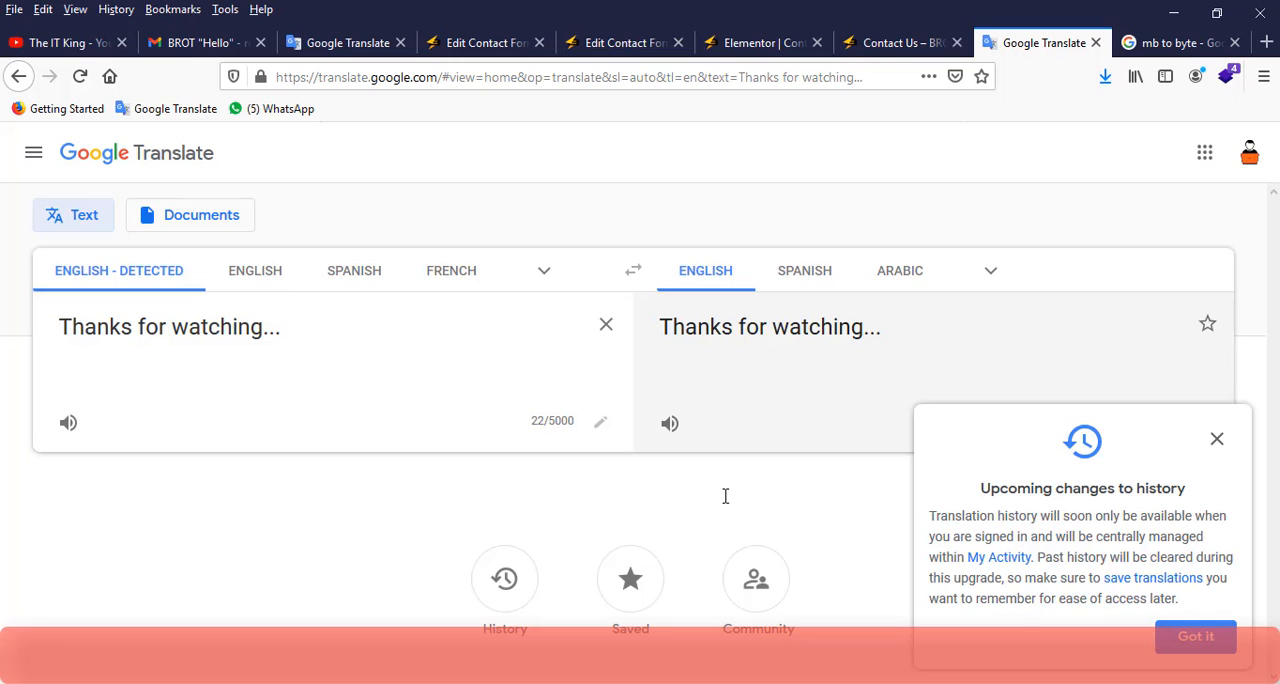
click(80, 43)
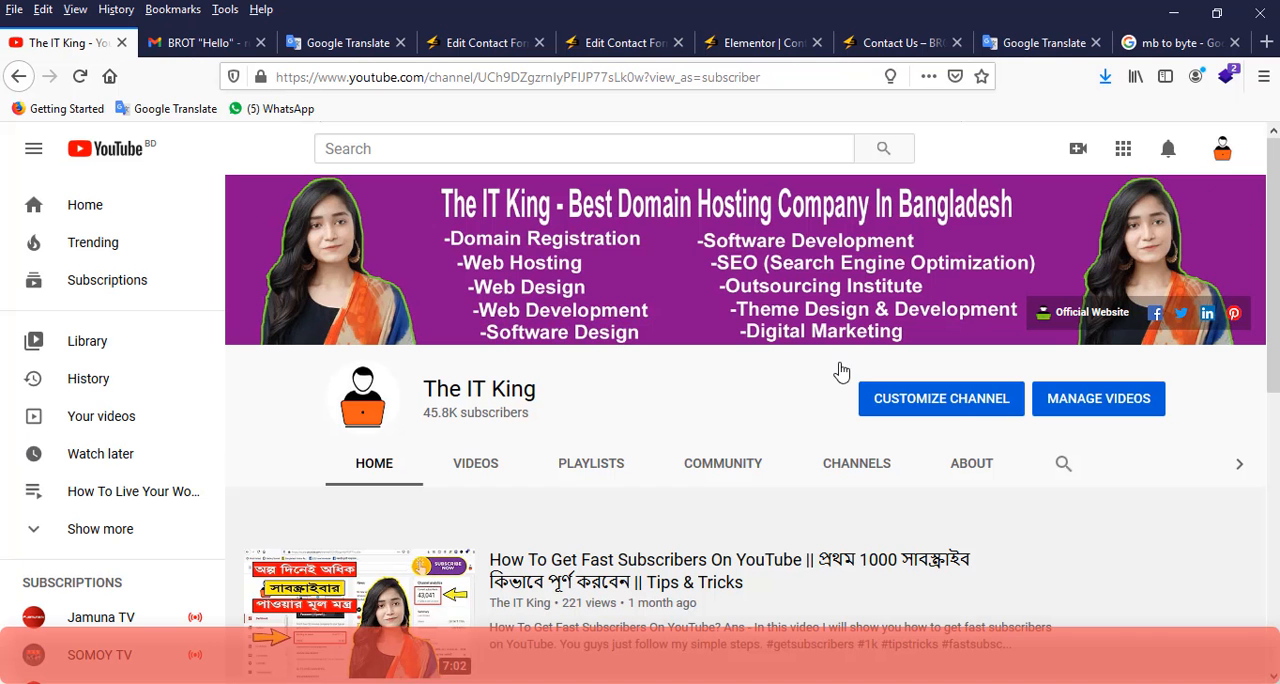
click(1094, 683)
click(697, 681)
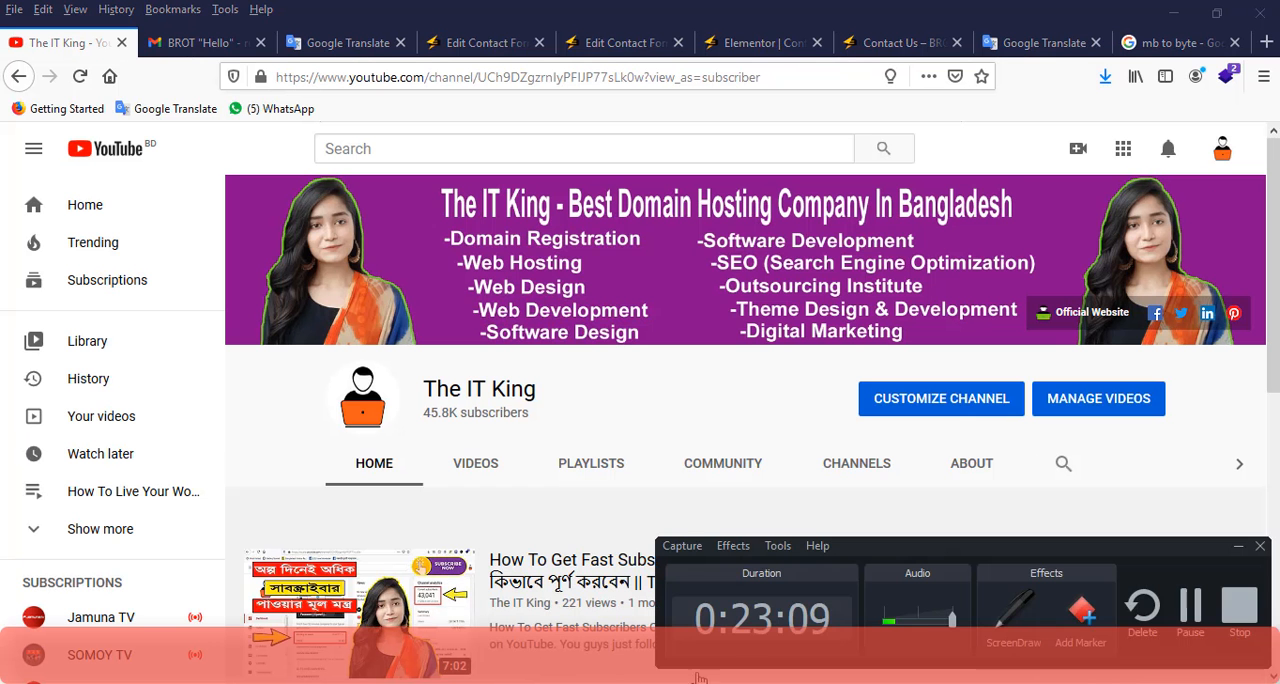